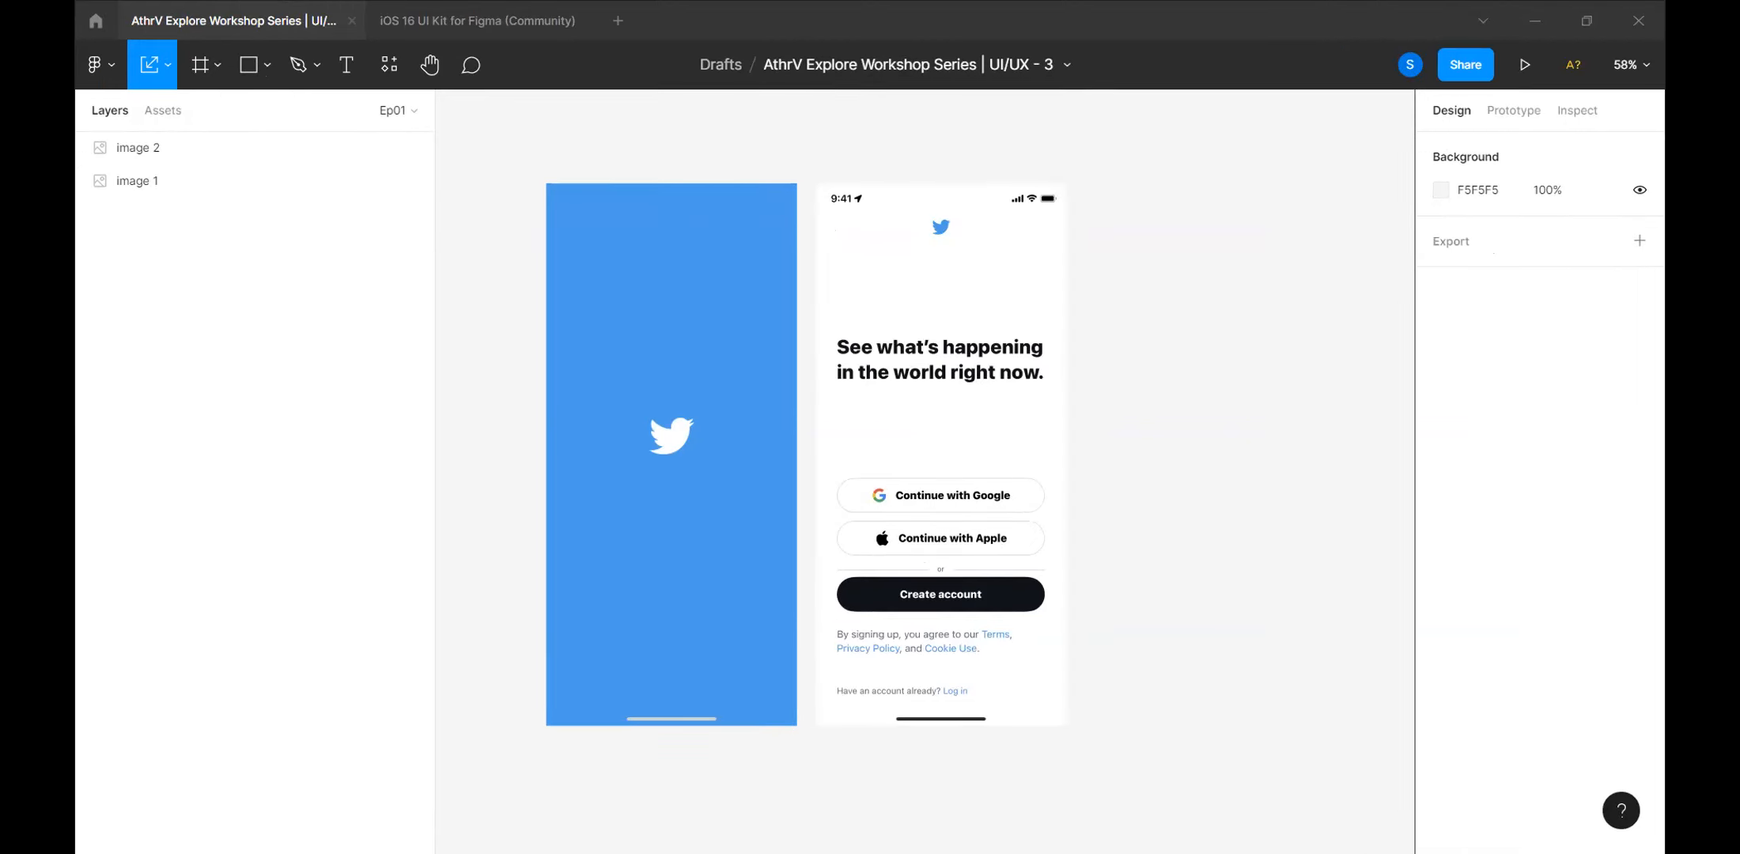
# View the iOS 16 UI Kit for Figma file and return to the AthrV Explore Workshop Series design file.
pyautogui.click(691, 299)
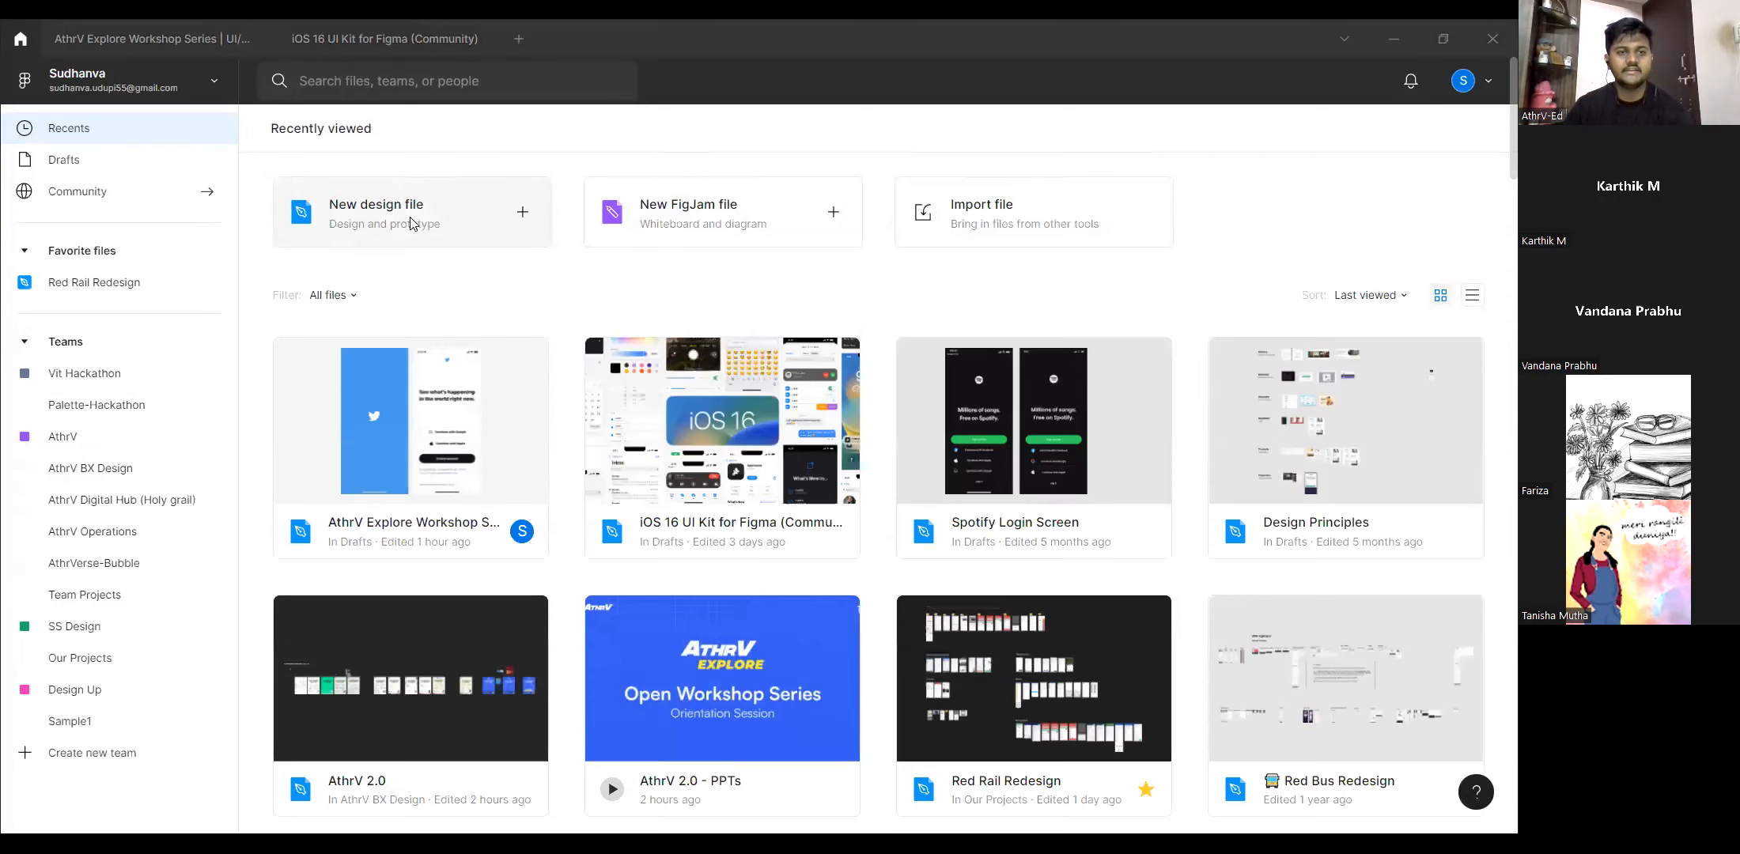
pyautogui.click(305, 39)
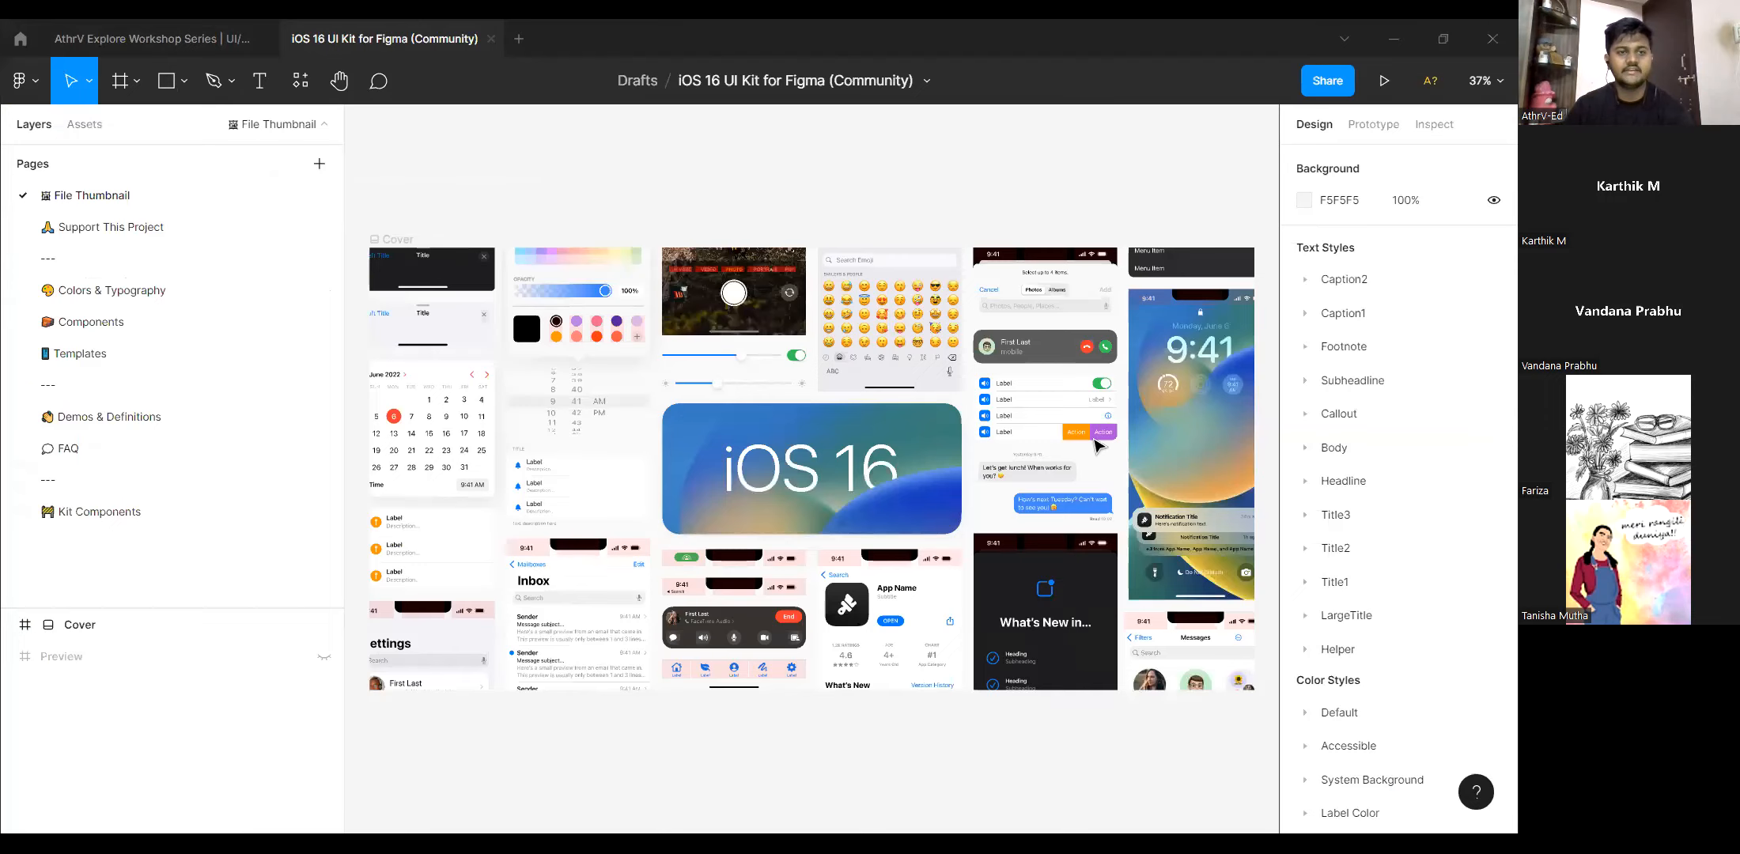
pyautogui.hotkey('ctrl', 'shift', 'Tab')
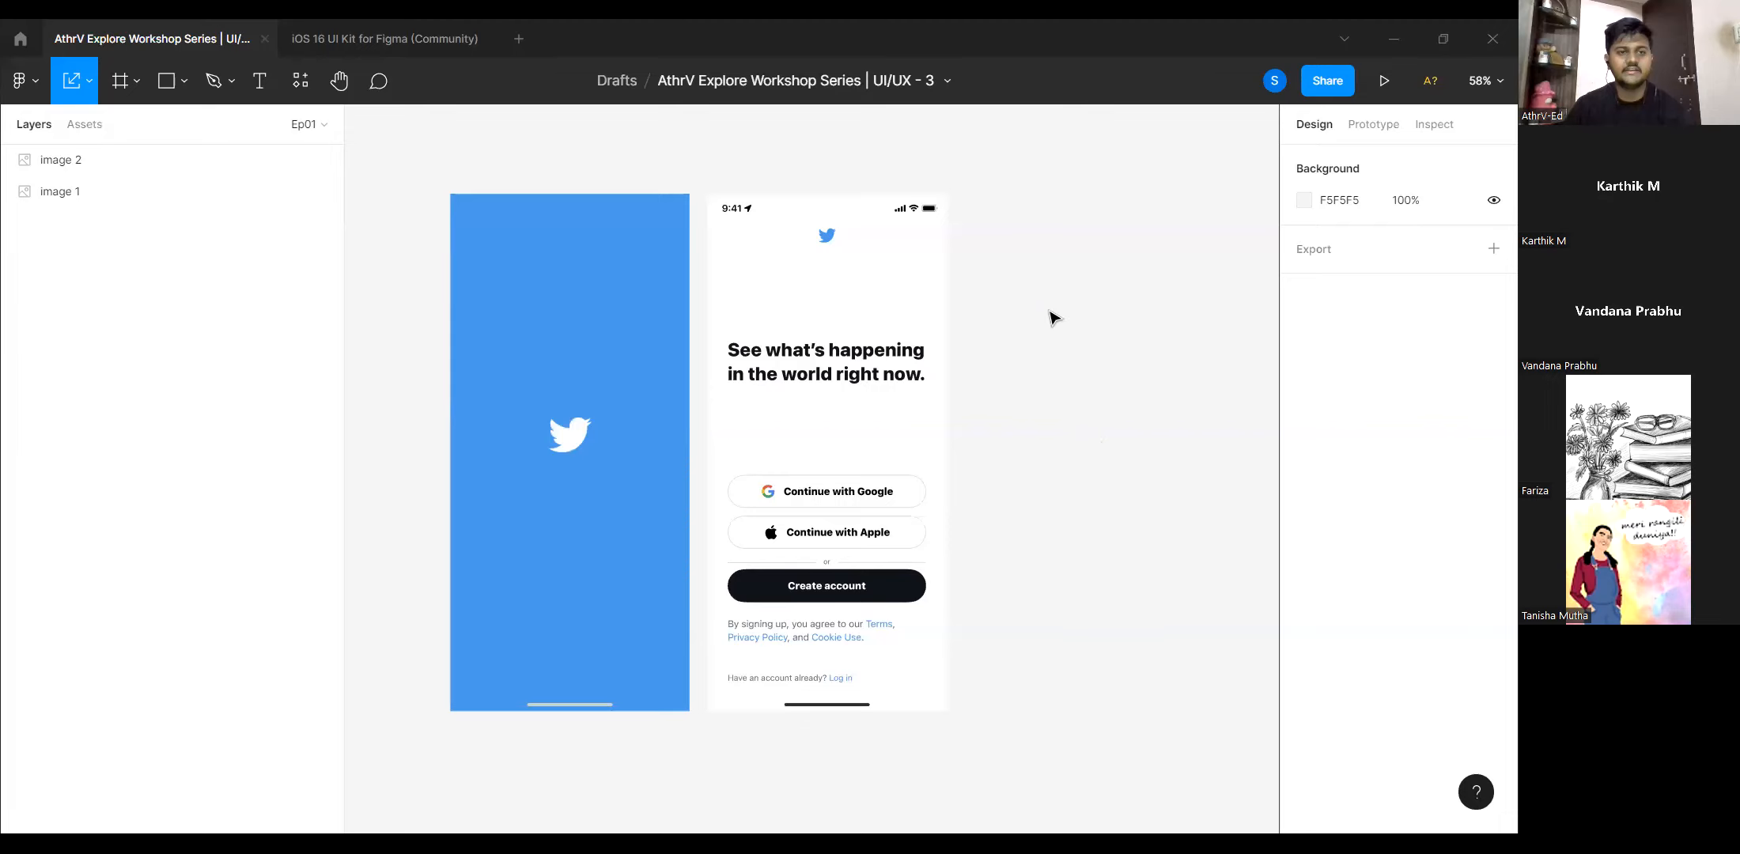
# Expand the list of pages in the workshop file.
pyautogui.scroll(-3, 1036, 308)
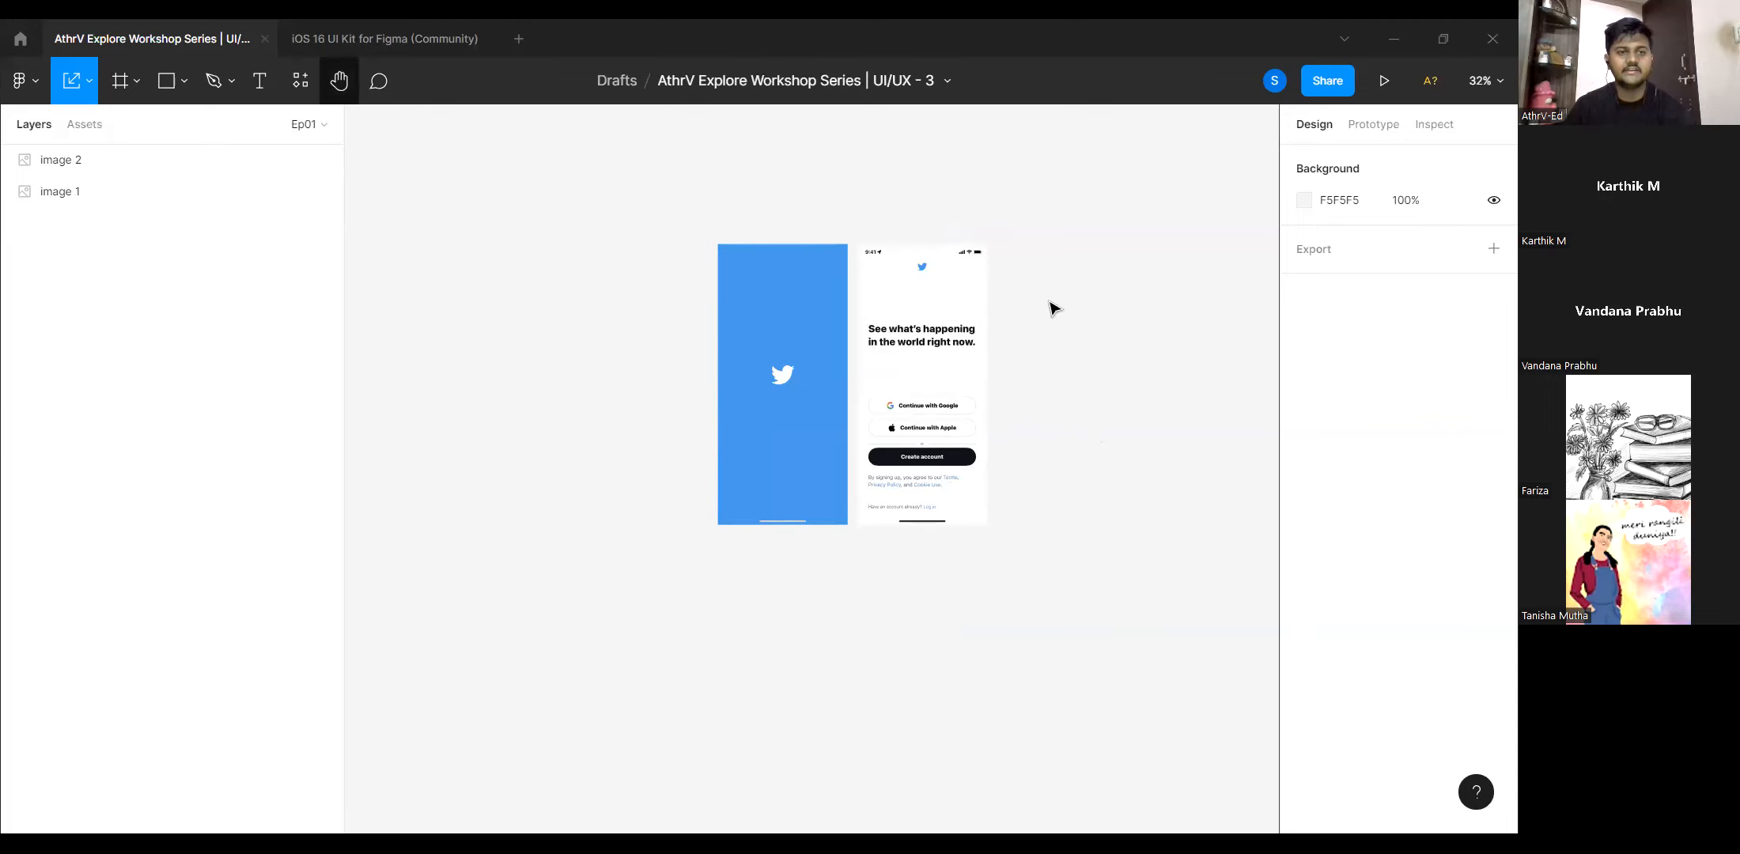
pyautogui.scroll(-1, 1072, 326)
pyautogui.scroll(3, 1072, 326)
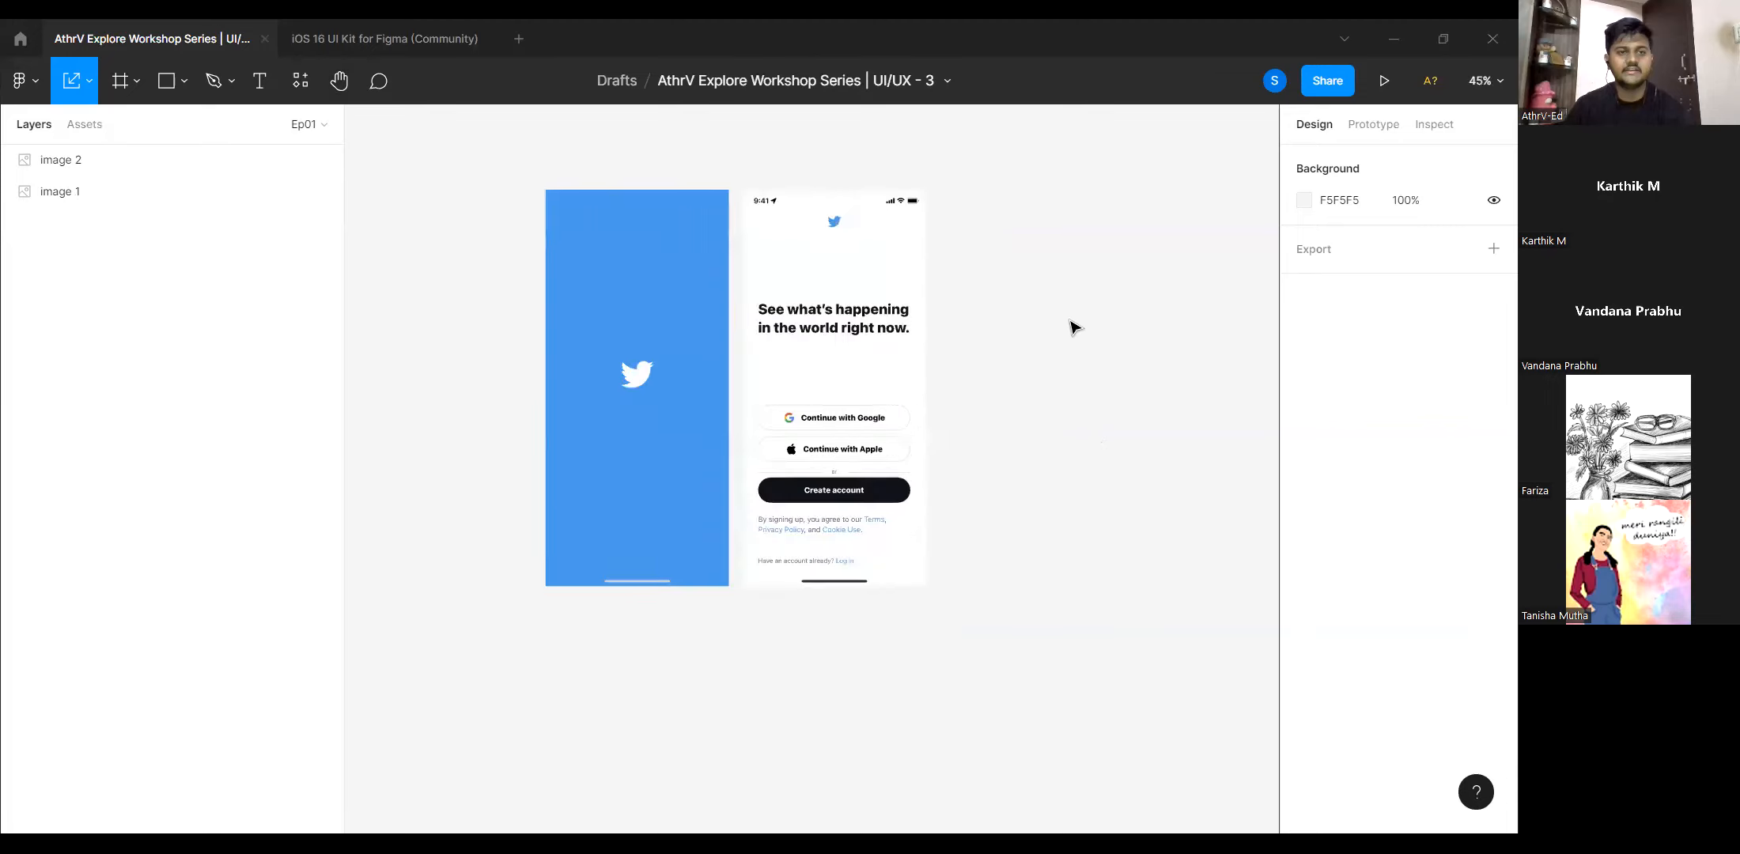
pyautogui.scroll(-3, 1072, 326)
pyautogui.click(307, 124)
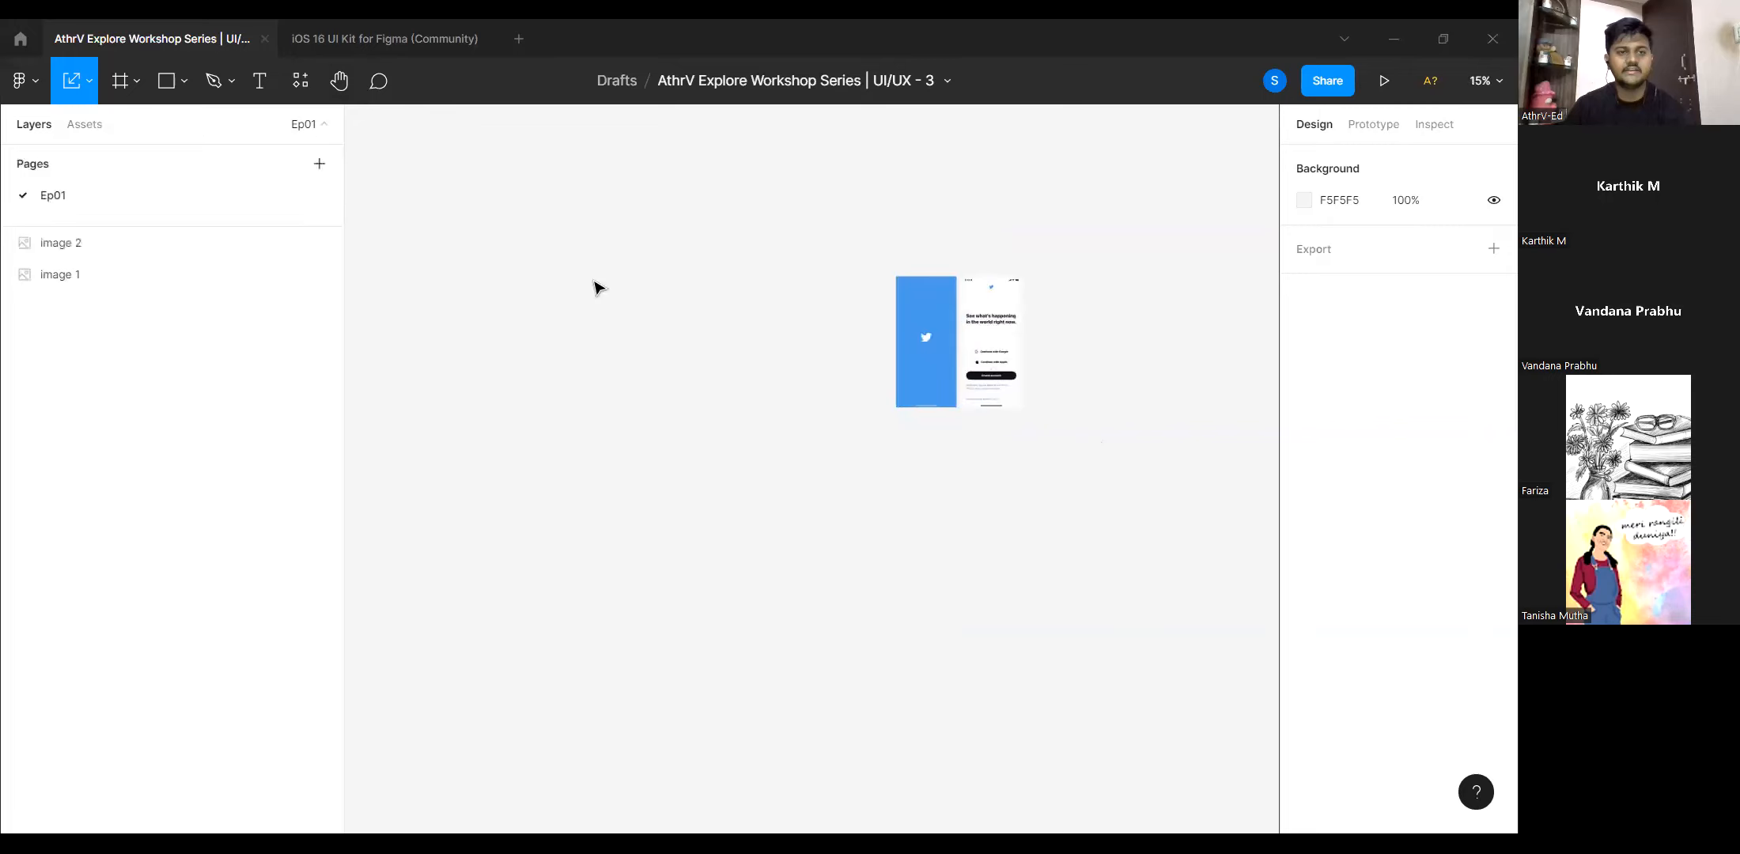
pyautogui.hscroll(2, 808, 341)
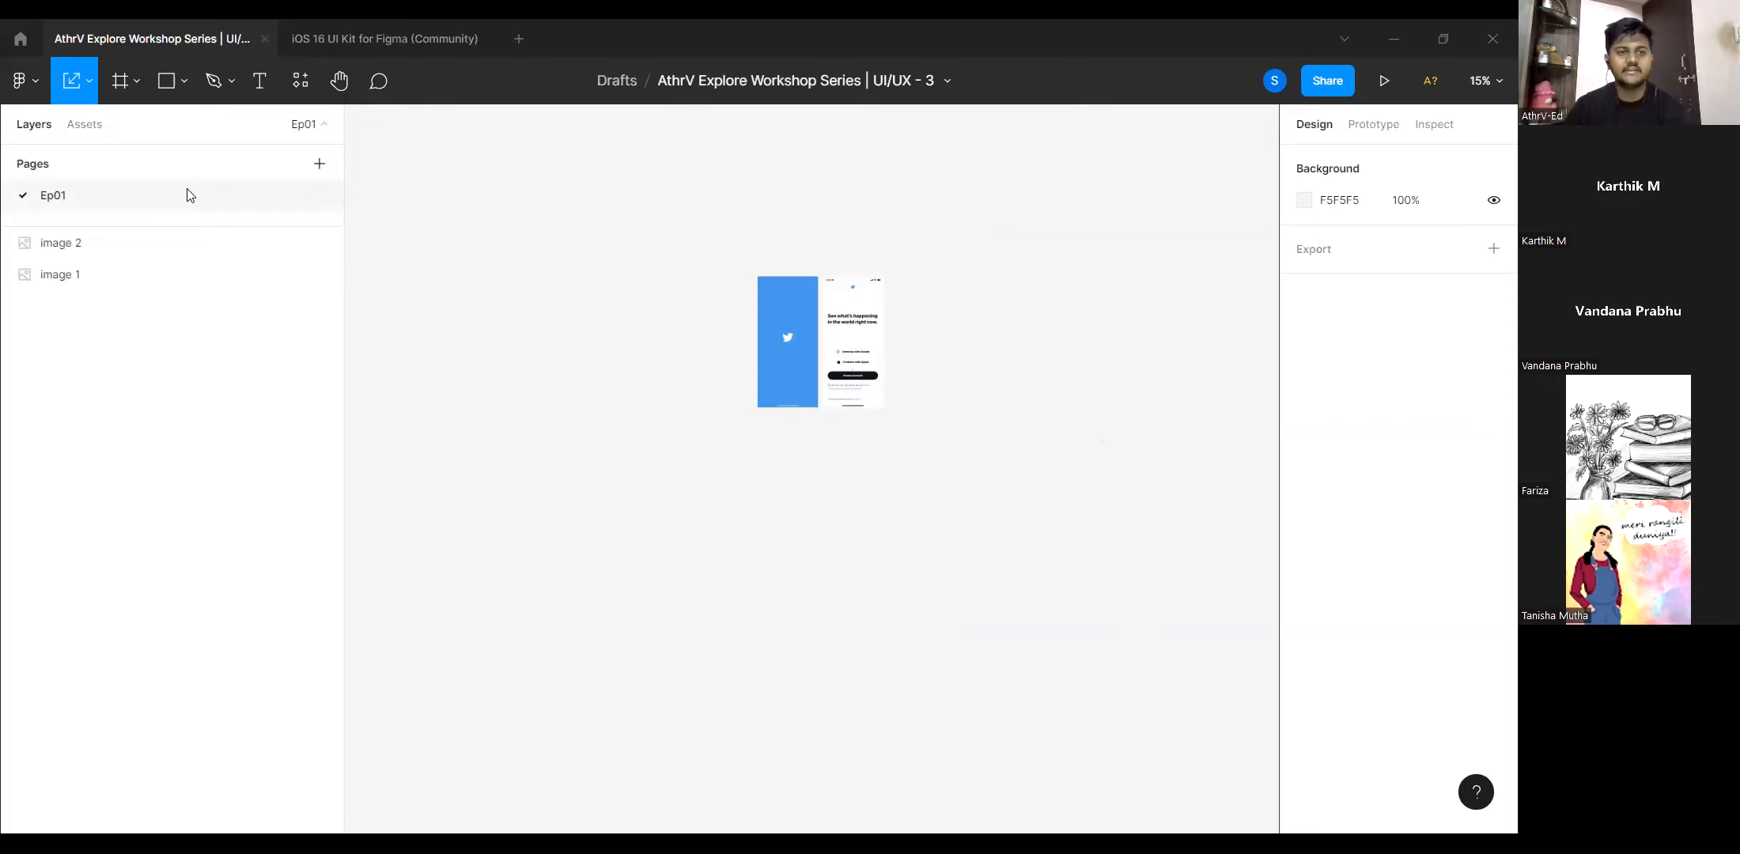
pyautogui.hscroll(3, 847, 435)
pyautogui.scroll(-3, 852, 431)
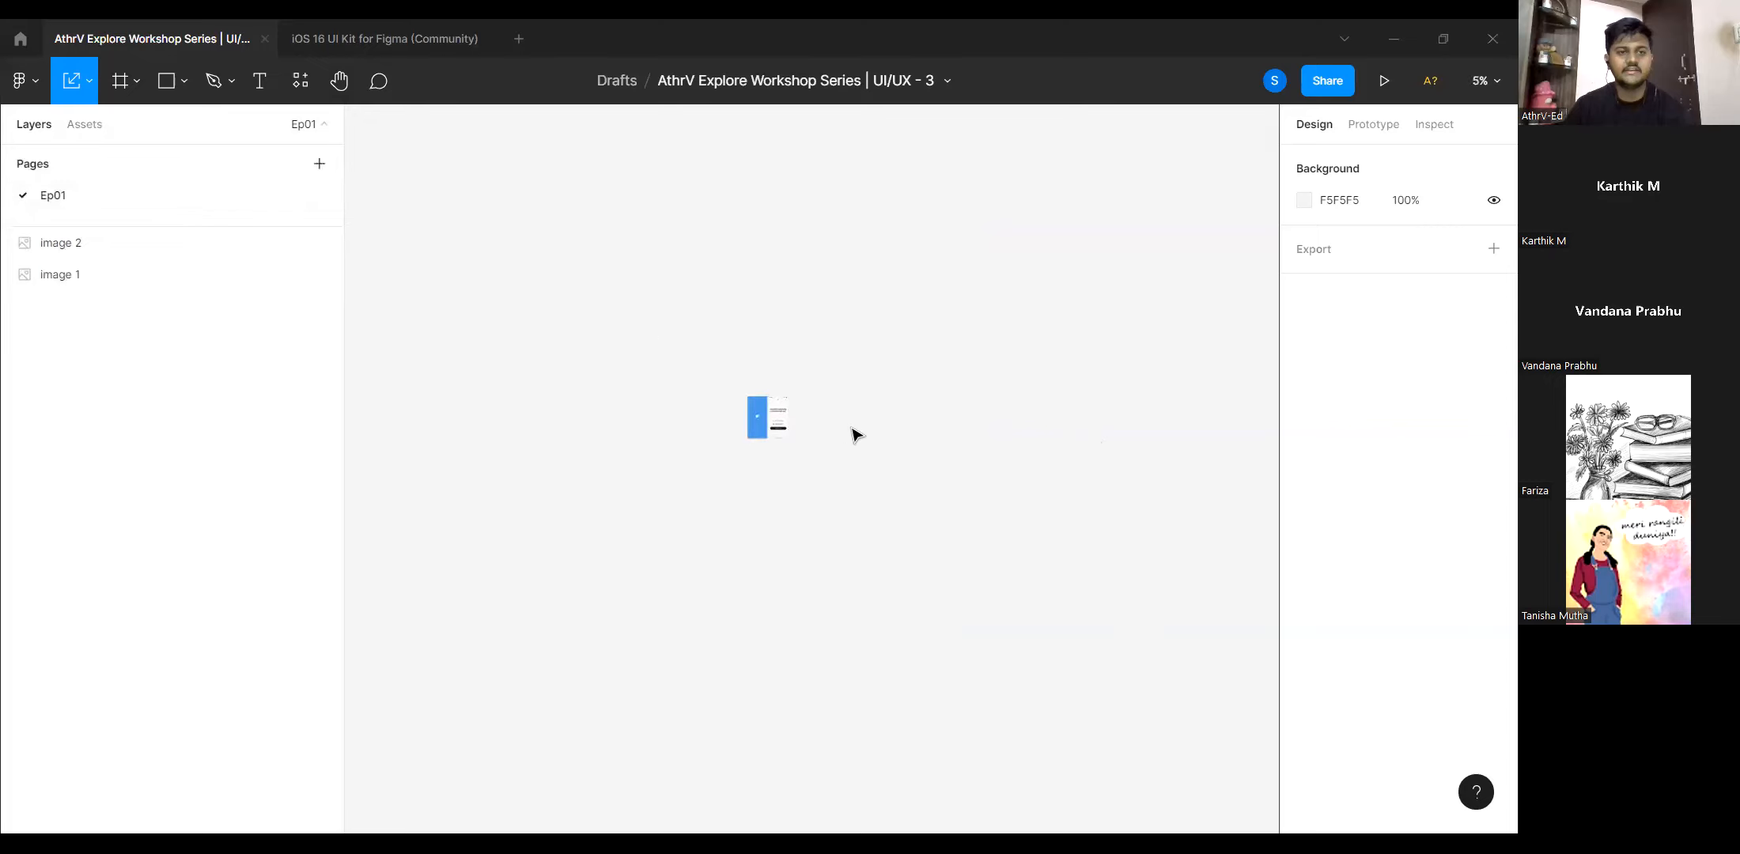
pyautogui.scroll(3, 856, 433)
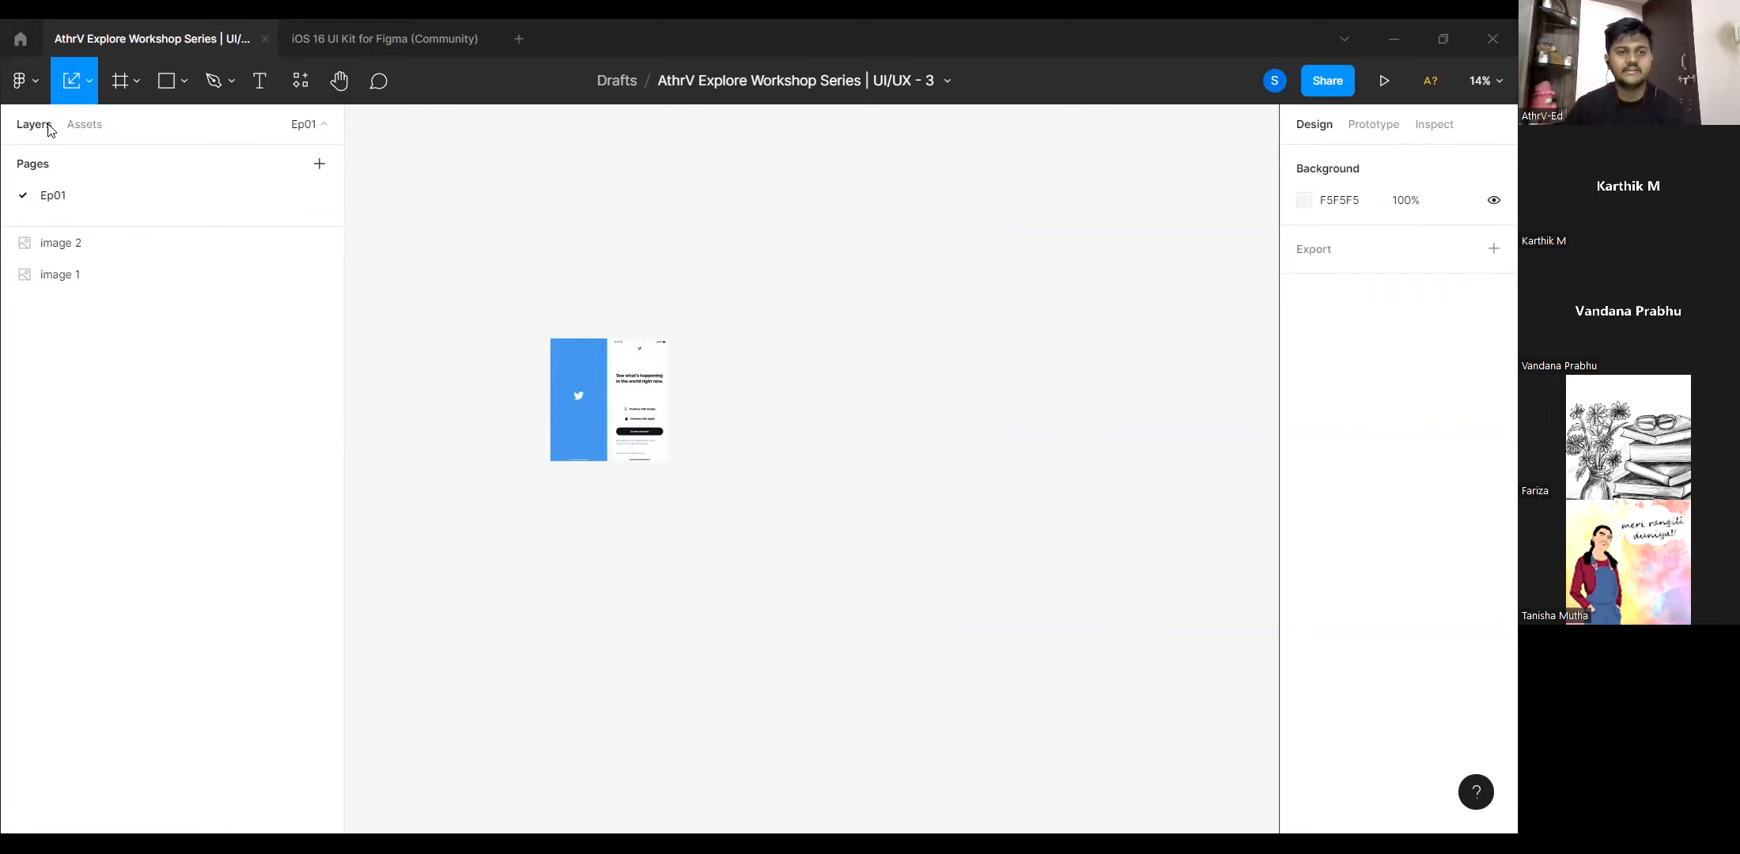
# Narrow the sidebar that lists pages and layers, and switch from the Scale tool to the Move tool.
pyautogui.moveTo(342, 291); pyautogui.dragTo(237, 289)
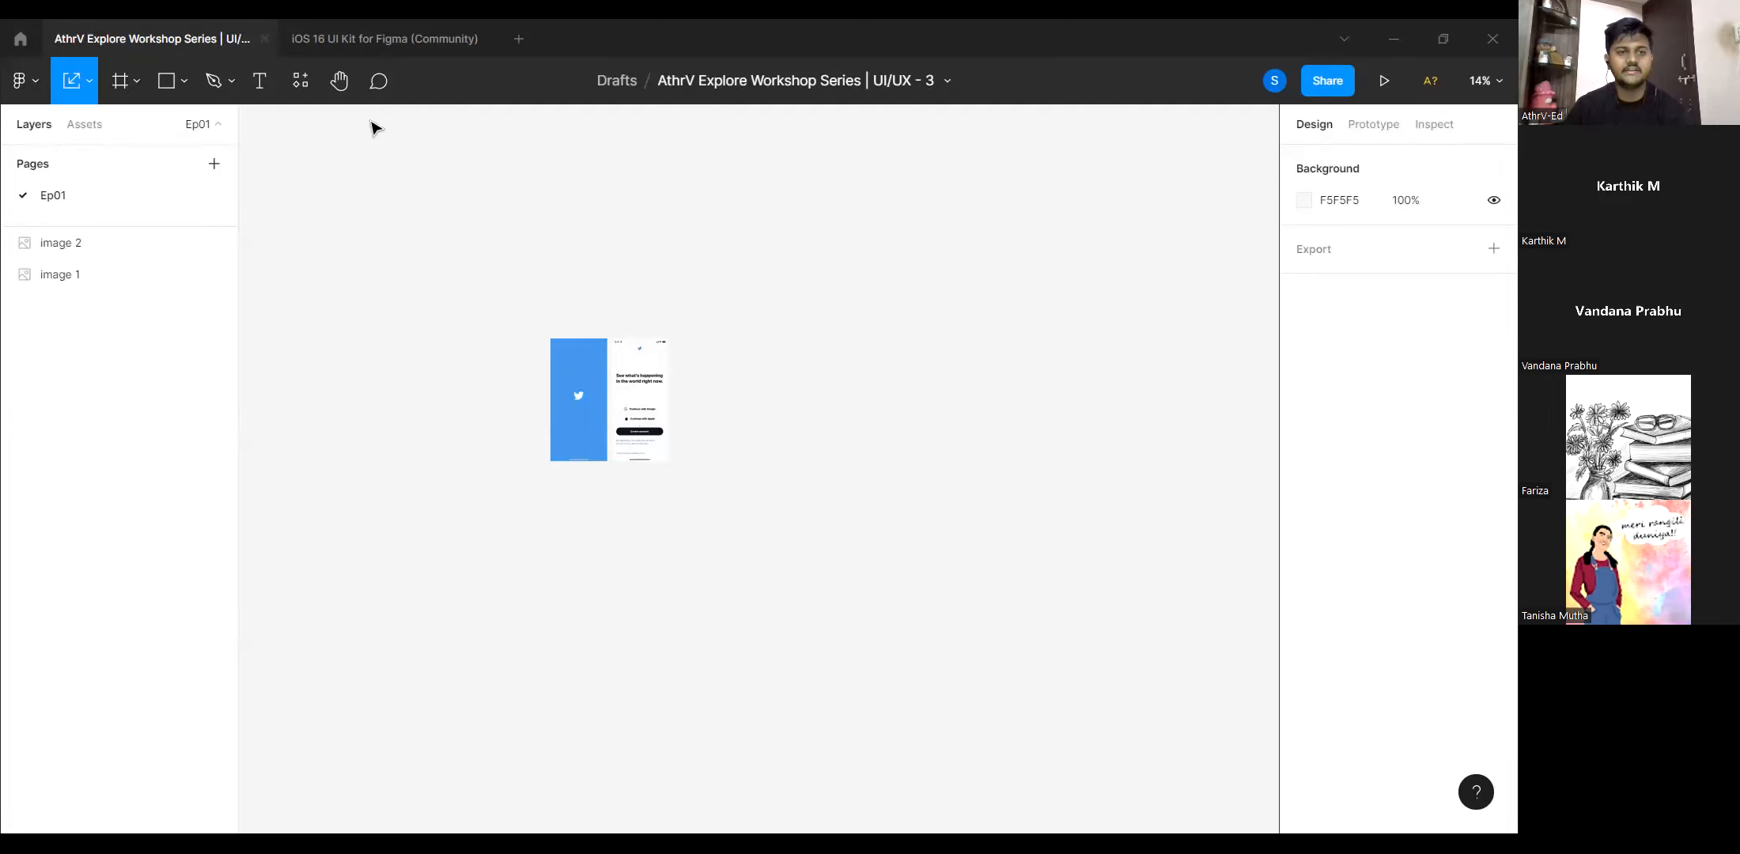
pyautogui.click(89, 98)
pyautogui.click(86, 129)
# Examine the two Twitter reference screens on the canvas, from an overview to close range.
pyautogui.scroll(3, 1014, 509)
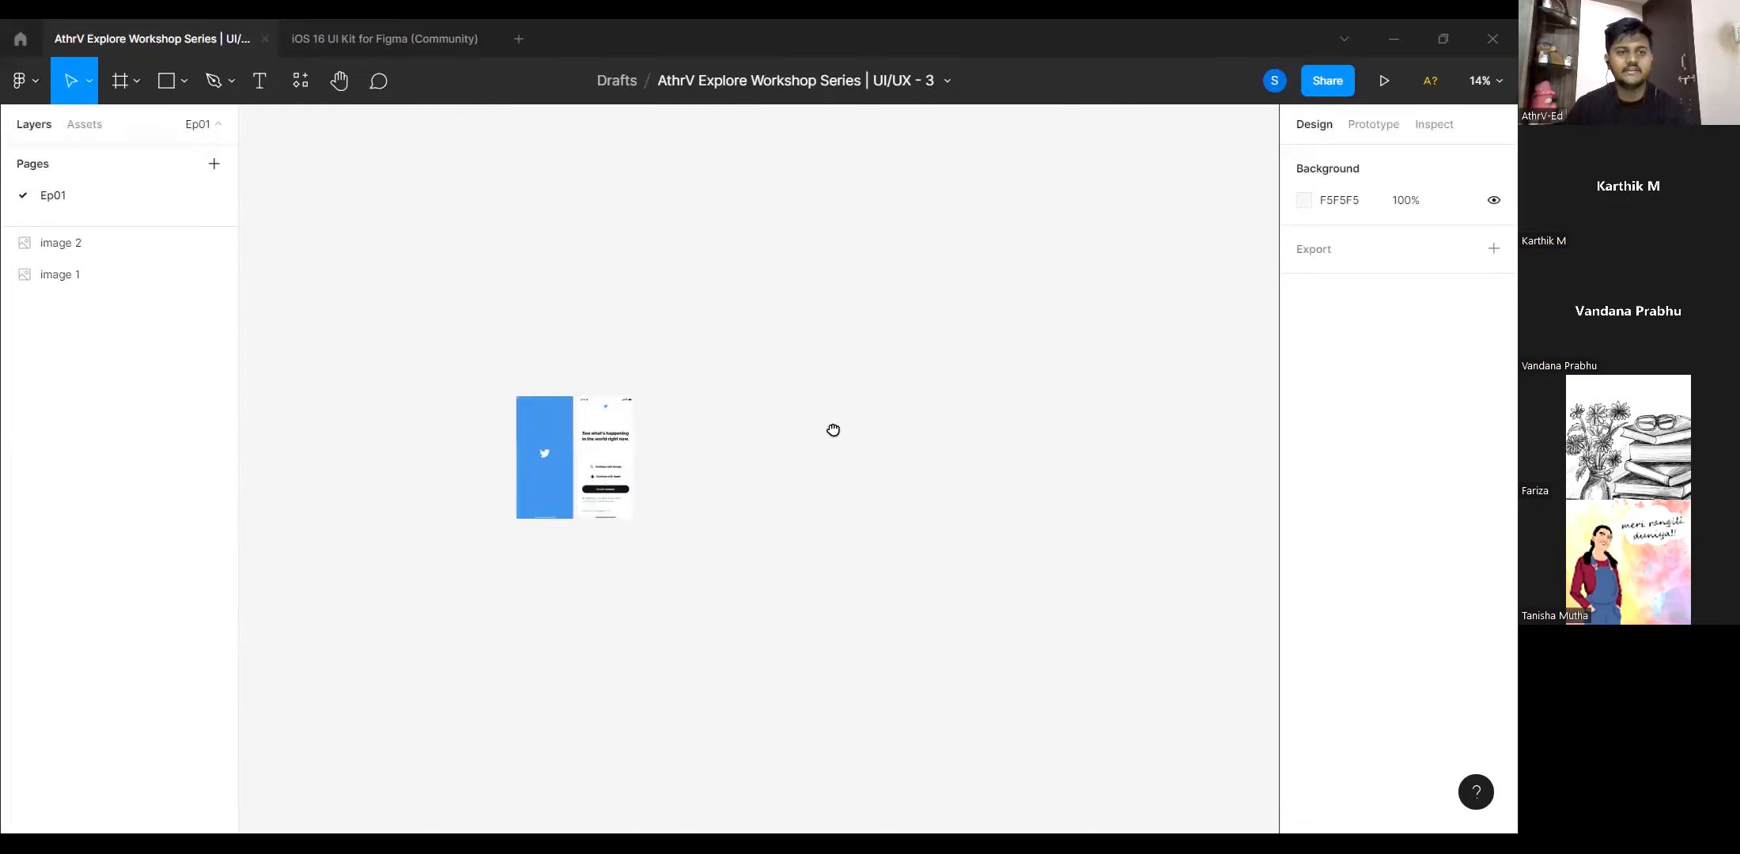
pyautogui.scroll(-3, 728, 417)
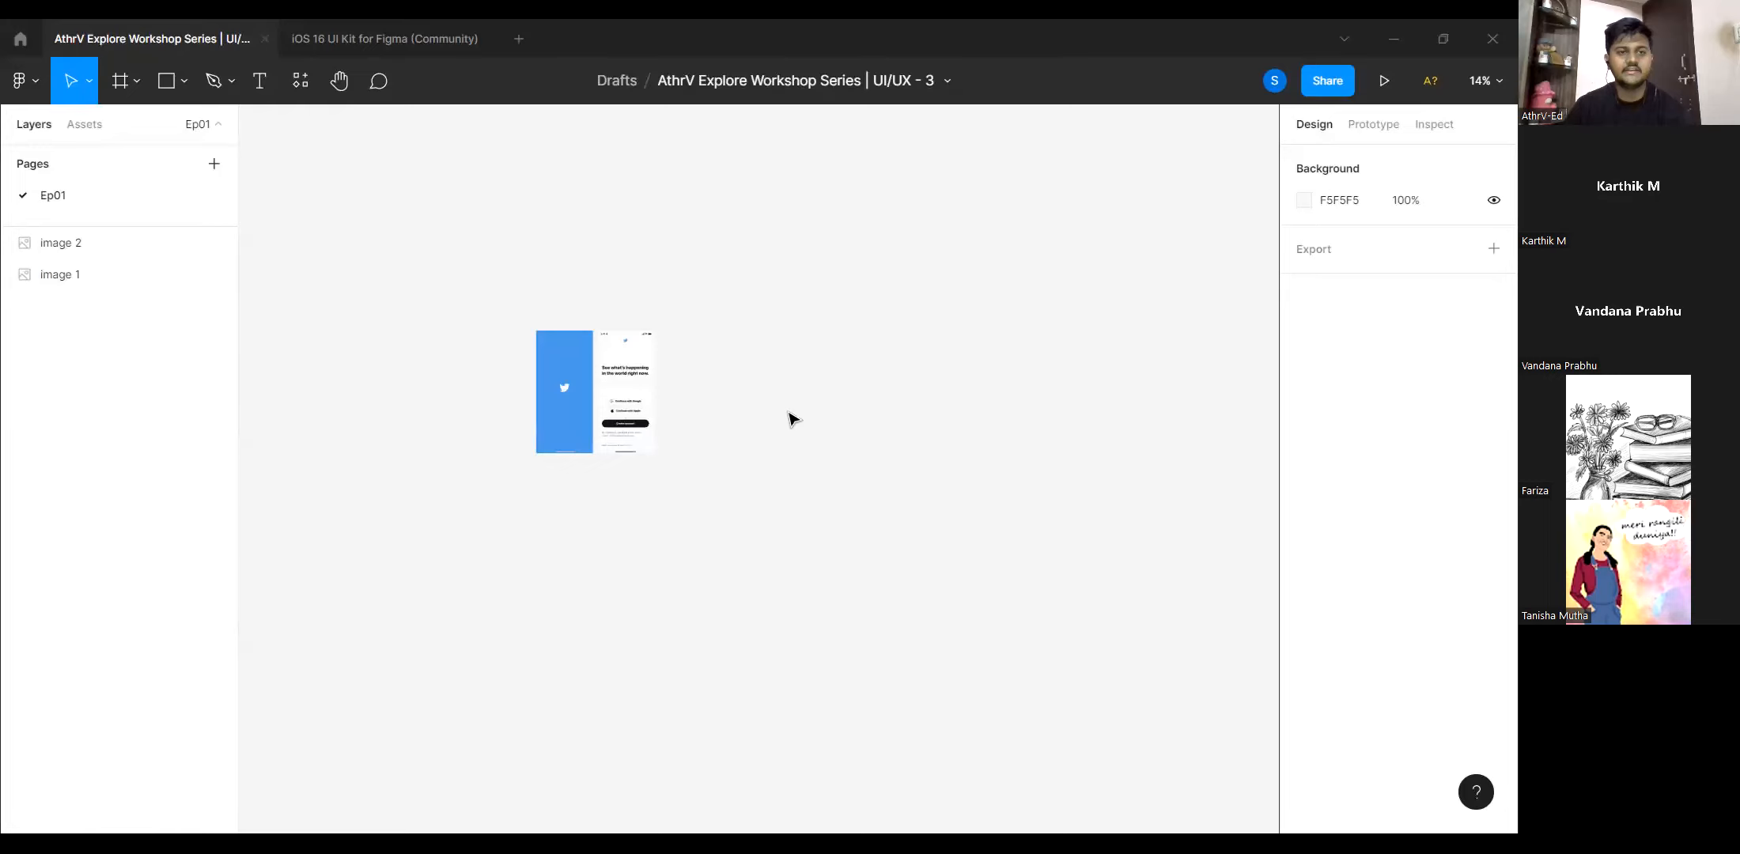
pyautogui.moveTo(765, 453); pyautogui.dragTo(848, 416)
pyautogui.scroll(2, 763, 564)
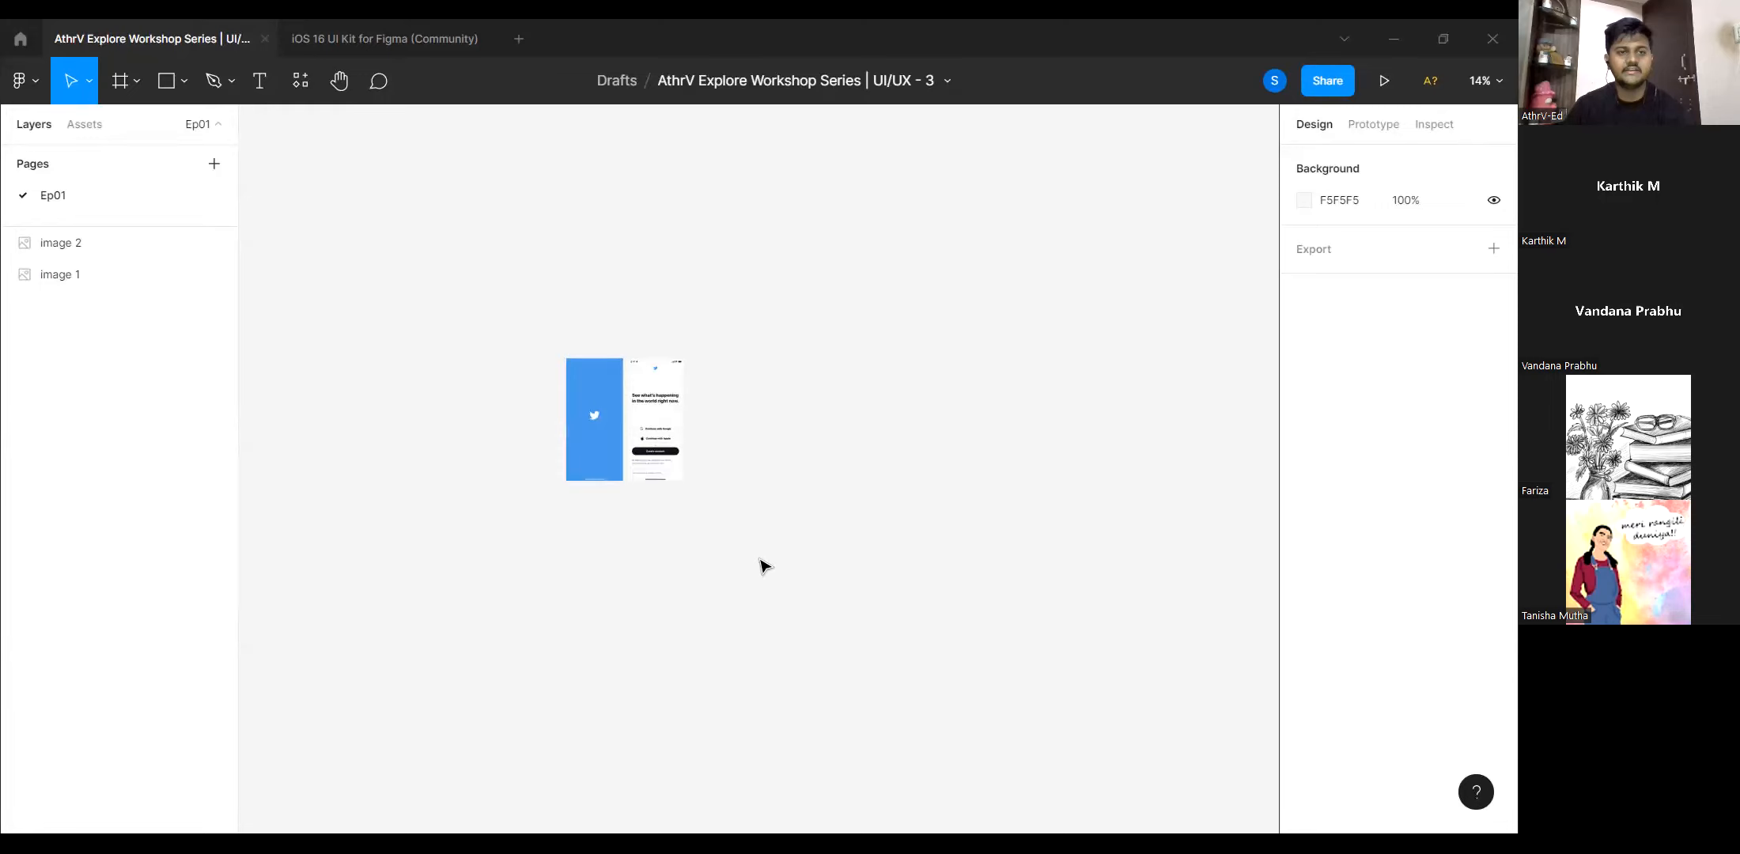
pyautogui.scroll(1, 763, 564)
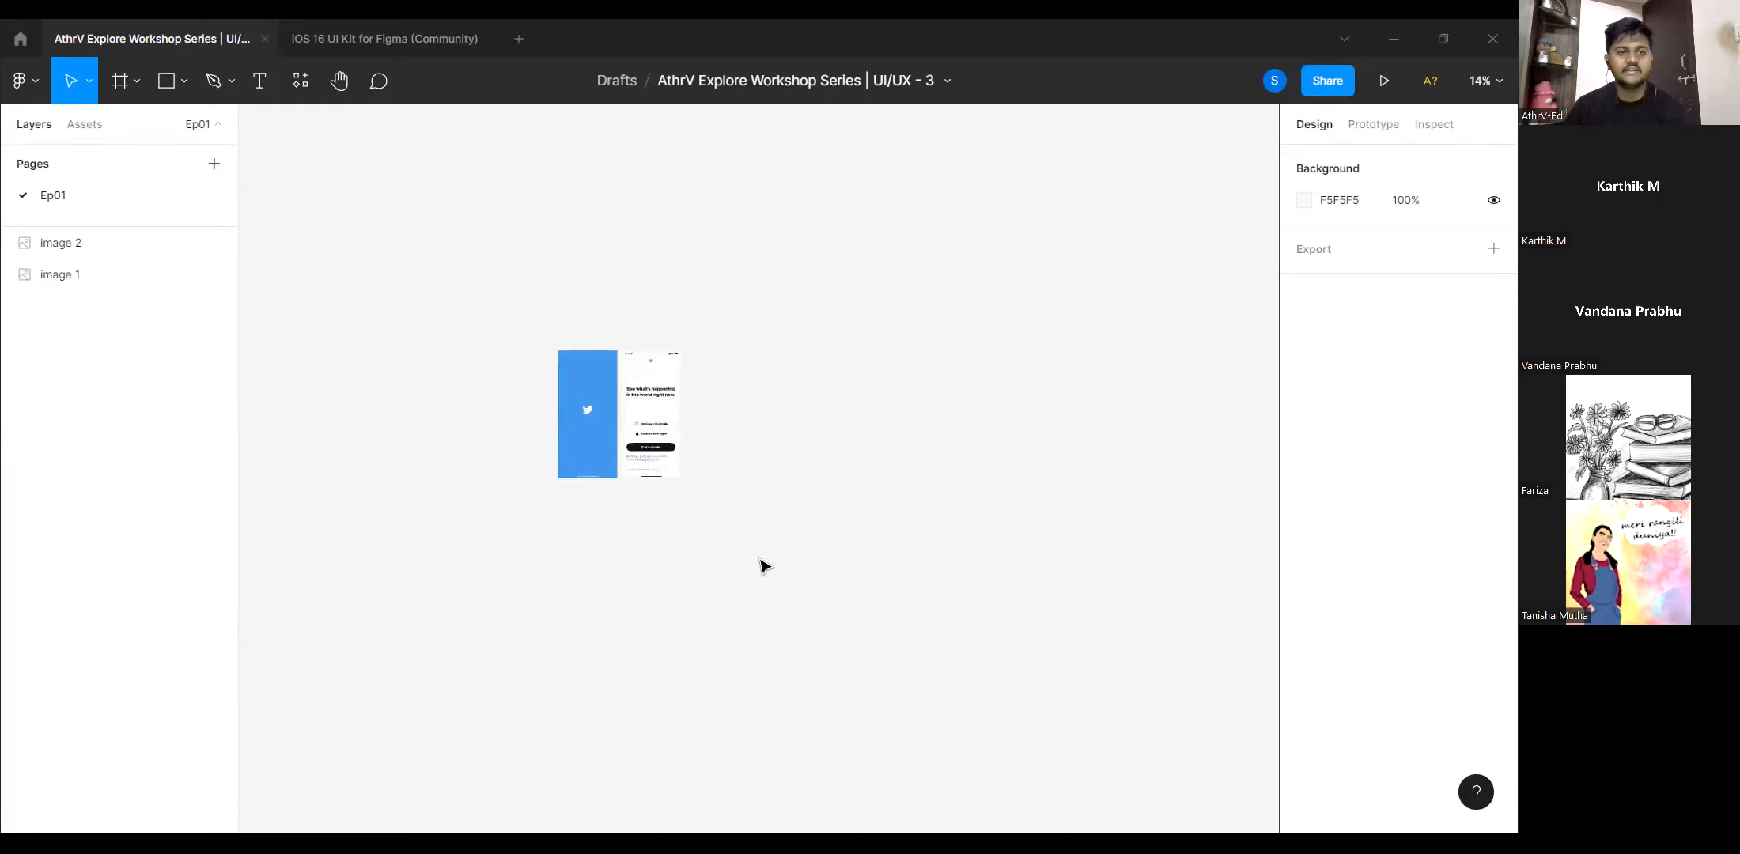
pyautogui.scroll(1, 691, 496)
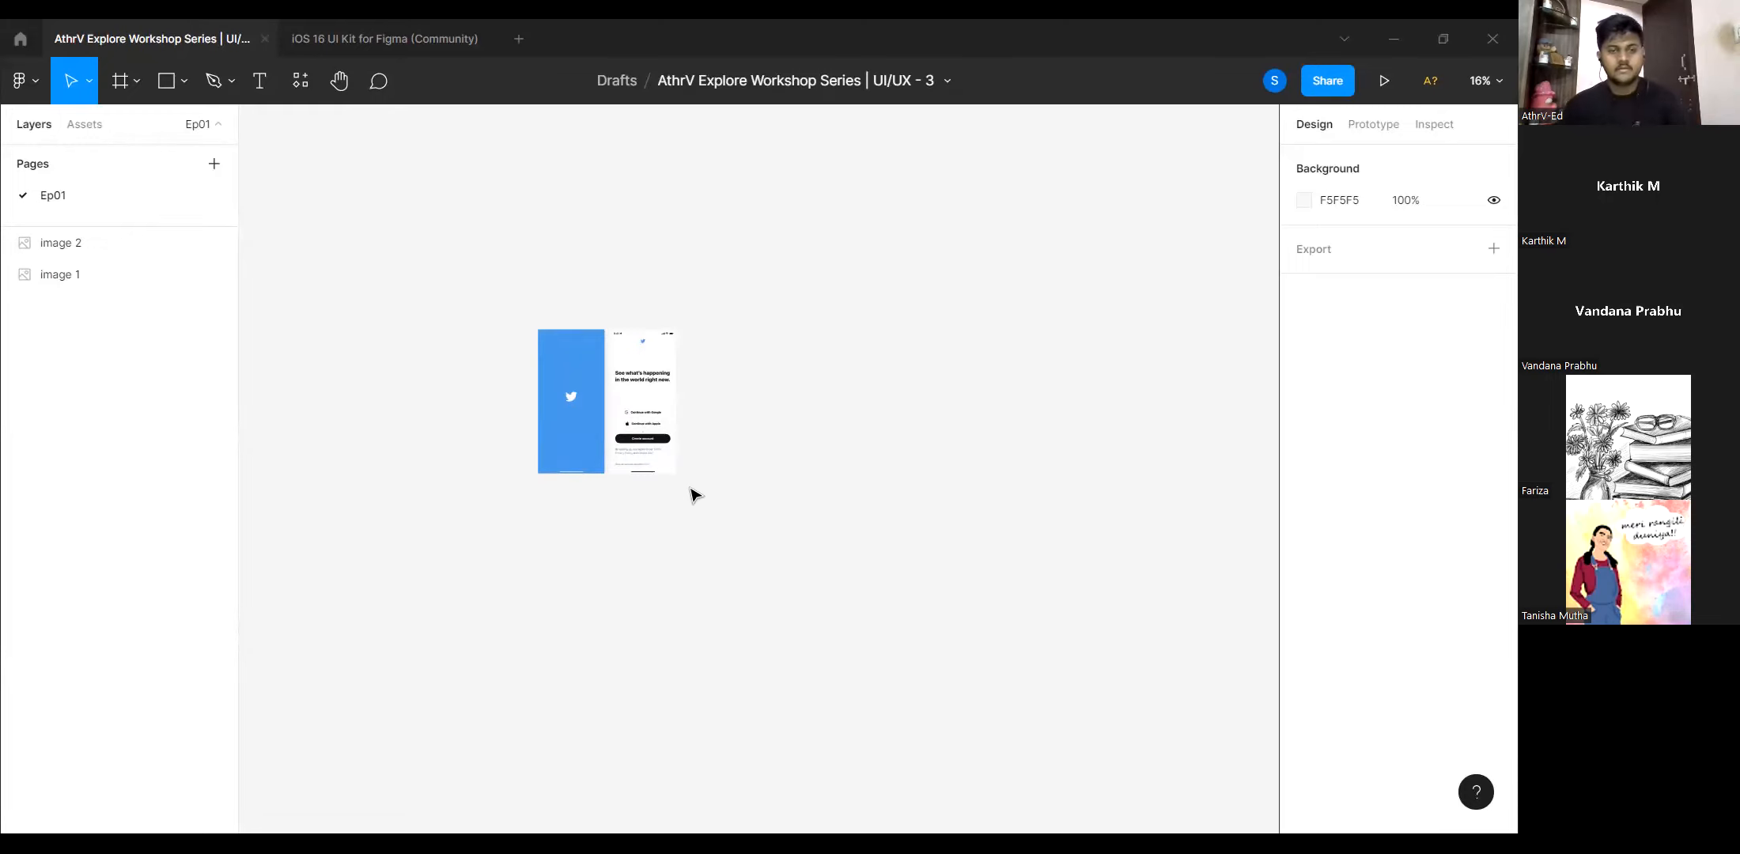
pyautogui.moveTo(789, 383); pyautogui.dragTo(876, 383)
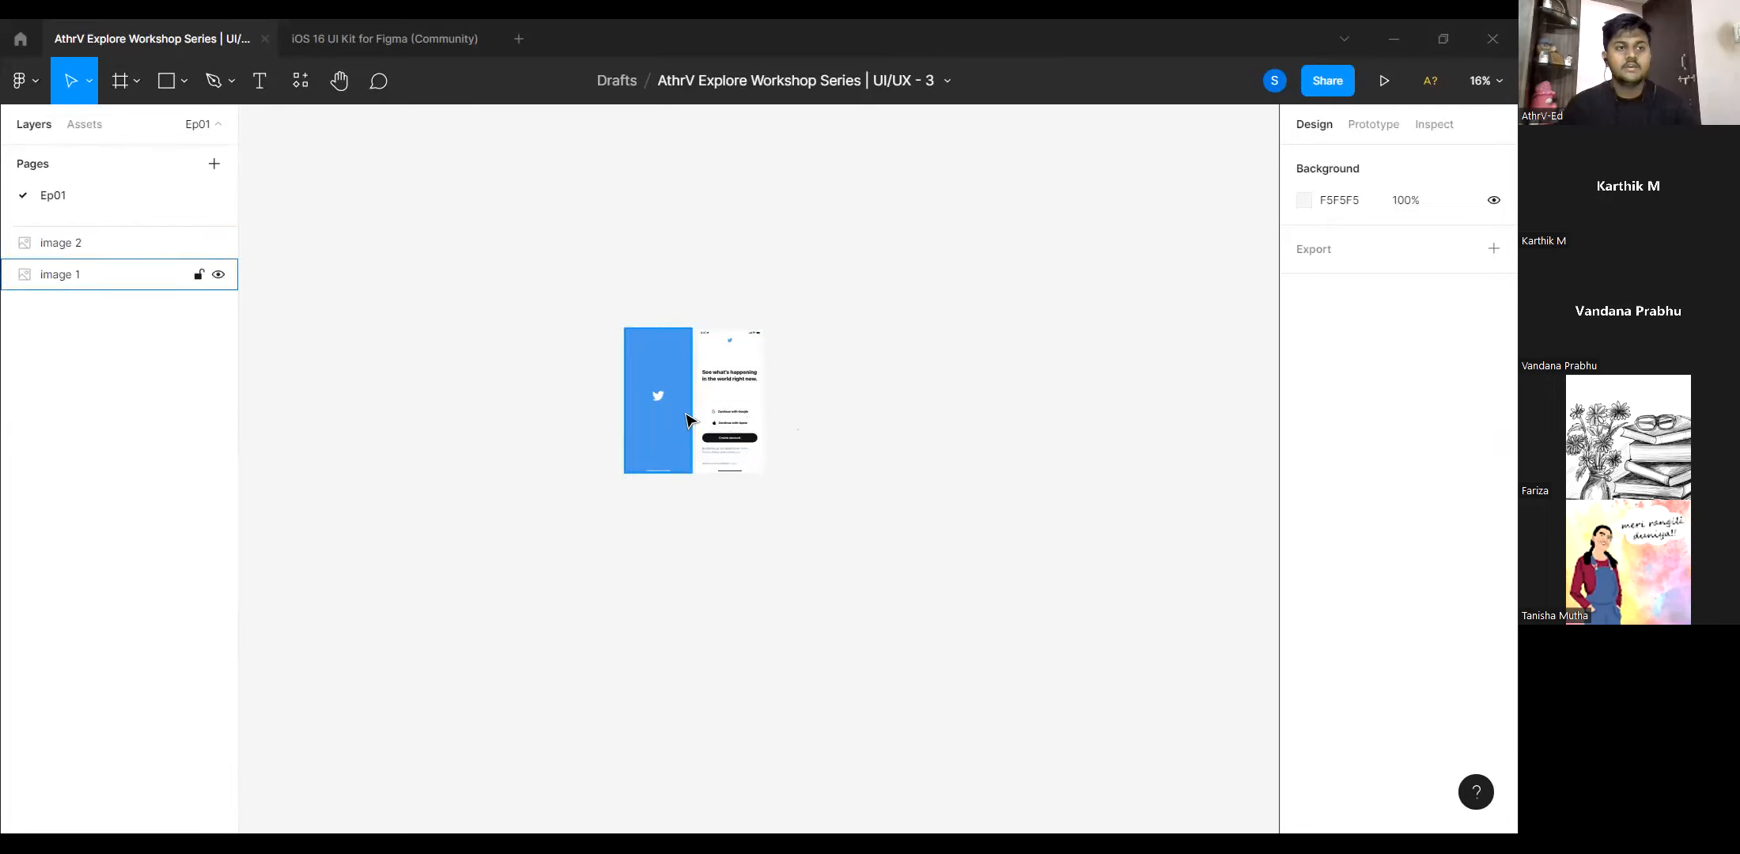
pyautogui.scroll(3, 684, 416)
pyautogui.scroll(4, 672, 419)
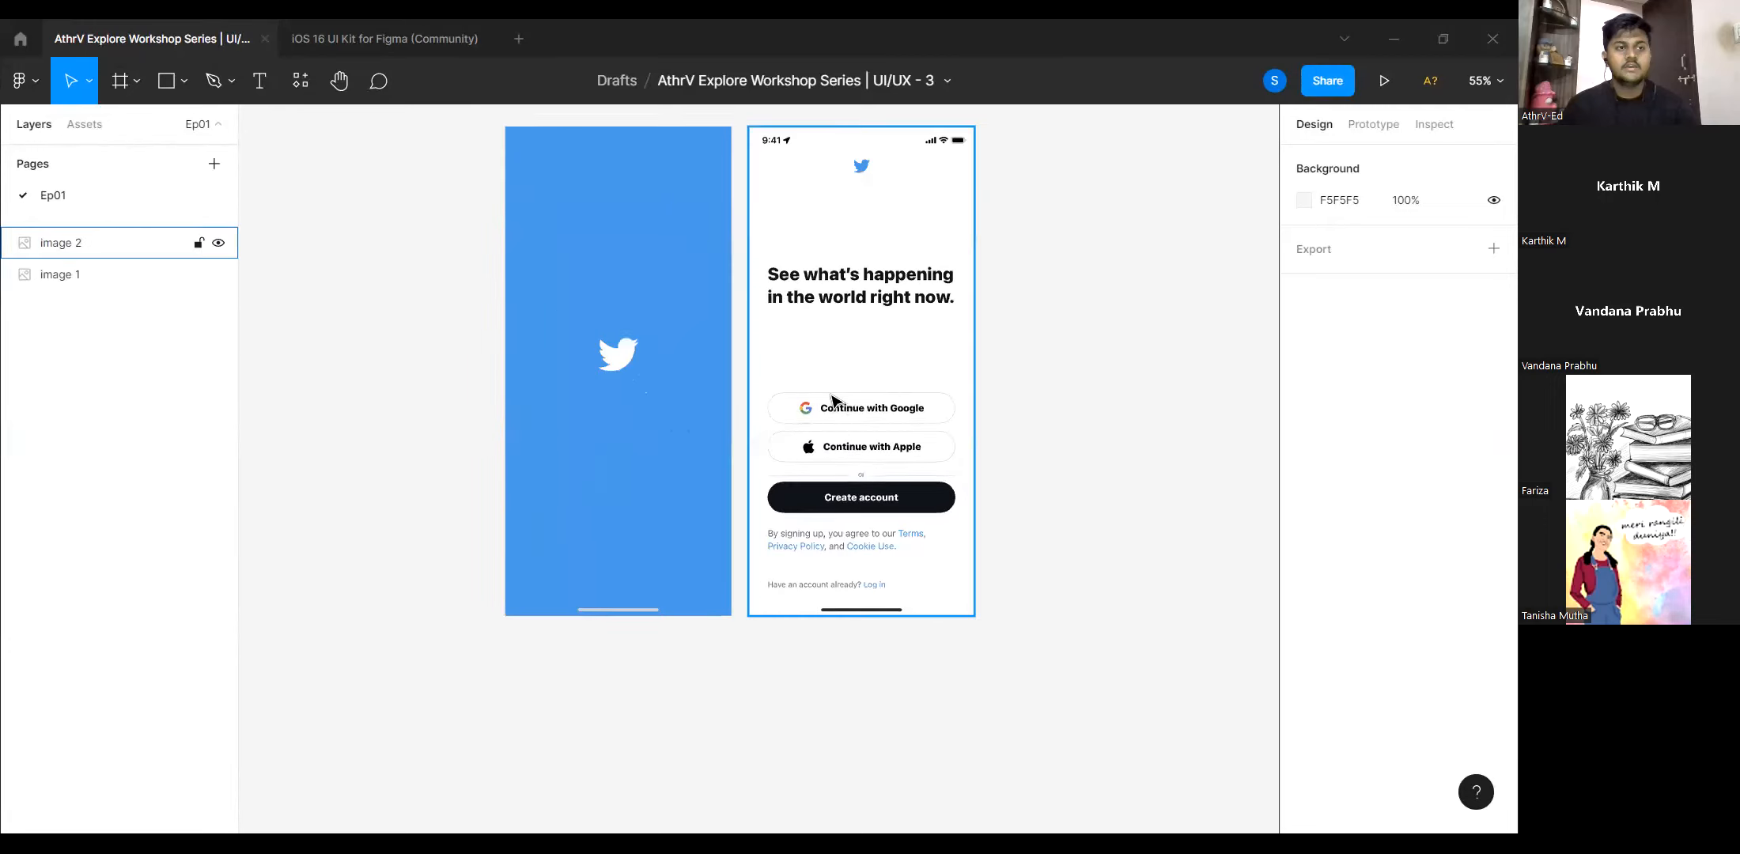
pyautogui.hscroll(3, 724, 411)
pyautogui.click(566, 394)
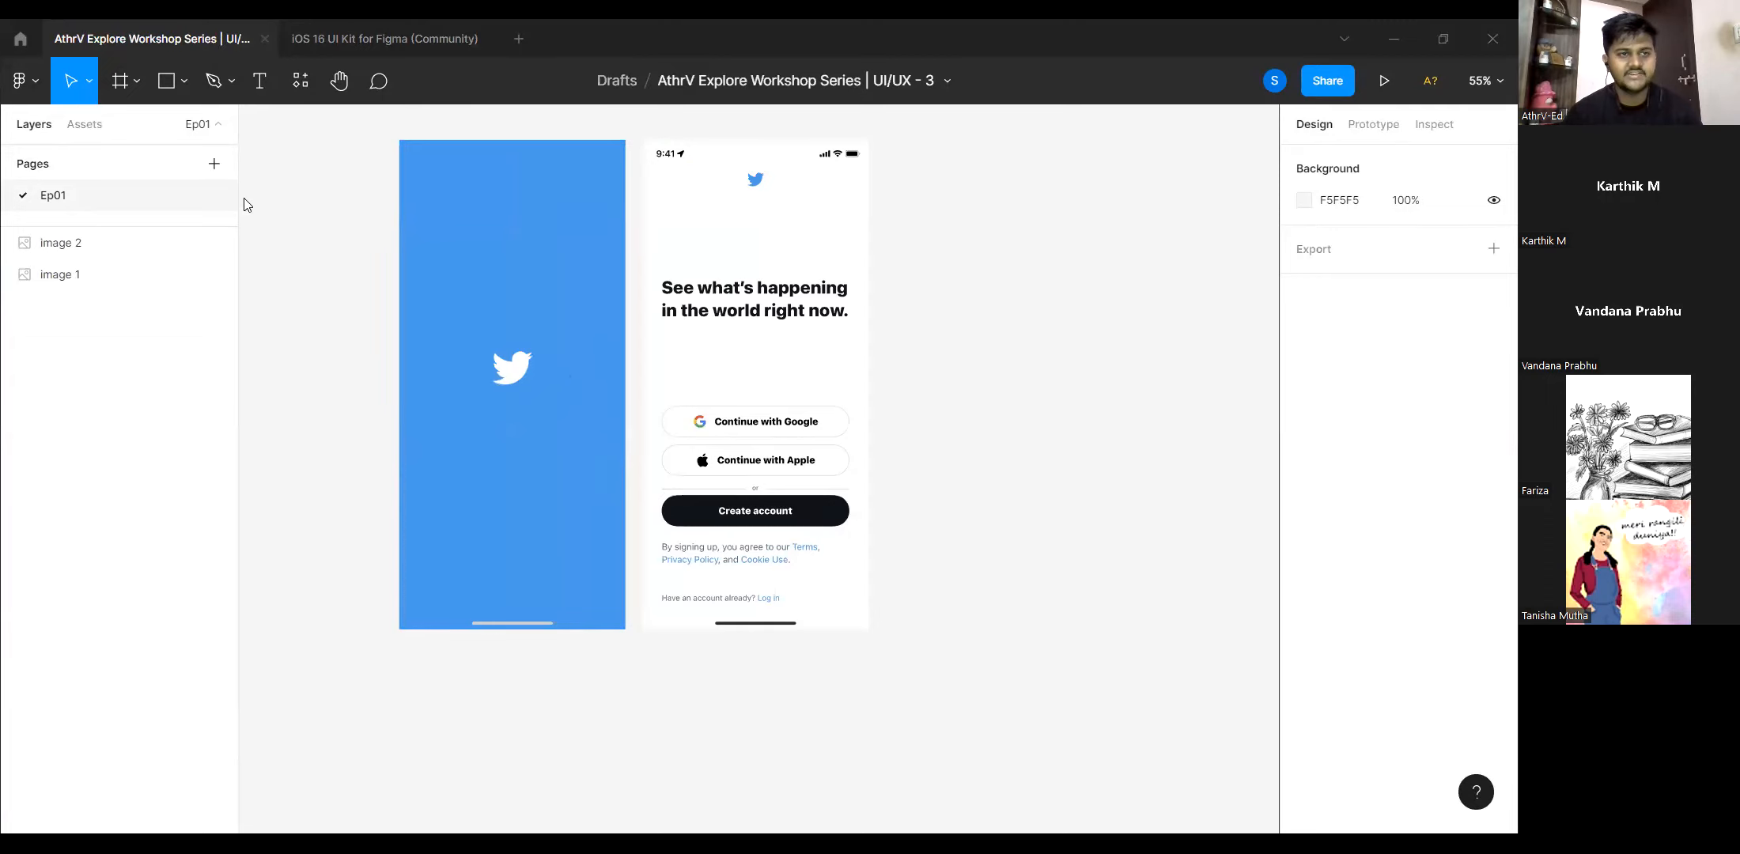
pyautogui.click(213, 163)
pyautogui.press('Return')
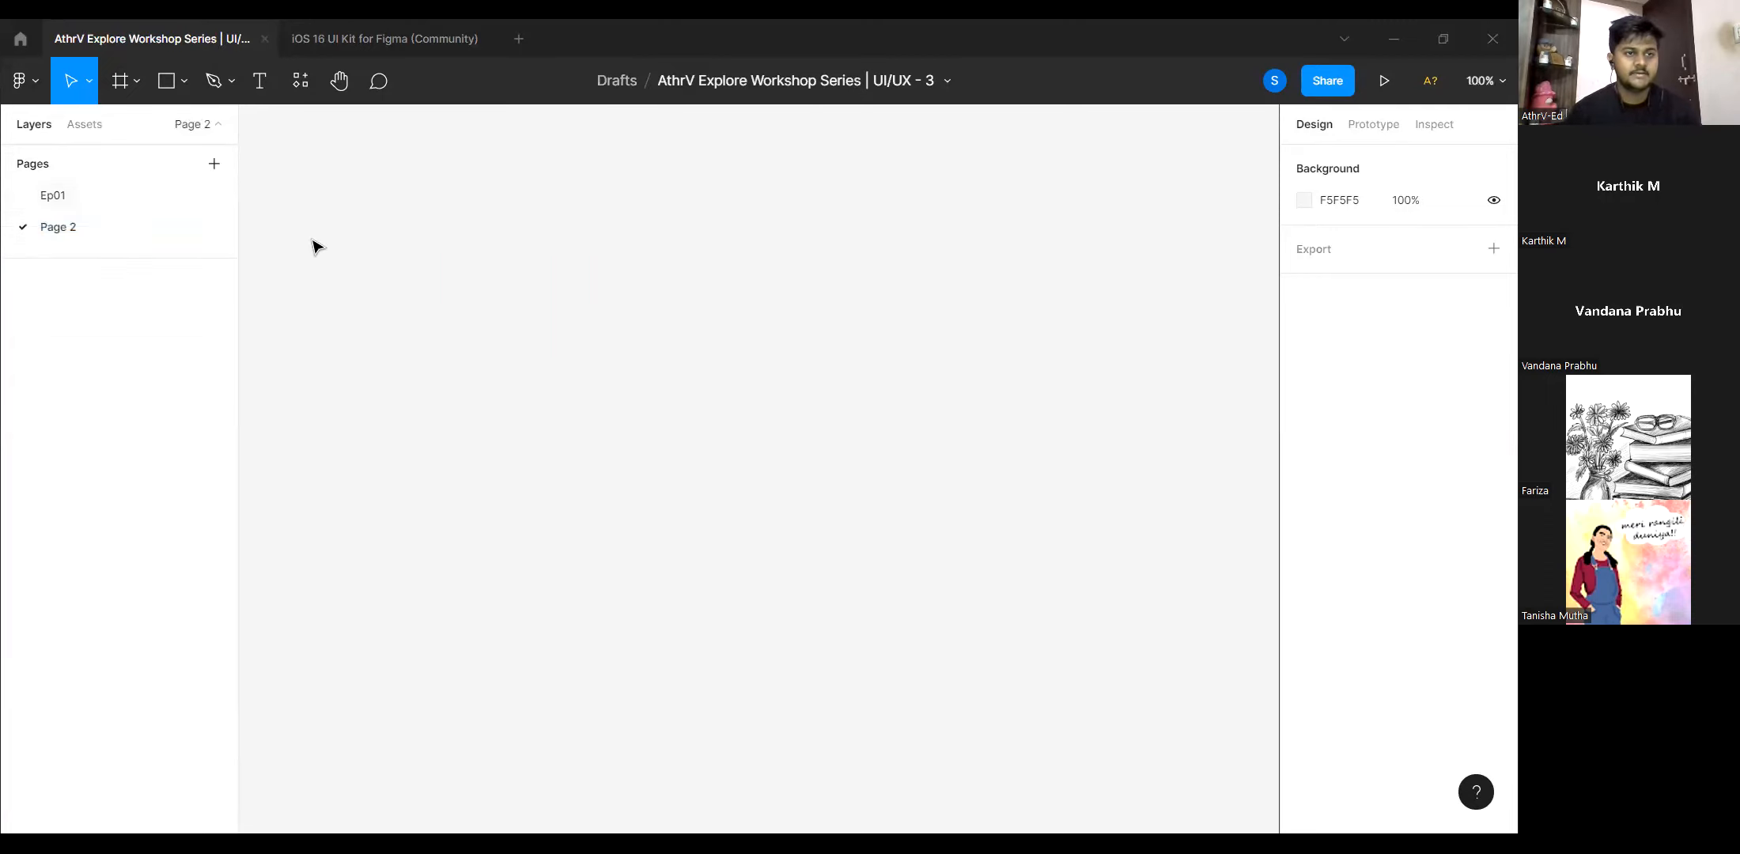
pyautogui.hotkey('ctrl', 'z')
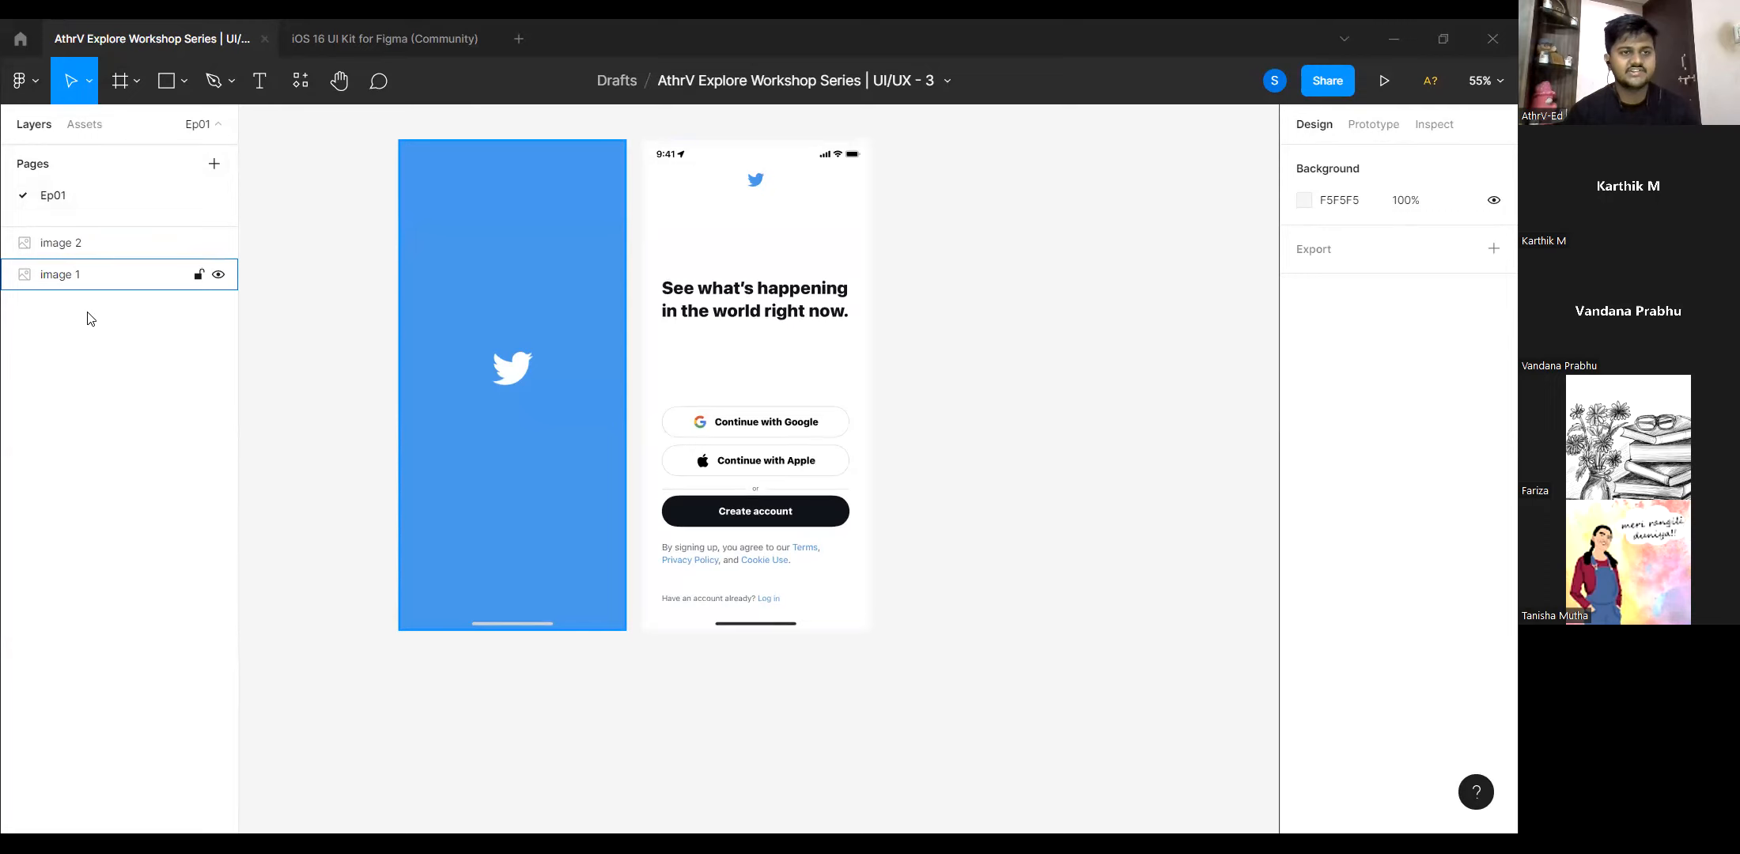
# Add an iPhone 11 Pro / X frame and place it beside the Twitter sign-up image, level with its upper edge.
pyautogui.click(122, 79)
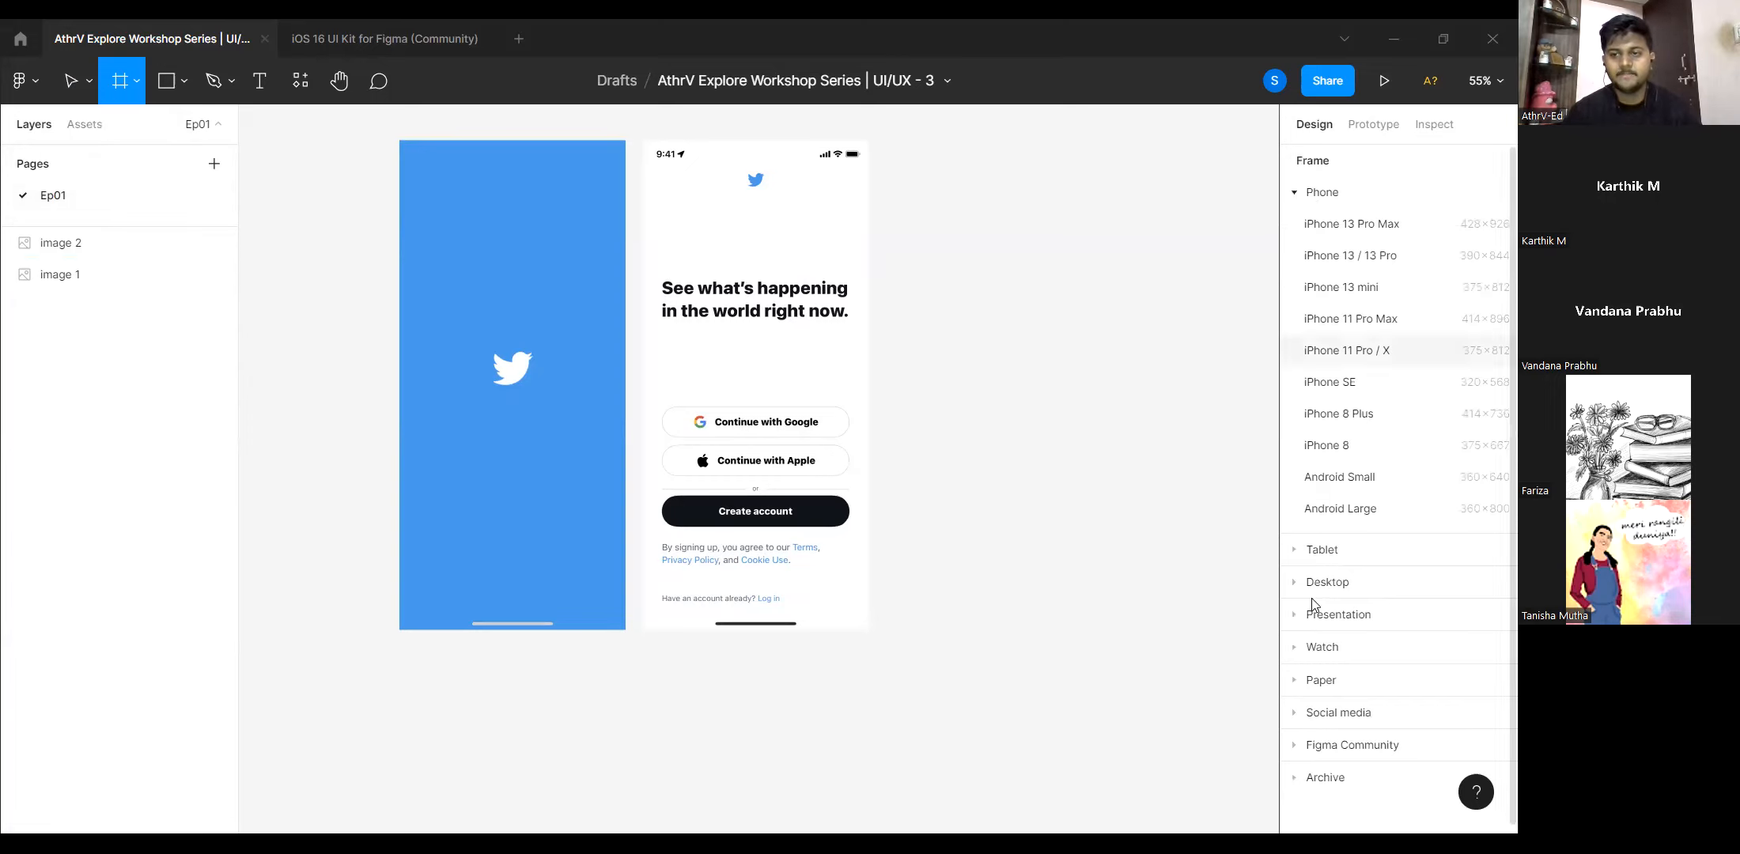
pyautogui.click(1295, 194)
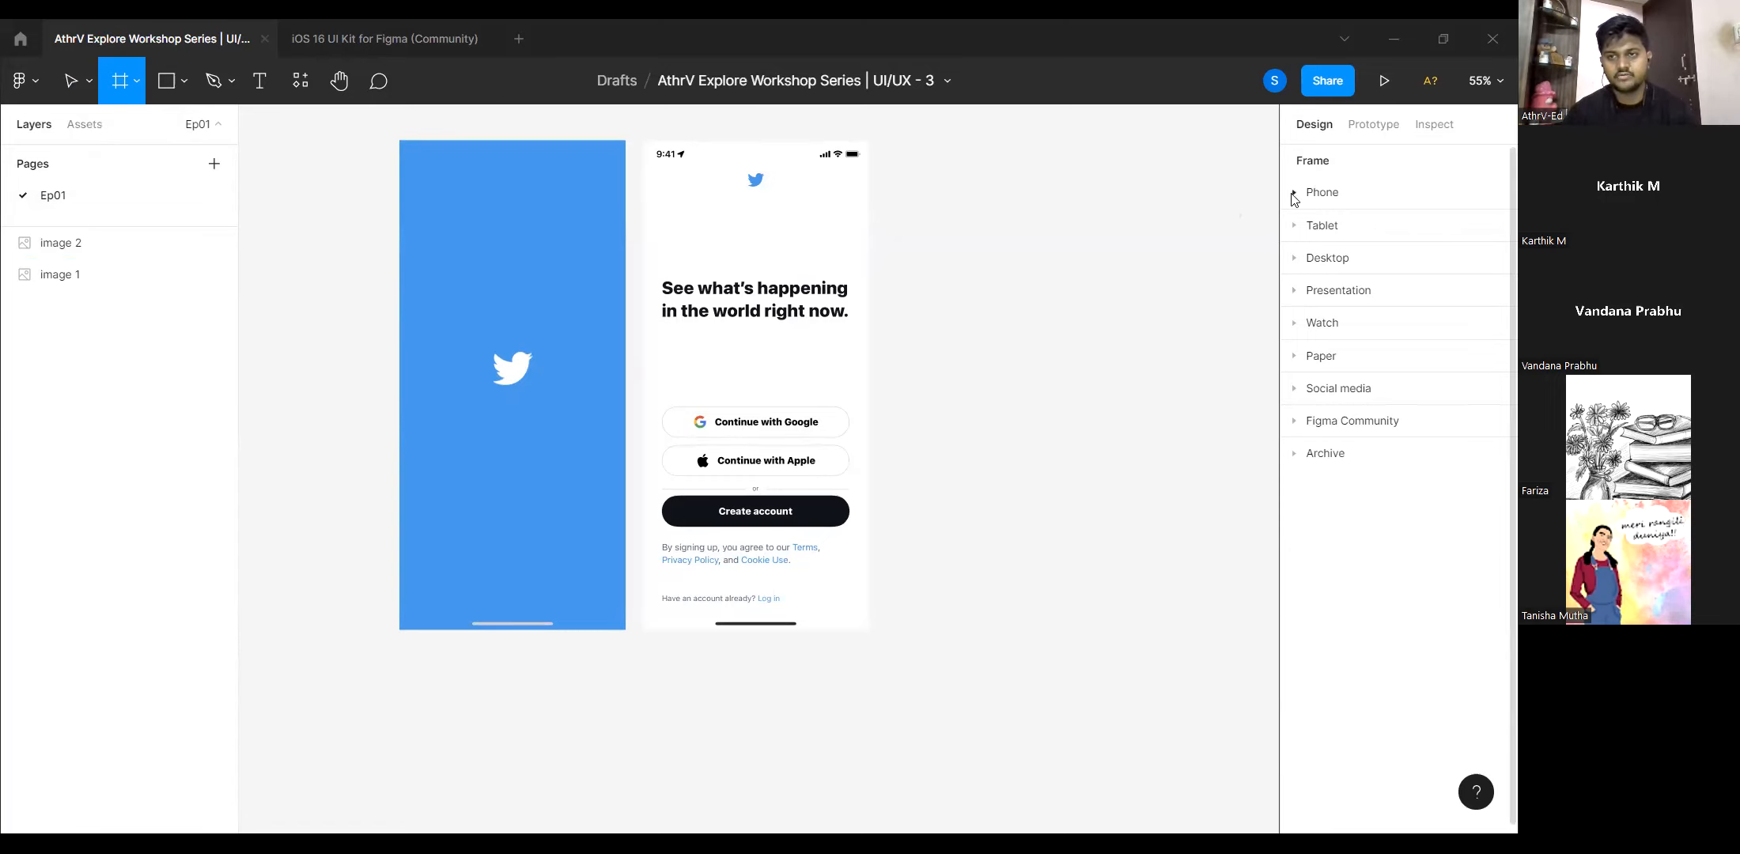
pyautogui.click(1320, 190)
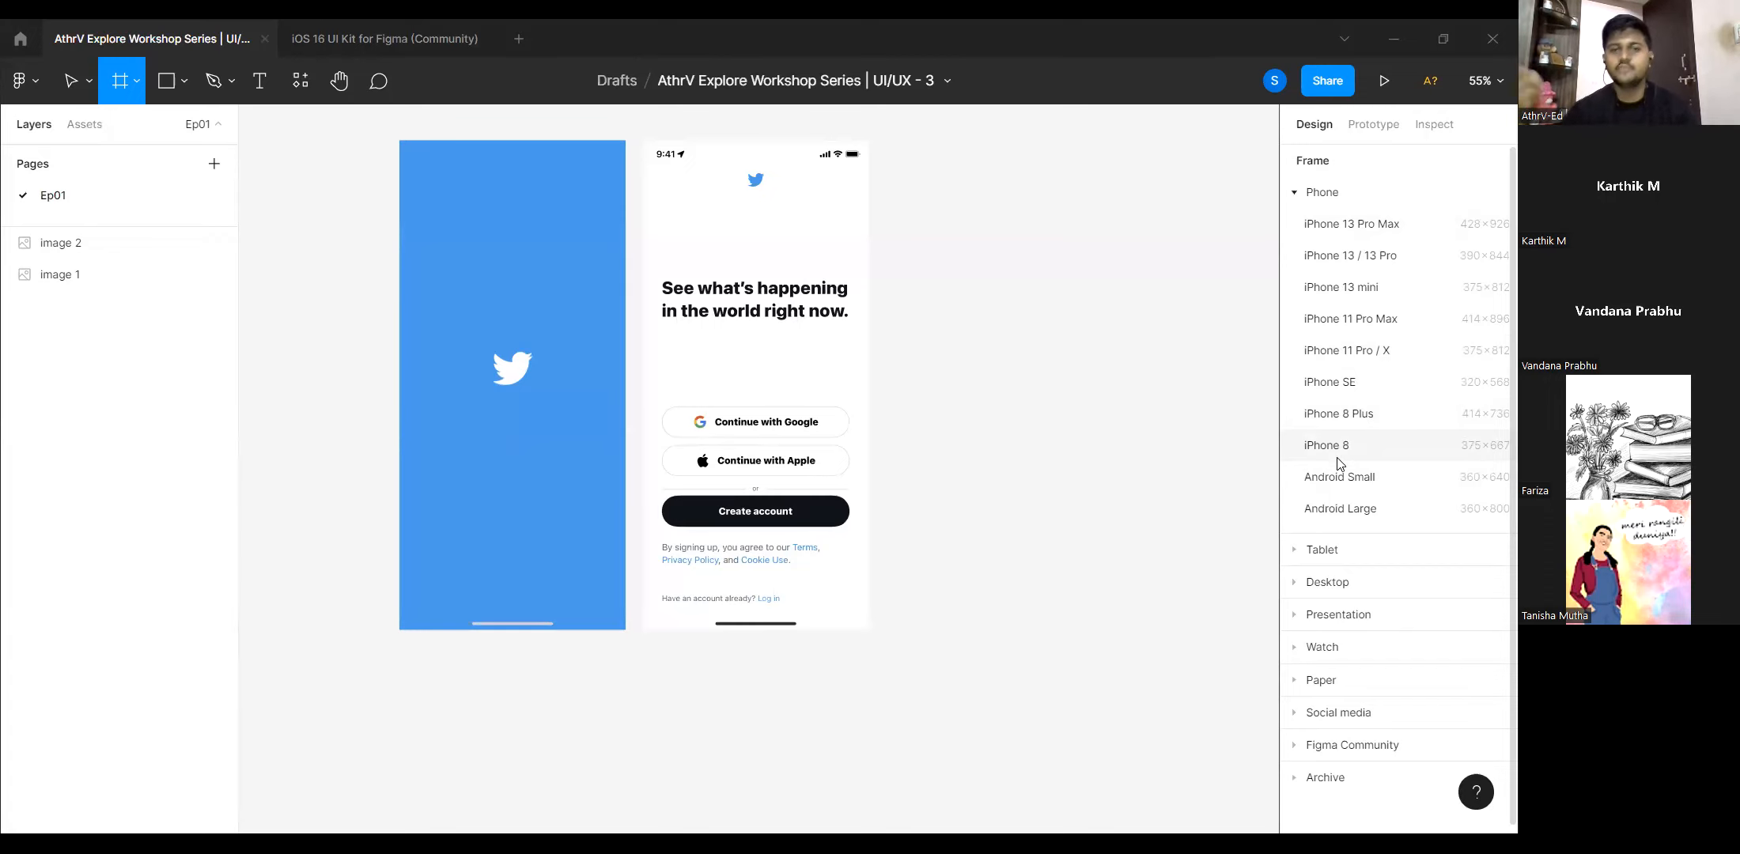
pyautogui.click(1351, 353)
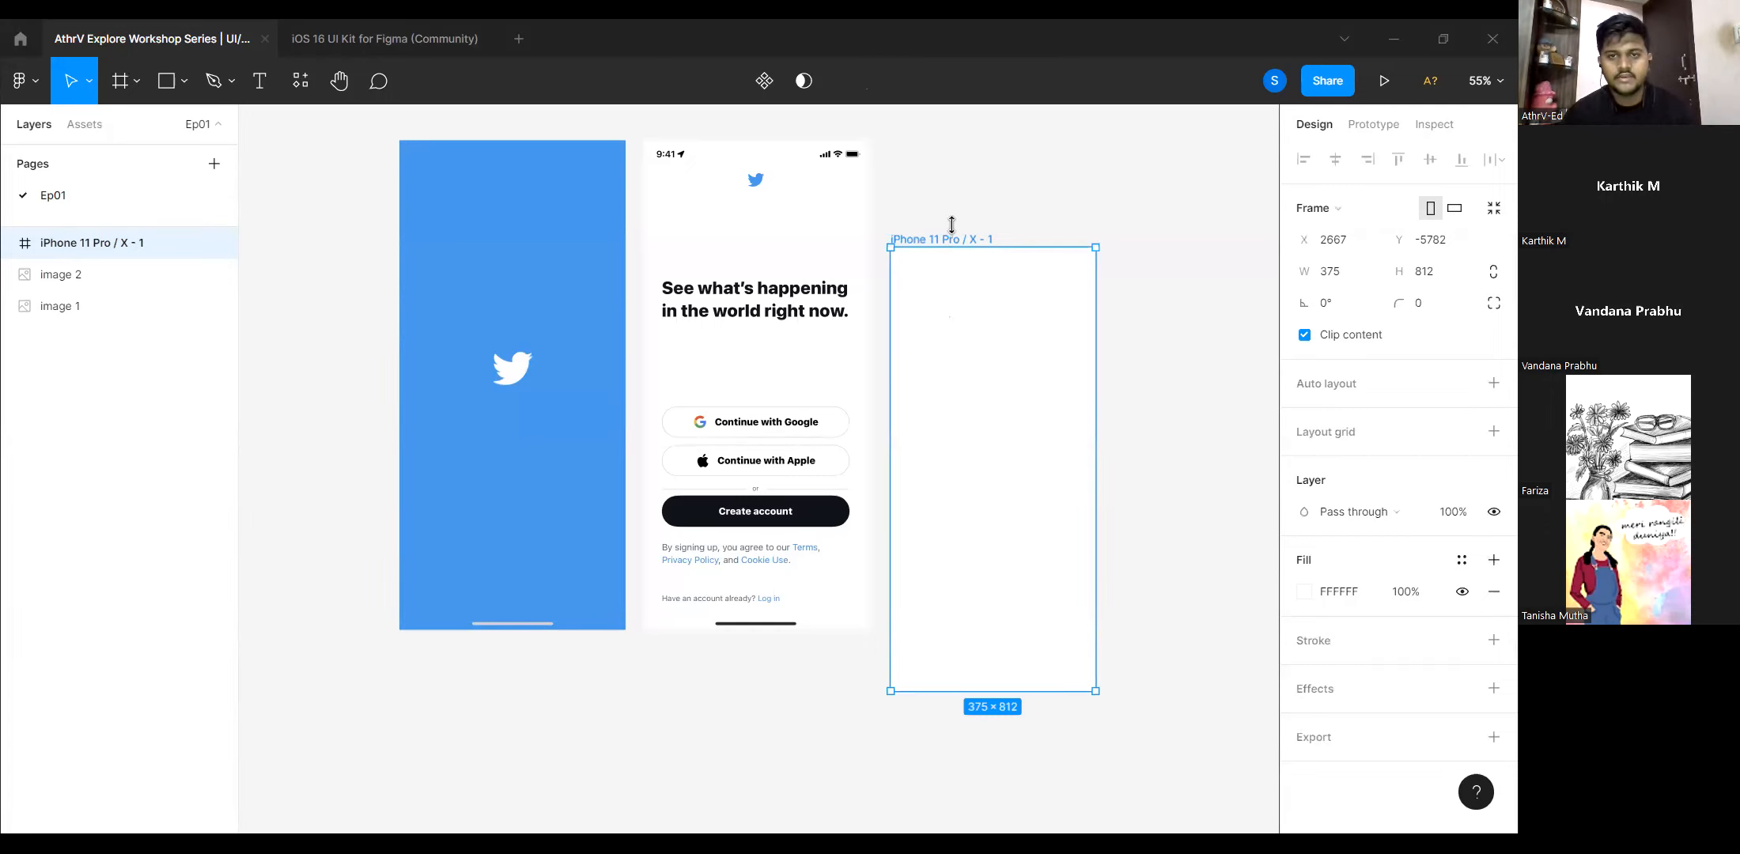
pyautogui.moveTo(1034, 250); pyautogui.dragTo(948, 137)
pyautogui.scroll(1, 1107, 493)
pyautogui.hscroll(1, 1107, 492)
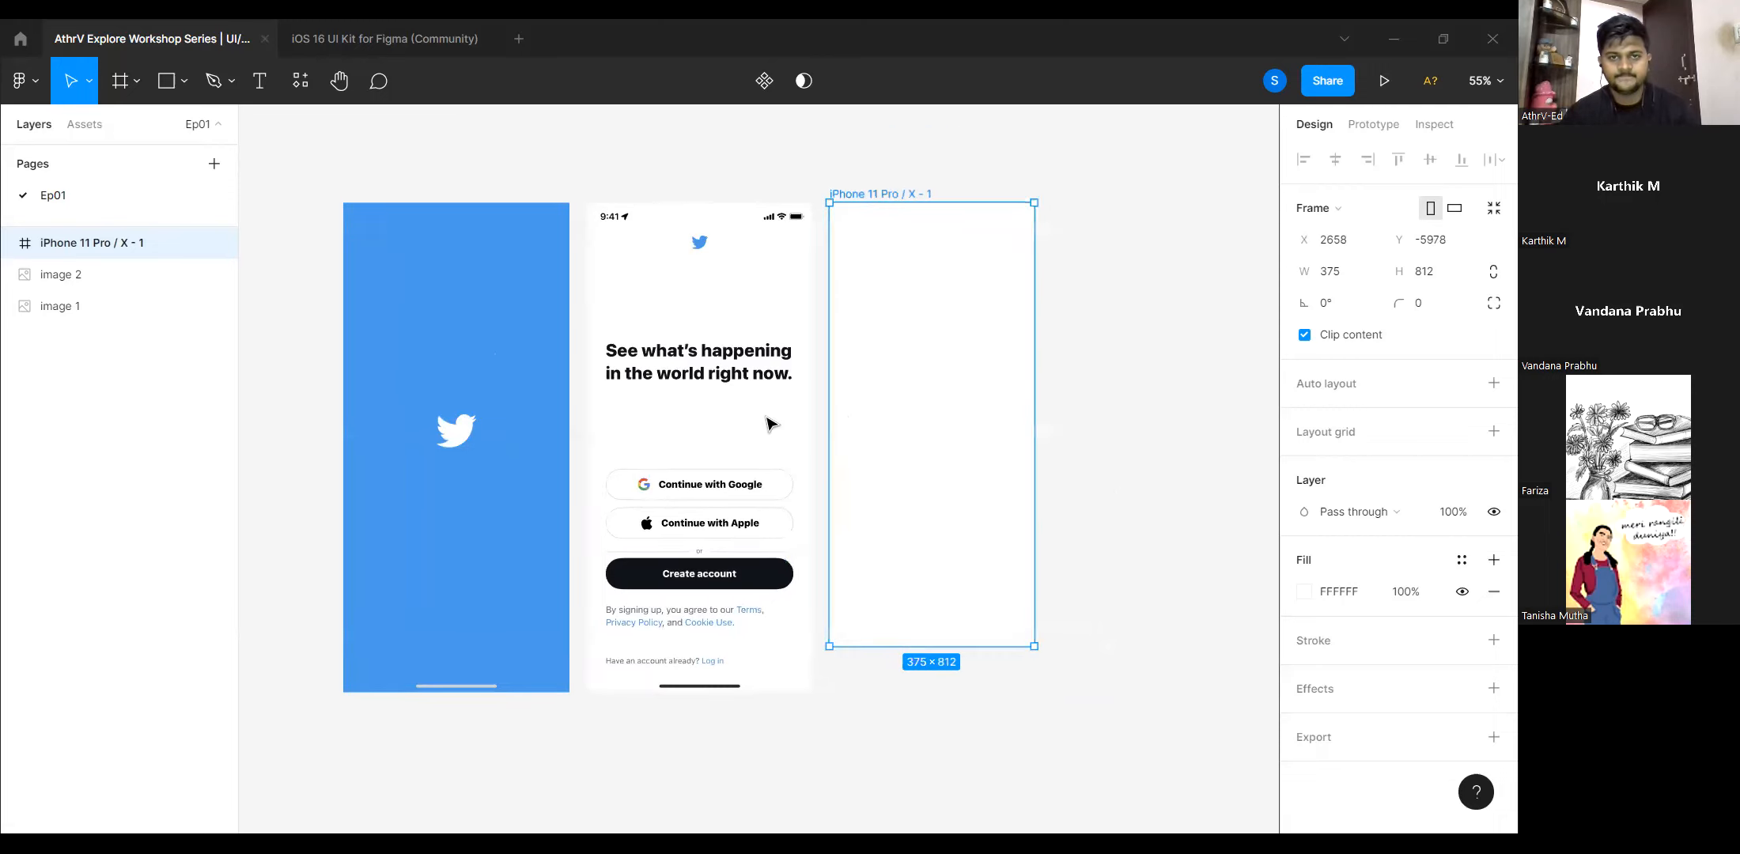
# Scale both Twitter reference images together to about 374 × 810 each and move them next to the empty frame.
pyautogui.scroll(-2, 775, 360)
pyautogui.hscroll(-1, 776, 360)
pyautogui.click(779, 567)
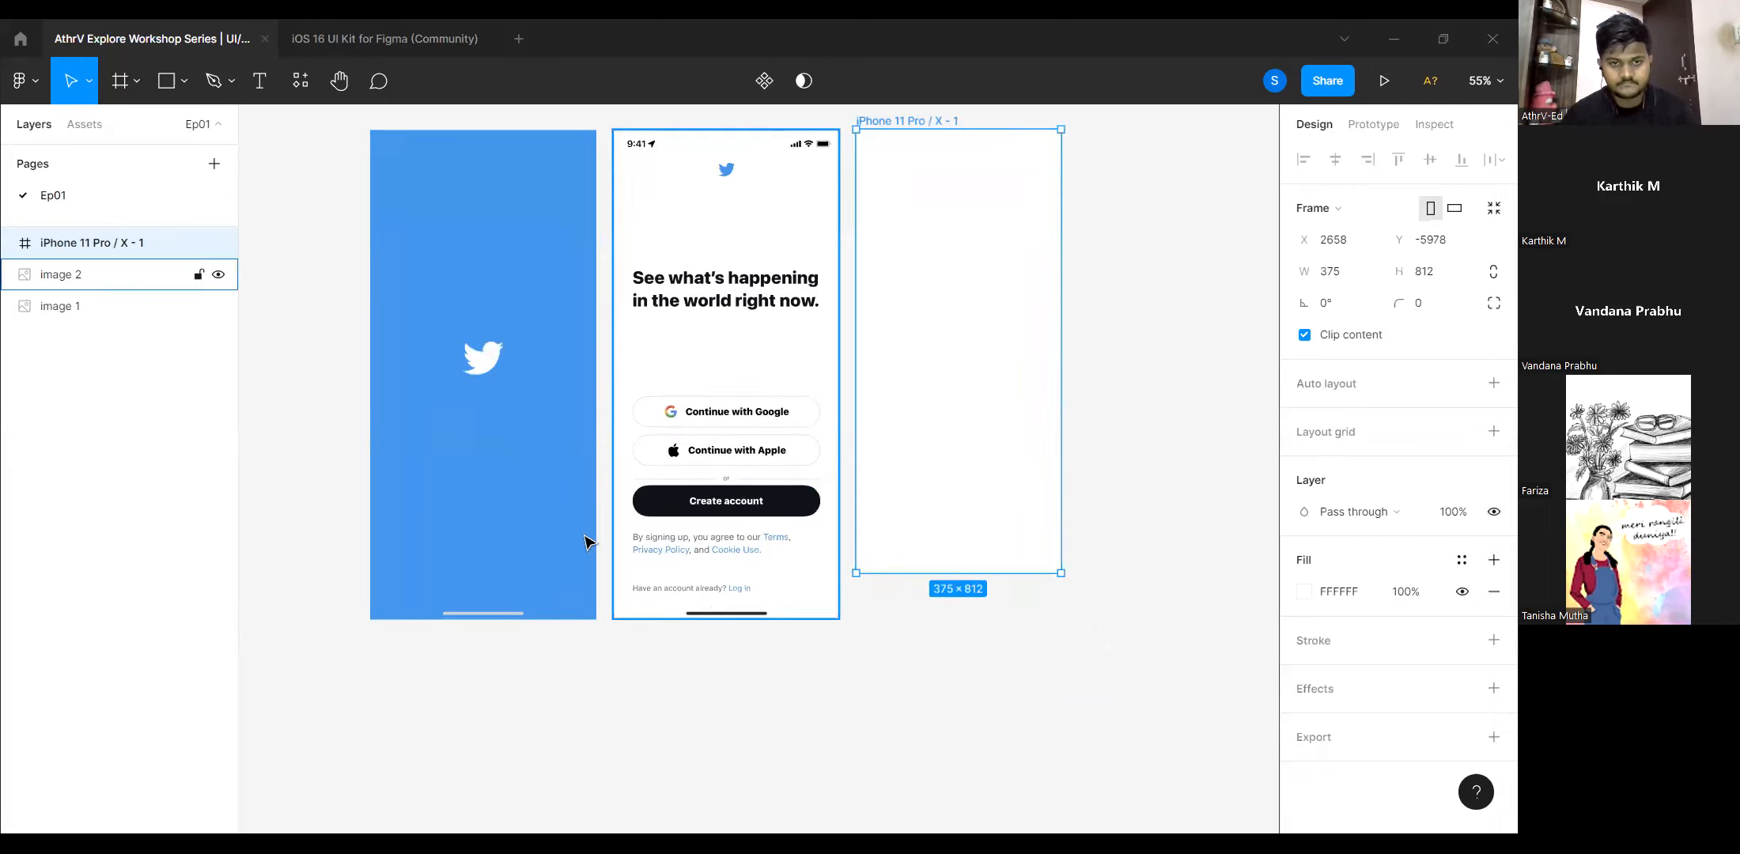
pyautogui.keyDown('shift'); pyautogui.click(559, 532); pyautogui.keyUp('shift')
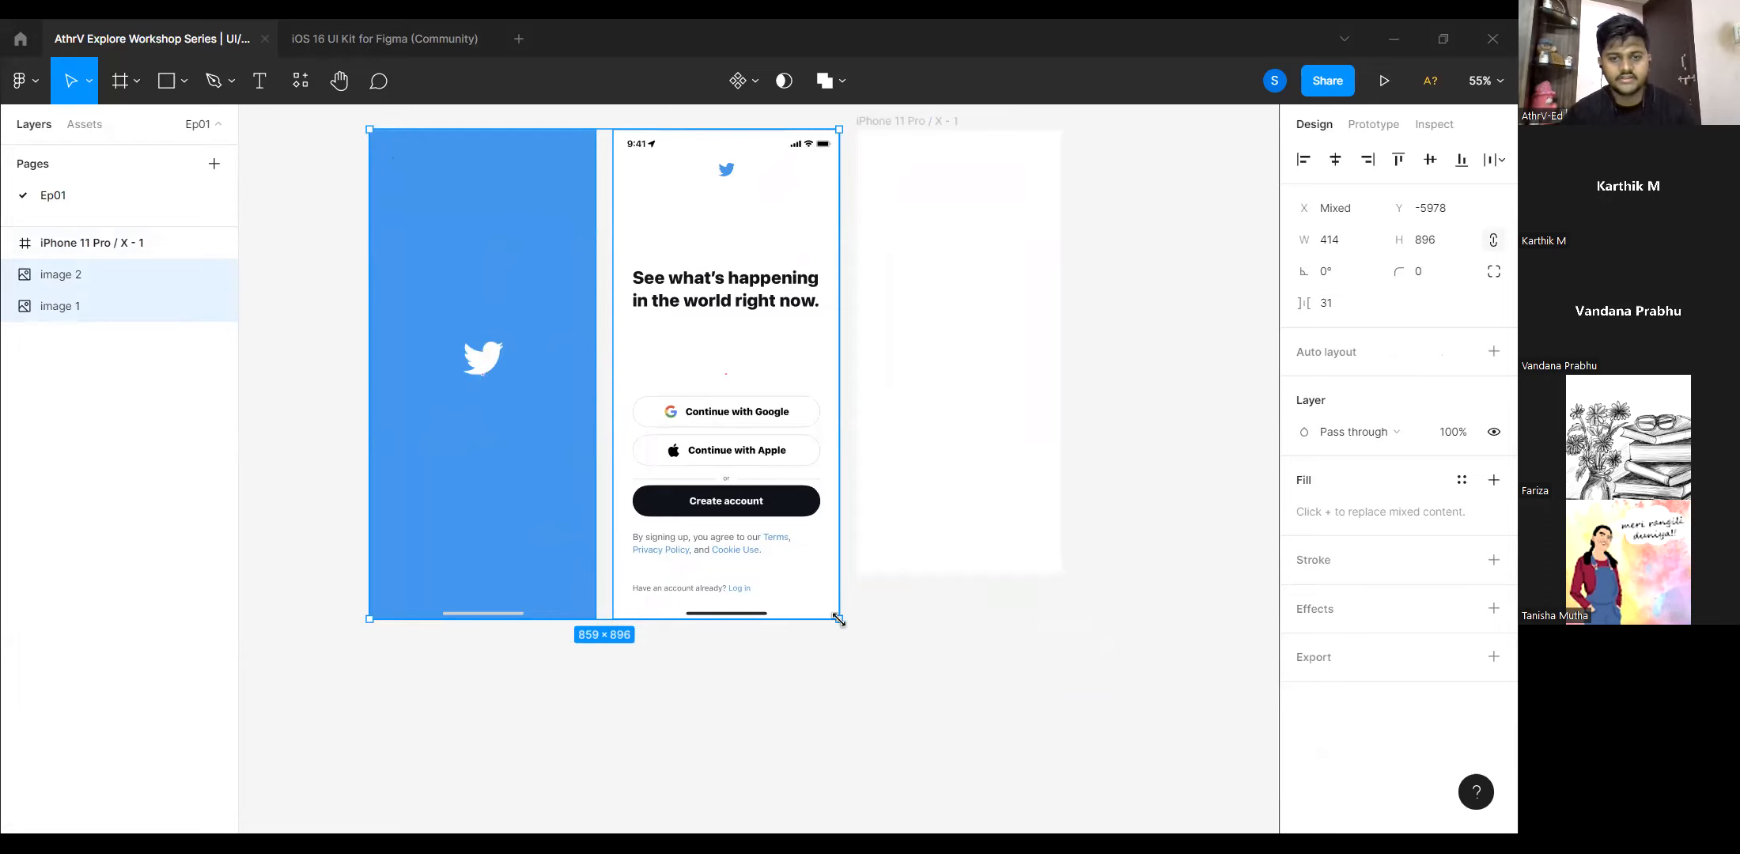
pyautogui.moveTo(839, 619); pyautogui.dragTo(794, 571)
pyautogui.moveTo(717, 460); pyautogui.dragTo(761, 459)
pyautogui.scroll(1, 931, 389)
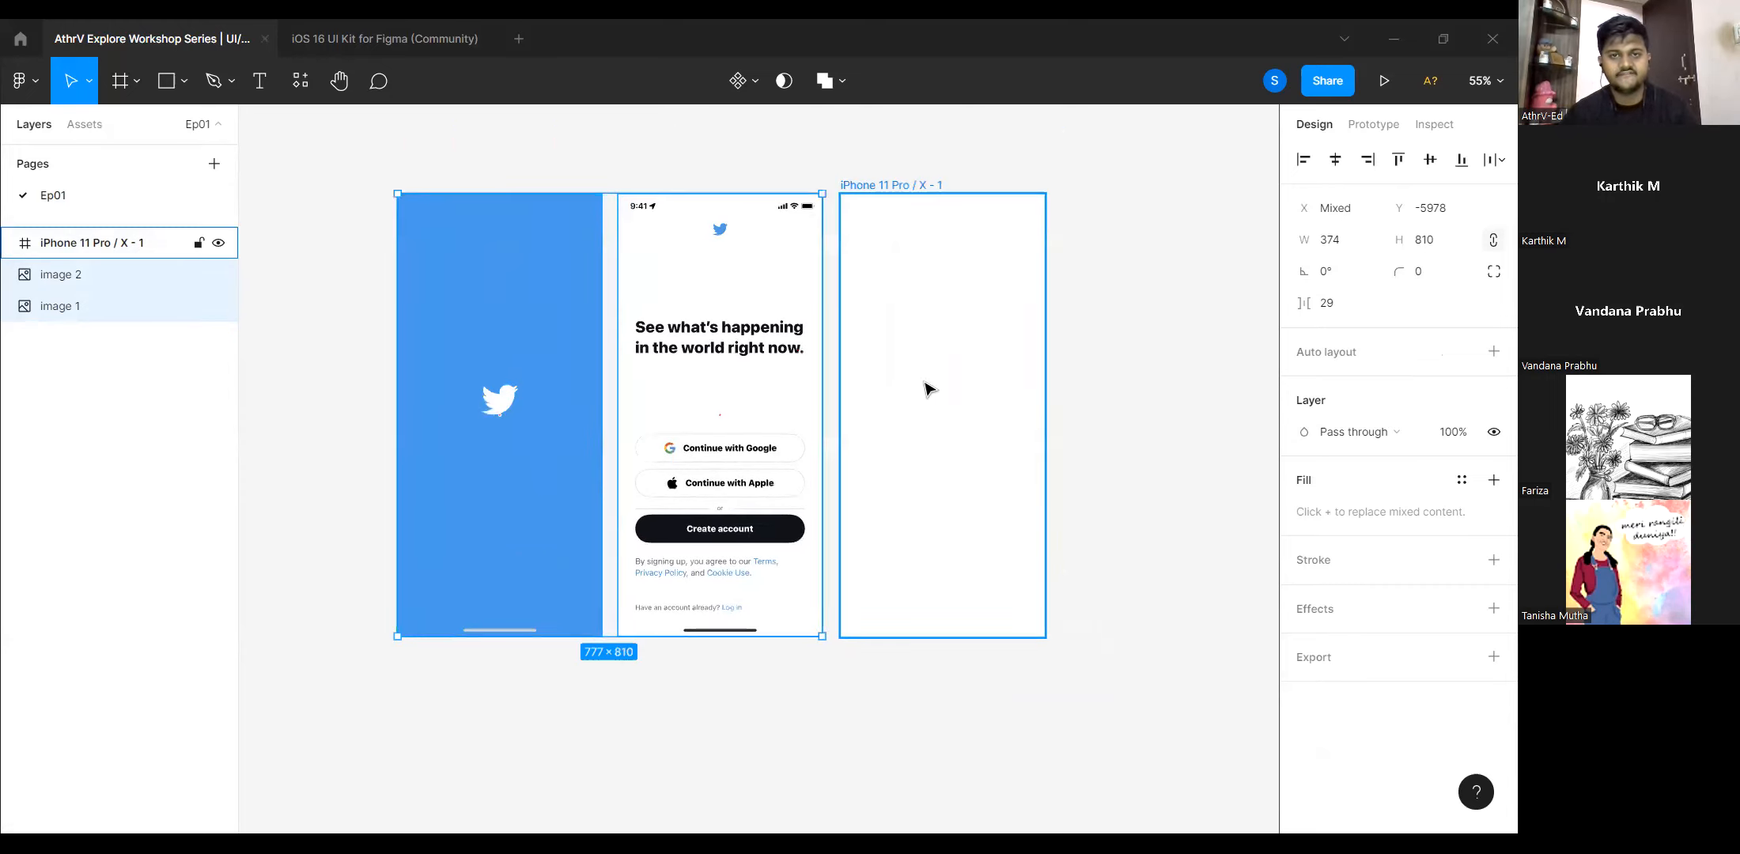
pyautogui.scroll(1, 930, 390)
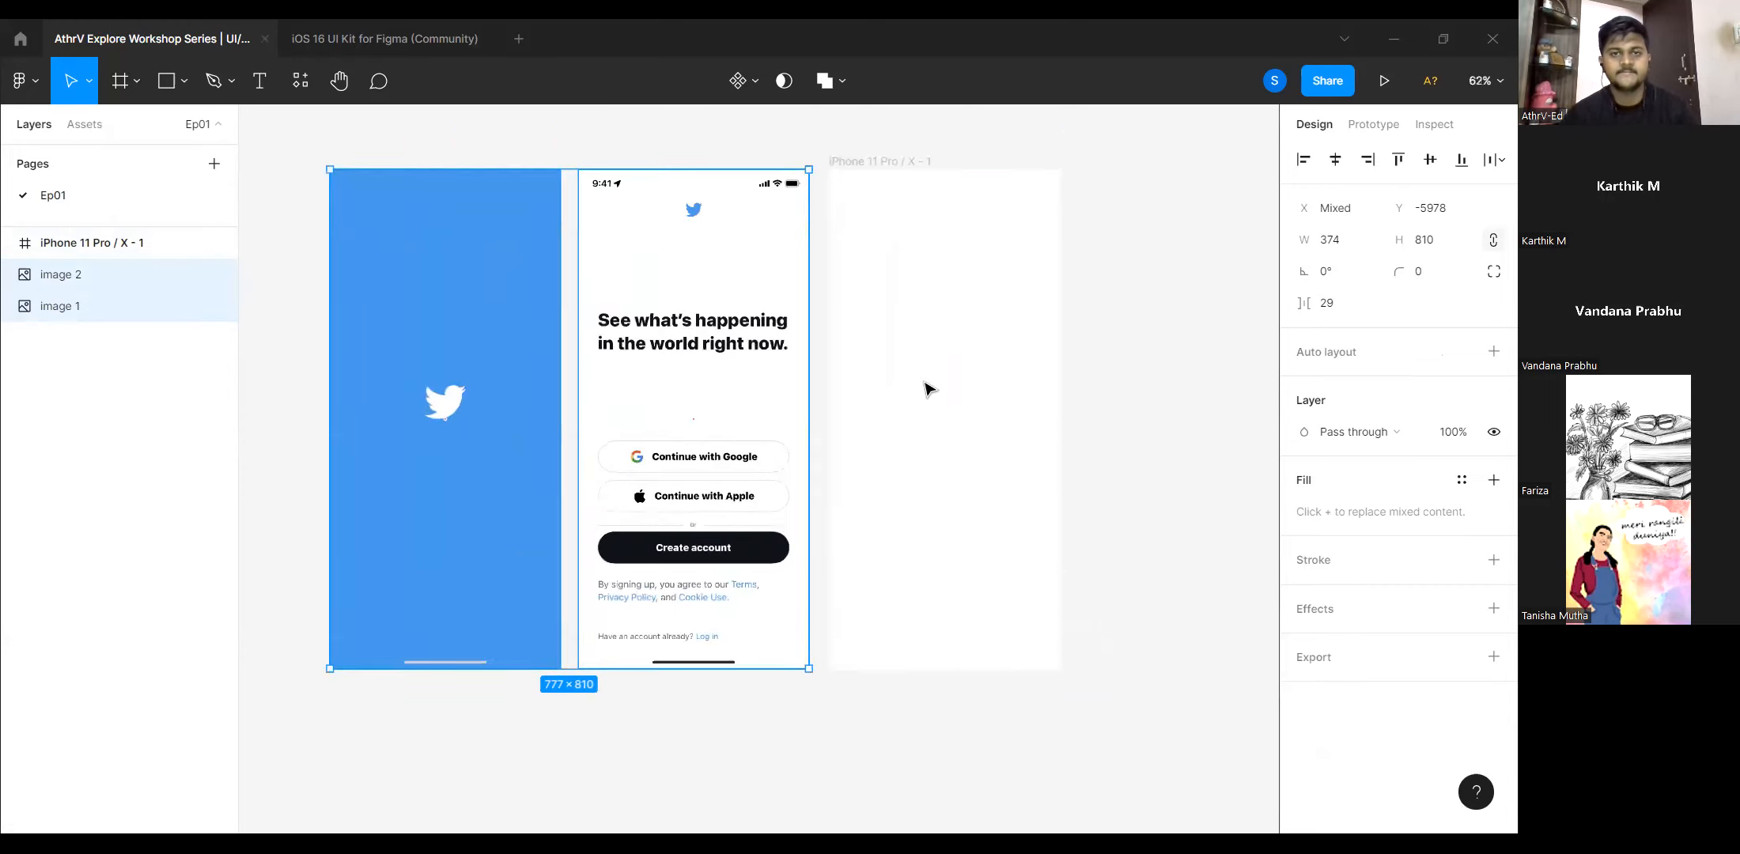
# Rename the iPhone 11 Pro / X frame as "Twitter Splash Screen".
pyautogui.doubleClick(880, 161)
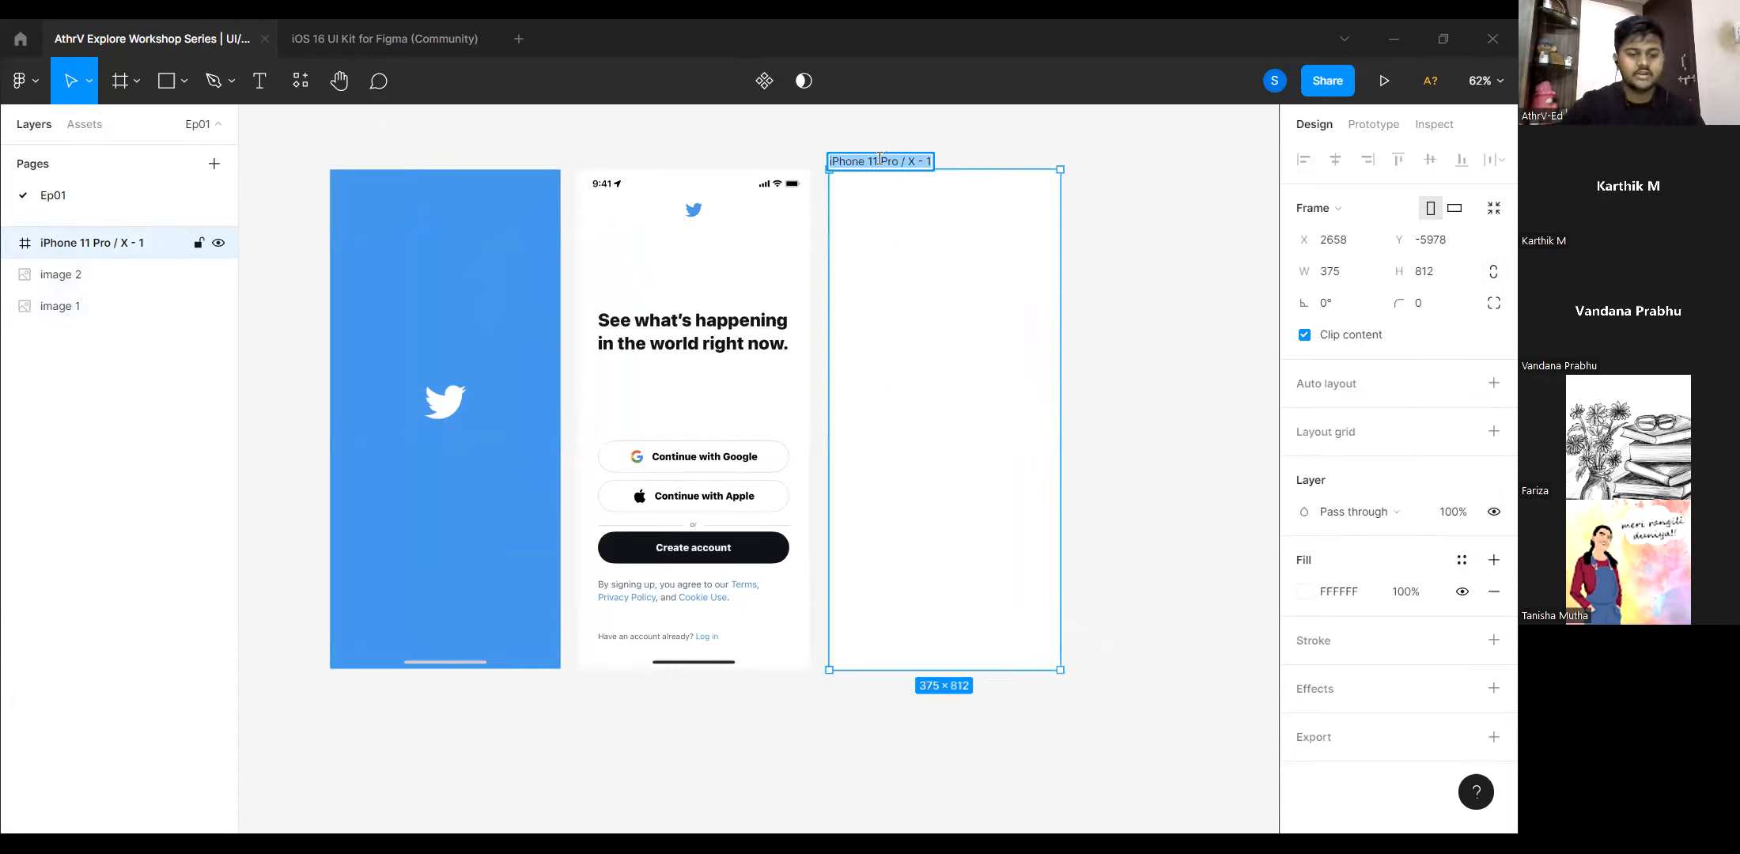
pyautogui.write('Twitter Splash Screen')
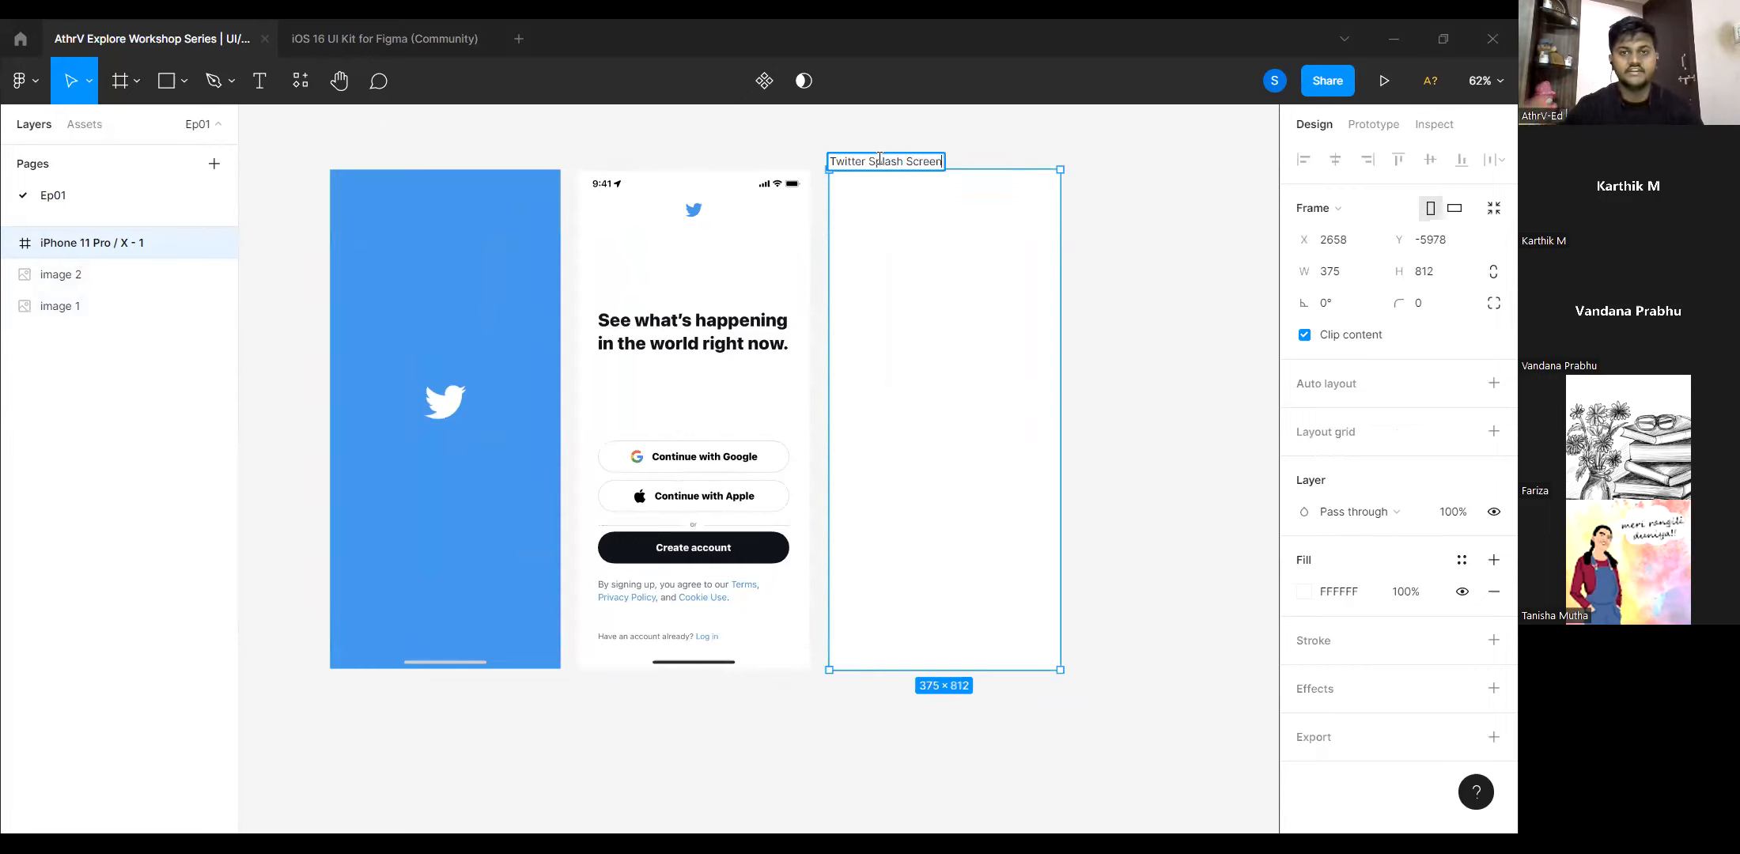
pyautogui.click(1136, 232)
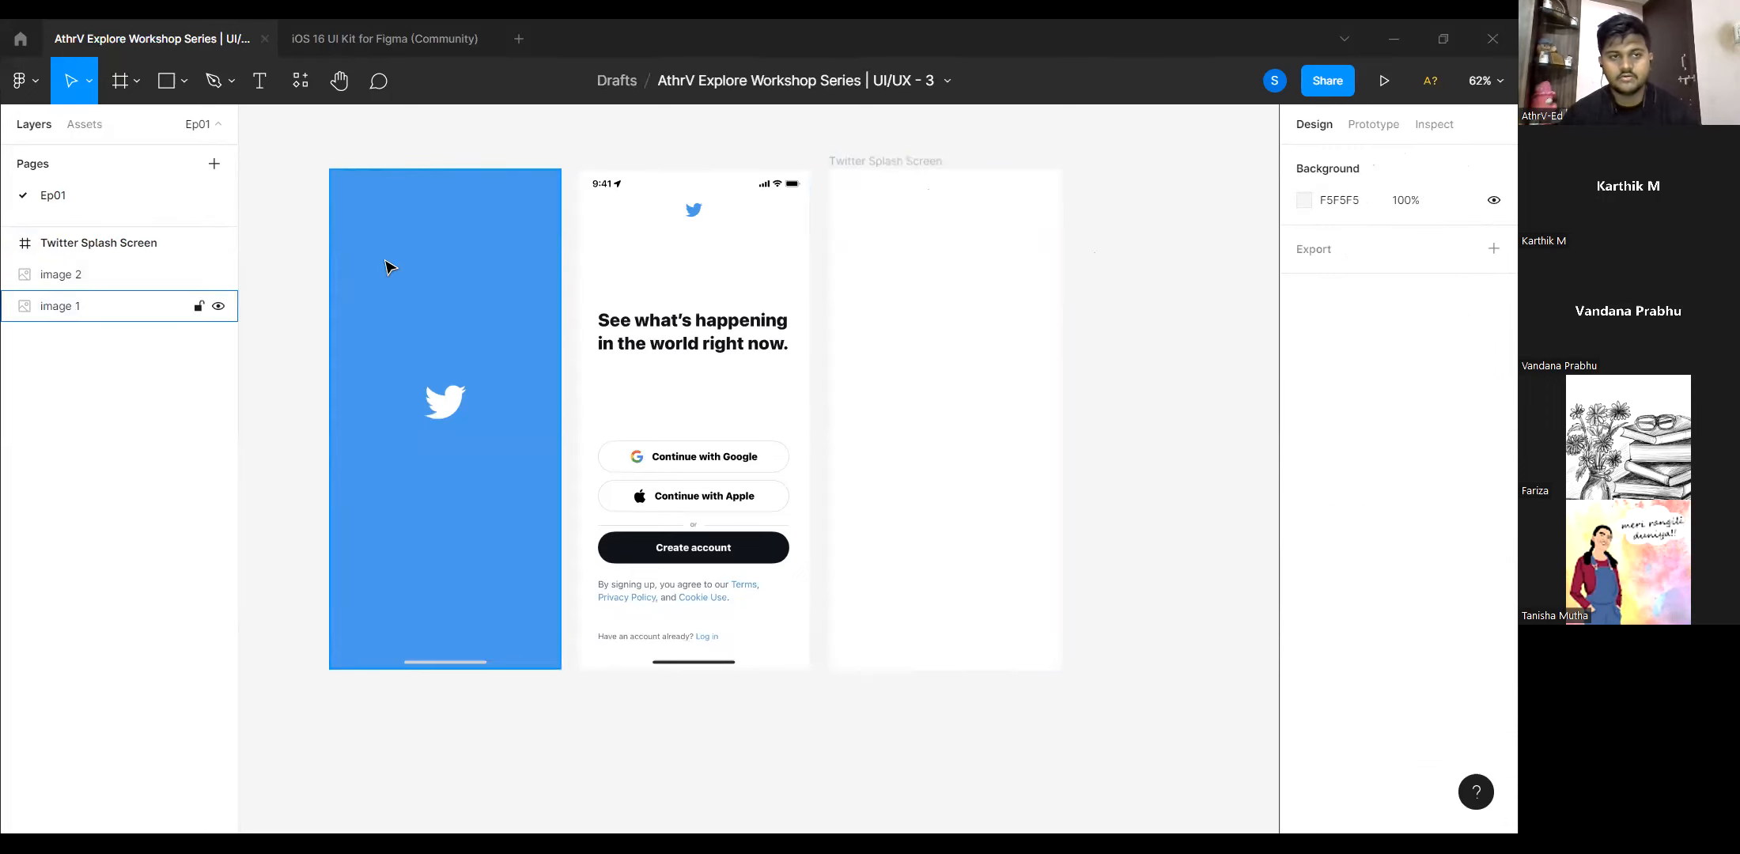
# Fill the Twitter Splash Screen frame with the blue 4A9BEB sampled from the reference splash image.
pyautogui.scroll(1, 388, 267)
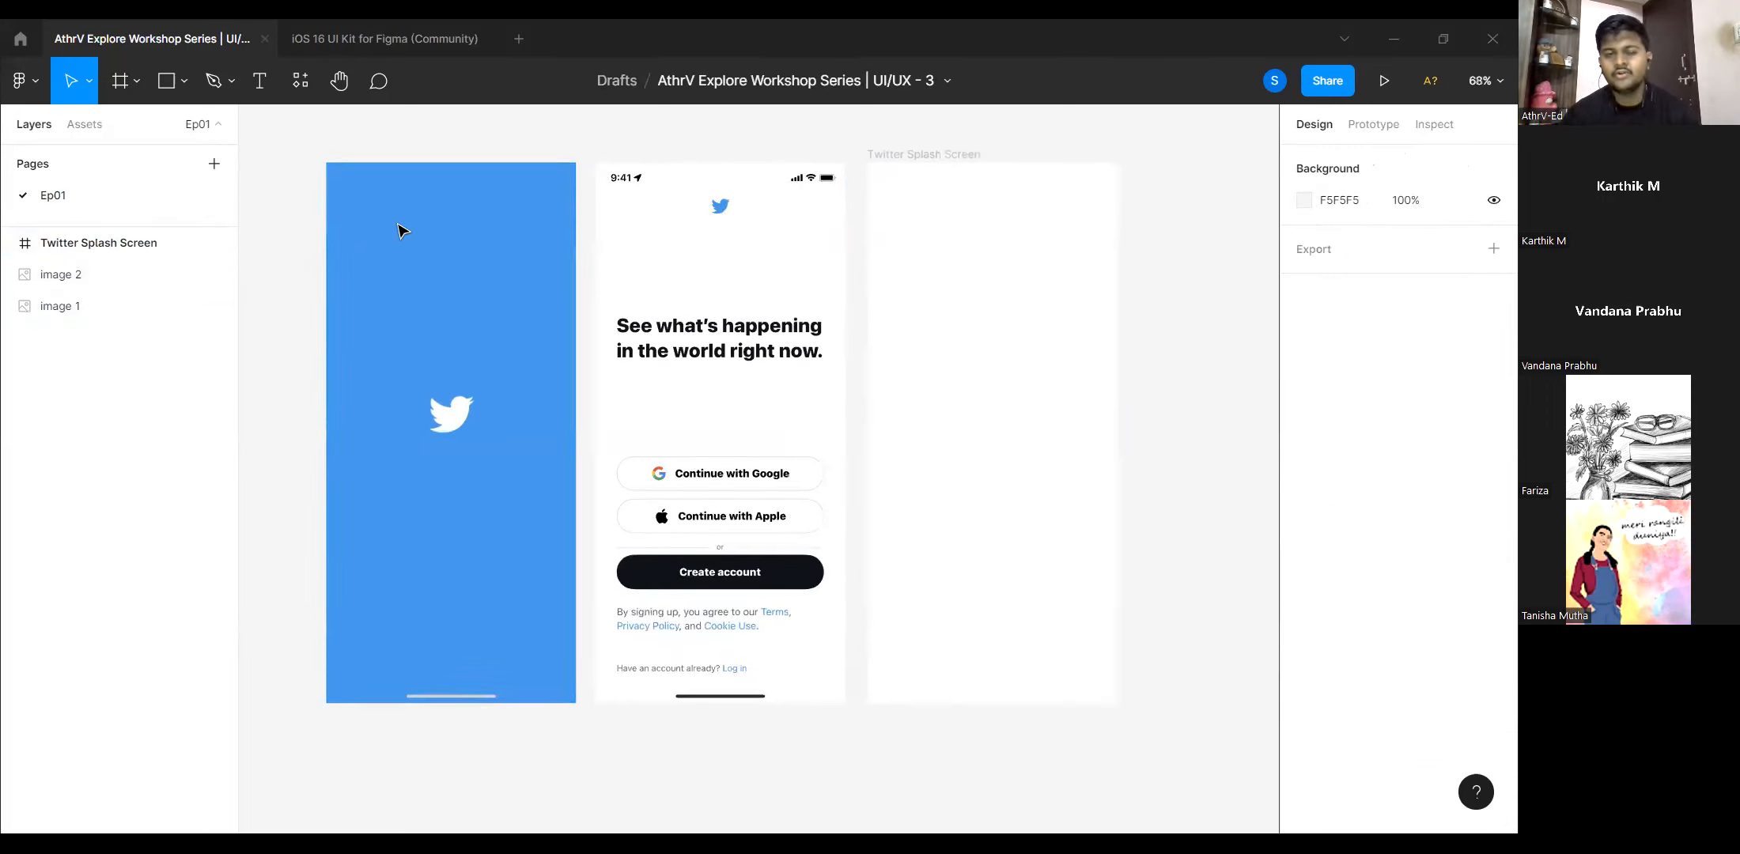
pyautogui.click(897, 154)
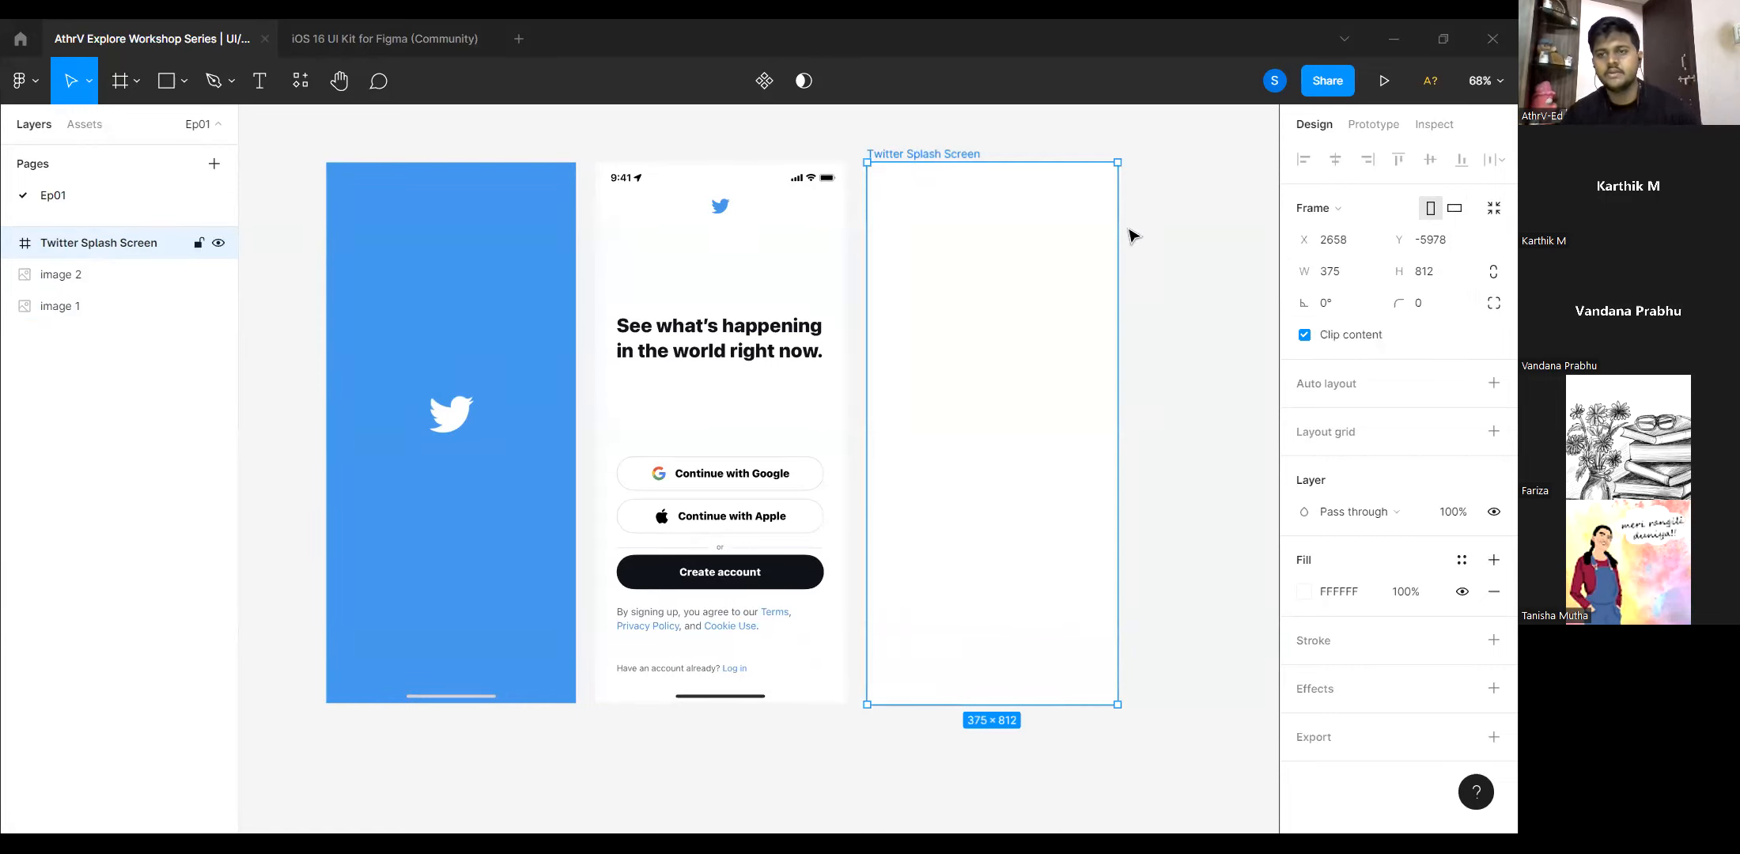
pyautogui.click(1302, 597)
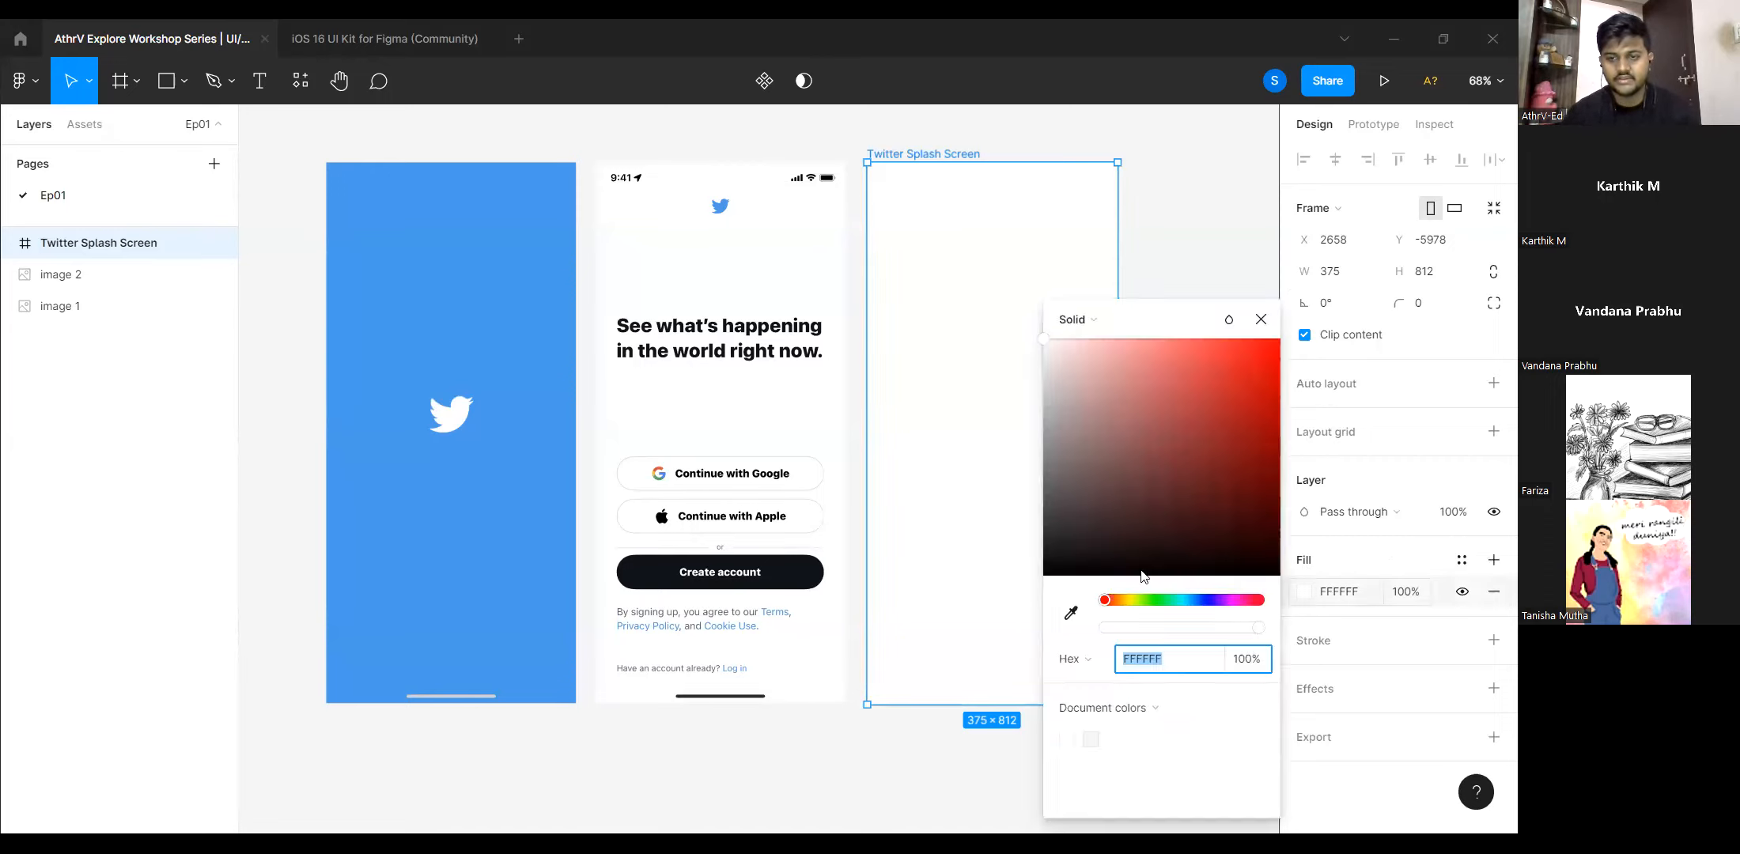
pyautogui.click(1071, 613)
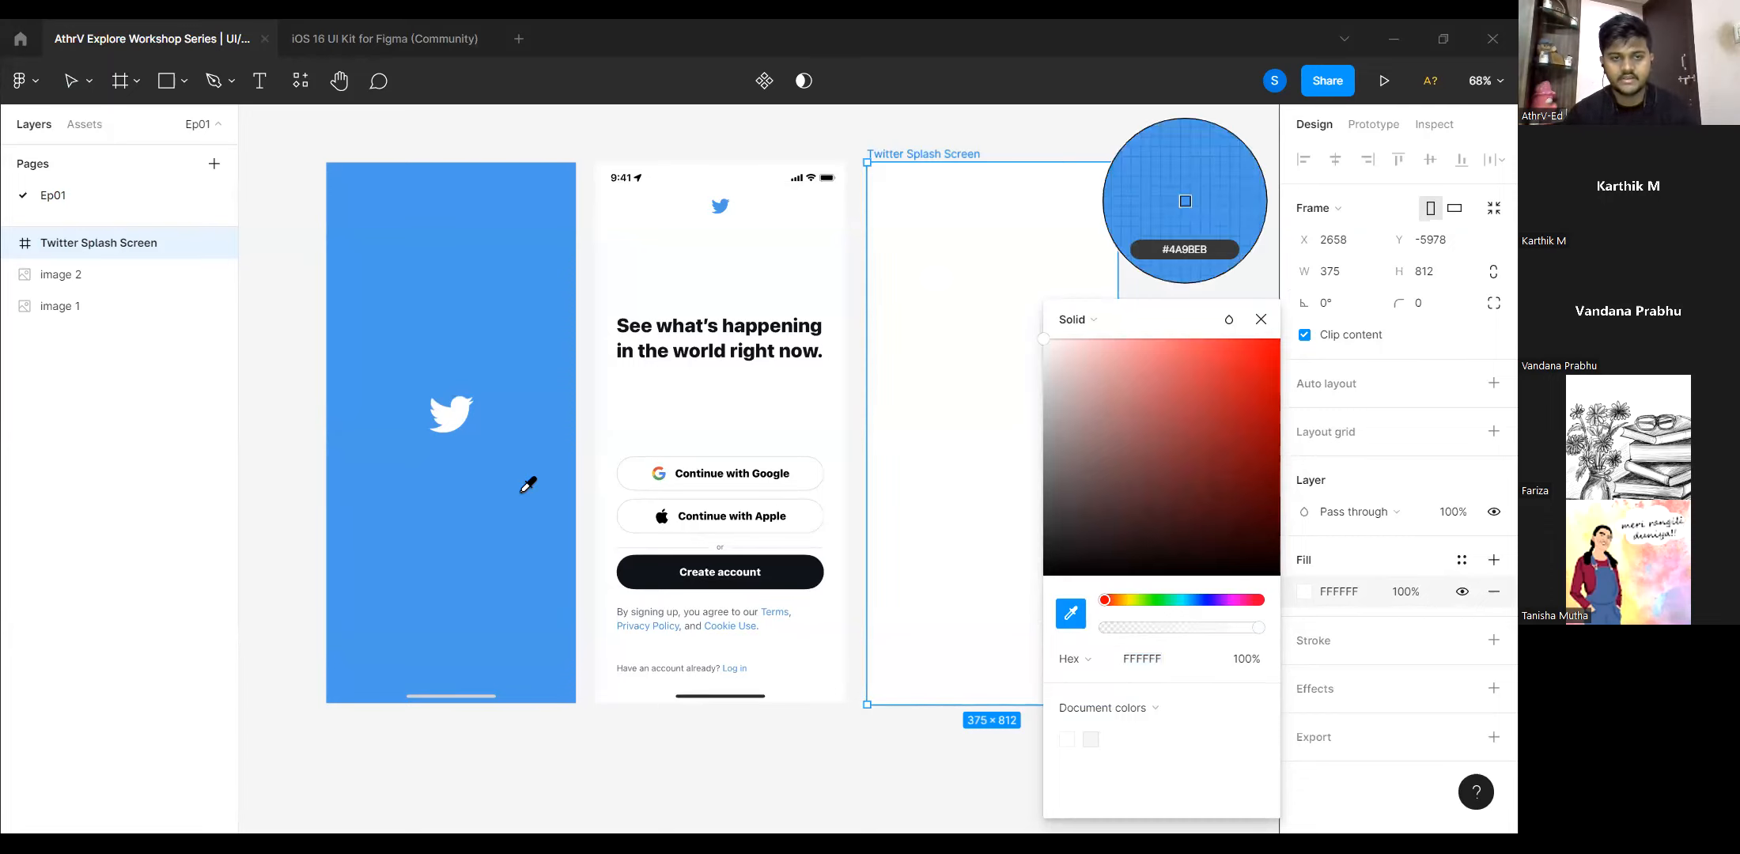
pyautogui.click(503, 463)
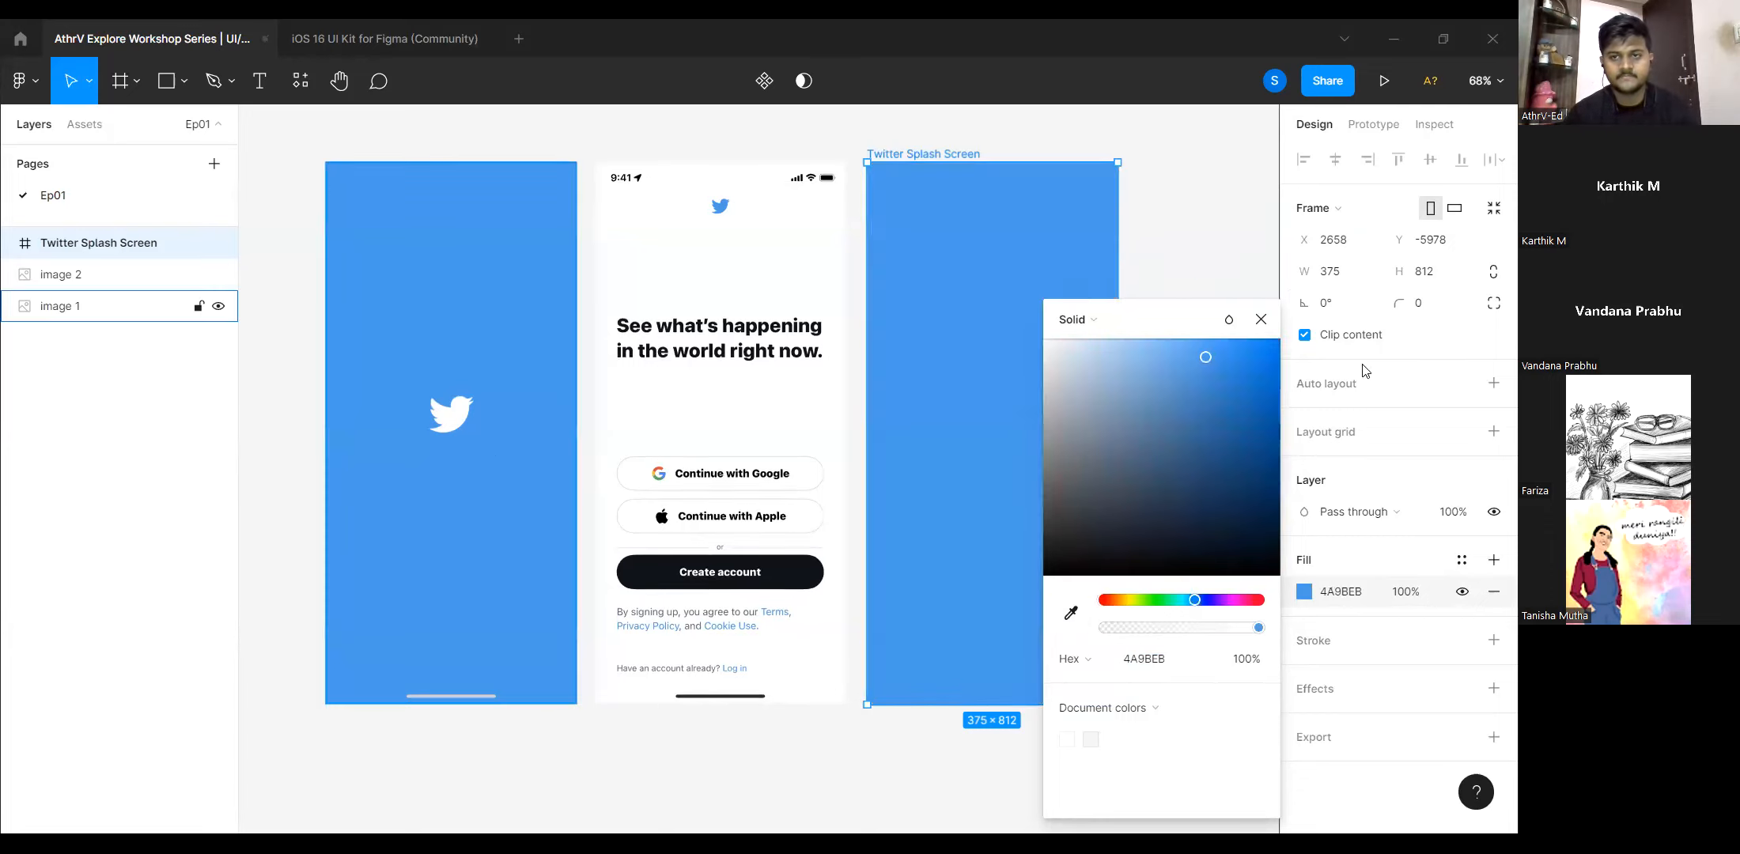
pyautogui.click(1086, 217)
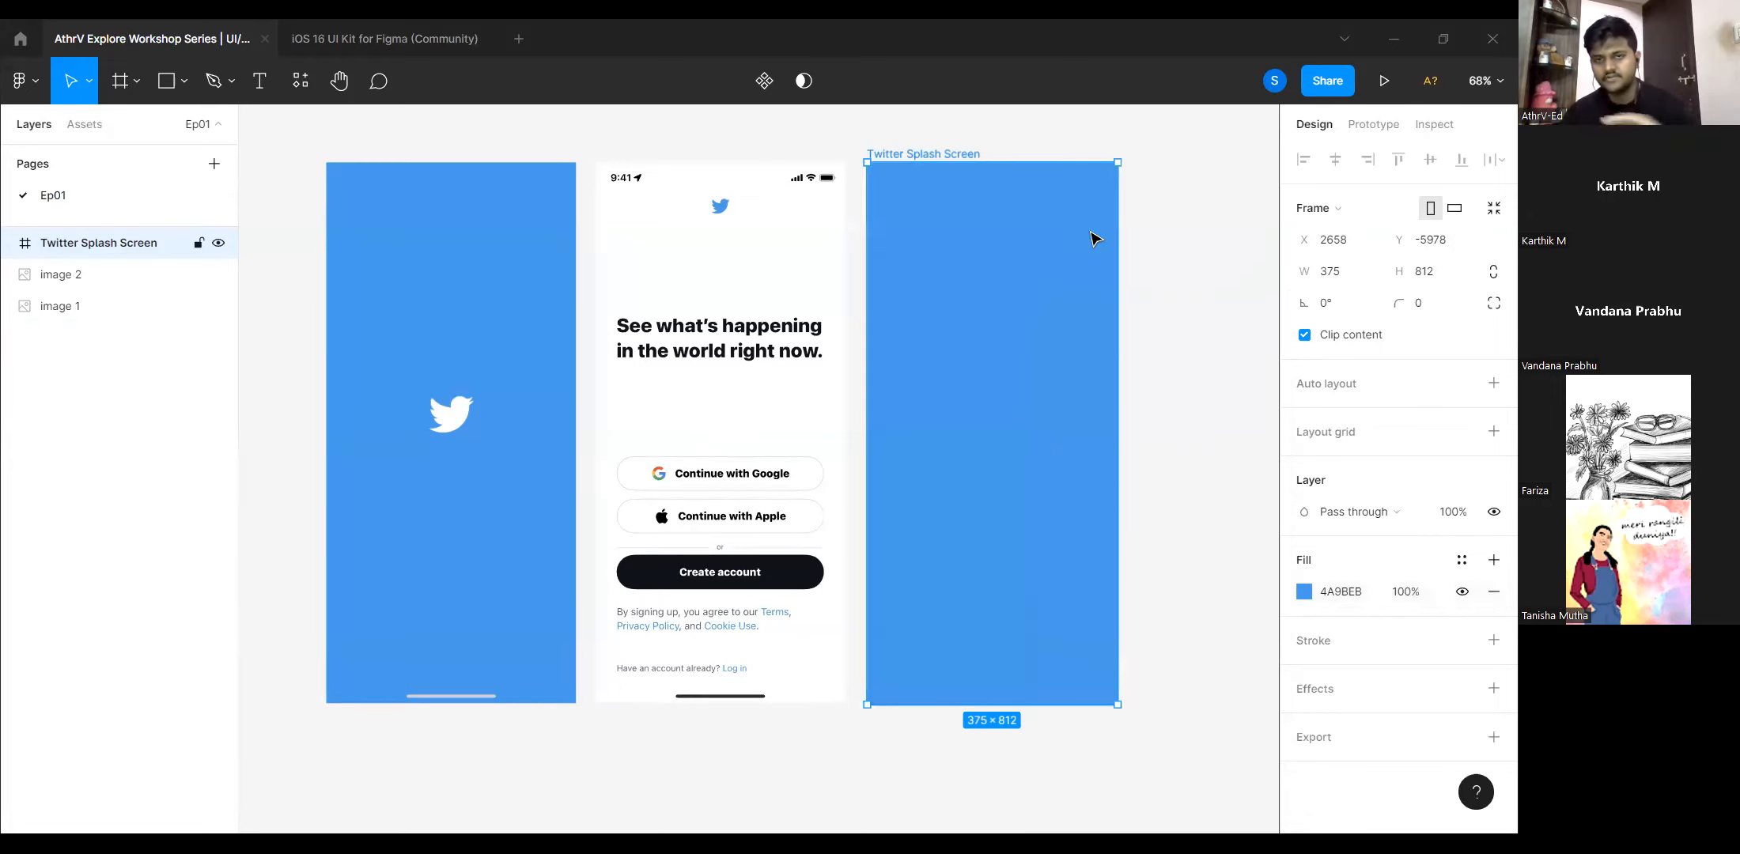
pyautogui.click(1166, 409)
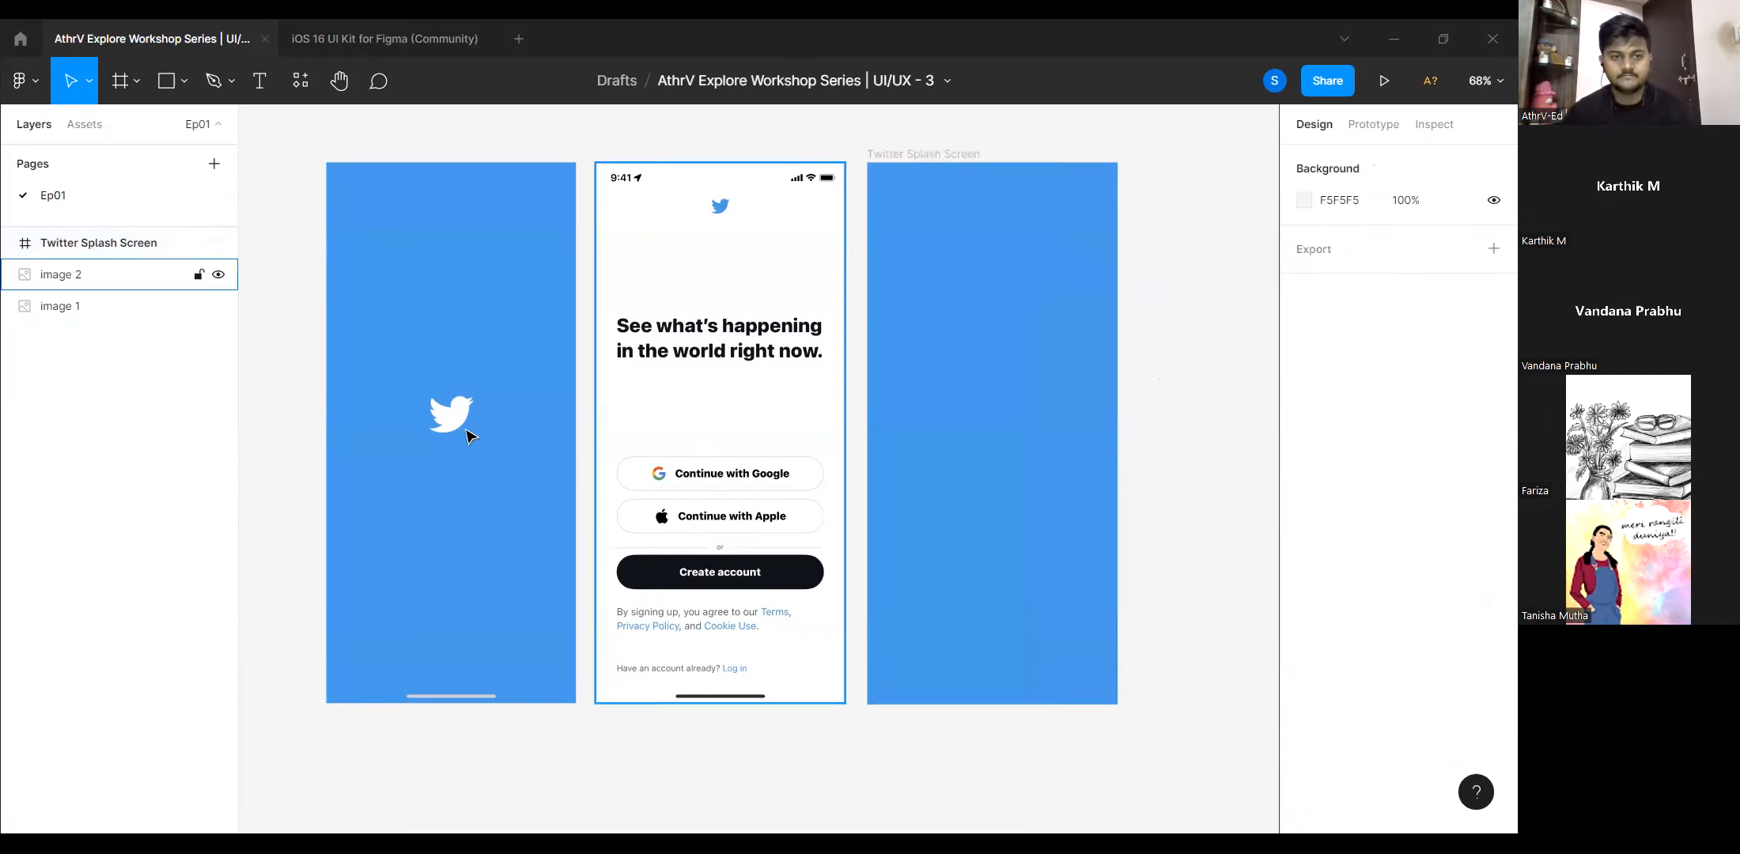
# Import Twitter Logo.svg from the Res folder and place it on the empty canvas beside the splash frame.
pyautogui.scroll(5, 470, 435)
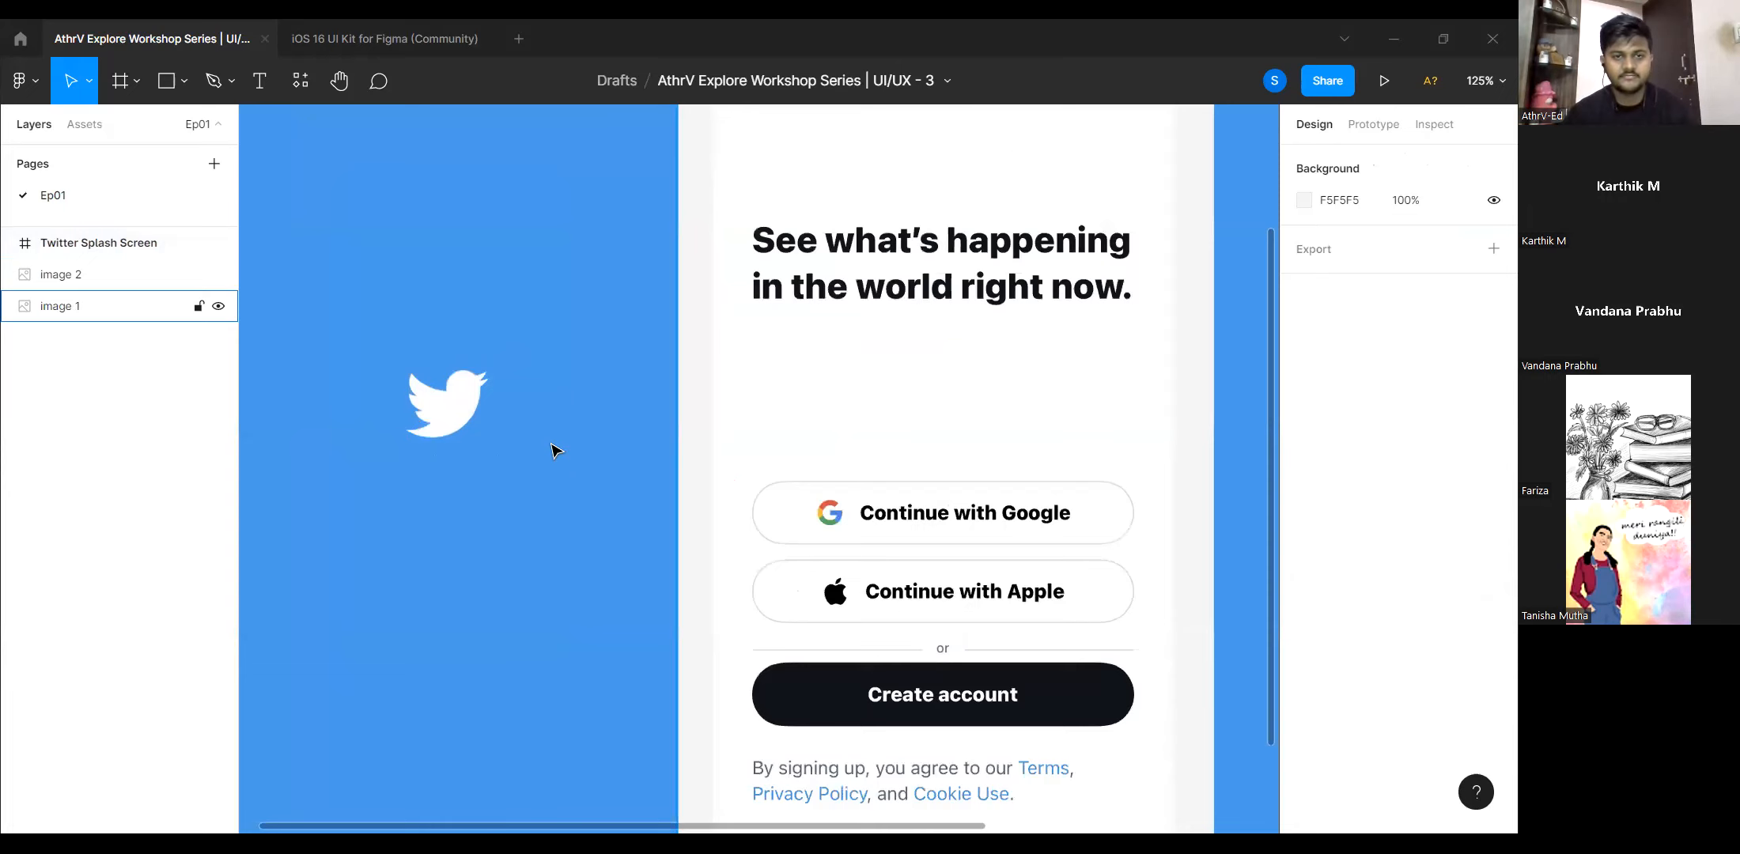
pyautogui.scroll(-5, 558, 448)
pyautogui.hscroll(1, 957, 354)
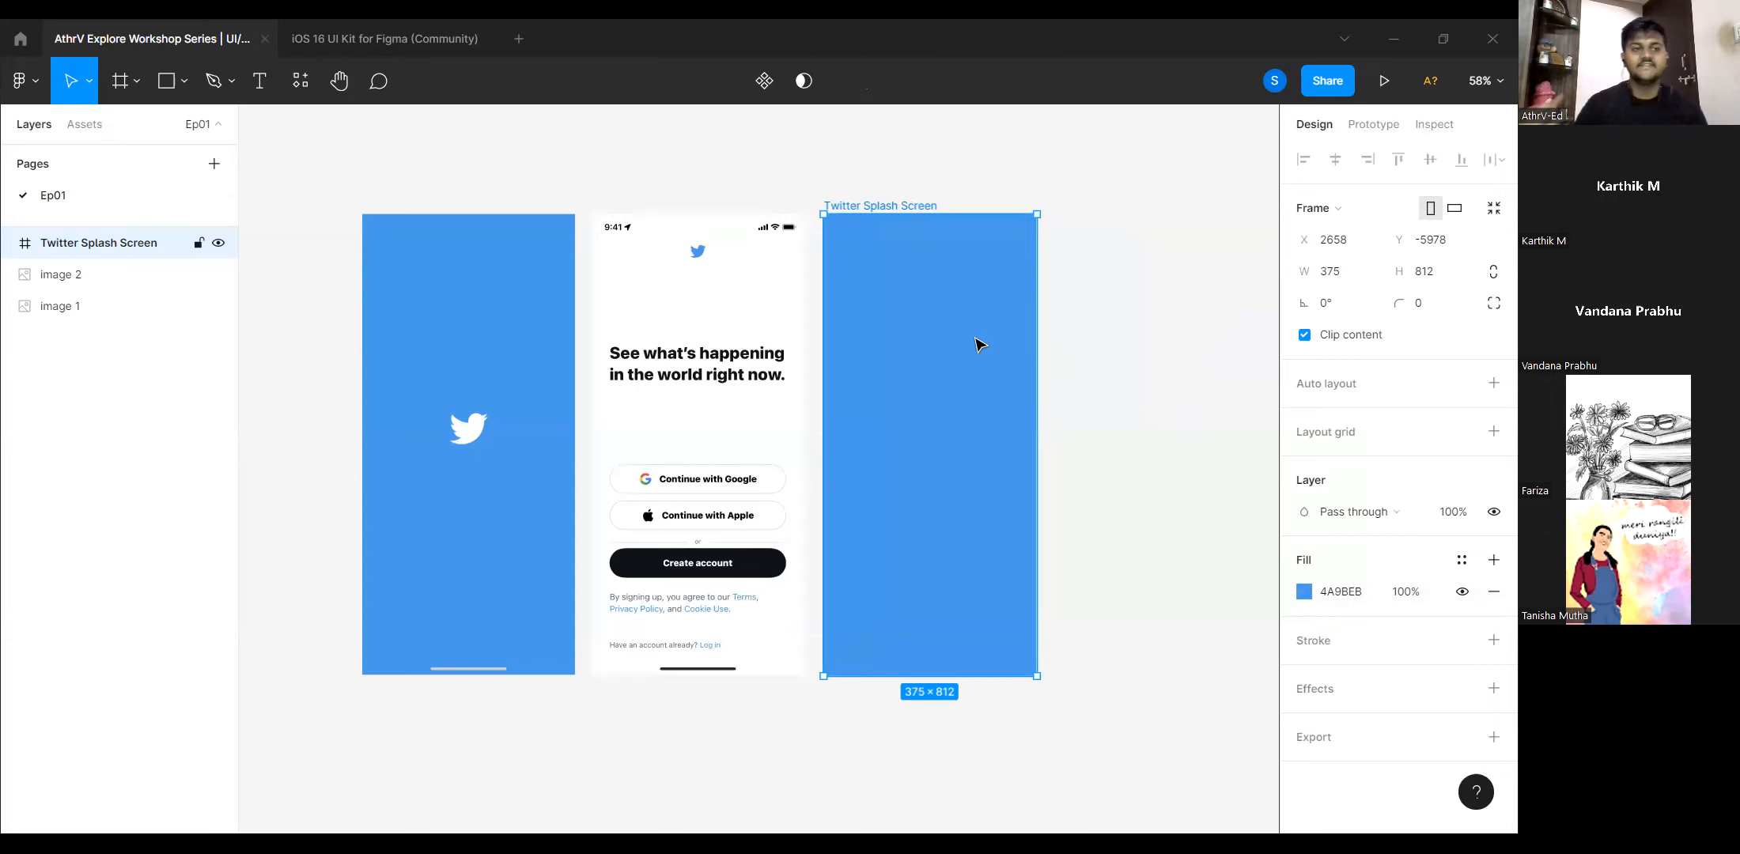
pyautogui.click(29, 101)
pyautogui.moveTo(61, 175)
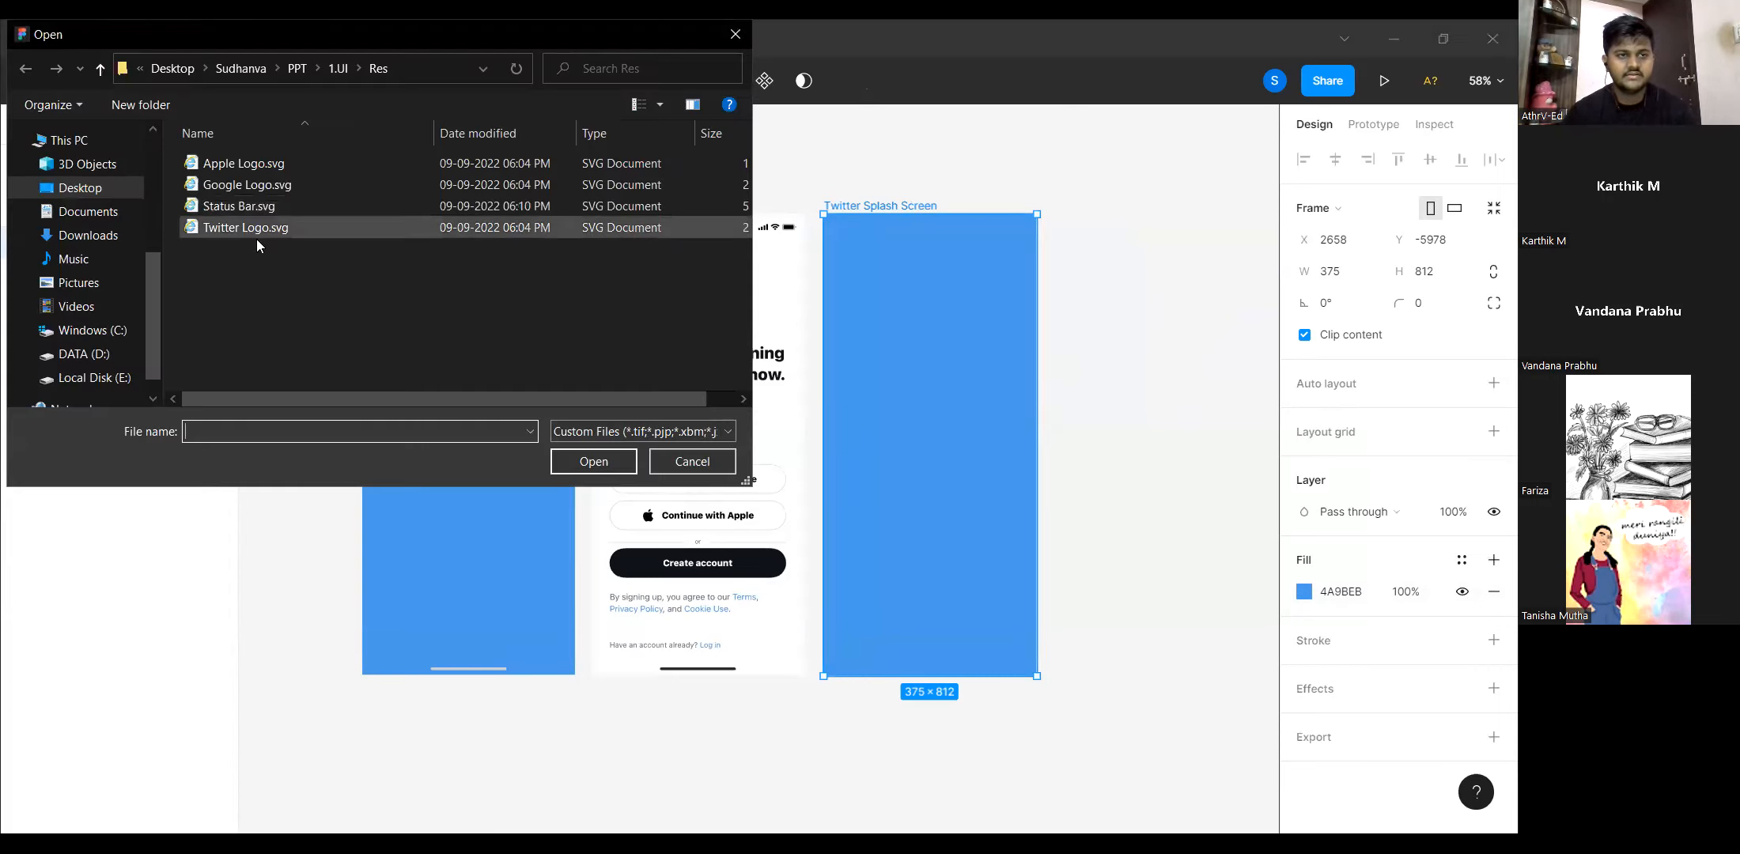
pyautogui.doubleClick(245, 228)
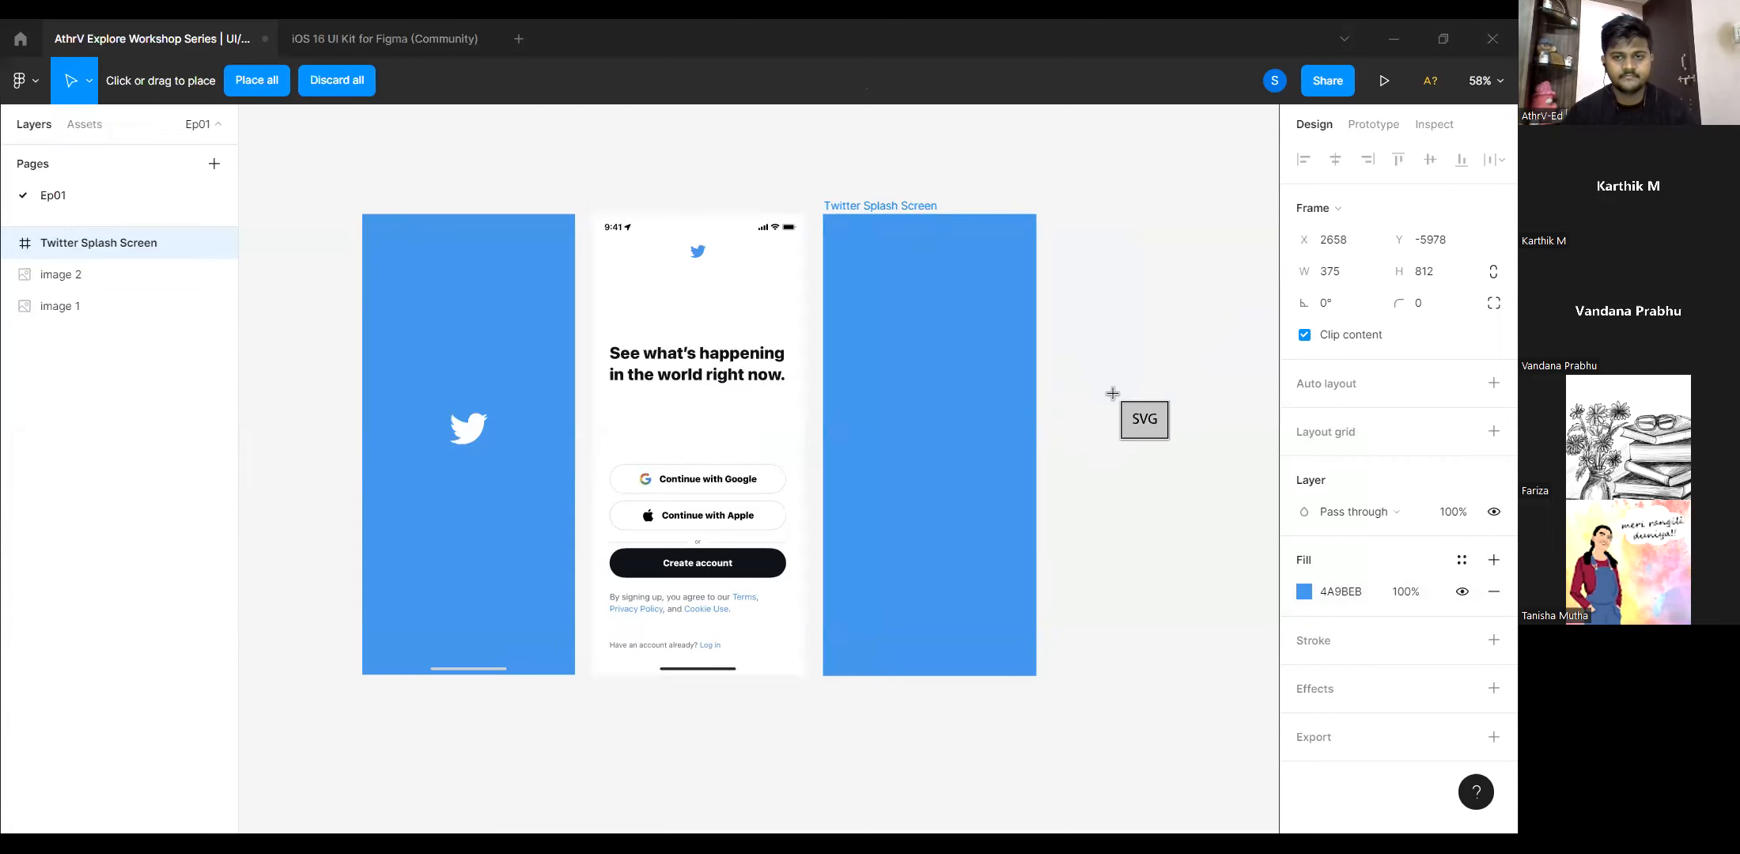
pyautogui.click(1112, 393)
pyautogui.click(1148, 410)
pyautogui.scroll(3, 1146, 408)
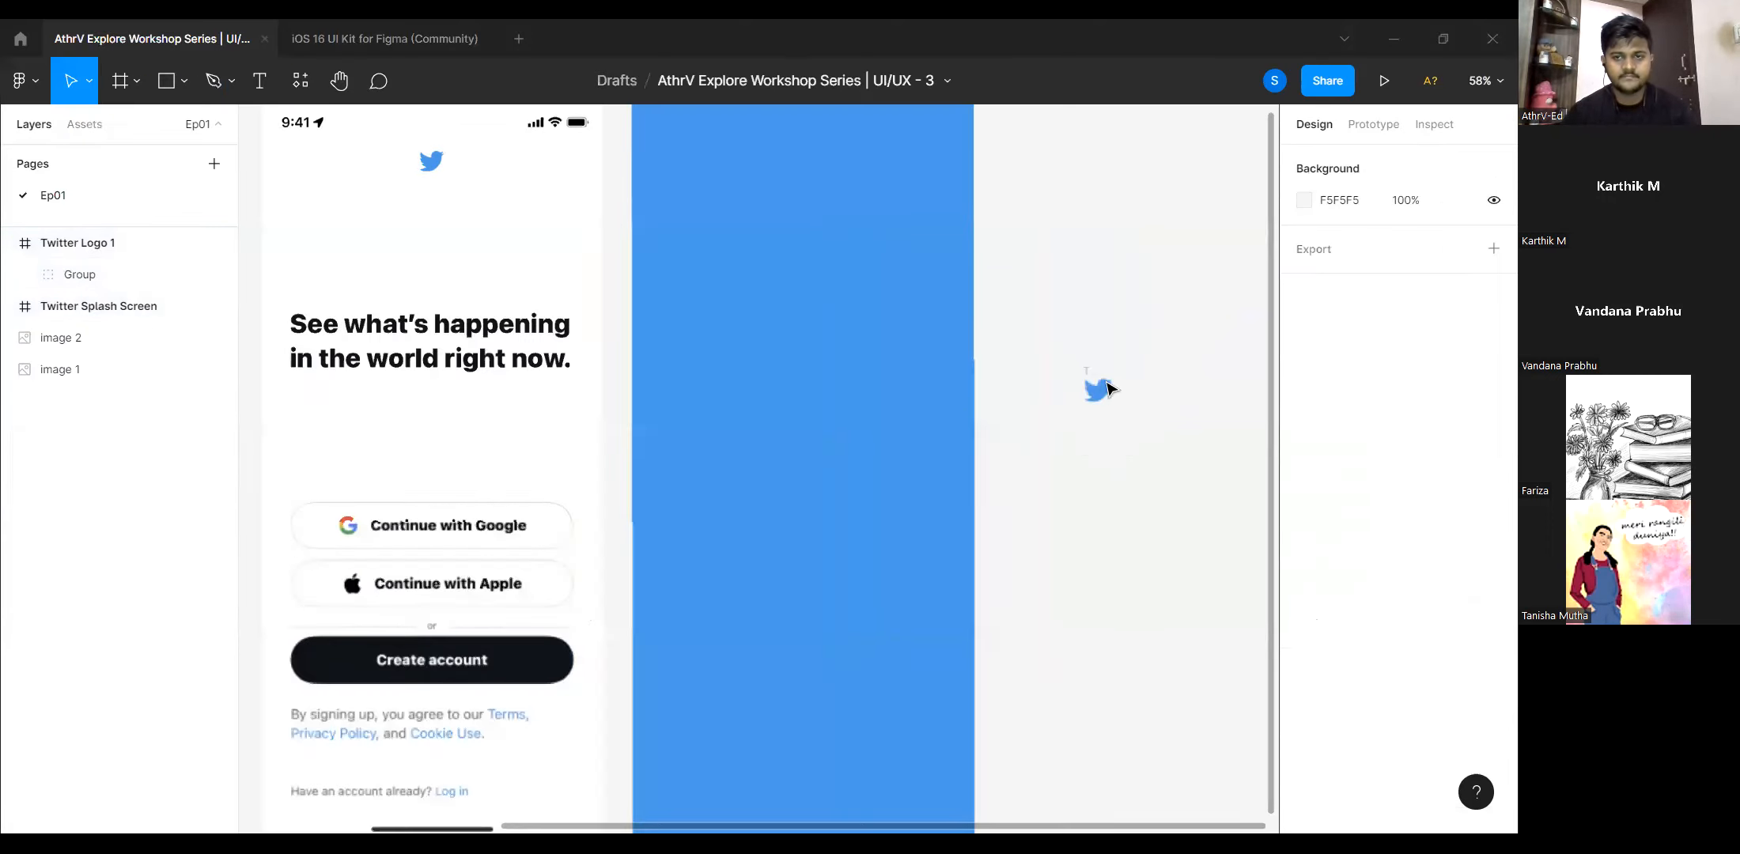
# Set the imported Twitter logo aside on the empty canvas above the splash frame's level and place a duplicate below it.
pyautogui.moveTo(1097, 390); pyautogui.dragTo(800, 412)
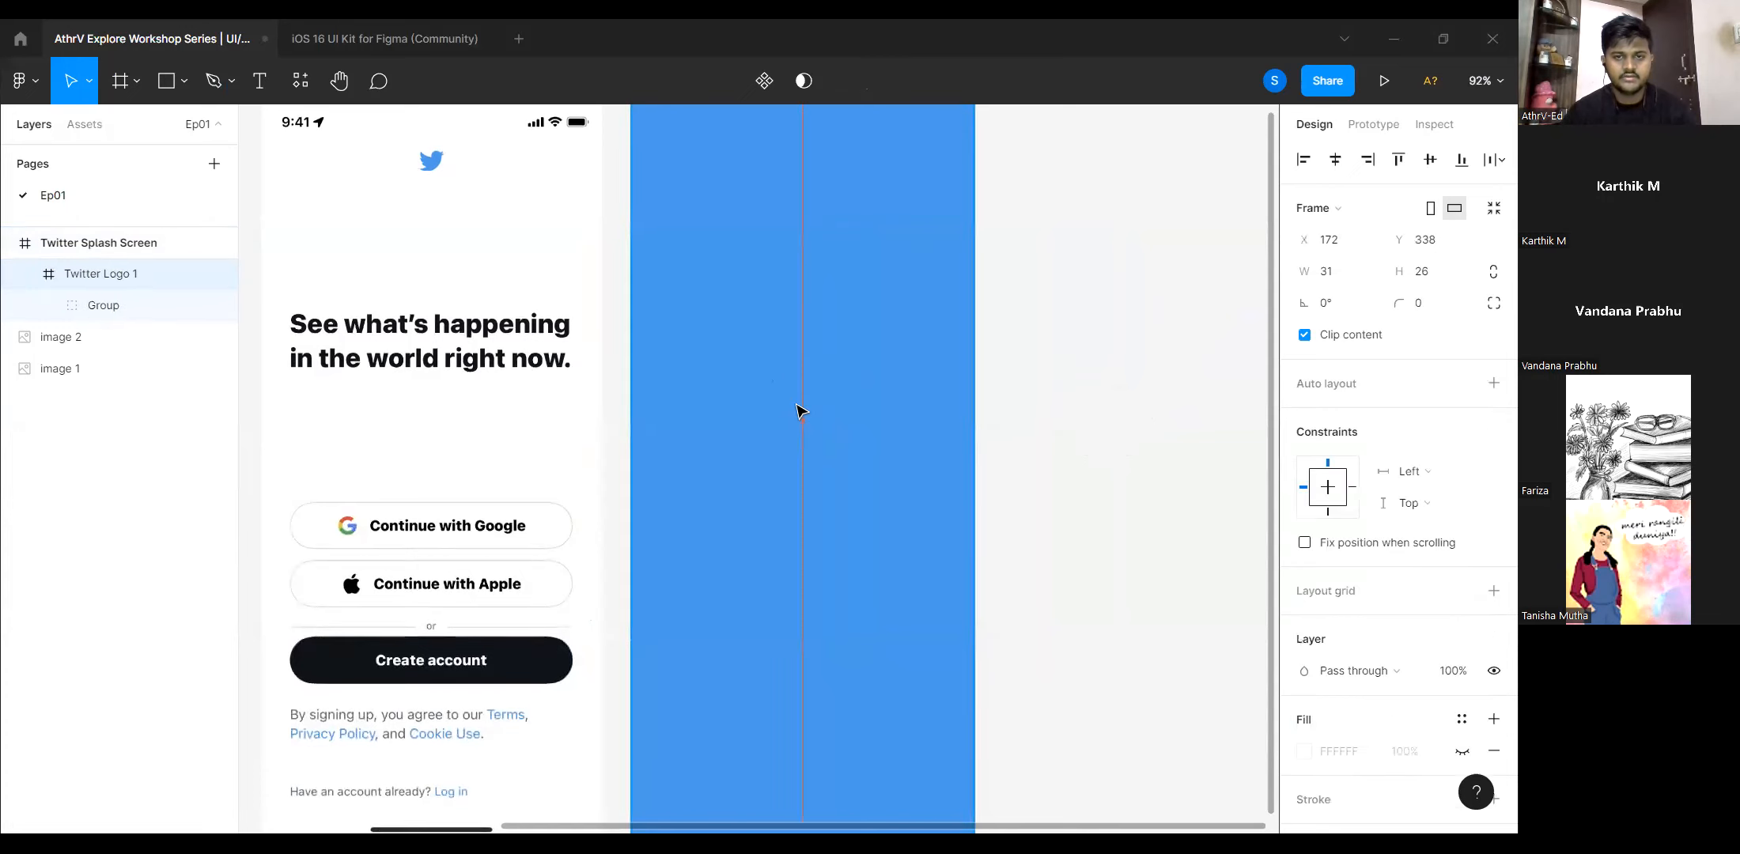
pyautogui.scroll(-5, 875, 505)
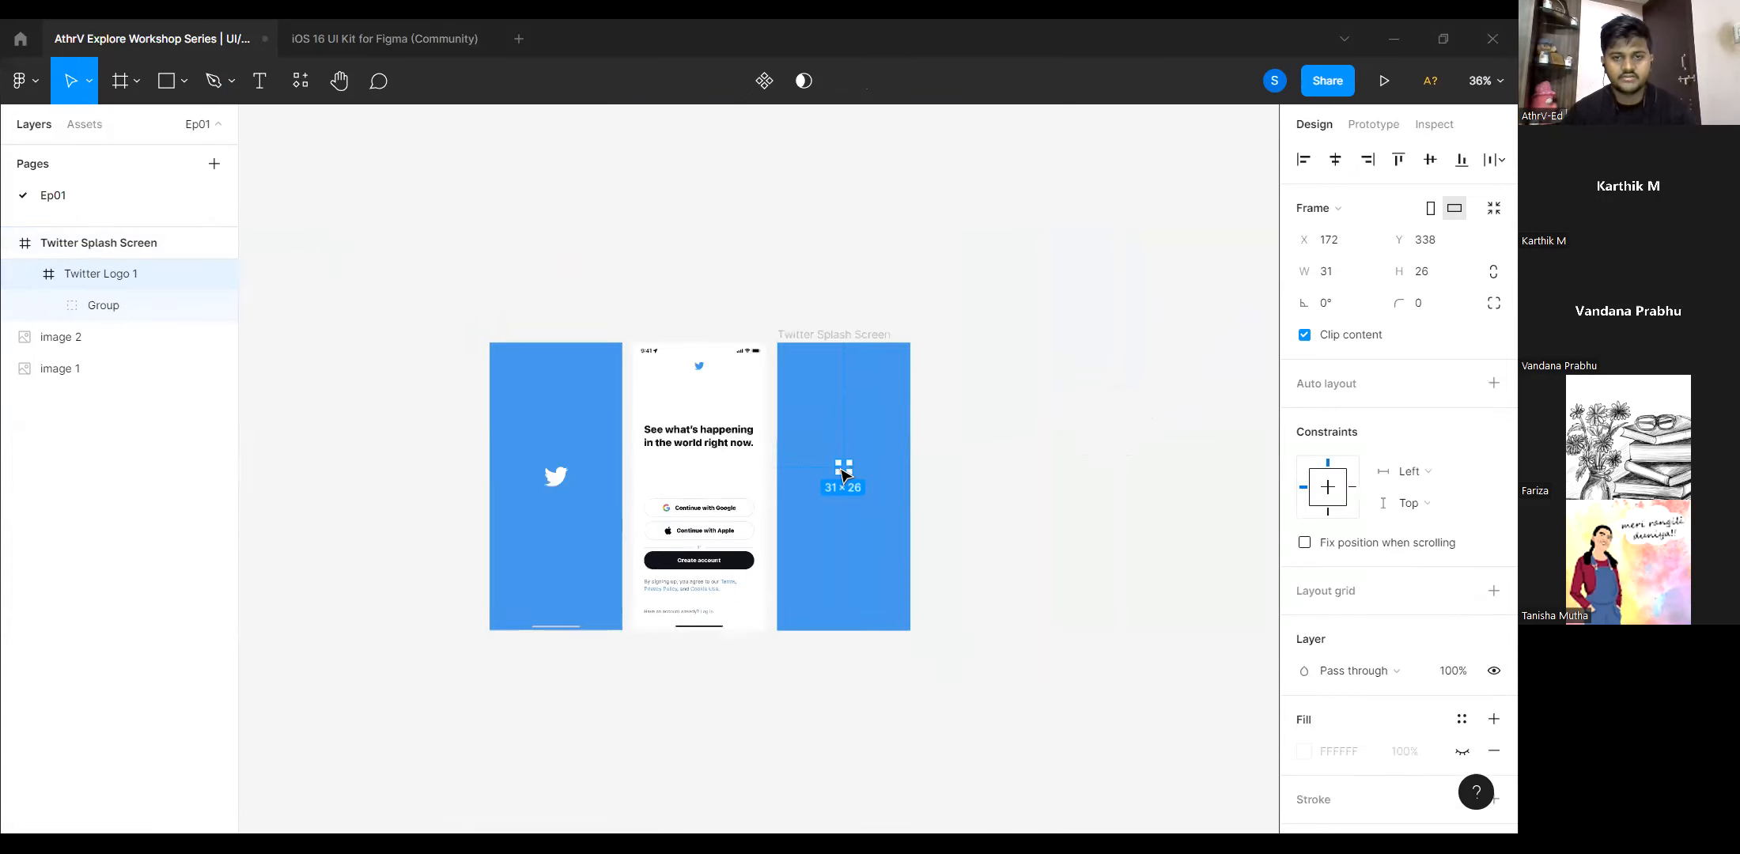
pyautogui.moveTo(843, 472); pyautogui.dragTo(1002, 310)
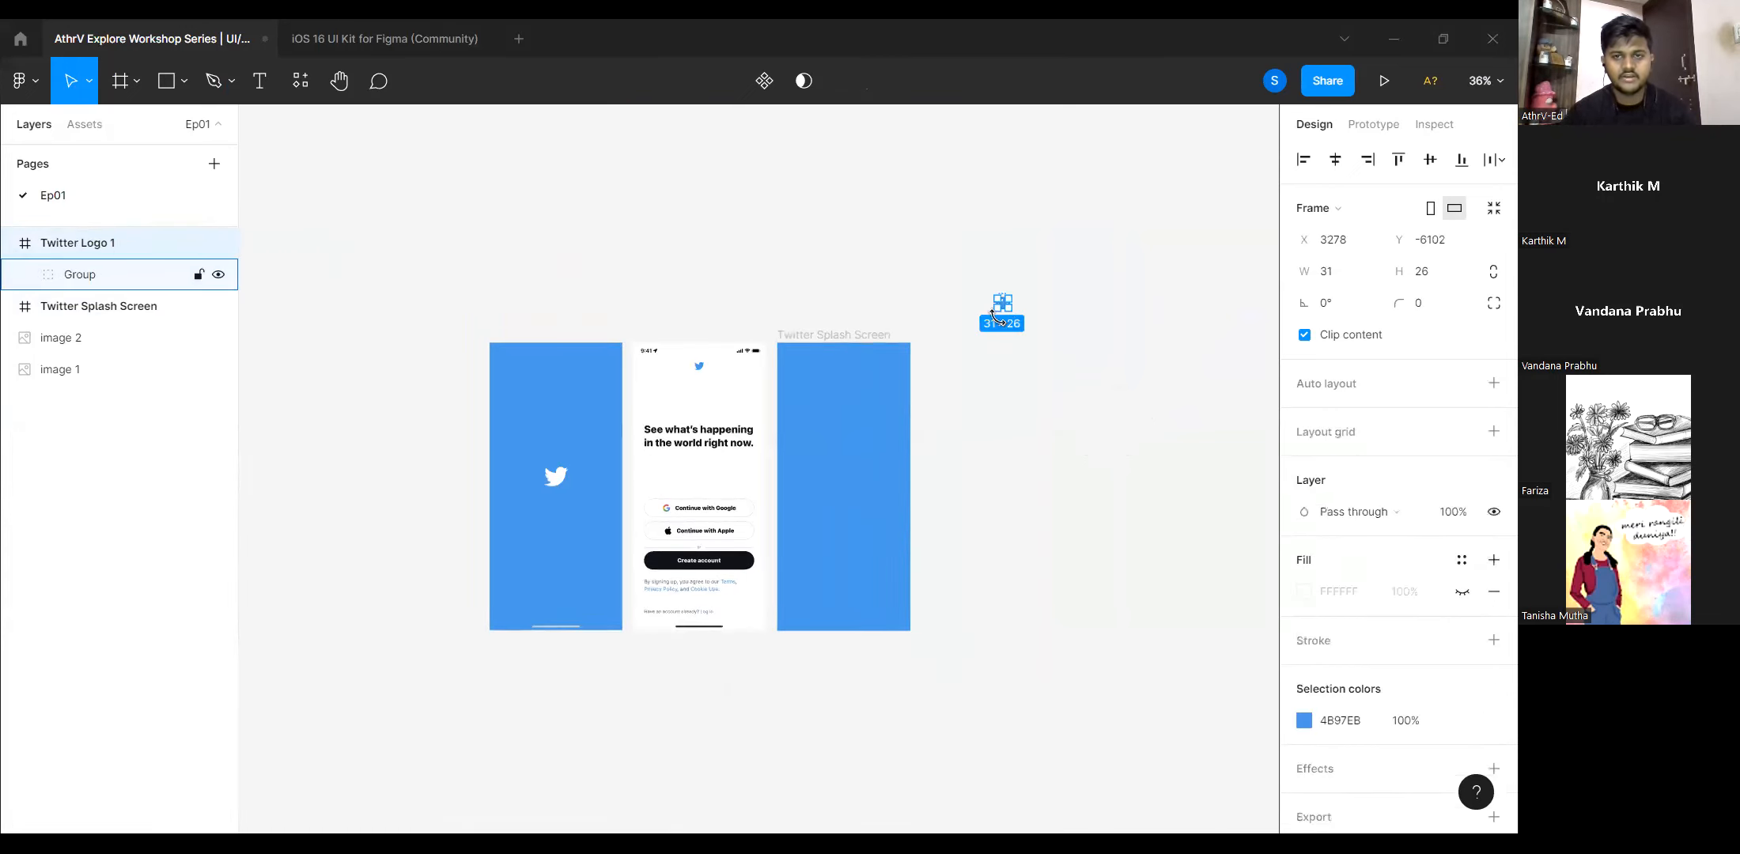
pyautogui.scroll(3, 1002, 311)
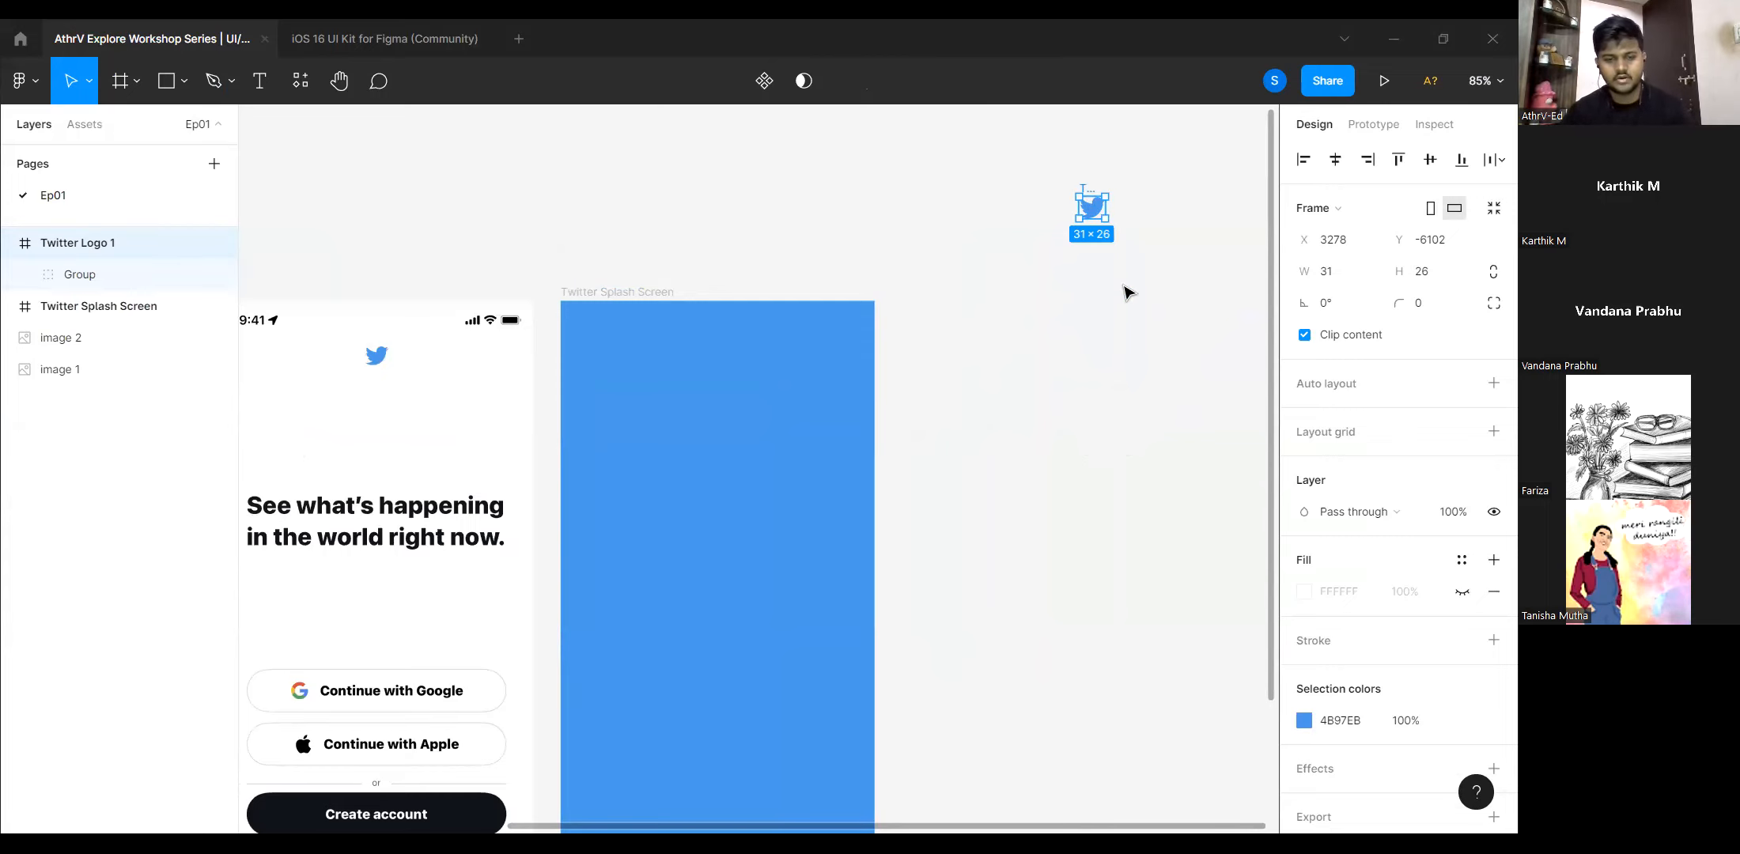
pyautogui.moveTo(1087, 211); pyautogui.dragTo(1012, 390)
# Take the original logo's vector group out of the Twitter Logo 1 frame and put it at the top of the layer order.
pyautogui.click(1094, 207)
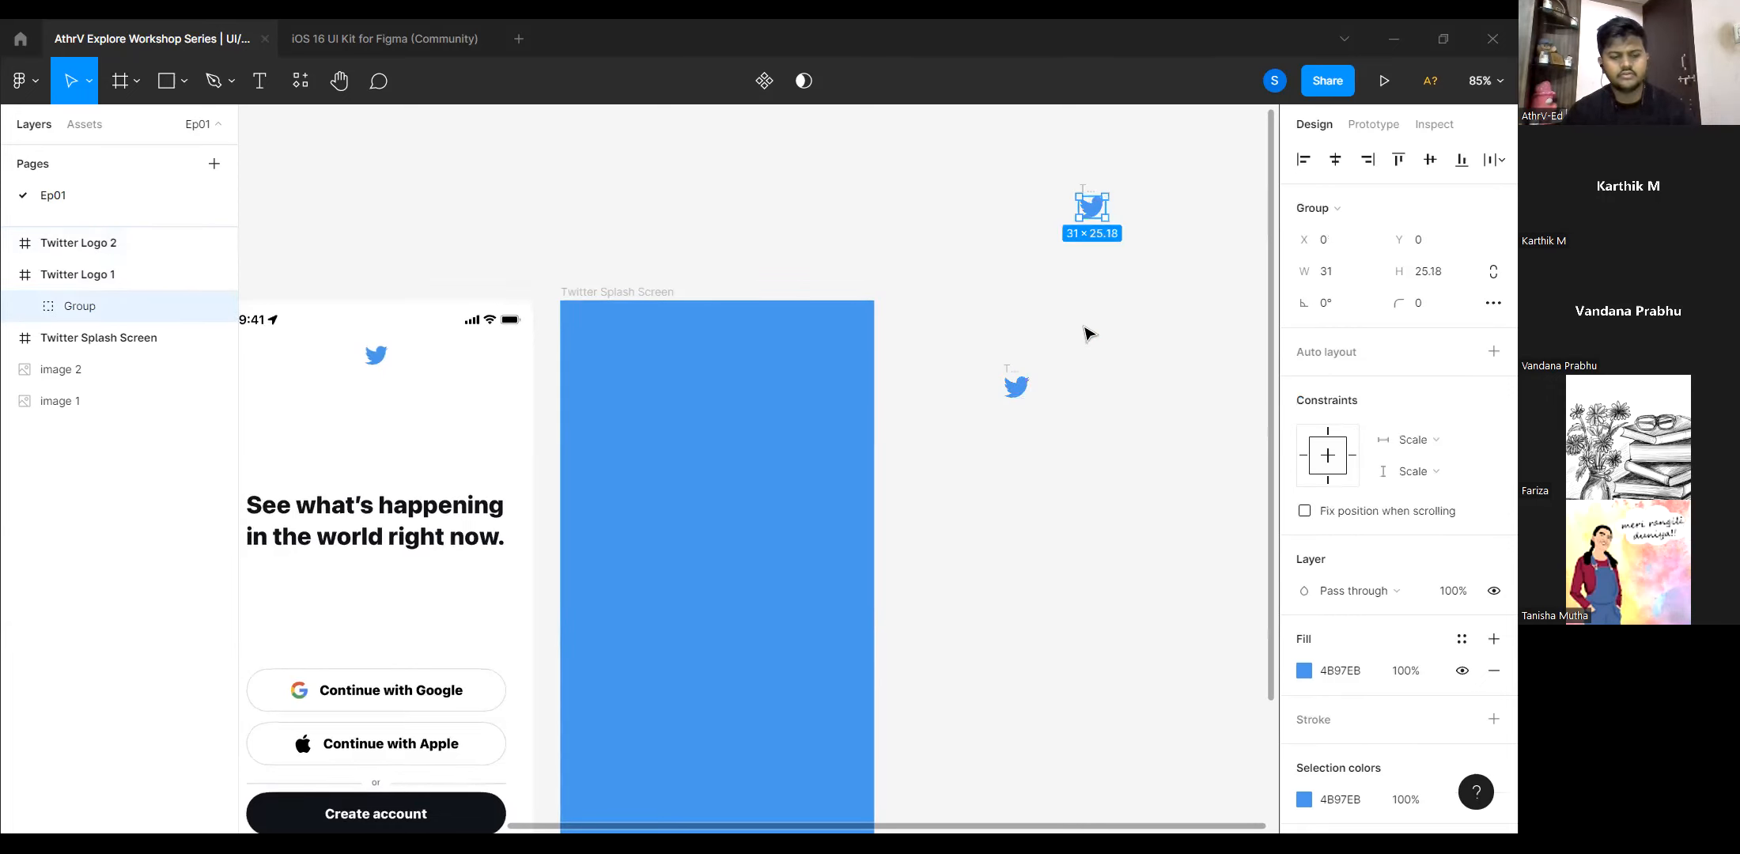
pyautogui.hscroll(2, 1086, 333)
pyautogui.hotkey('ctrl', 'd')
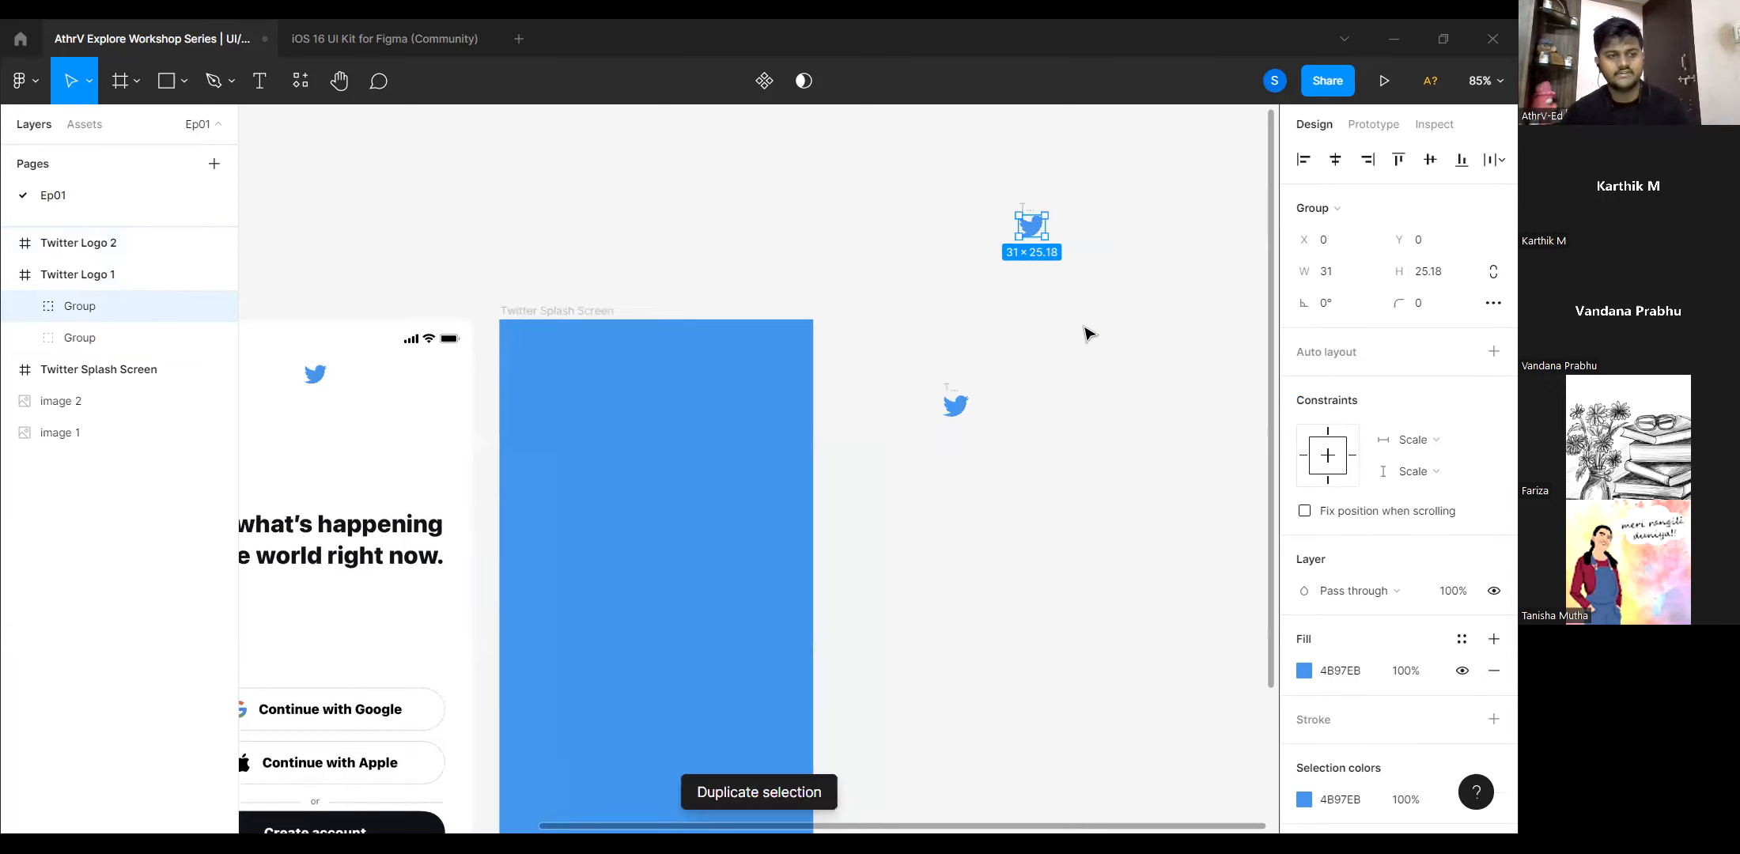
pyautogui.hotkey('ctrl', 'z')
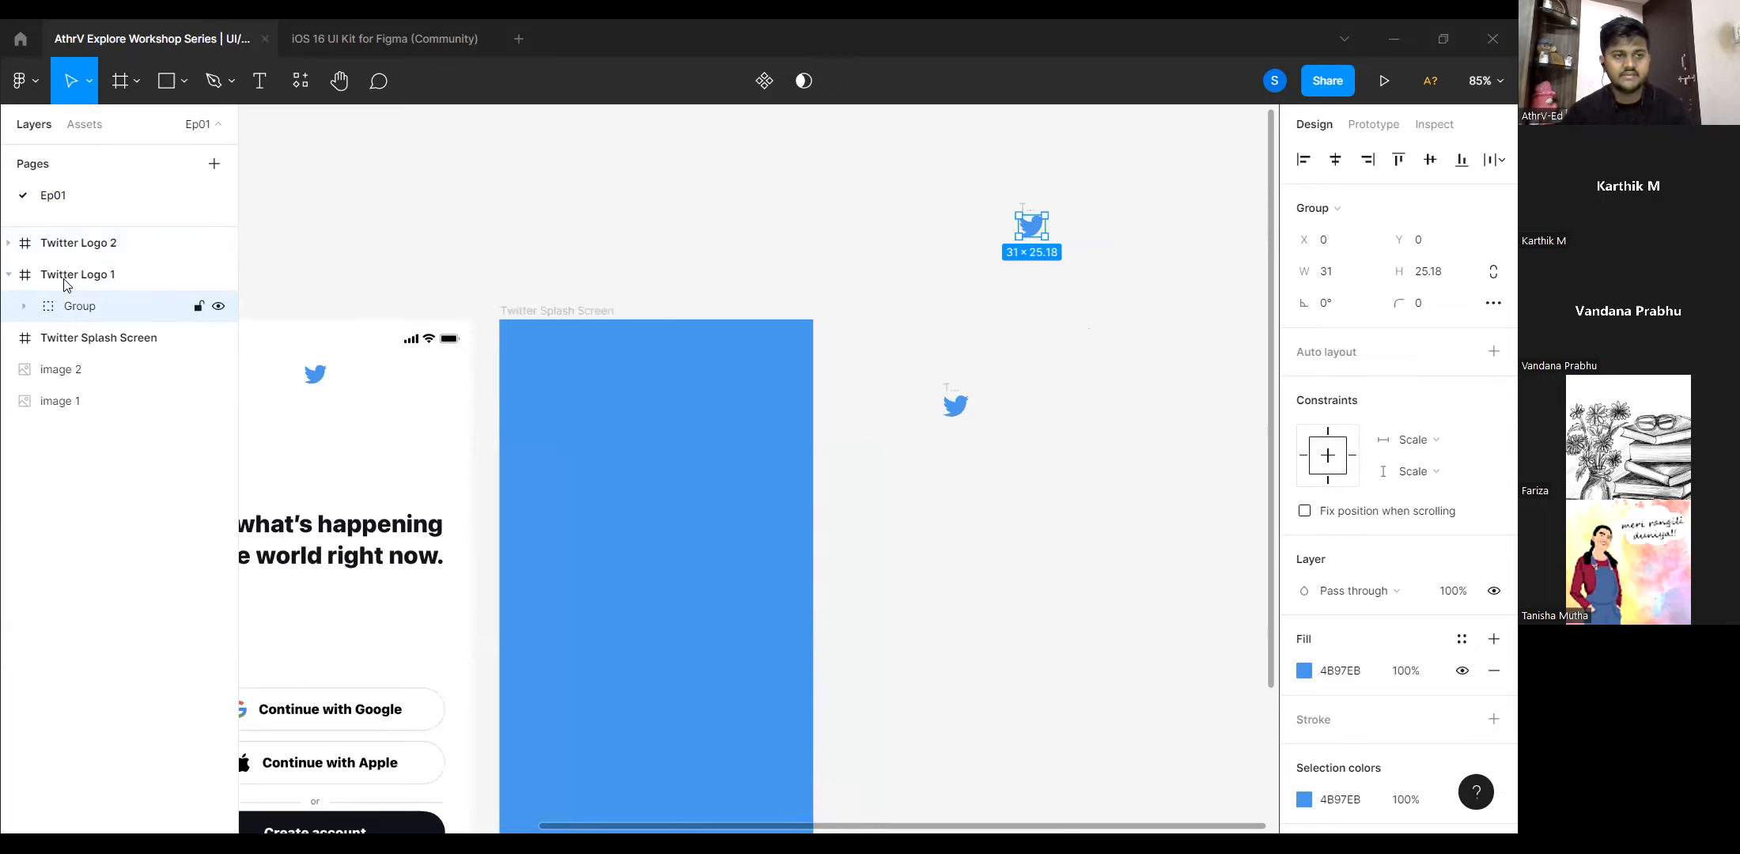
pyautogui.moveTo(79, 320); pyautogui.dragTo(60, 261)
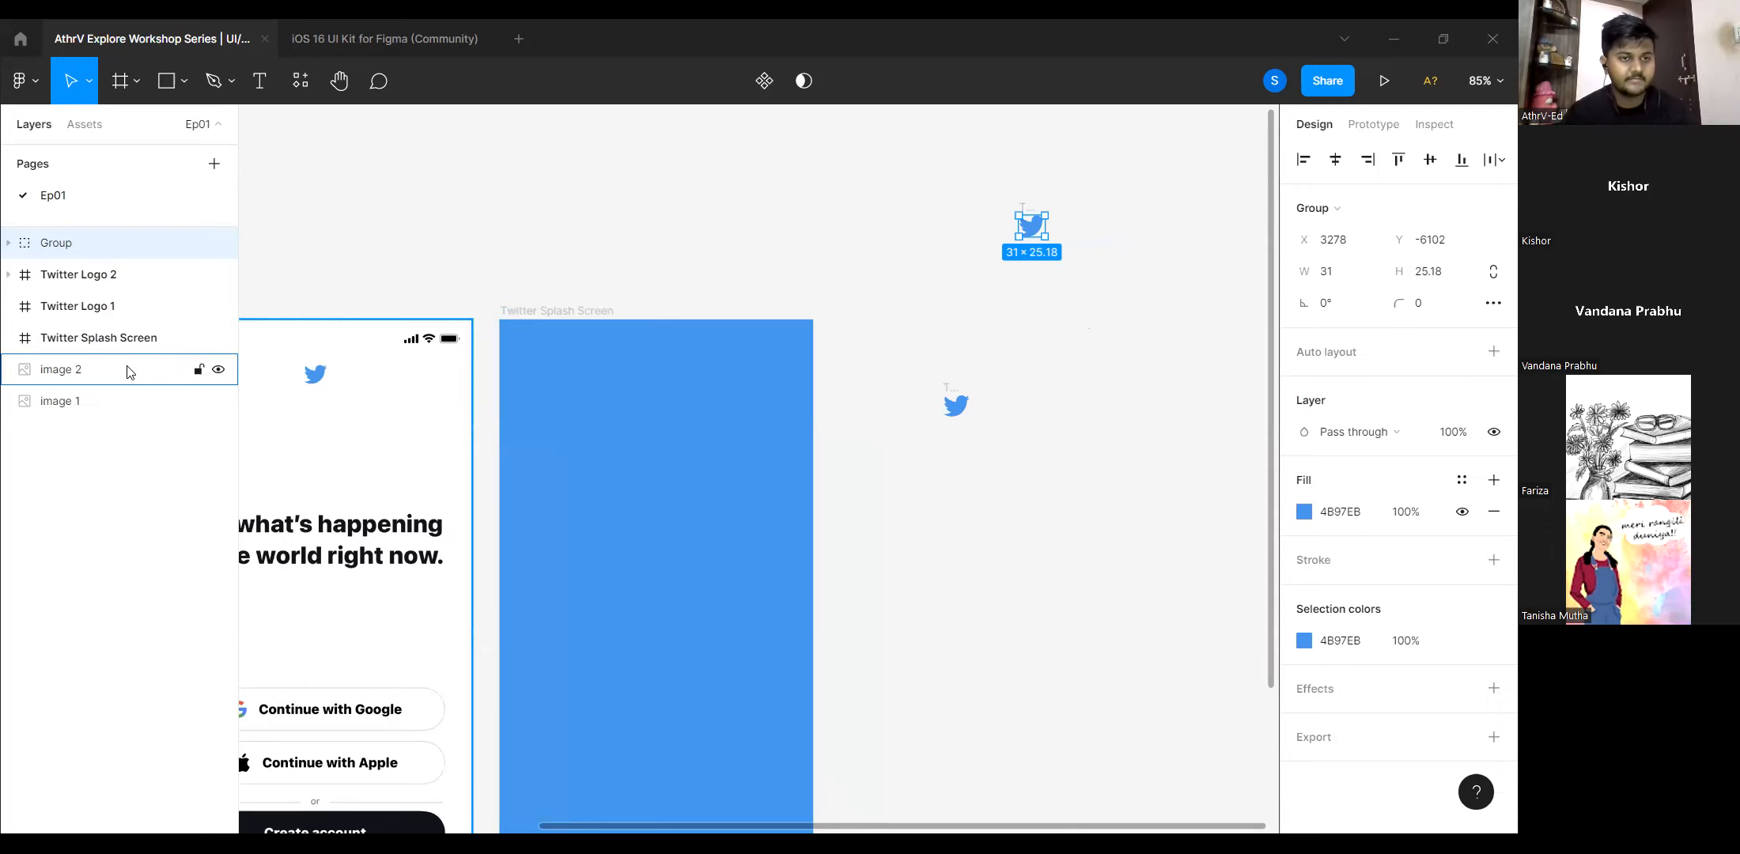
# Move the Twitter Logo 2 copy into the middle of the splash frame and set its colour to FFFFFF.
pyautogui.hscroll(-1, 726, 344)
pyautogui.scroll(-1, 727, 344)
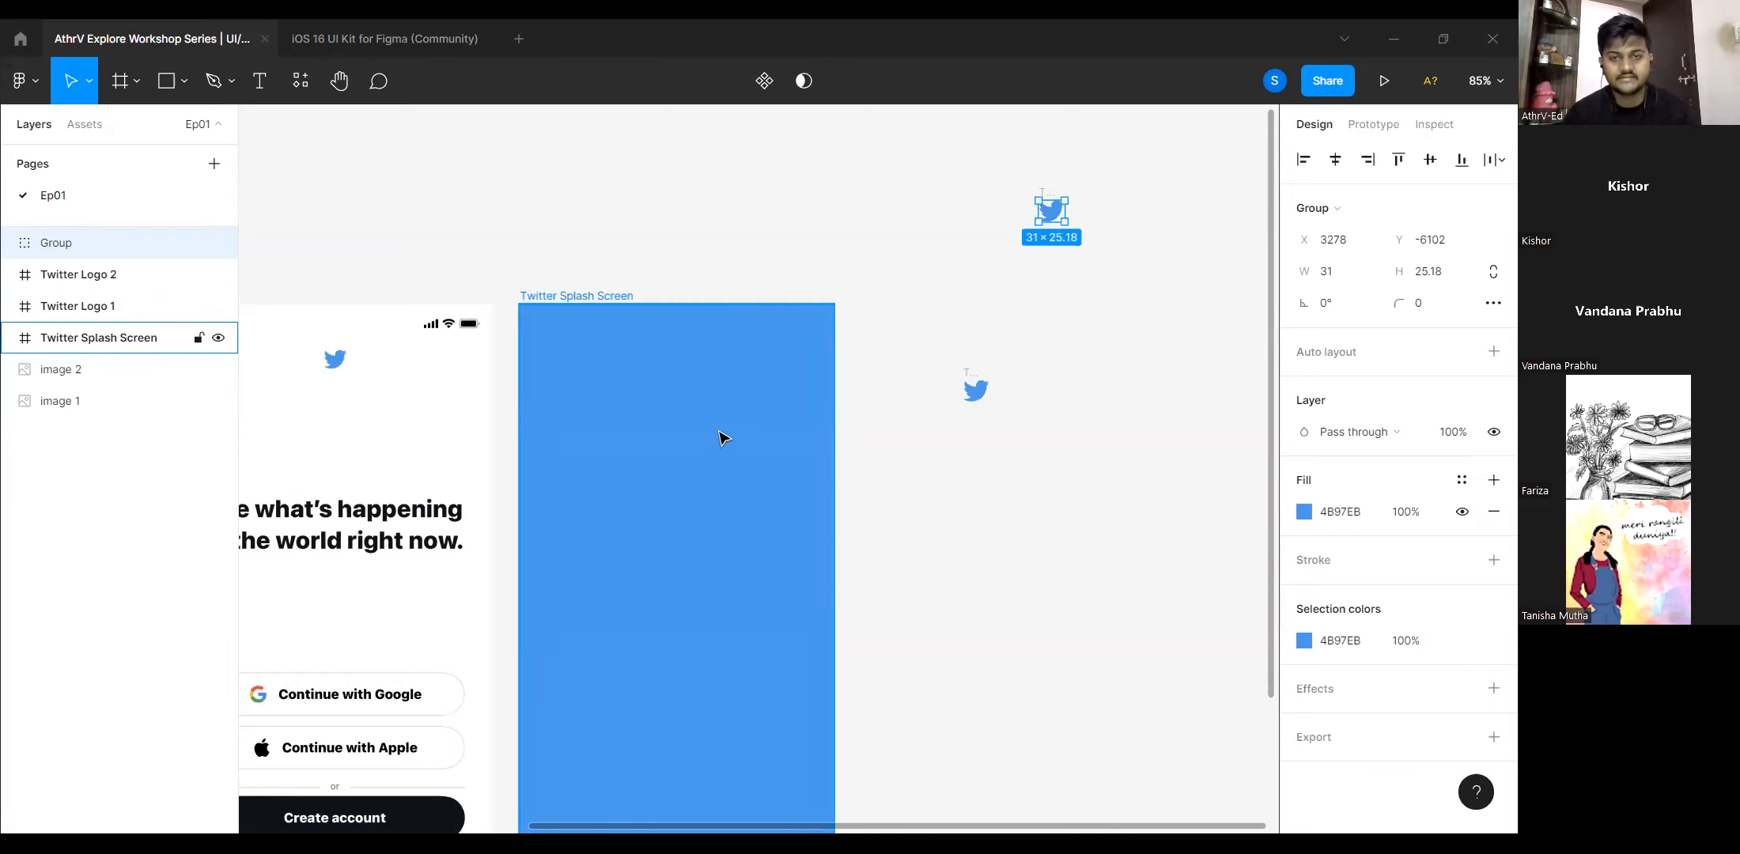
pyautogui.scroll(-2, 1206, 257)
pyautogui.hscroll(-2, 1206, 257)
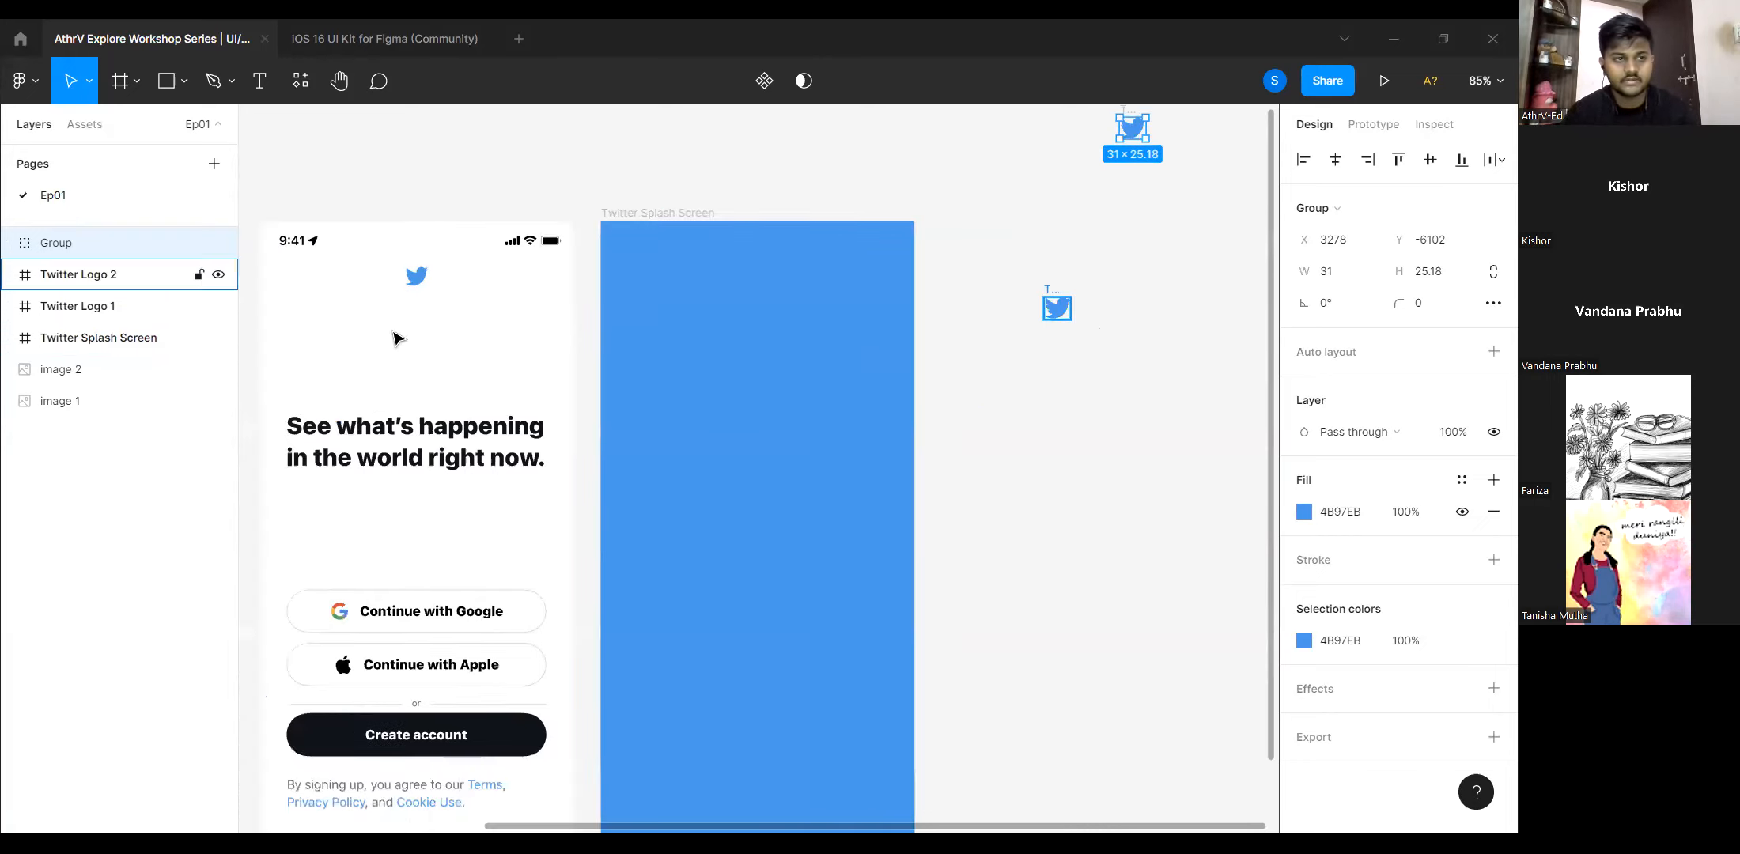
pyautogui.moveTo(1054, 304); pyautogui.dragTo(751, 522)
pyautogui.scroll(-3, 1338, 699)
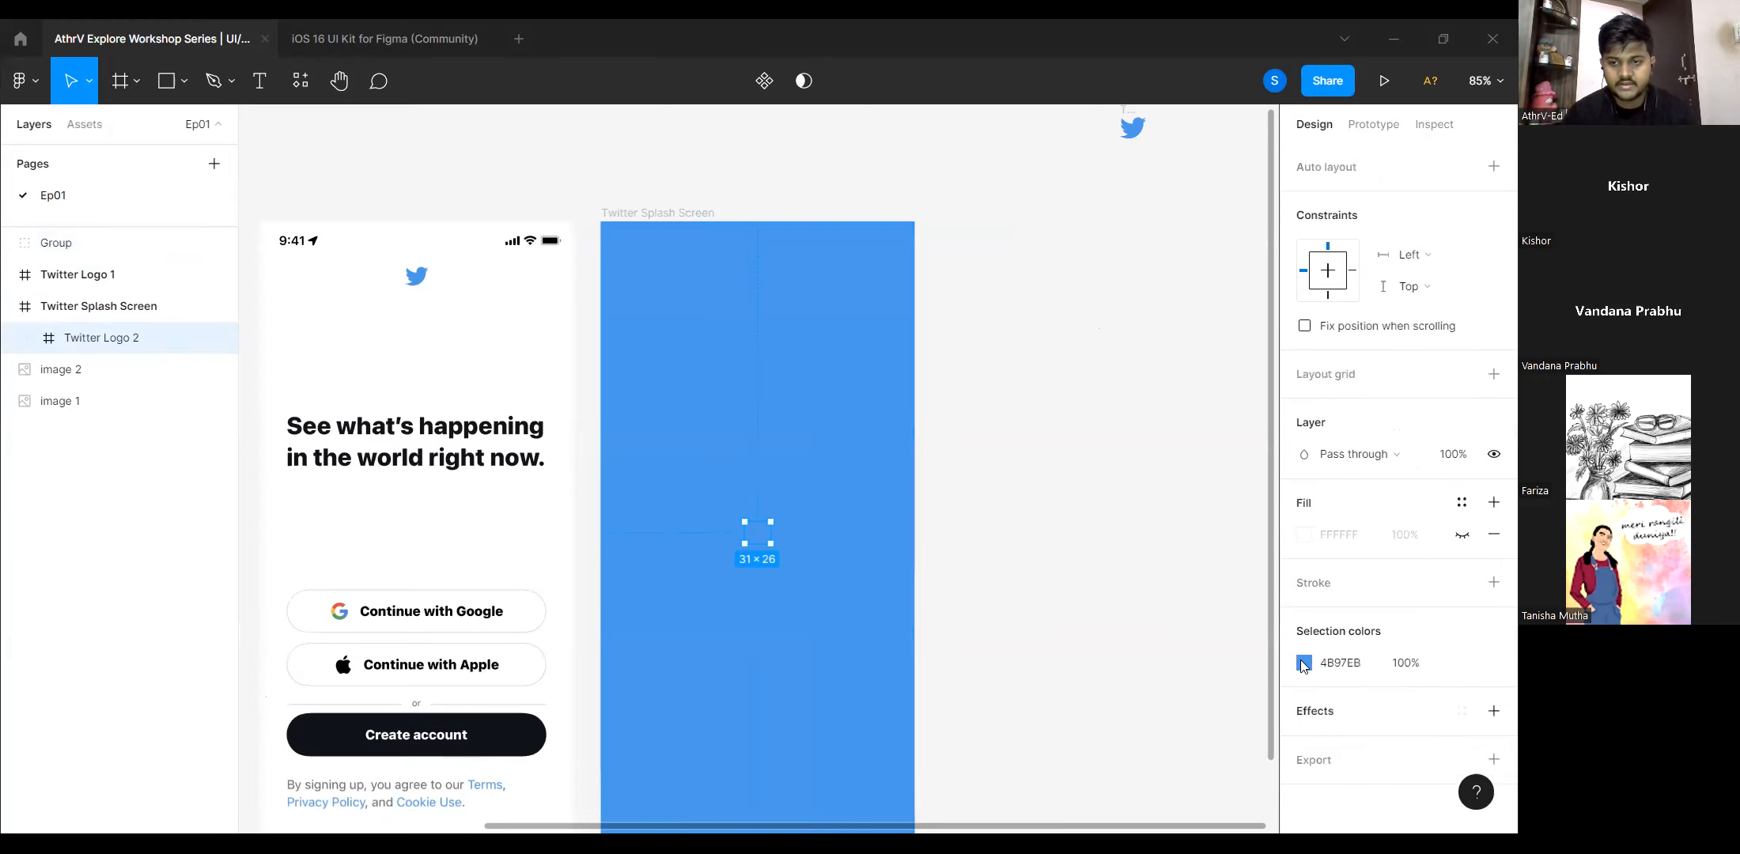
pyautogui.click(1306, 664)
pyautogui.write('FFFFFF')
pyautogui.press('Return')
# Enlarge the white Twitter logo in the splash frame proportionally to about 64 × 54, matching the reference splash image.
pyautogui.moveTo(1007, 508); pyautogui.dragTo(1133, 378)
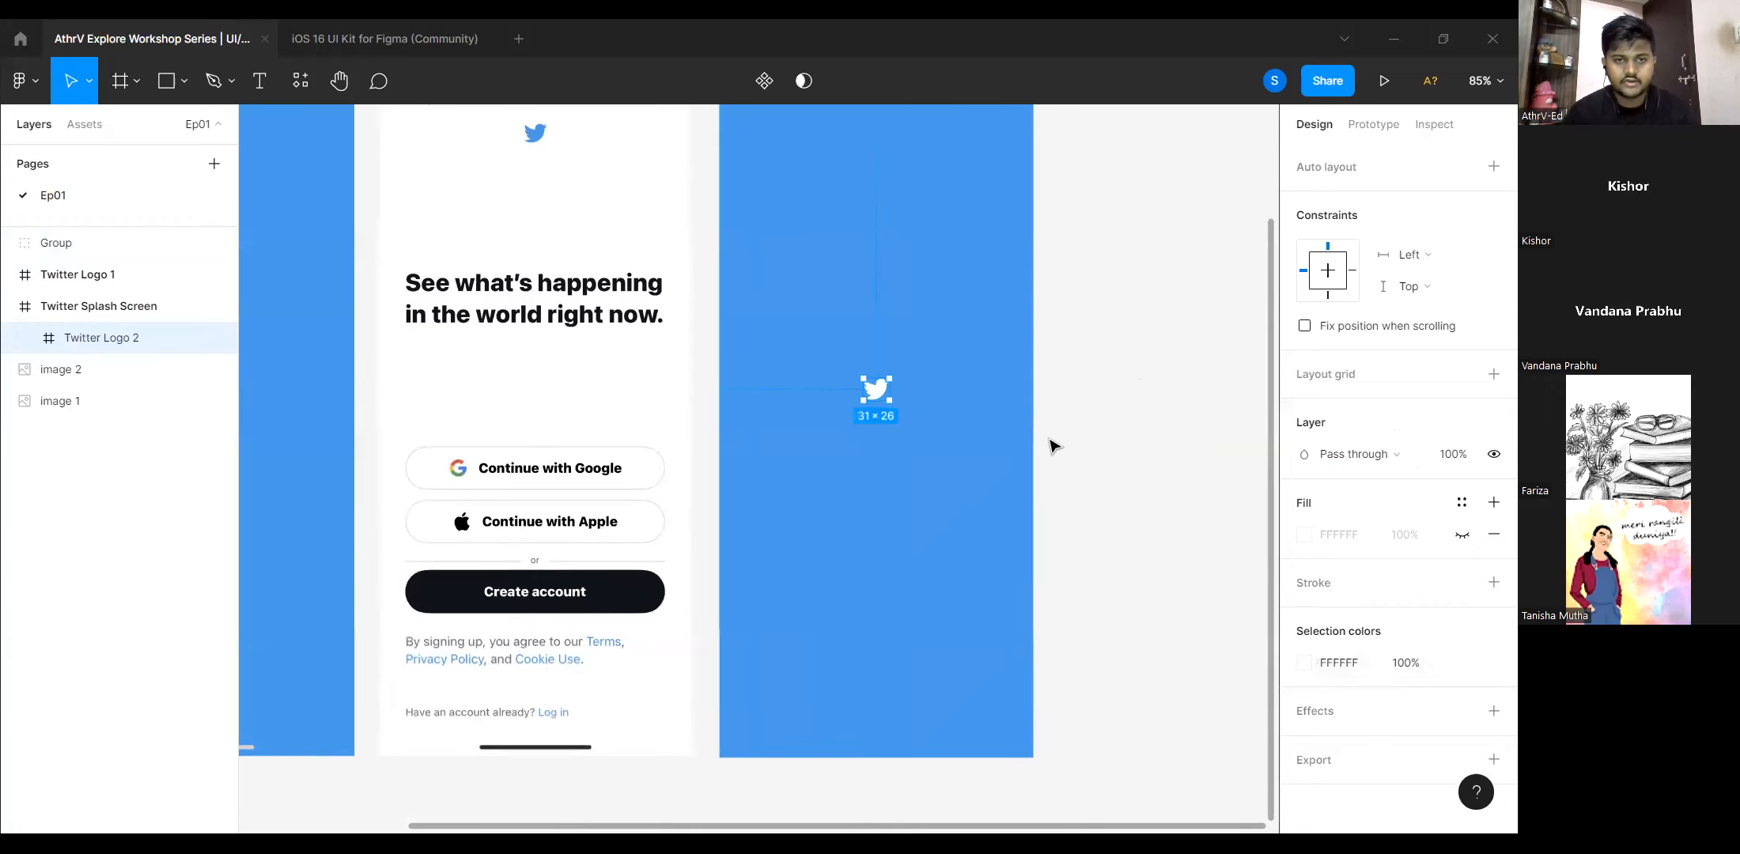
pyautogui.scroll(-1, 1052, 446)
pyautogui.scroll(1, 965, 454)
pyautogui.scroll(3, 994, 399)
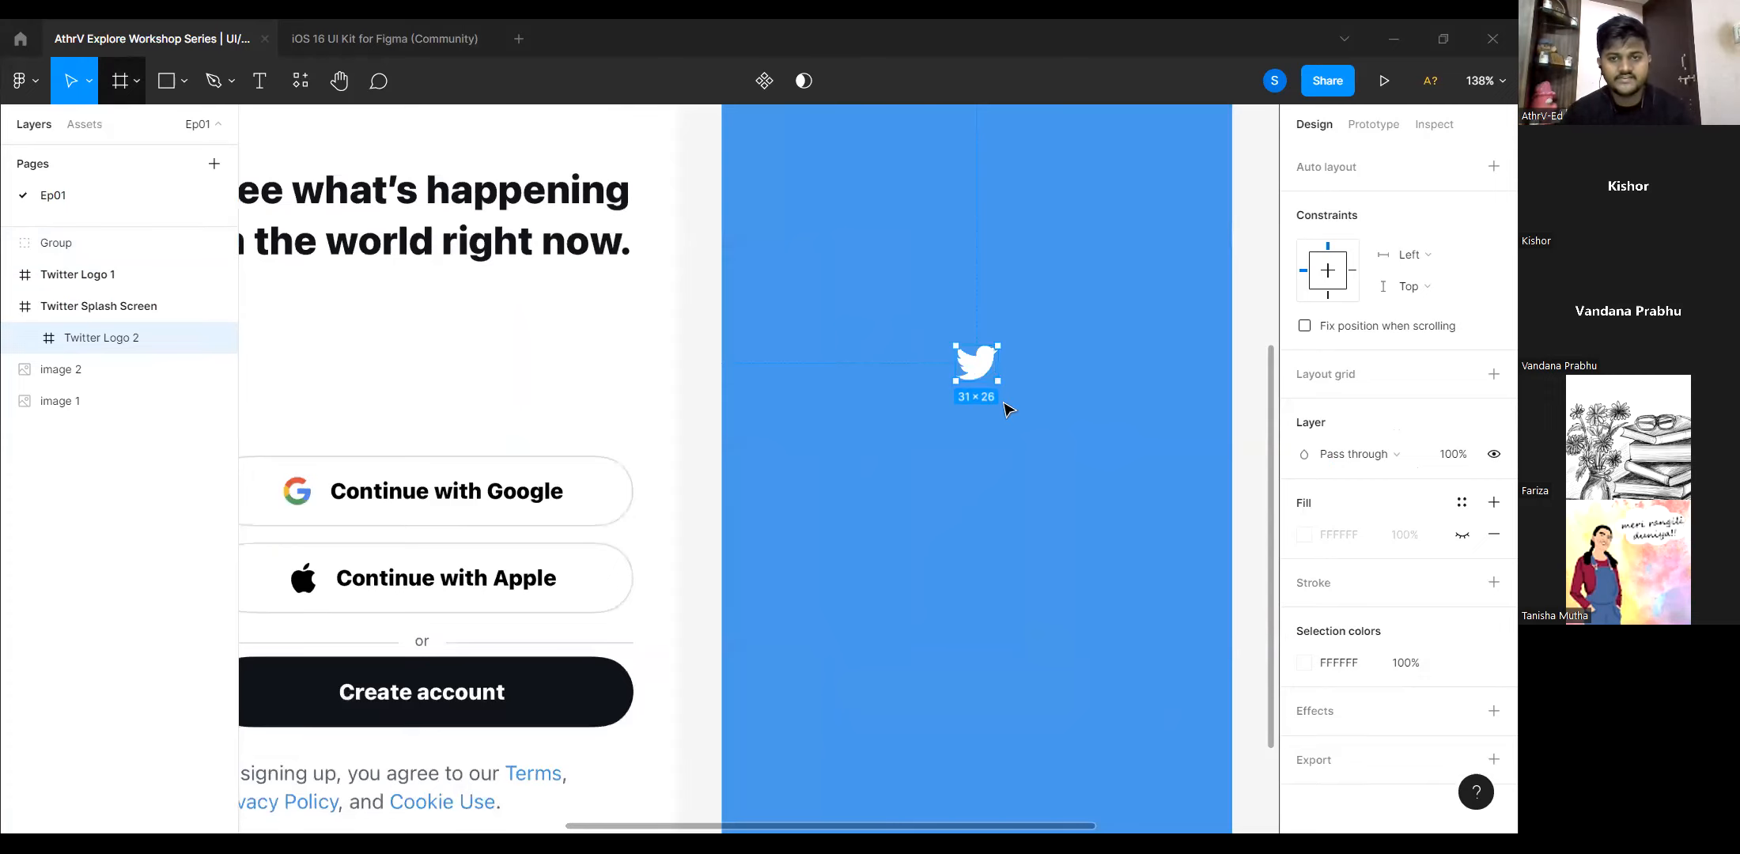
pyautogui.scroll(3, 1001, 392)
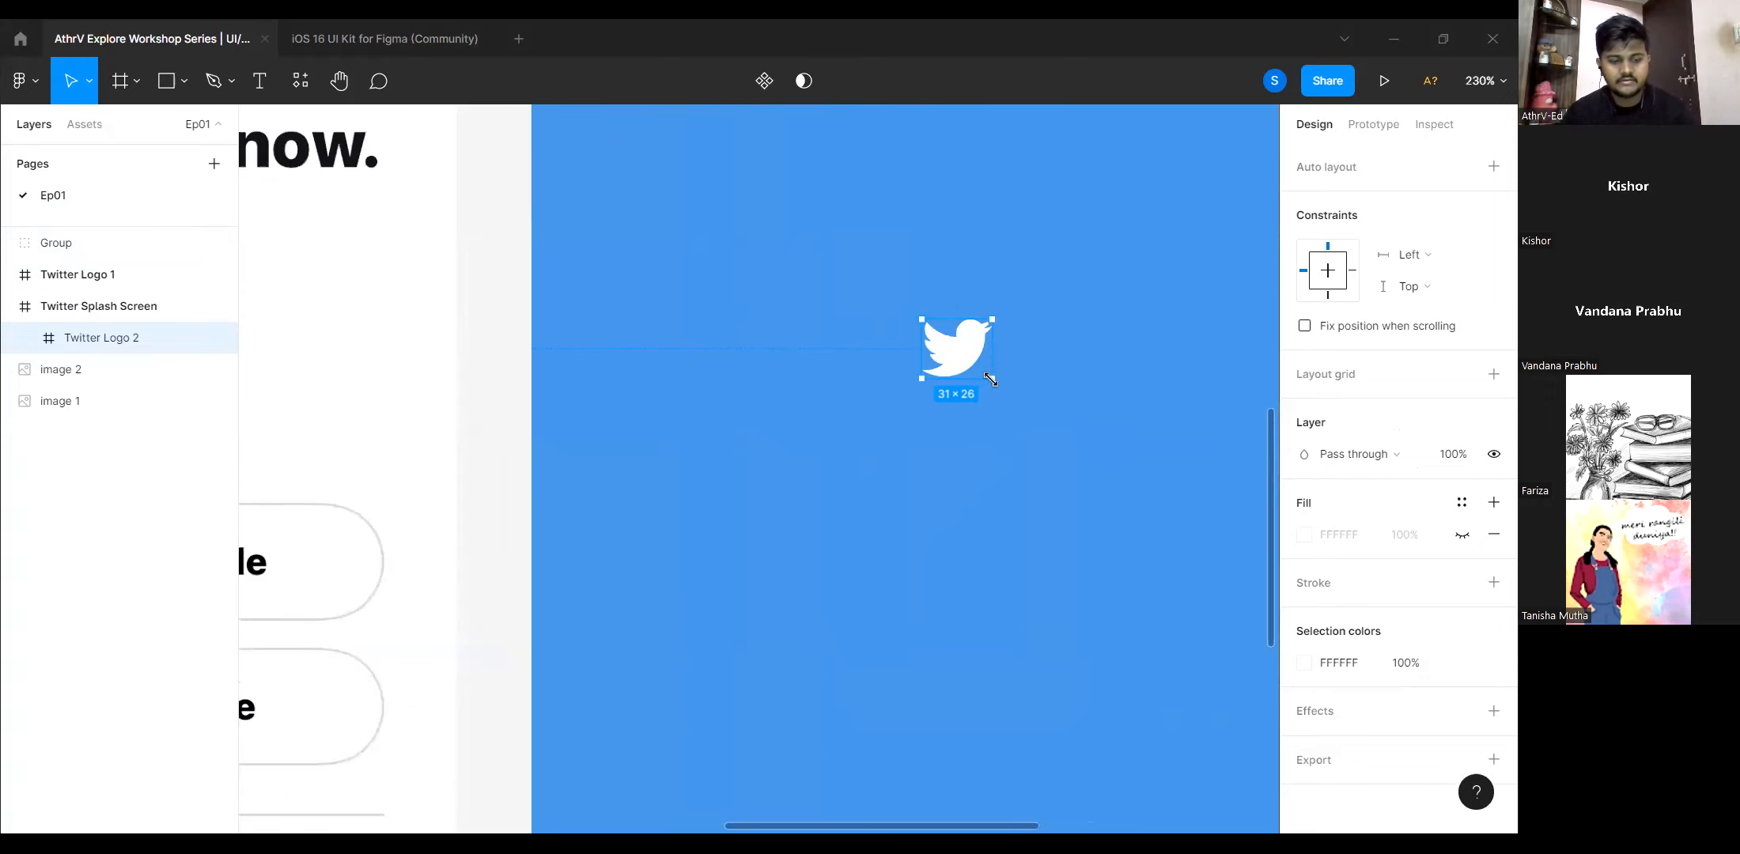
pyautogui.moveTo(1004, 396); pyautogui.dragTo(1081, 472)
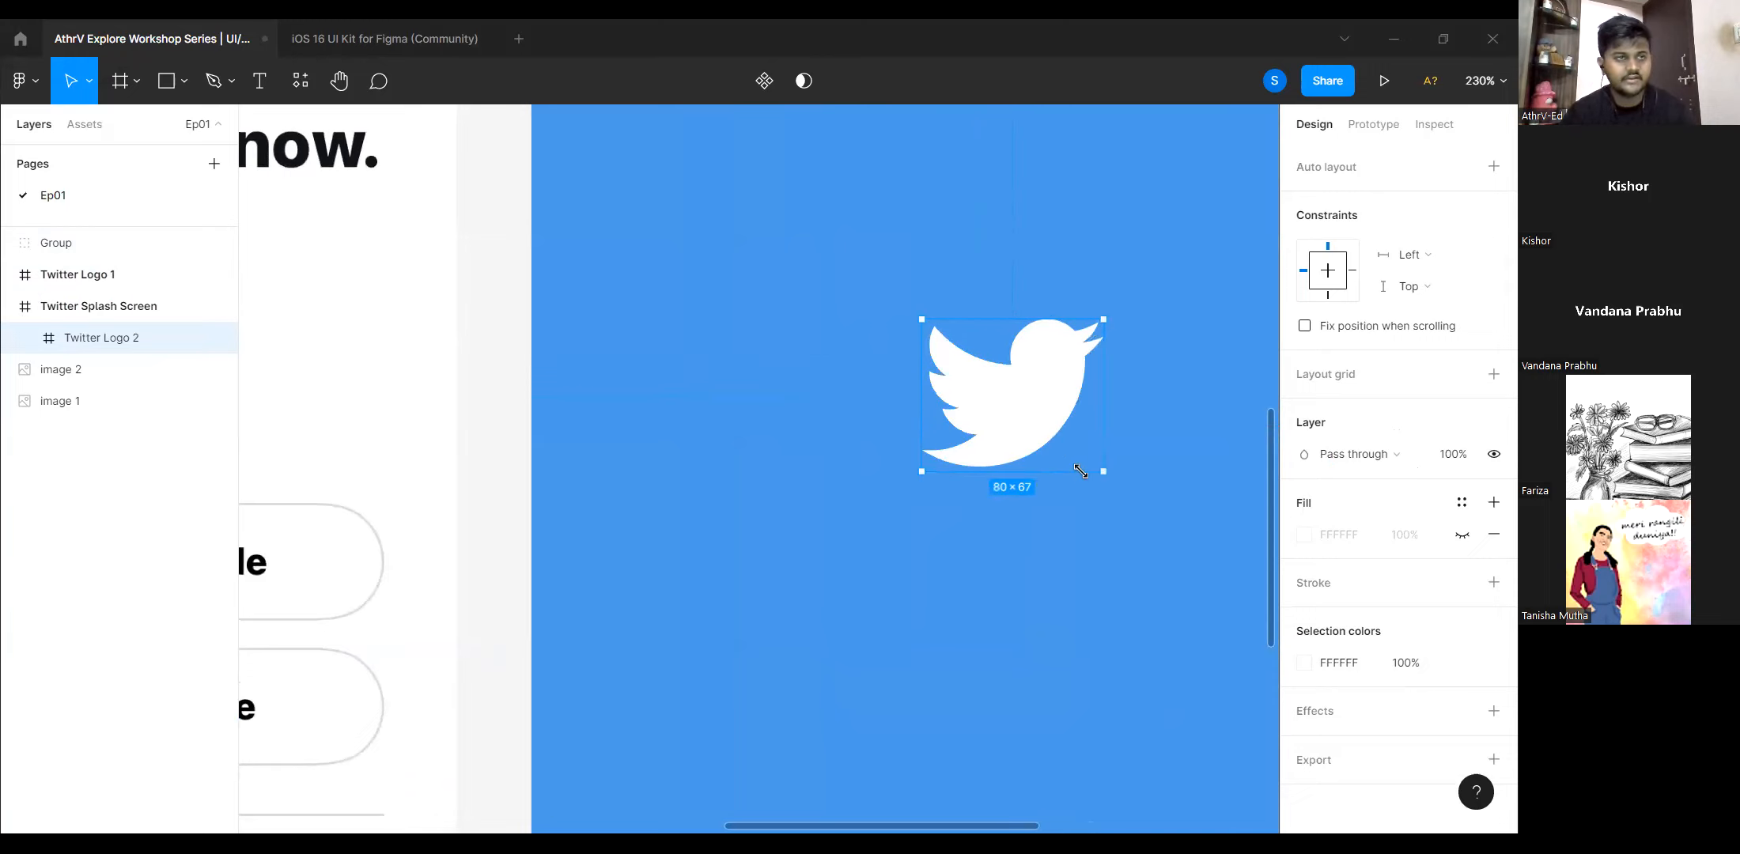
pyautogui.scroll(-5, 910, 450)
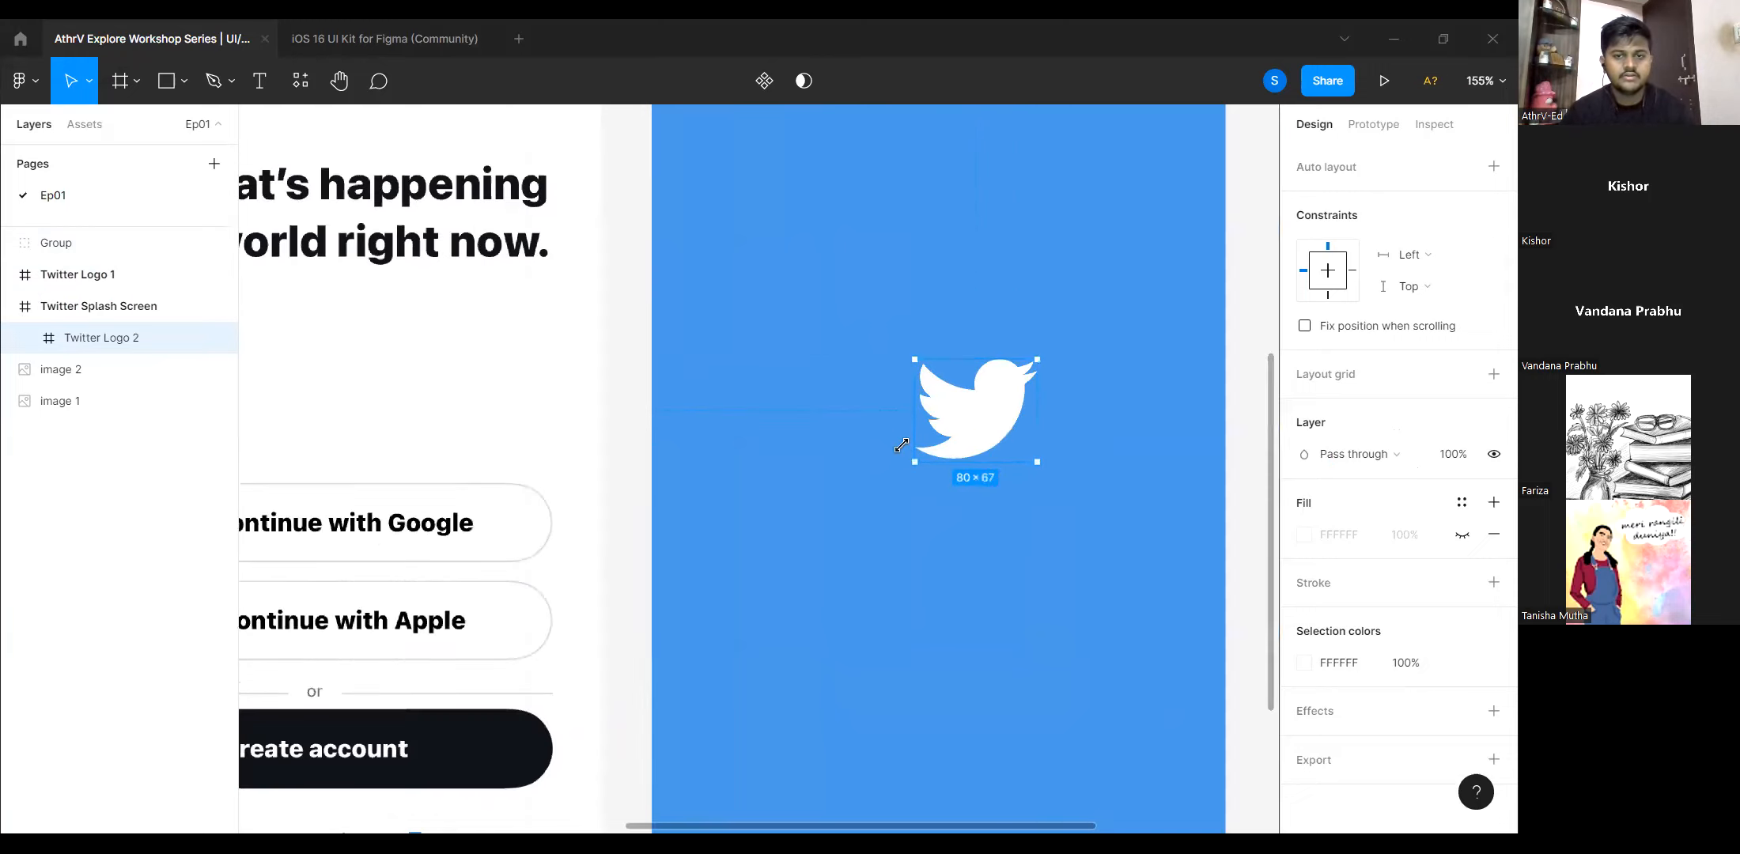
pyautogui.scroll(-2, 965, 431)
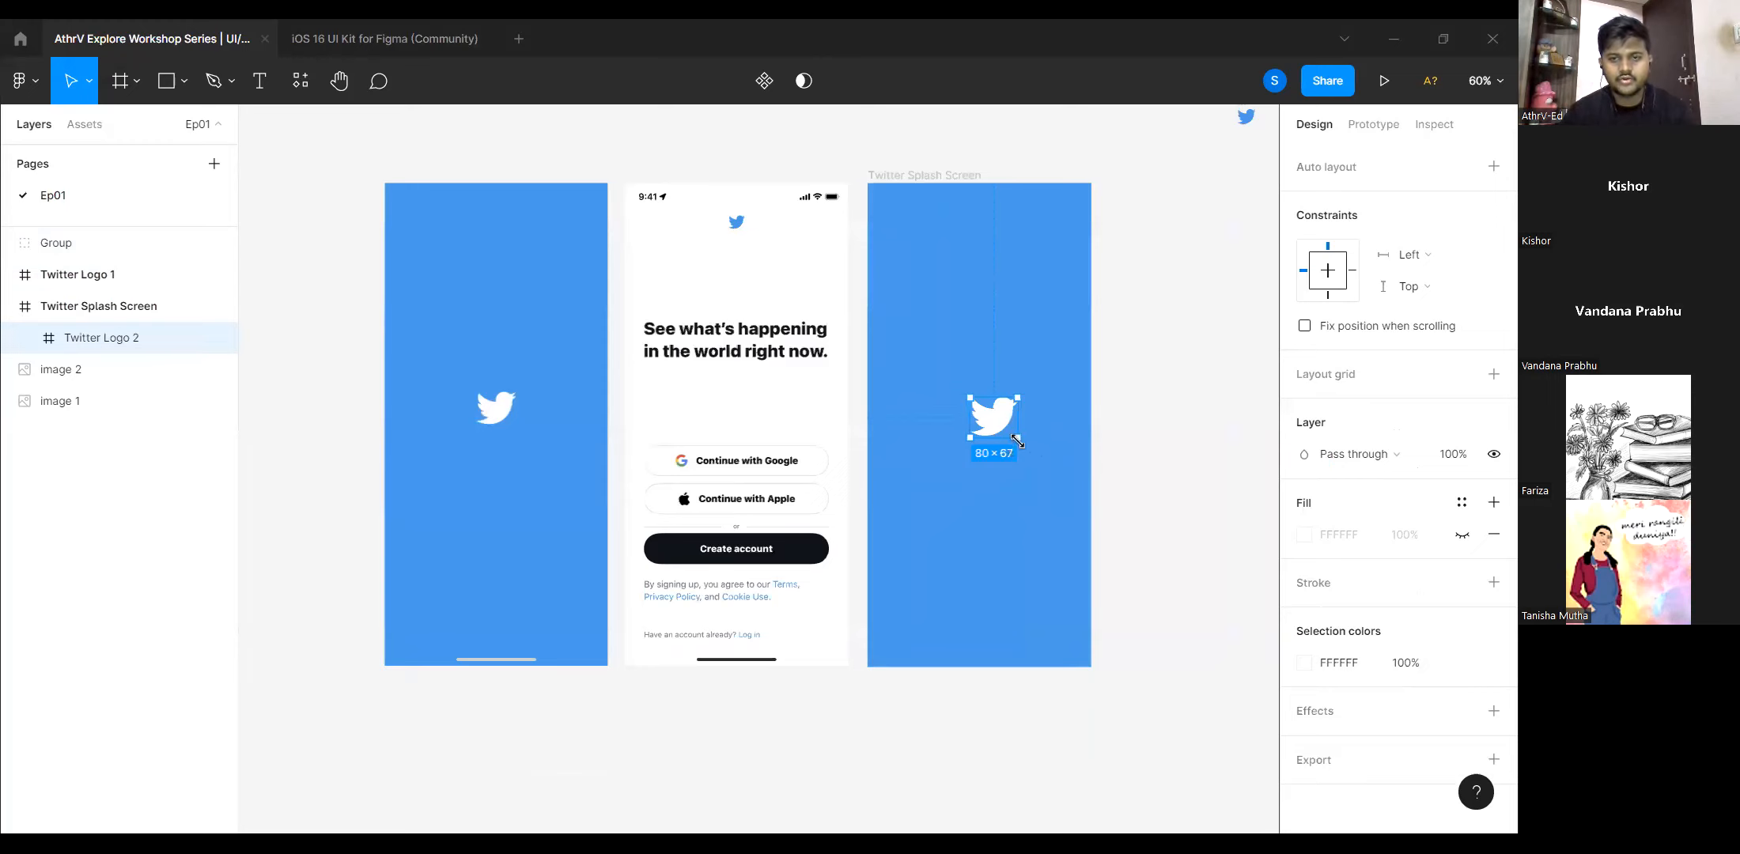
pyautogui.moveTo(1010, 433); pyautogui.dragTo(995, 426)
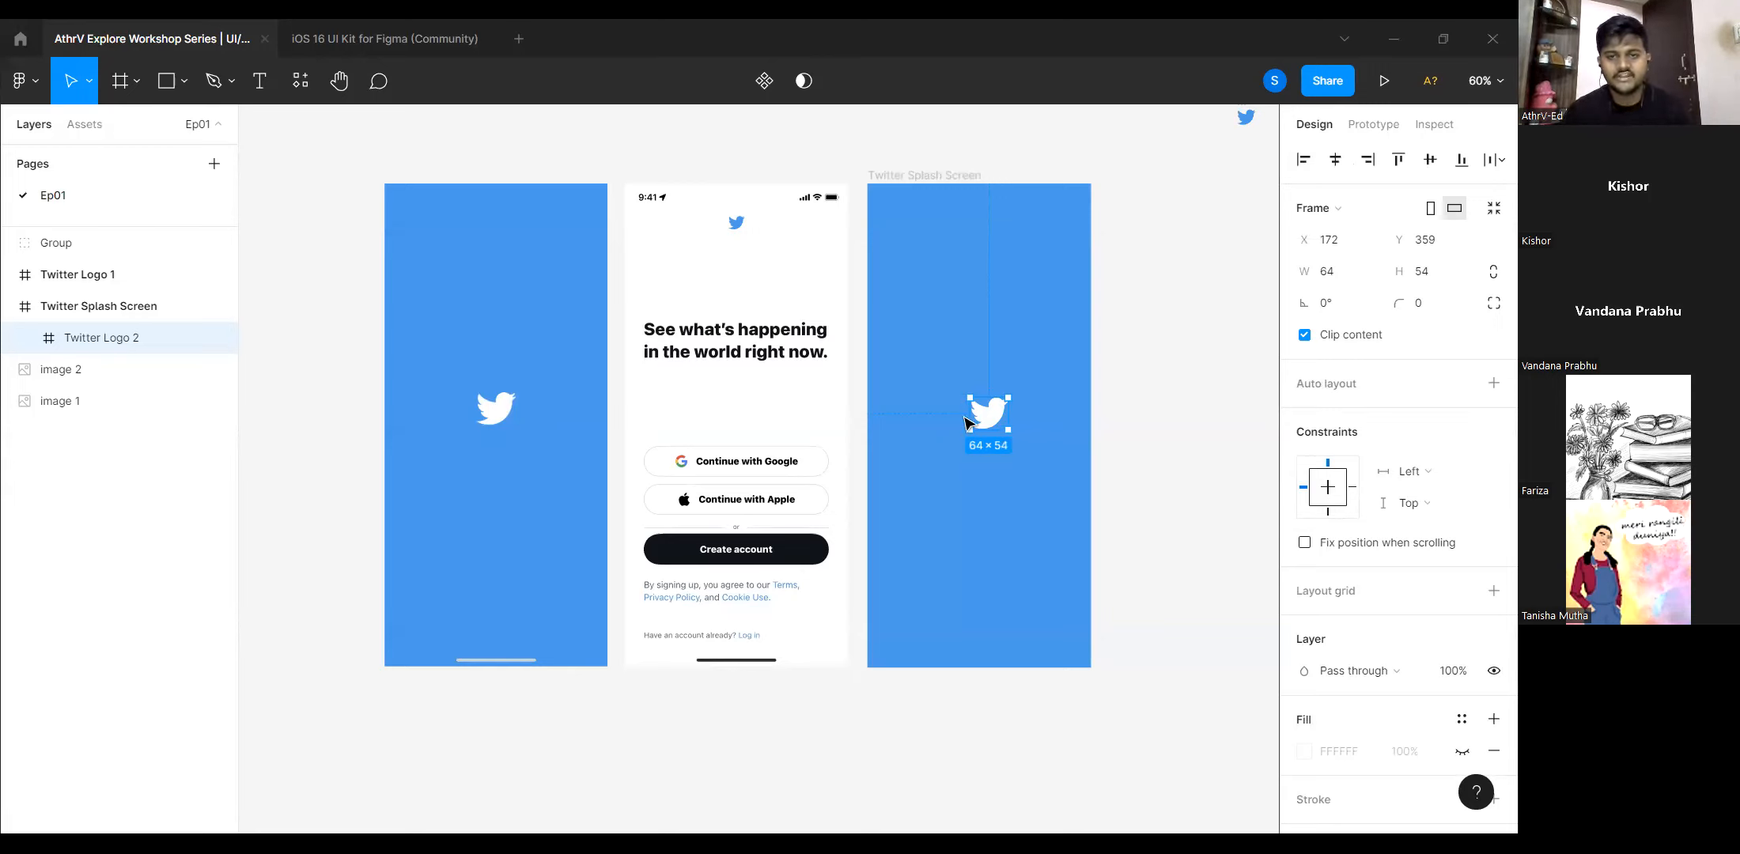
# Centre the white Twitter logo horizontally and vertically within the splash frame.
pyautogui.moveTo(979, 429)
pyautogui.mouseDown()
pyautogui.moveTo(954, 437)
pyautogui.moveTo(995, 428)
pyautogui.mouseUp()
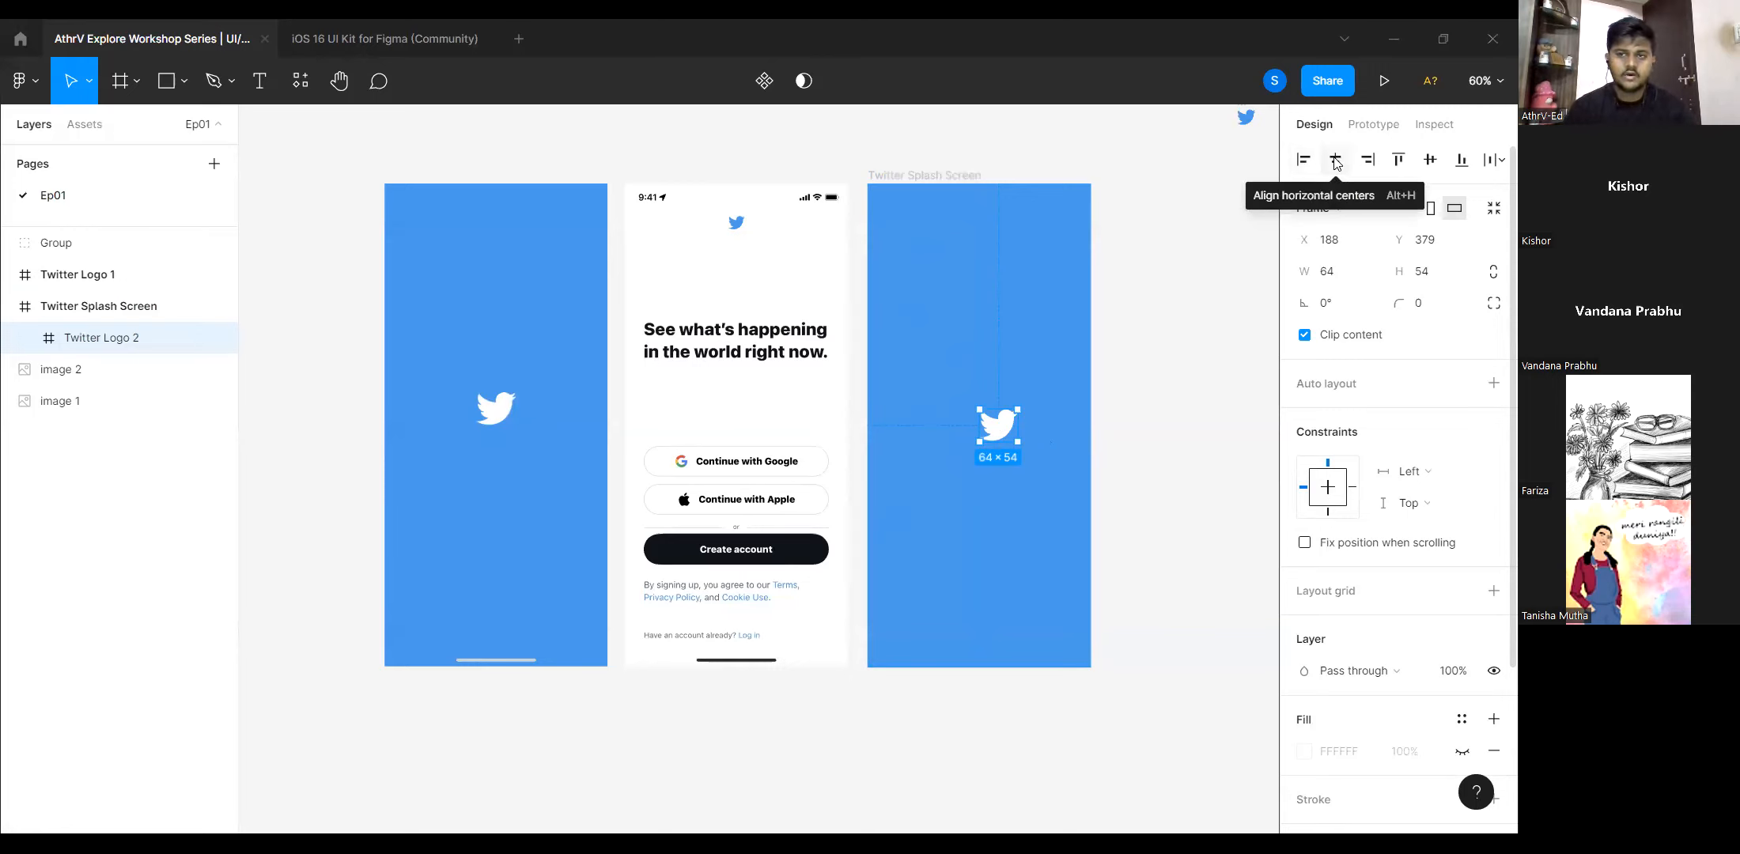
pyautogui.click(1398, 160)
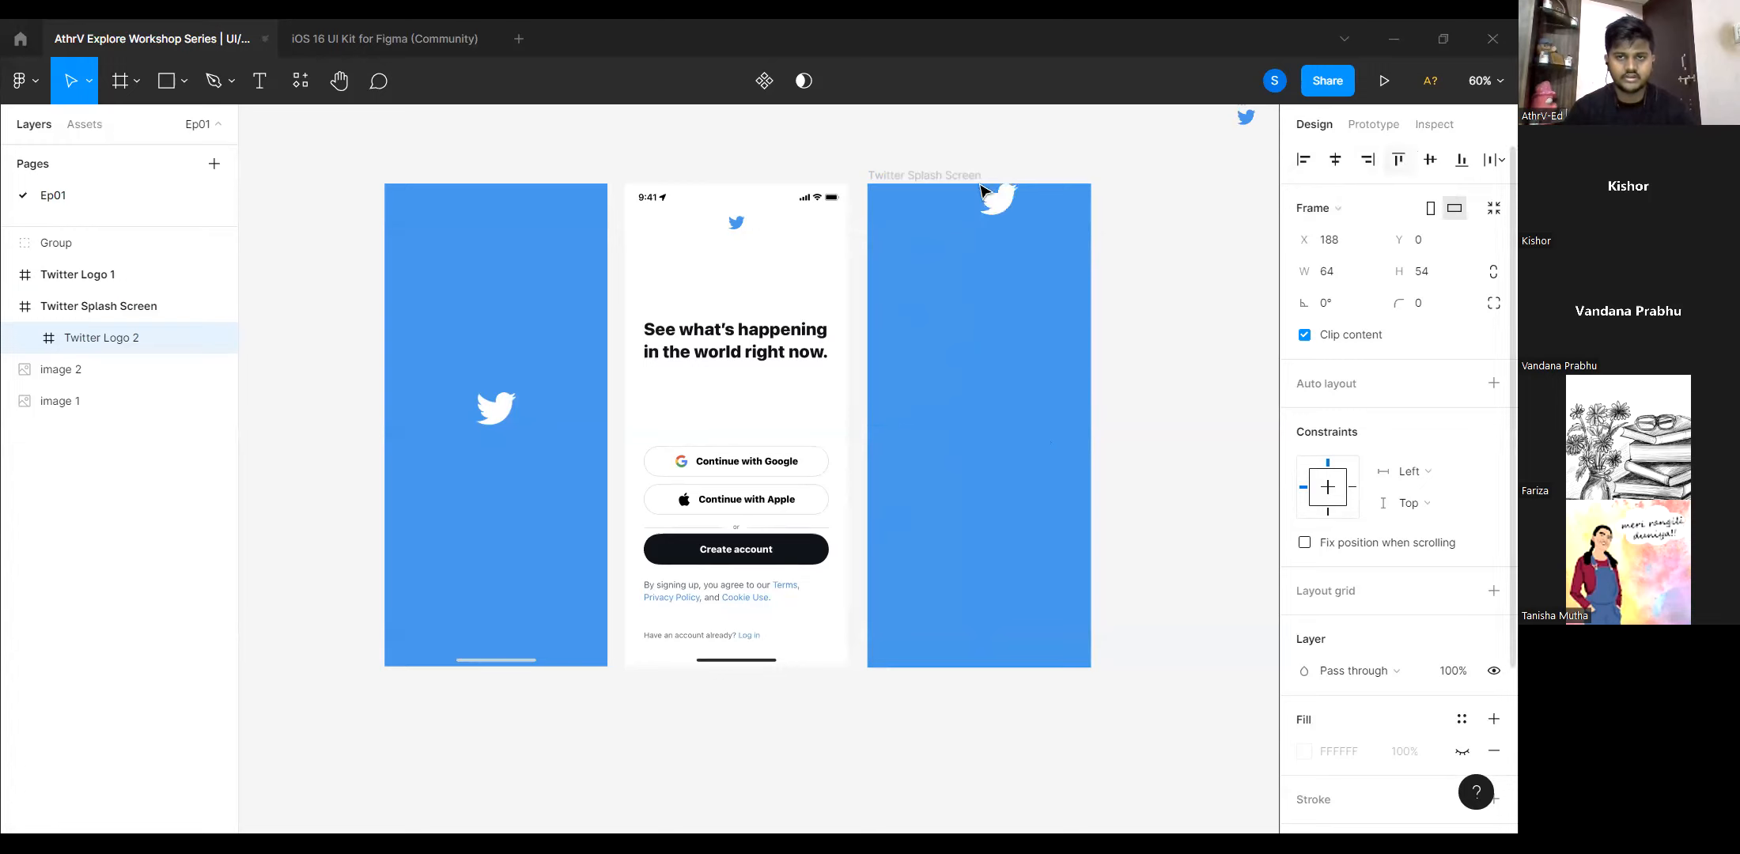
pyautogui.click(1429, 161)
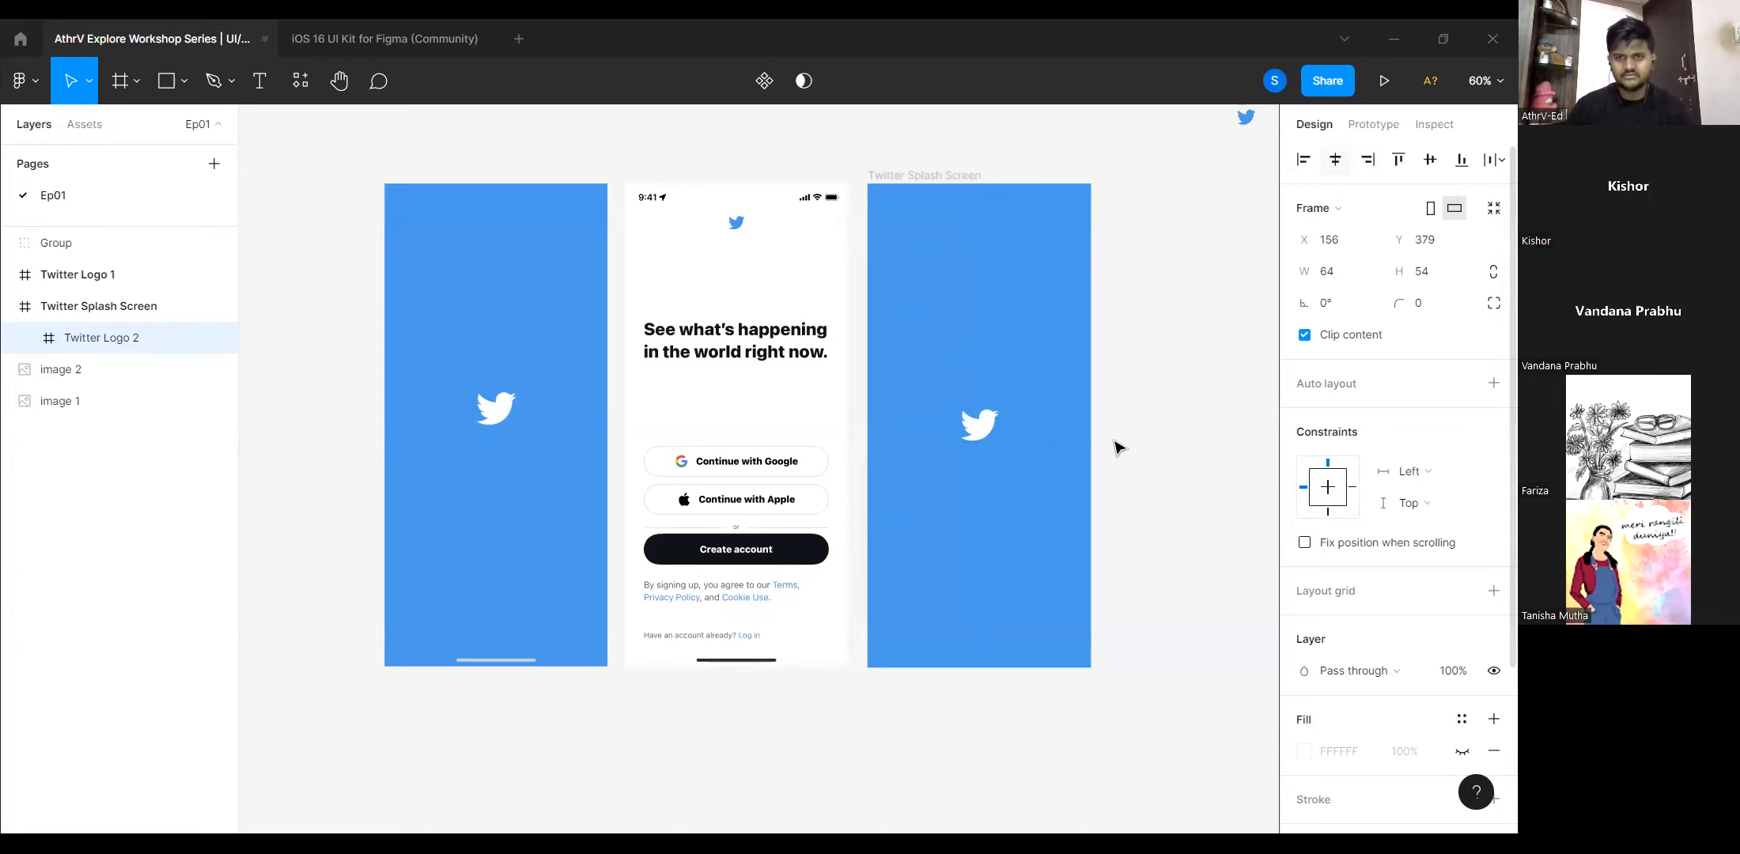
pyautogui.click(1133, 489)
pyautogui.scroll(-2, 1133, 489)
pyautogui.scroll(-1, 1034, 485)
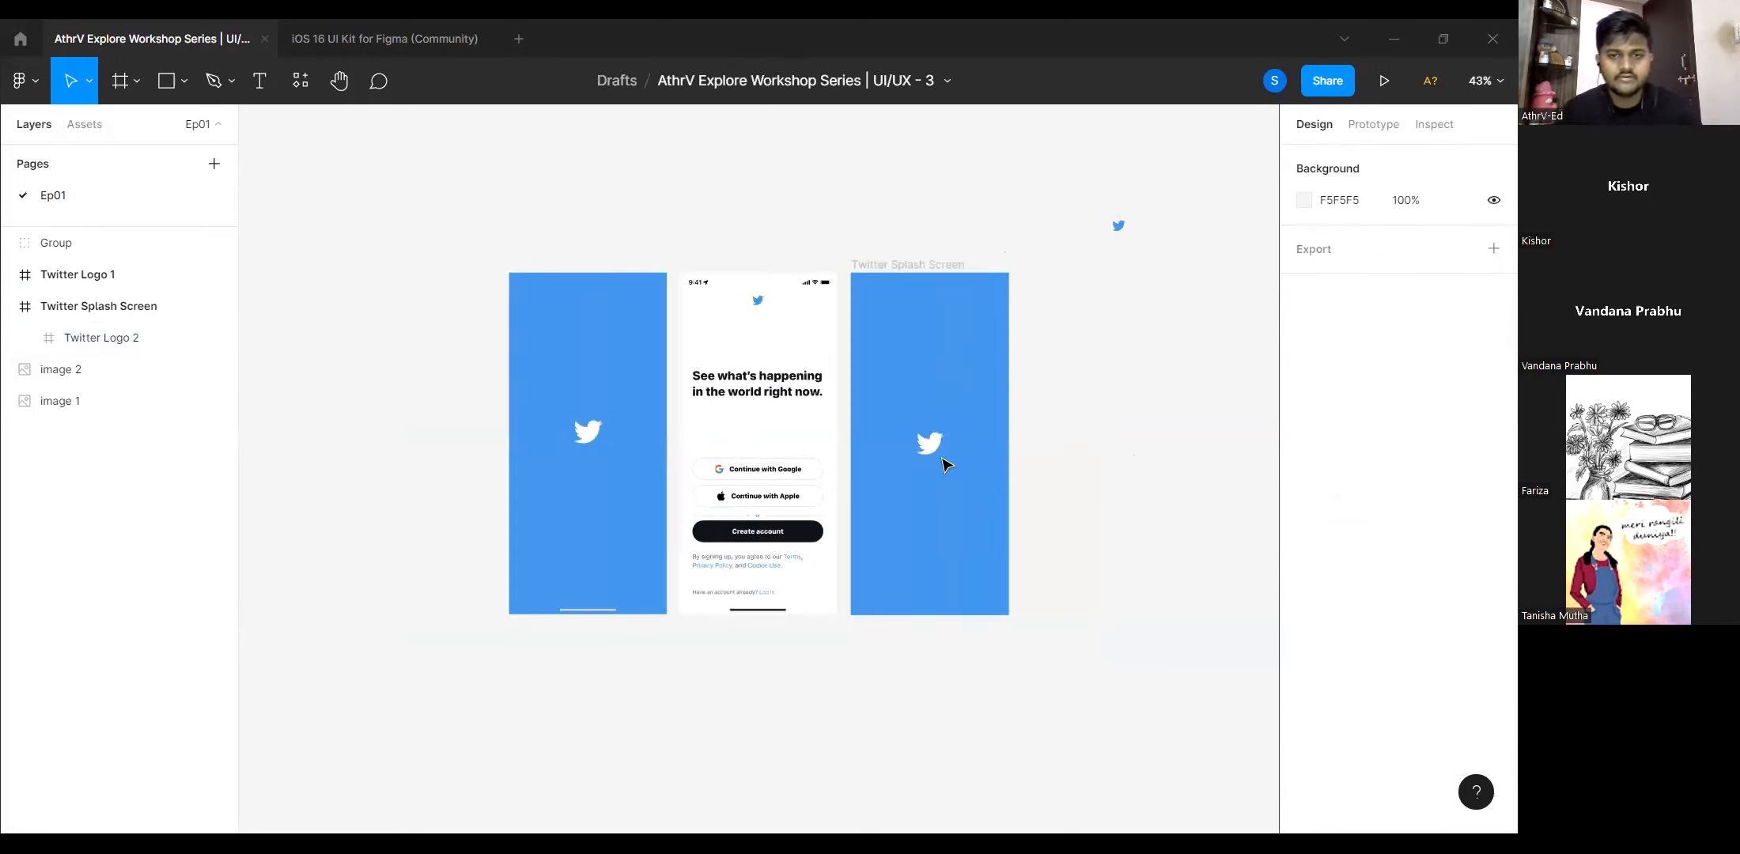
pyautogui.scroll(3, 571, 626)
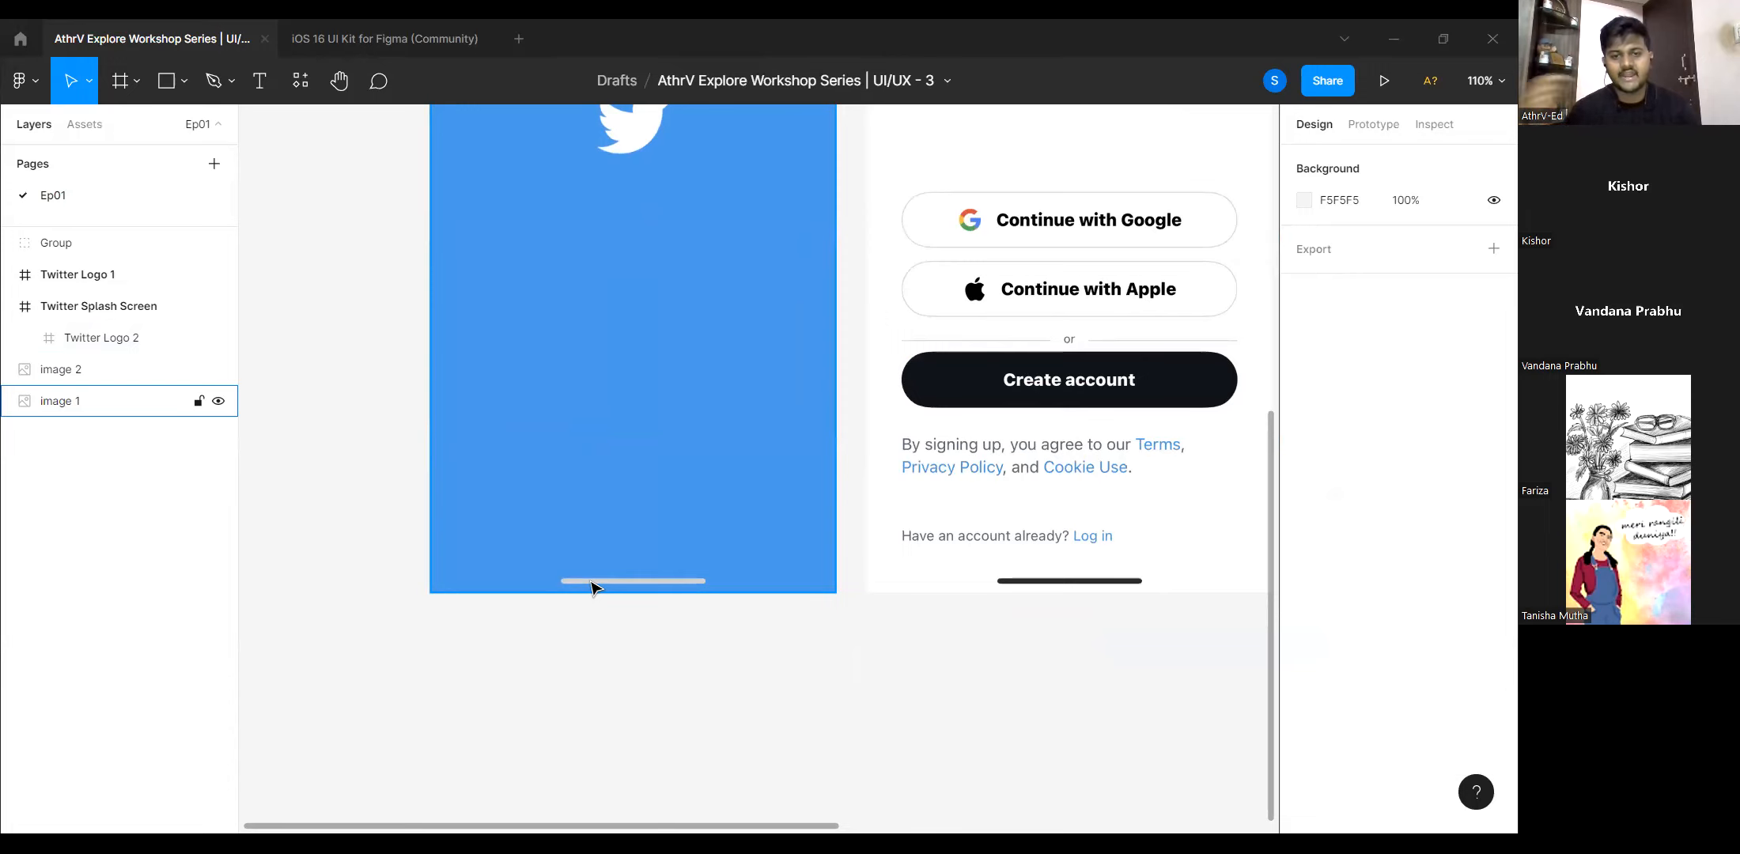
# Move the Twitter Splash Screen frame directly below the blue splash reference image, in line with its left edge.
pyautogui.scroll(-4, 703, 575)
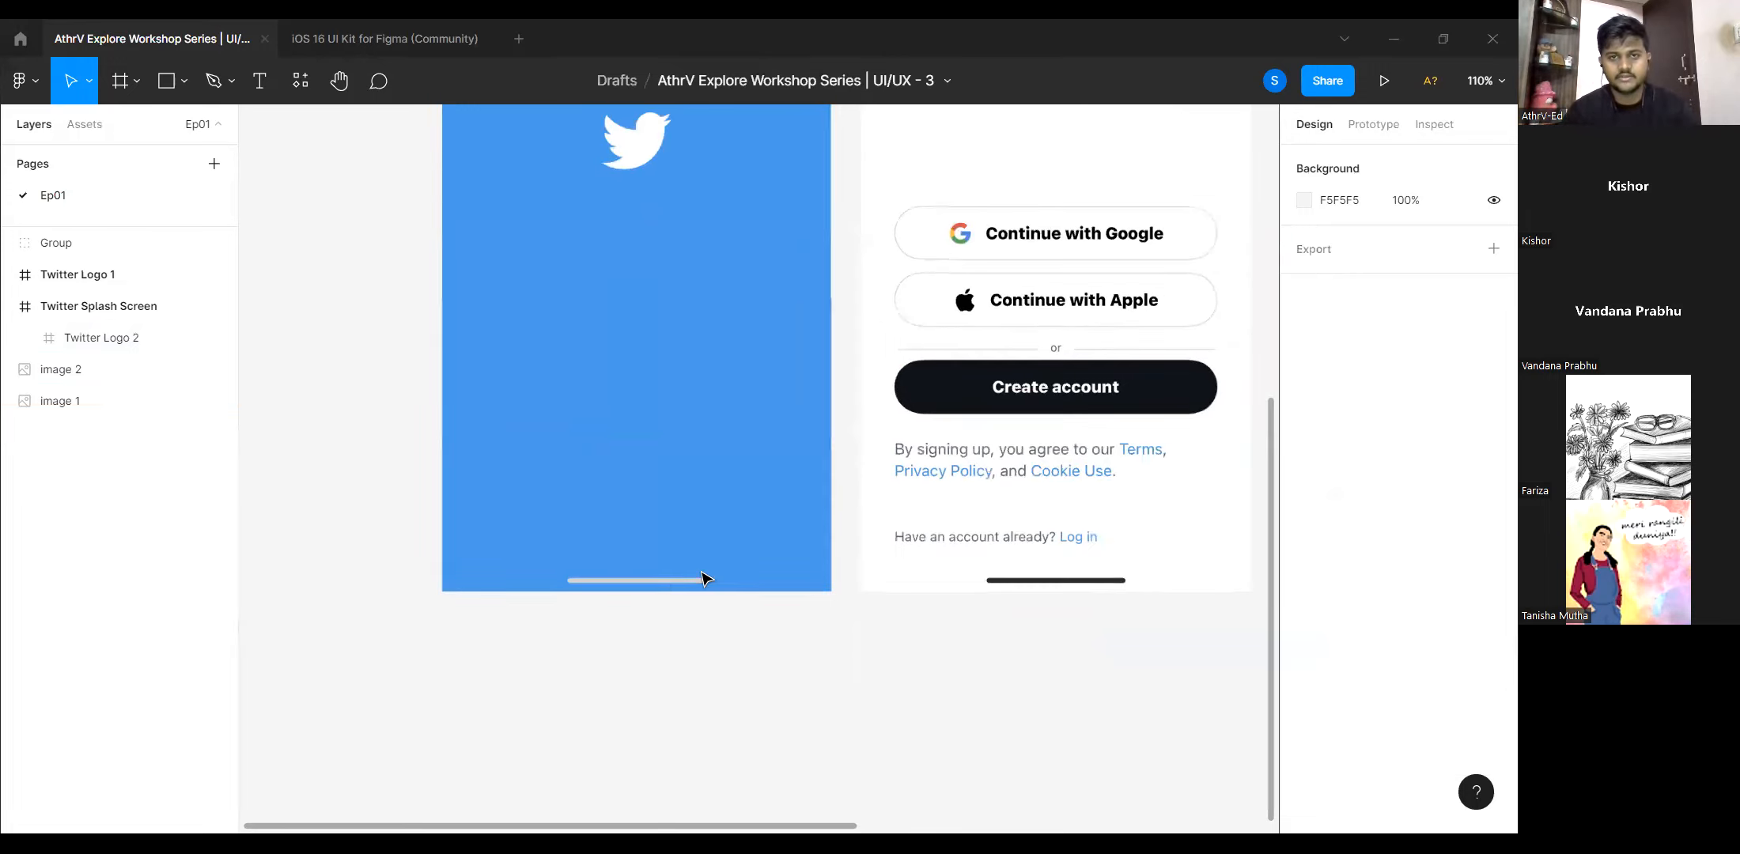
pyautogui.hscroll(3, 855, 389)
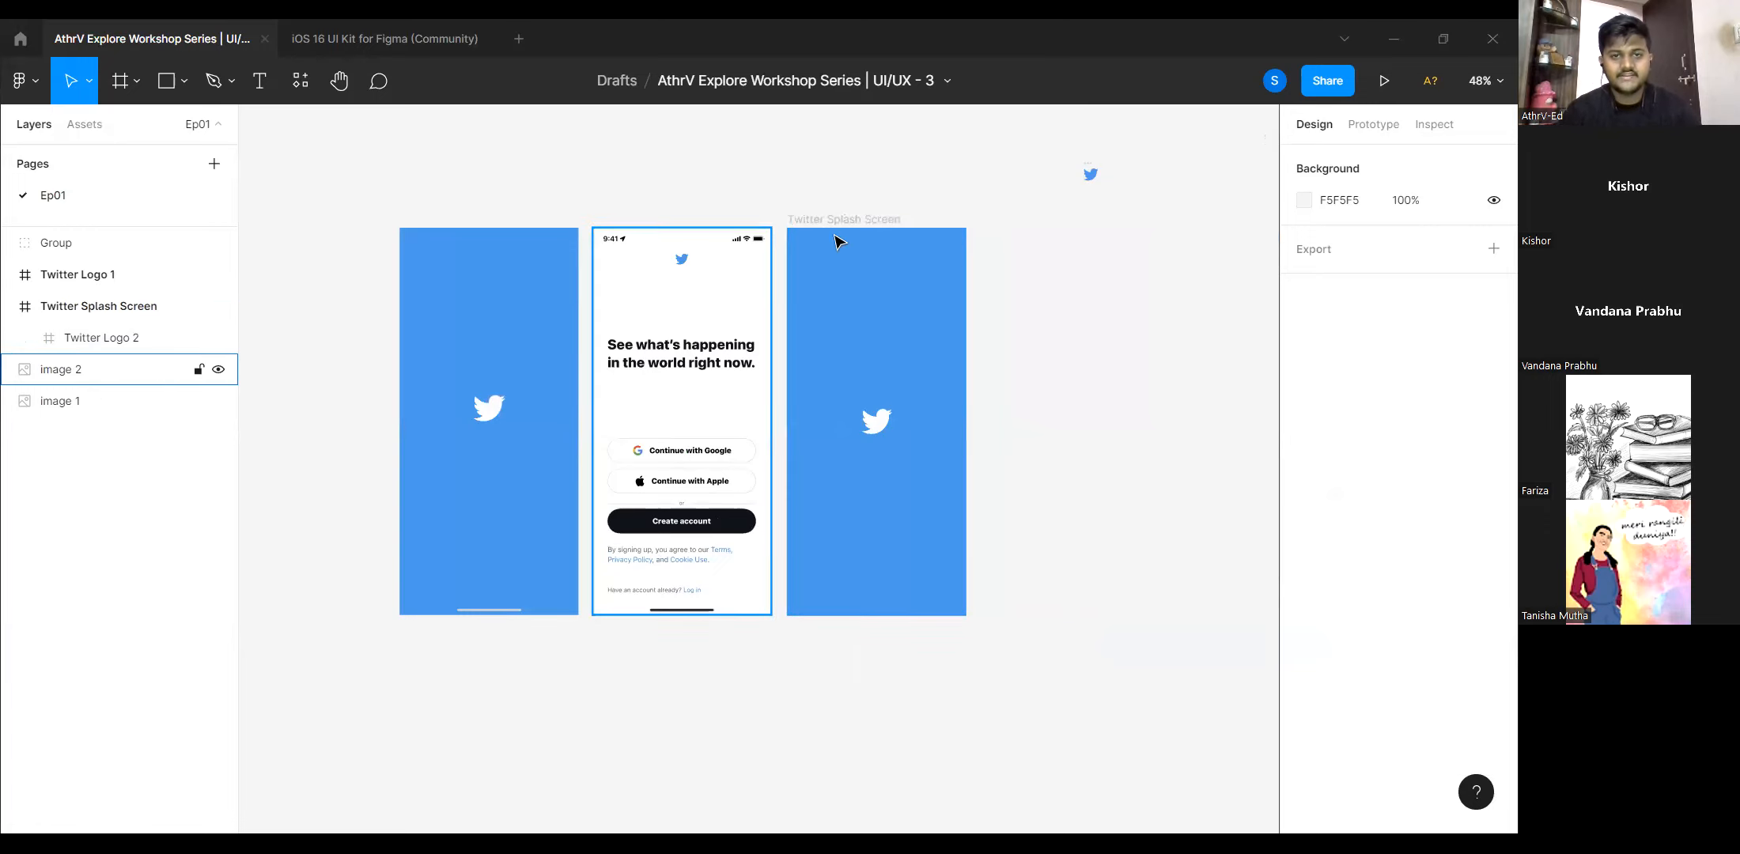
pyautogui.moveTo(855, 462); pyautogui.dragTo(450, 630)
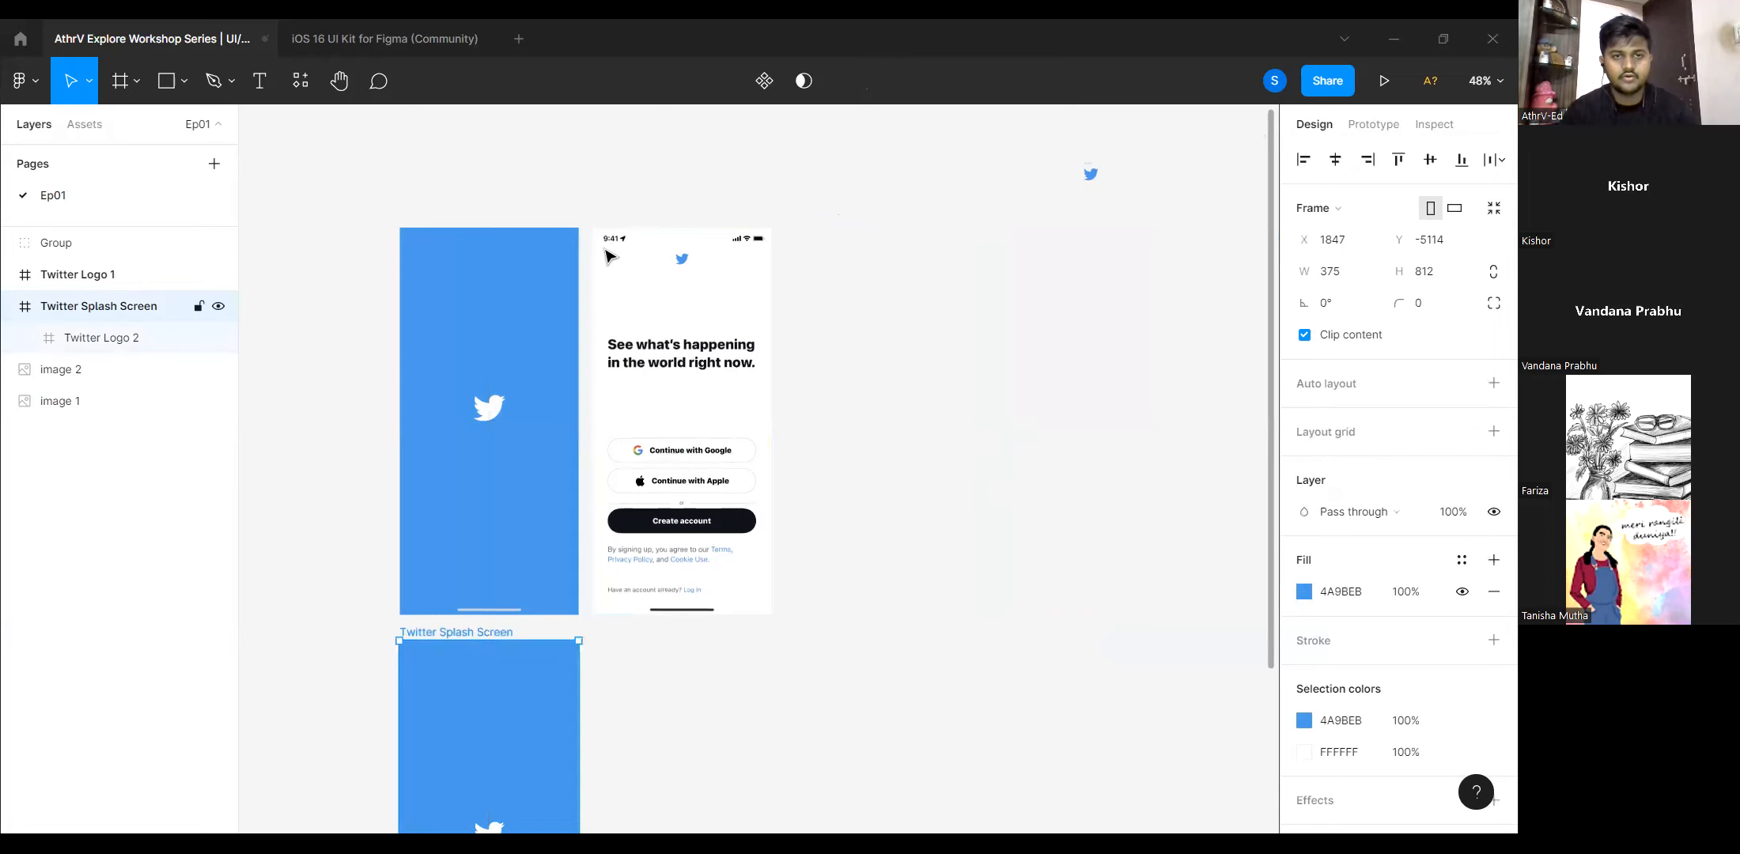
pyautogui.press('Escape')
# Add an iPhone 11 Pro / X frame and place it beside the sign-up reference image, top edges aligned with a 29 gap.
pyautogui.scroll(3, 609, 255)
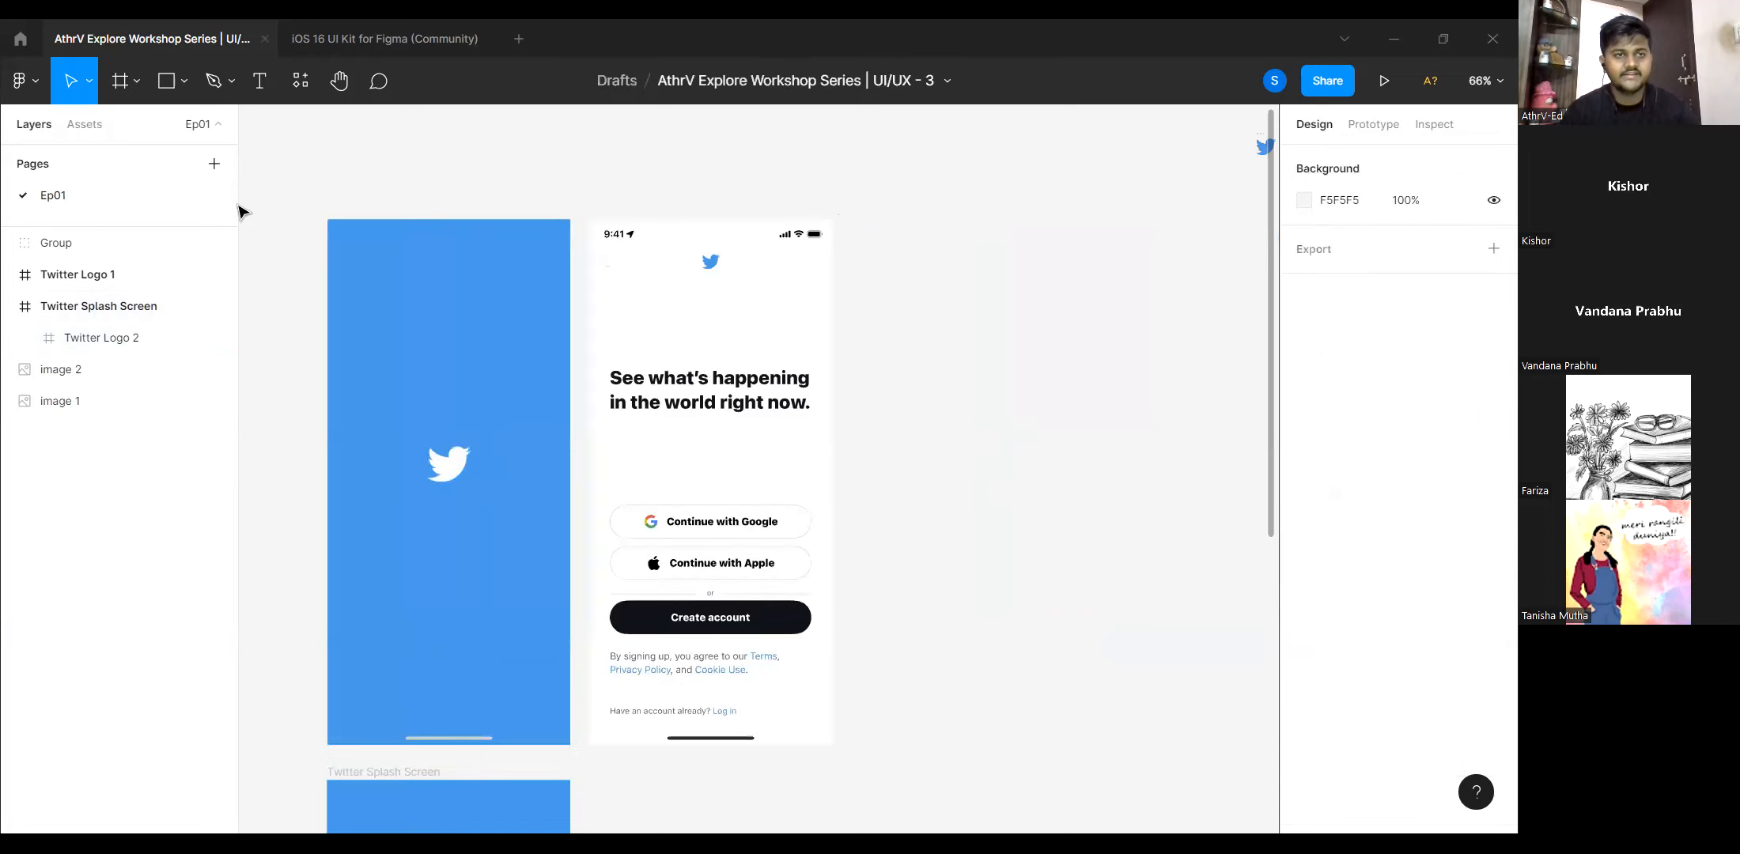
pyautogui.click(116, 87)
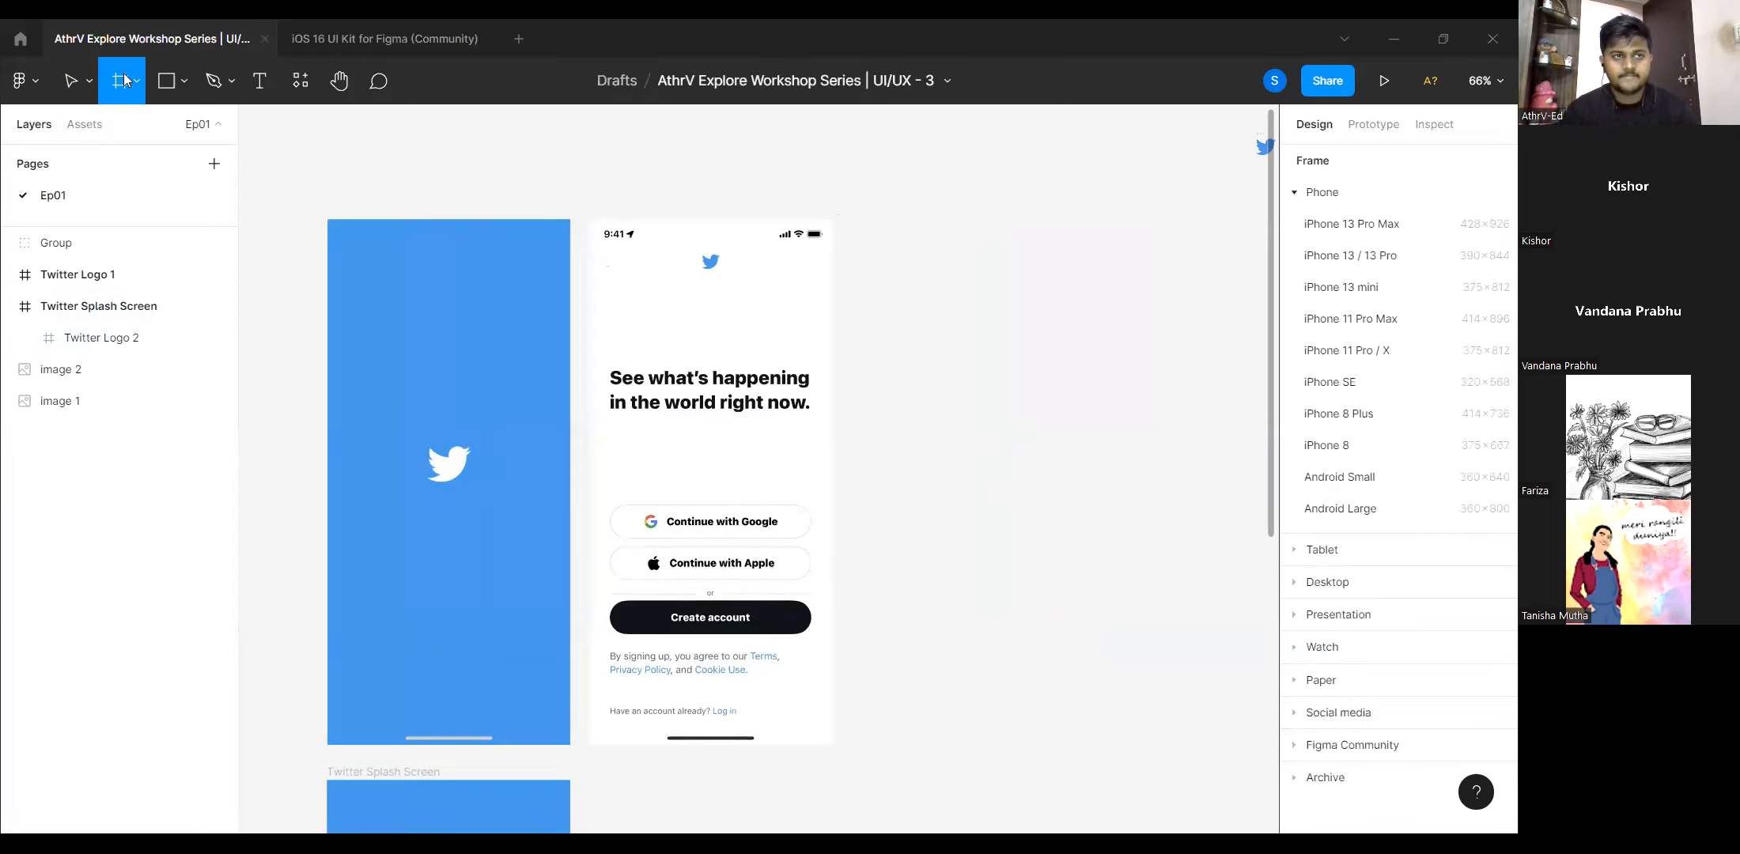
pyautogui.click(1354, 353)
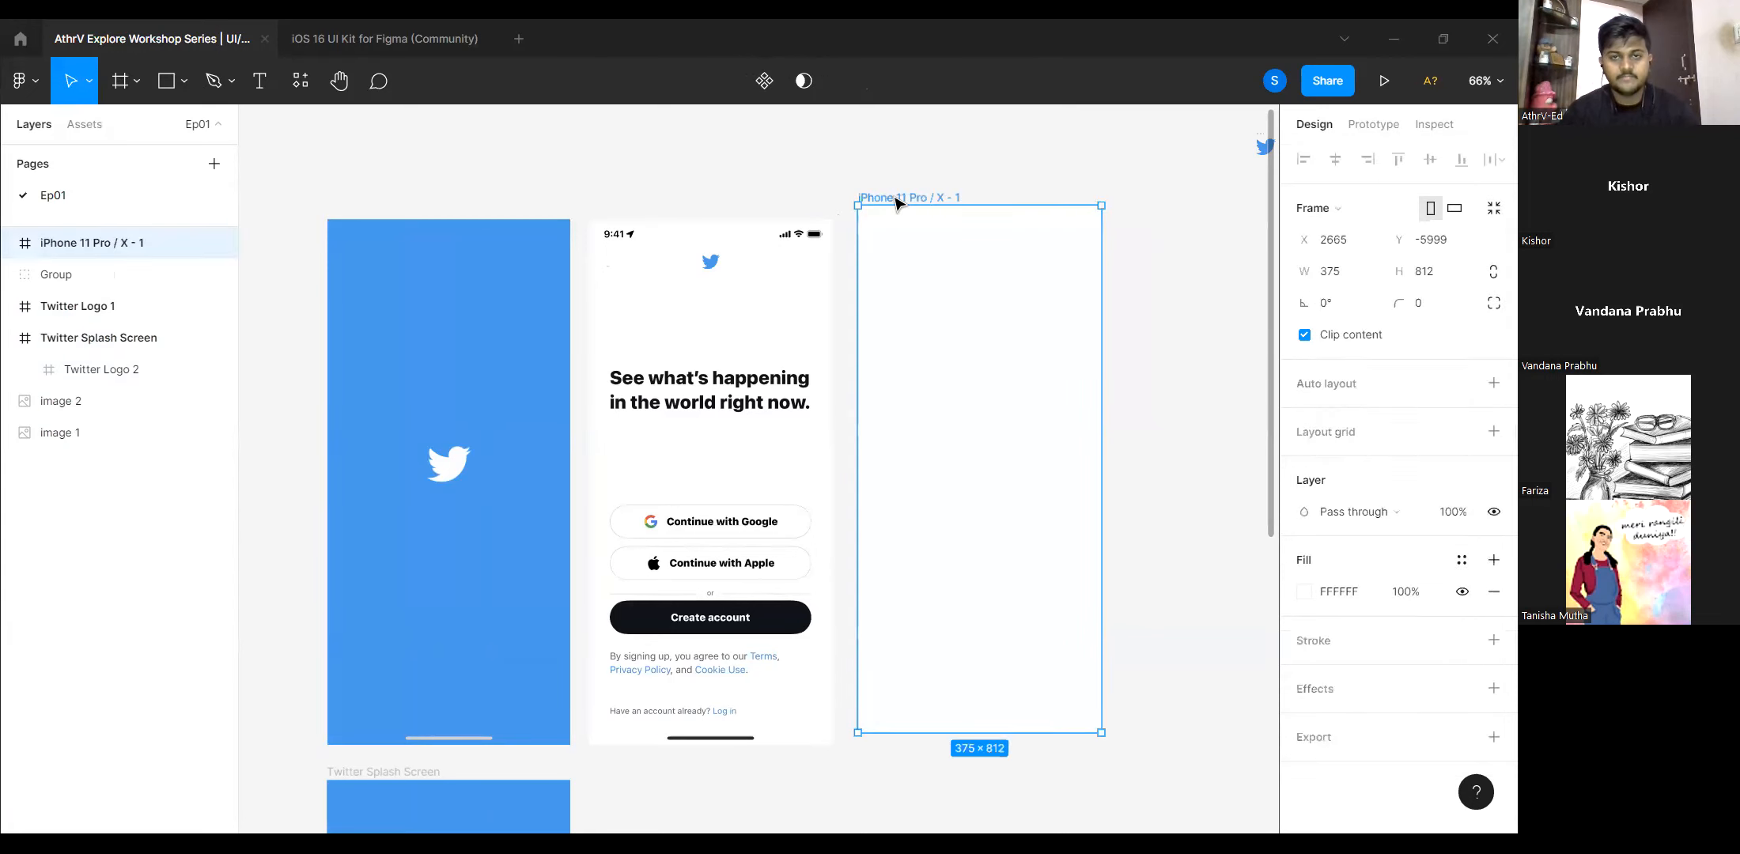
pyautogui.scroll(-3, 896, 203)
pyautogui.moveTo(889, 182); pyautogui.dragTo(878, 204)
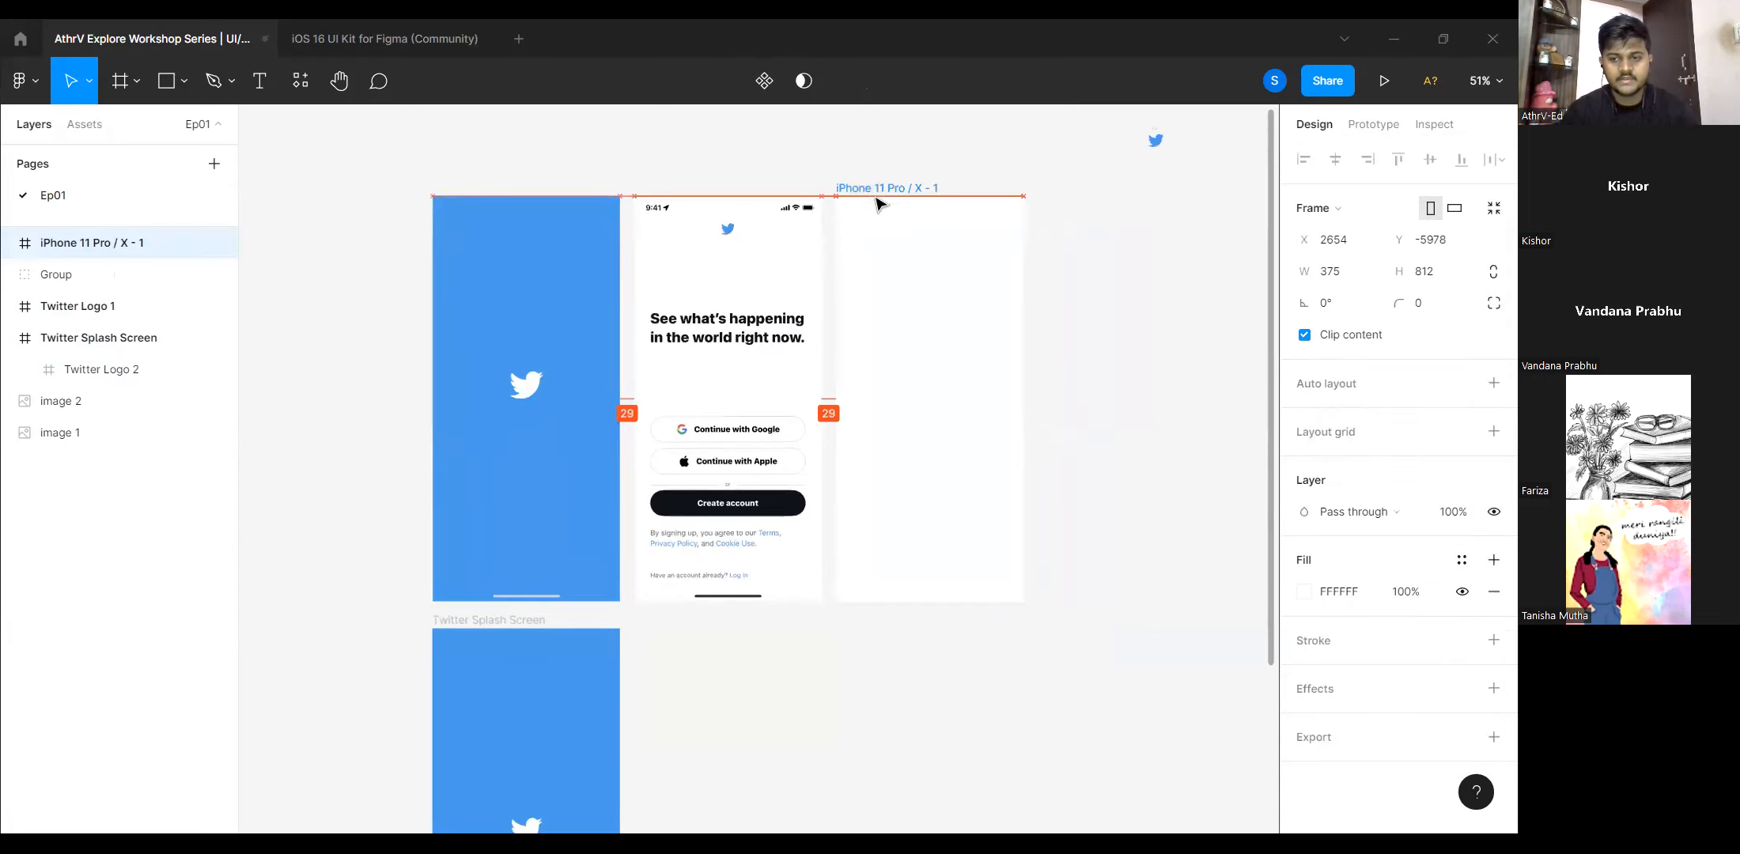
# Rename the new iPhone frame as Twitter Sign Up.
pyautogui.scroll(5, 877, 196)
pyautogui.doubleClick(874, 187)
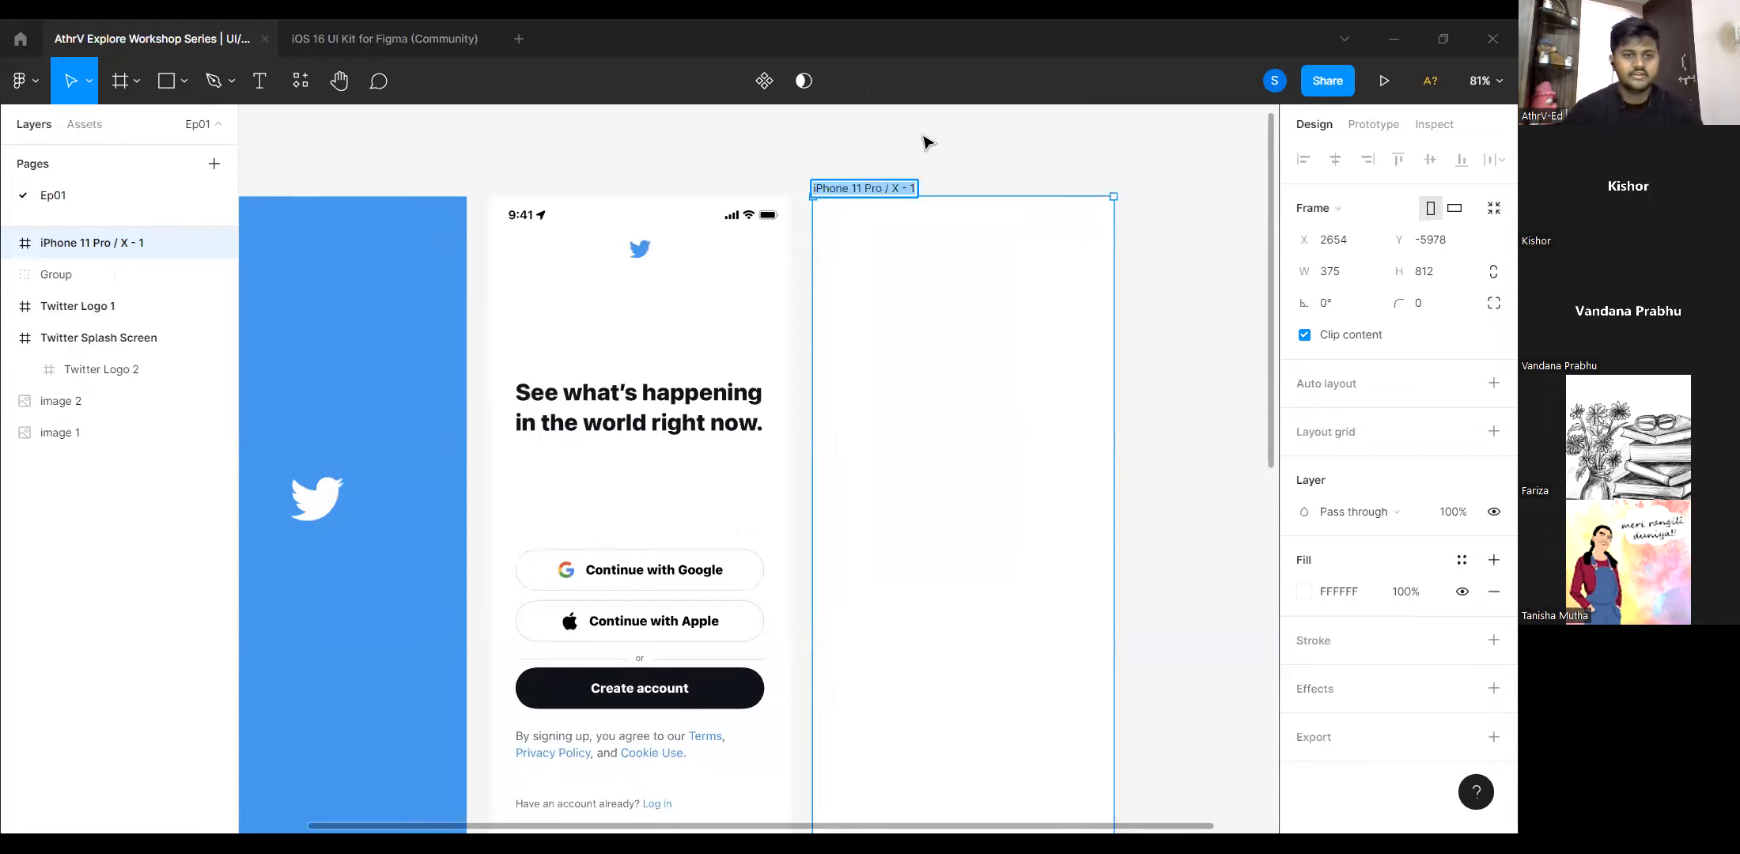
pyautogui.write('Twitter ')
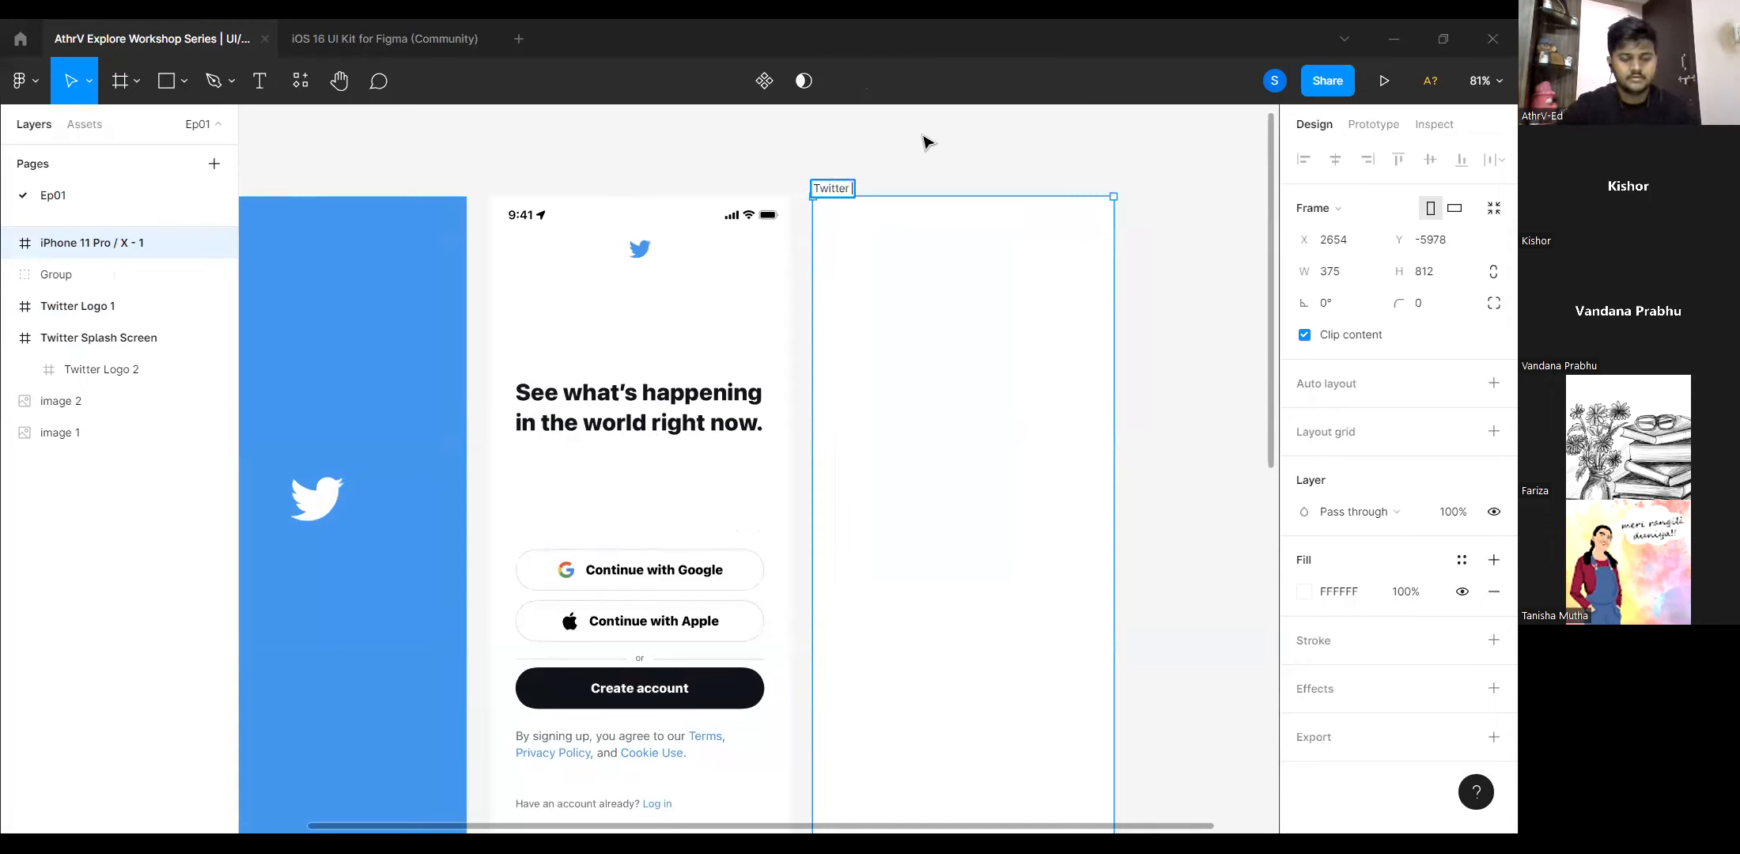
pyautogui.write('Sign Up')
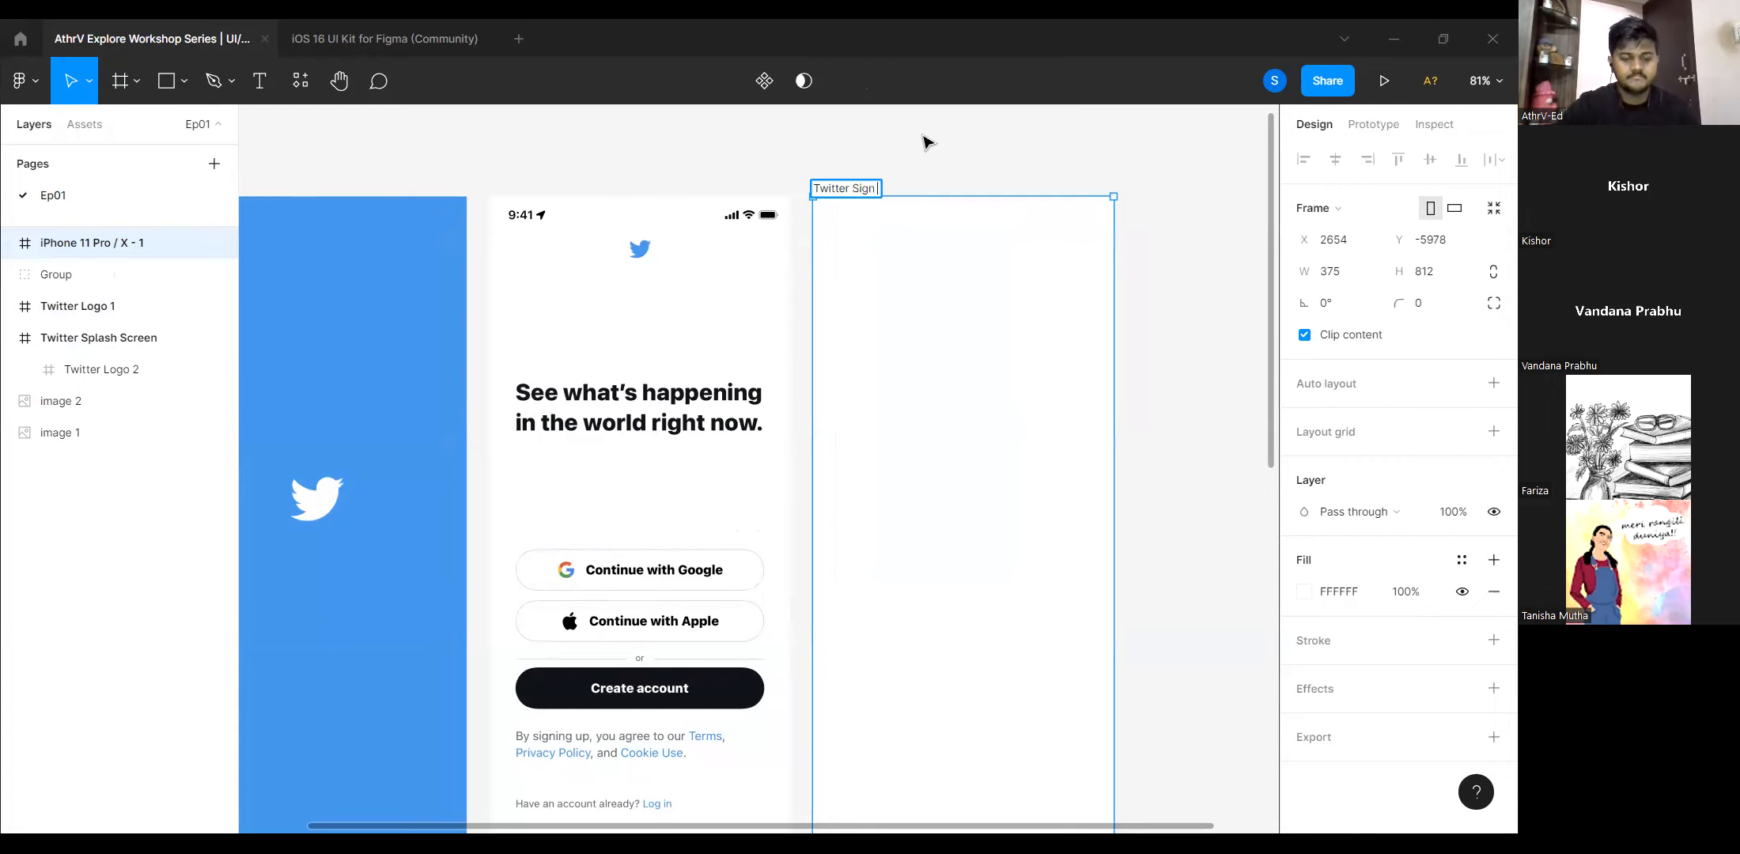
pyautogui.press('Return')
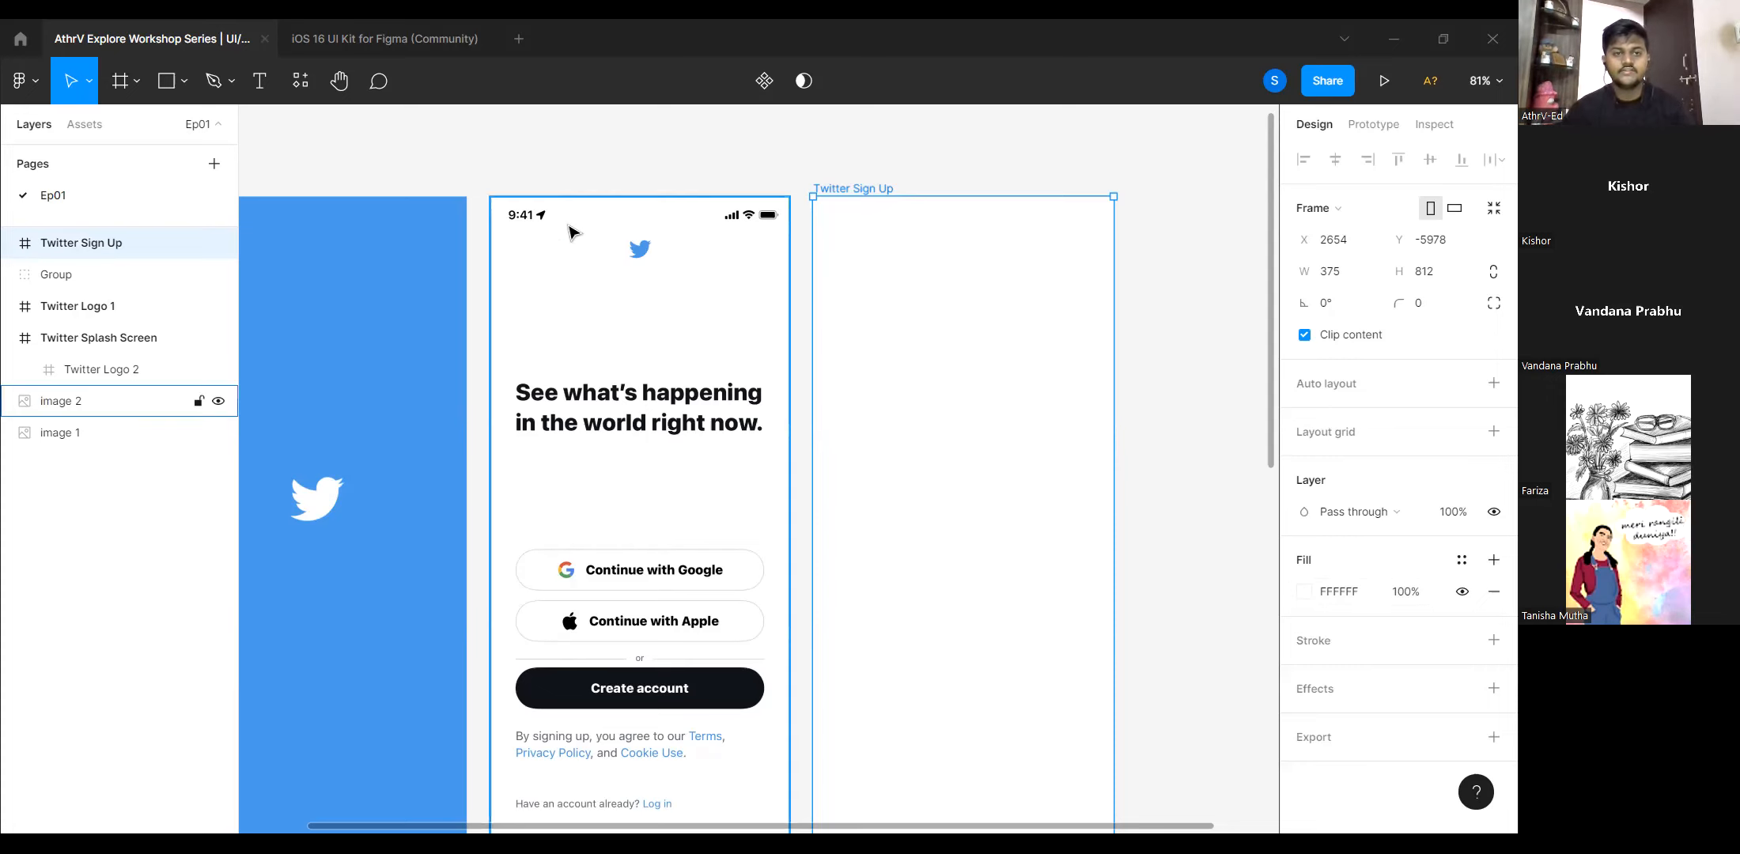
# Look over the iOS 16 UI Kit file and the Community search page, and return to the workshop design file.
pyautogui.scroll(3, 567, 228)
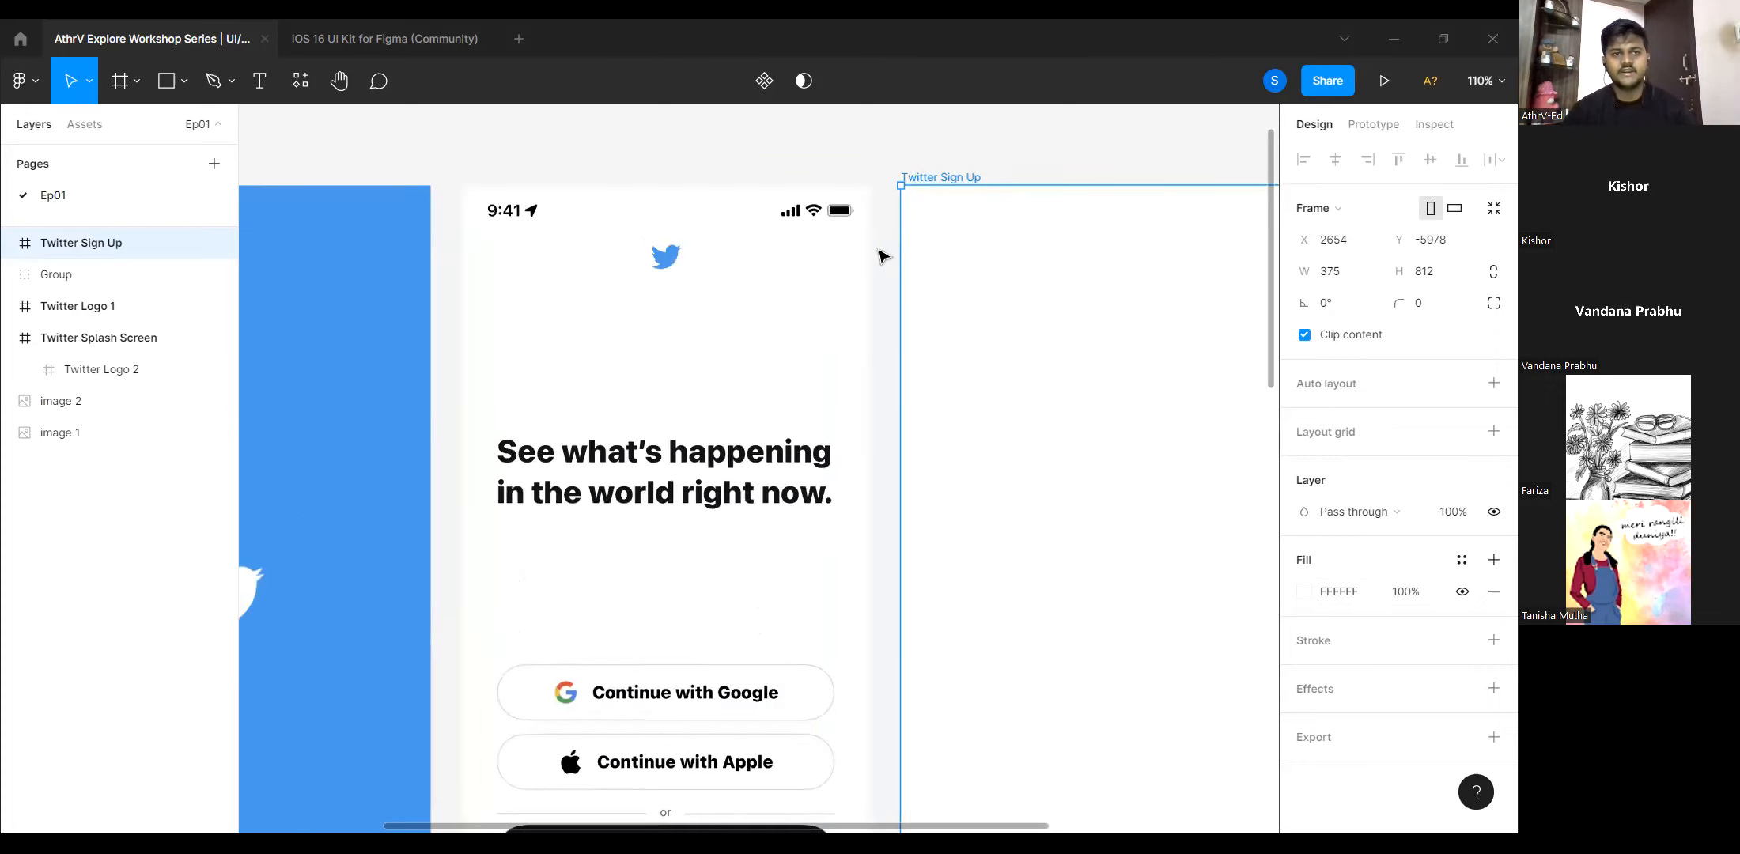
pyautogui.click(316, 38)
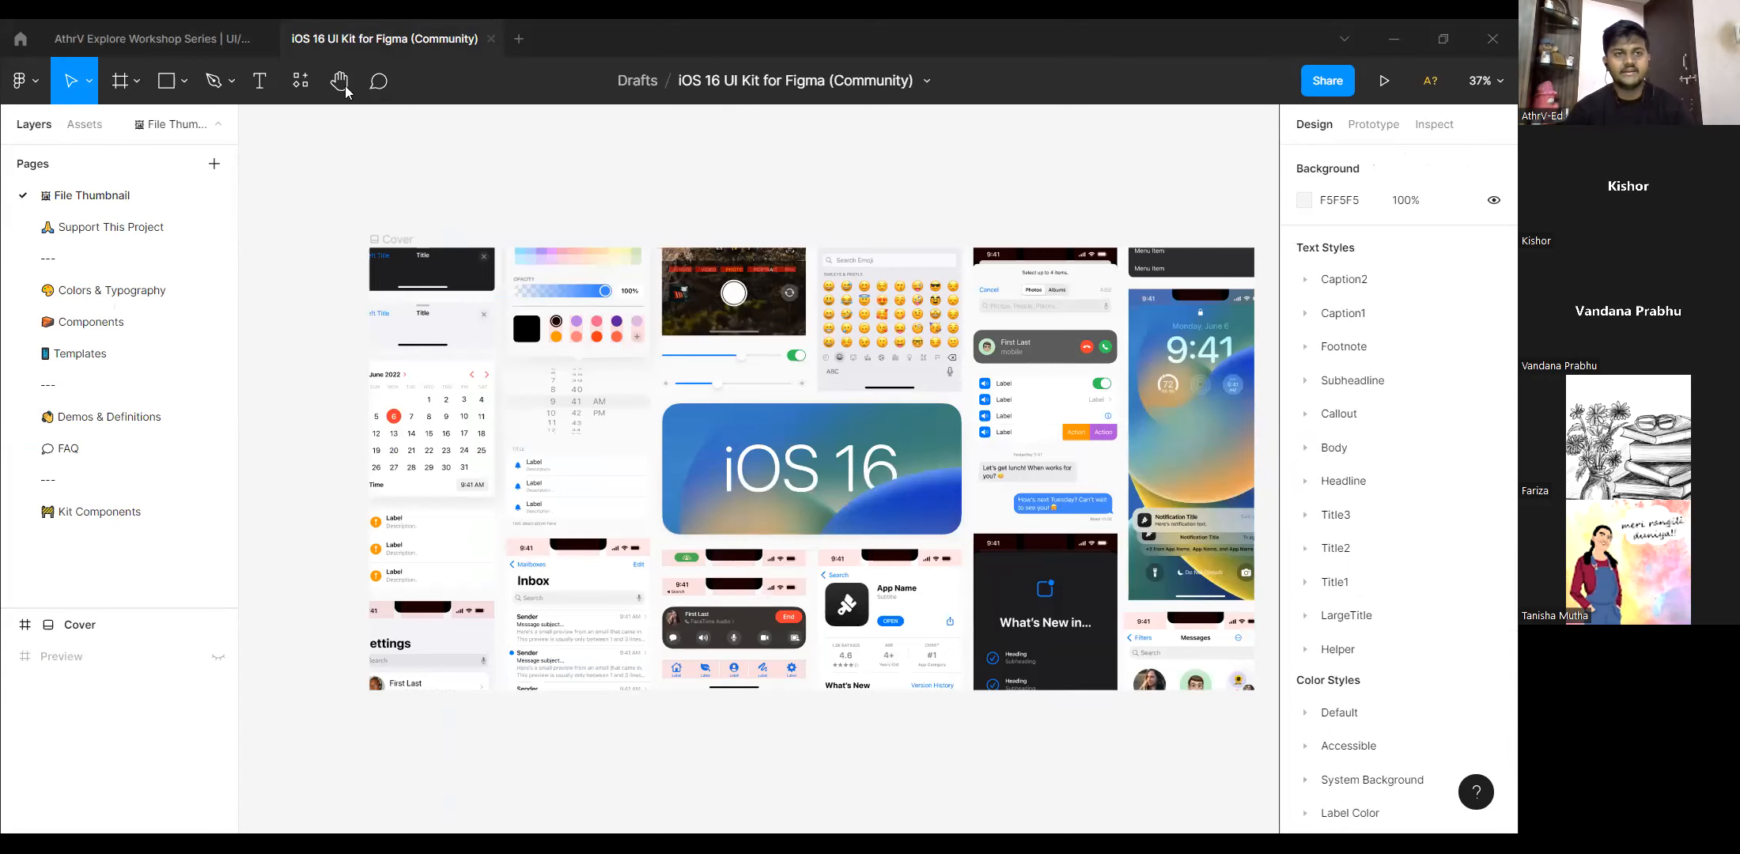
pyautogui.click(174, 34)
pyautogui.click(13, 46)
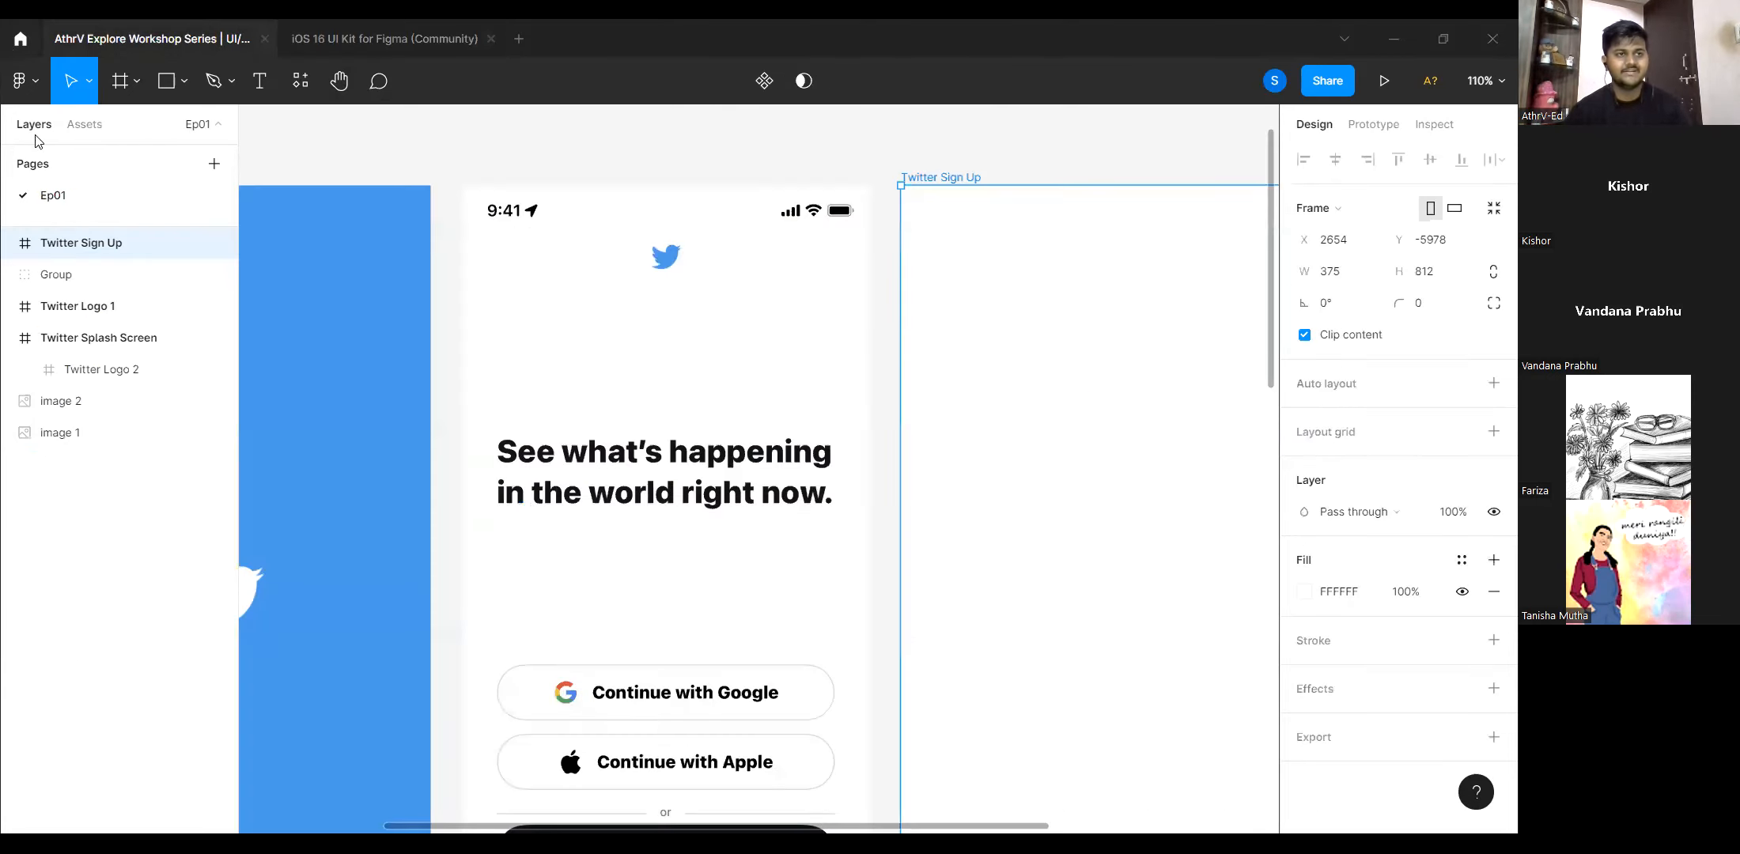
pyautogui.click(98, 204)
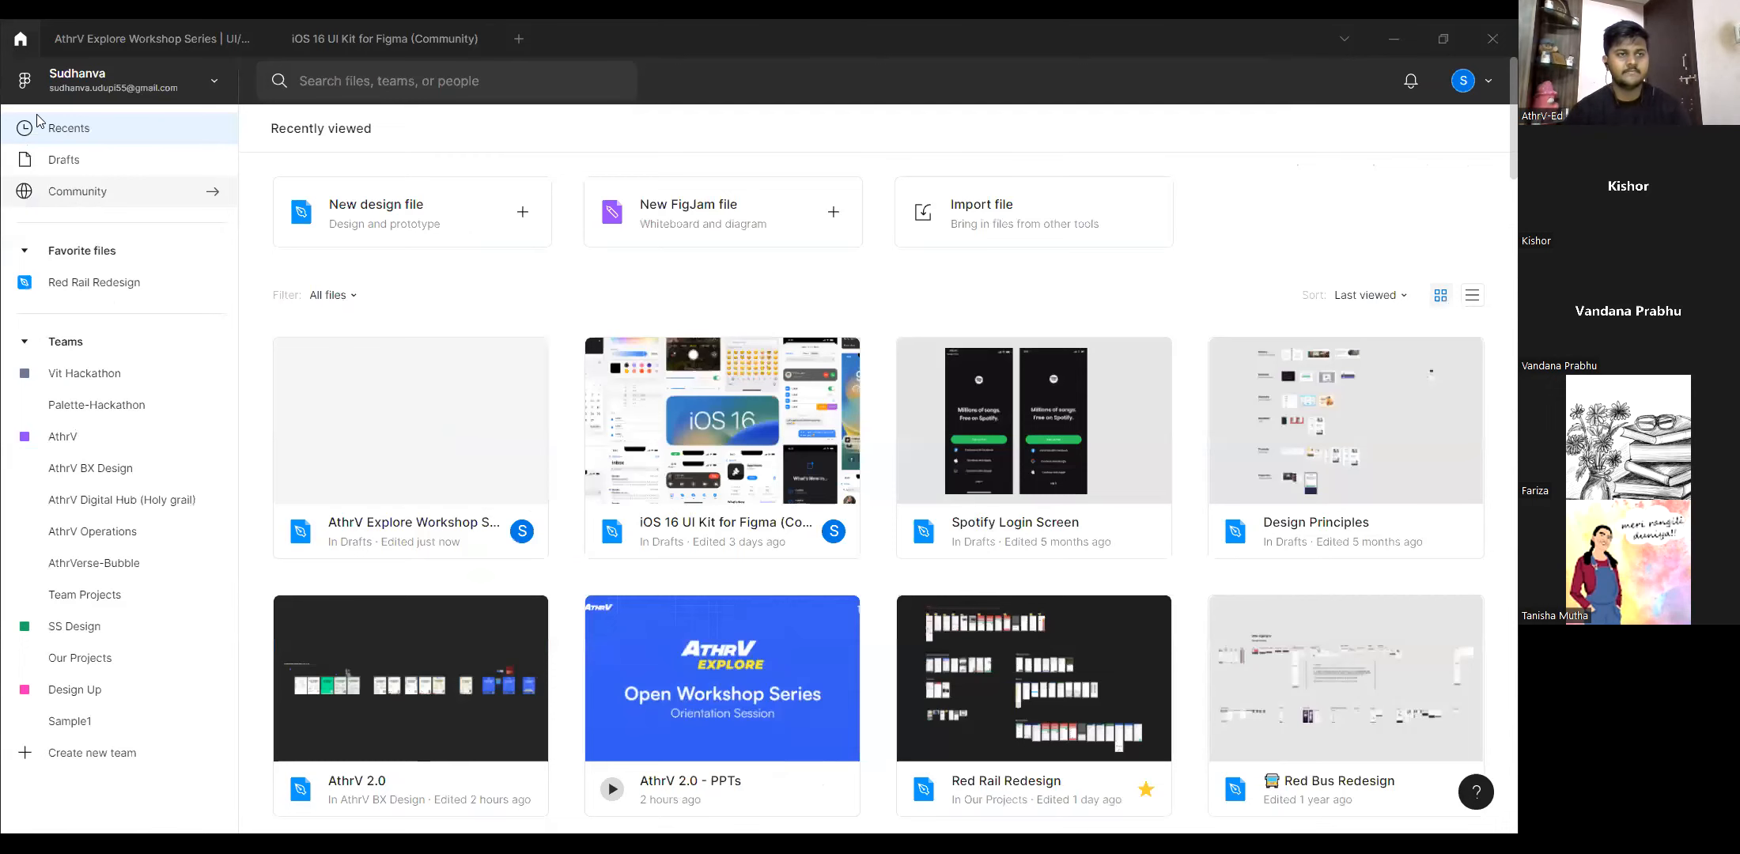
pyautogui.click(334, 84)
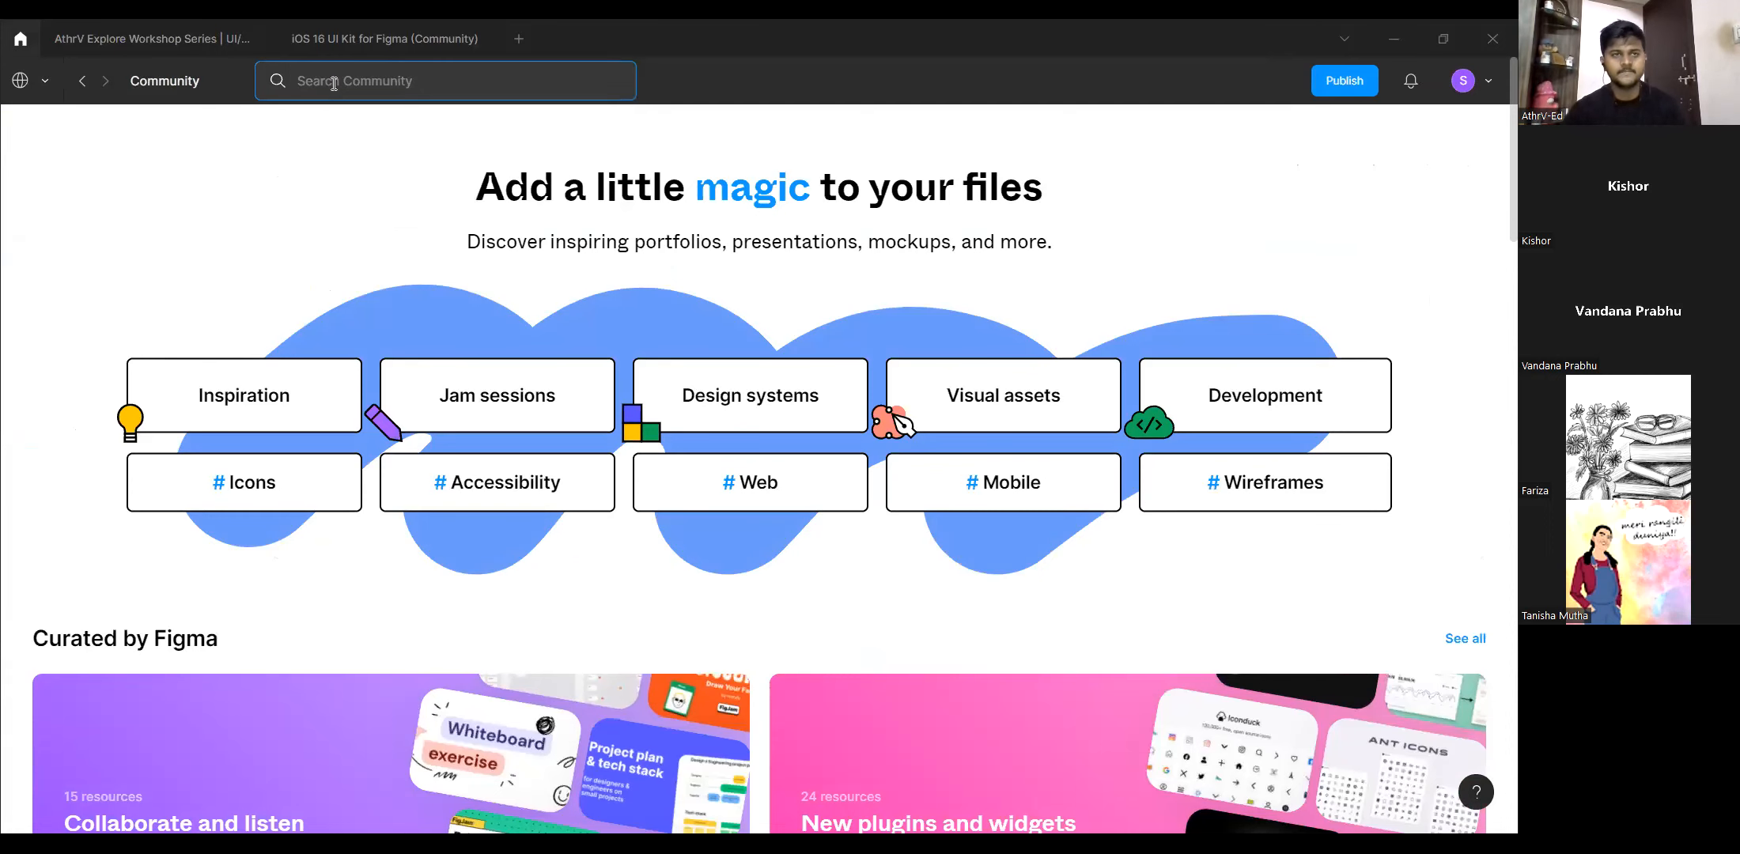
pyautogui.click(354, 35)
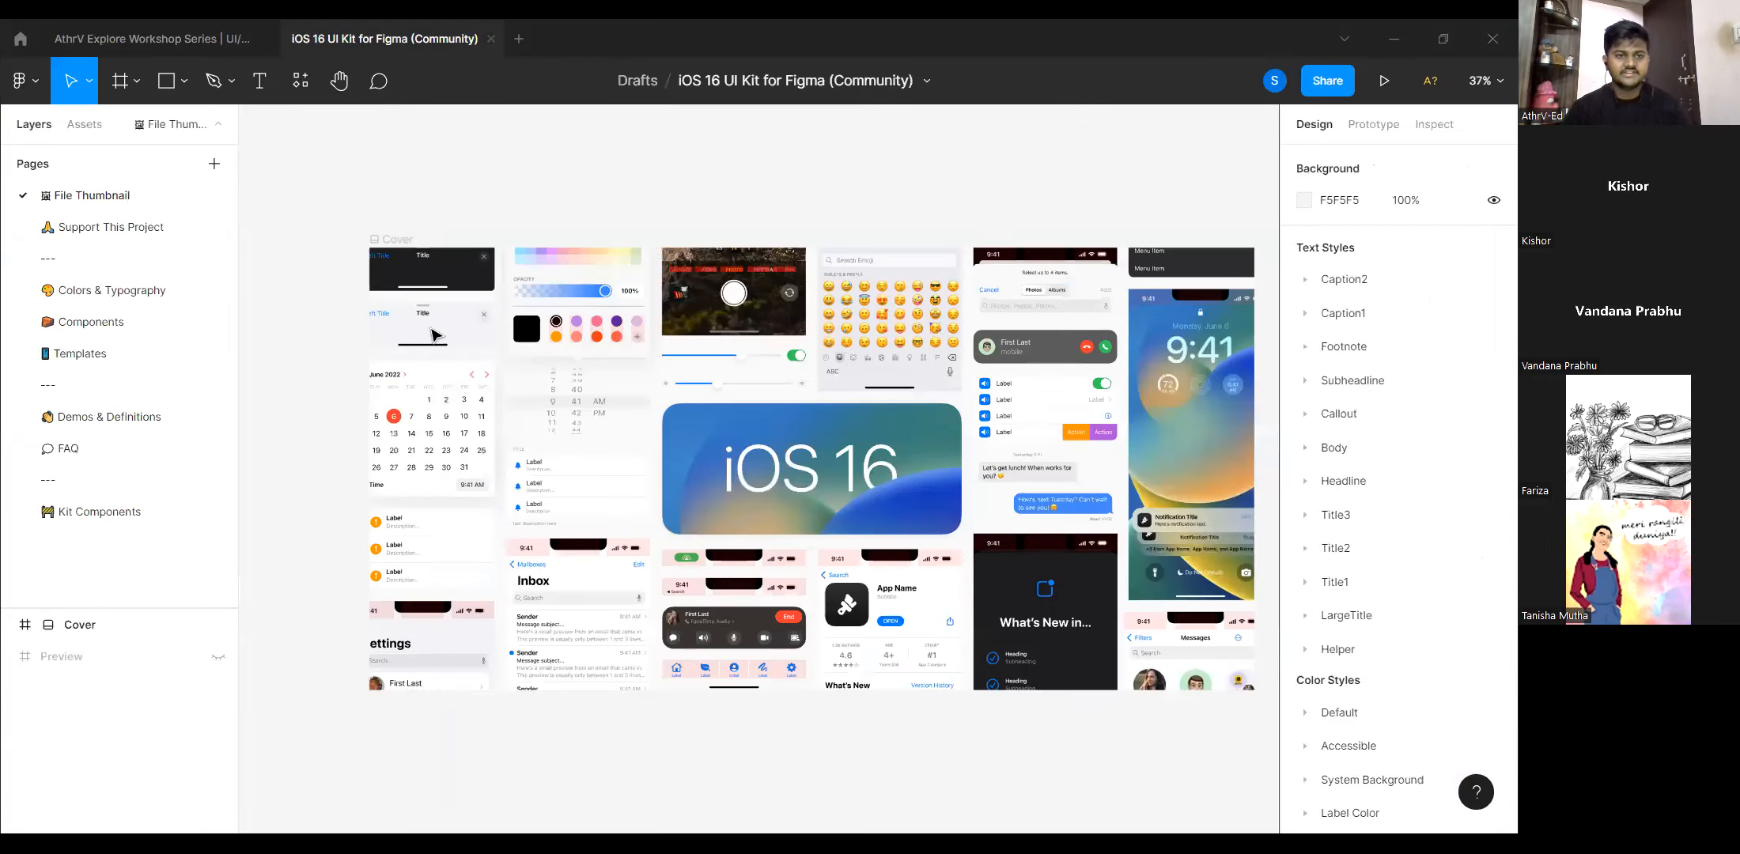
pyautogui.scroll(3, 431, 333)
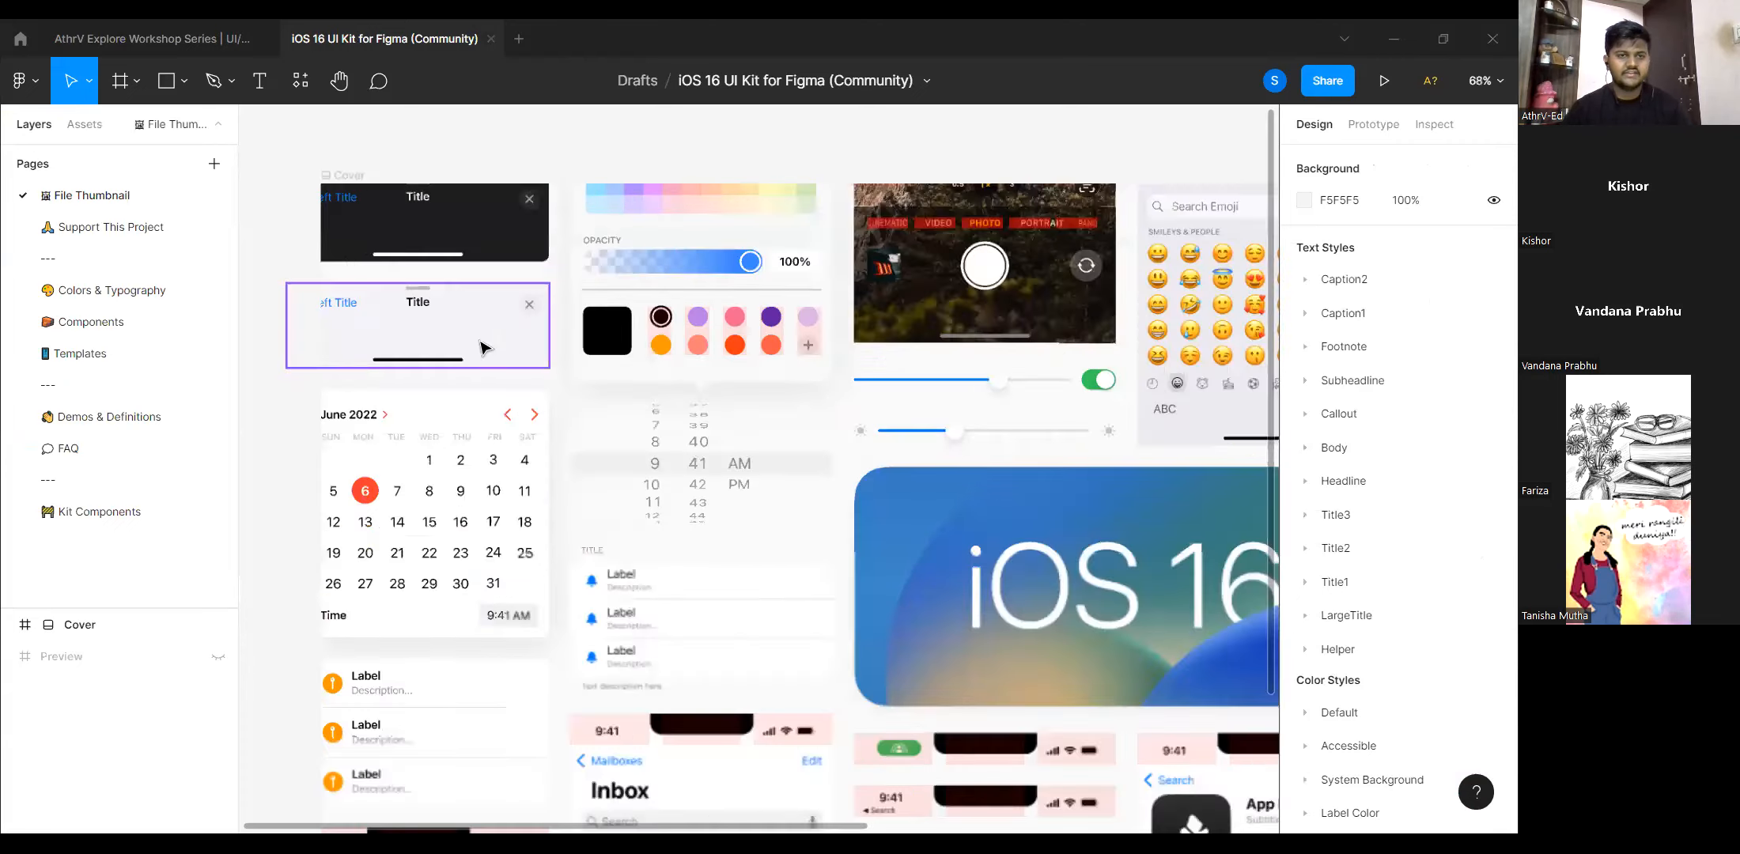
pyautogui.click(184, 36)
pyautogui.scroll(-2, 743, 278)
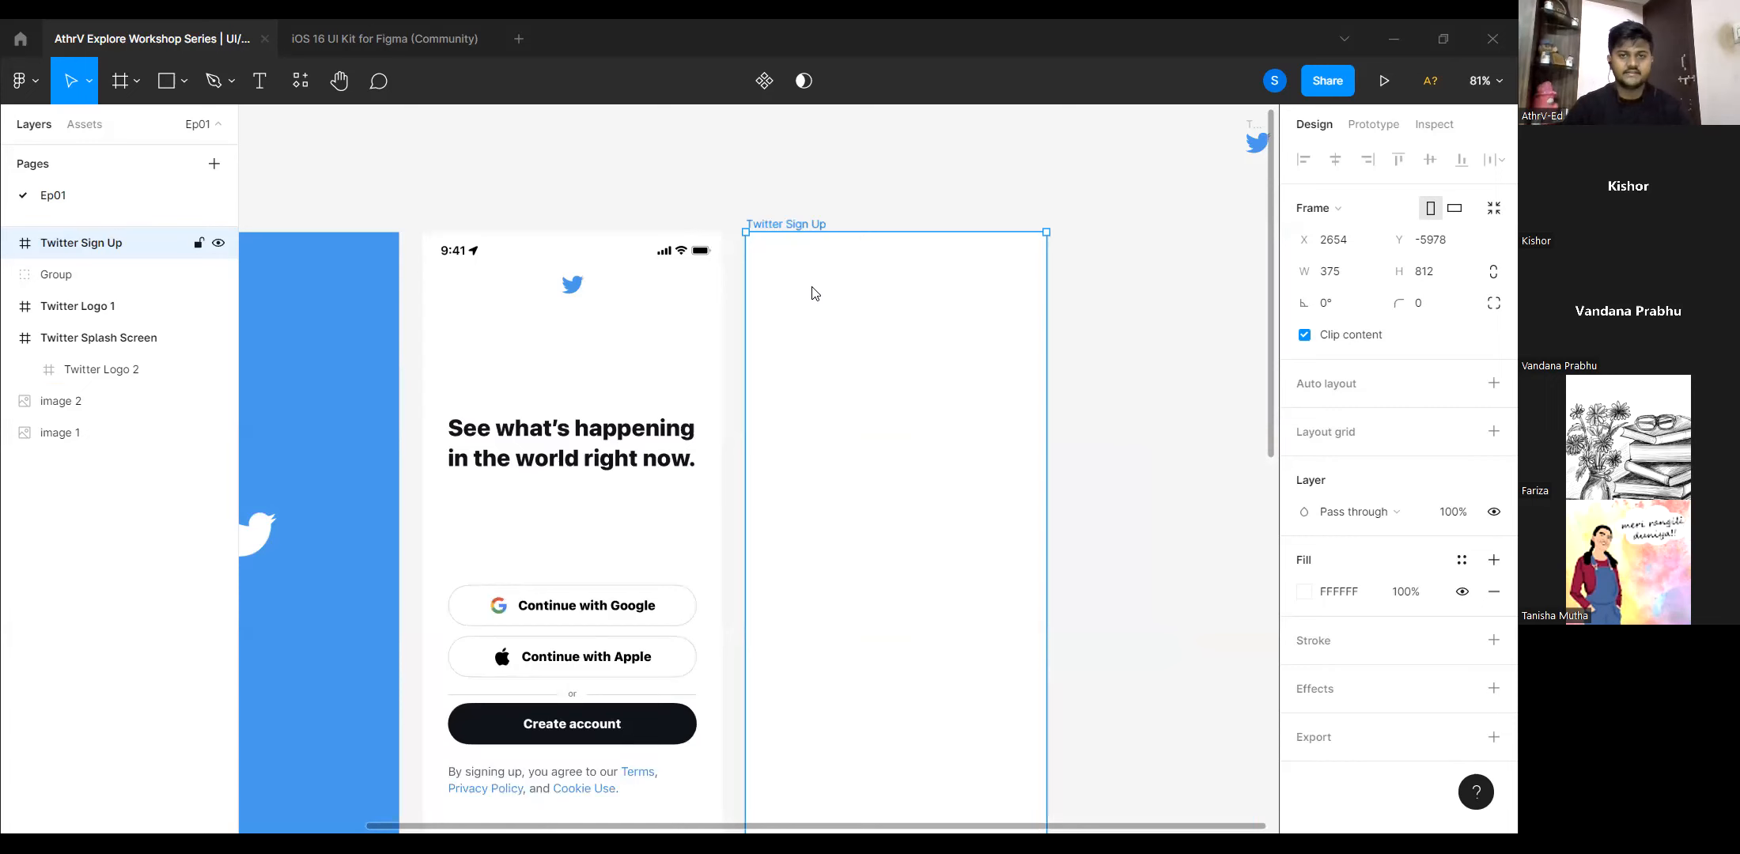
# Place the Status Bar SVG image in the Twitter Sign Up frame, fit it across the width and align it to the top edge.
pyautogui.hotkey('ctrl', 'shift', 'k')
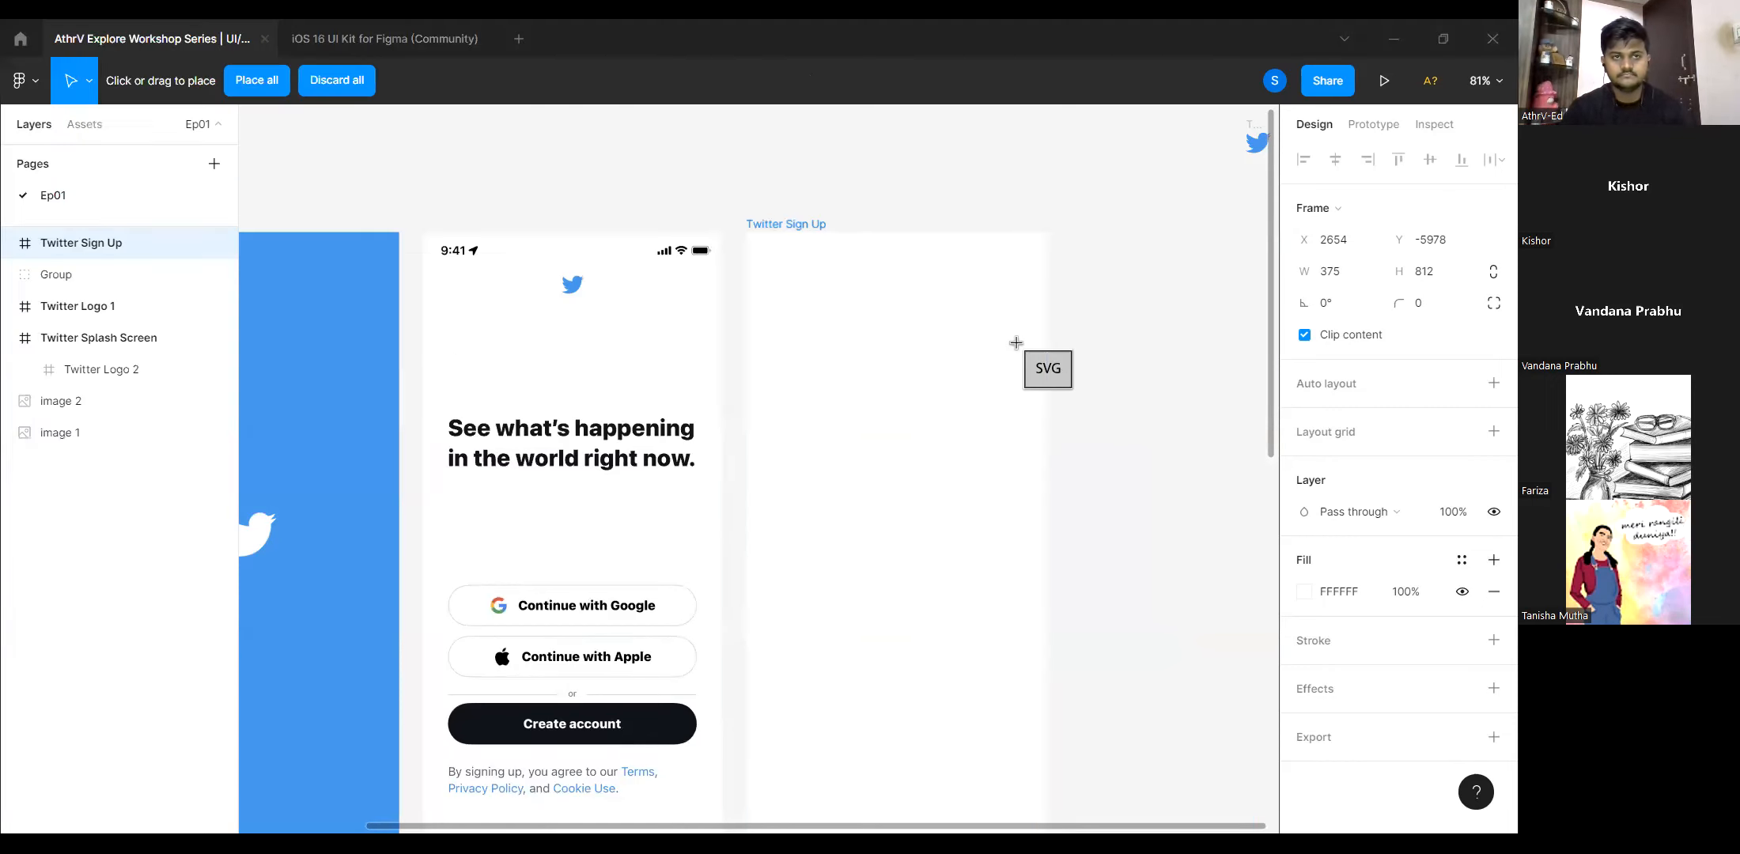
pyautogui.click(982, 325)
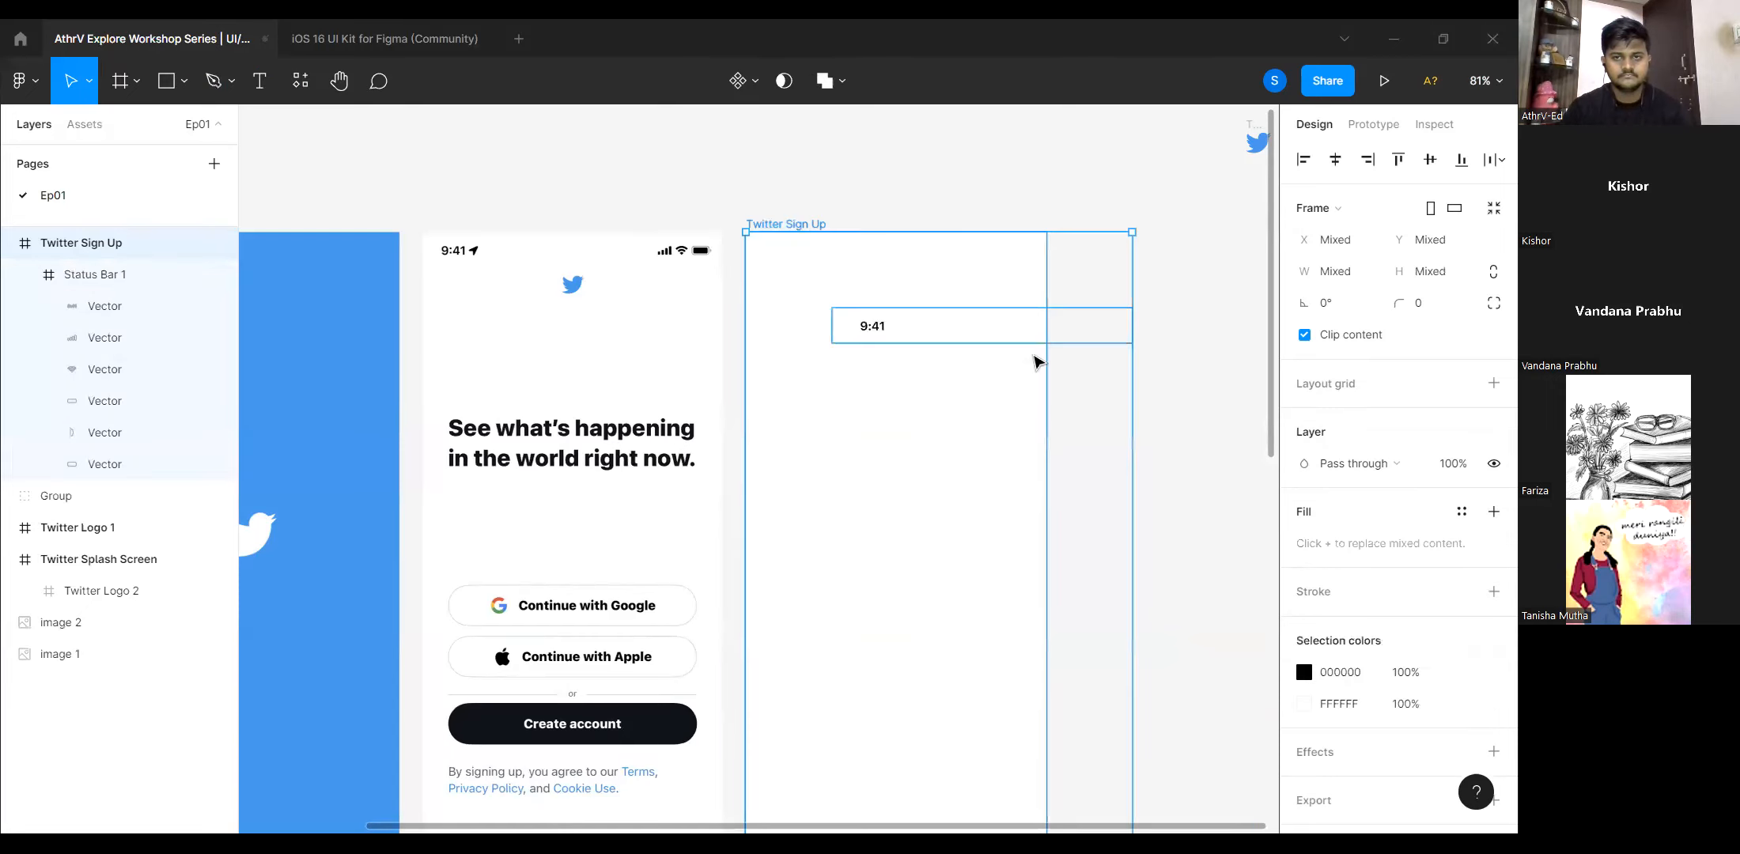
pyautogui.moveTo(964, 330); pyautogui.dragTo(880, 323)
pyautogui.hotkey('ctrl', 'z')
pyautogui.click(887, 326)
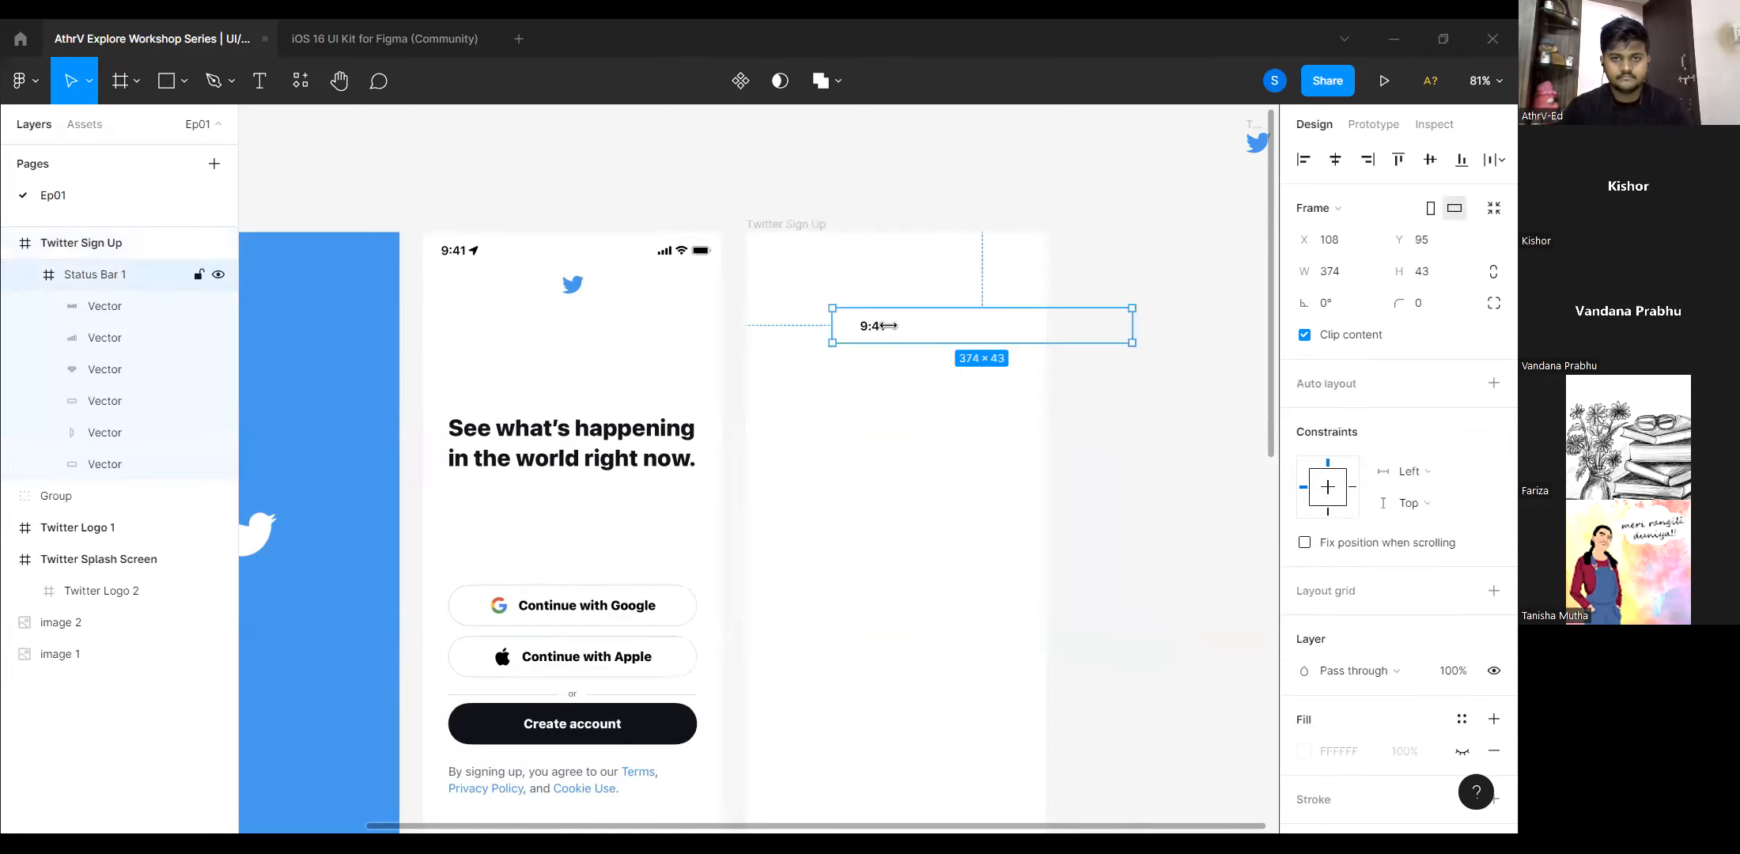
pyautogui.moveTo(950, 332); pyautogui.dragTo(890, 289)
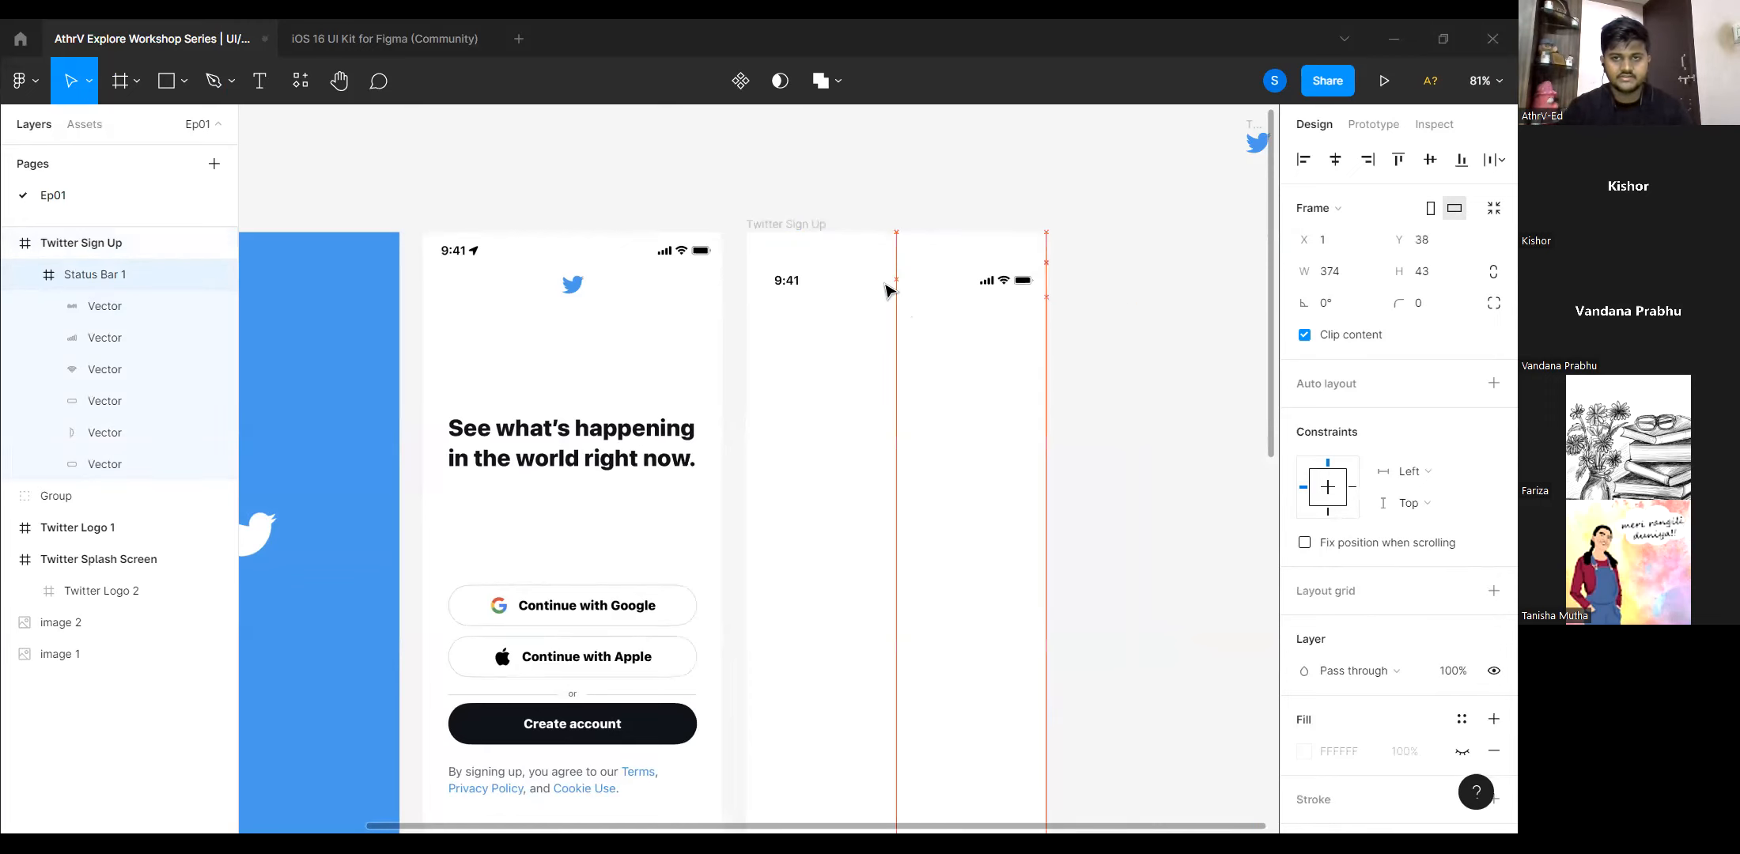
pyautogui.click(1399, 161)
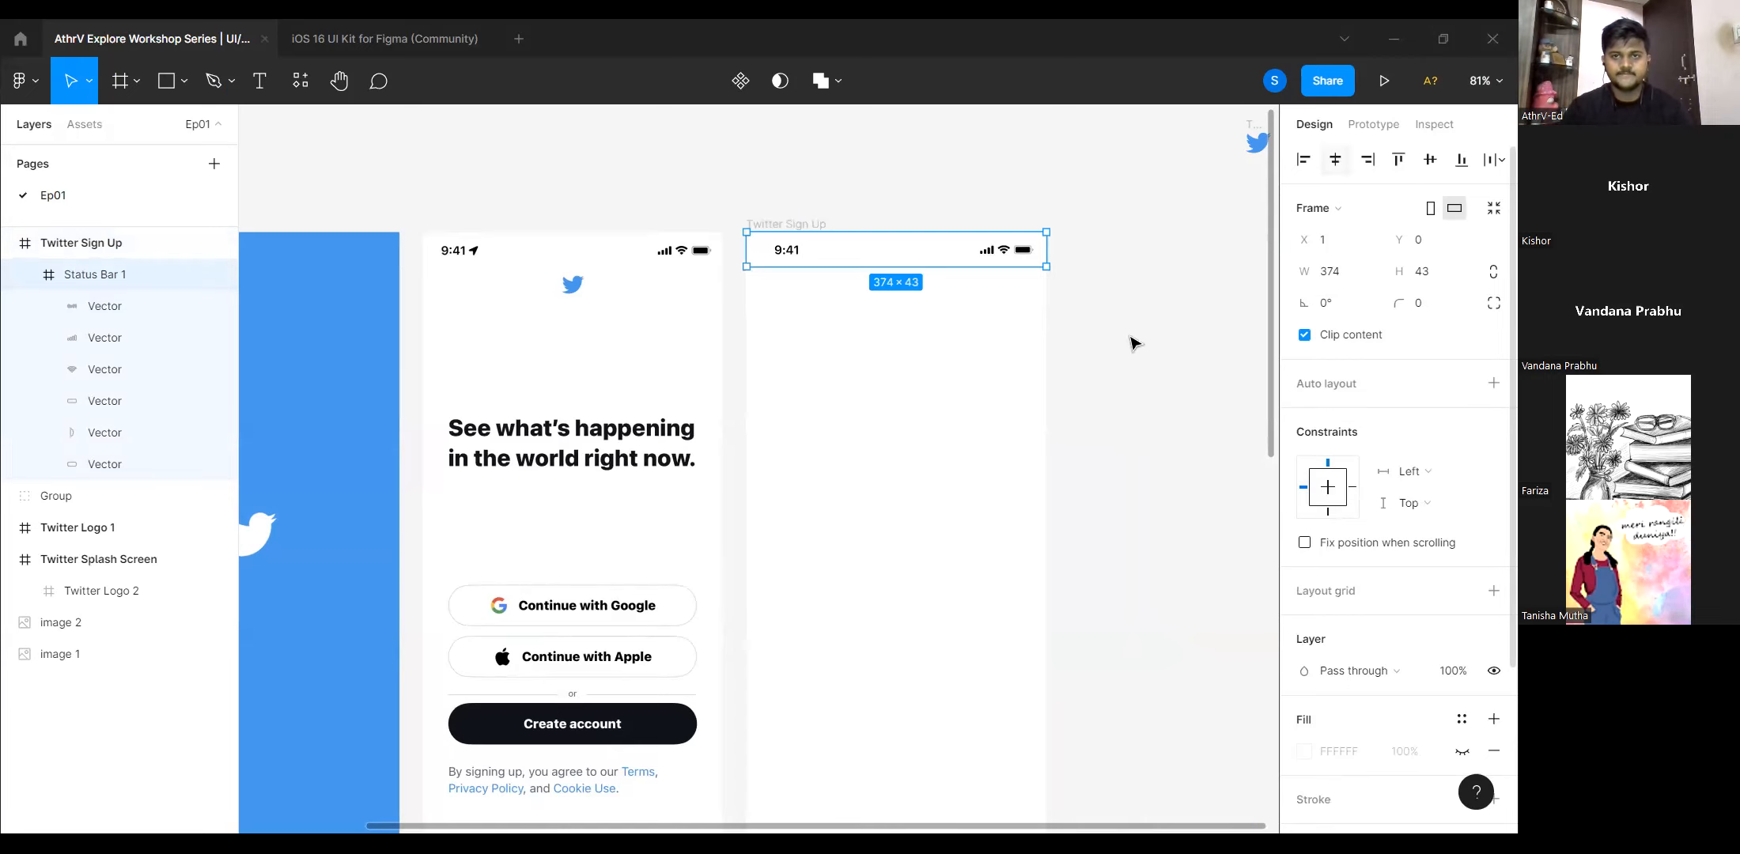
pyautogui.click(1098, 420)
# Try to move the Twitter Logo 1 frame into the Twitter Sign Up frame.
pyautogui.scroll(-1, 1109, 331)
pyautogui.scroll(-1, 1109, 331)
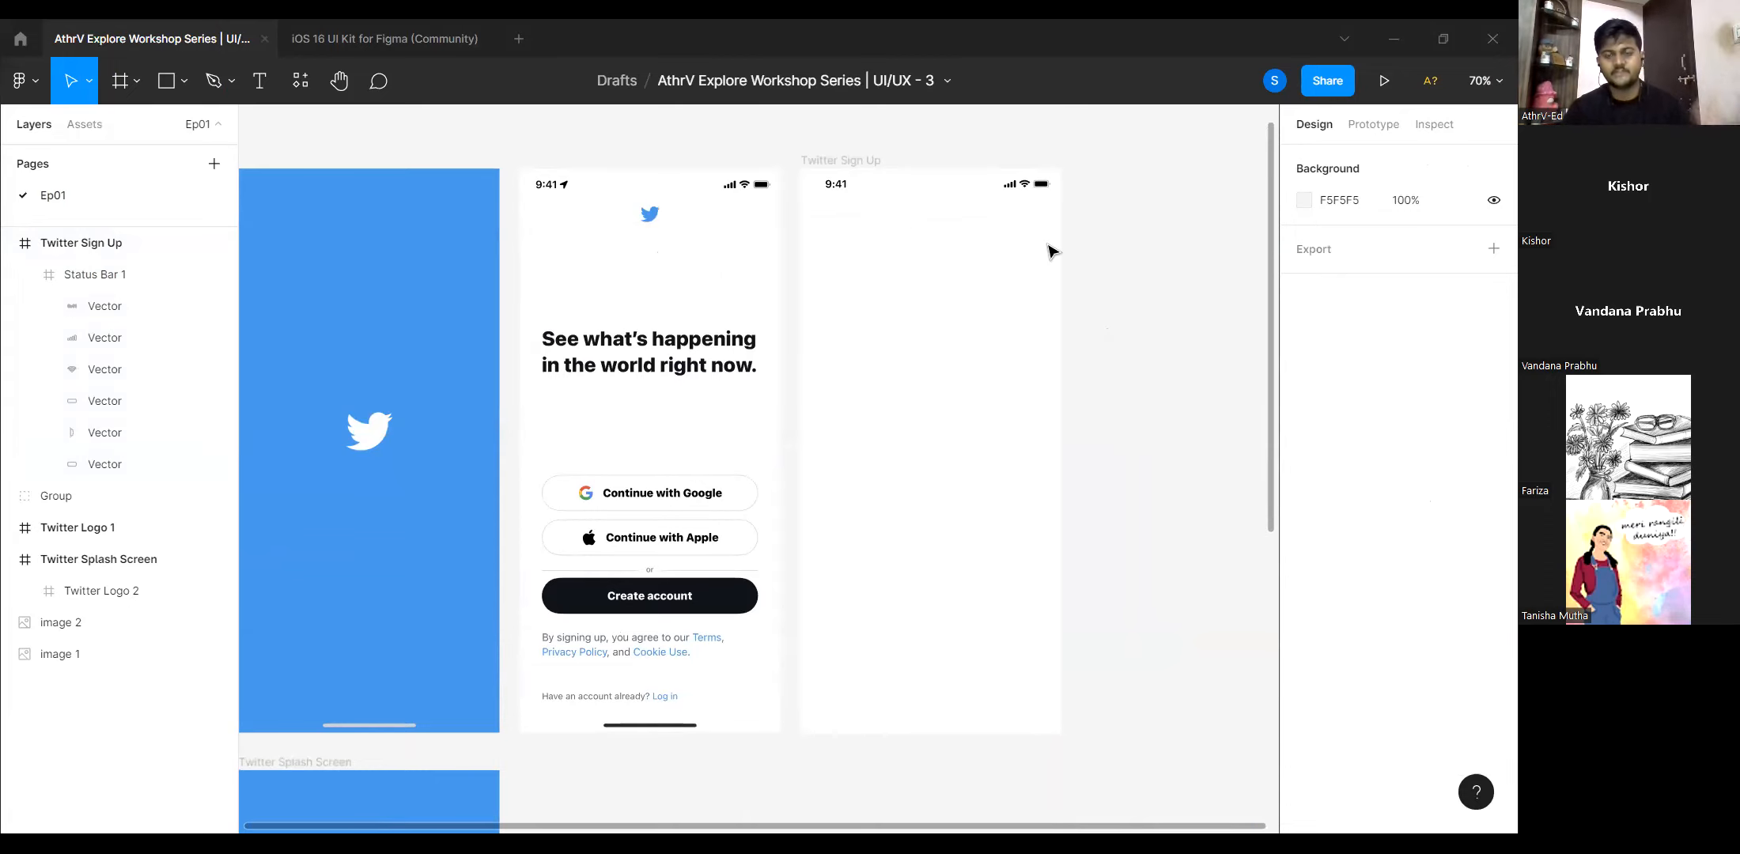
pyautogui.moveTo(1117, 297); pyautogui.dragTo(952, 422)
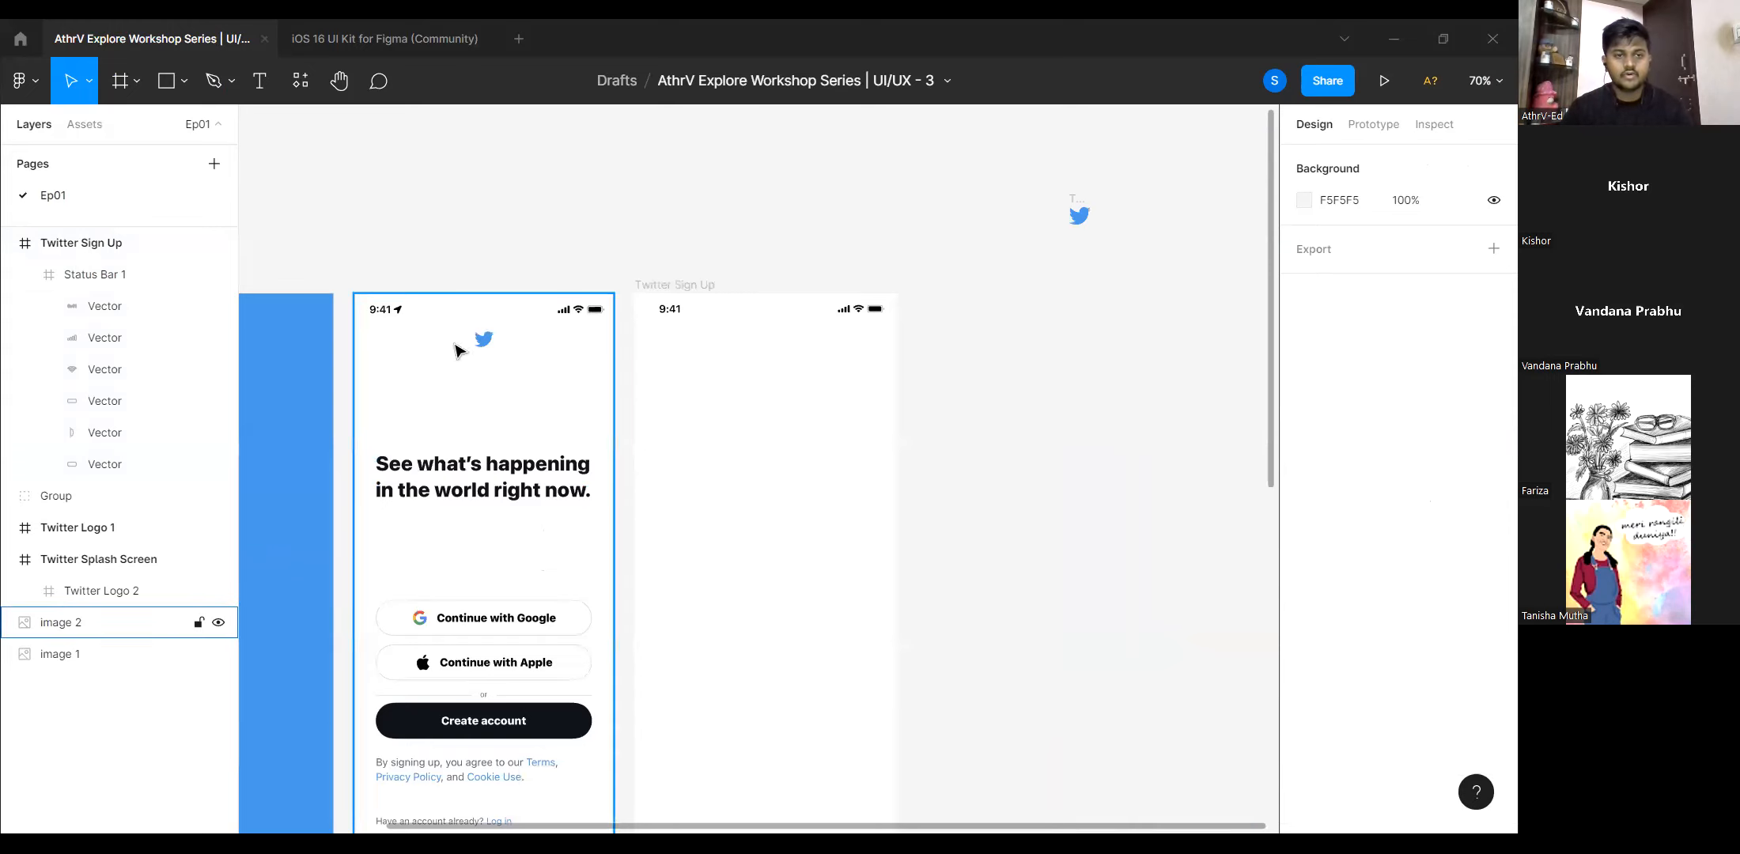
pyautogui.scroll(2, 484, 339)
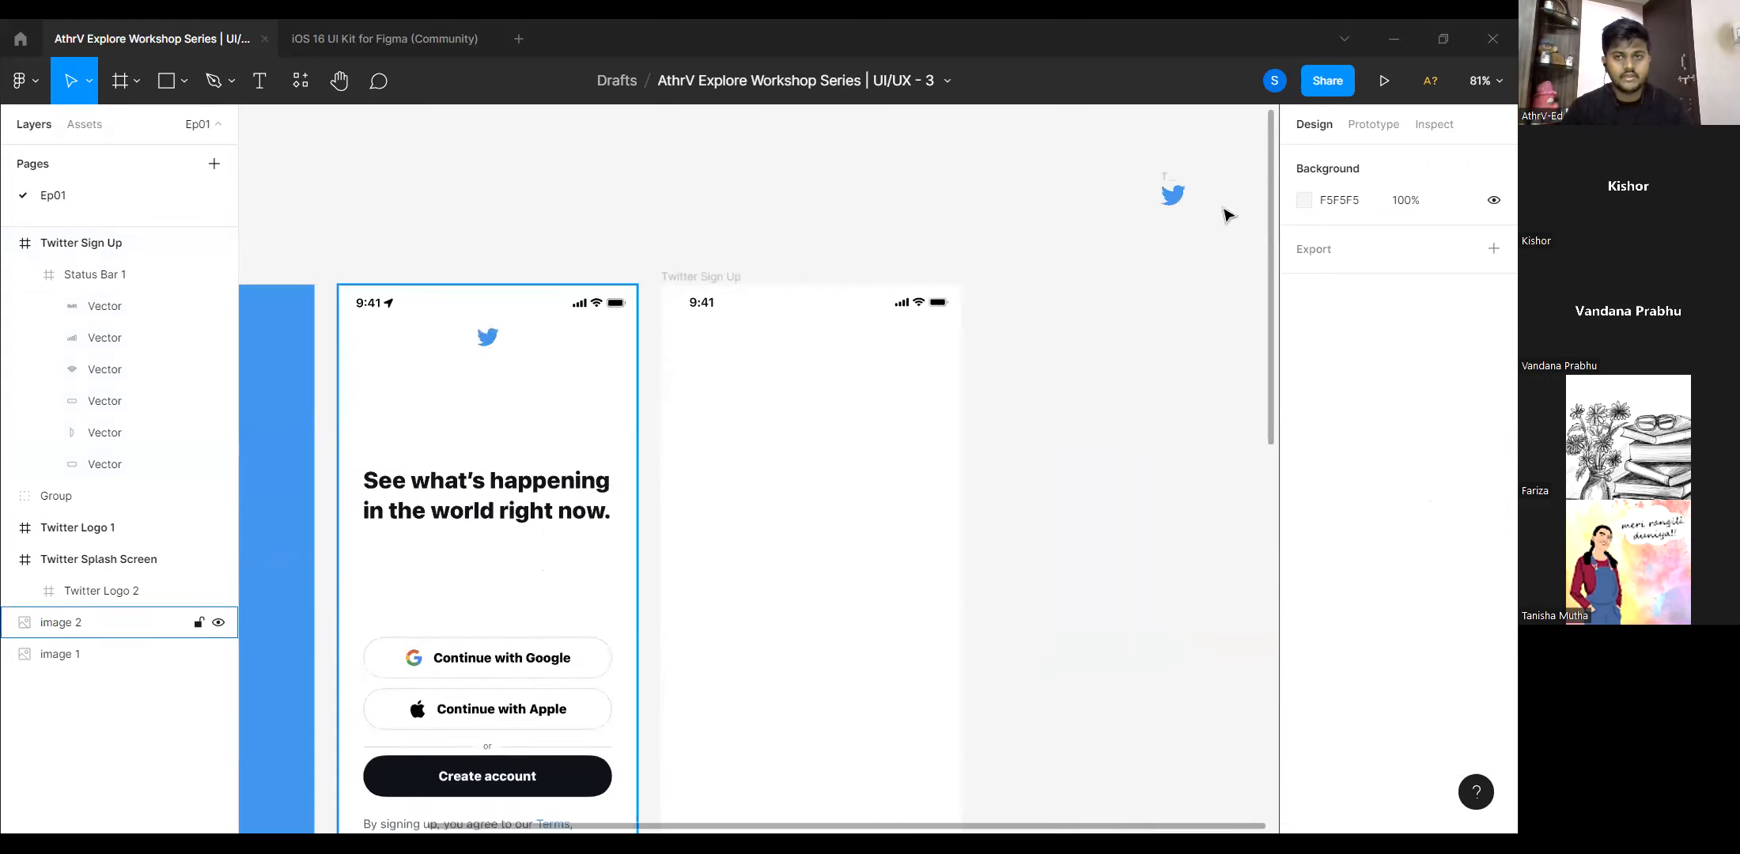
pyautogui.moveTo(1074, 341); pyautogui.dragTo(797, 367)
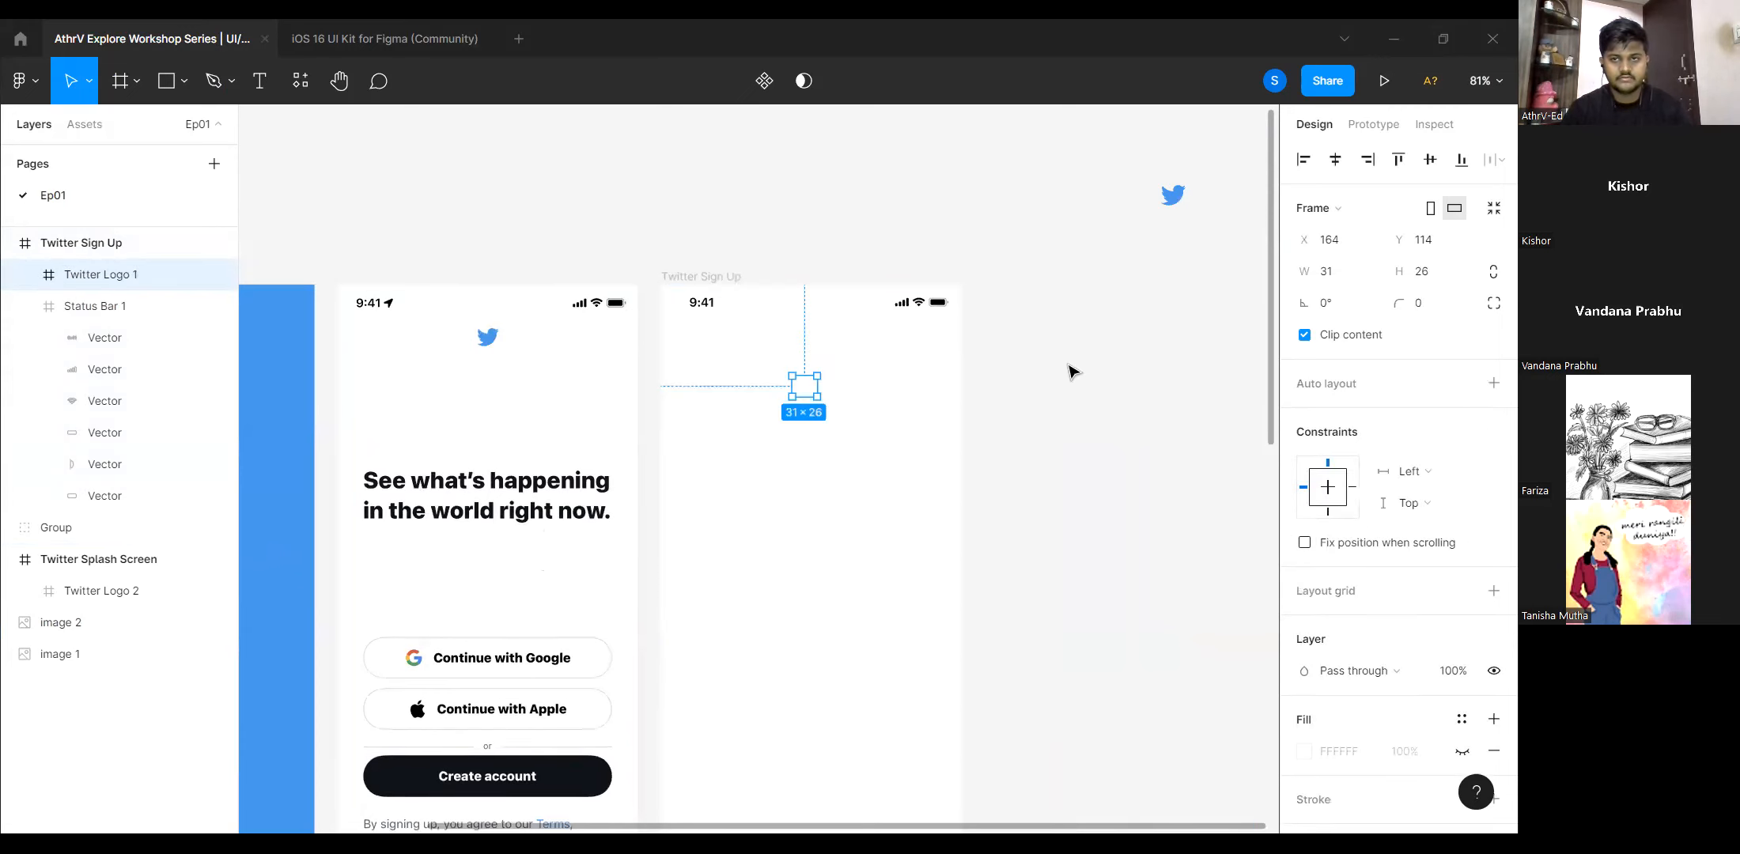
pyautogui.hotkey('ctrl', 'z')
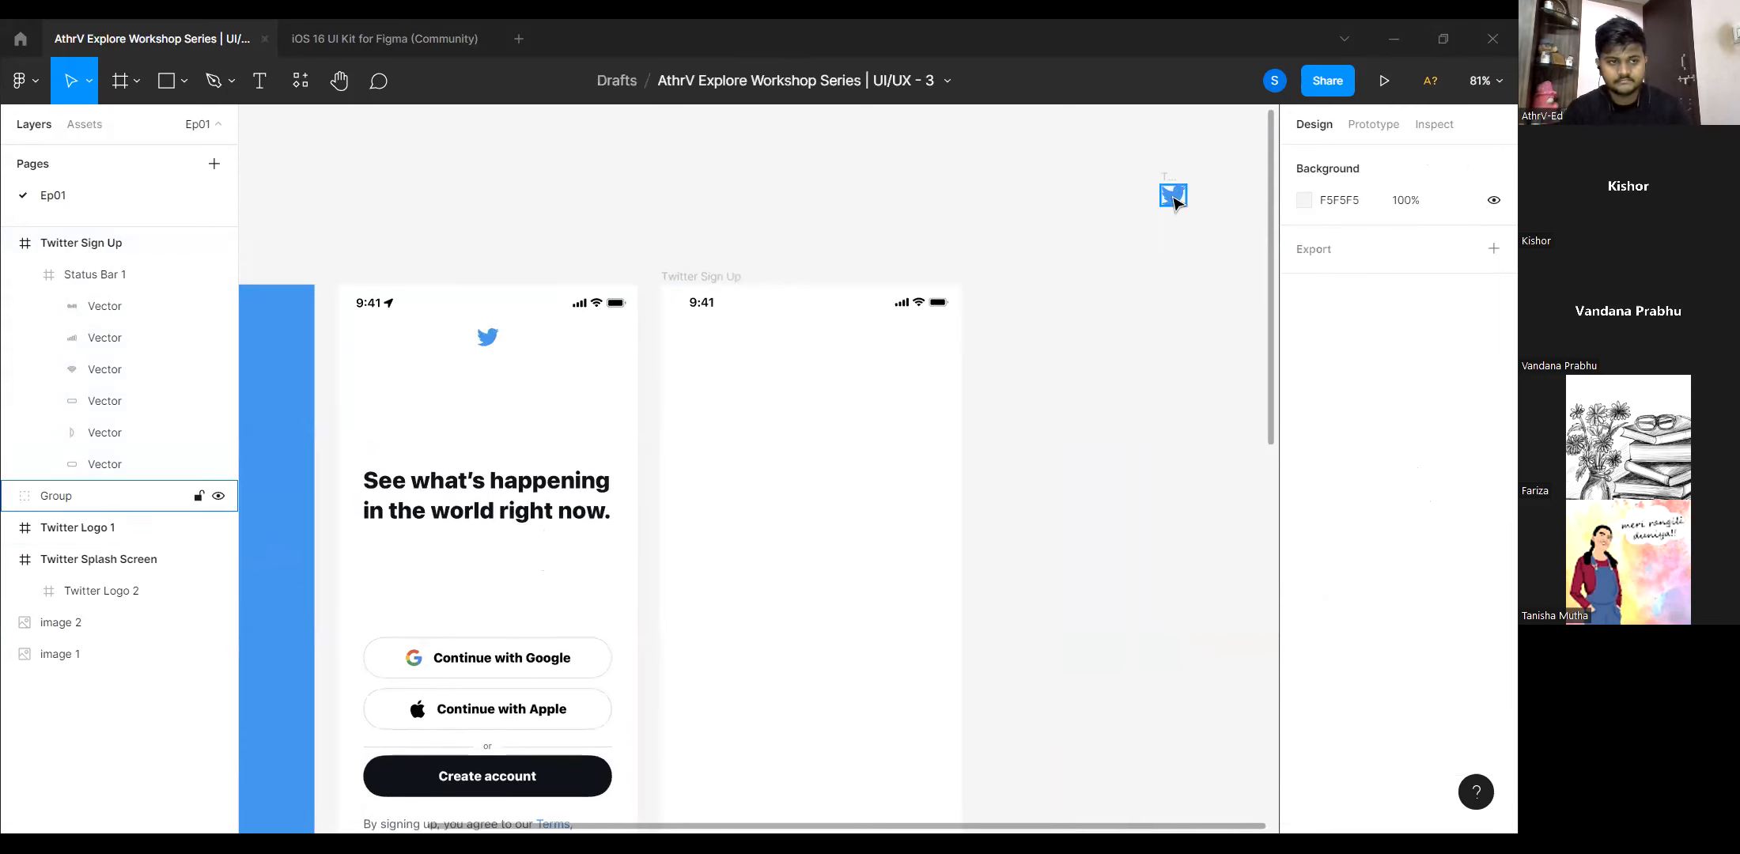
# Move the blue Twitter logo group into the Twitter Sign Up frame, just below the status bar at about X 172, Y 60.
pyautogui.click(1174, 197)
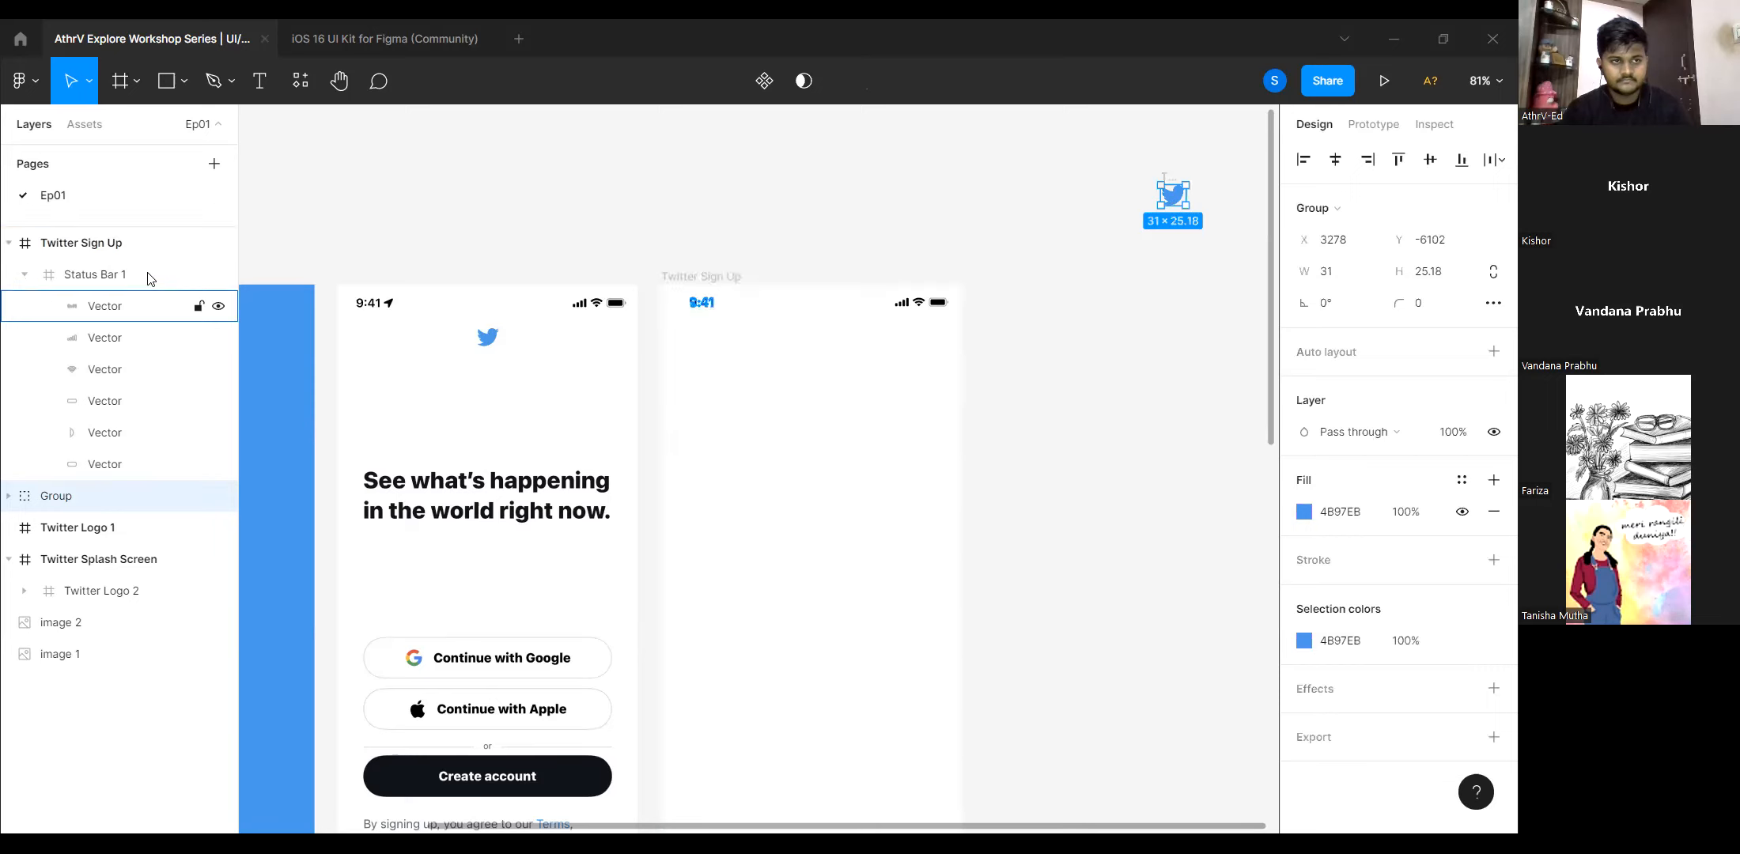
pyautogui.doubleClick(1174, 203)
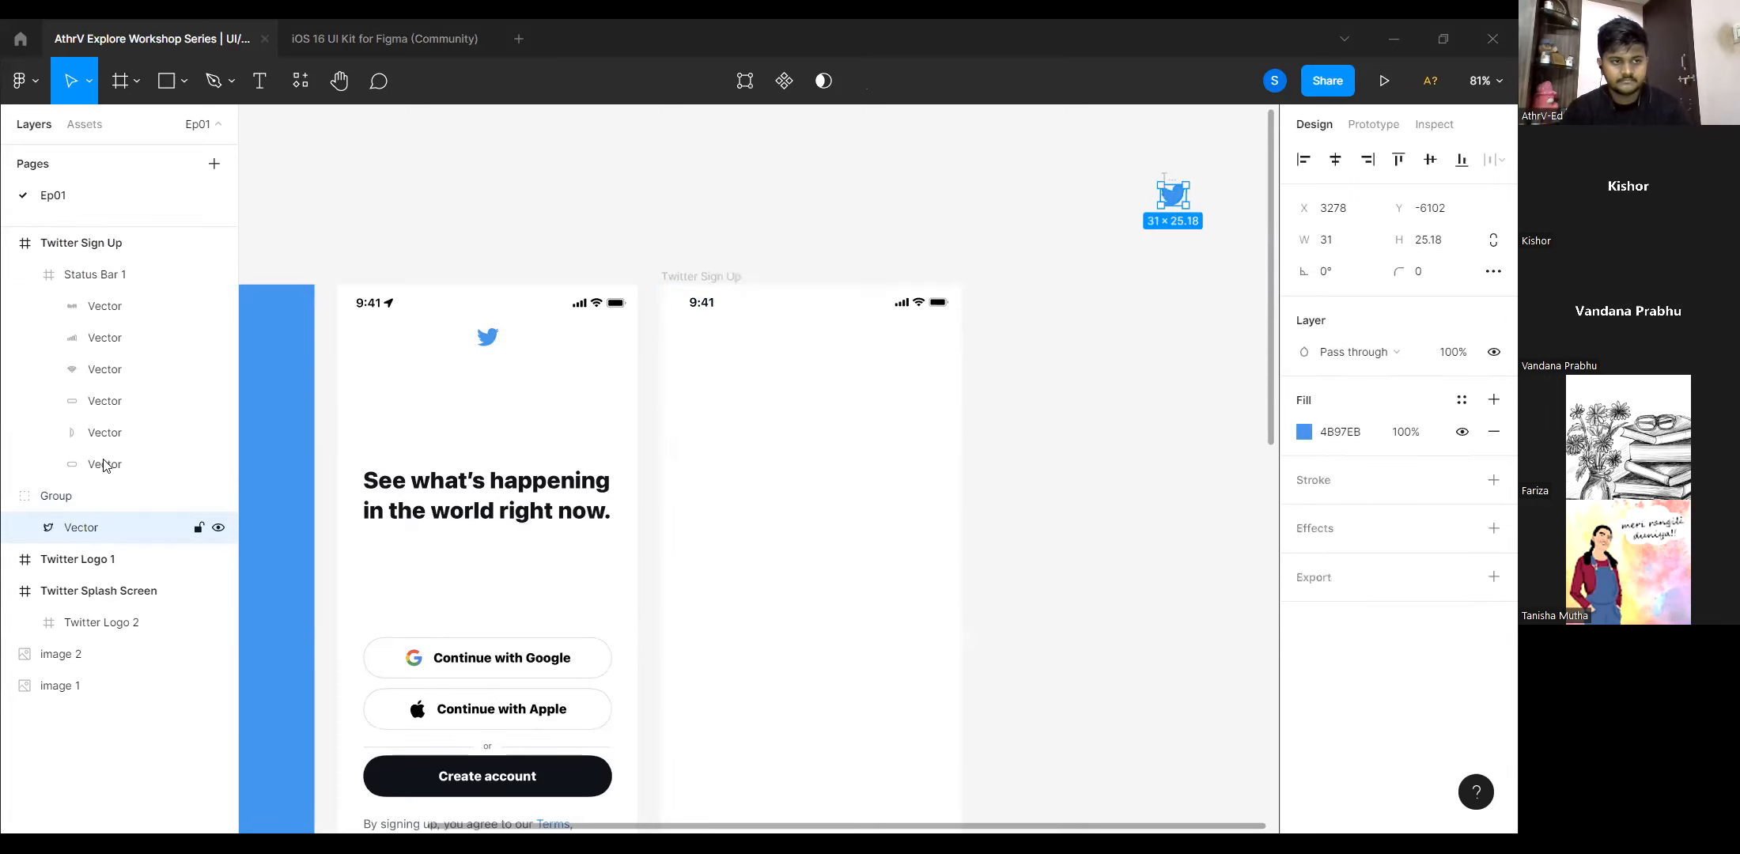
pyautogui.click(94, 505)
pyautogui.moveTo(1176, 195); pyautogui.dragTo(813, 339)
# Examine the size and position of the blue logo in the sign-up reference image against the placed logo group.
pyautogui.scroll(2, 807, 327)
pyautogui.scroll(1, 807, 328)
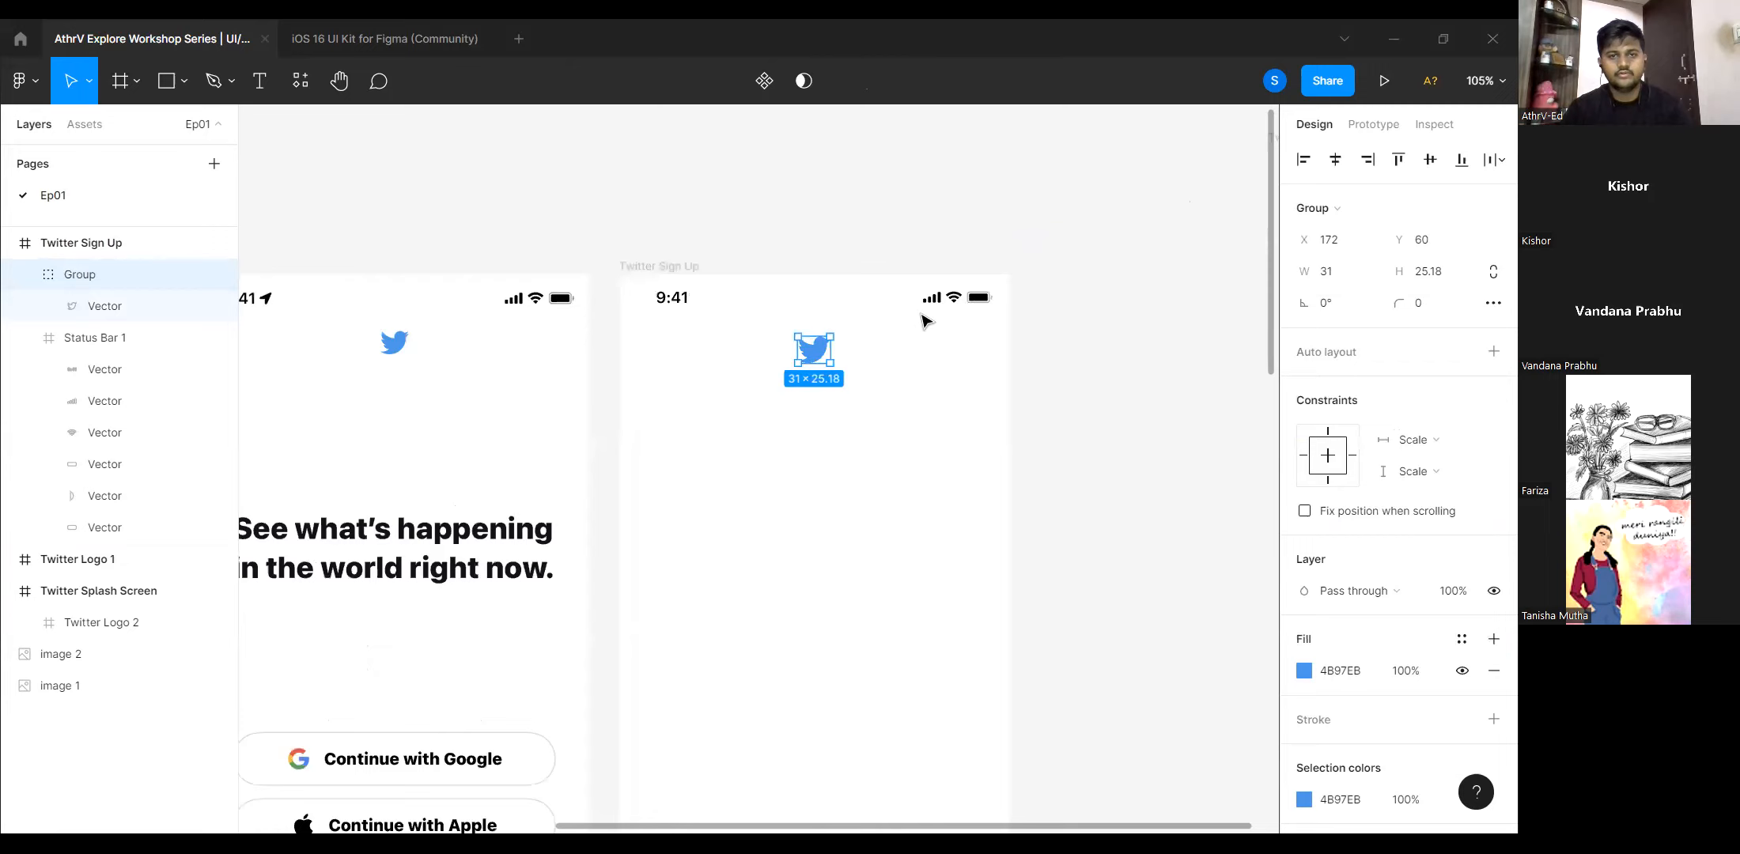
pyautogui.hscroll(-2, 564, 369)
pyautogui.scroll(3, 533, 313)
pyautogui.scroll(3, 534, 301)
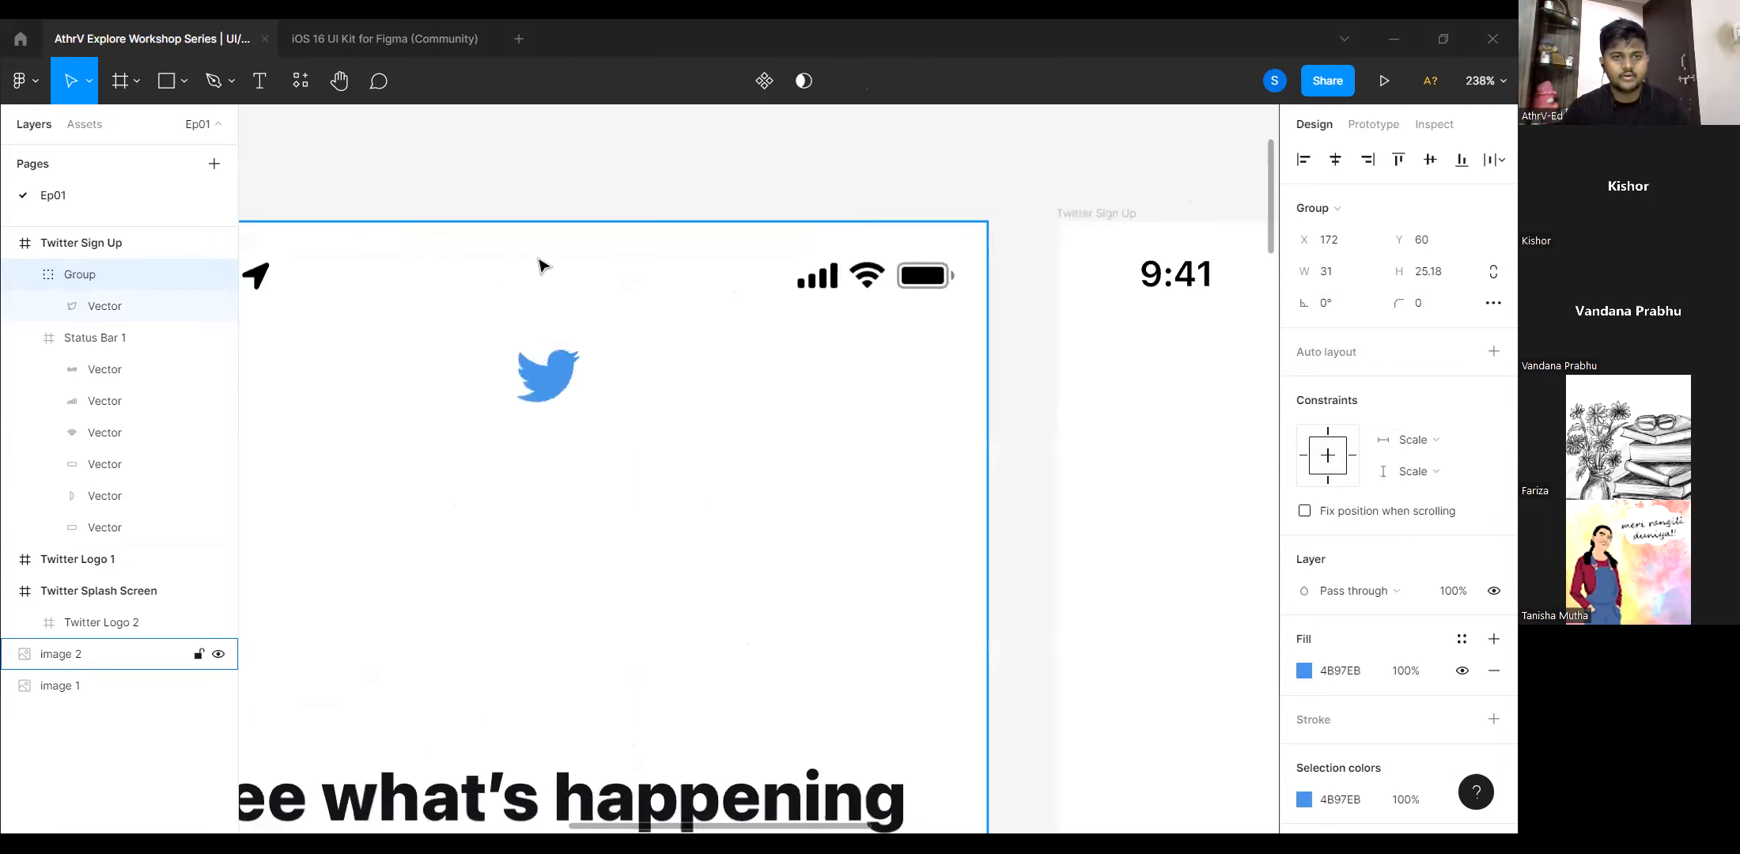
pyautogui.scroll(3, 542, 265)
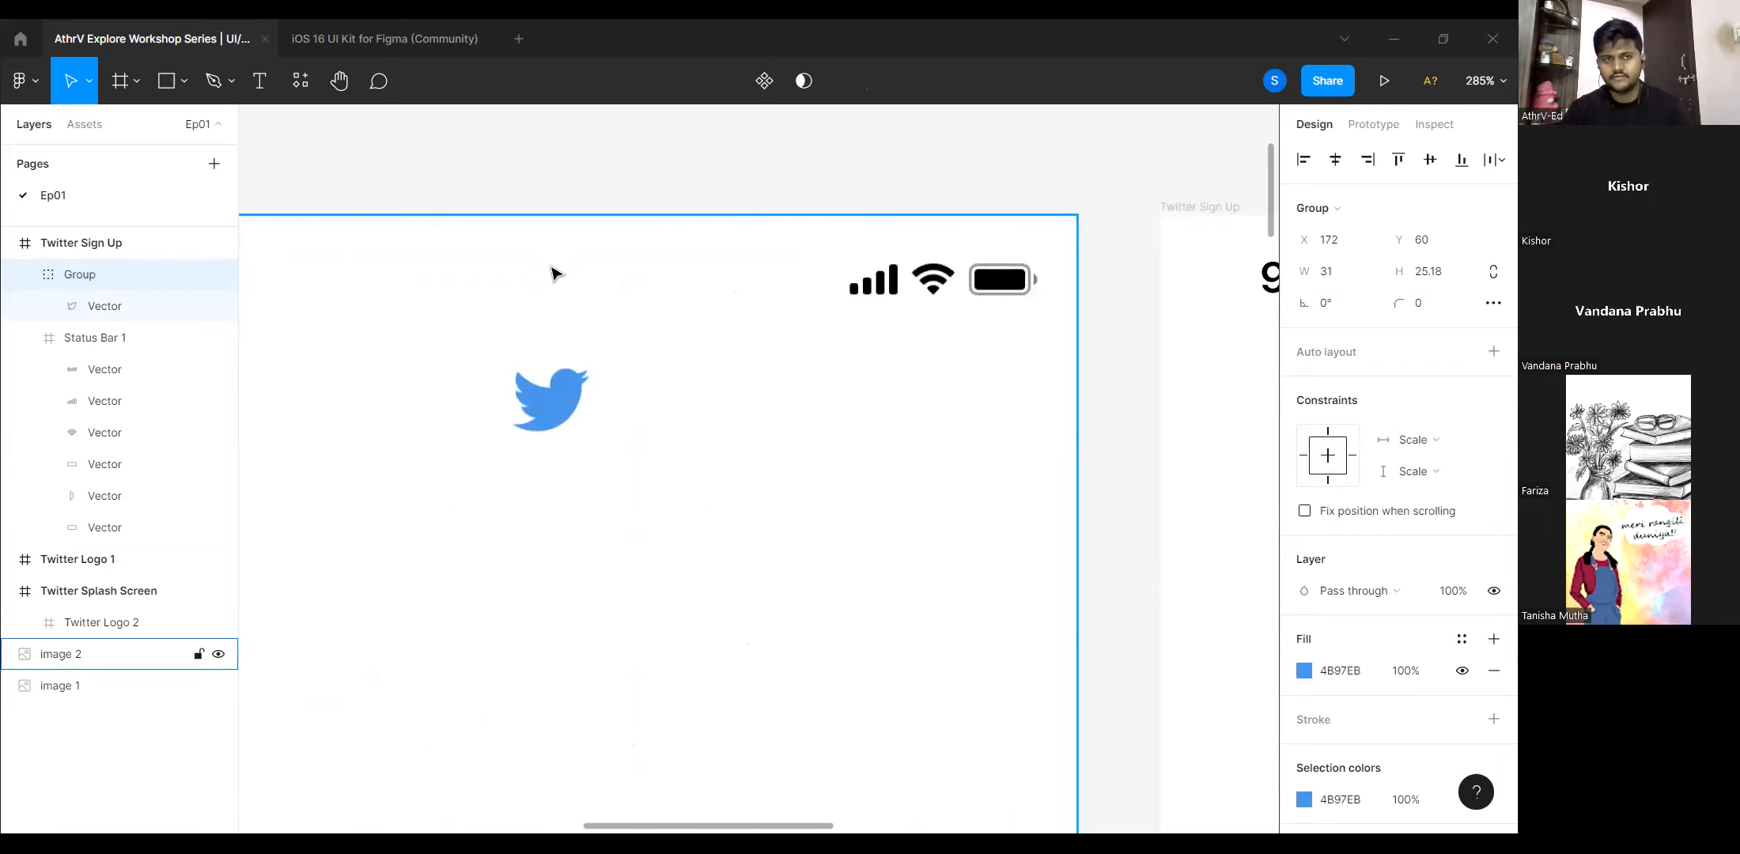
pyautogui.scroll(-5, 565, 281)
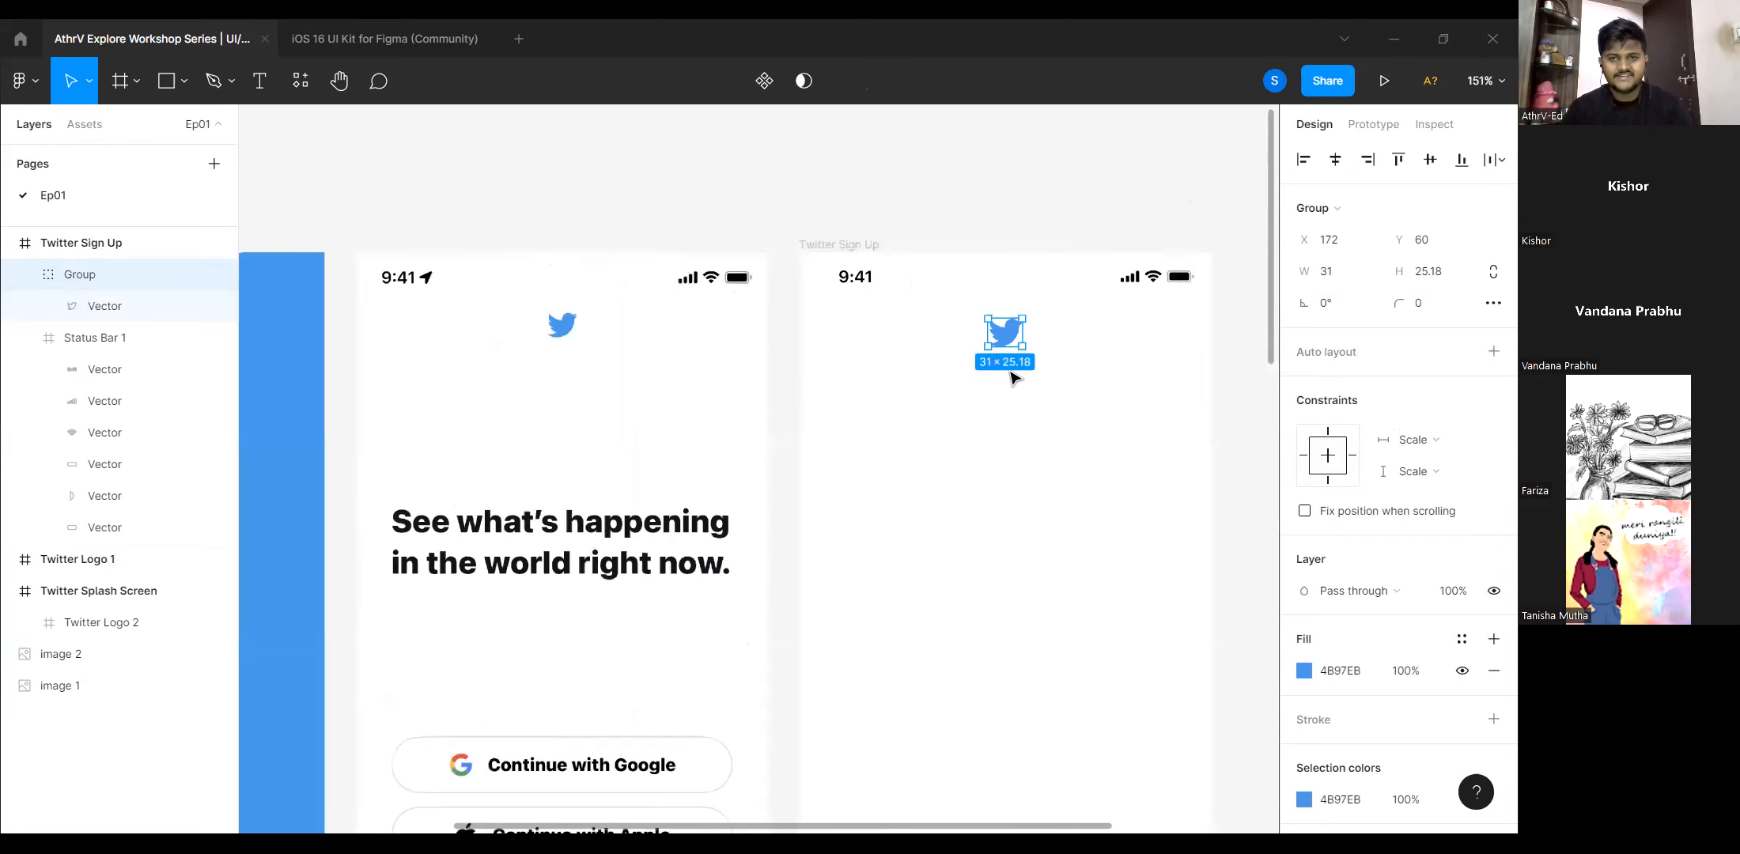
# Move the blue logo group closer to the status bar in the Twitter Sign Up frame, to Y 57.
pyautogui.scroll(1, 948, 339)
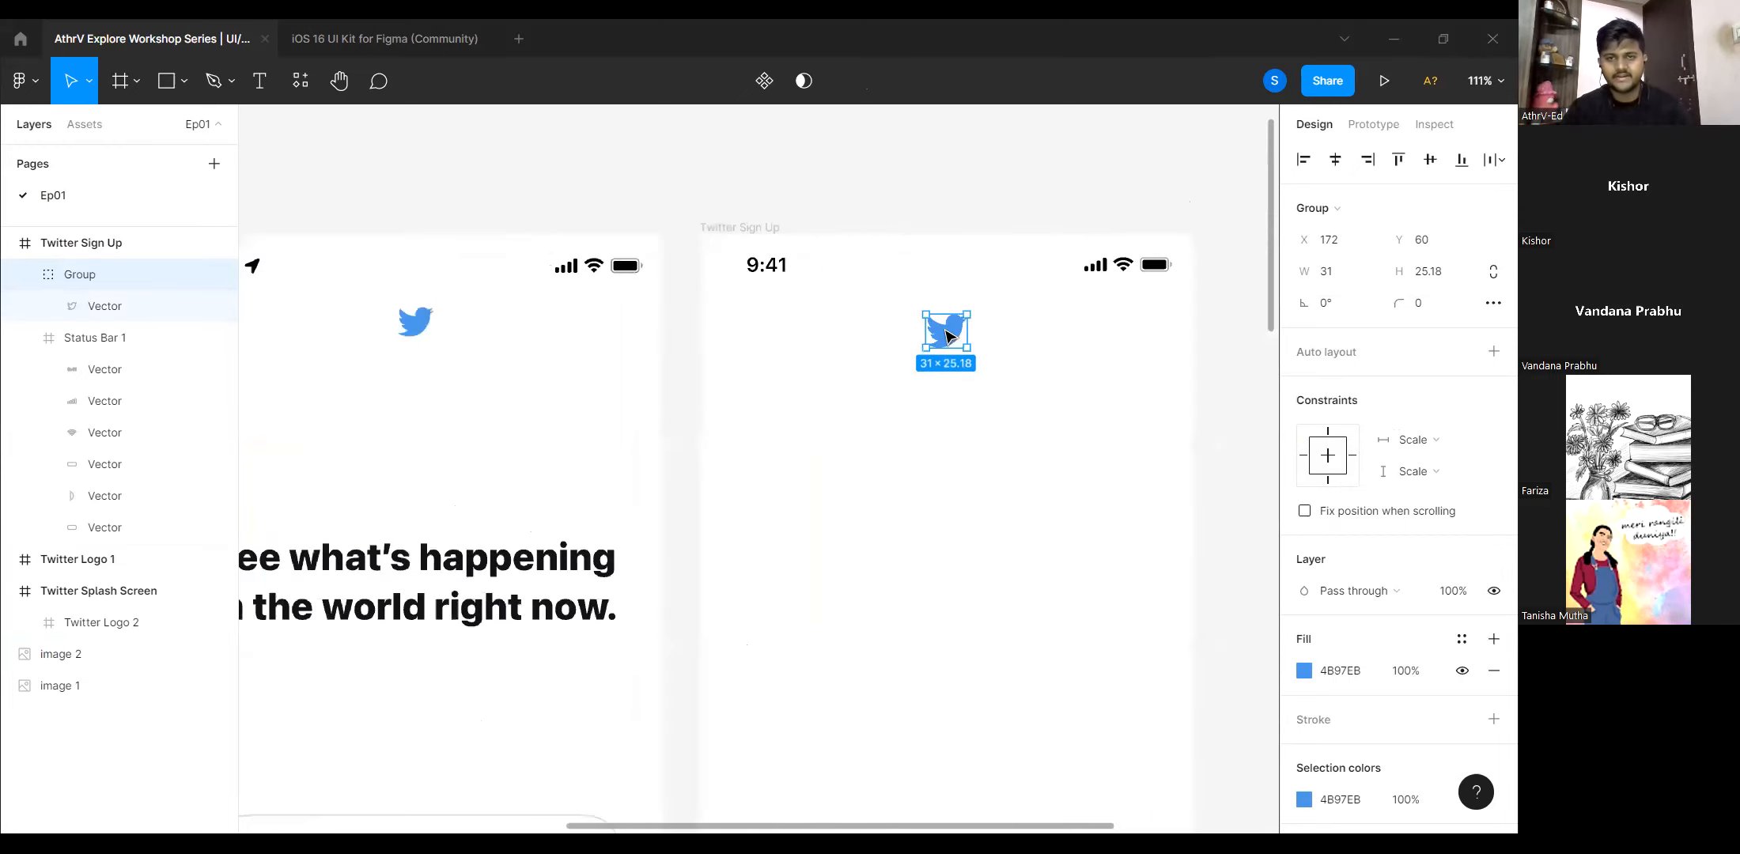
pyautogui.moveTo(948, 339); pyautogui.dragTo(949, 331)
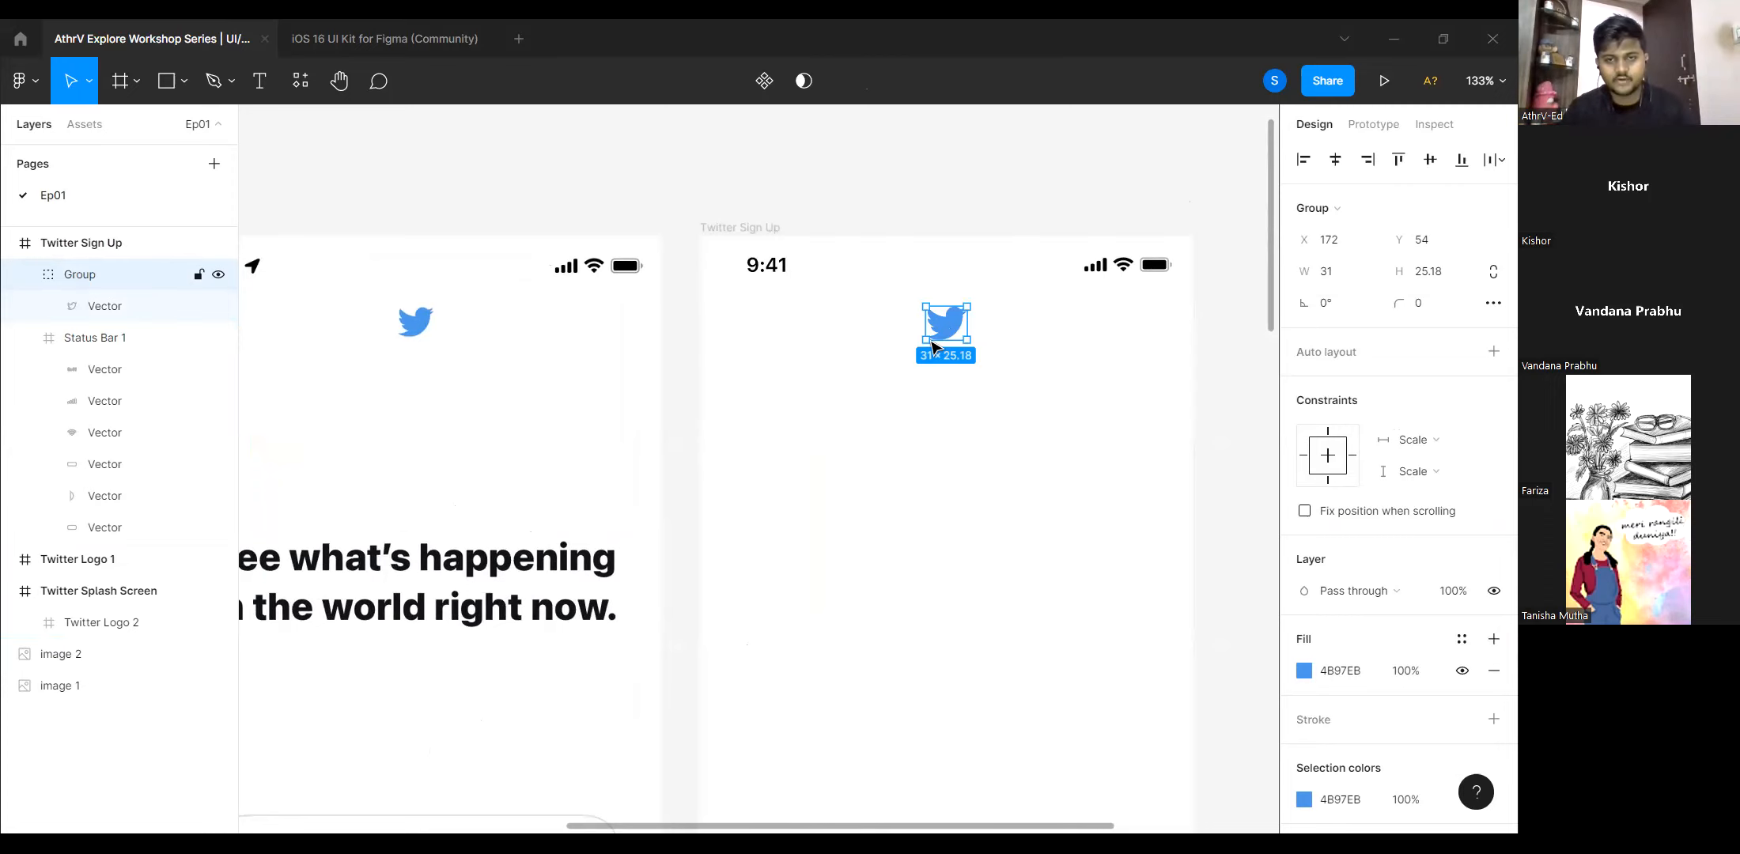
pyautogui.press('alt')
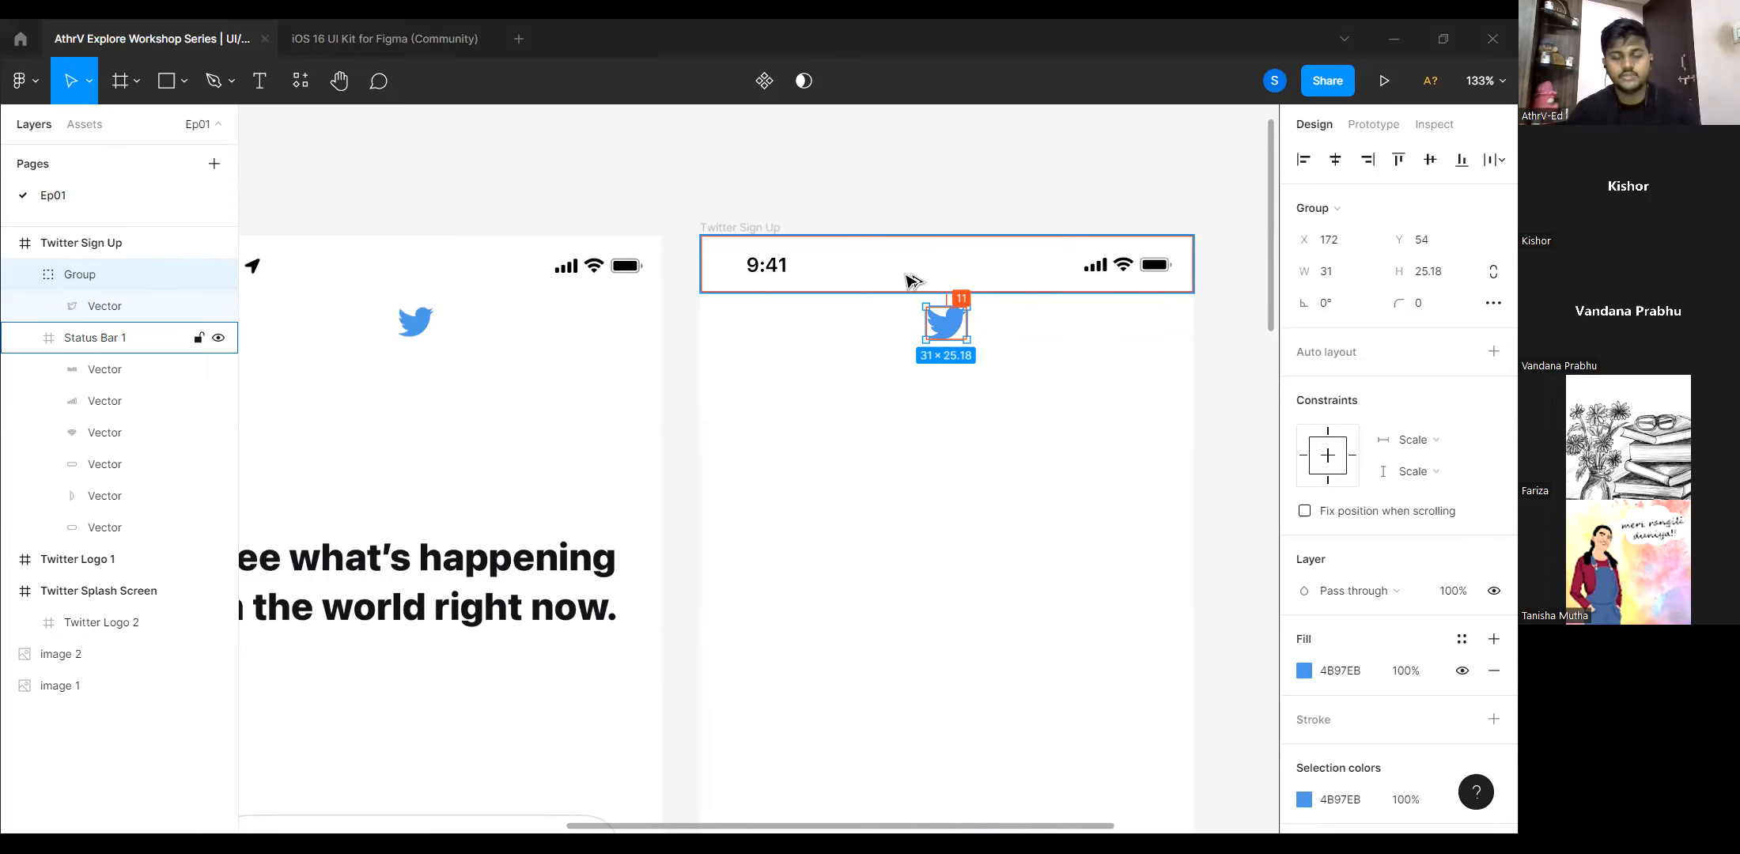
pyautogui.press('Down')
pyautogui.press('Down')
pyautogui.press('Down')
pyautogui.press('Down')
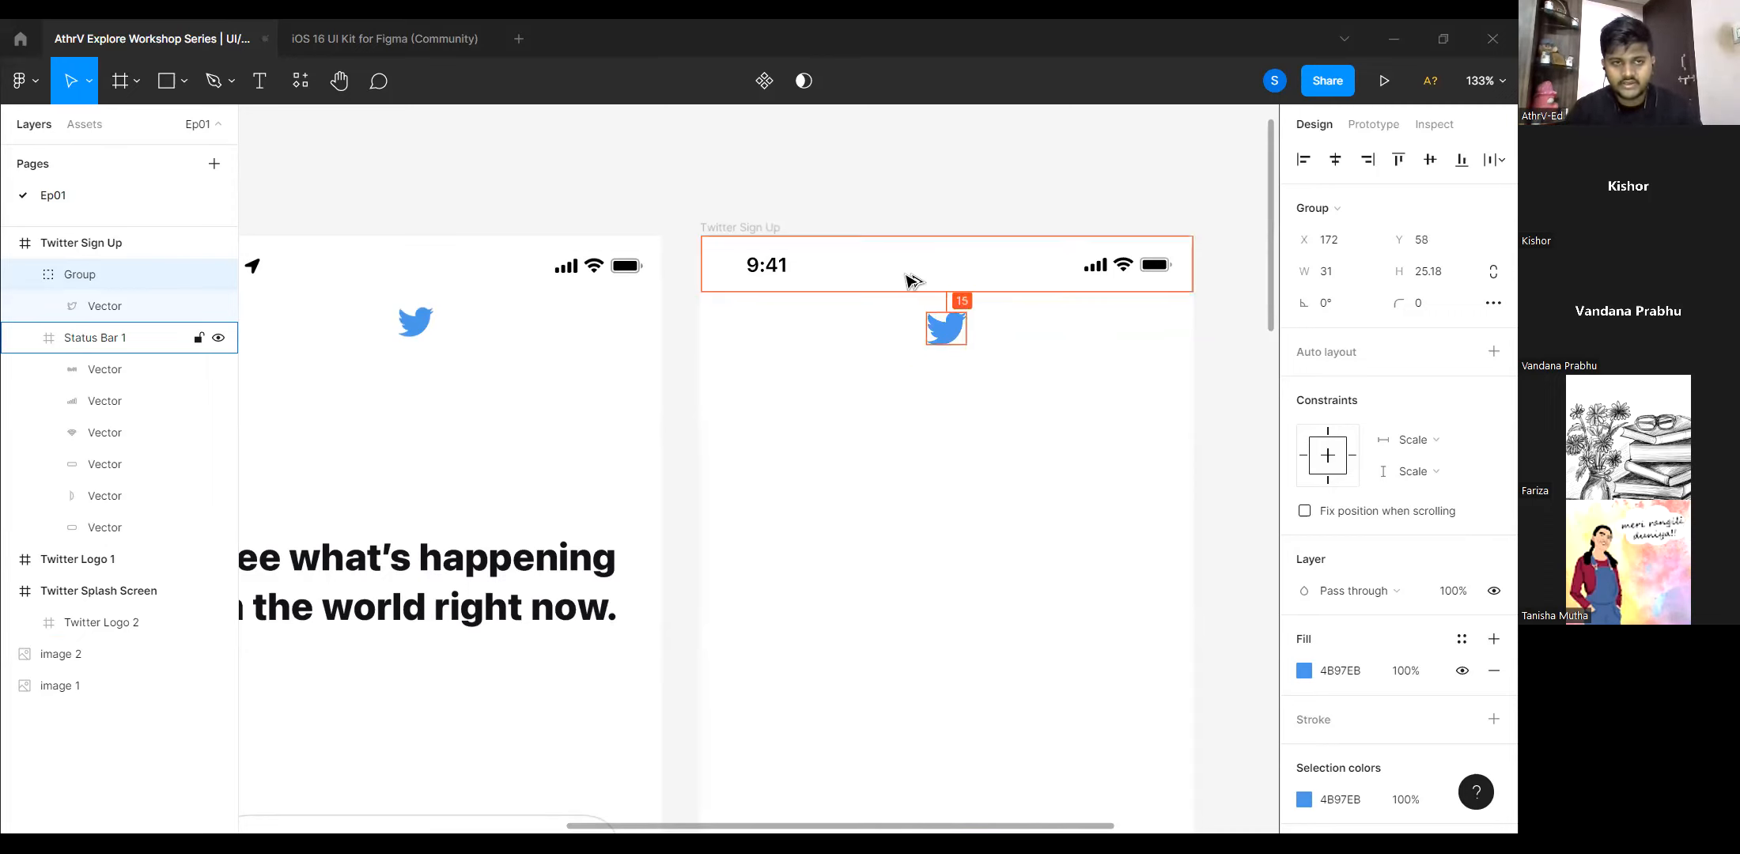
pyautogui.press('Up')
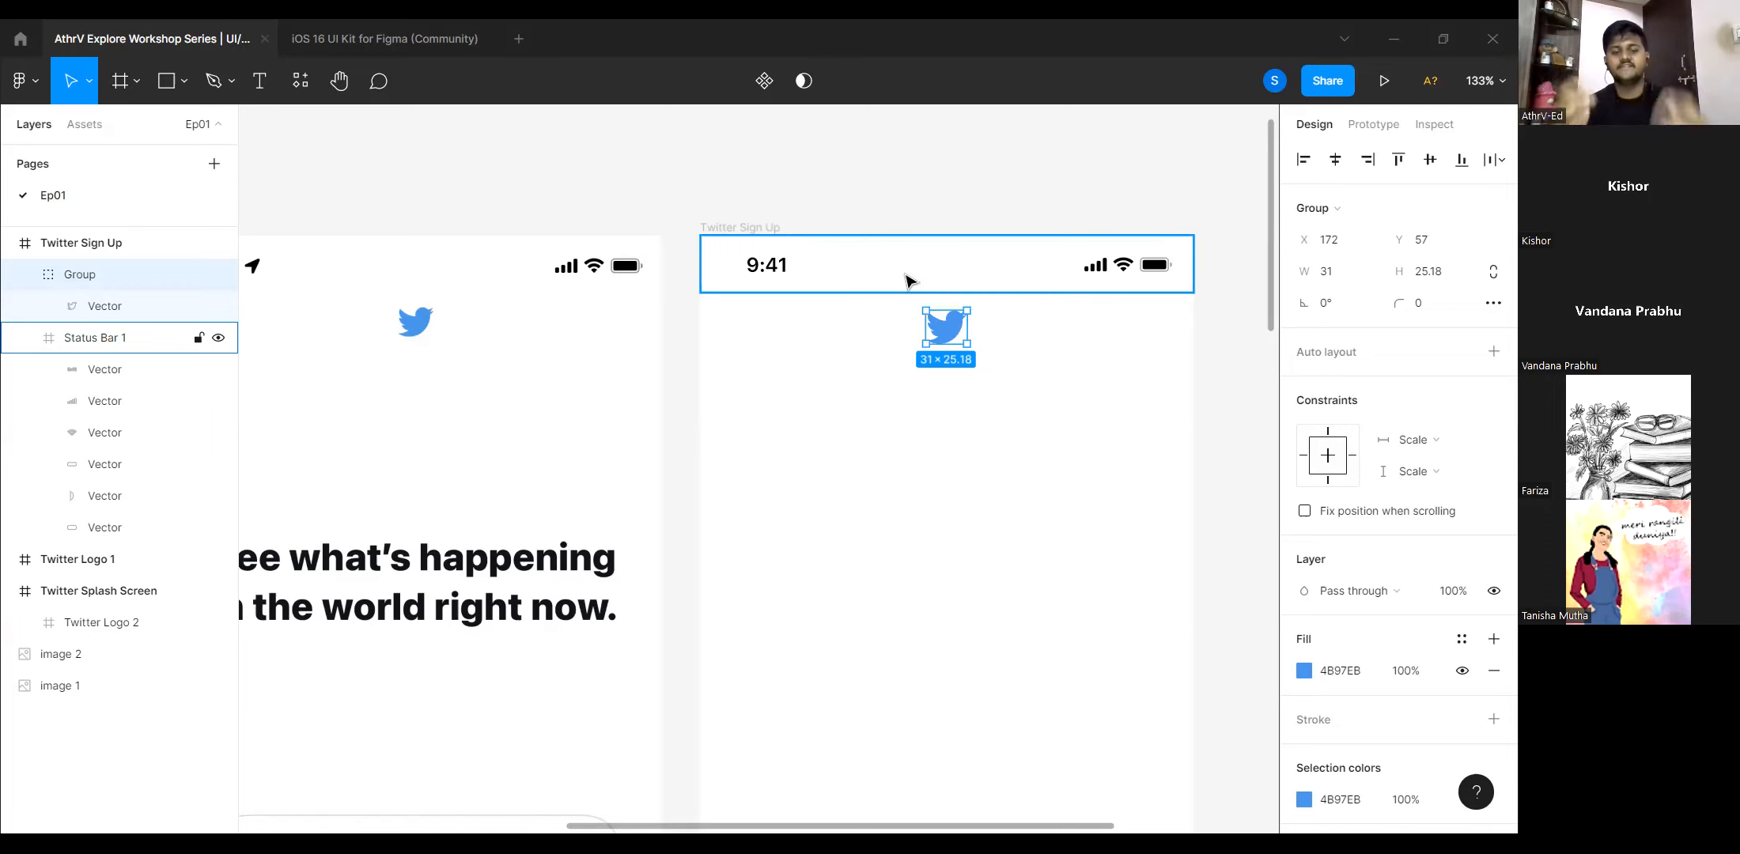
pyautogui.press('alt')
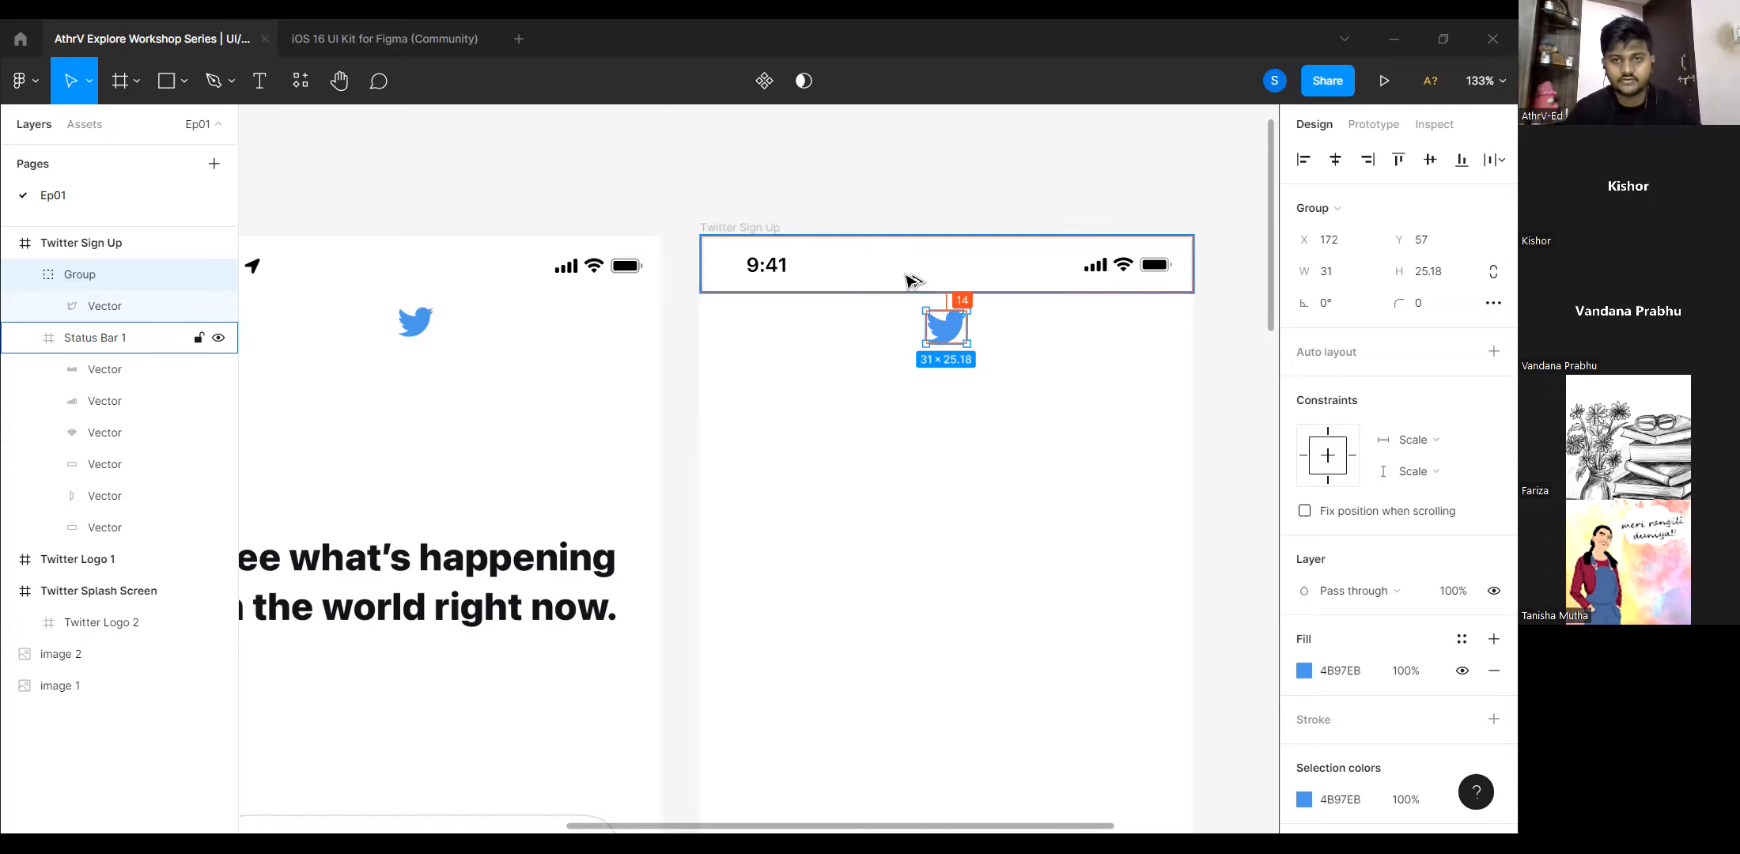
# Shift the logo group down to Y 87 in 10-pixel increments and return it to Y 57.
pyautogui.hotkey('shift', 'Down')
pyautogui.hotkey('shift', 'Down')
pyautogui.hotkey('shift', 'Down')
pyautogui.hotkey('shift', 'Down')
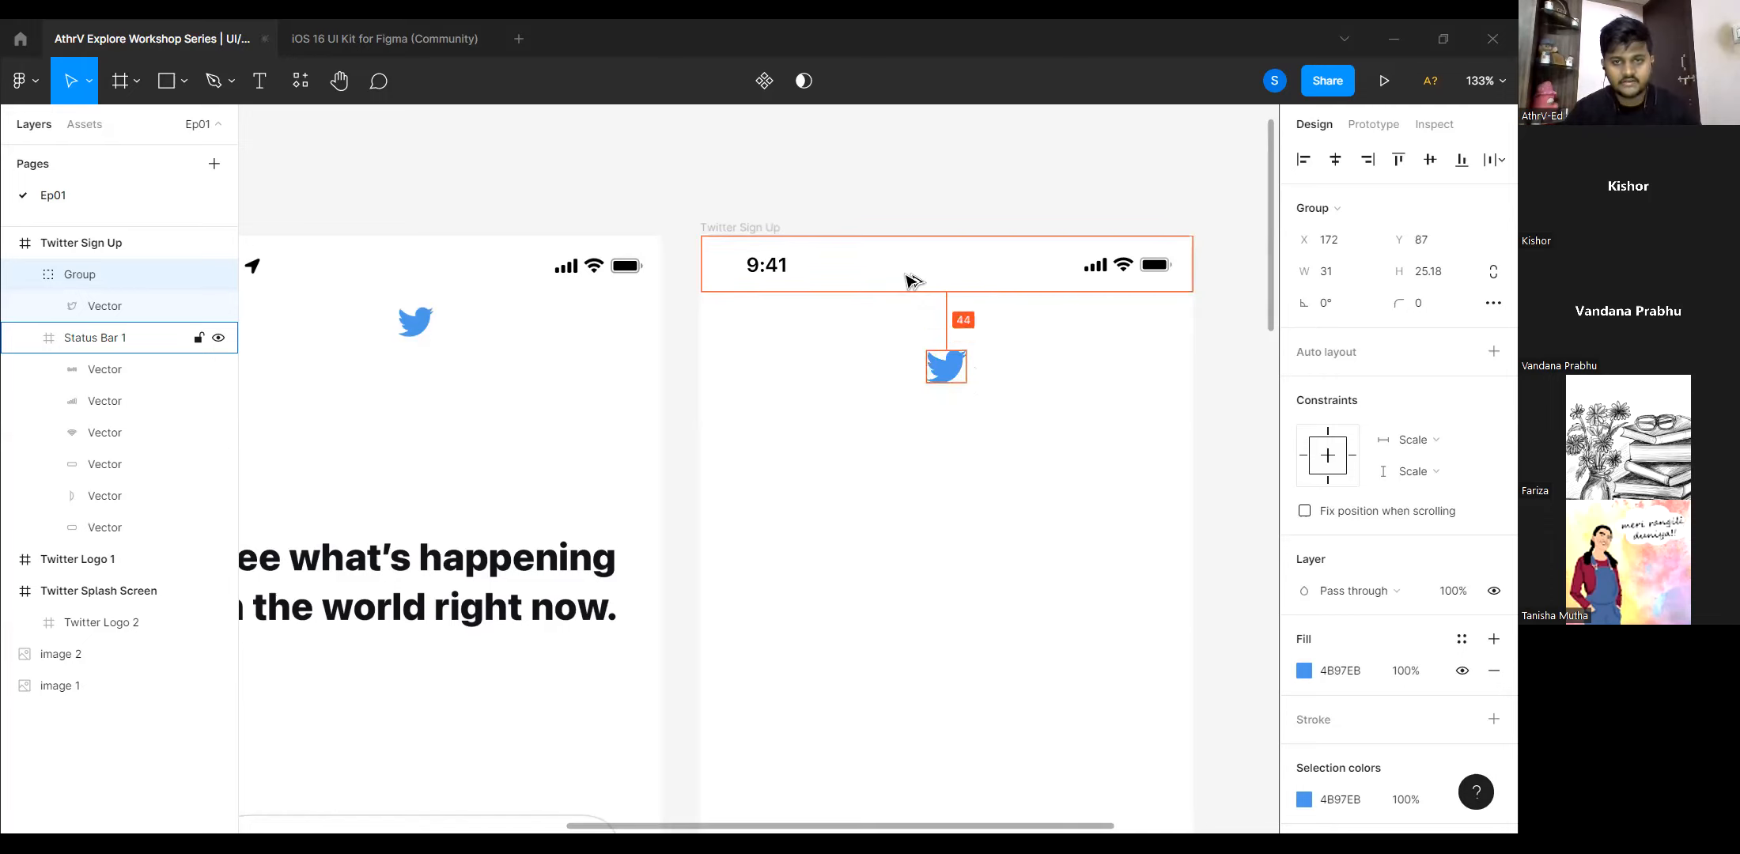
pyautogui.hotkey('shift', 'Up')
pyautogui.hotkey('shift', 'Up')
pyautogui.hotkey('shift', 'Up')
pyautogui.hotkey('shift', 'Up')
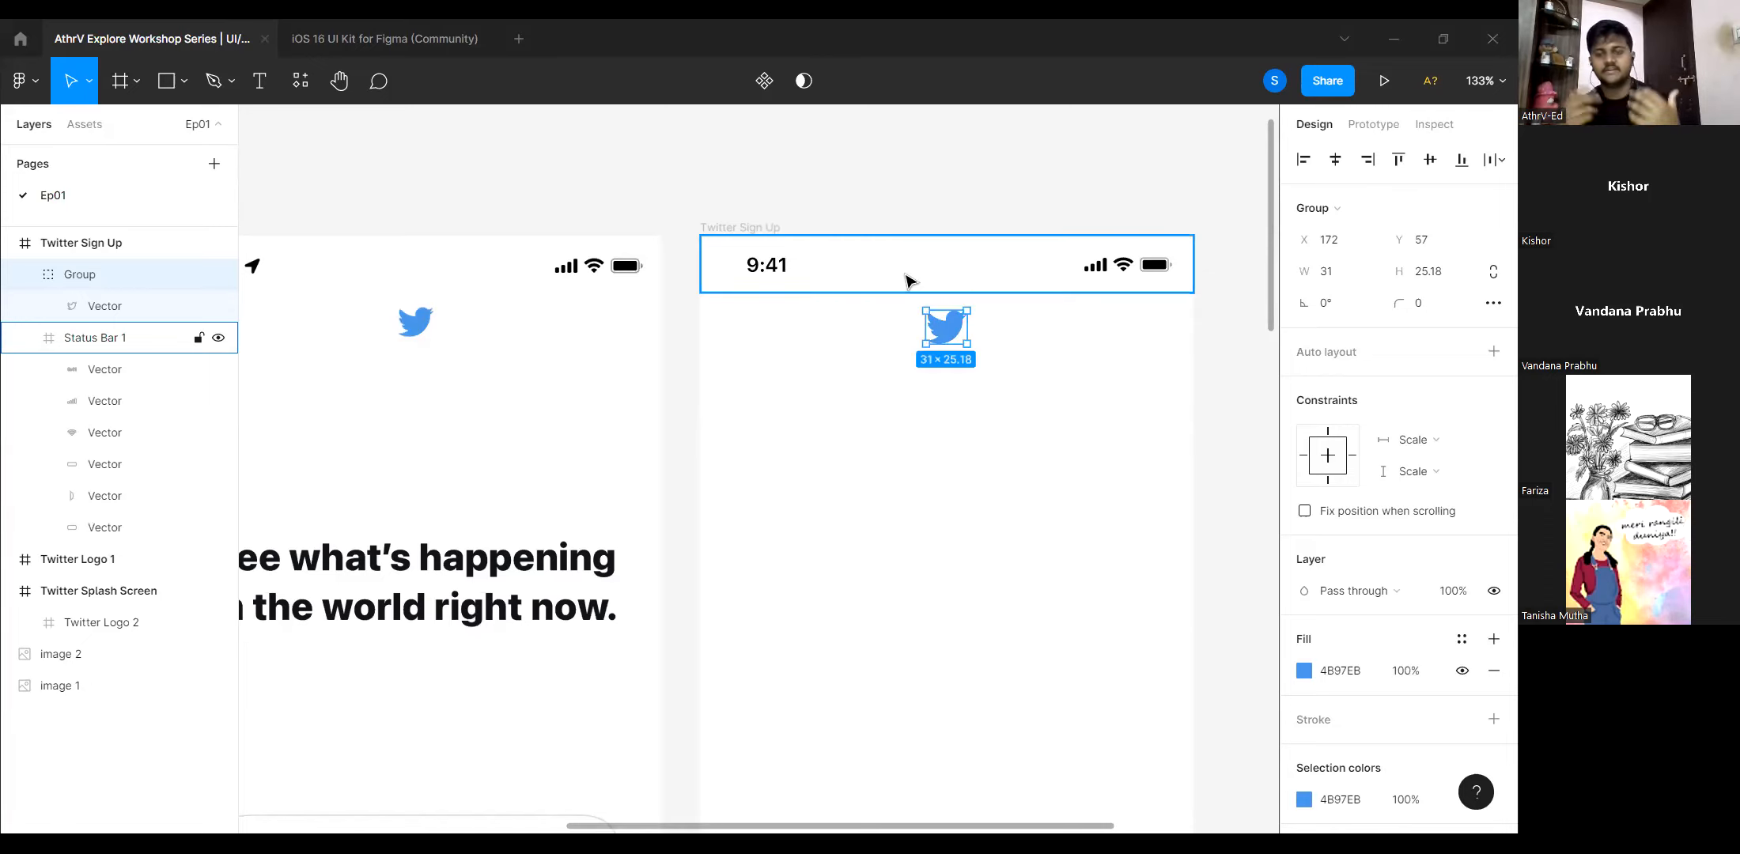
# Nudge the logo group up to Y 55 and deselect it.
pyautogui.press('alt')
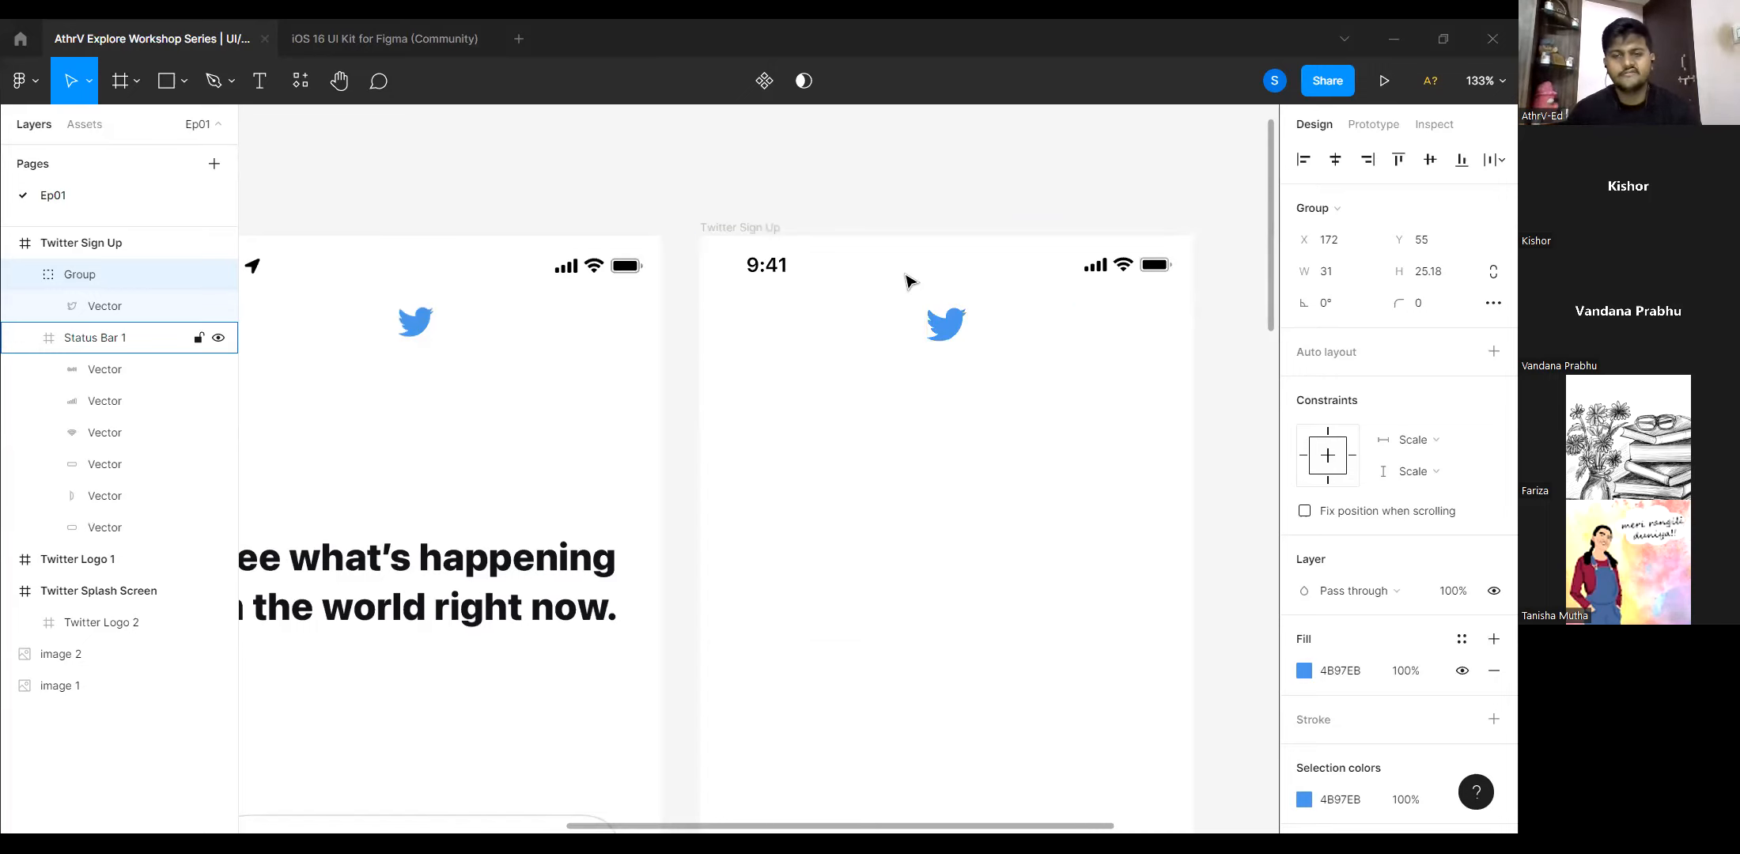
pyautogui.press('Up')
pyautogui.press('Up')
pyautogui.scroll(-3, 895, 473)
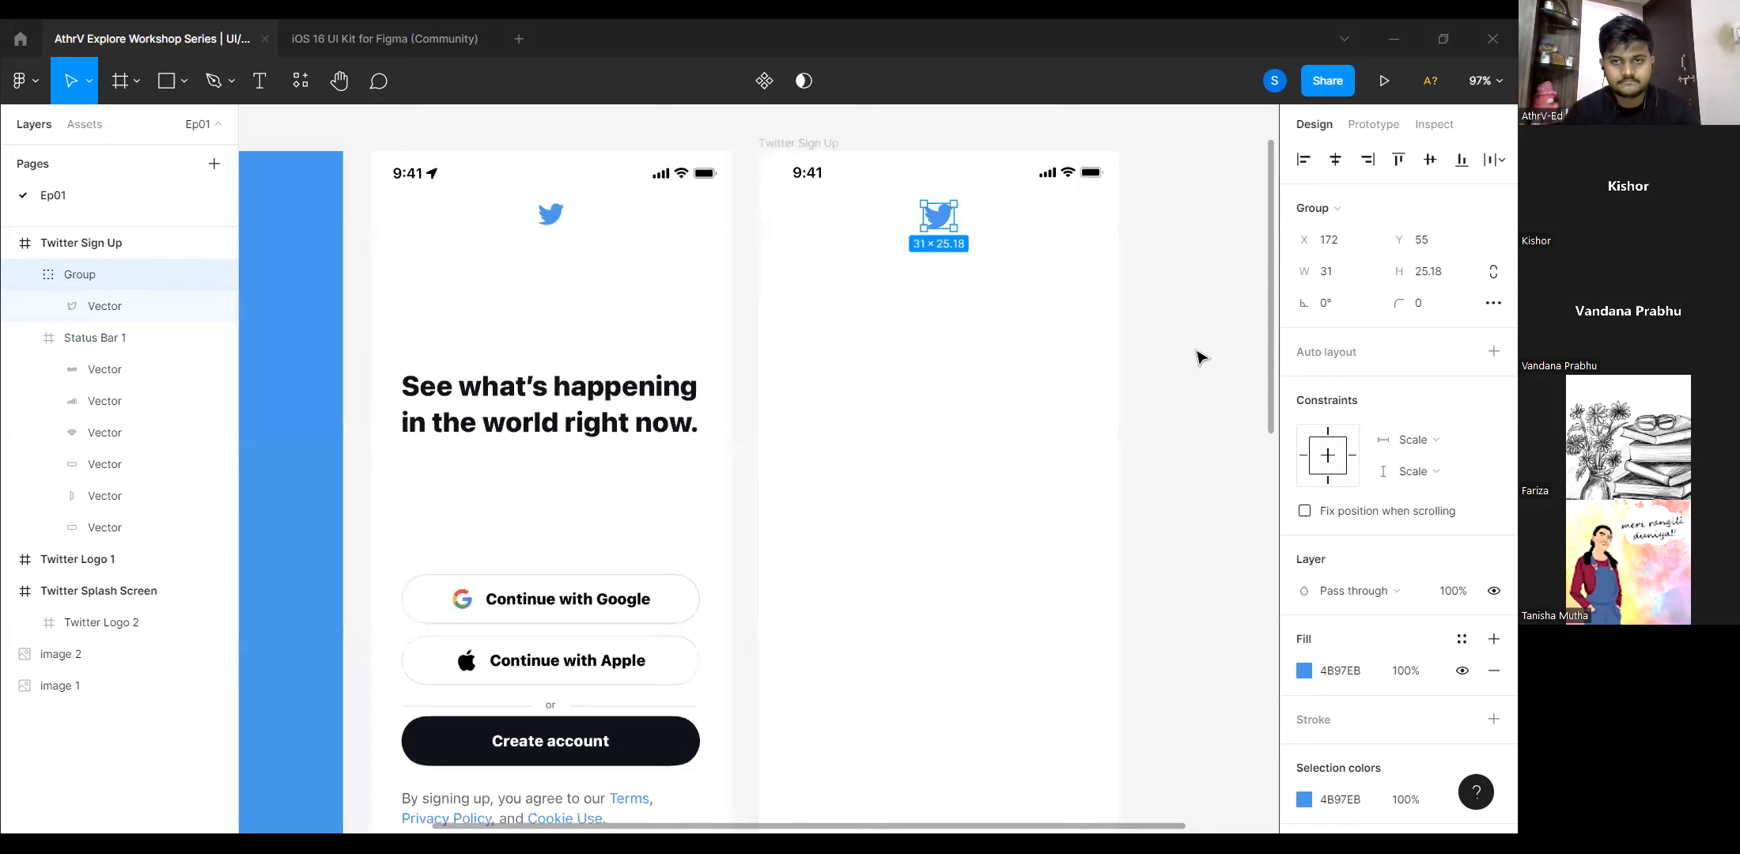
pyautogui.click(926, 419)
# Start a text layer below the logo at about X 62, Y 266, using the SF Pro Display font in Heavy weight.
pyautogui.scroll(1, 920, 416)
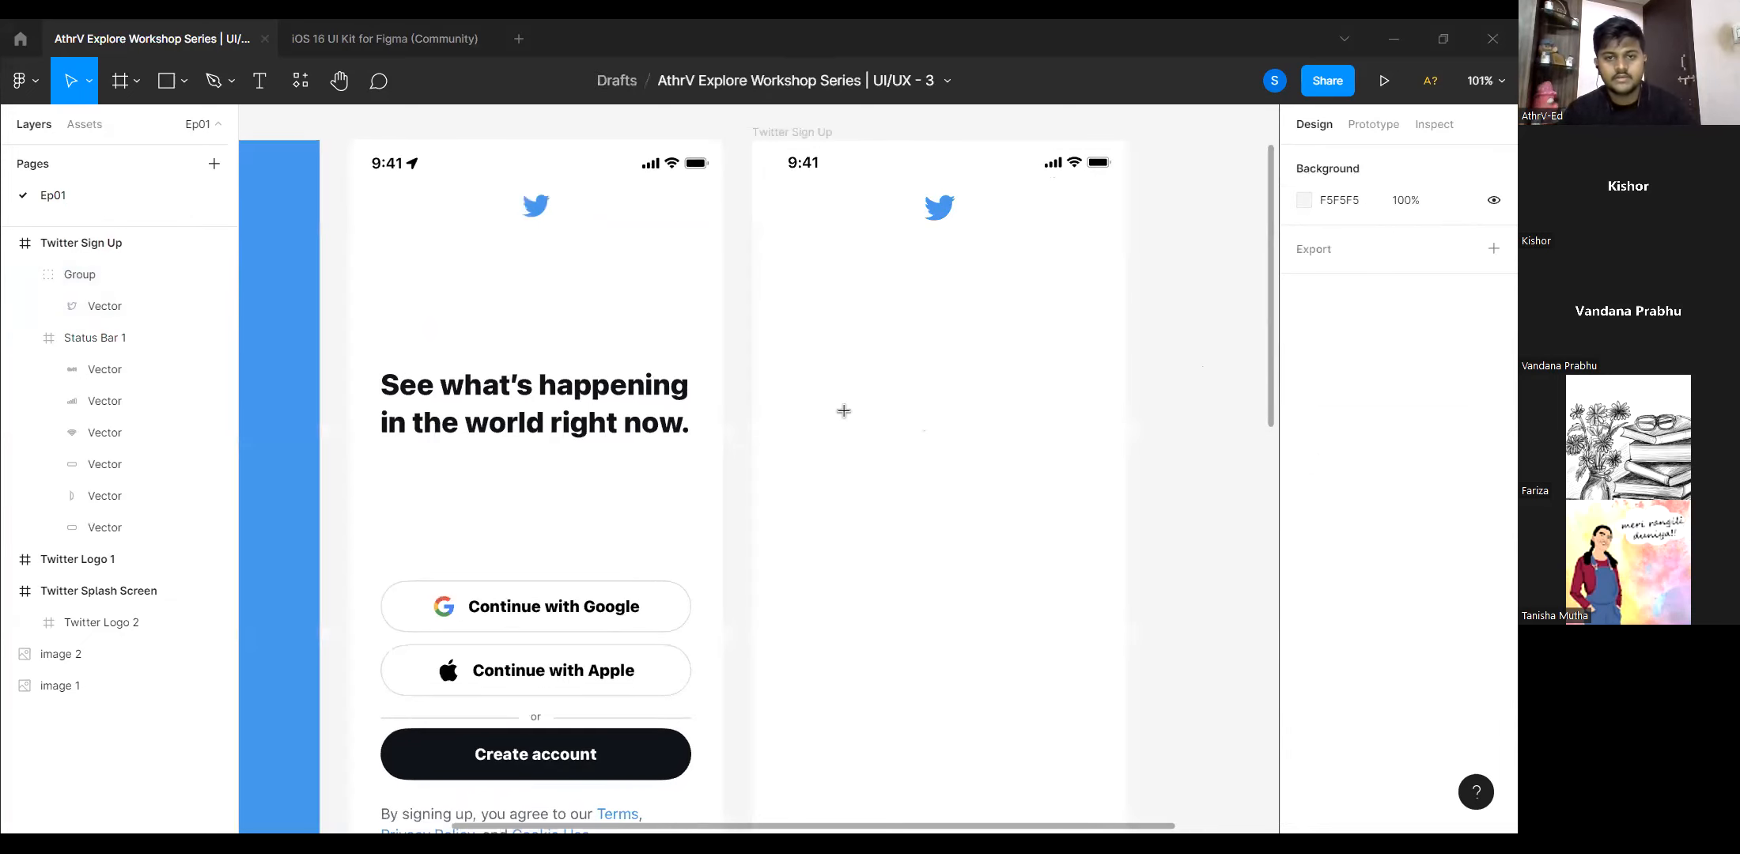
pyautogui.press('t')
pyautogui.click(814, 407)
pyautogui.press('Escape')
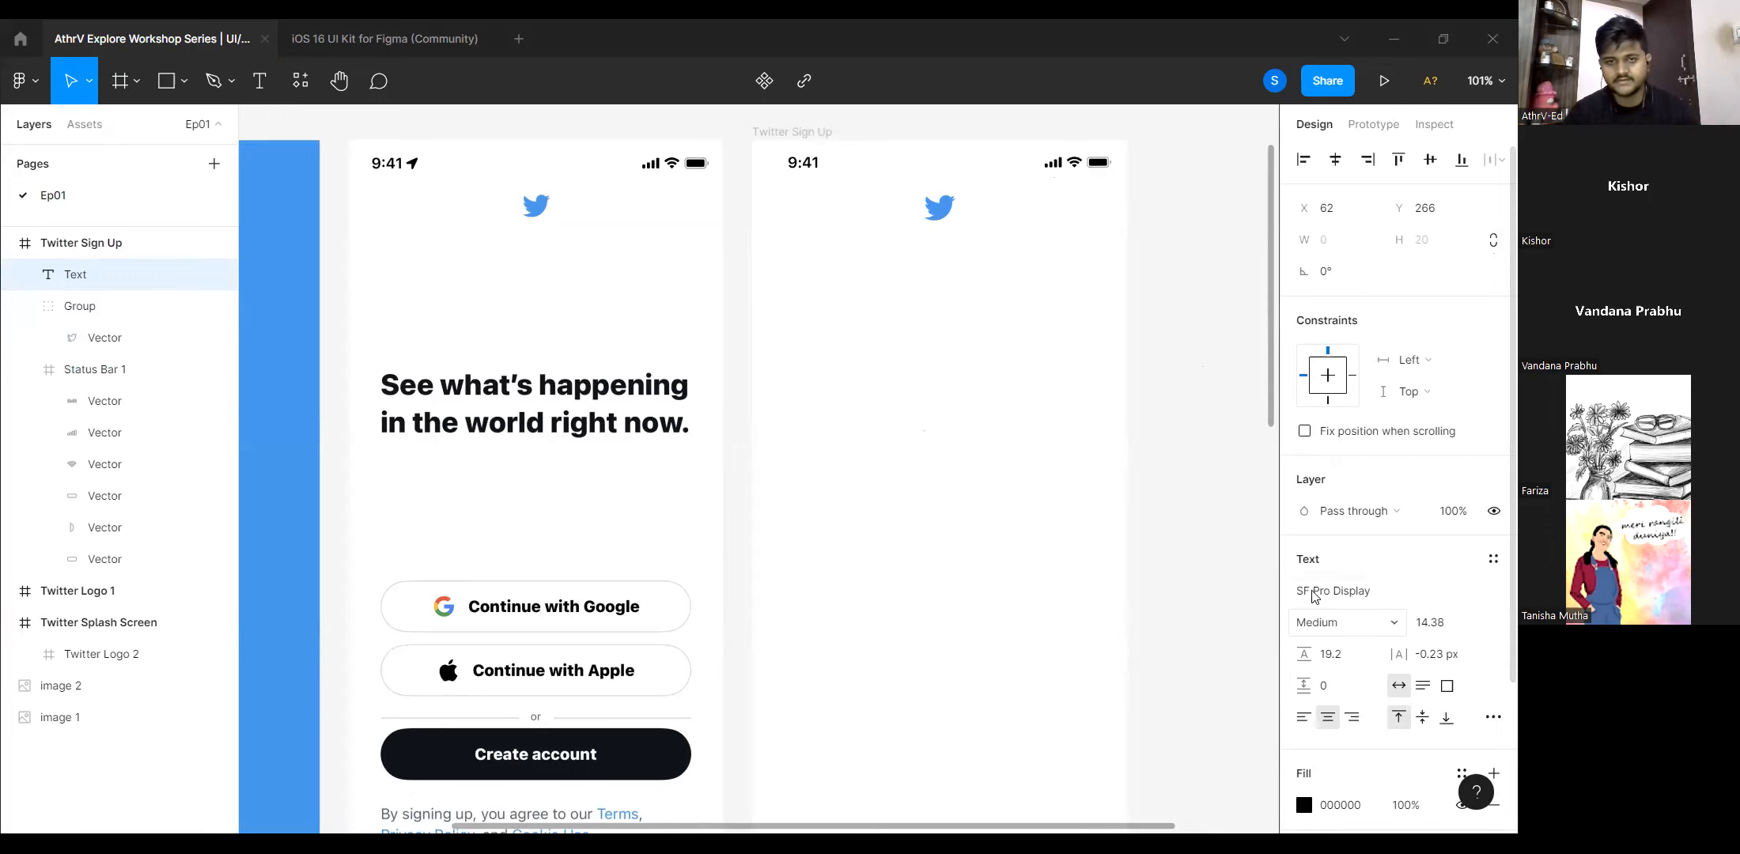
pyautogui.click(1496, 593)
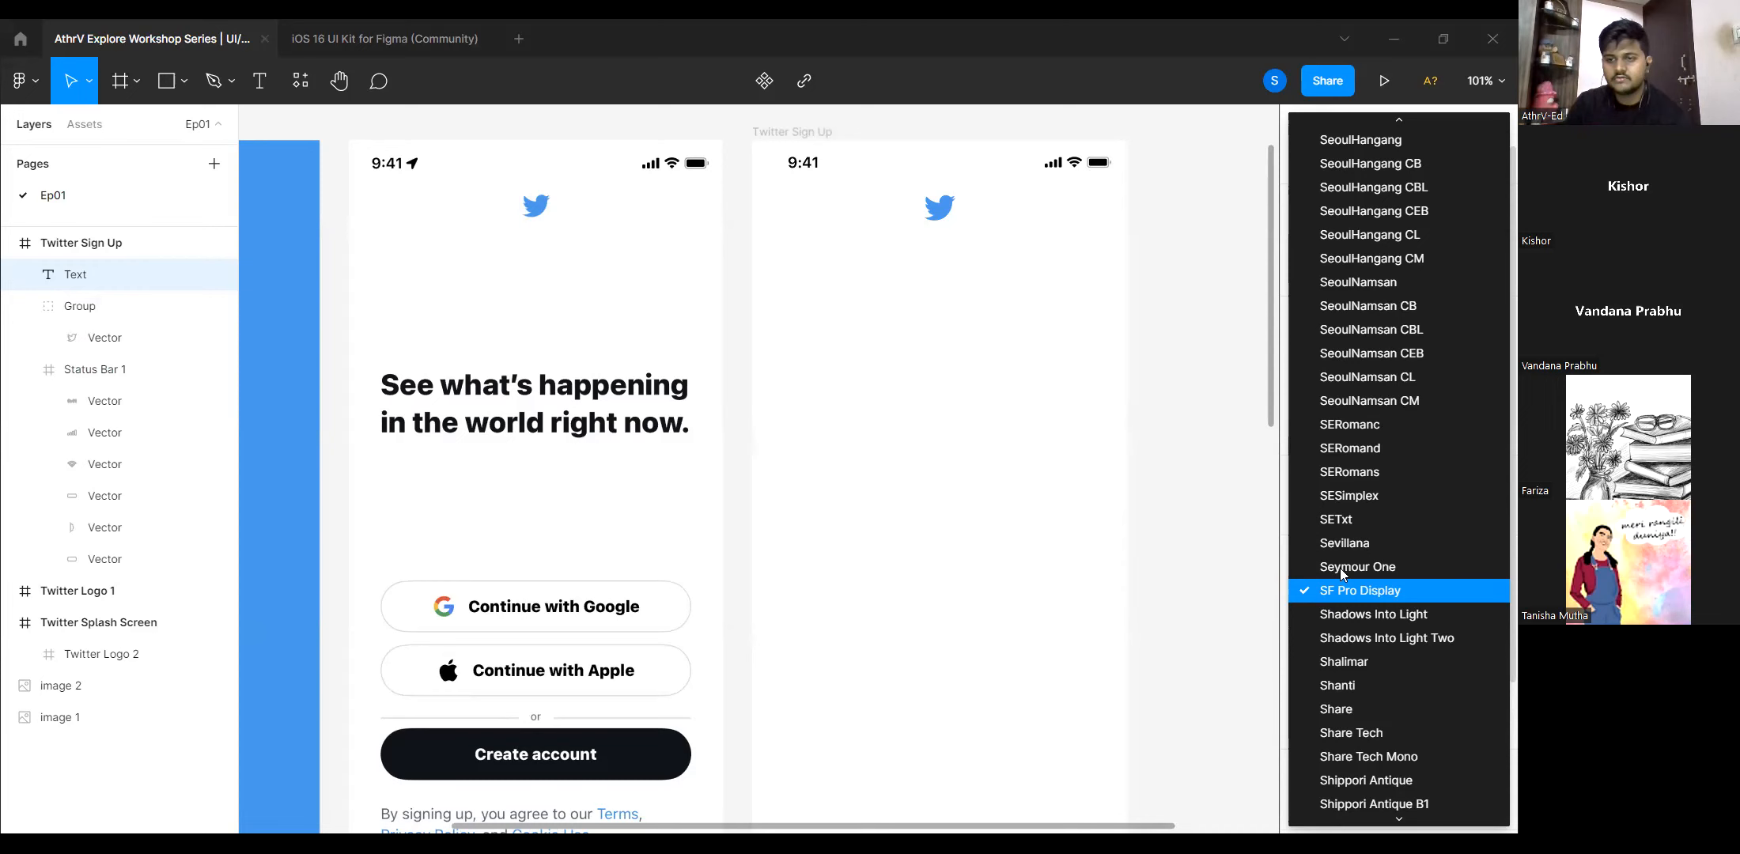
pyautogui.click(1345, 592)
pyautogui.scroll(-3, 1345, 411)
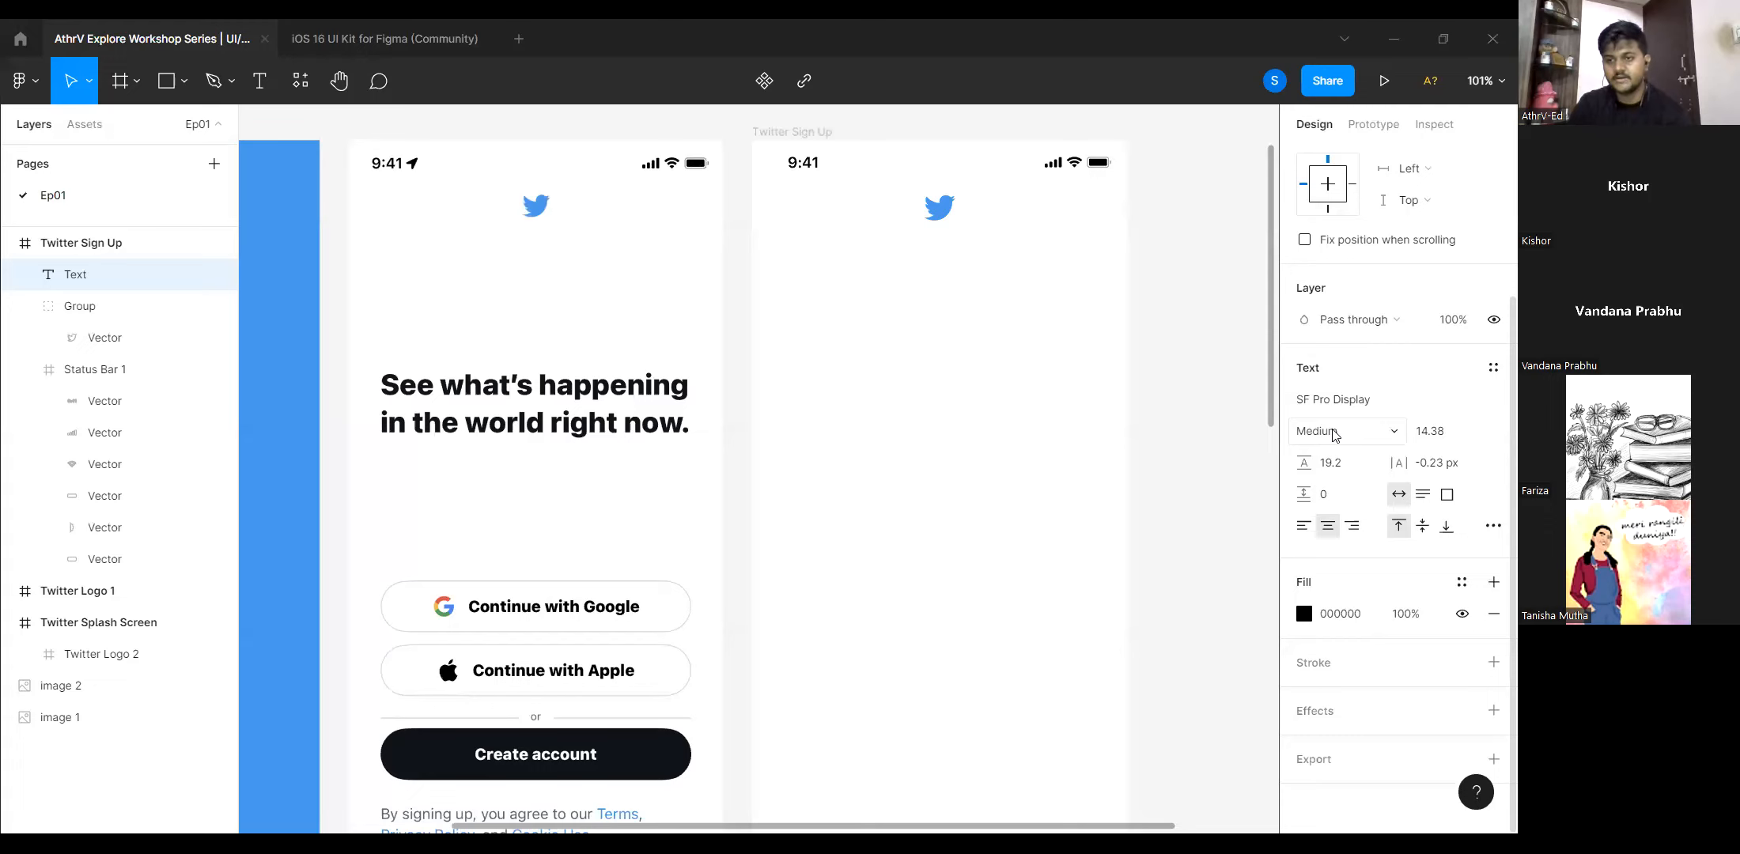
pyautogui.click(1335, 433)
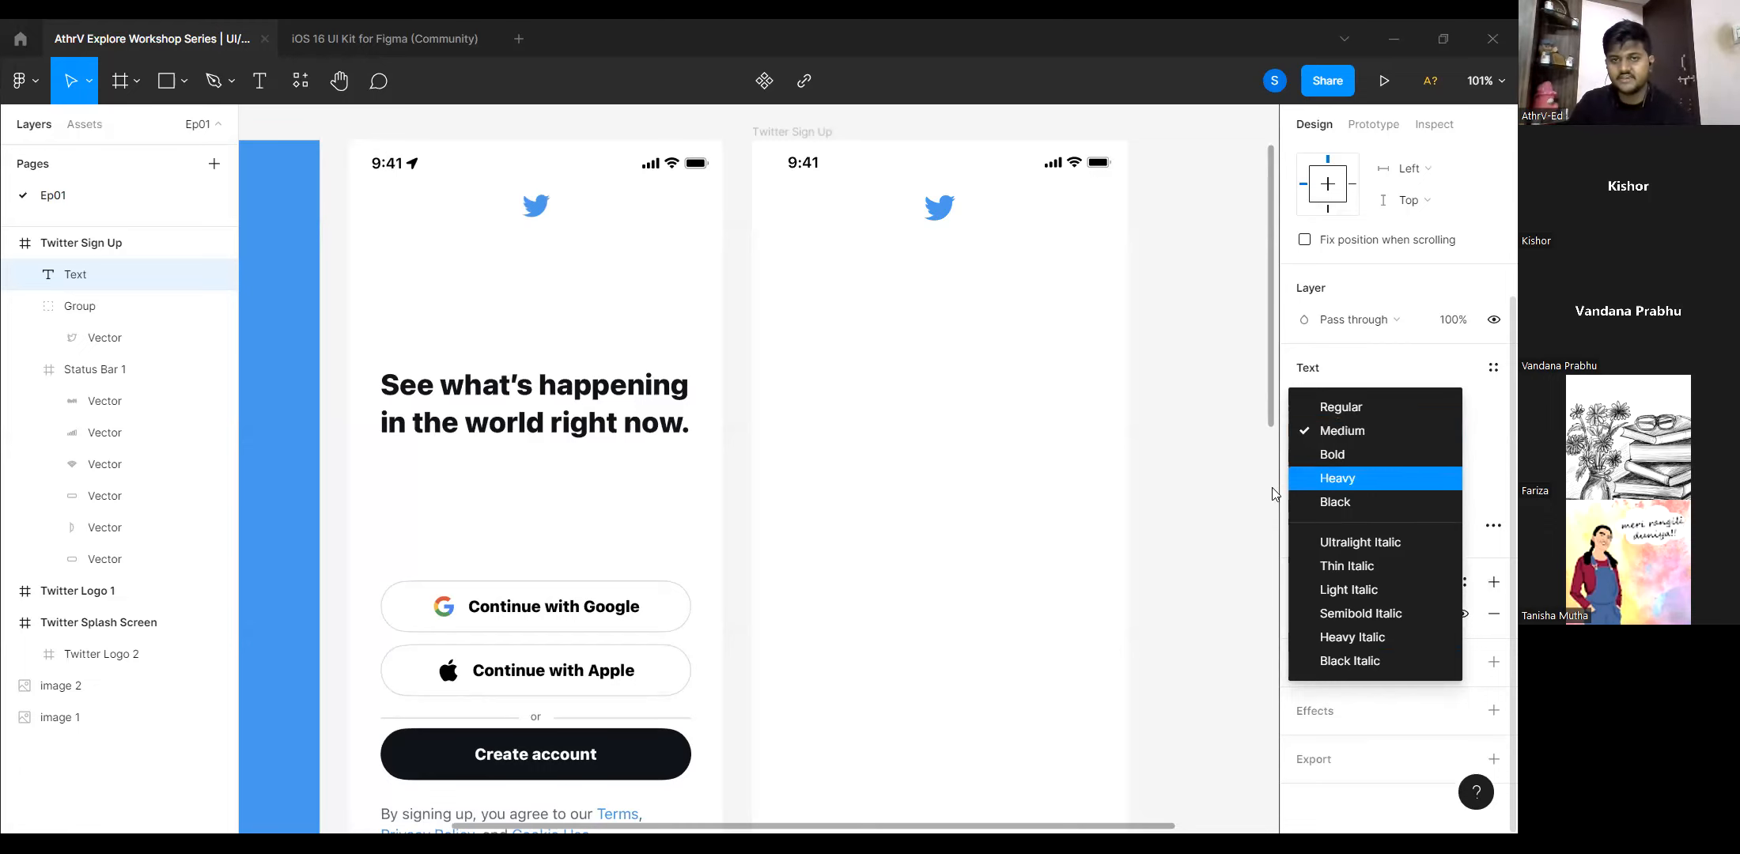
pyautogui.click(1364, 481)
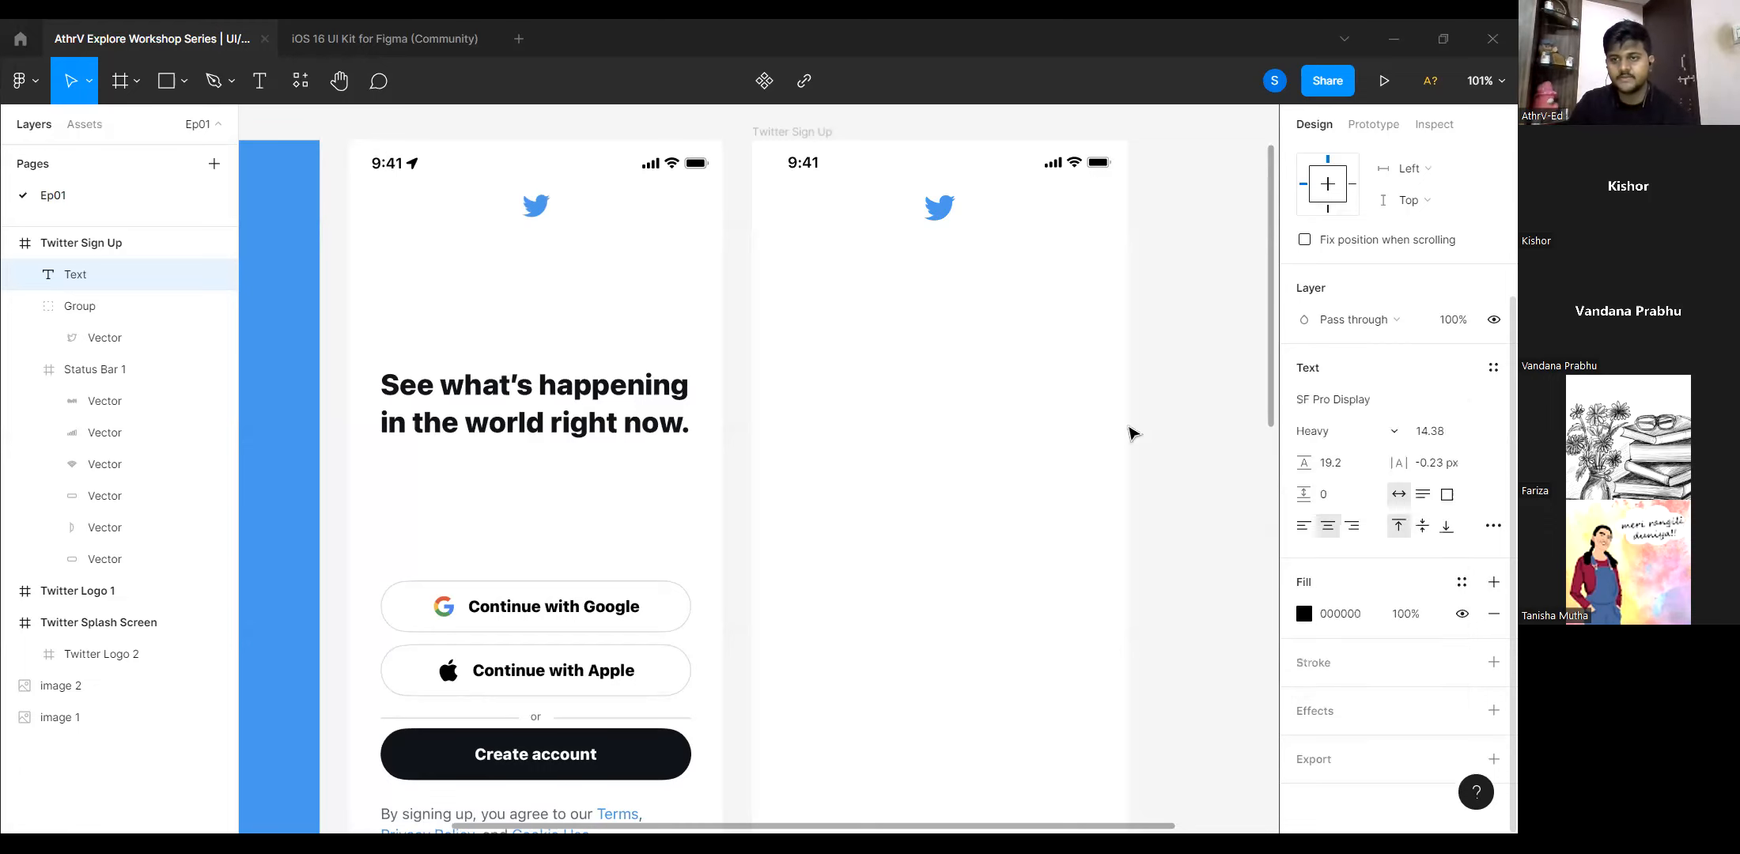
# Set the new text's font size to 33, letter spacing to 0 px and line height to Auto.
pyautogui.click(1438, 436)
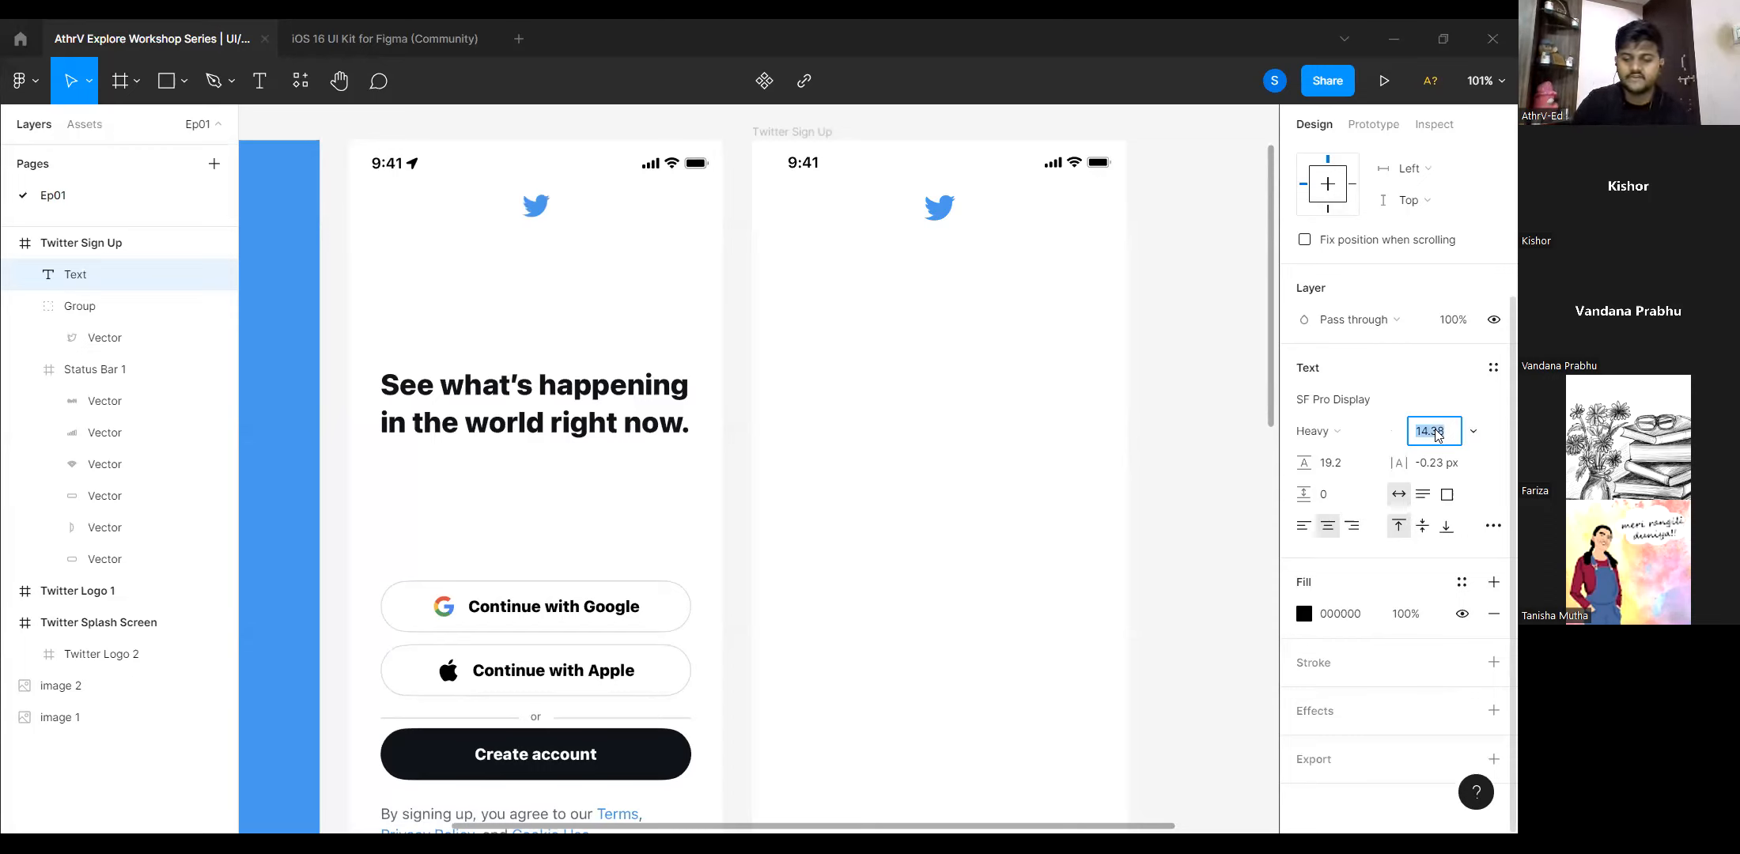
pyautogui.write('33')
pyautogui.press('Return')
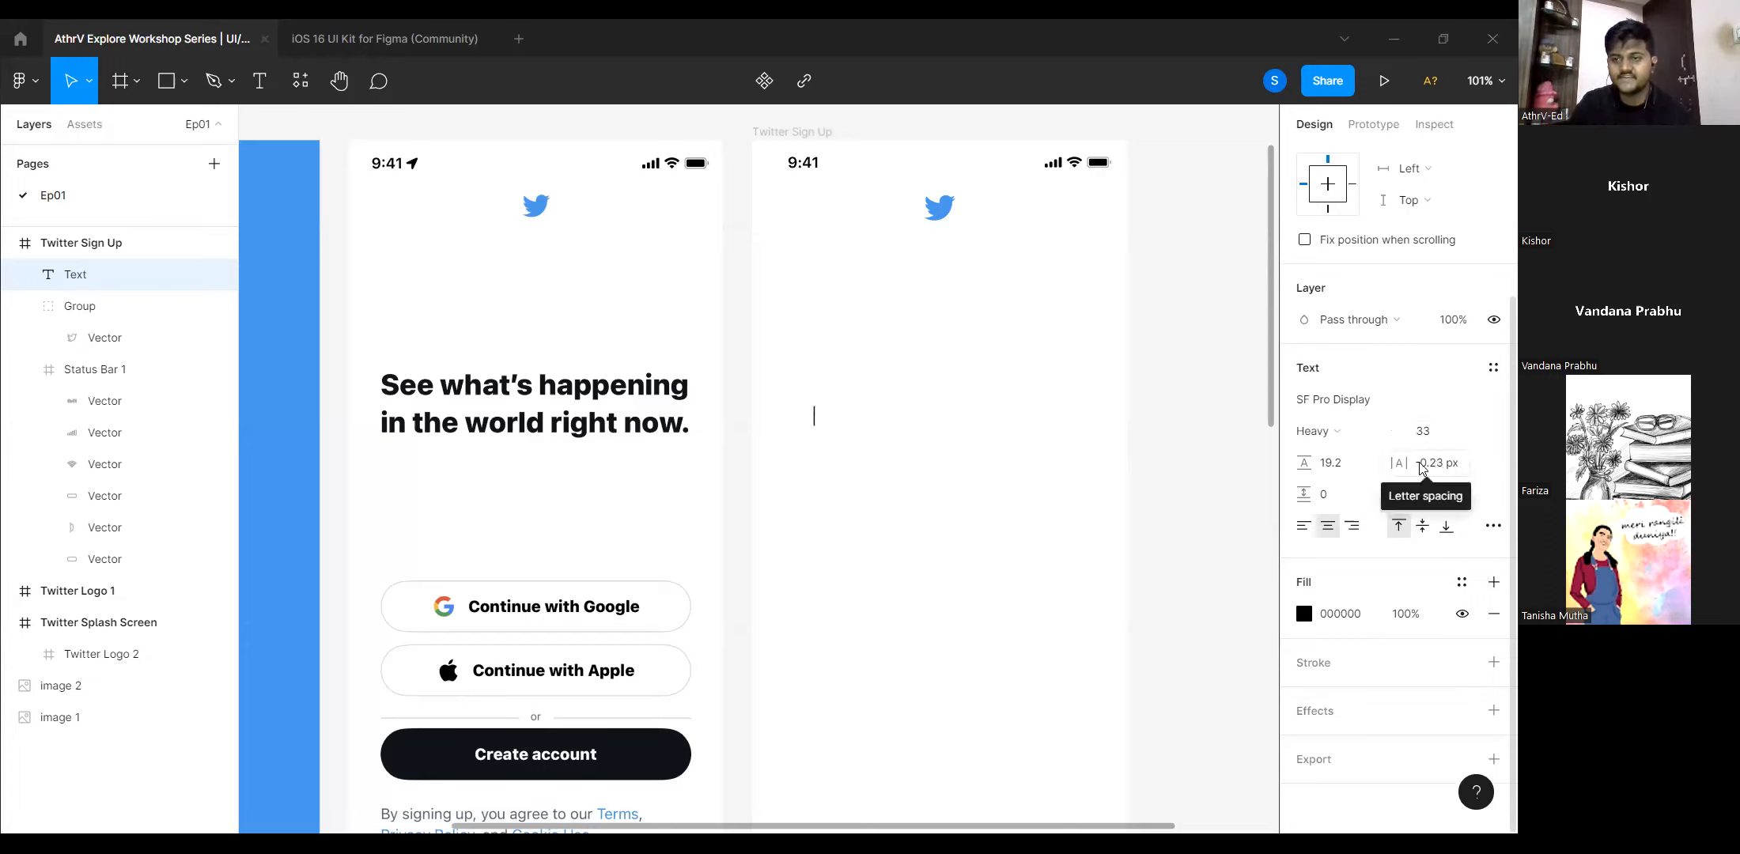
pyautogui.click(1421, 465)
pyautogui.write('0')
pyautogui.press('Return')
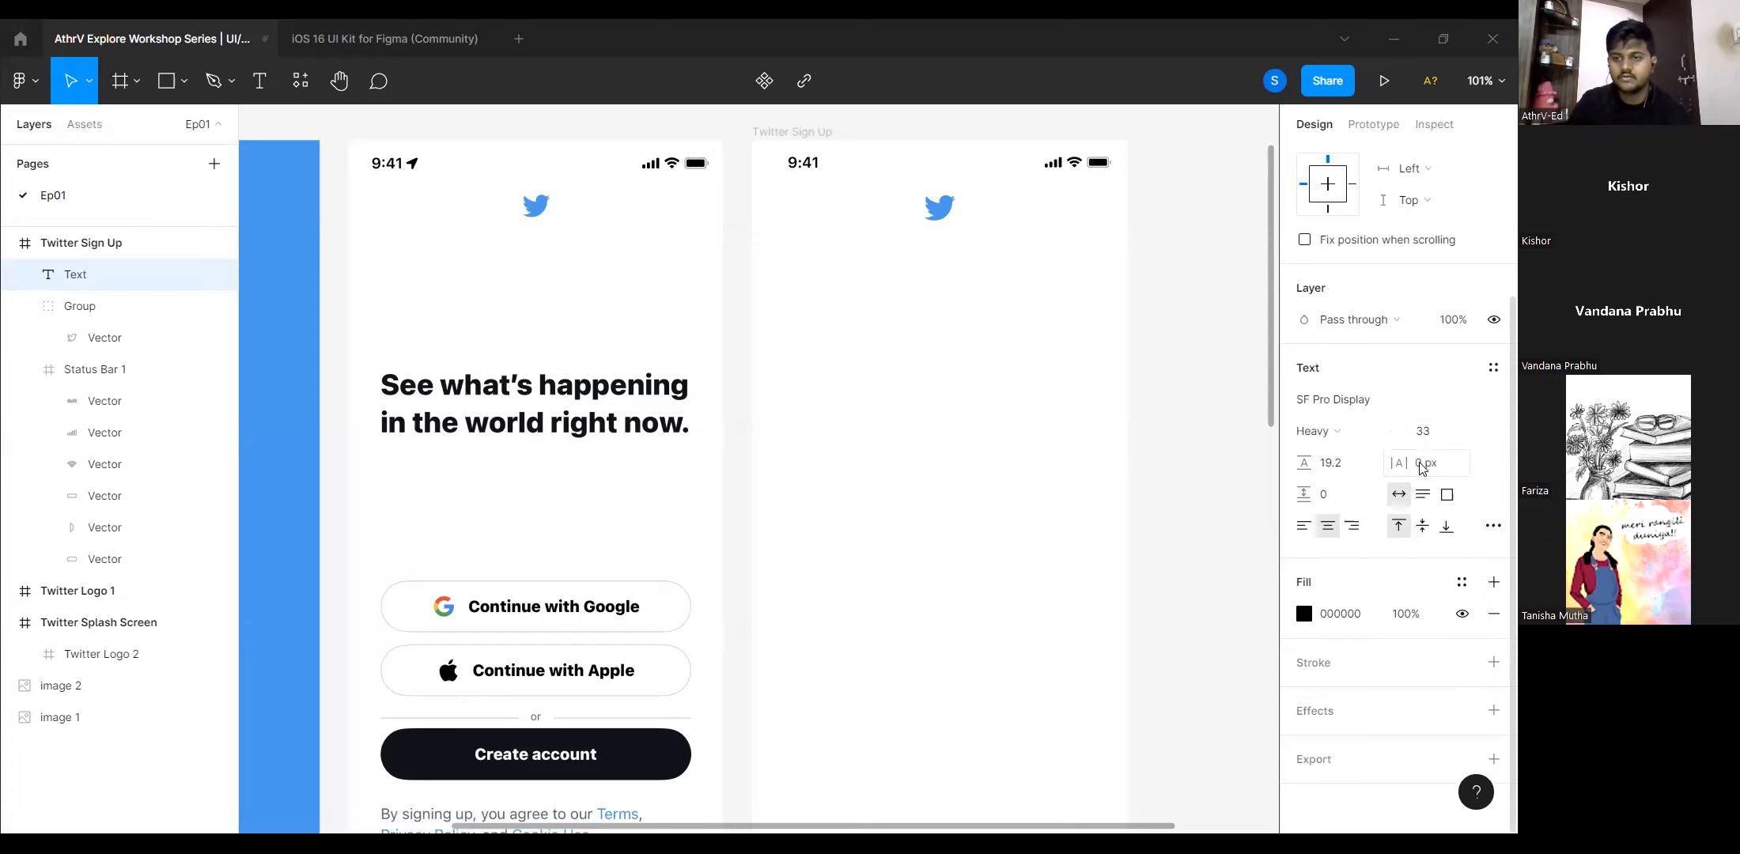
pyautogui.click(1342, 467)
pyautogui.write('Auto')
pyautogui.press('Return')
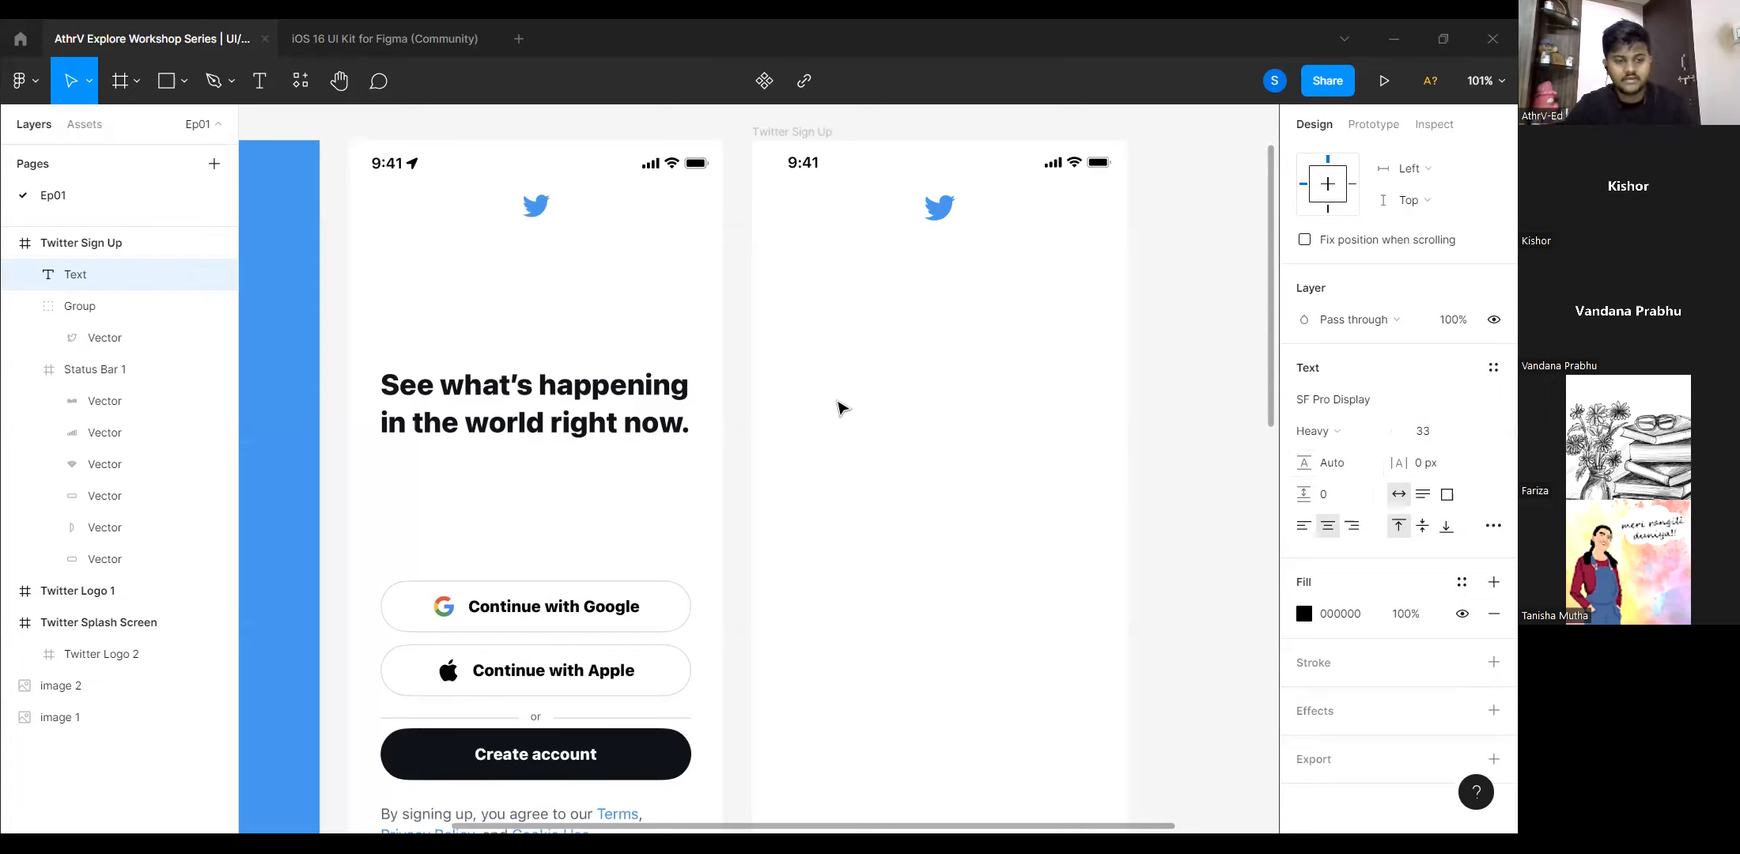
# Enter the heading text "See what’s happening in the world right now." in the new text layer.
pyautogui.write('See whats')
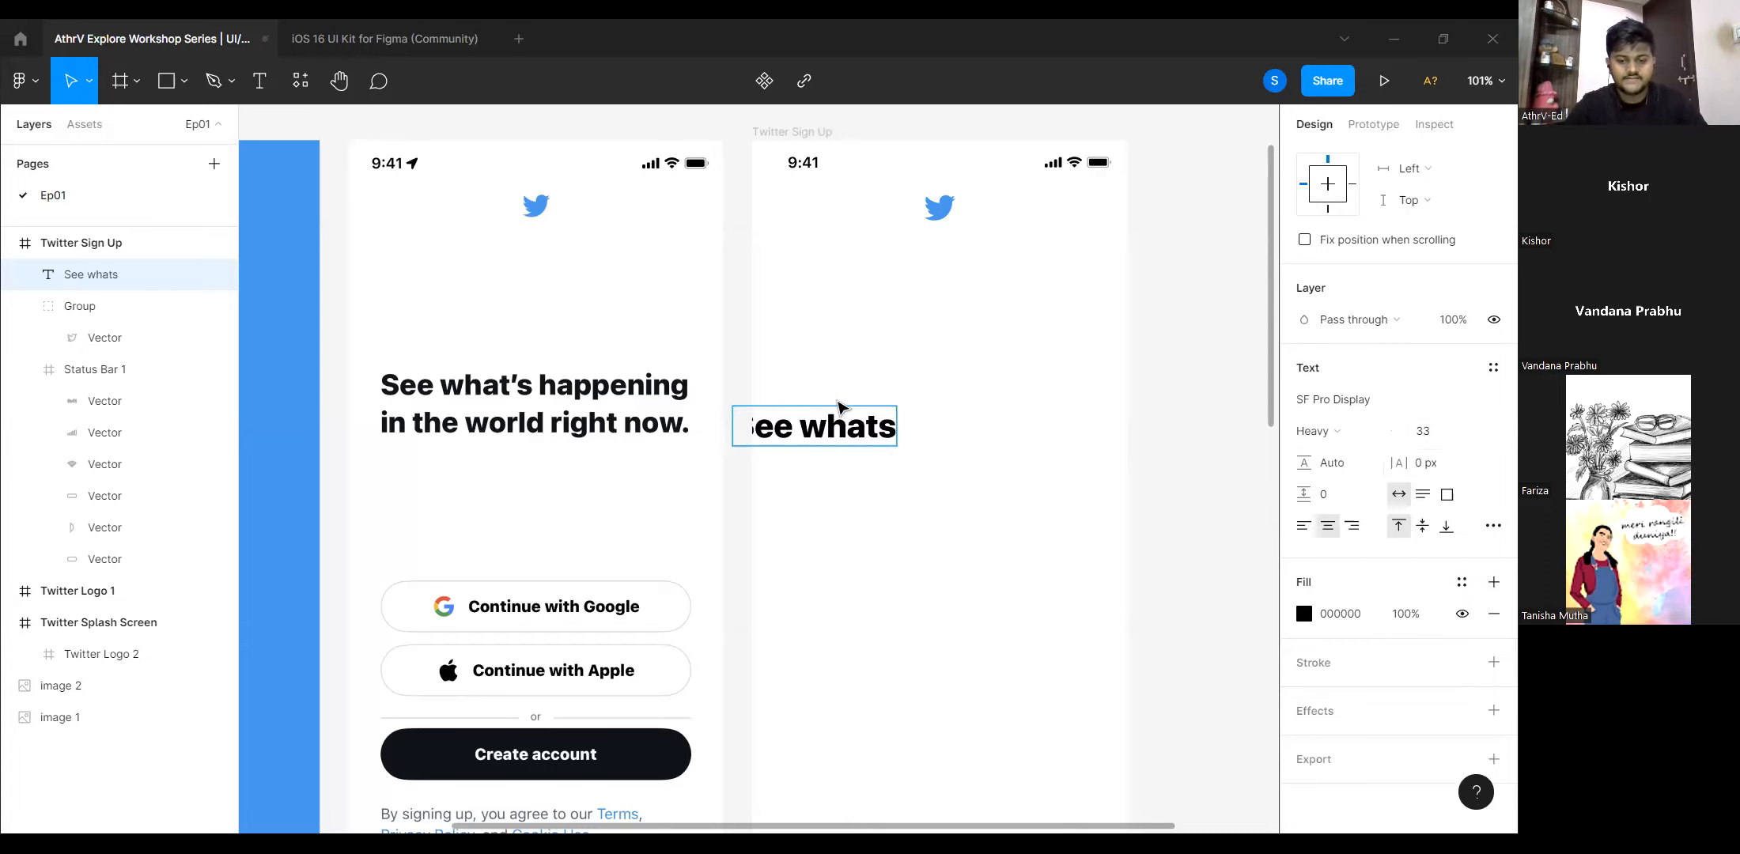
pyautogui.press('BackSpace')
pyautogui.write('’s')
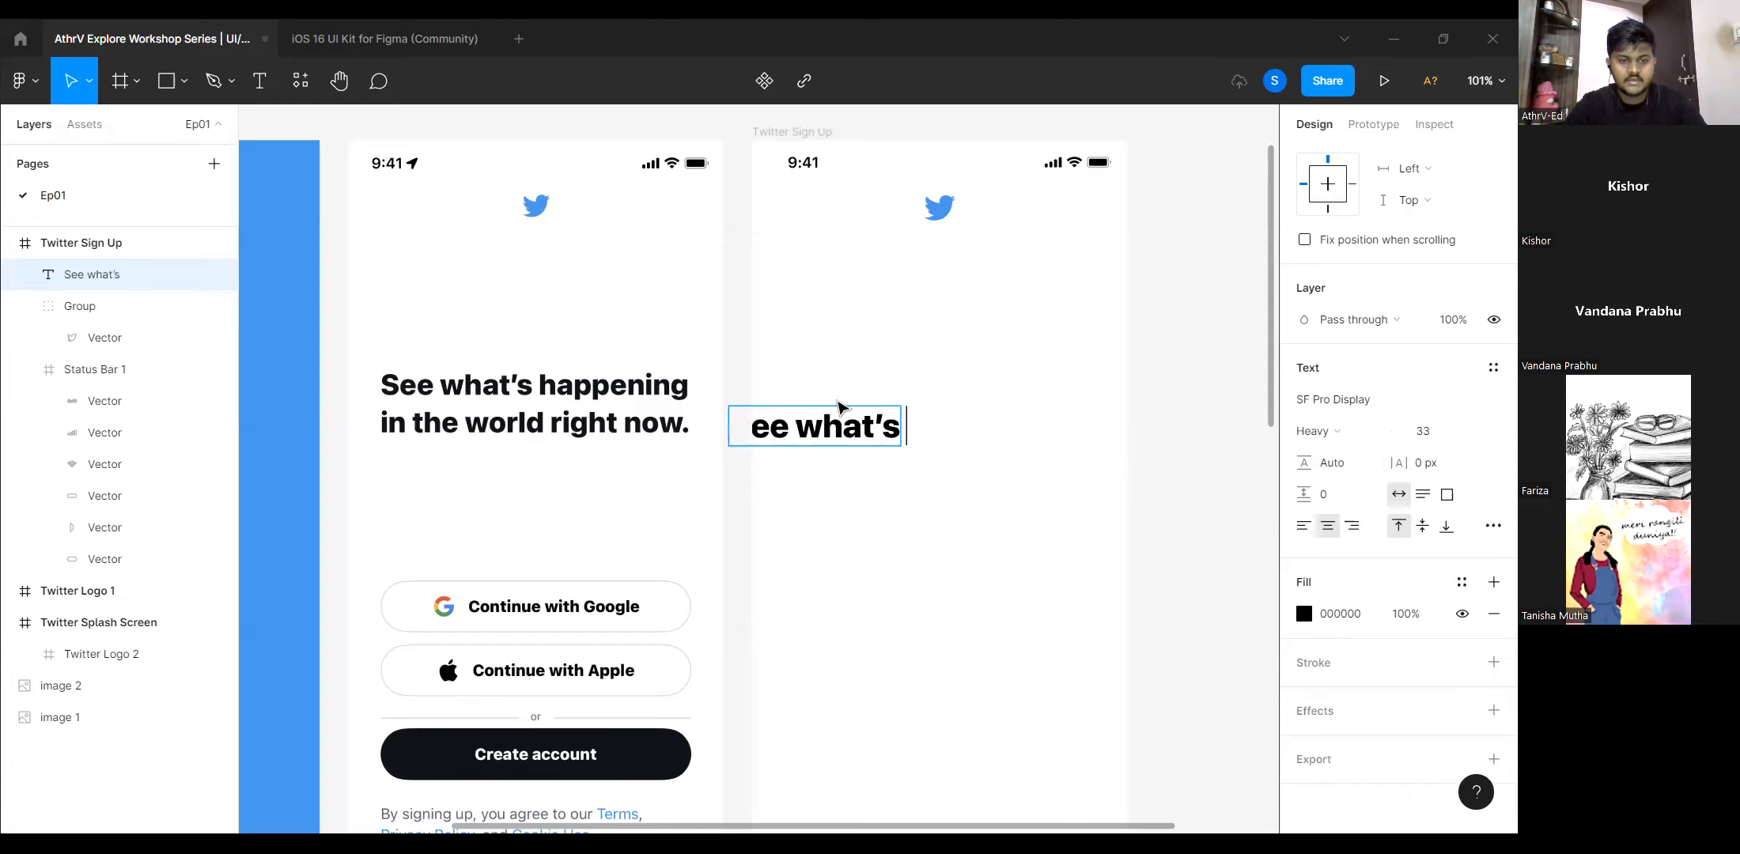
pyautogui.write(' happ')
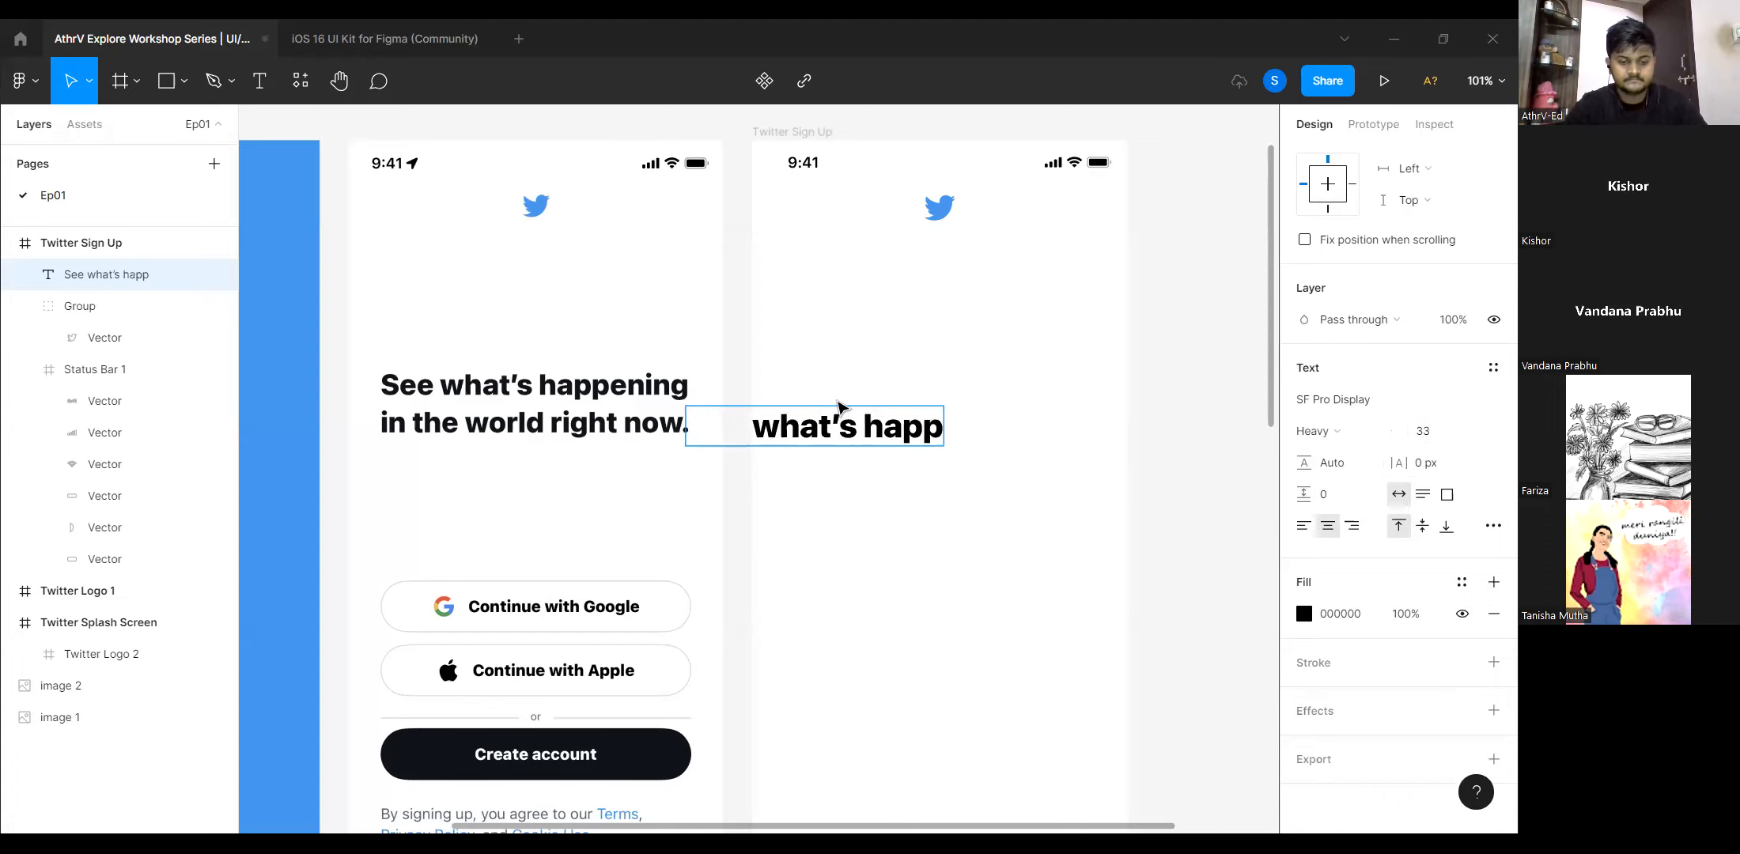
pyautogui.write('ening')
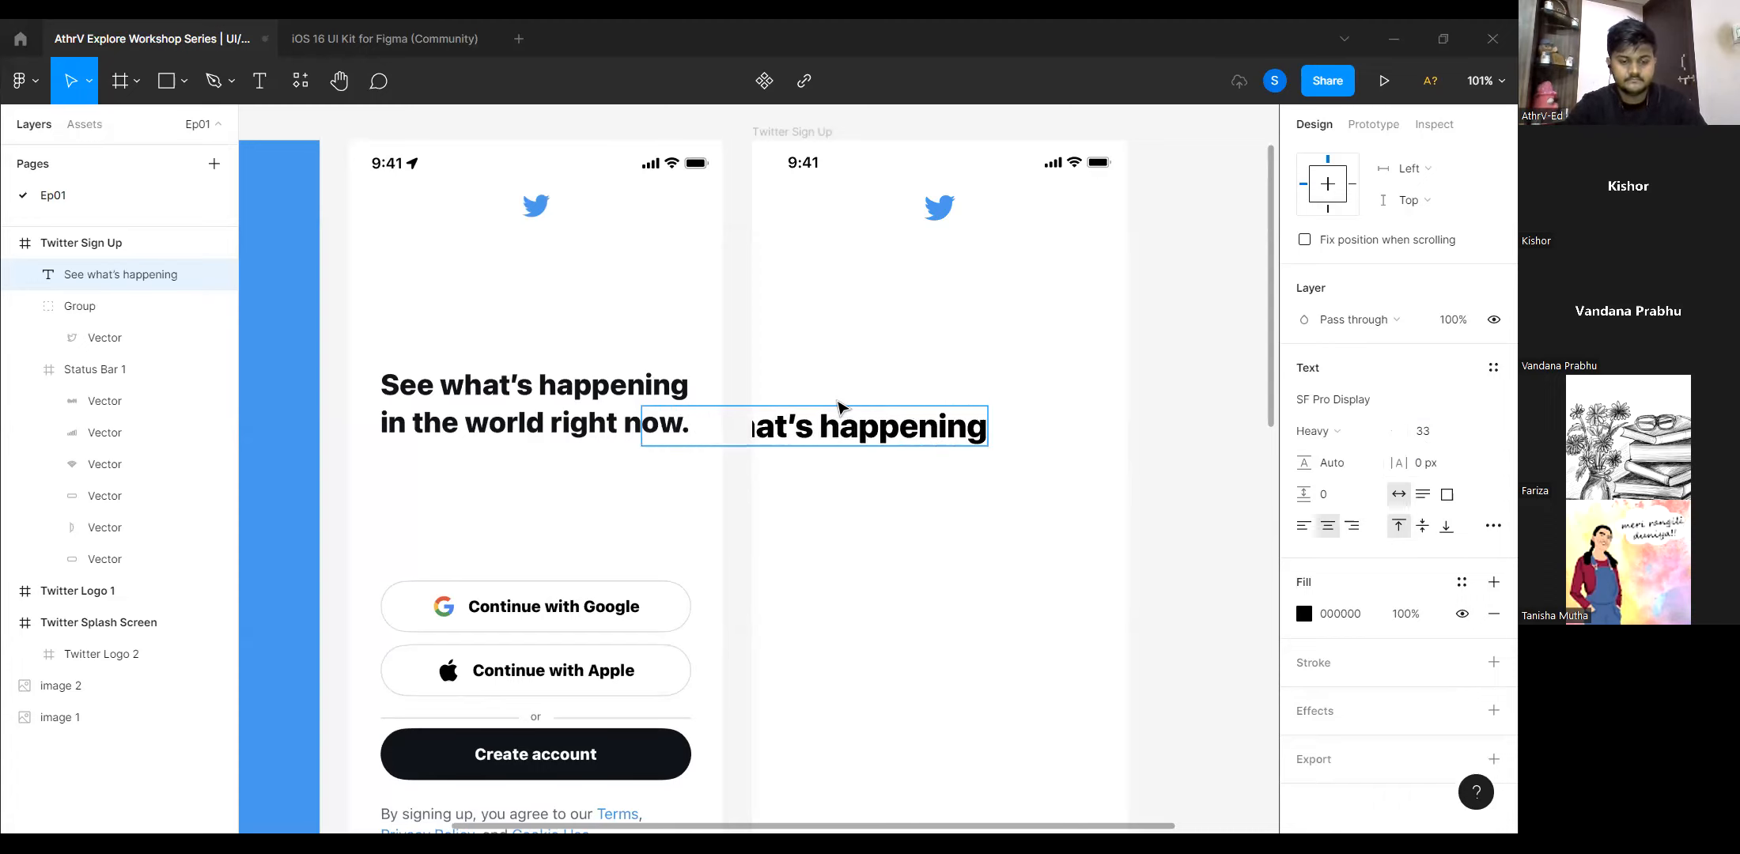
pyautogui.write(' in th')
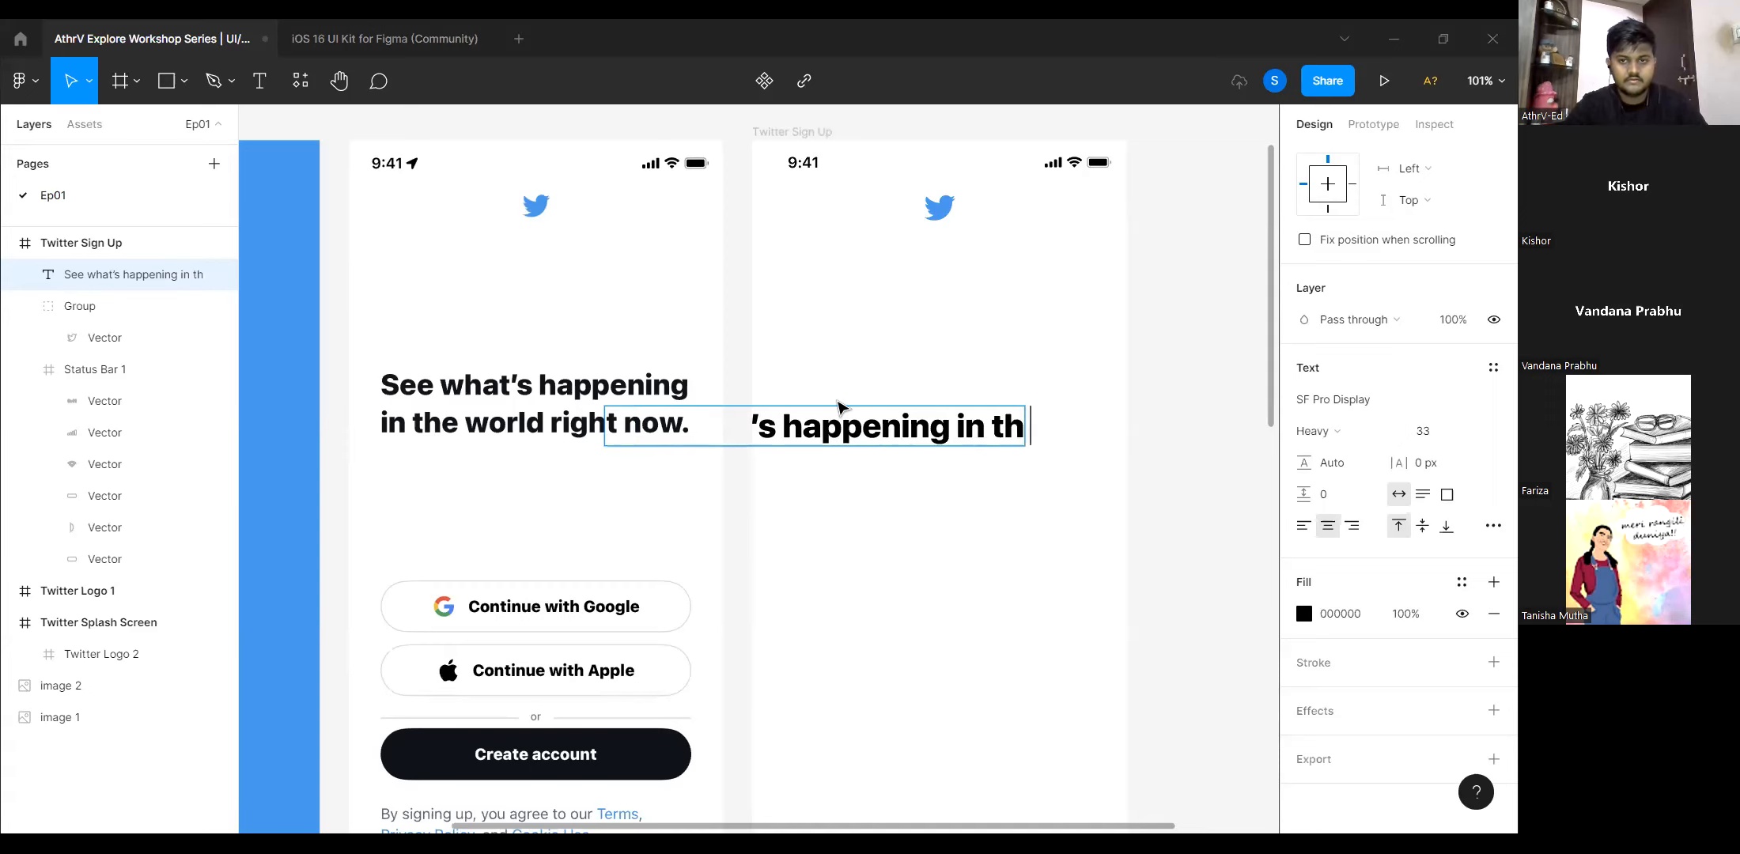
pyautogui.write('e wor')
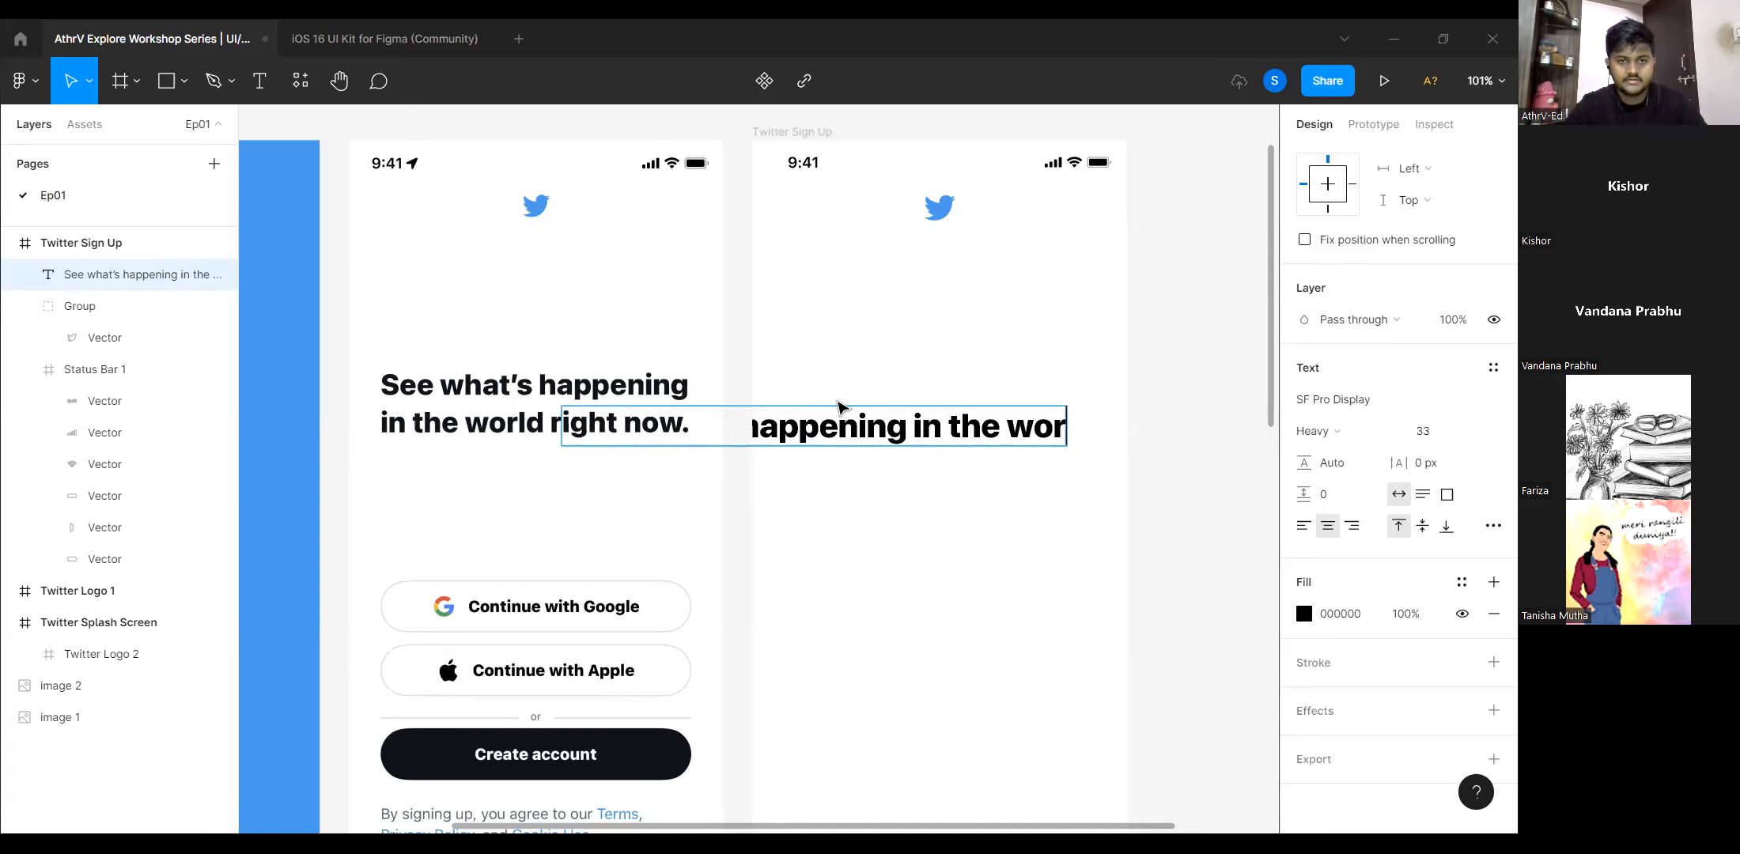
pyautogui.write('ld righ')
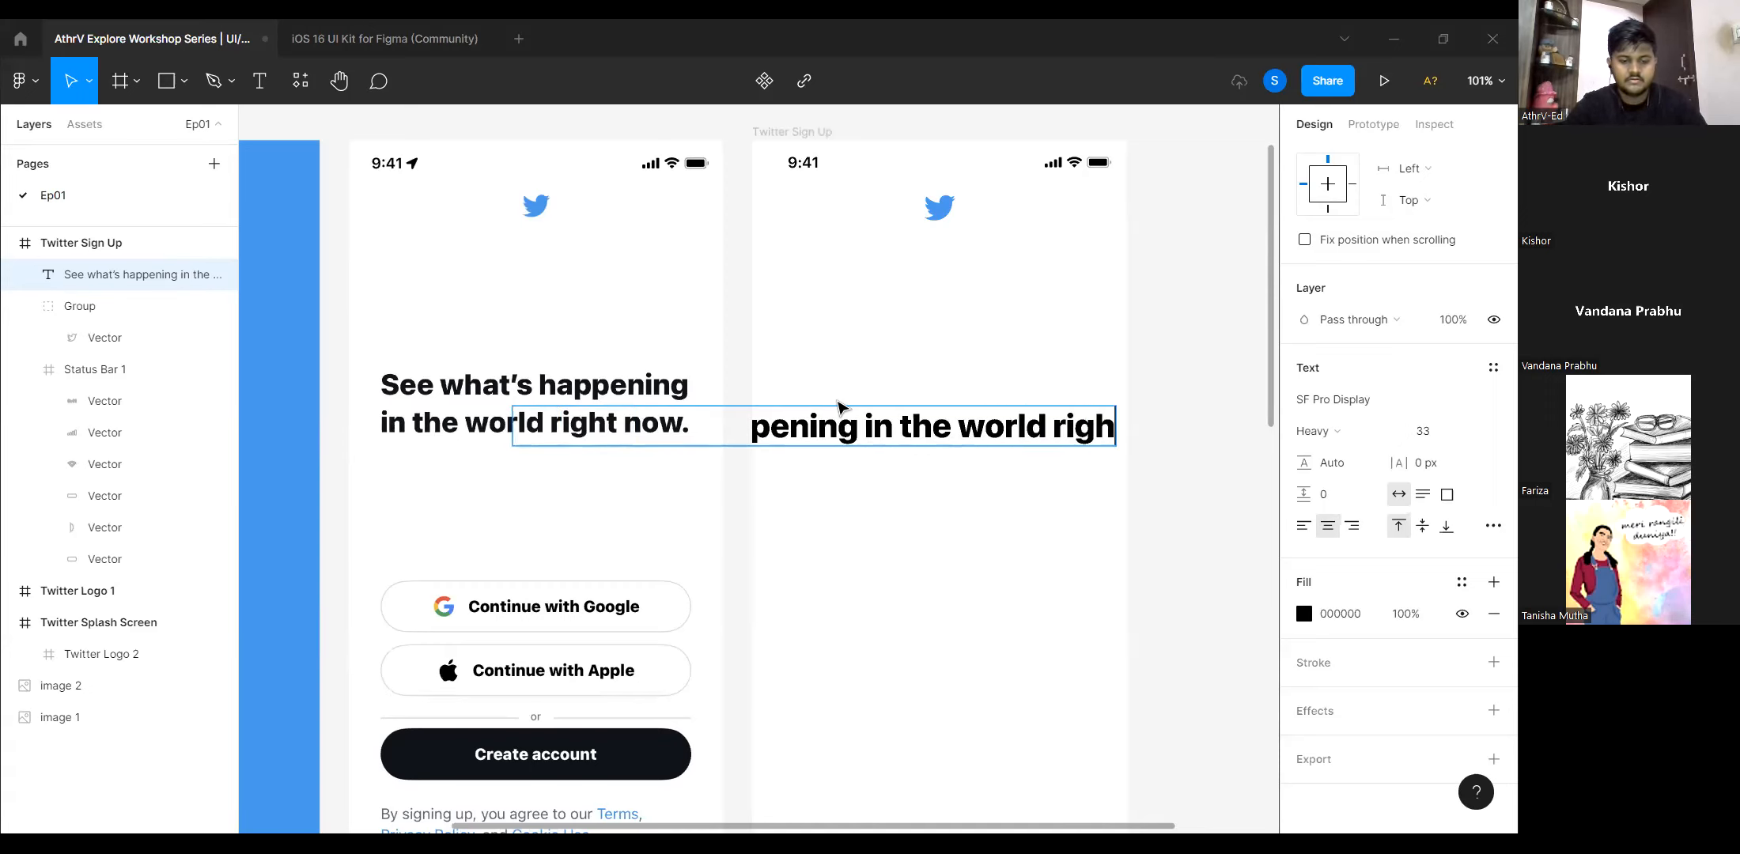
pyautogui.write('t no')
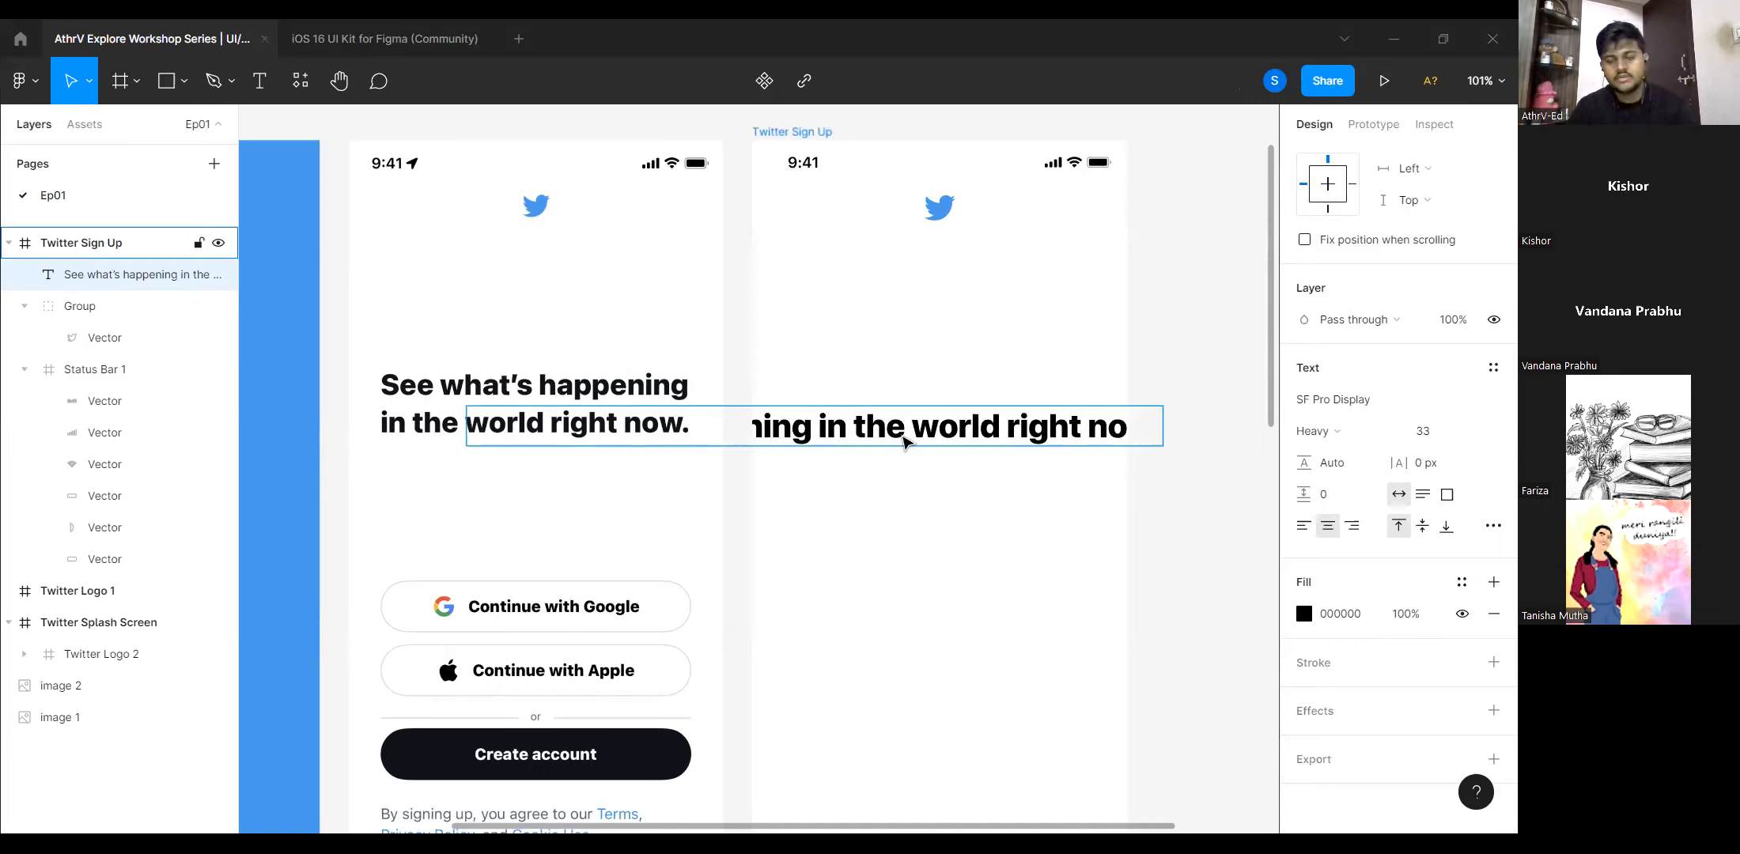
pyautogui.click(1059, 468)
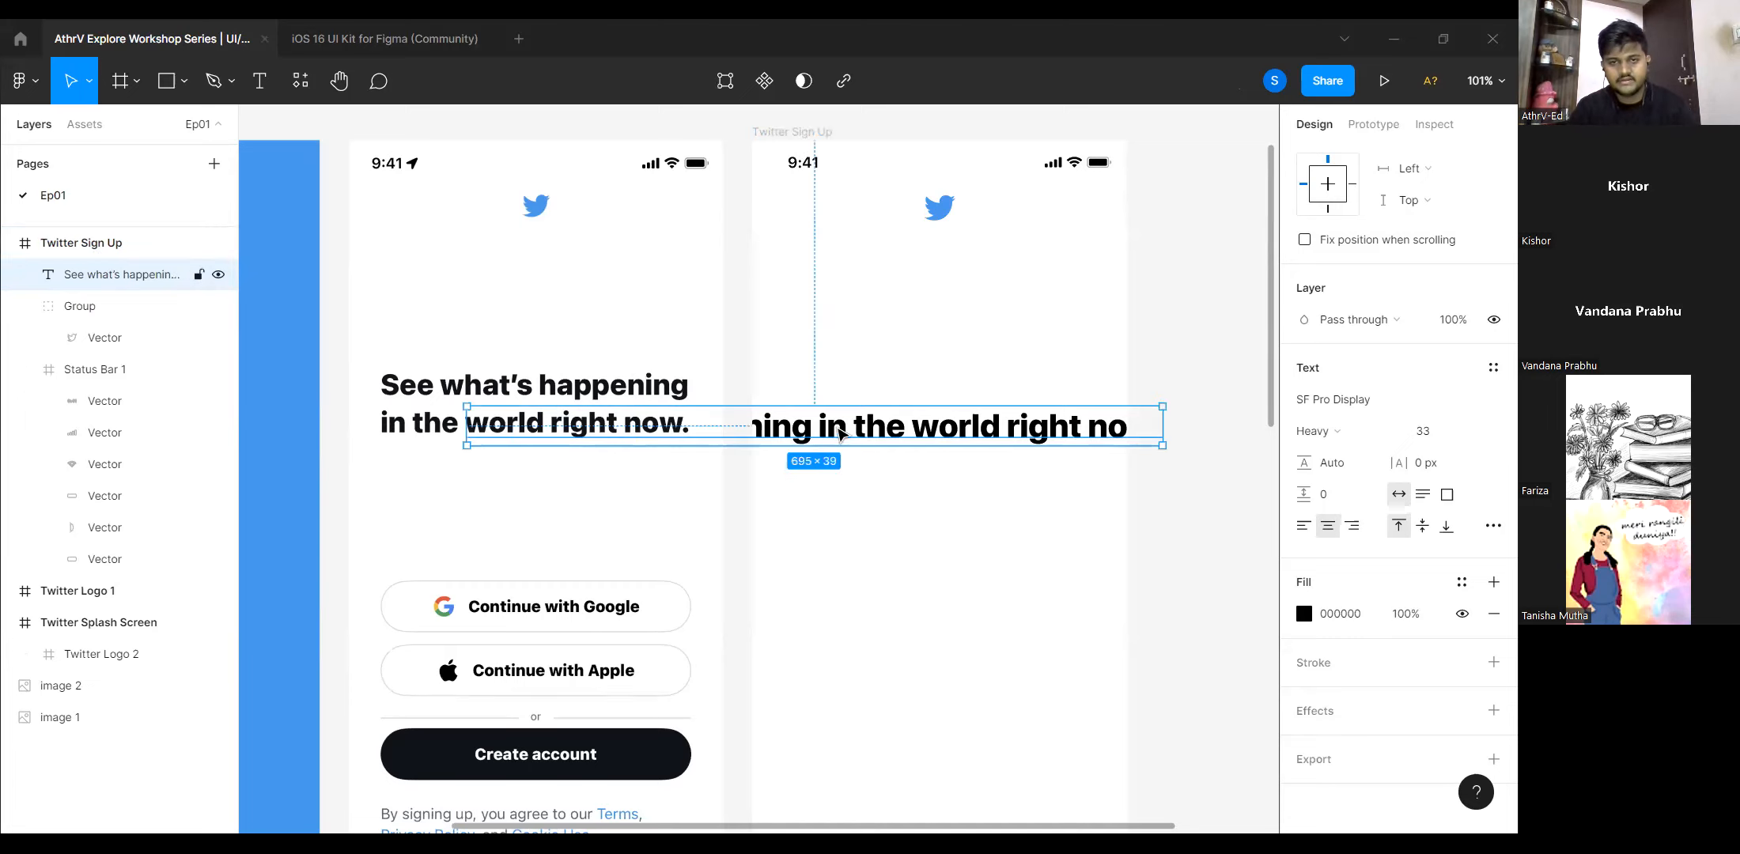
# Move the heading so it starts inside the Twitter Sign Up frame and narrow its box to about 367 px, wrapping onto two lines.
pyautogui.moveTo(804, 425); pyautogui.dragTo(1026, 442)
pyautogui.moveTo(994, 494); pyautogui.dragTo(827, 467)
pyautogui.scroll(-1, 827, 467)
pyautogui.scroll(-1, 835, 451)
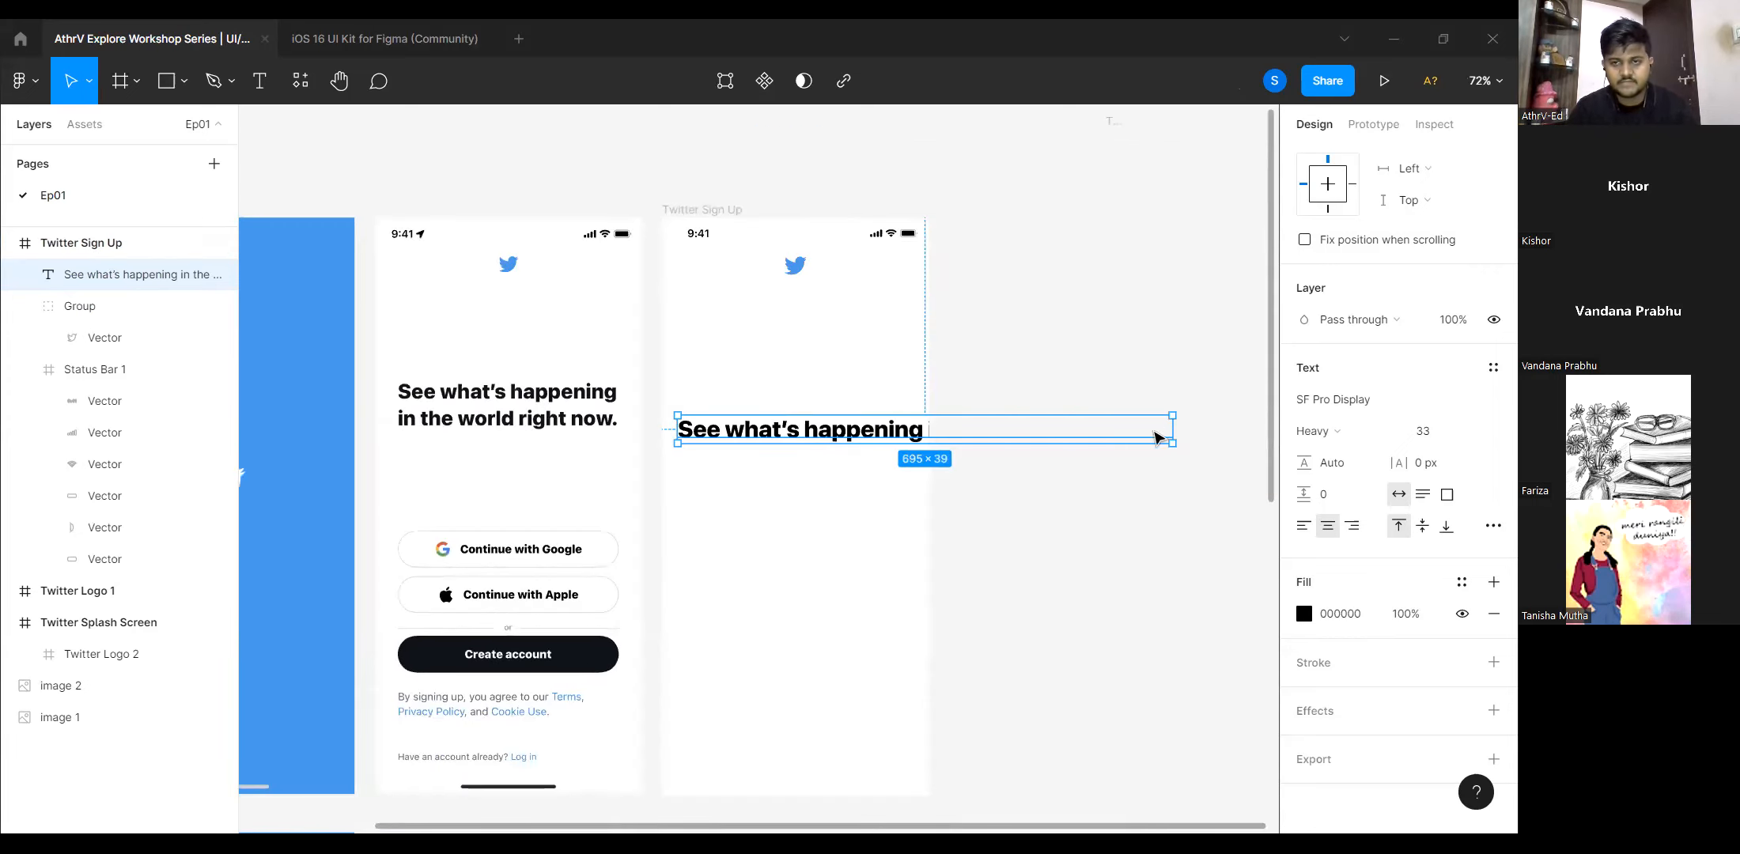
pyautogui.moveTo(1171, 429); pyautogui.dragTo(939, 440)
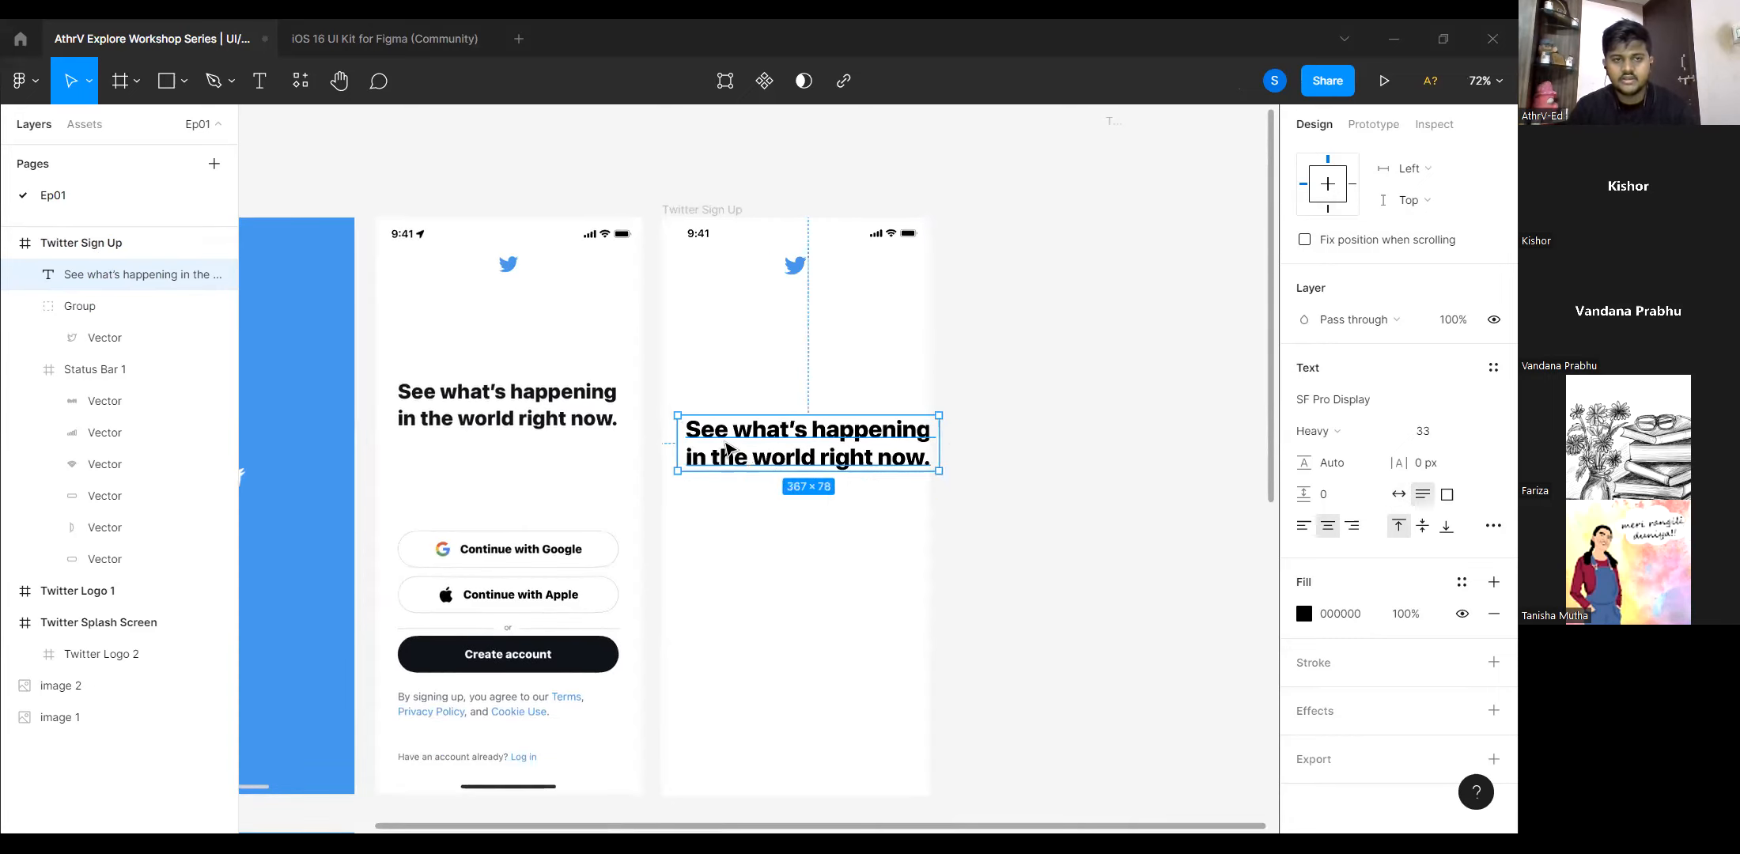
# Left-align the heading text and set its font size to 28.
pyautogui.scroll(1, 724, 453)
pyautogui.click(1303, 525)
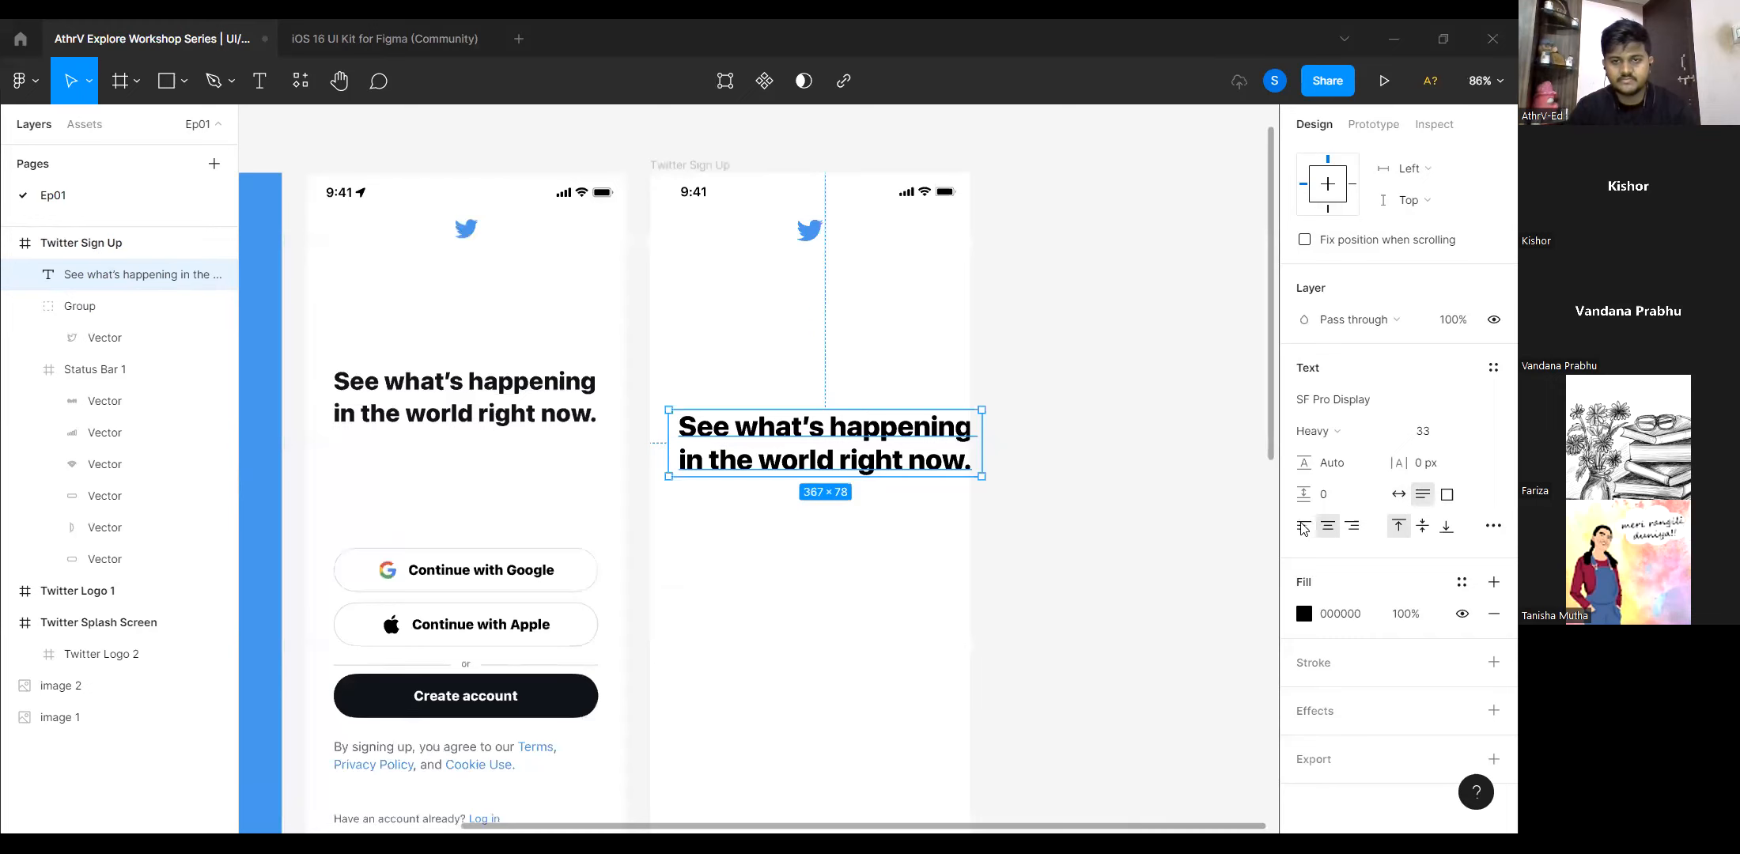
pyautogui.click(1437, 436)
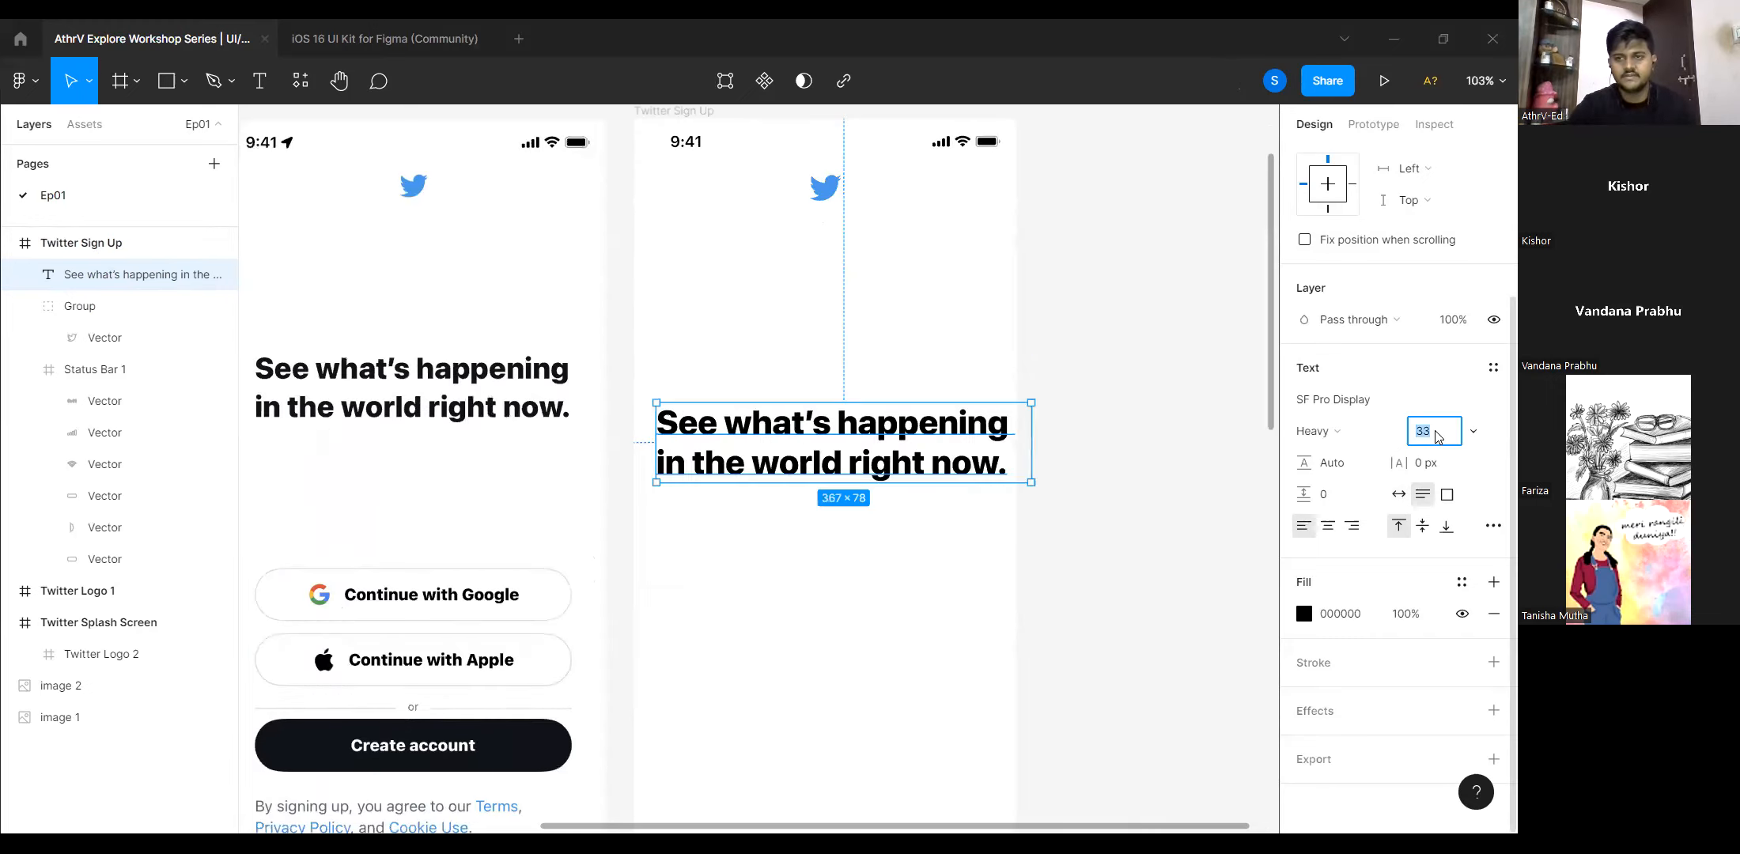
pyautogui.write('28')
pyautogui.press('Return')
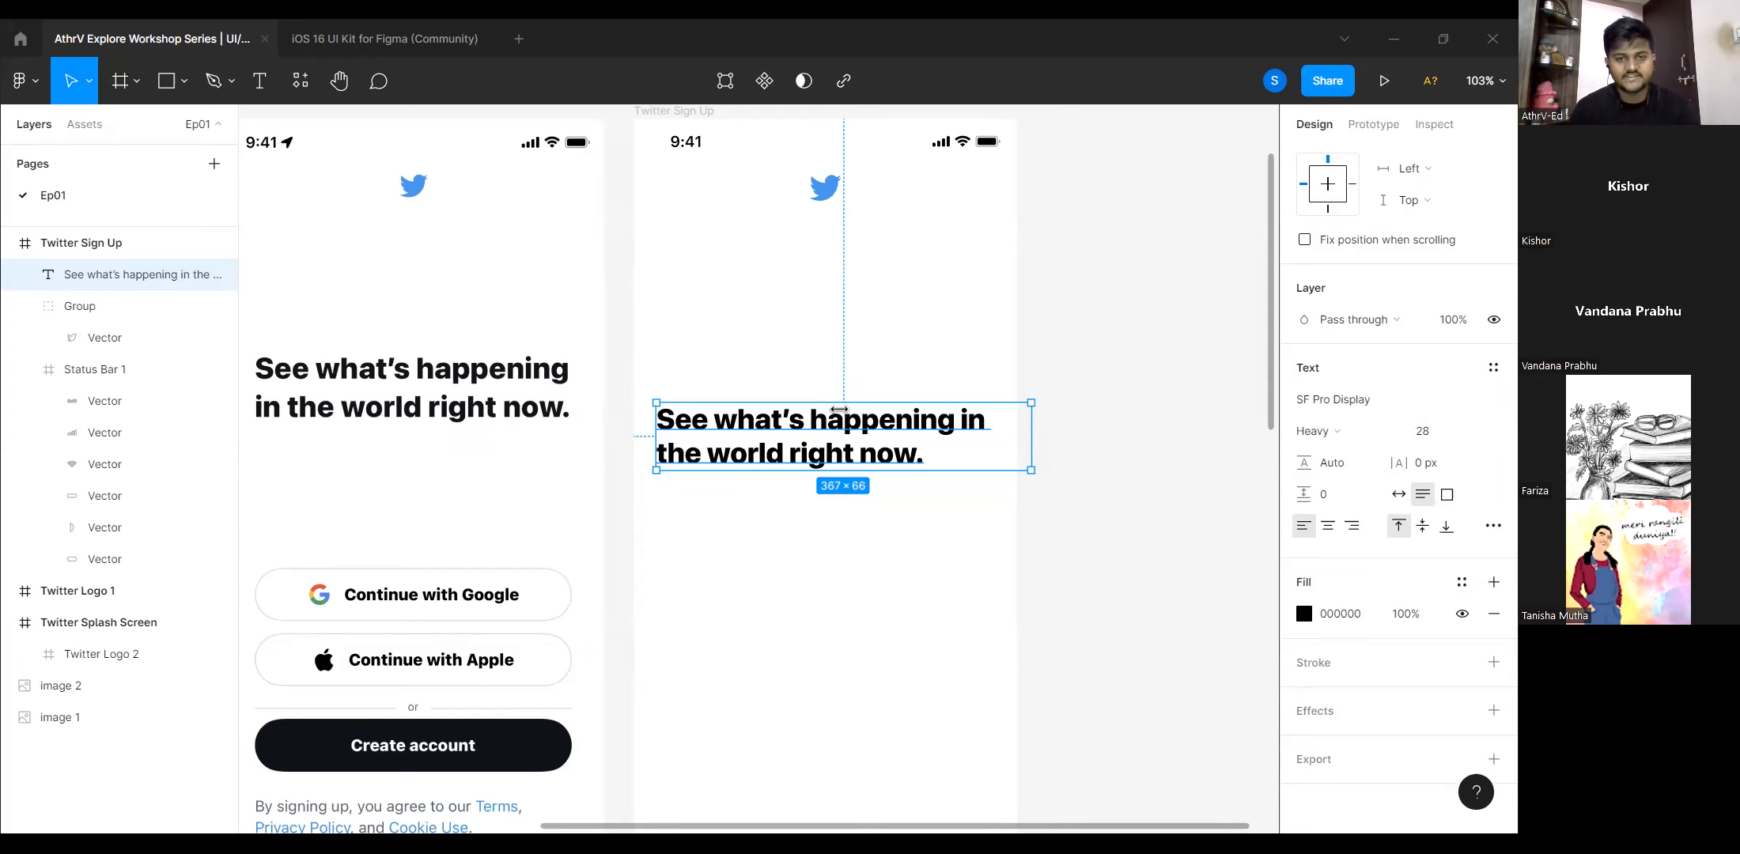
# Narrow the heading's text box to about 332 px so it fits within the Twitter Sign Up frame.
pyautogui.scroll(1, 897, 445)
pyautogui.moveTo(1041, 435); pyautogui.dragTo(1002, 429)
pyautogui.scroll(1, 897, 444)
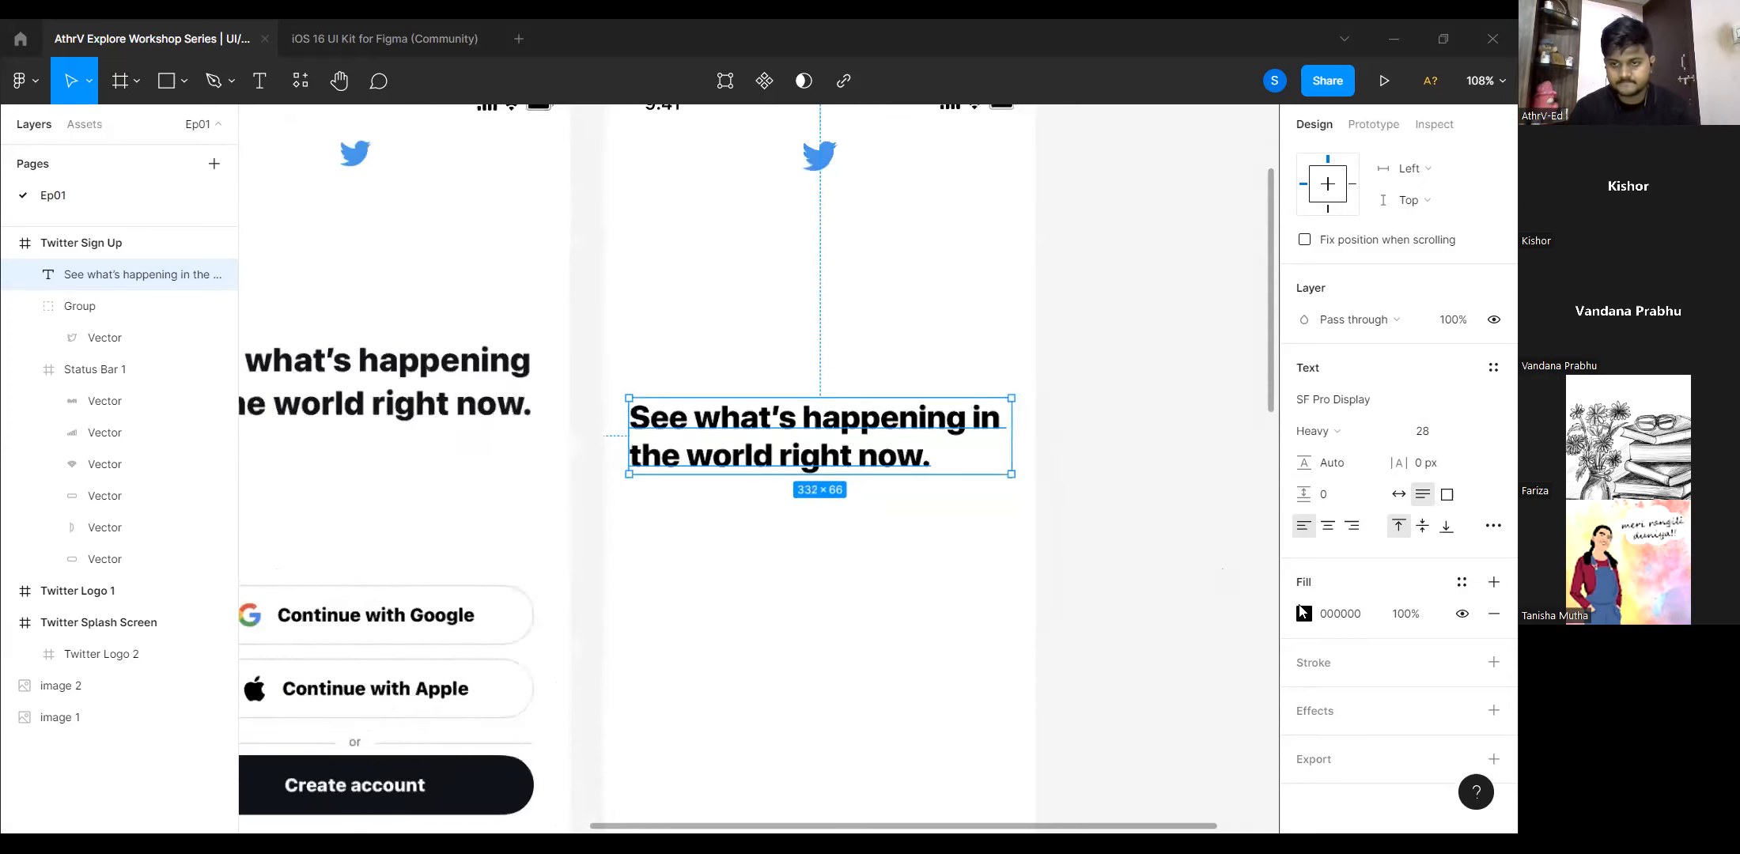
# Match the heading's fill to the dark text of the reference heading by sampling colour 101219.
pyautogui.click(1303, 614)
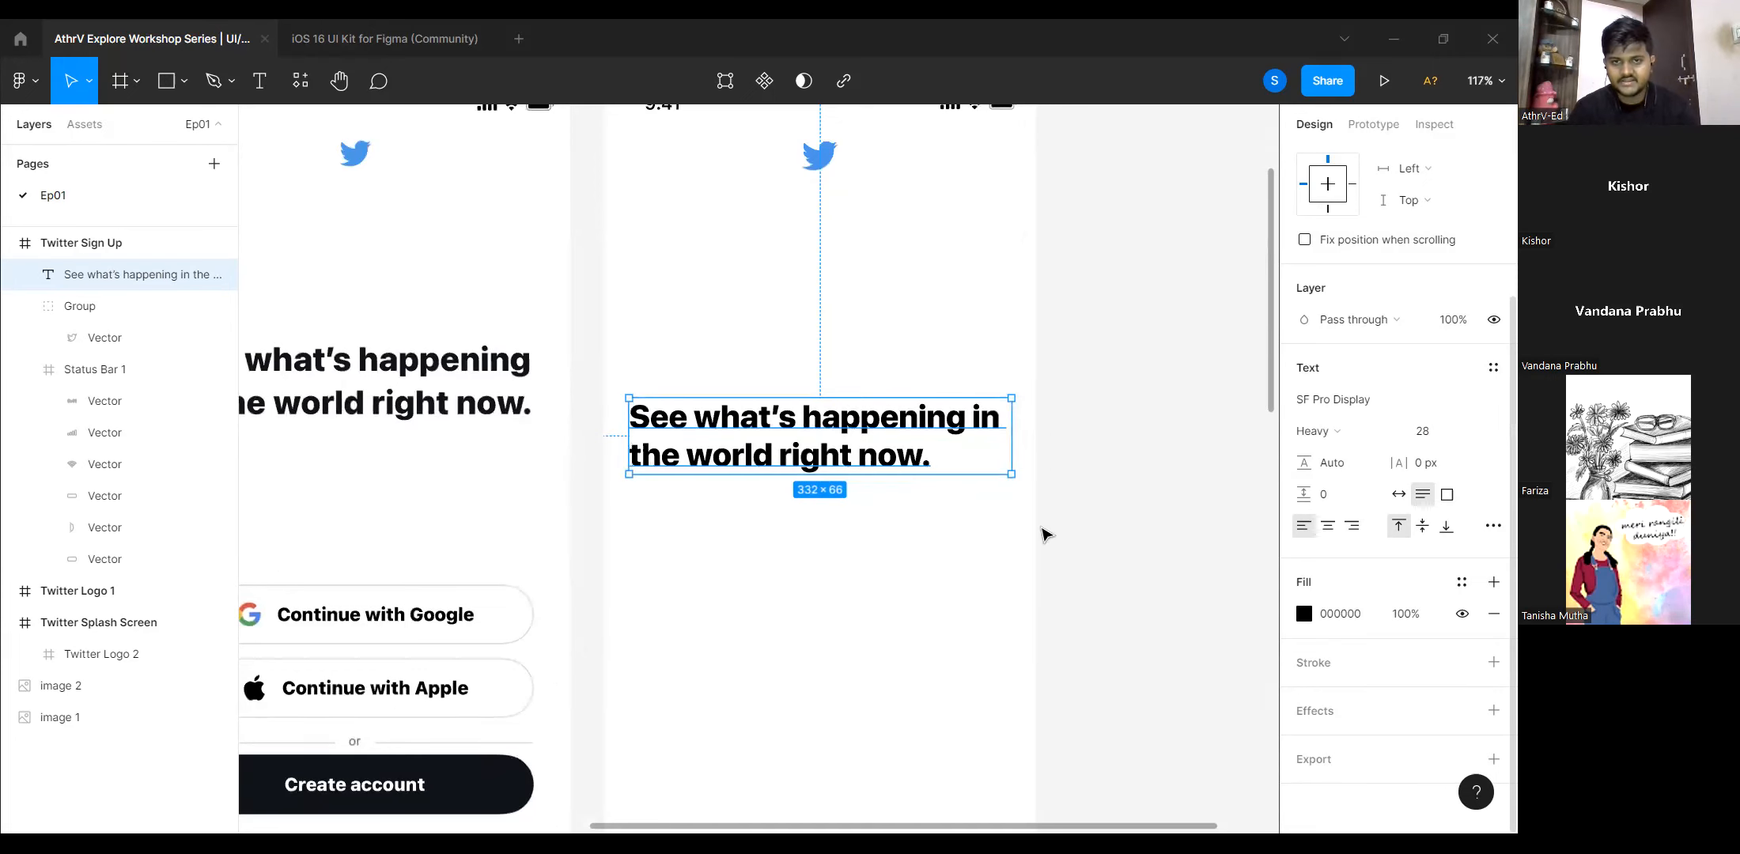
pyautogui.click(1072, 613)
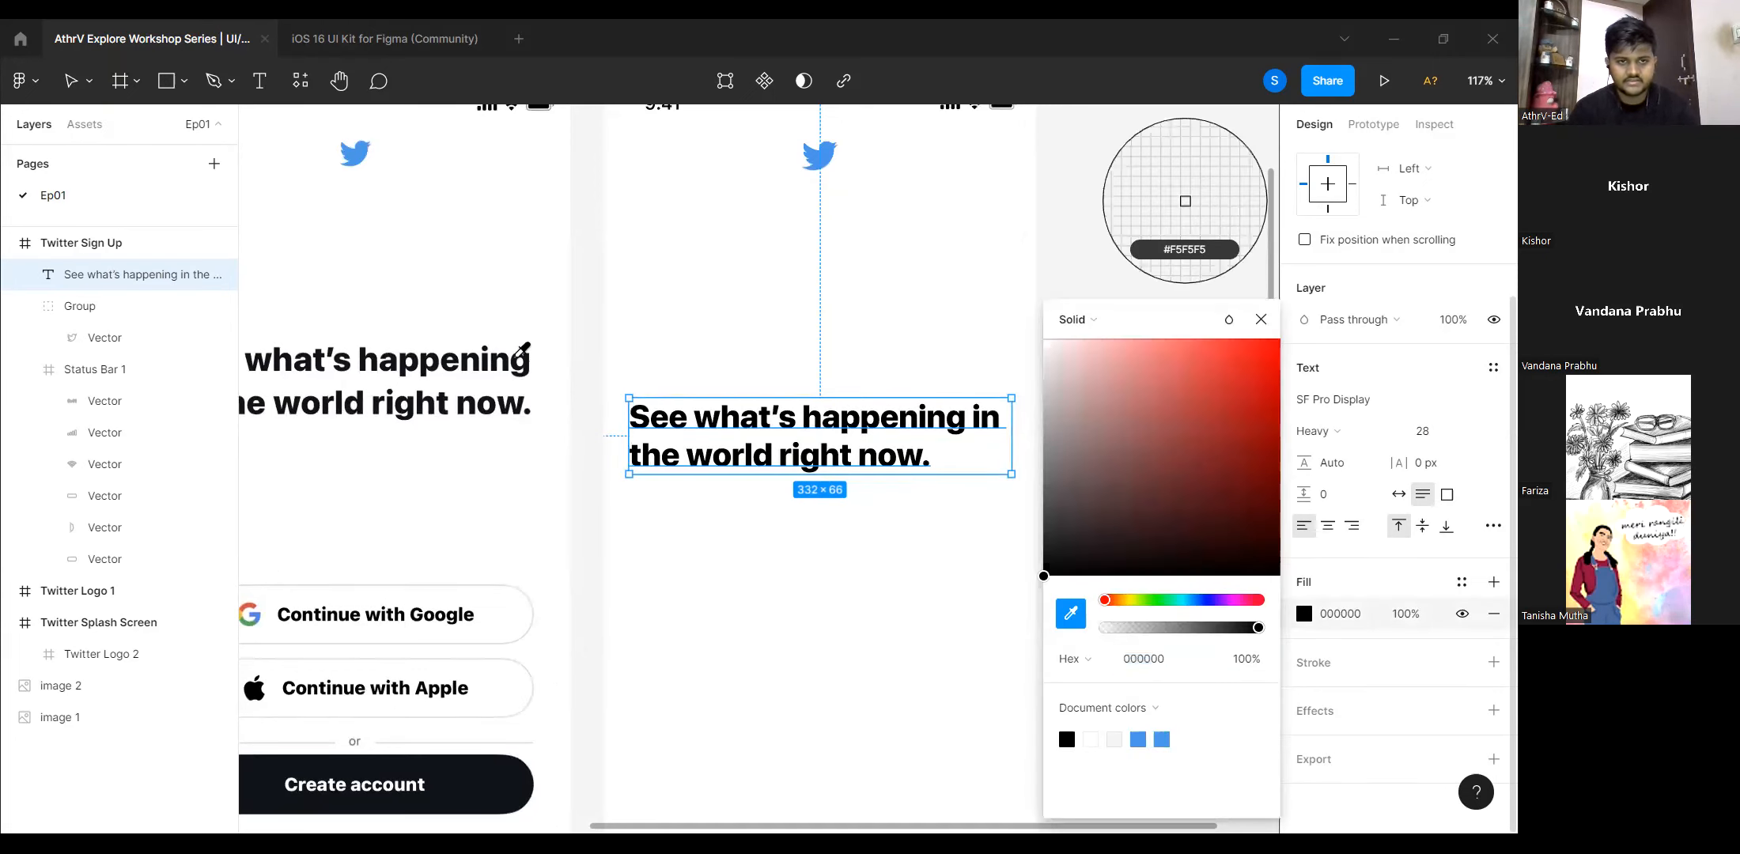
pyautogui.scroll(3, 522, 348)
pyautogui.scroll(5, 562, 370)
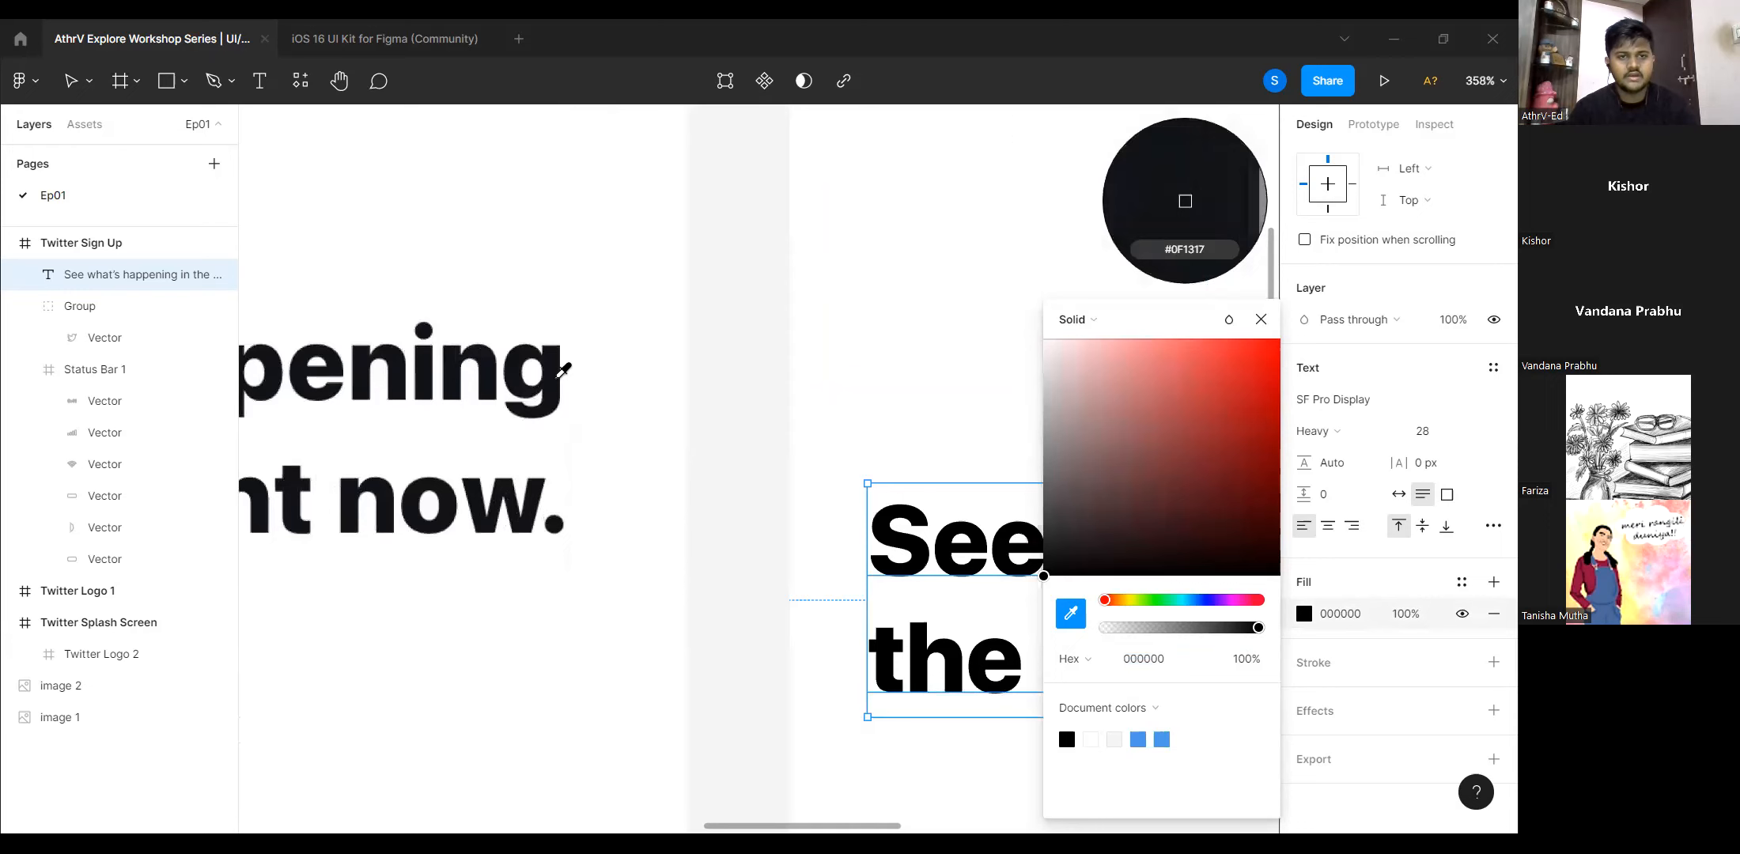
pyautogui.scroll(-4, 562, 370)
pyautogui.scroll(-2, 562, 370)
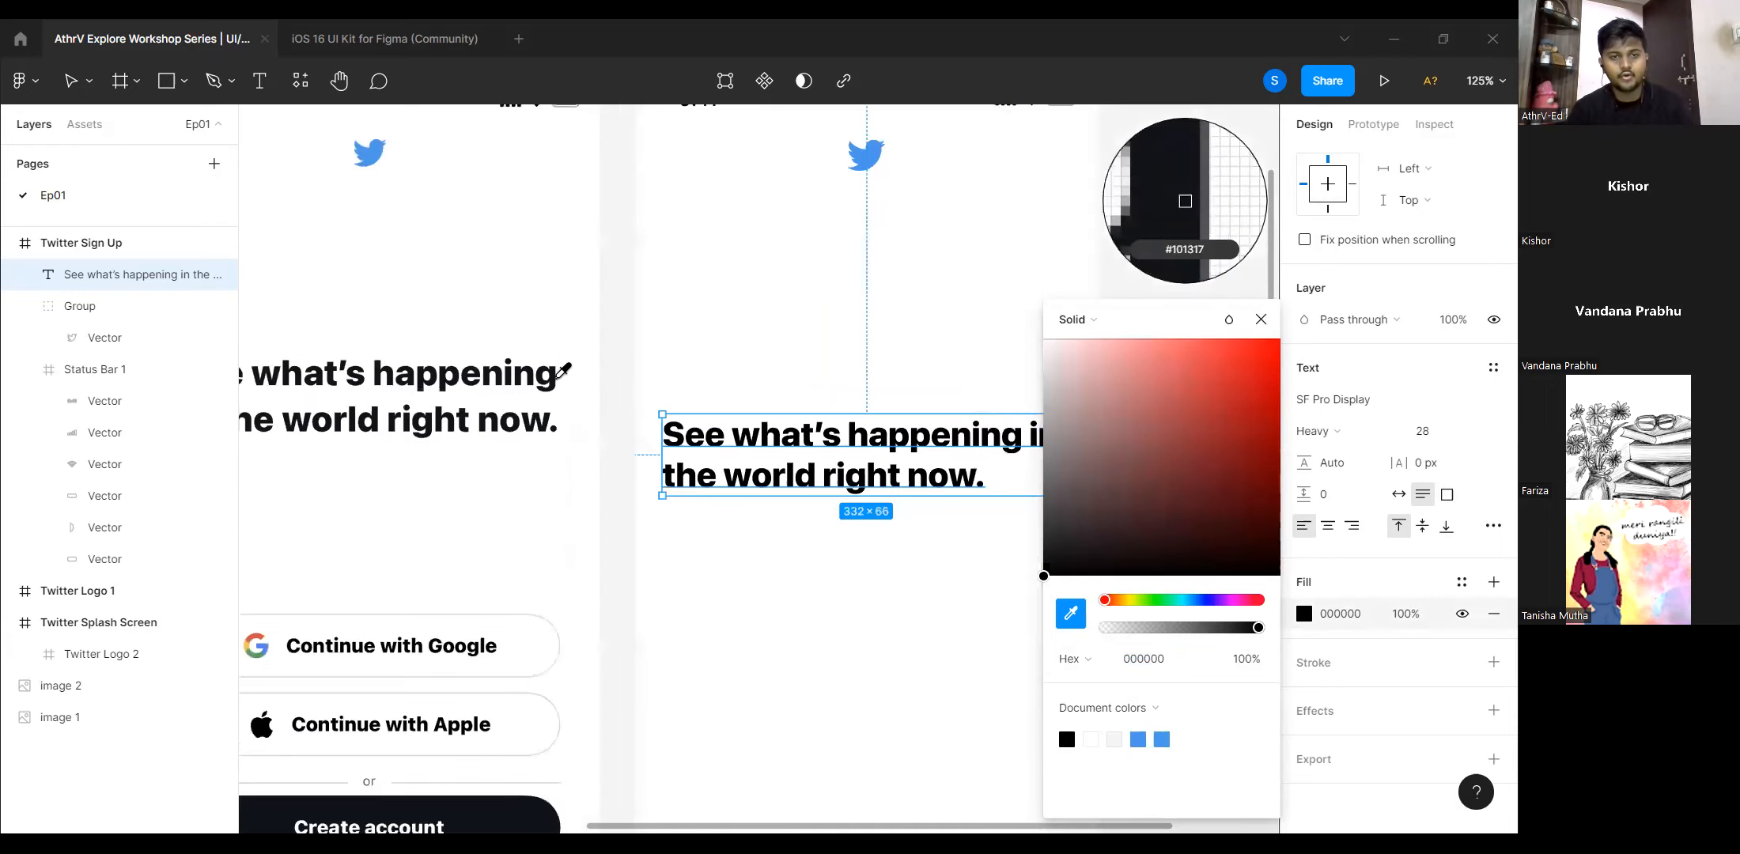
pyautogui.scroll(1, 562, 370)
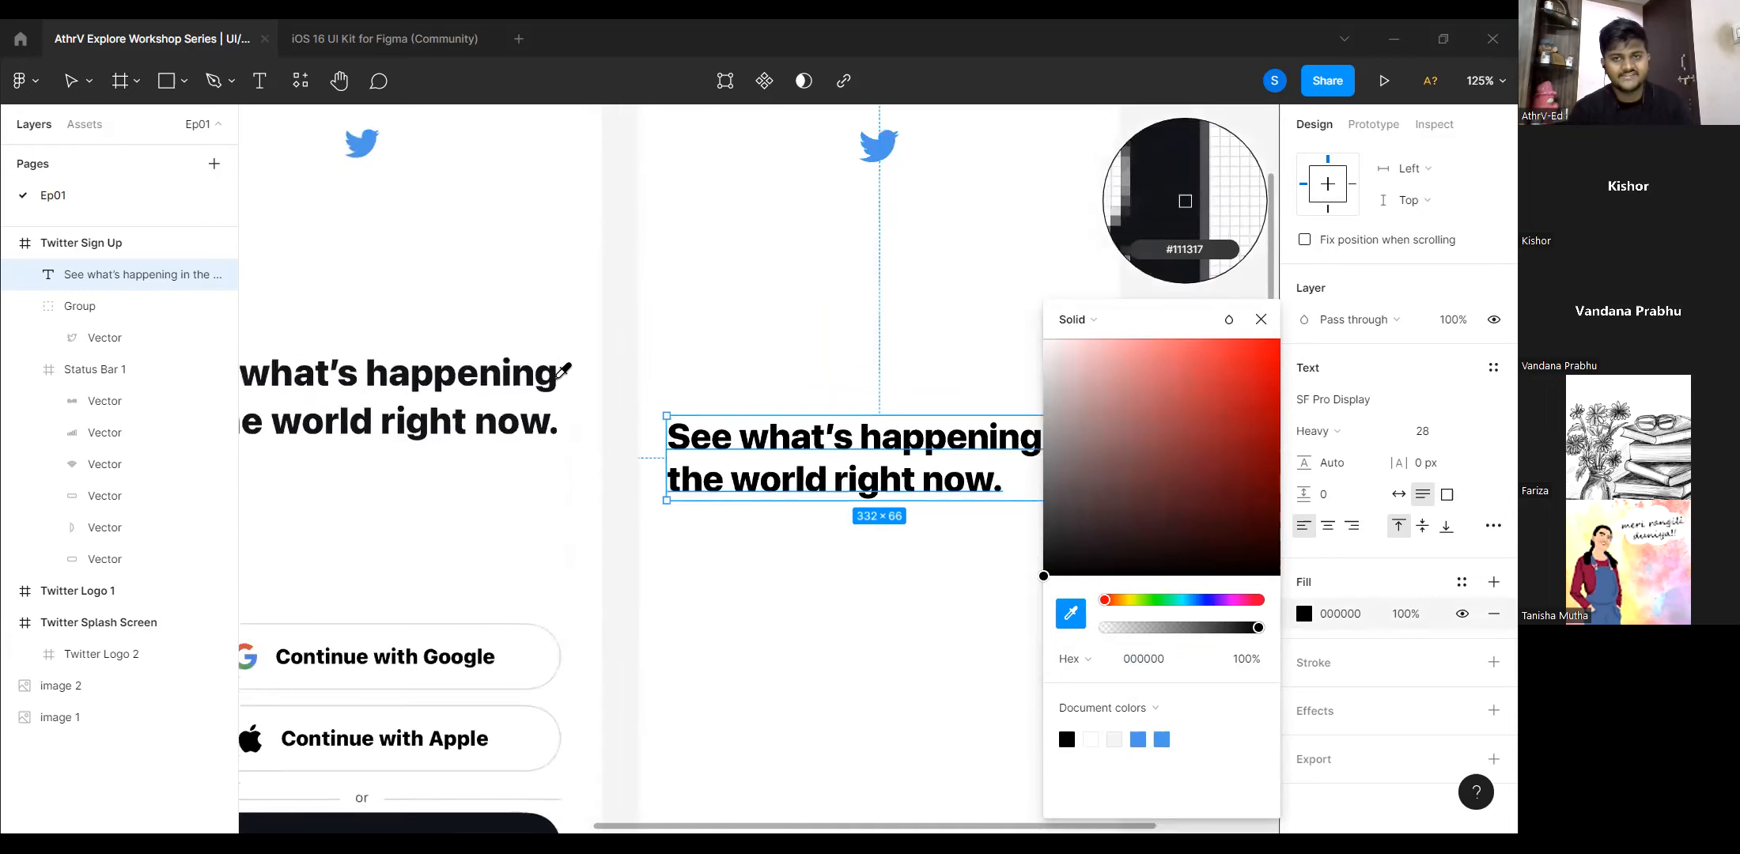
pyautogui.scroll(1, 562, 370)
pyautogui.scroll(3, 562, 370)
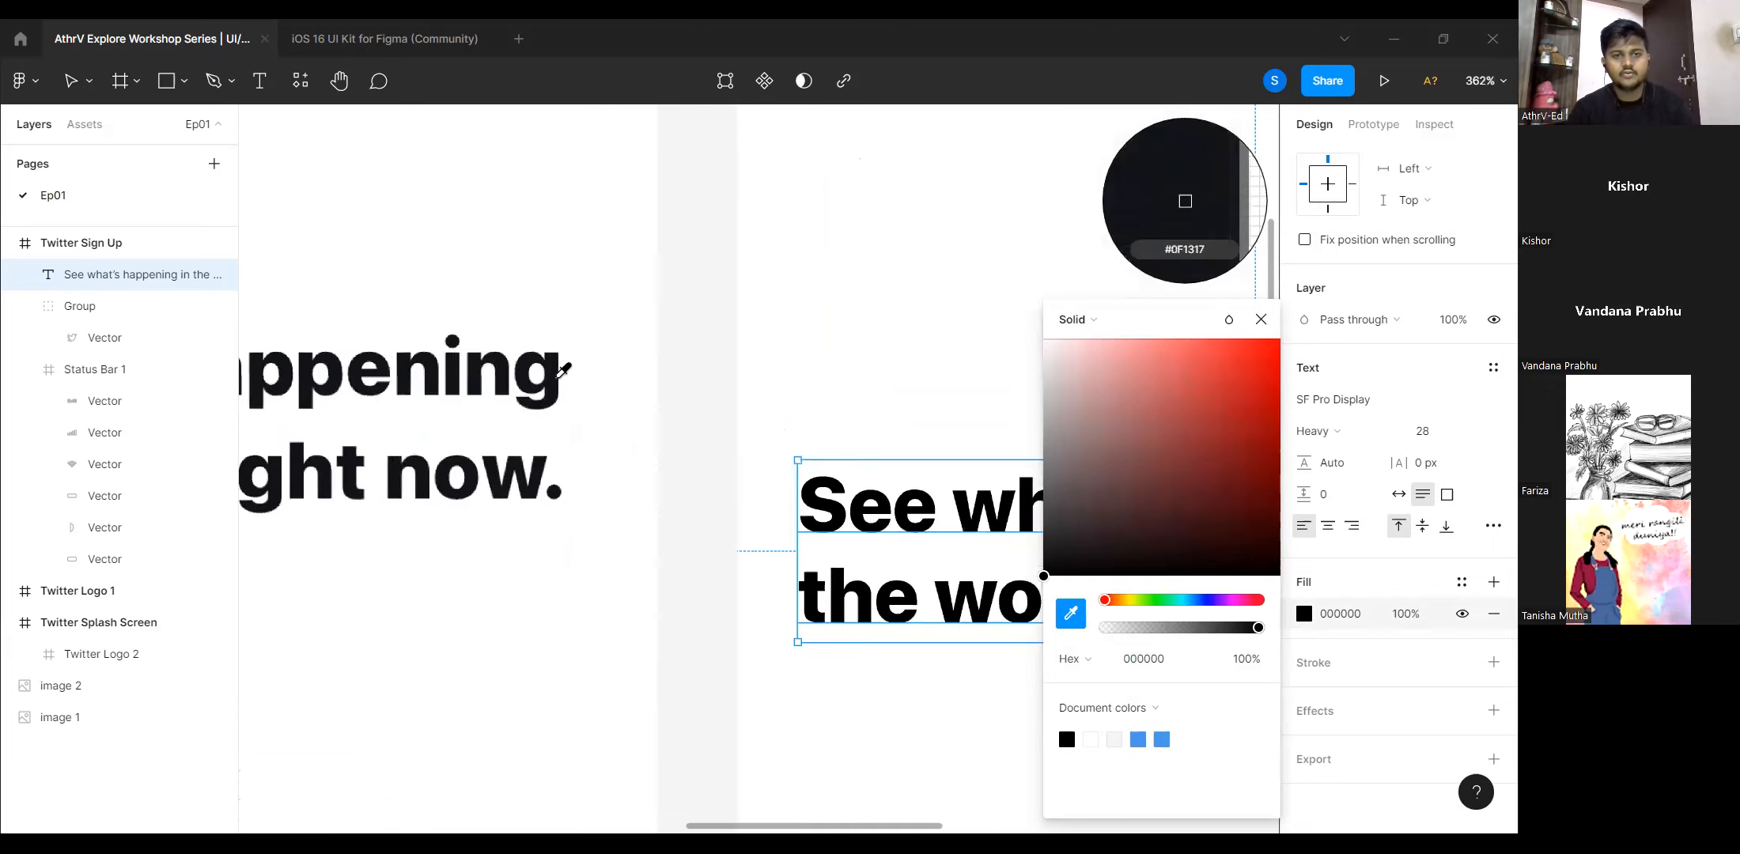
pyautogui.scroll(-3, 562, 370)
pyautogui.scroll(3, 563, 370)
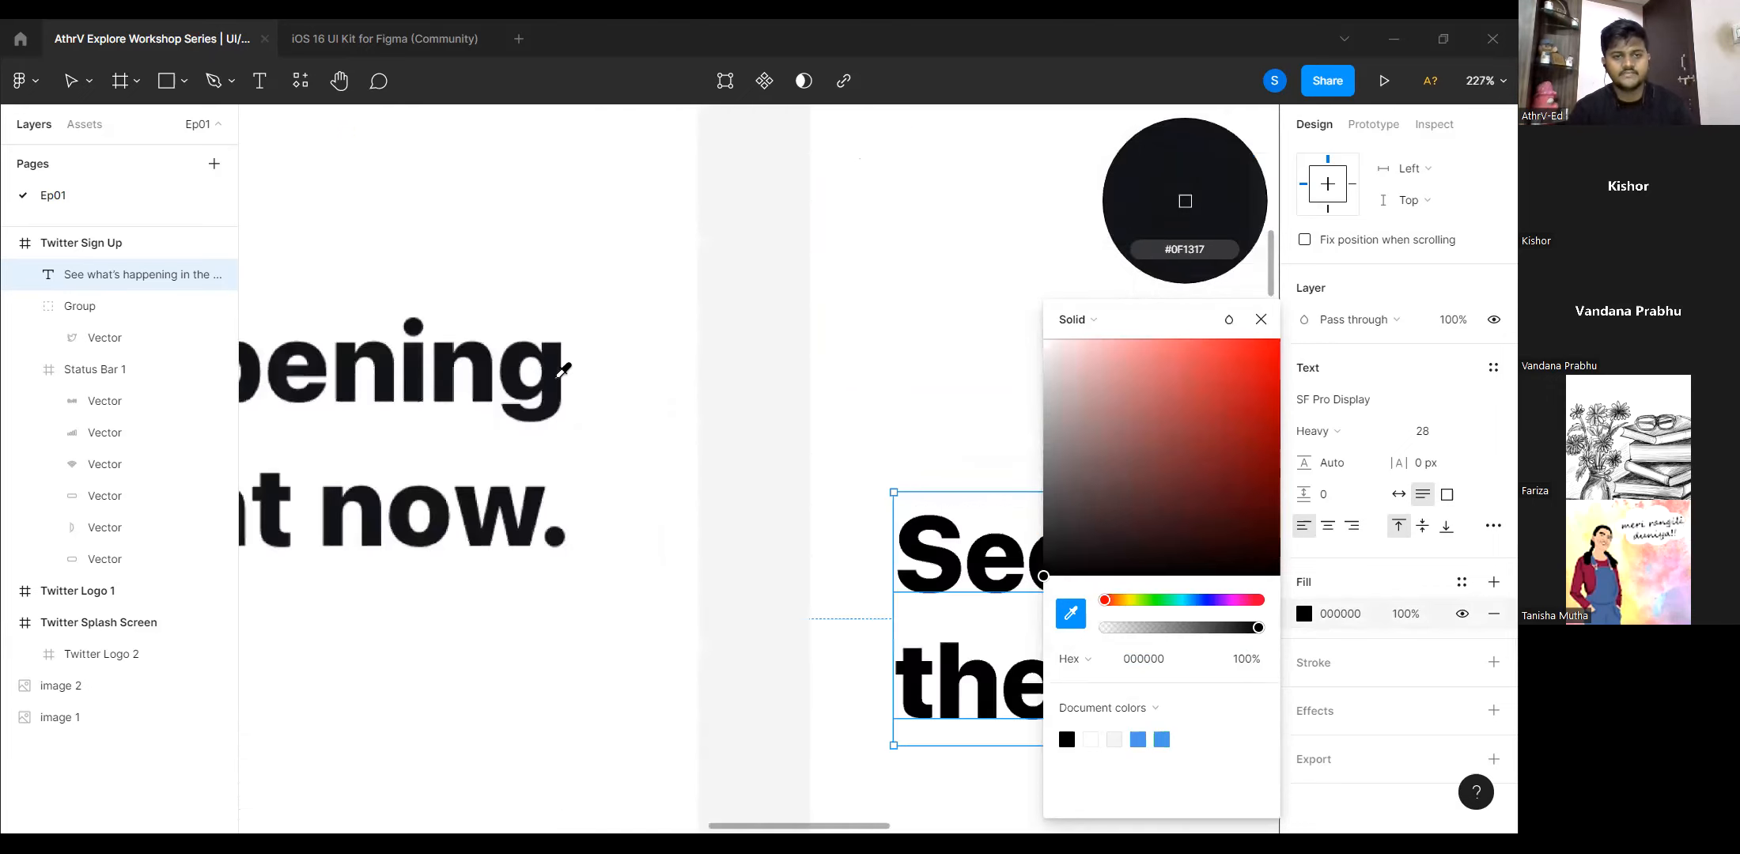
pyautogui.scroll(-2, 783, 281)
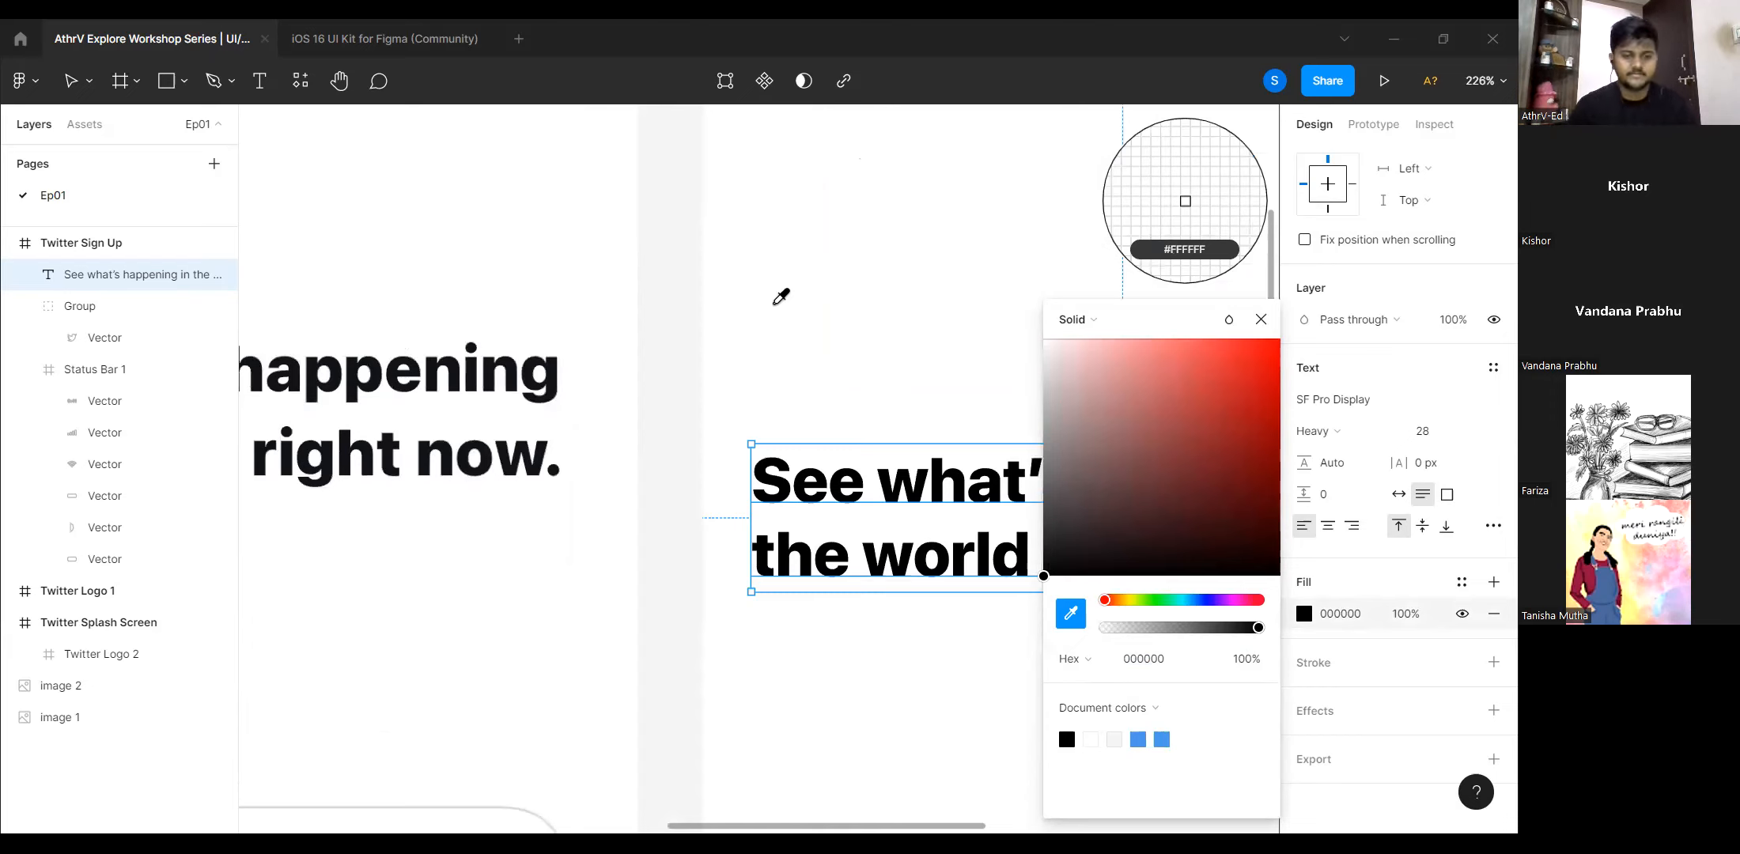
pyautogui.scroll(1, 562, 371)
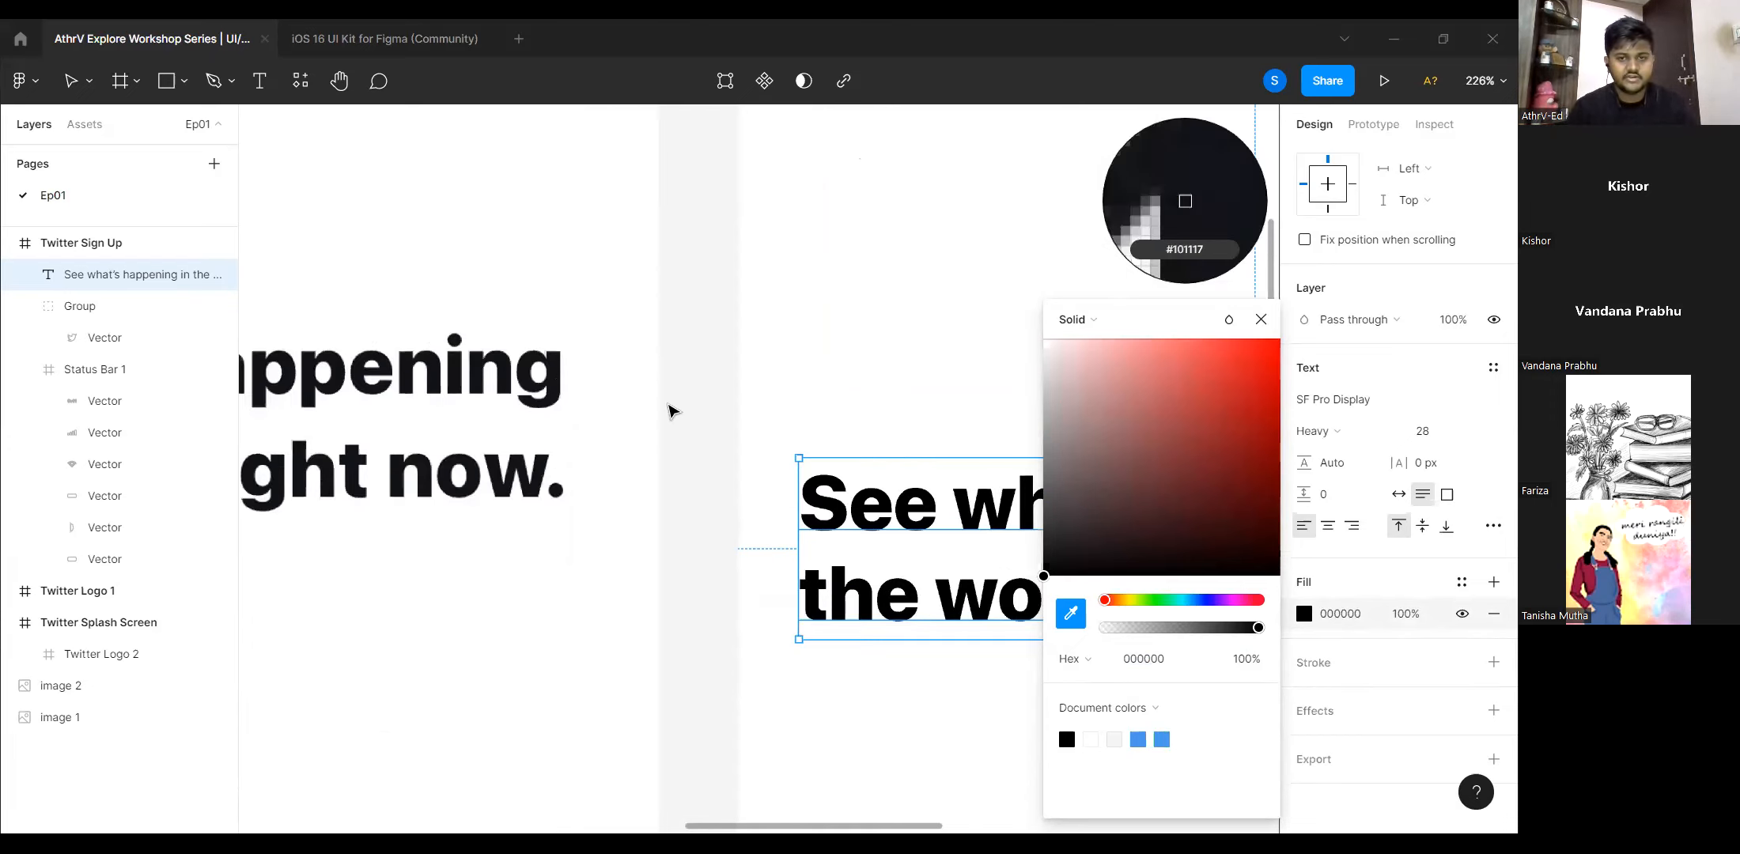
pyautogui.click(625, 410)
pyautogui.scroll(-3, 625, 410)
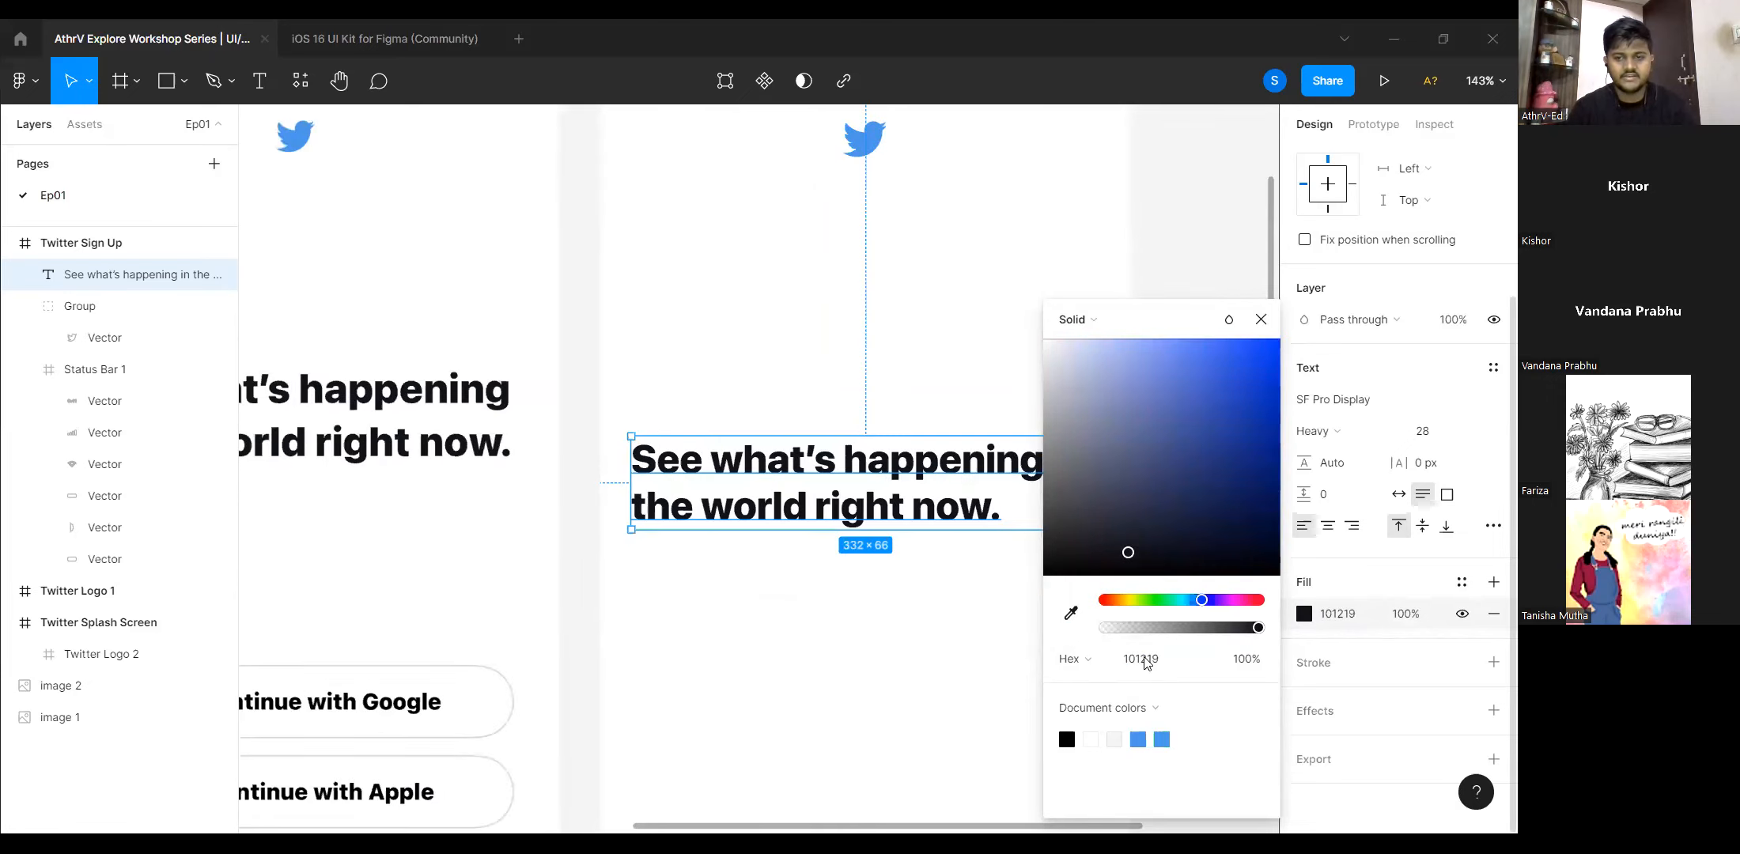
pyautogui.click(974, 500)
# Set the heading's font size to 26.
pyautogui.click(1437, 436)
pyautogui.write('26')
pyautogui.press('Return')
pyautogui.scroll(-3, 883, 506)
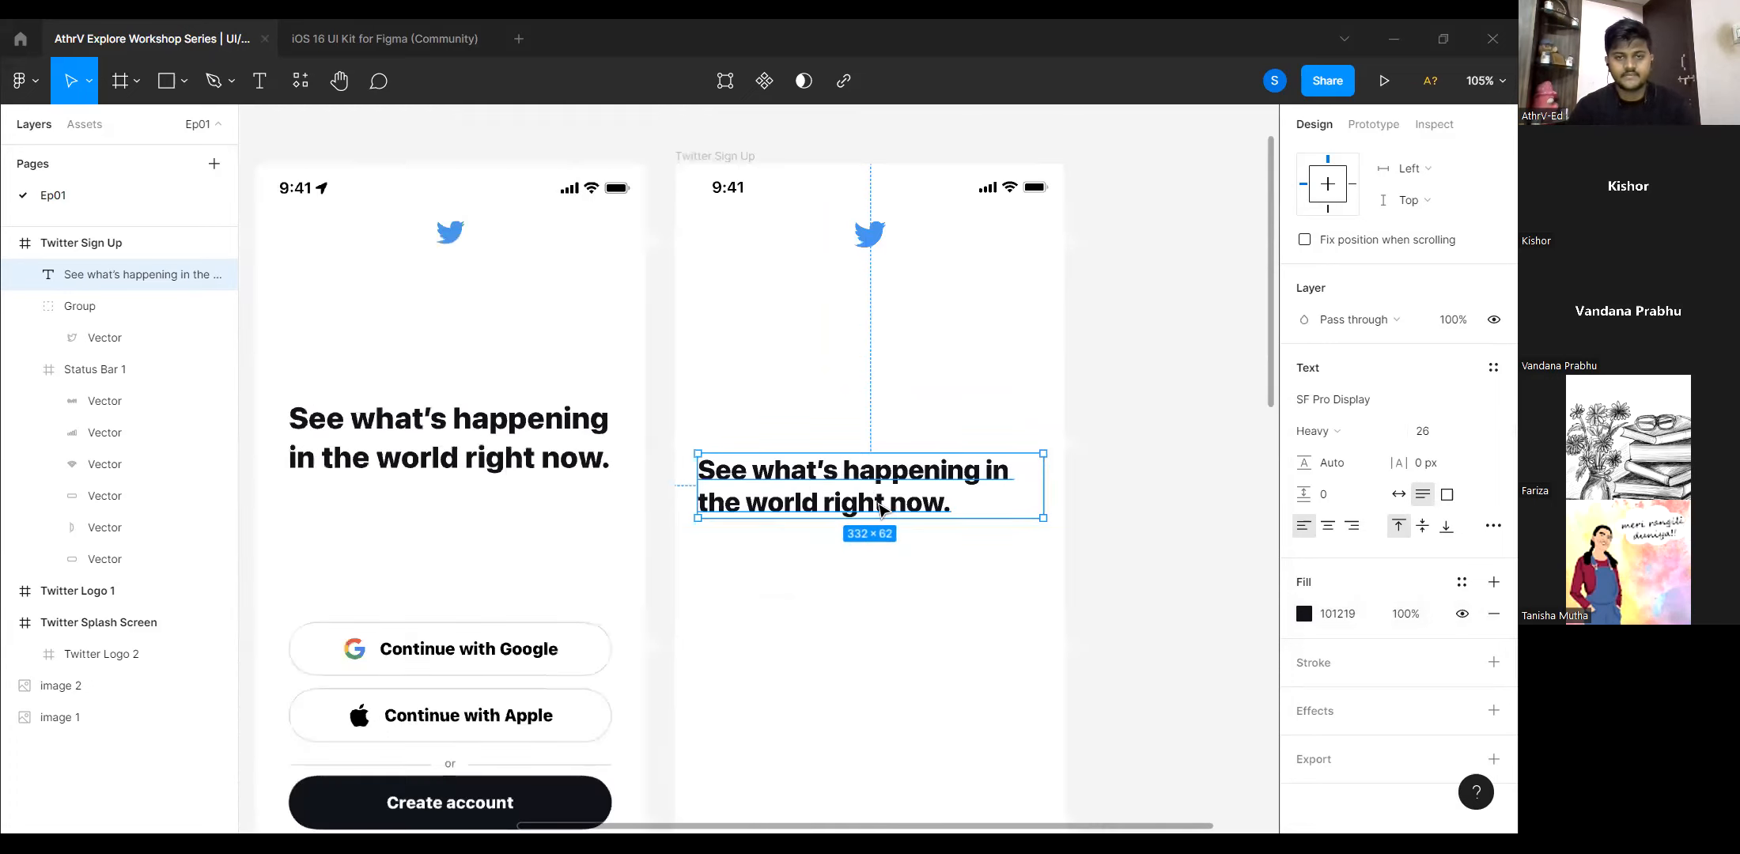
# Move the heading straight up until it is about level with the heading in the reference screen.
pyautogui.hotkey('shift', 'Up')
pyautogui.hotkey('shift', 'Up')
pyautogui.hotkey('shift', 'Up')
pyautogui.hotkey('shift', 'Up')
pyautogui.hotkey('shift', 'Up')
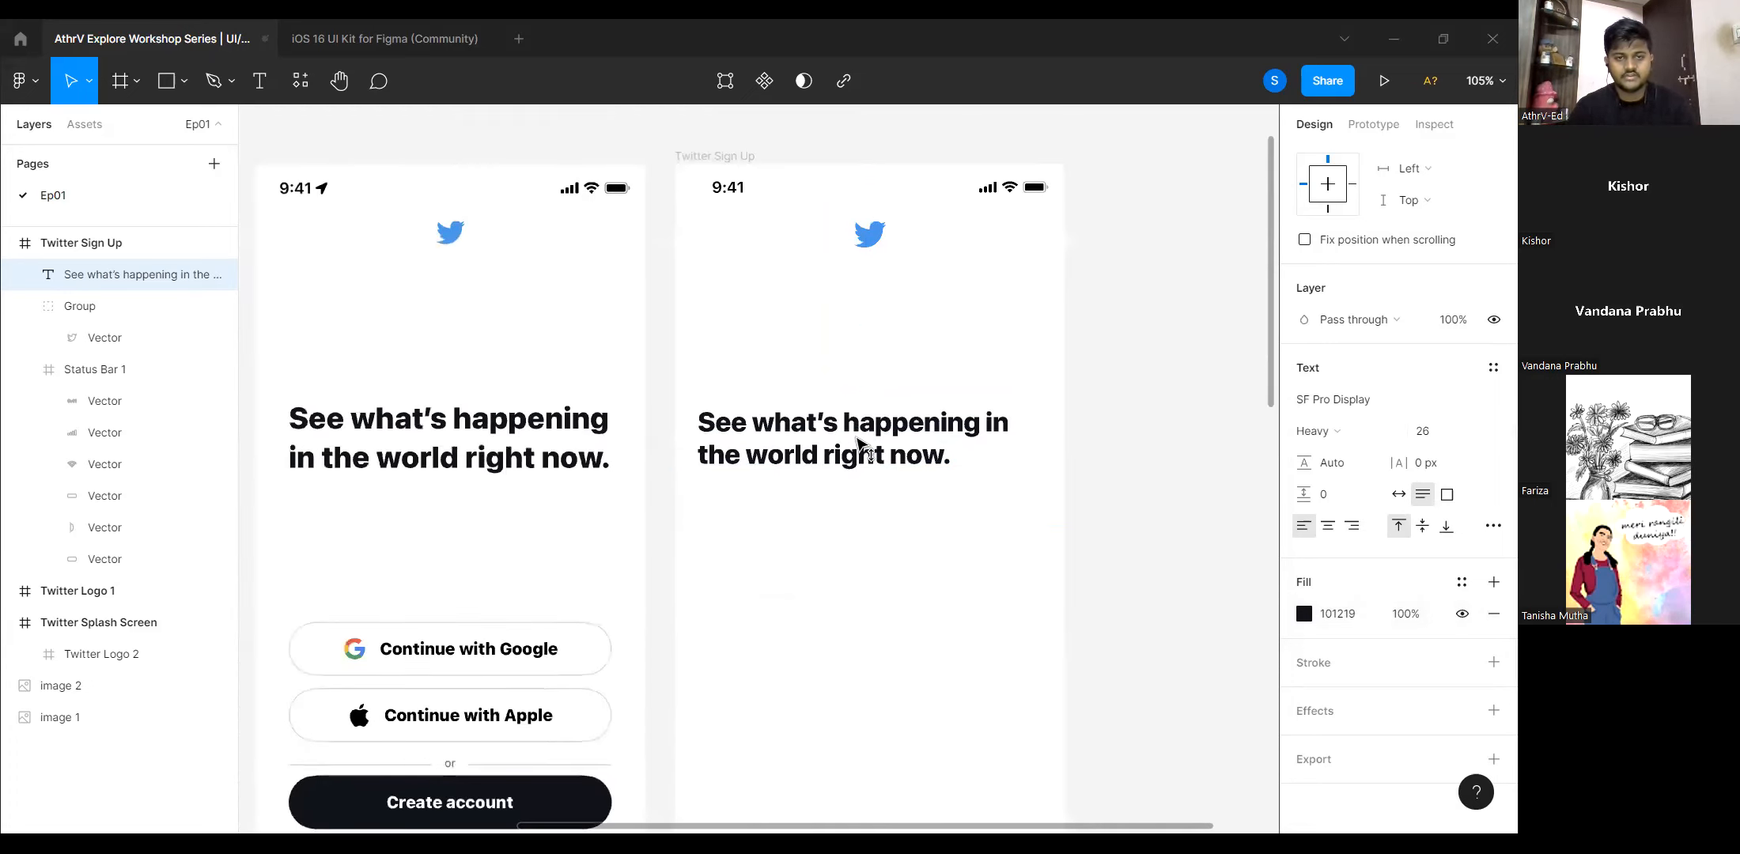
# Try font size 27 on the heading, and settle on size 28.
pyautogui.click(1424, 431)
pyautogui.write('27')
pyautogui.press('Return')
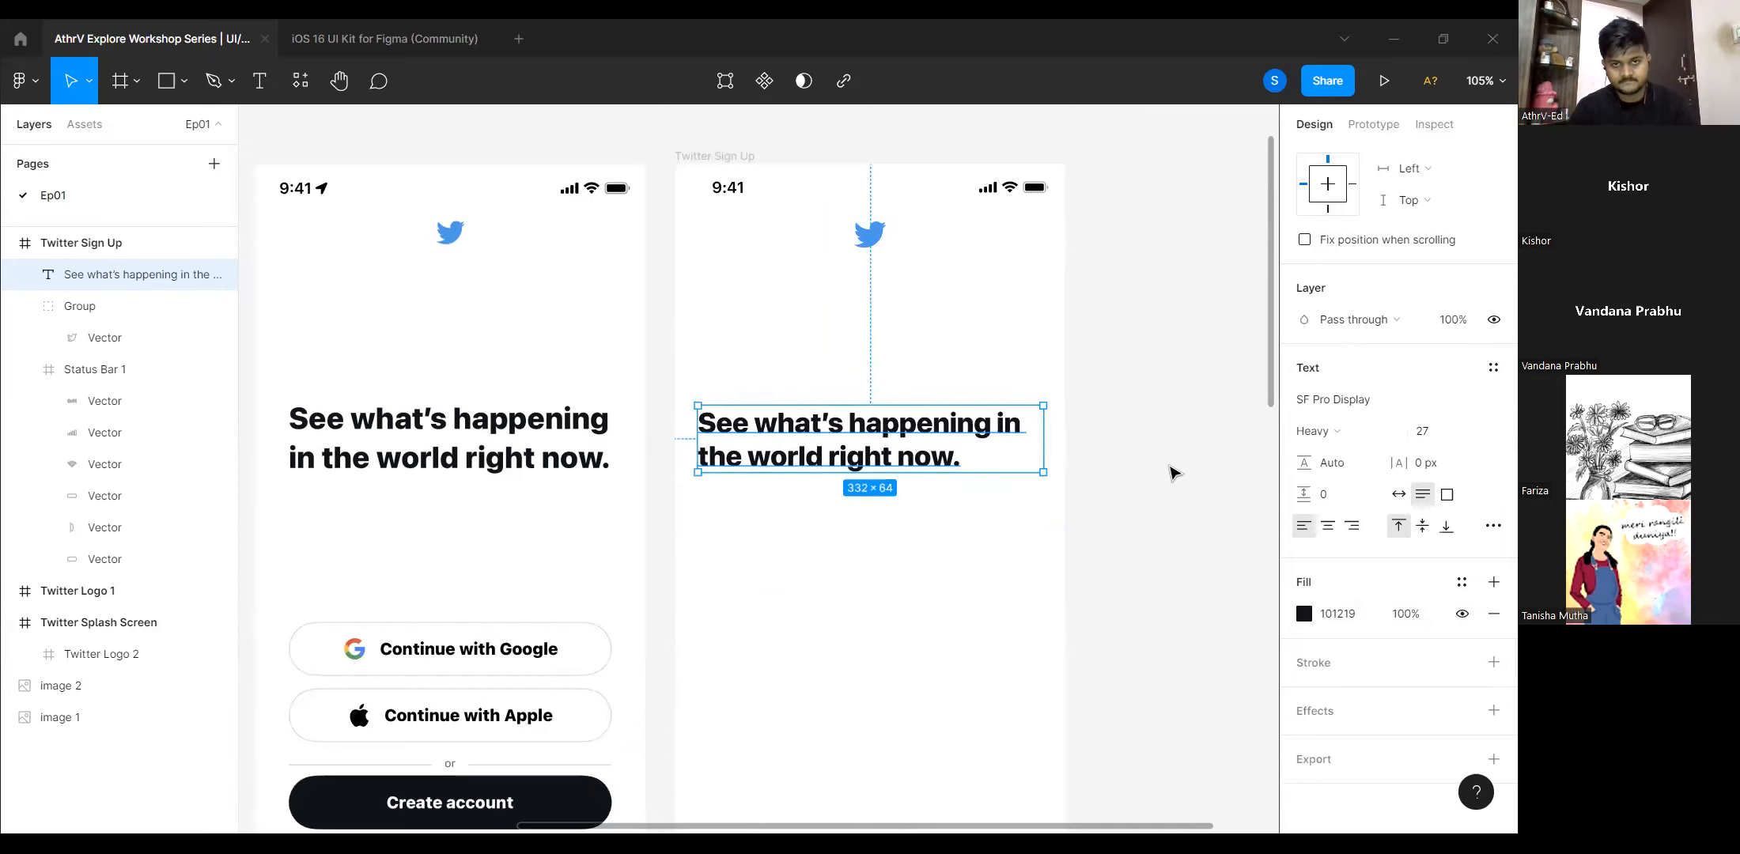
pyautogui.click(1422, 440)
pyautogui.write('28')
pyautogui.press('Return')
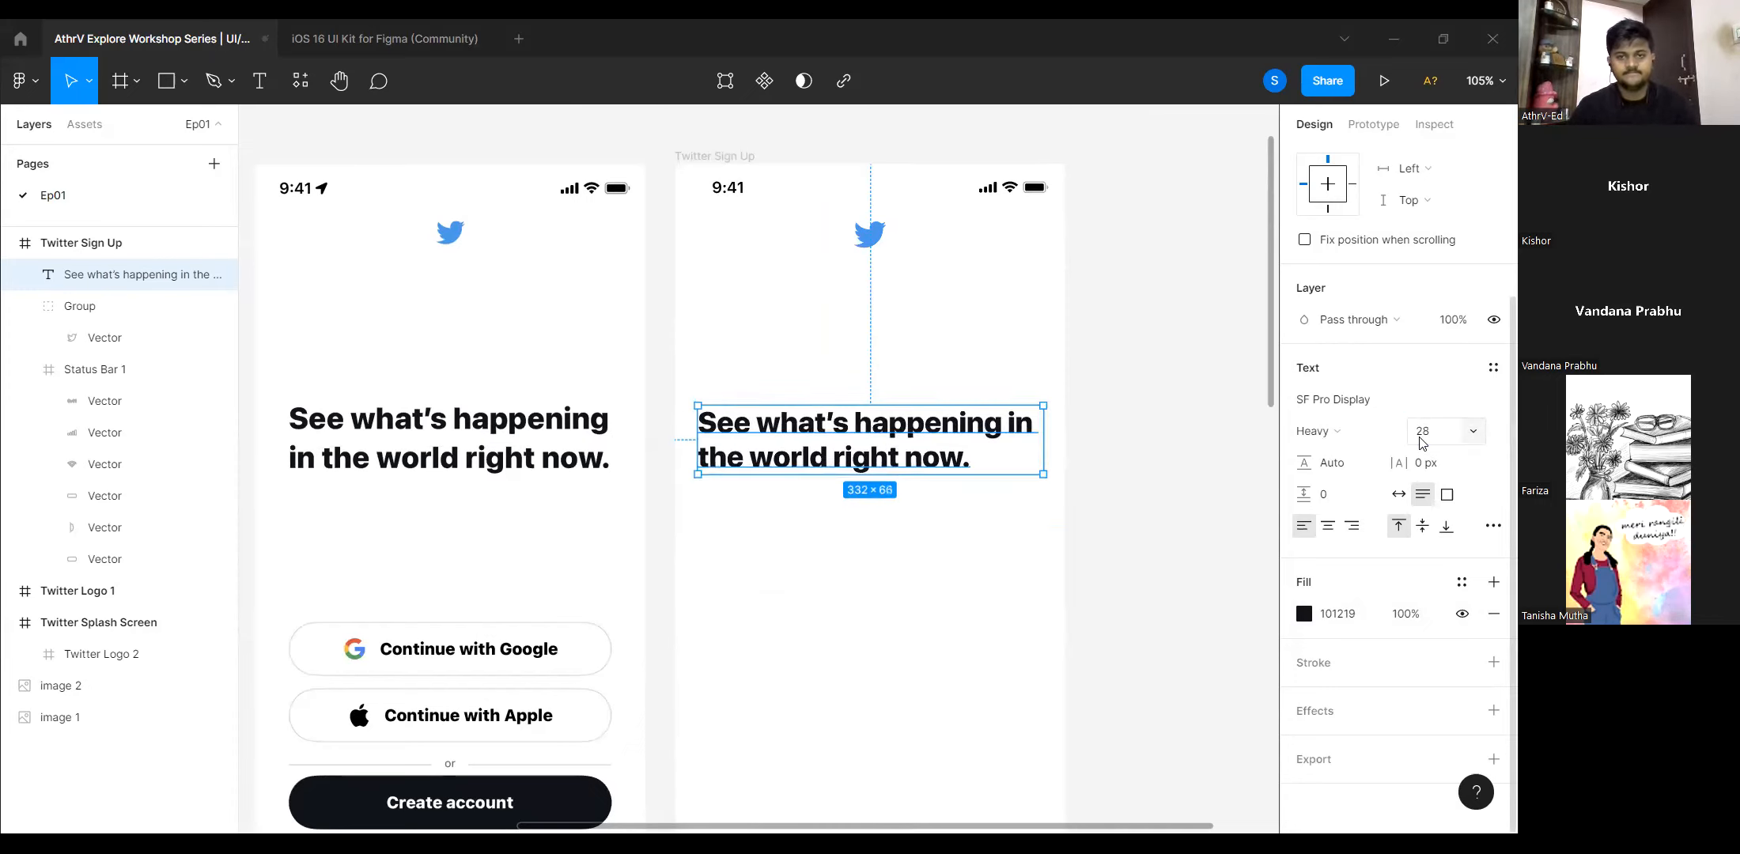
# Set the heading's line height to 130%, nudge the heading slightly down and deselect it.
pyautogui.scroll(2, 818, 494)
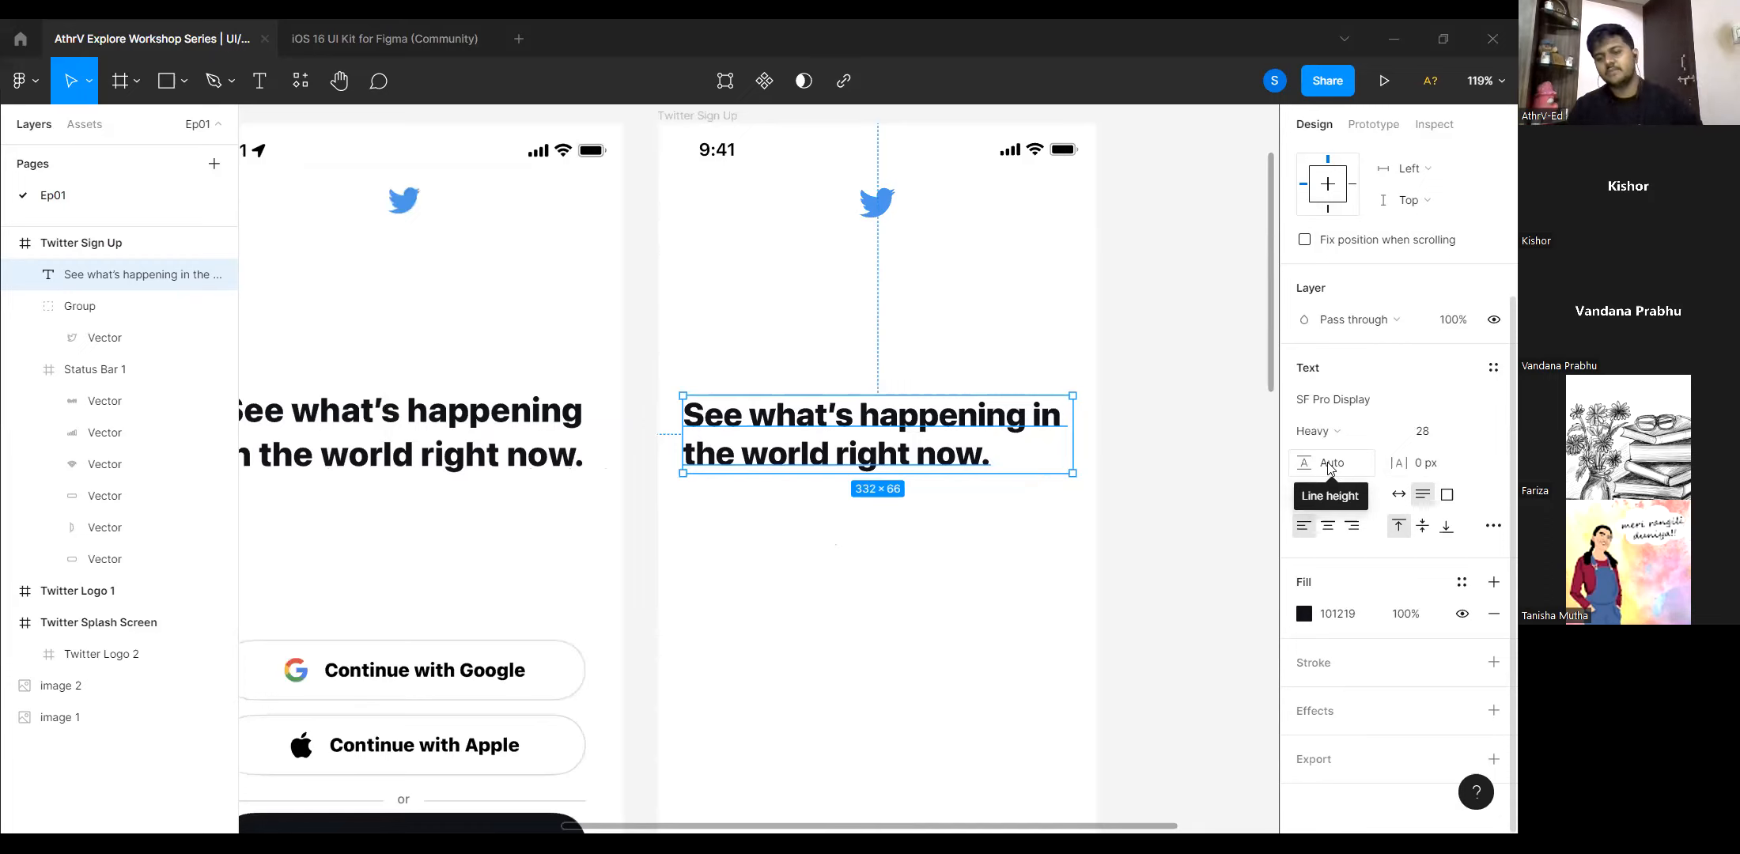
pyautogui.click(1331, 467)
pyautogui.write('120')
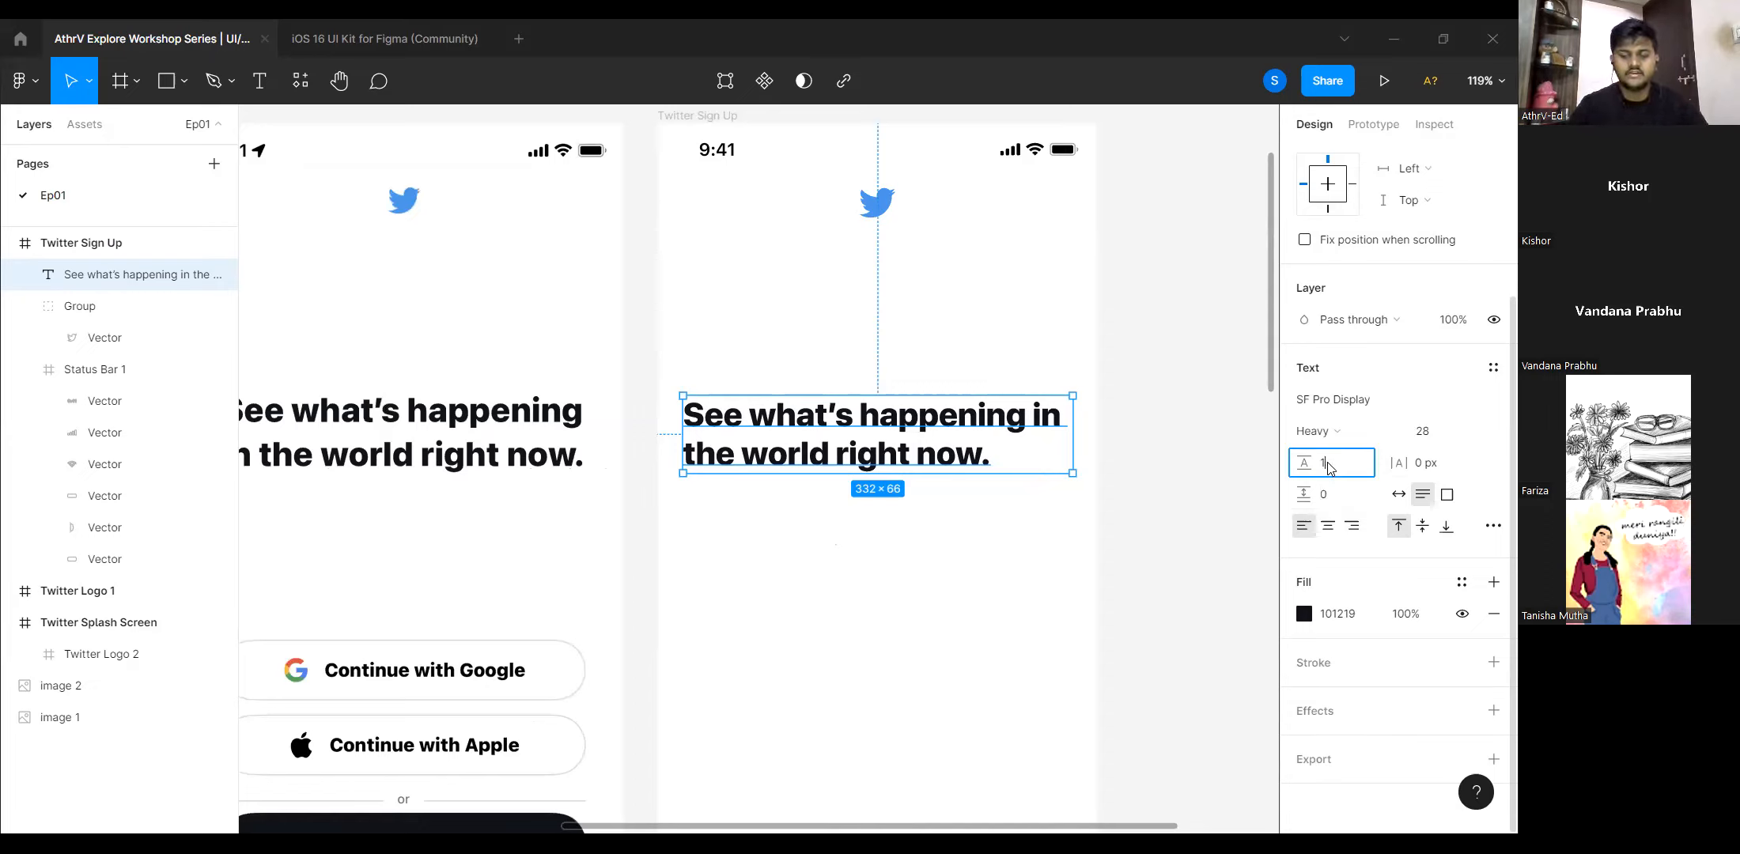
pyautogui.write('%')
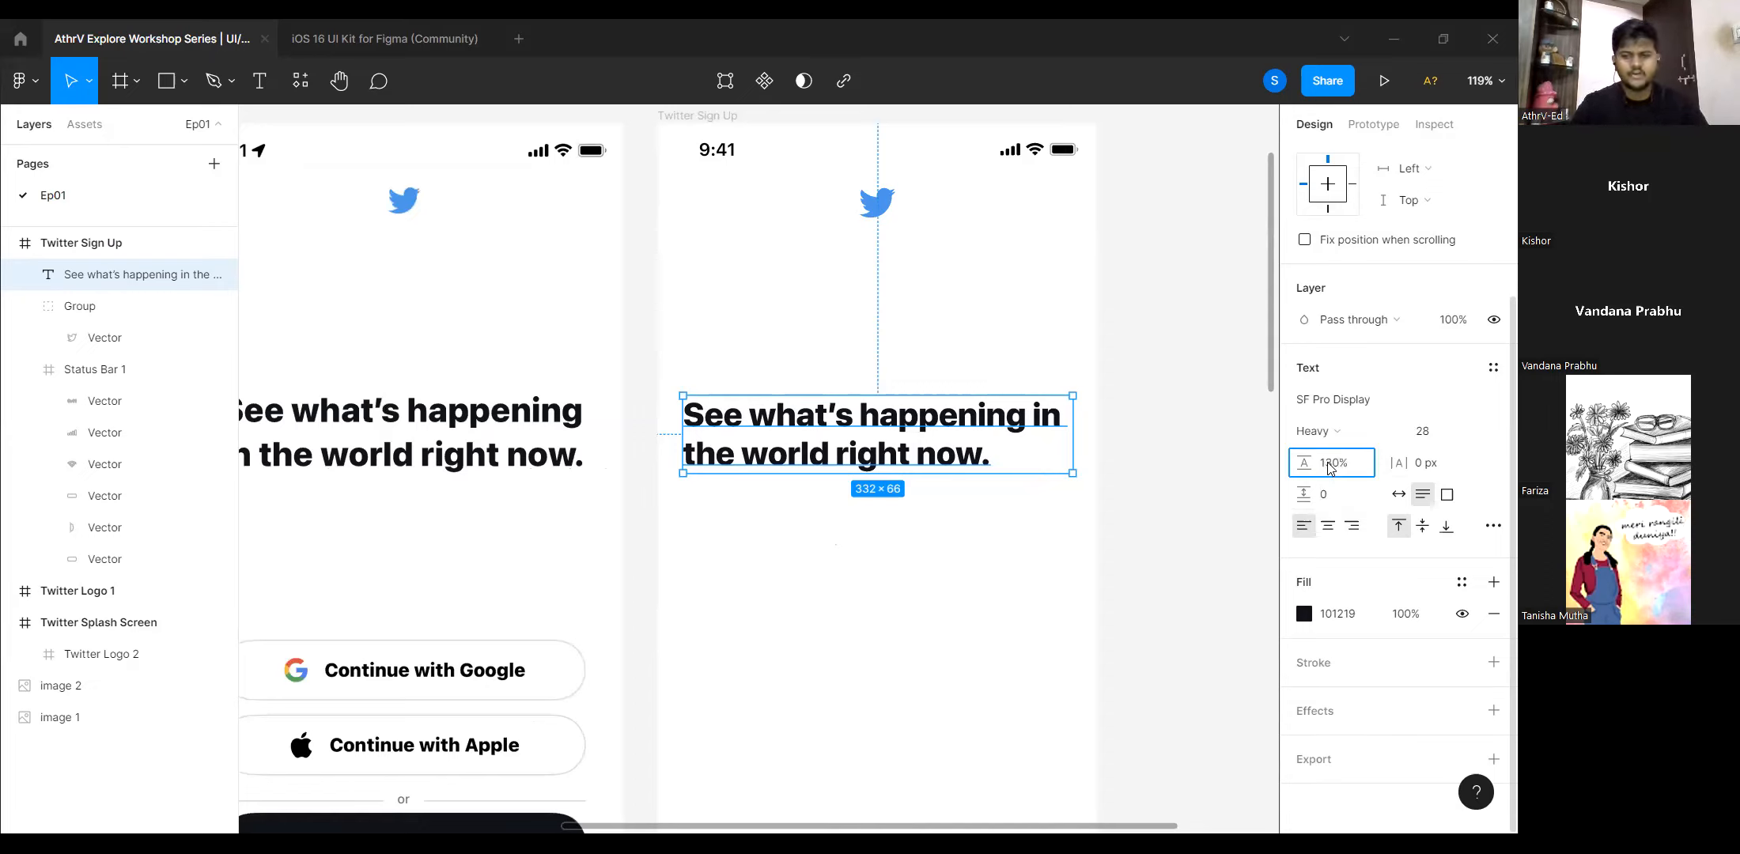
pyautogui.press('Return')
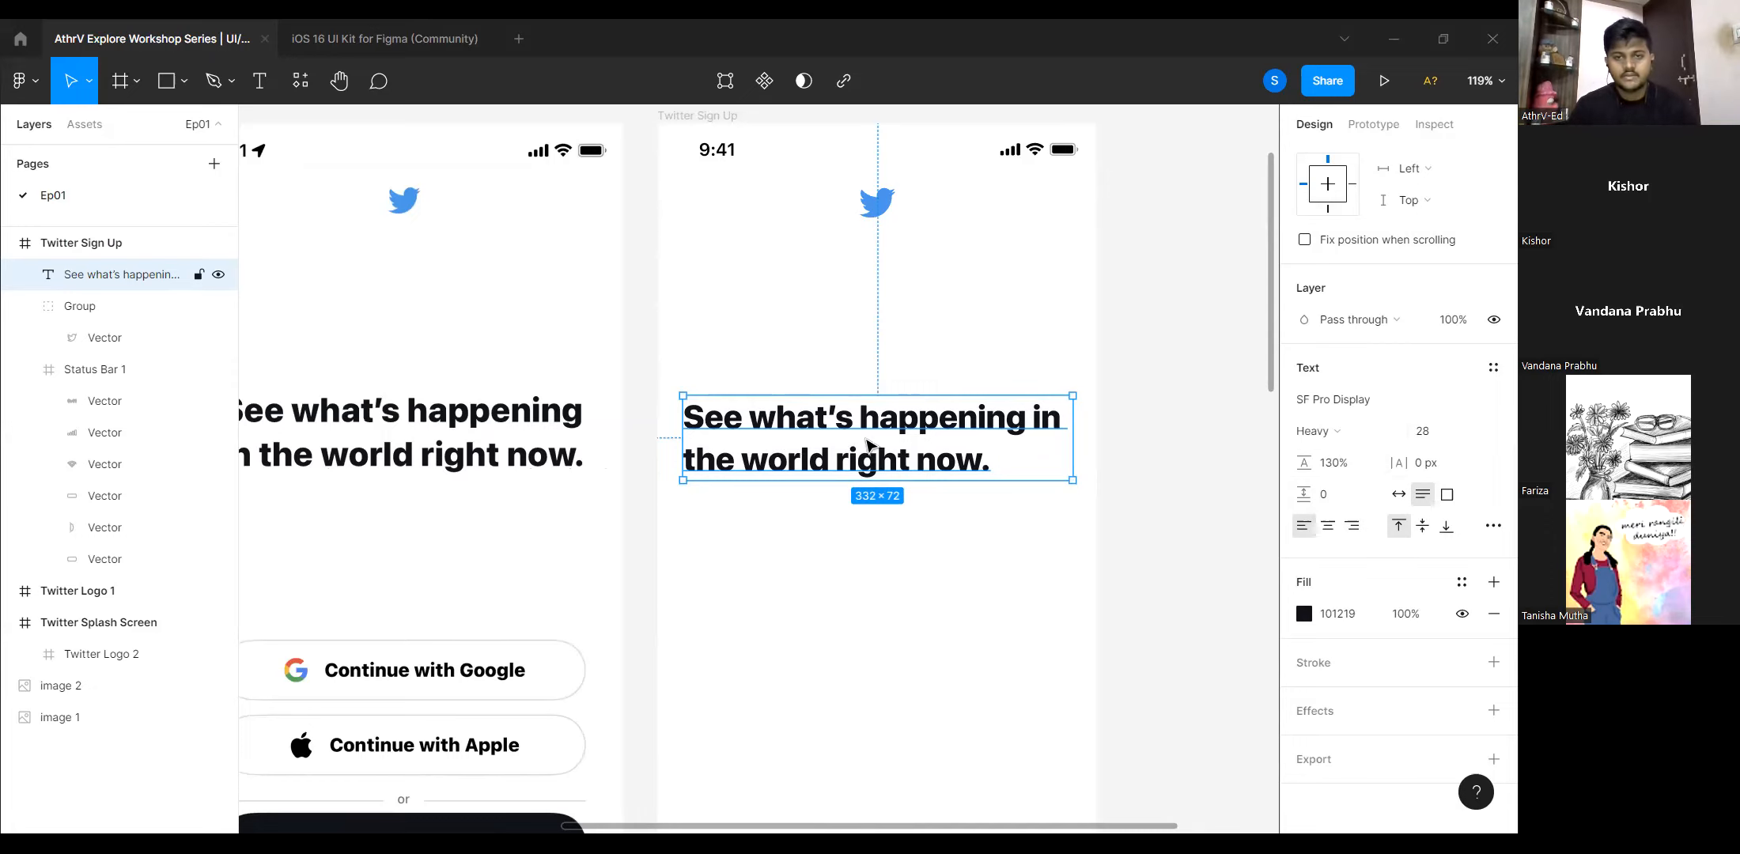
pyautogui.moveTo(871, 447); pyautogui.dragTo(868, 447)
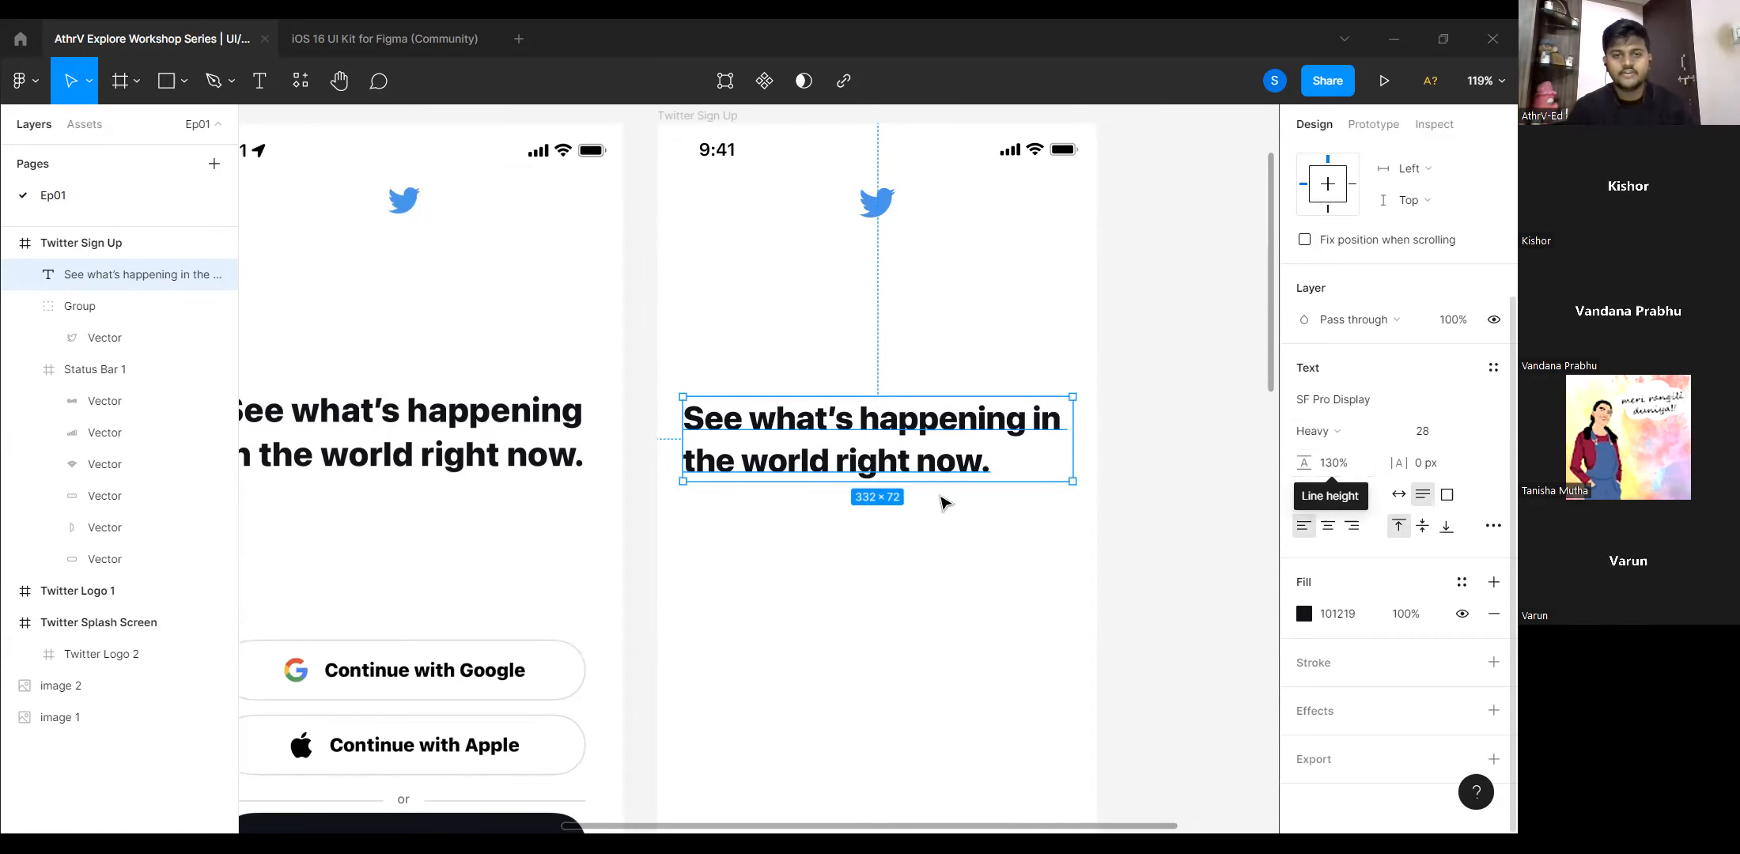
pyautogui.scroll(-1, 940, 499)
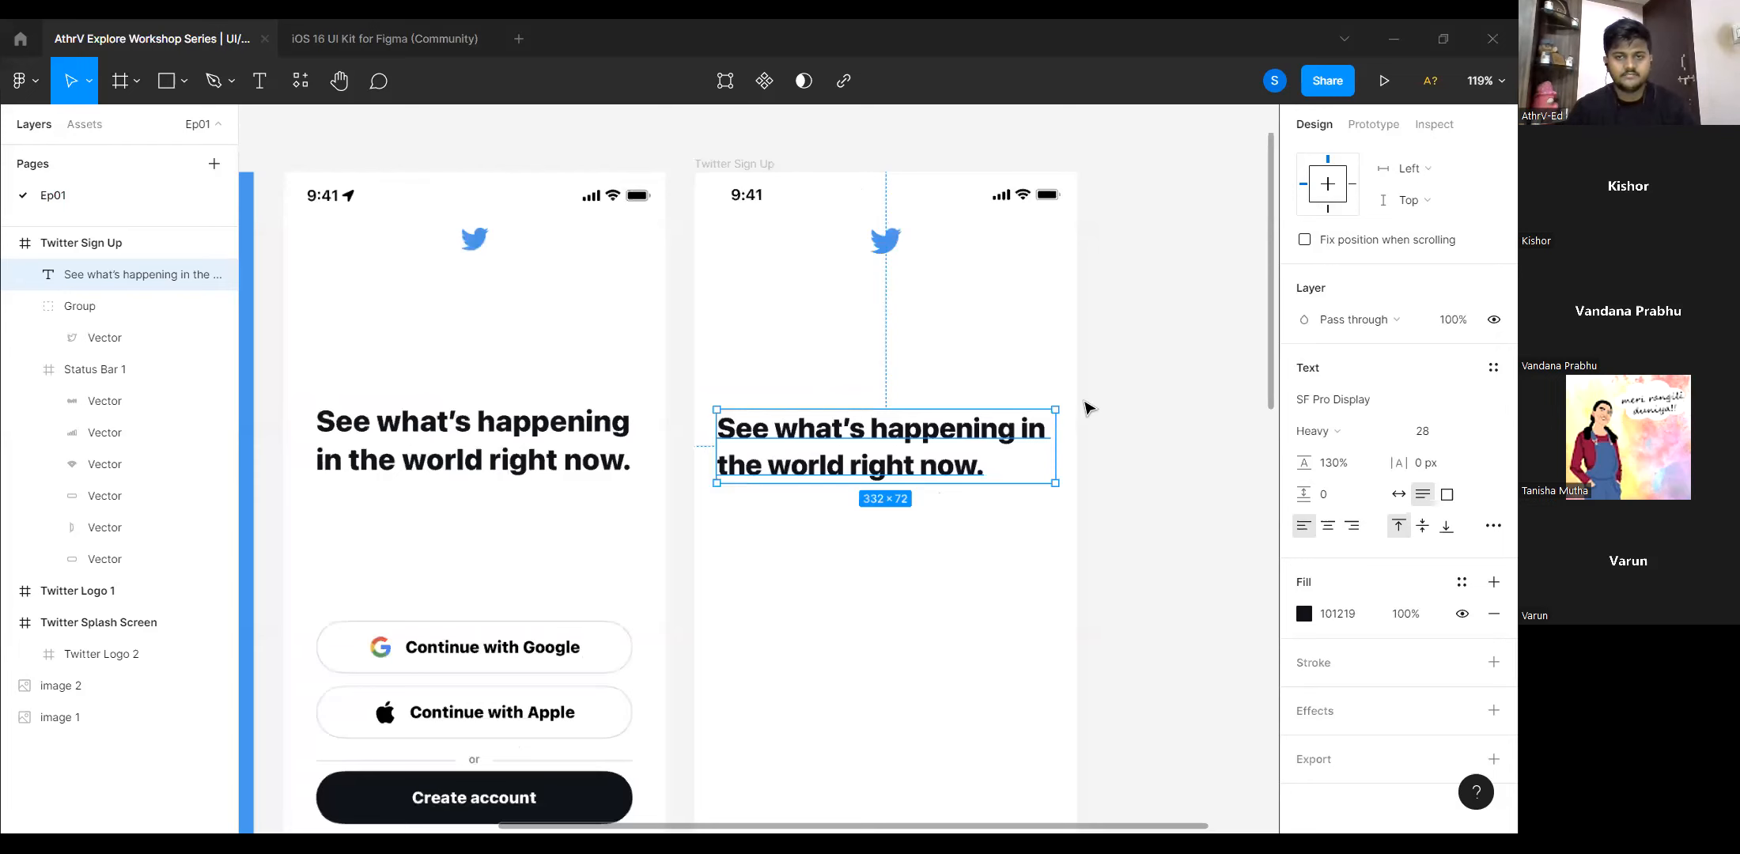
pyautogui.scroll(1, 1163, 402)
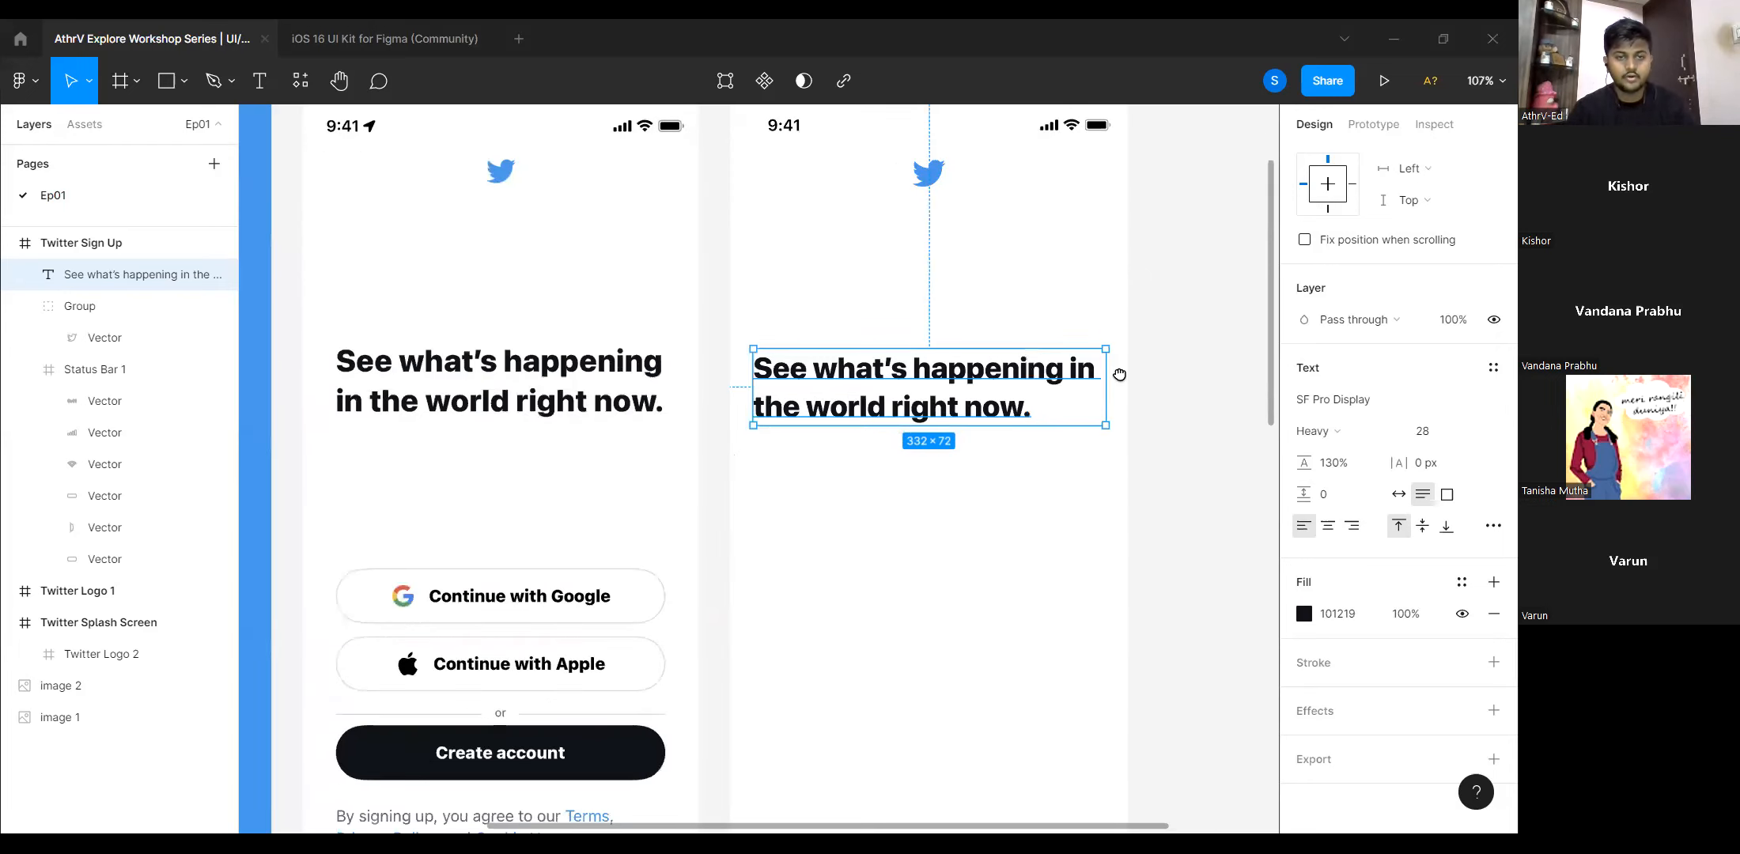
pyautogui.click(910, 473)
# Draw a rectangle about 308 × 50 px over the "Continue with Google" button in the reference image.
pyautogui.scroll(-3, 910, 473)
pyautogui.scroll(1, 938, 489)
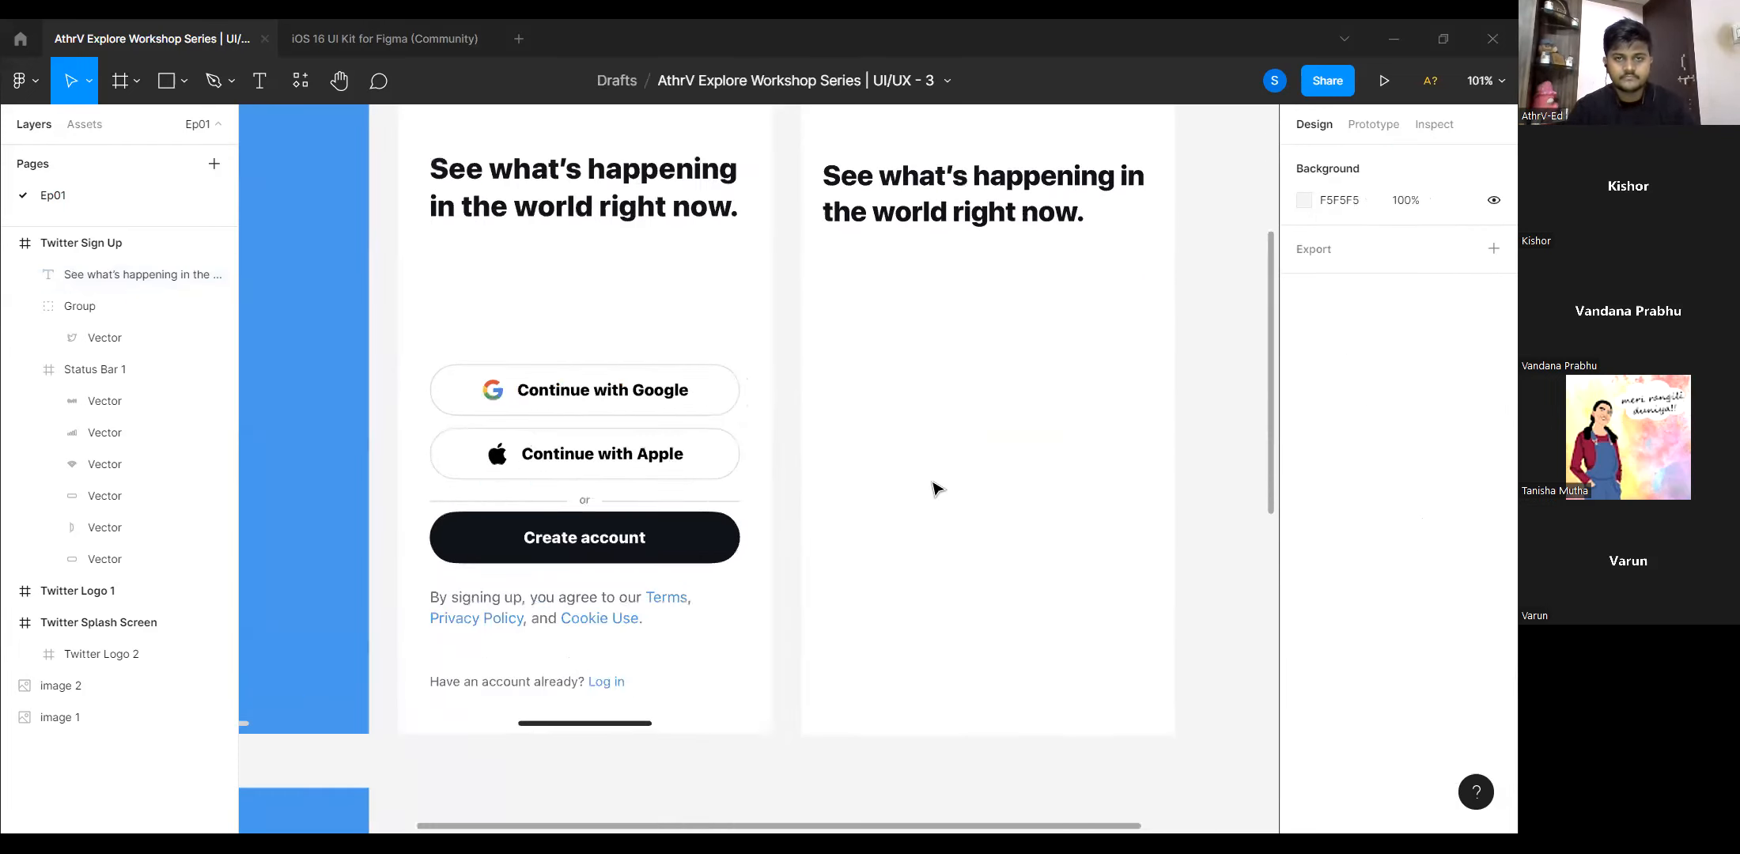
pyautogui.hscroll(-3, 590, 415)
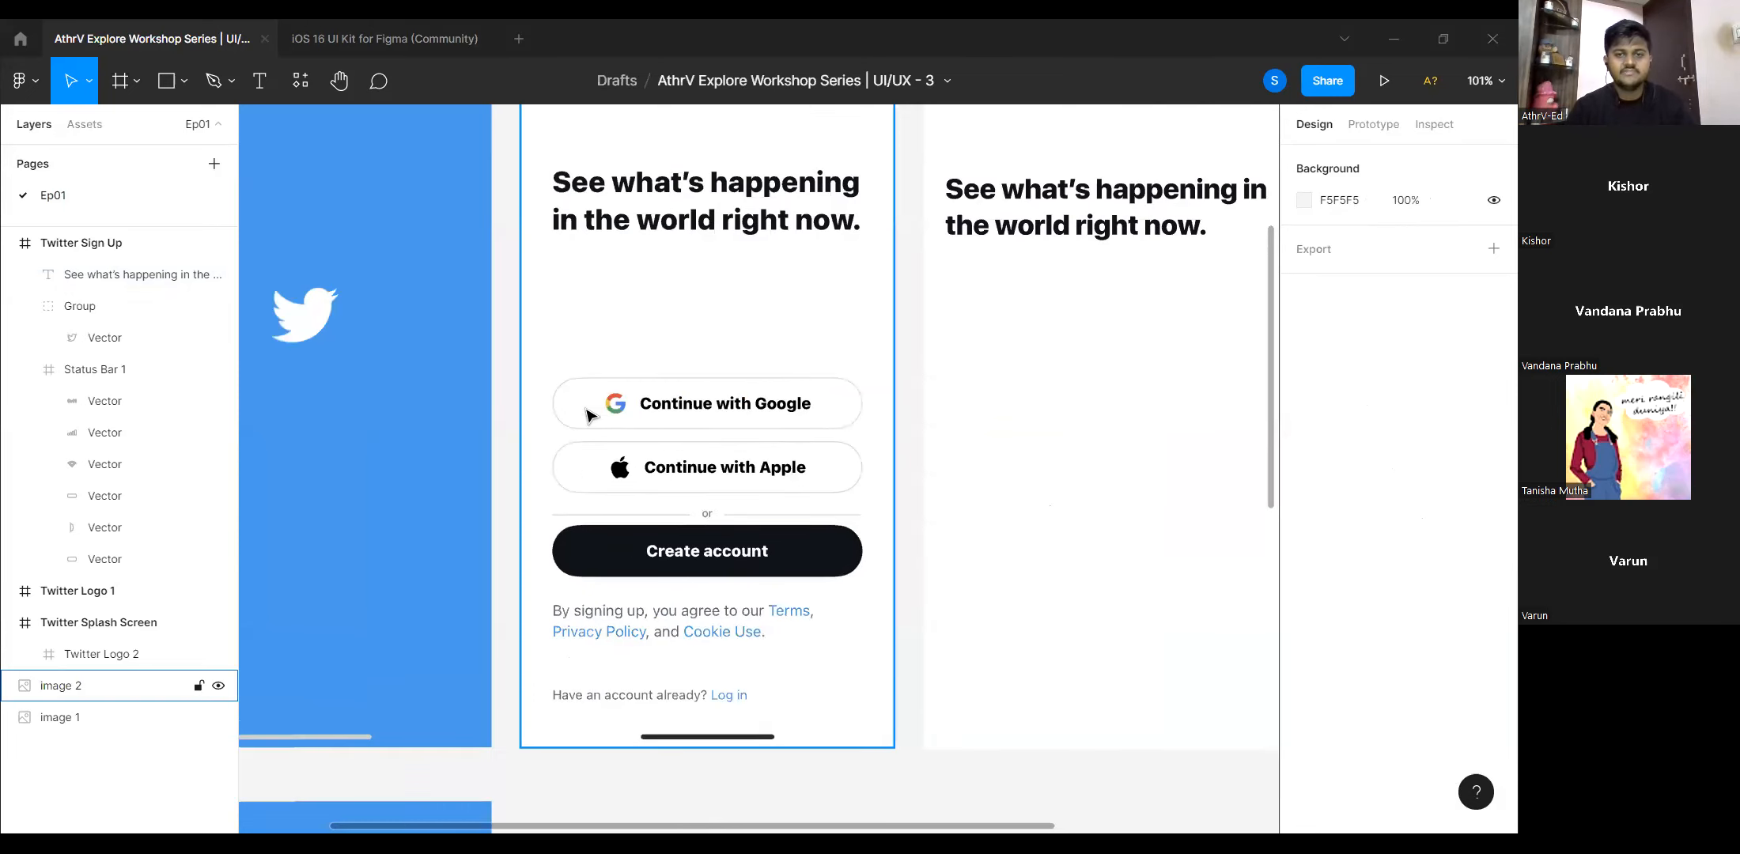
pyautogui.scroll(3, 663, 421)
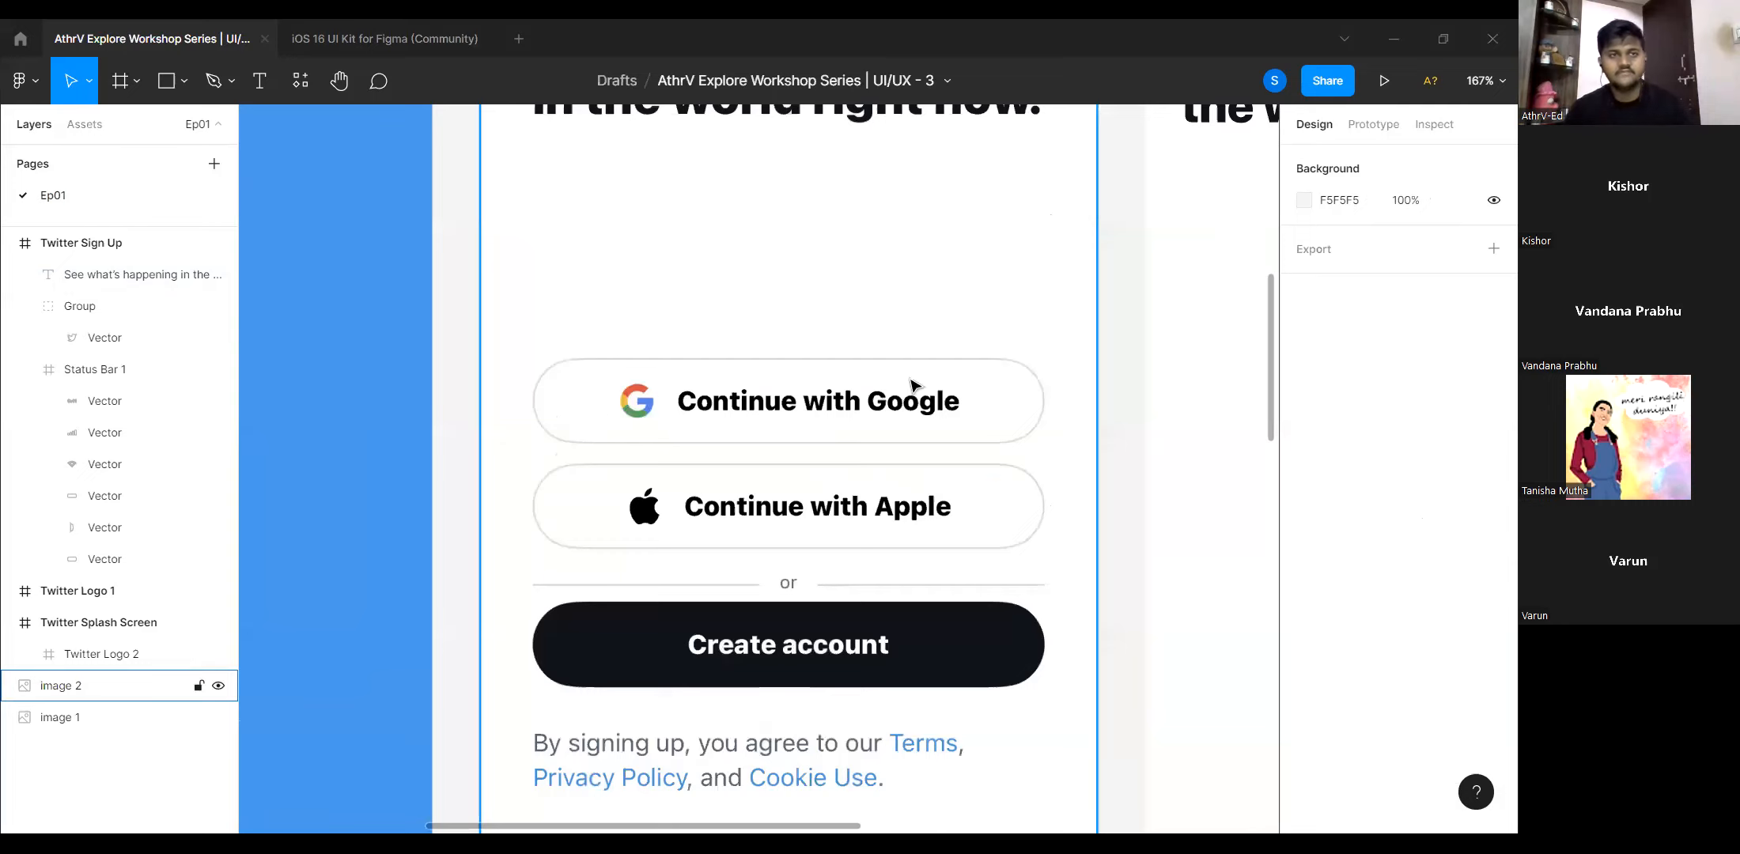
pyautogui.click(170, 80)
pyautogui.click(185, 82)
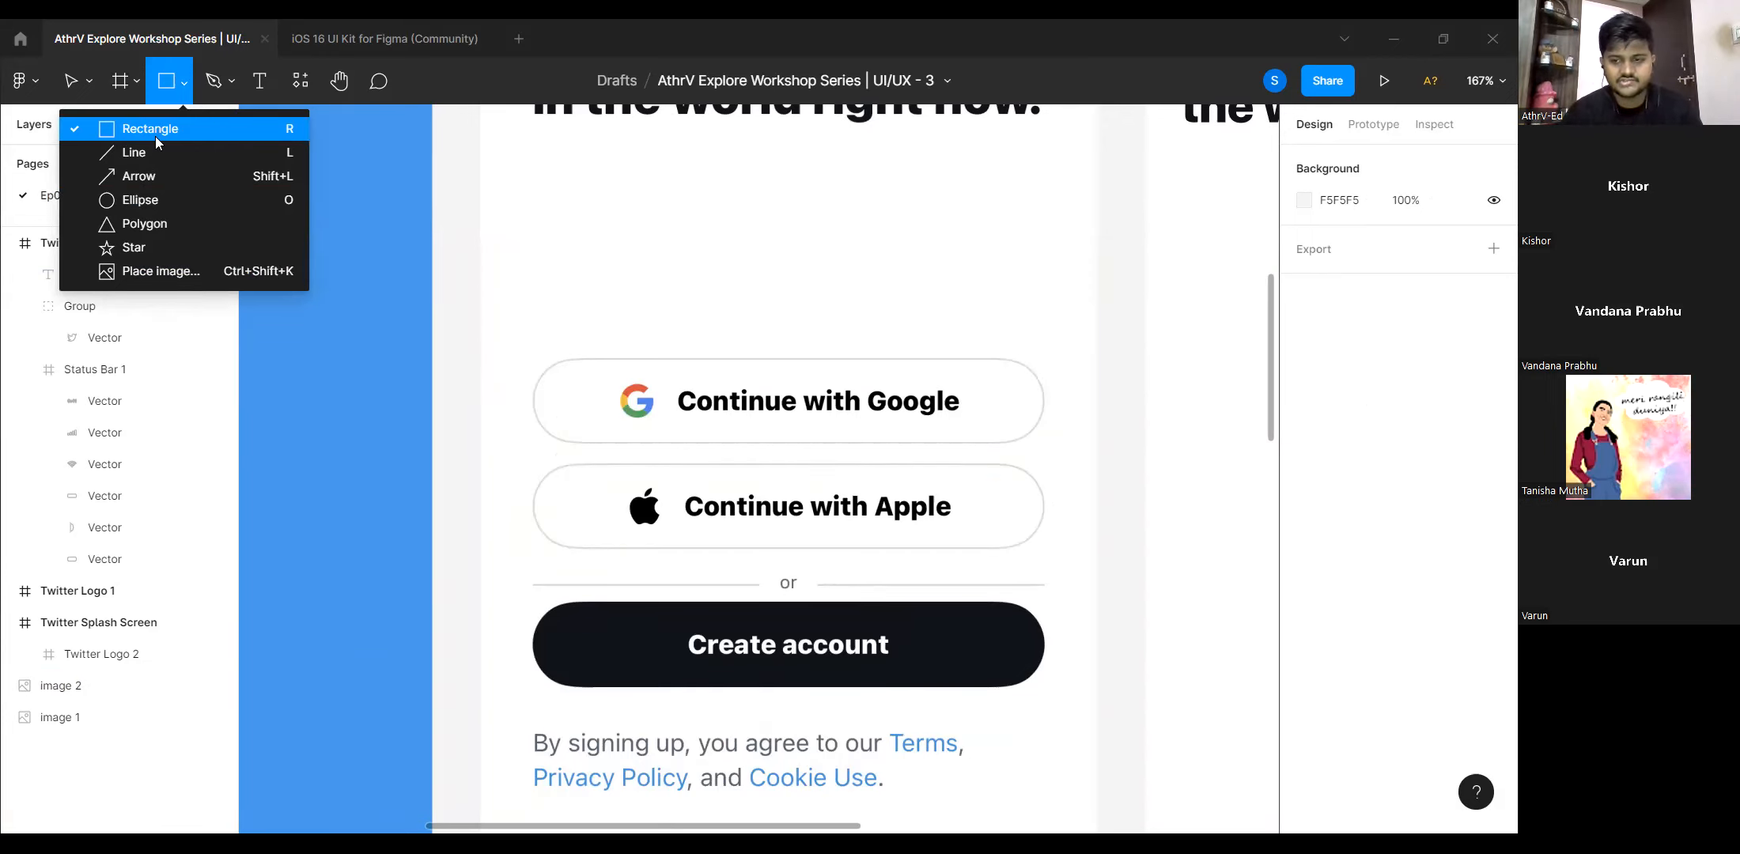
pyautogui.click(156, 136)
pyautogui.scroll(3, 590, 418)
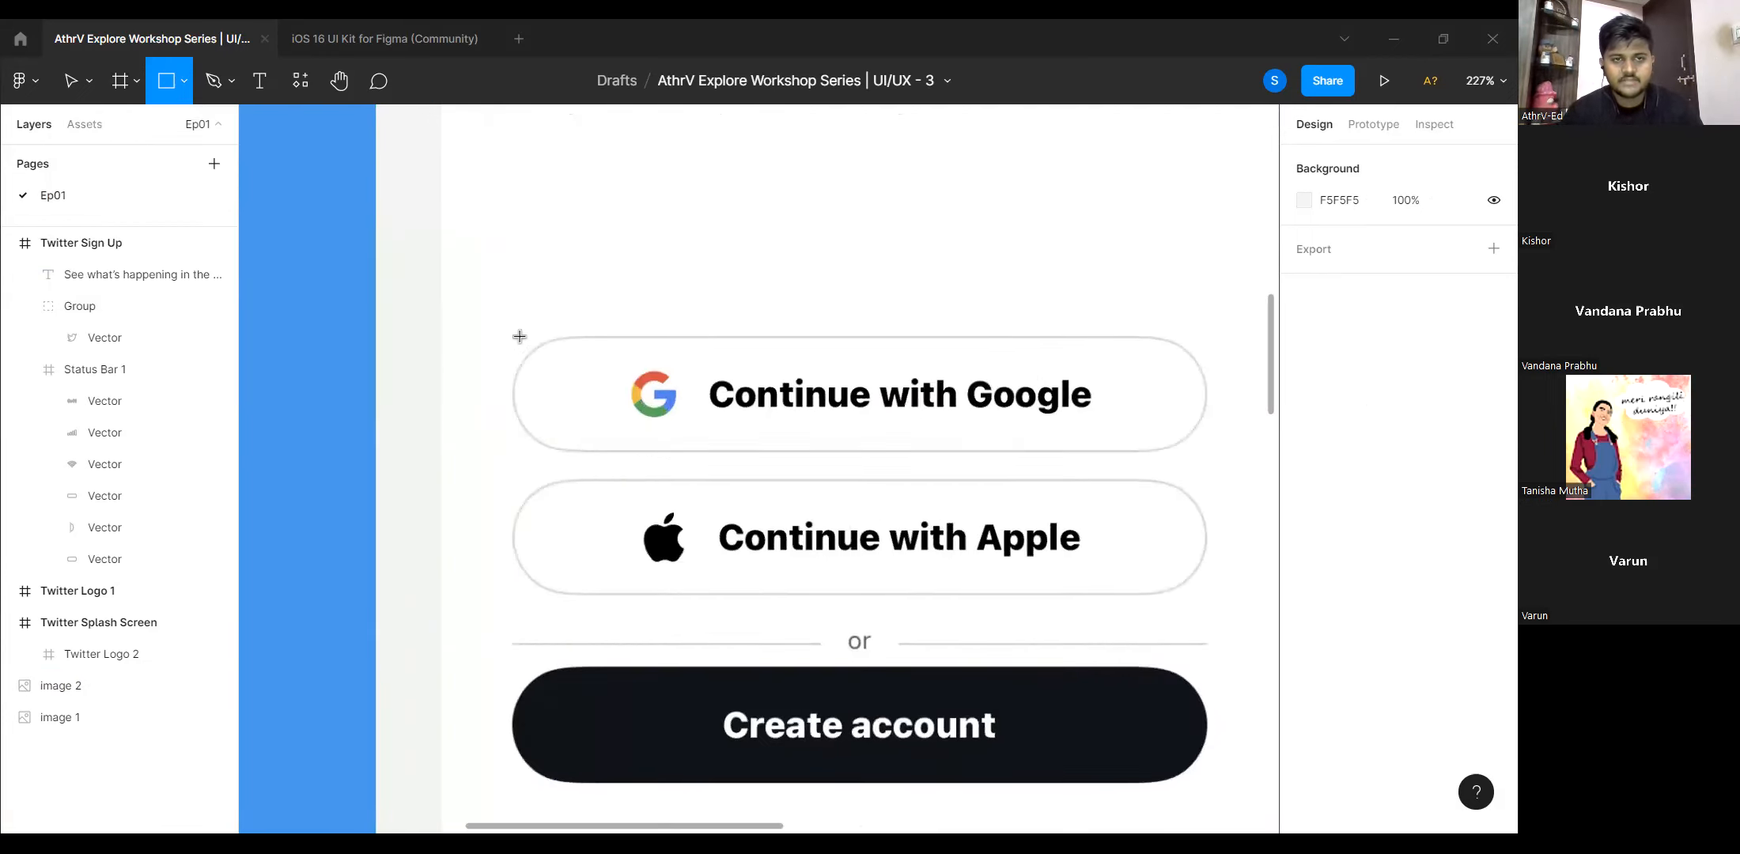
pyautogui.moveTo(519, 339)
pyautogui.mouseDown()
pyautogui.moveTo(590, 375)
pyautogui.moveTo(870, 424)
pyautogui.mouseUp()
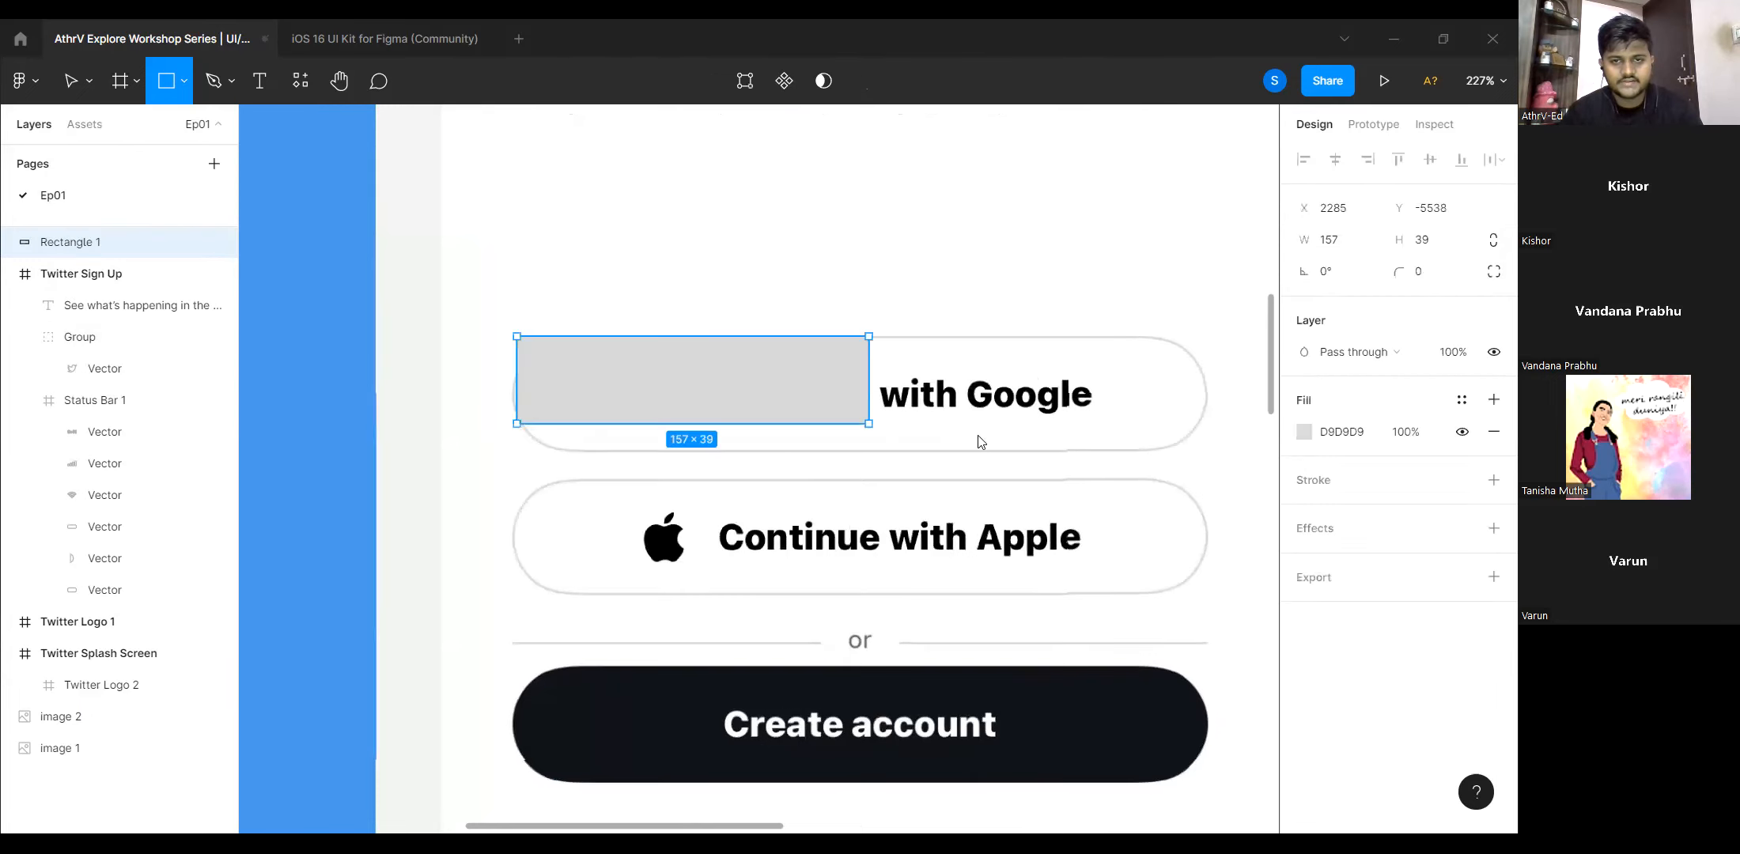
pyautogui.moveTo(1155, 450); pyautogui.dragTo(1207, 448)
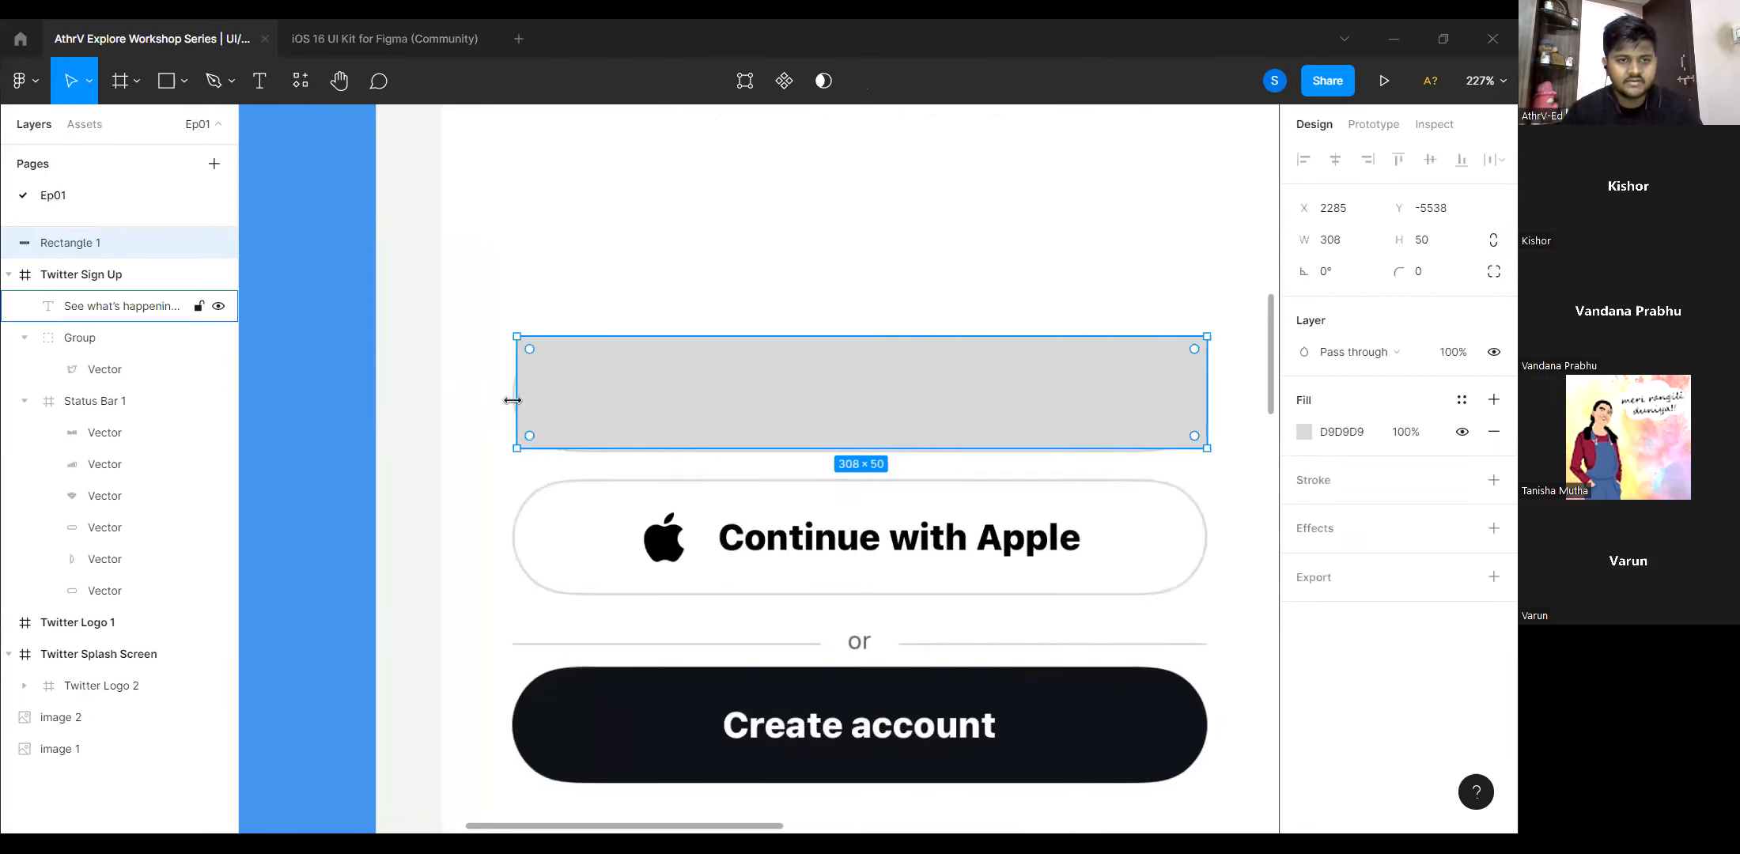
# Resize the rectangle to 310 × 52 px so it covers the outline of the reference Google button.
pyautogui.scroll(5, 510, 410)
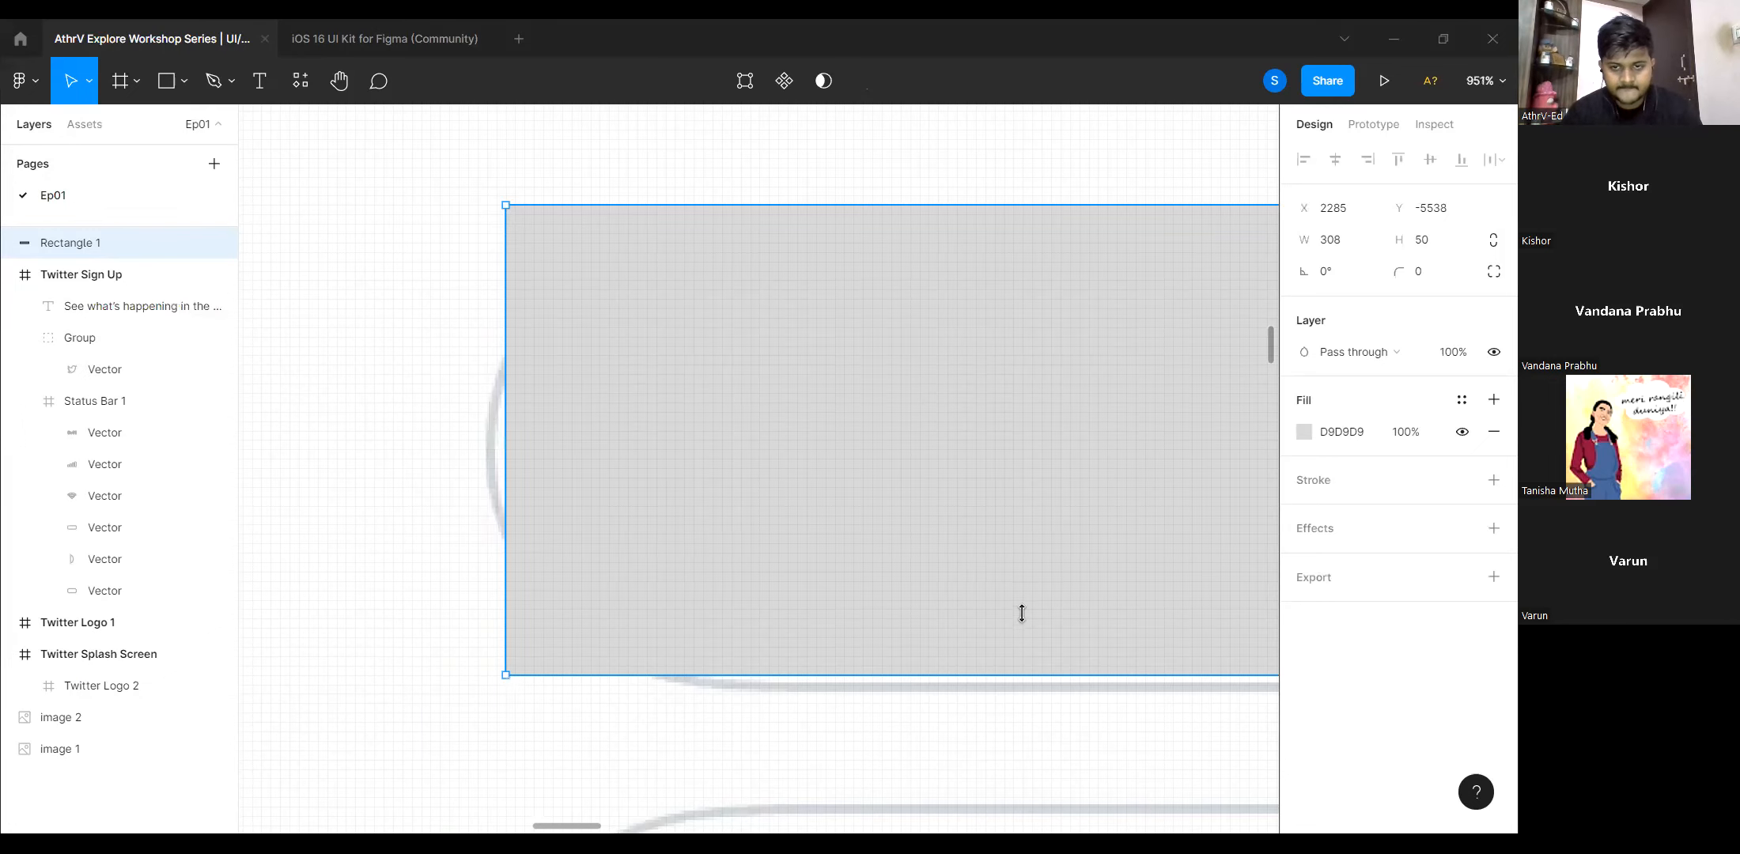
pyautogui.scroll(-3, 1022, 622)
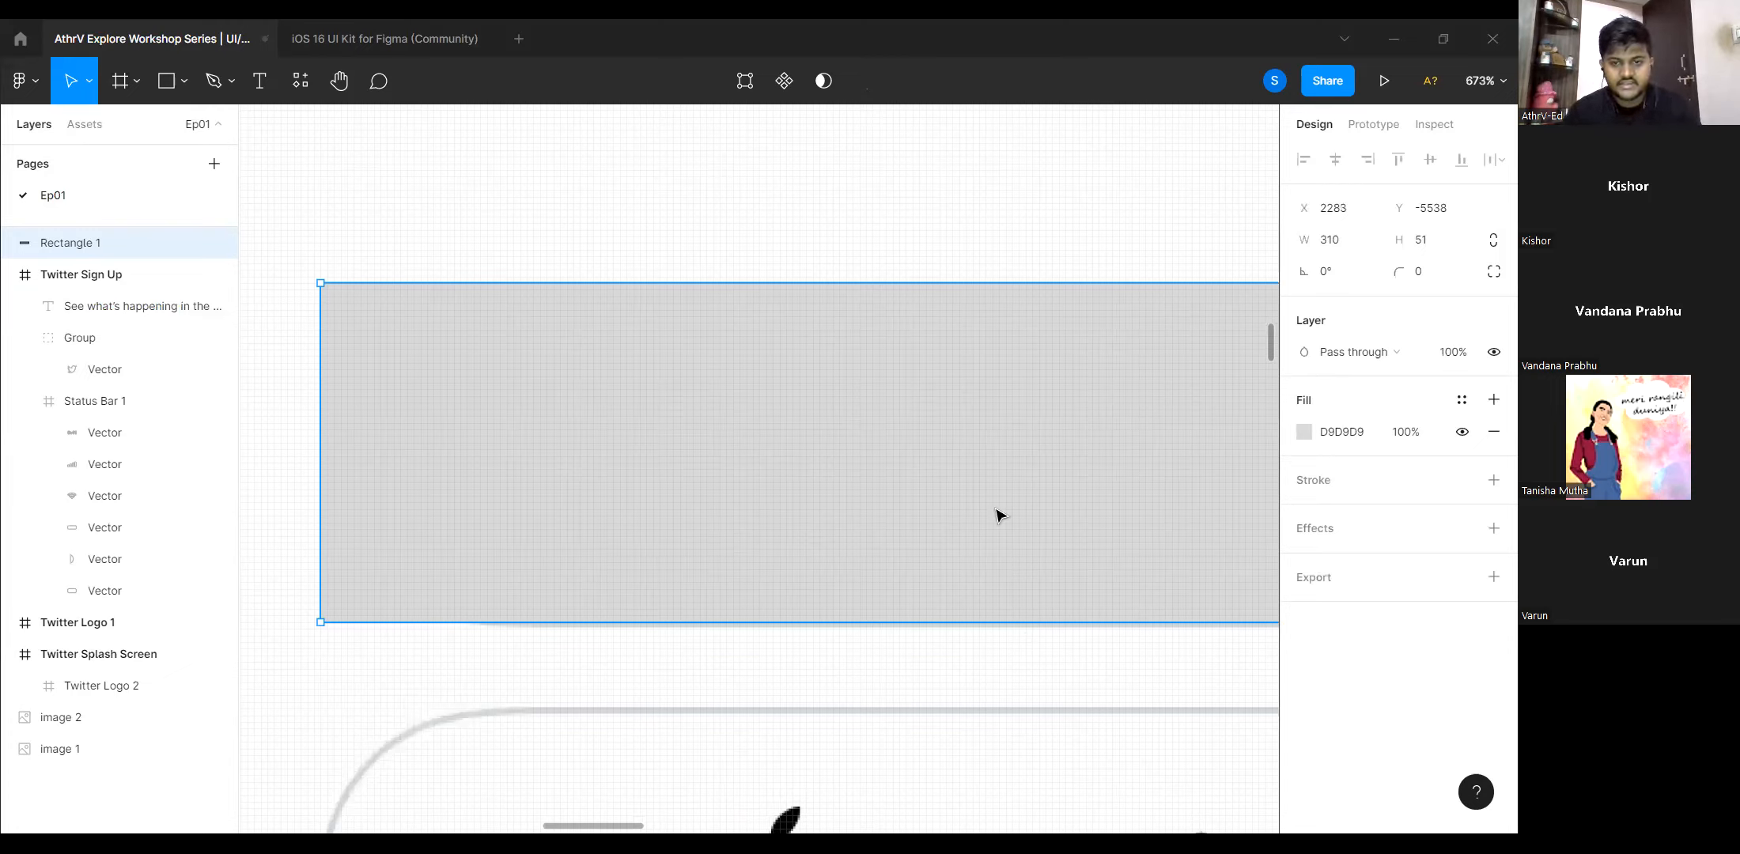
pyautogui.scroll(-5, 951, 480)
pyautogui.moveTo(951, 480); pyautogui.dragTo(934, 486)
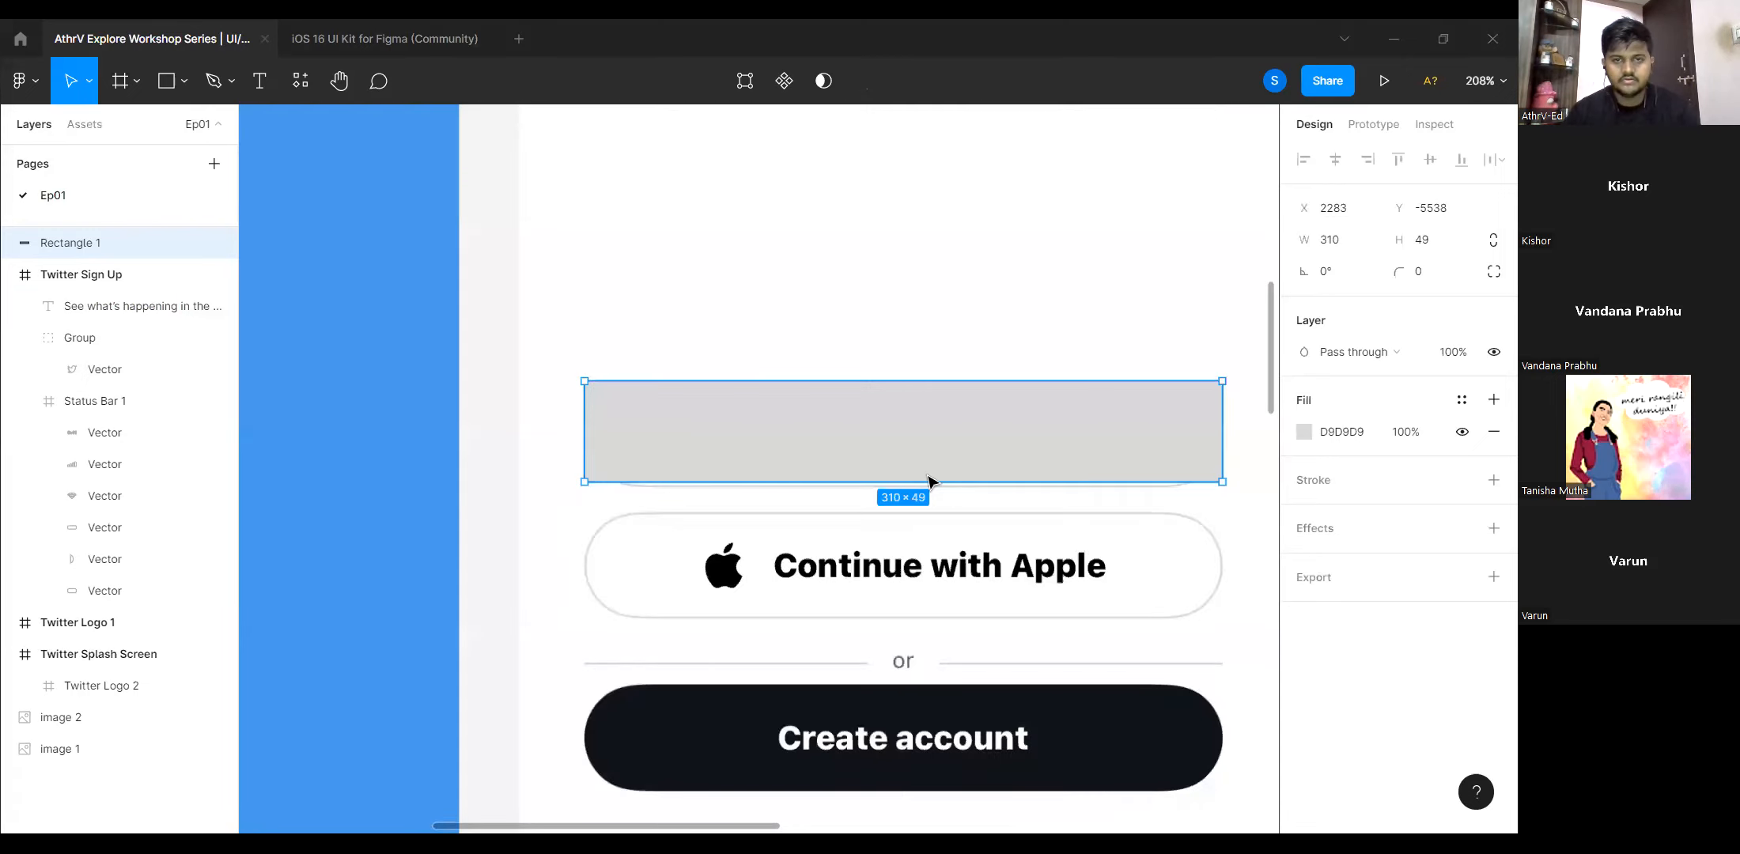
pyautogui.scroll(-3, 534, 482)
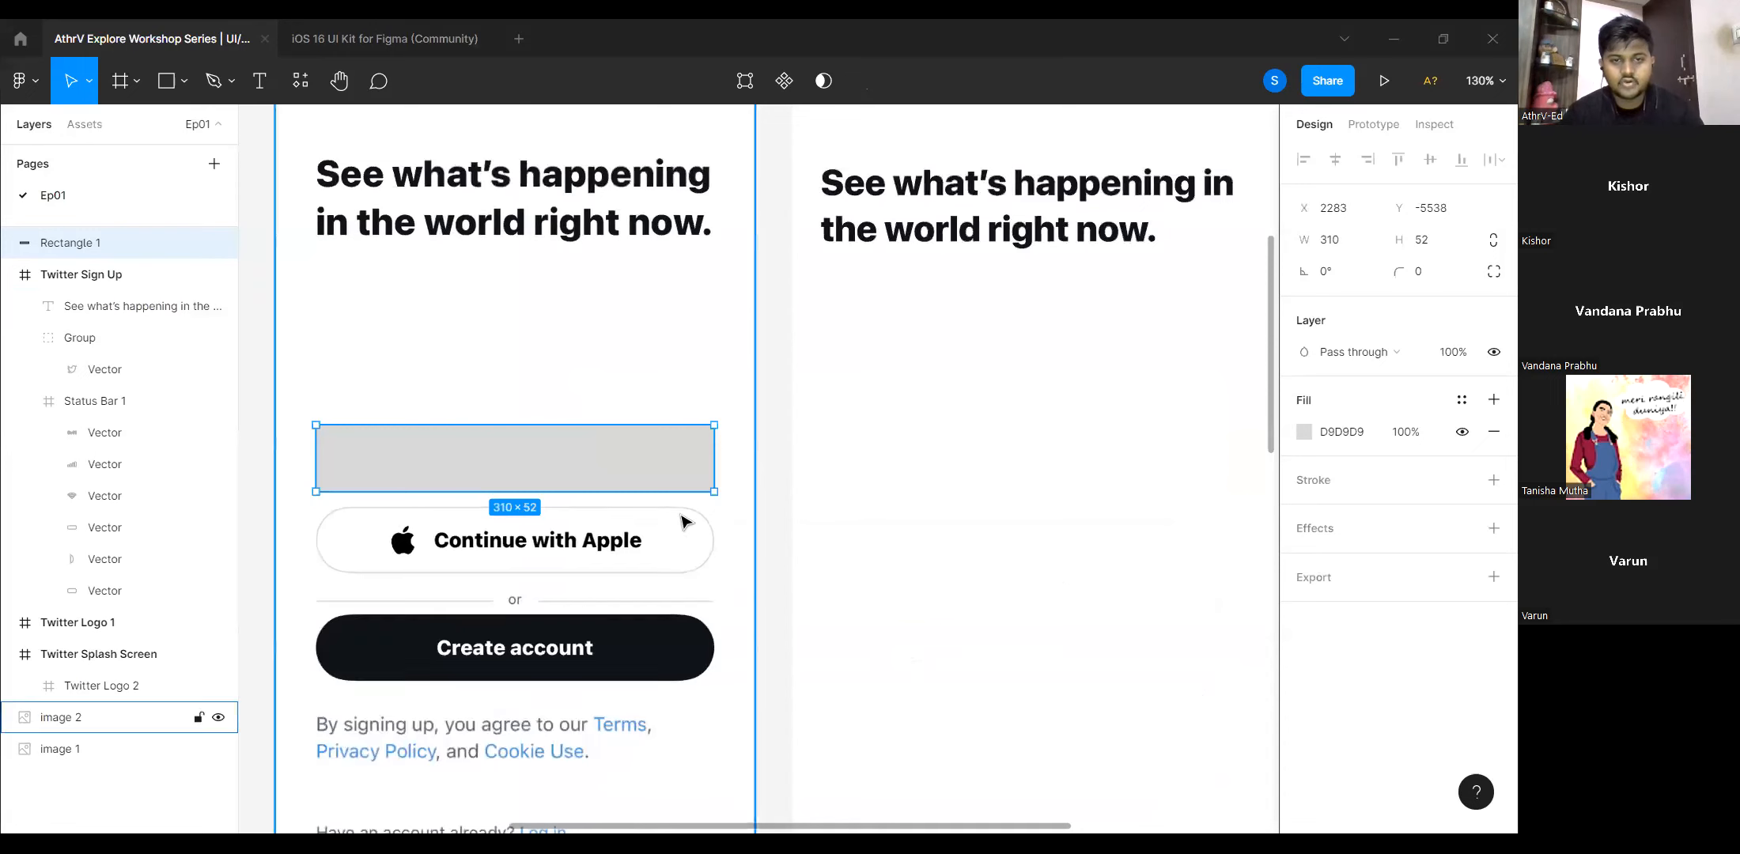
# Set the button rectangle's corner radius to 8.
pyautogui.click(1428, 274)
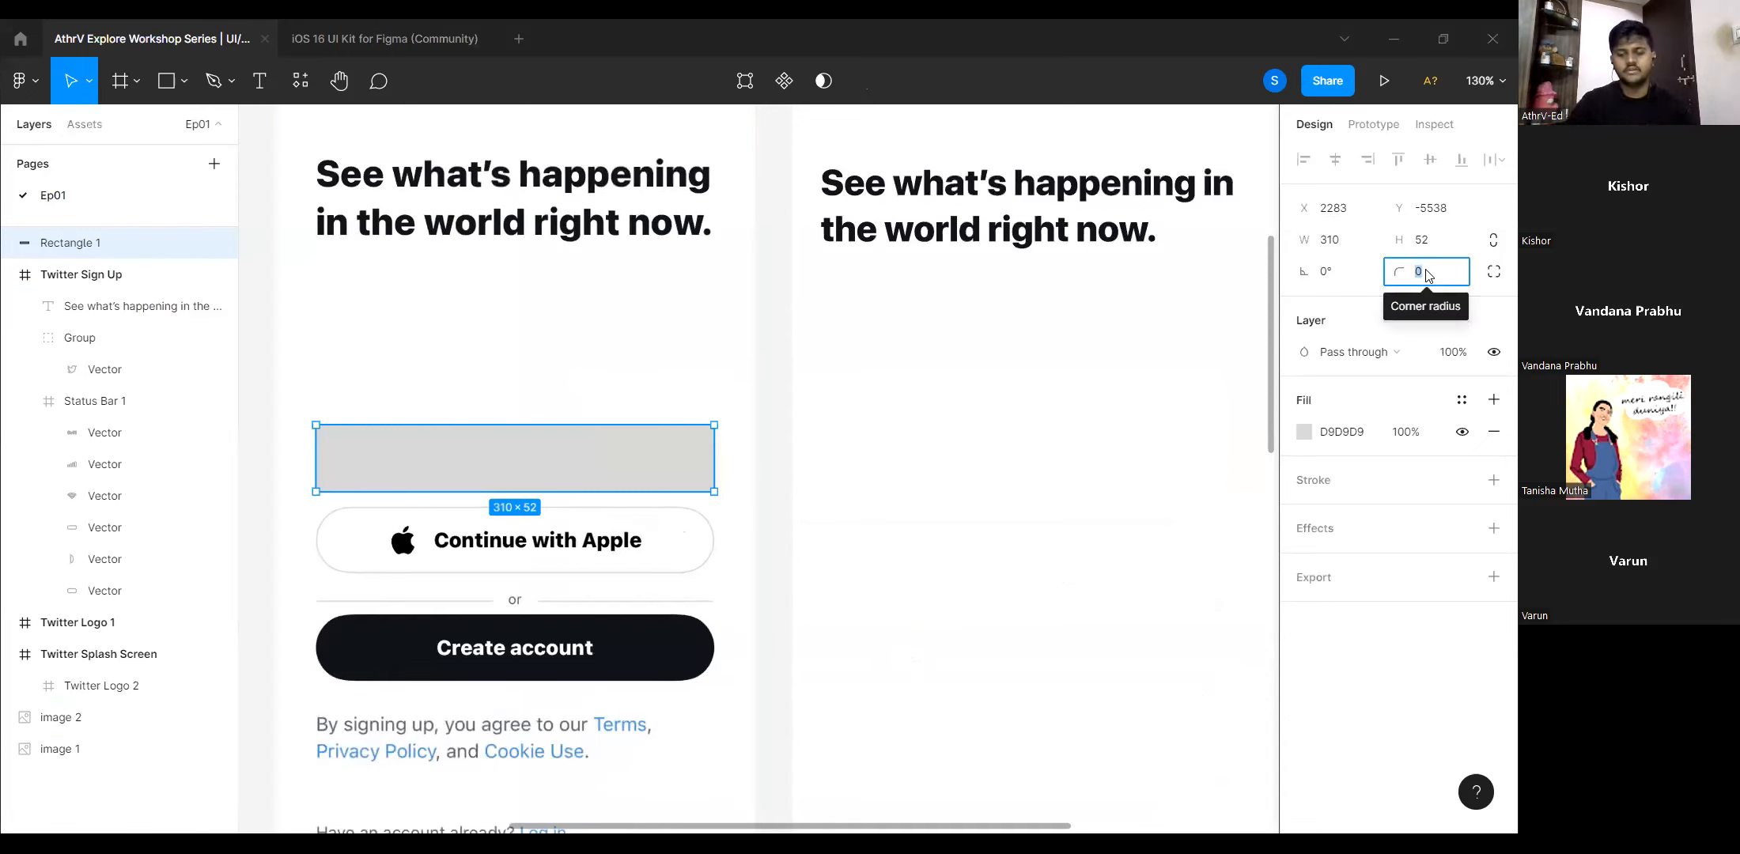
pyautogui.write('8')
pyautogui.press('Return')
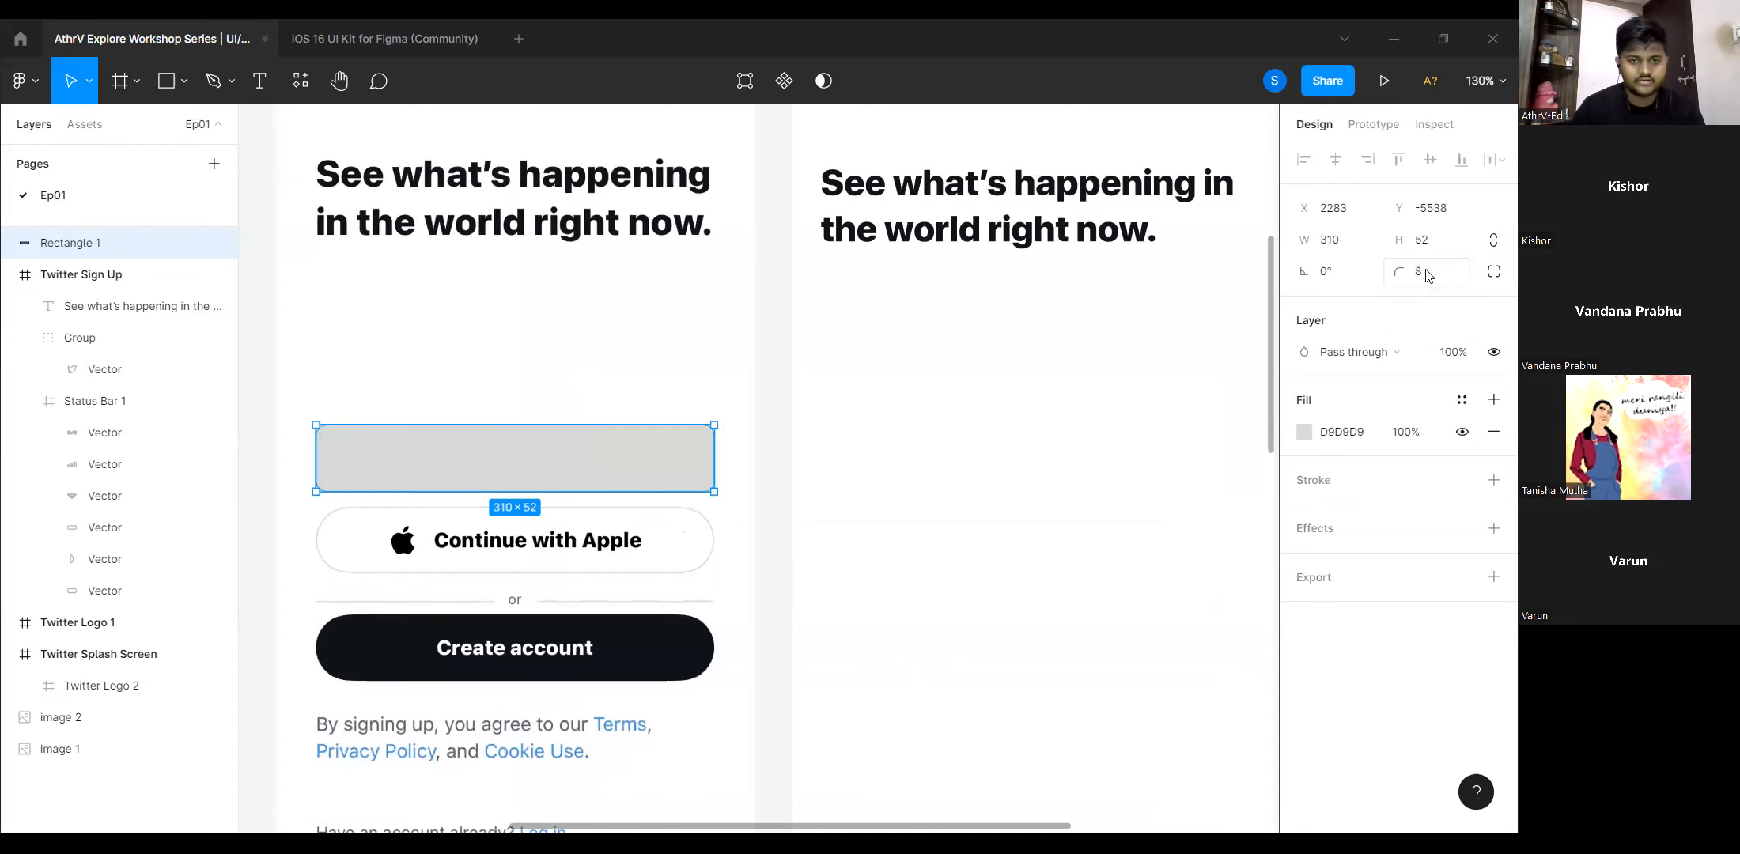
pyautogui.keyDown('ctrl'); pyautogui.scroll(2, 716, 443); pyautogui.keyUp('ctrl')
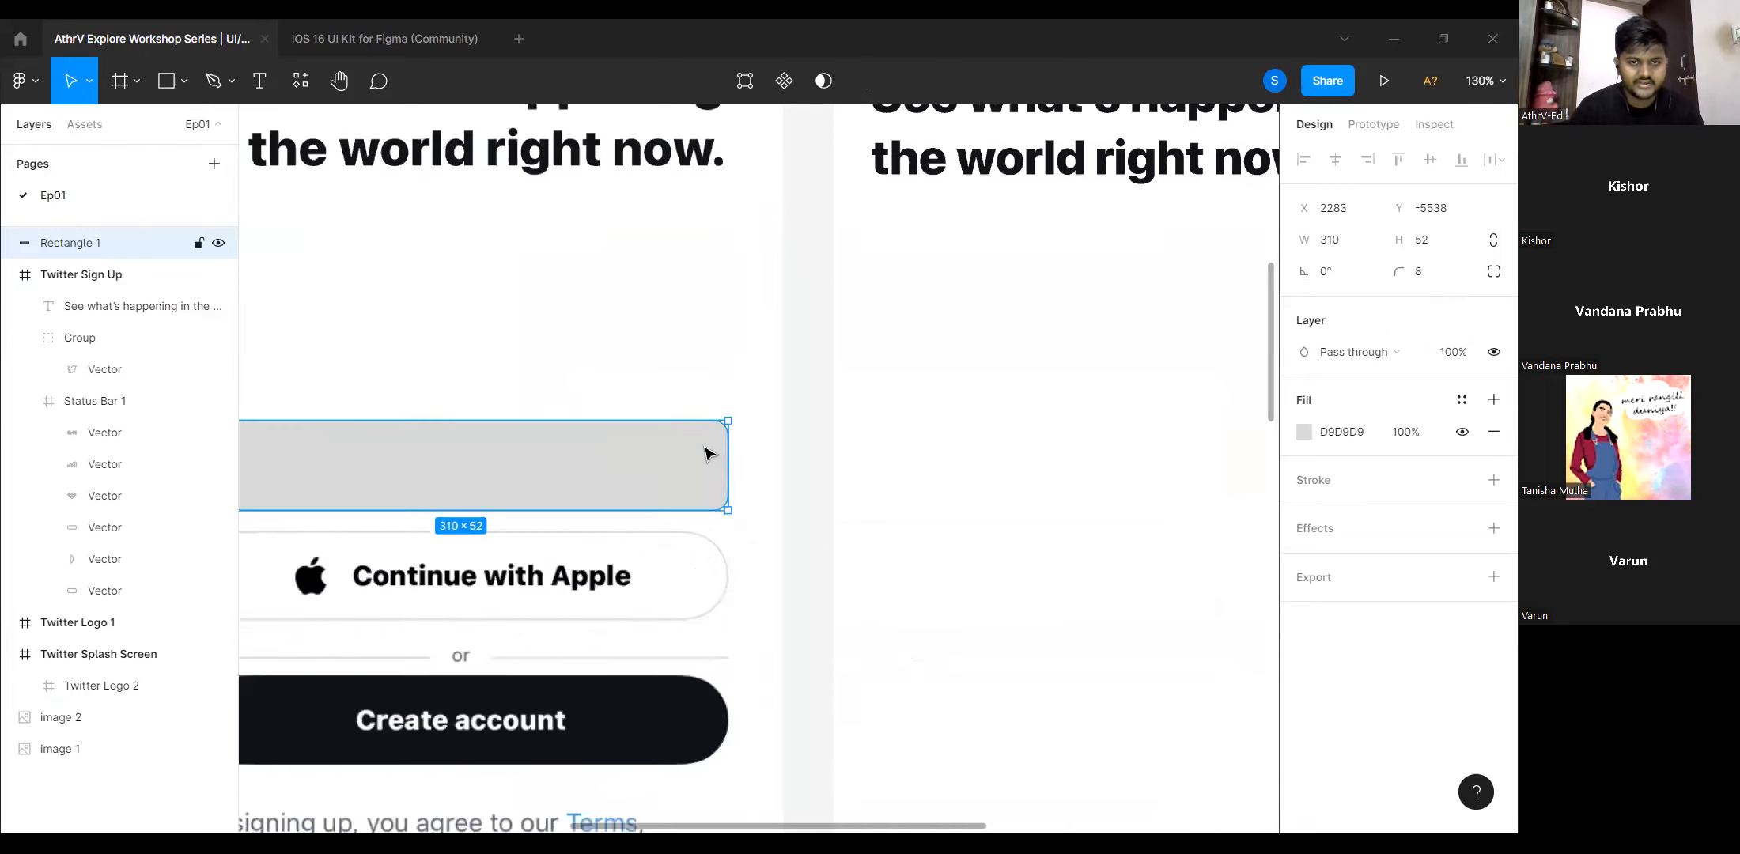
# Set the button rectangle's corner radius to 1000 so its ends are fully rounded like the reference buttons.
pyautogui.keyDown('ctrl'); pyautogui.scroll(4, 749, 428); pyautogui.keyUp('ctrl')
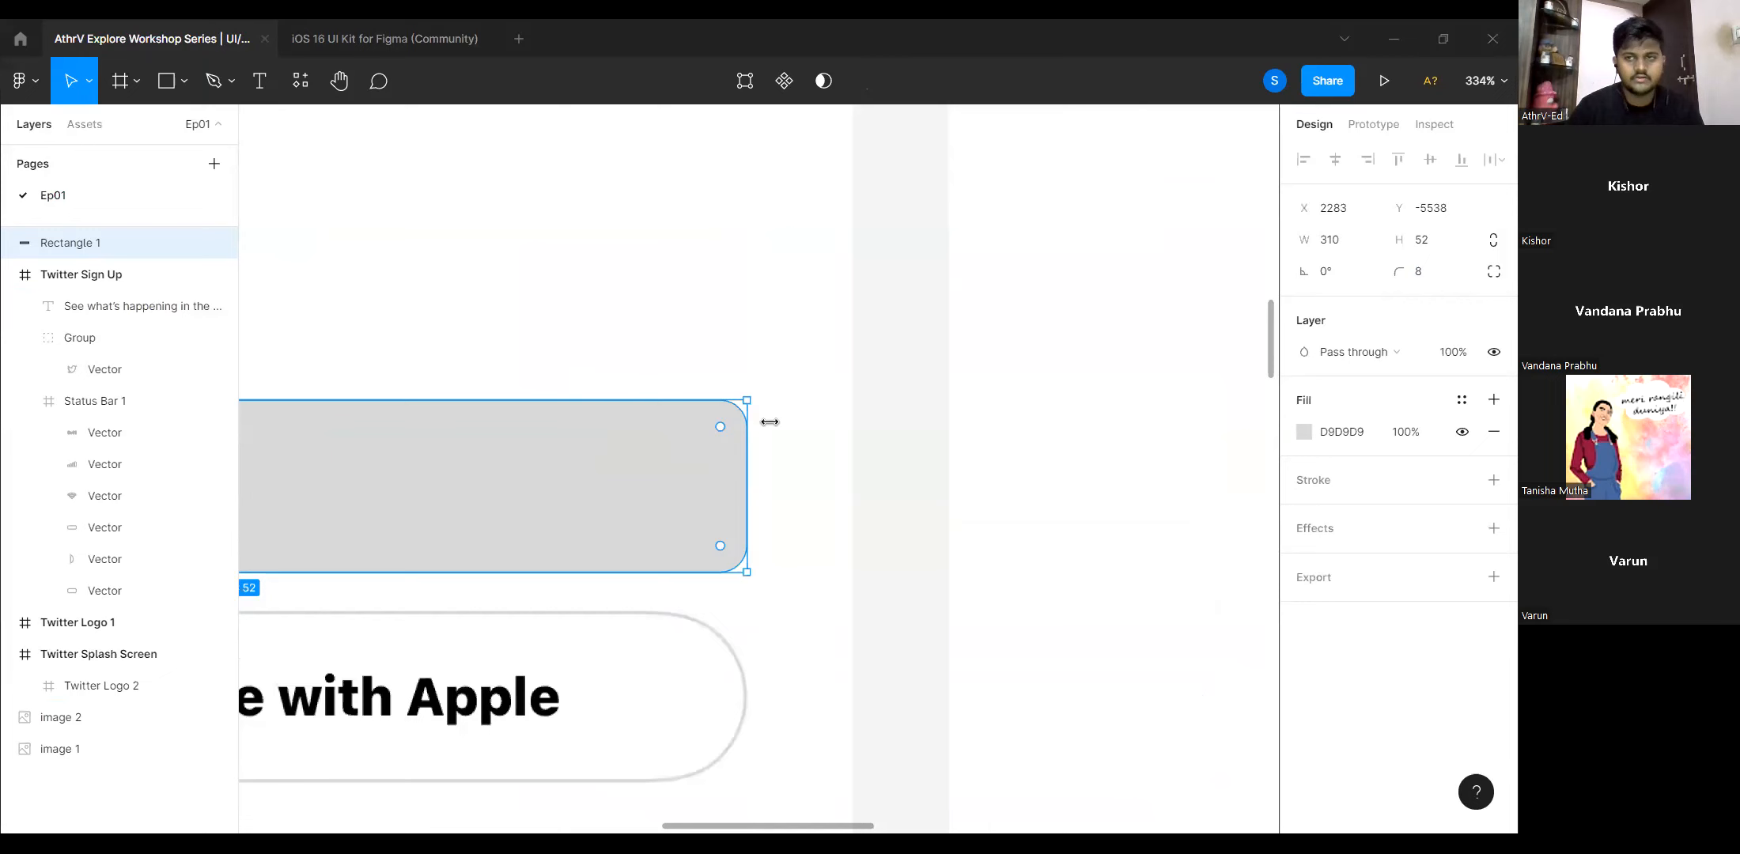
pyautogui.keyDown('ctrl'); pyautogui.scroll(-1, 814, 474); pyautogui.keyUp('ctrl')
pyautogui.hotkey('shift', '1')
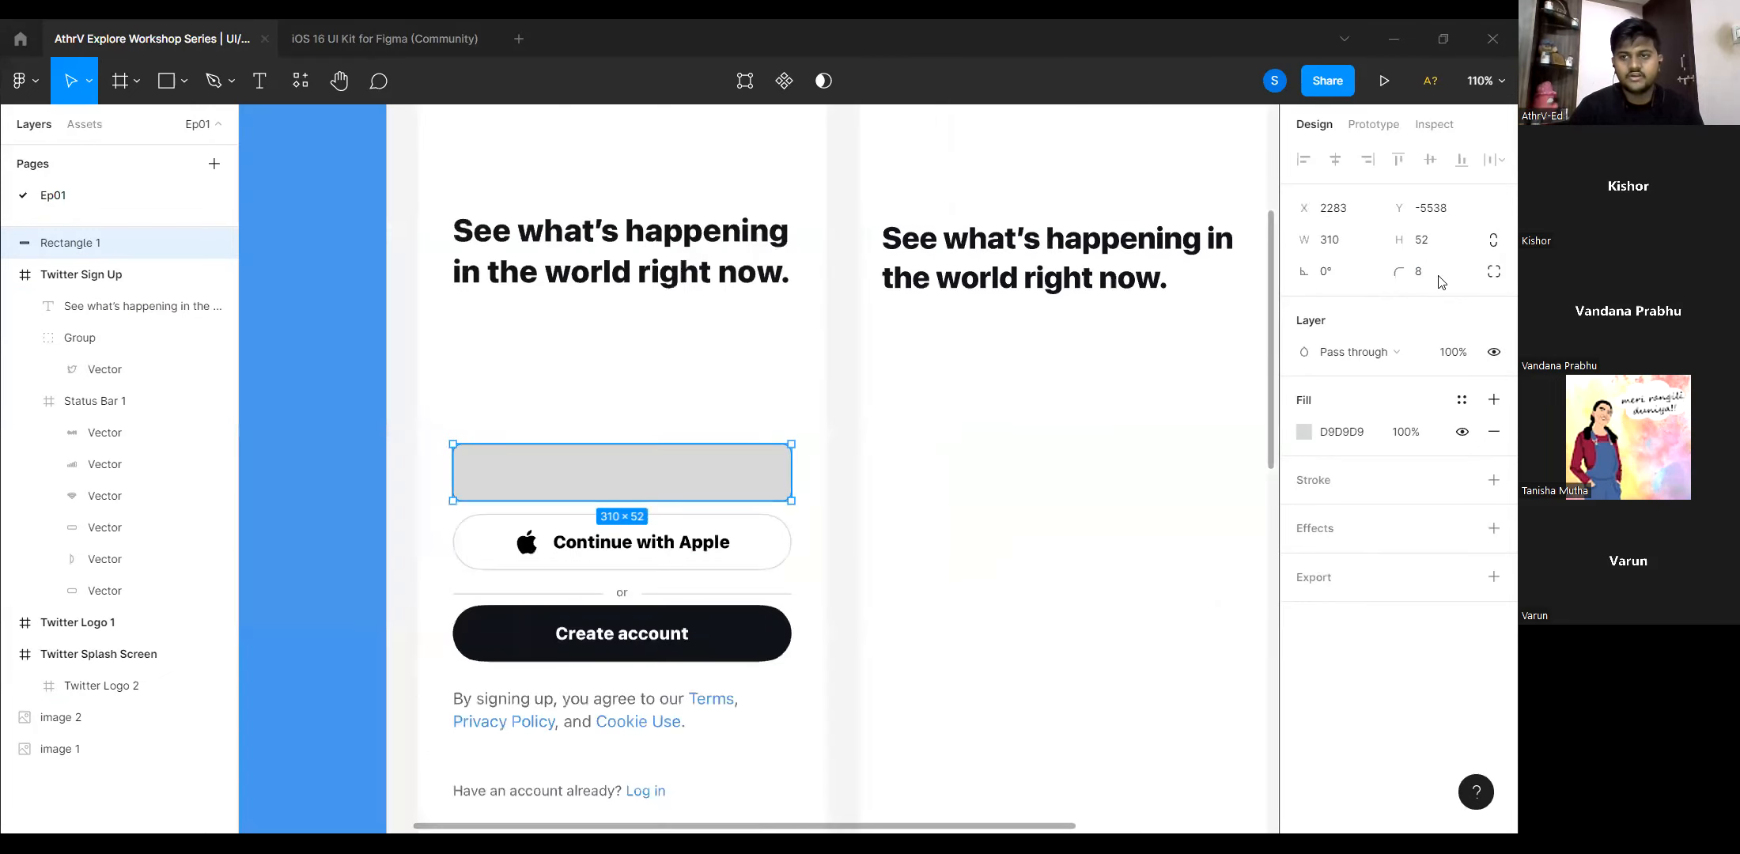
pyautogui.click(1437, 279)
pyautogui.write('1000')
pyautogui.press('Return')
# Change the button rectangle's fill colour to white (FFFFFF).
pyautogui.keyDown('ctrl'); pyautogui.scroll(2, 541, 486); pyautogui.keyUp('ctrl')
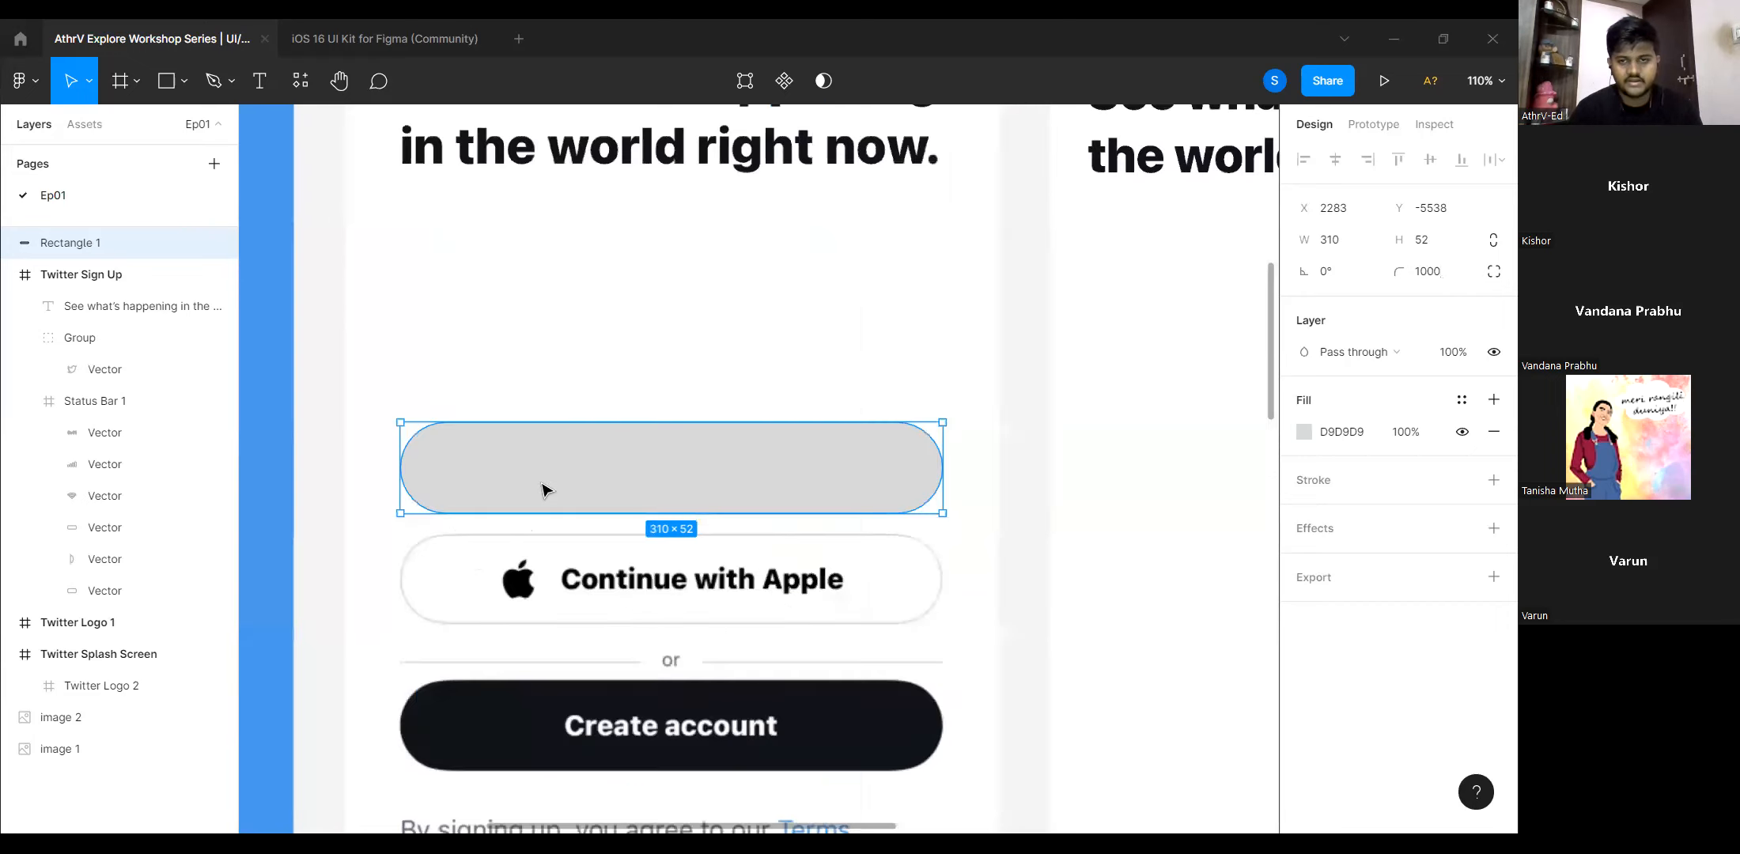
pyautogui.click(1305, 434)
pyautogui.moveTo(1130, 404); pyautogui.dragTo(940, 287)
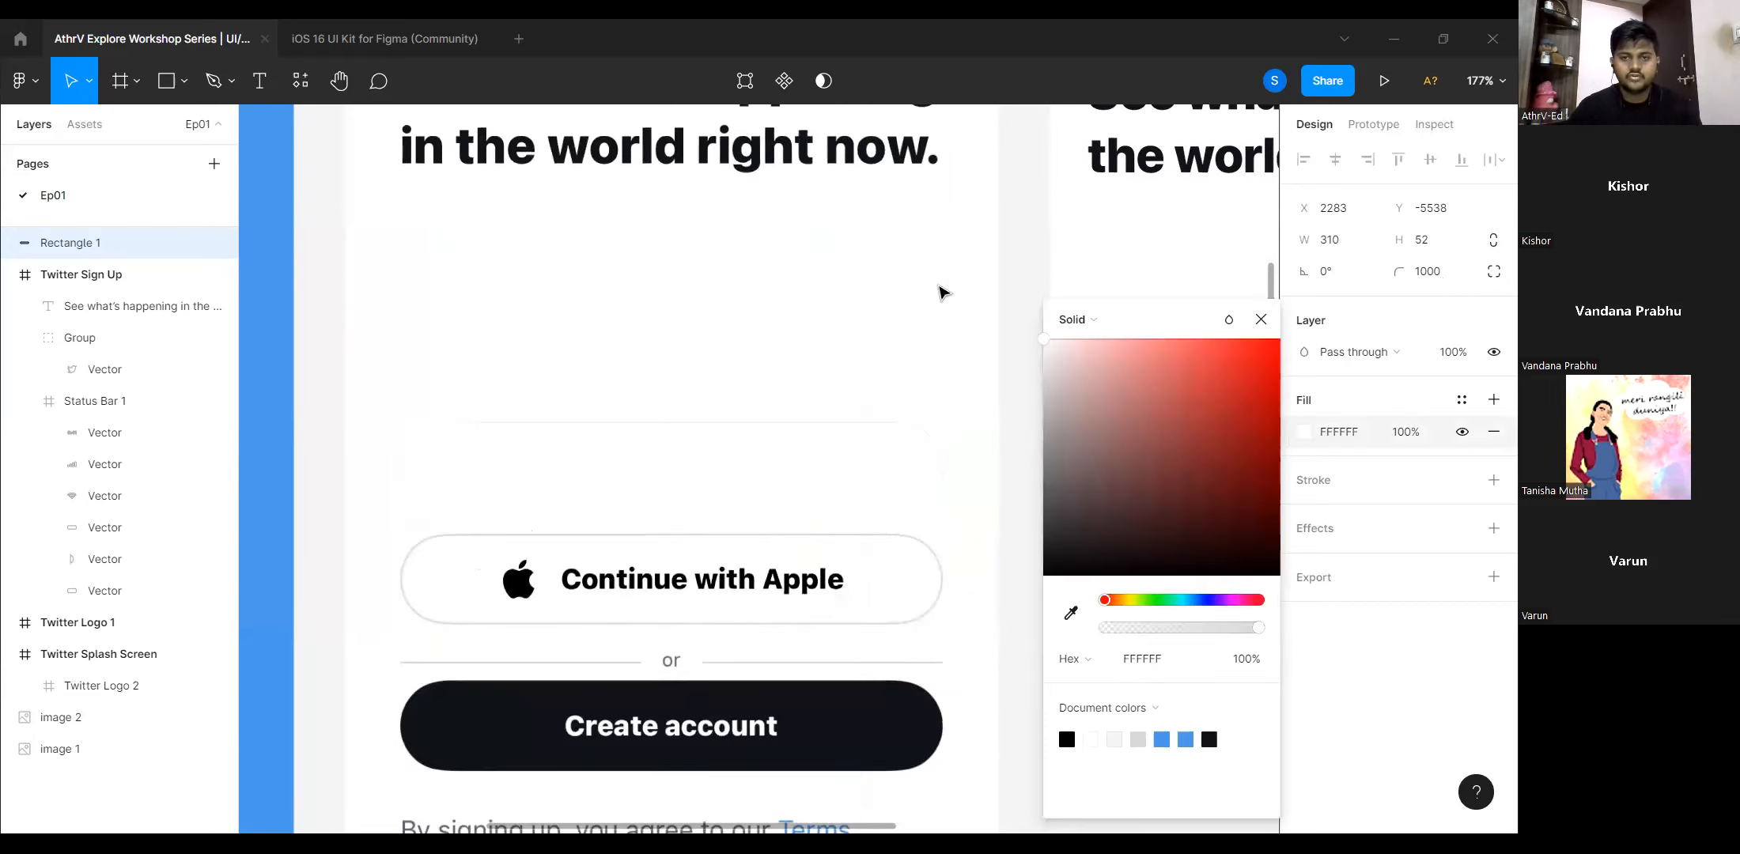
pyautogui.click(1261, 319)
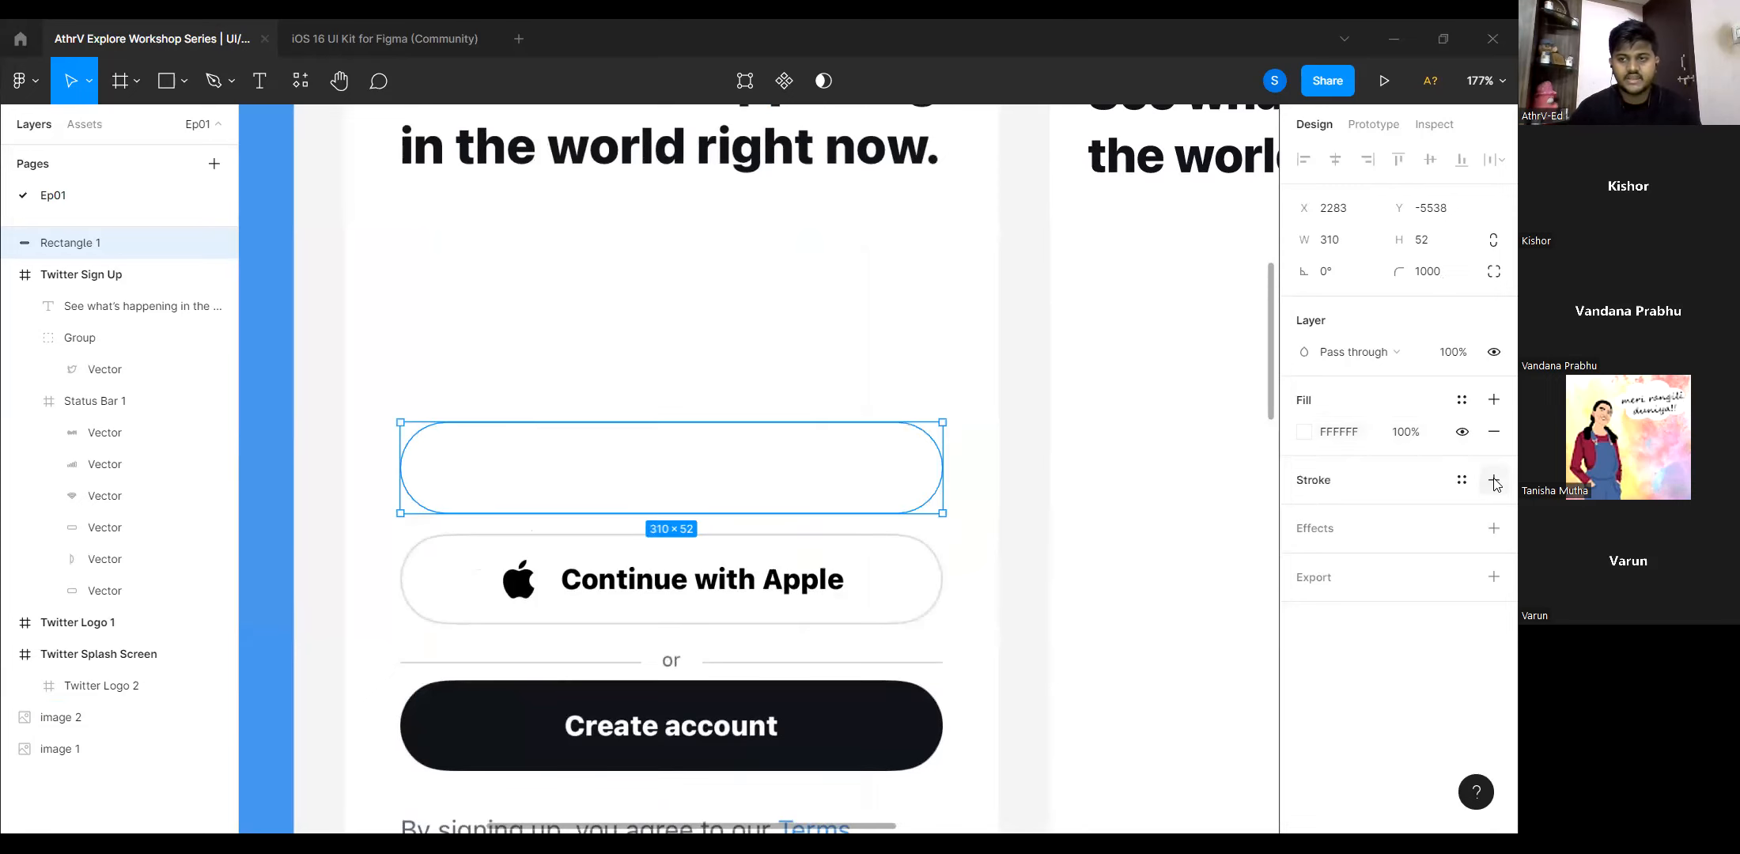
# Add a stroke to the button rectangle and sample its colour, D4D8D9, from the reference Apple button's outline.
pyautogui.click(1495, 481)
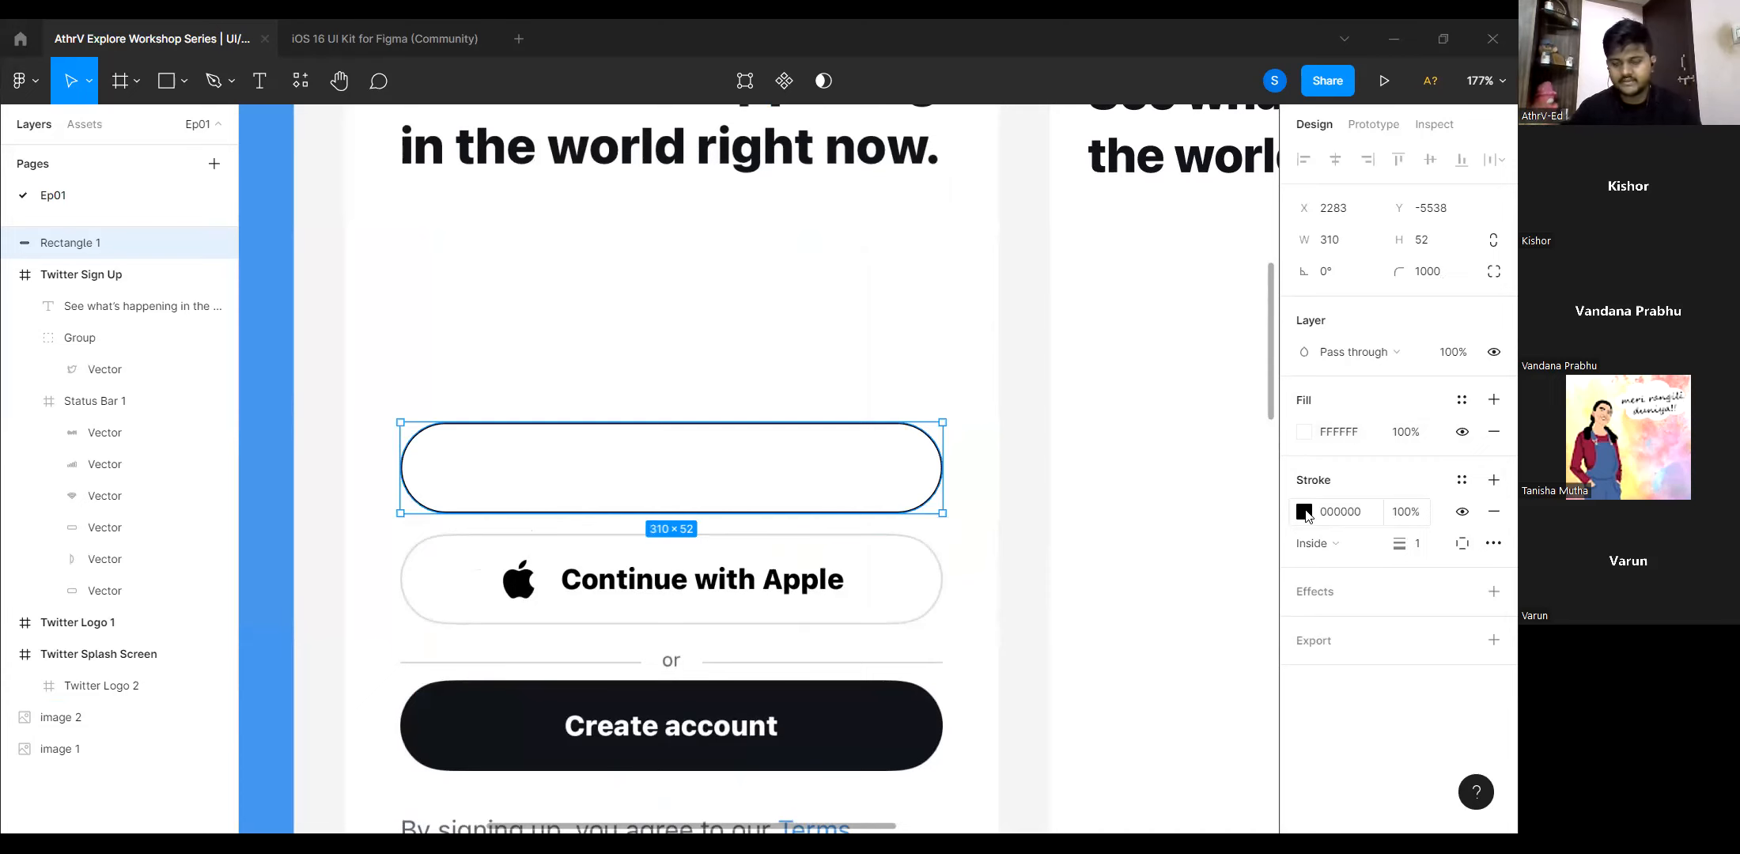
pyautogui.click(1305, 512)
pyautogui.click(1073, 614)
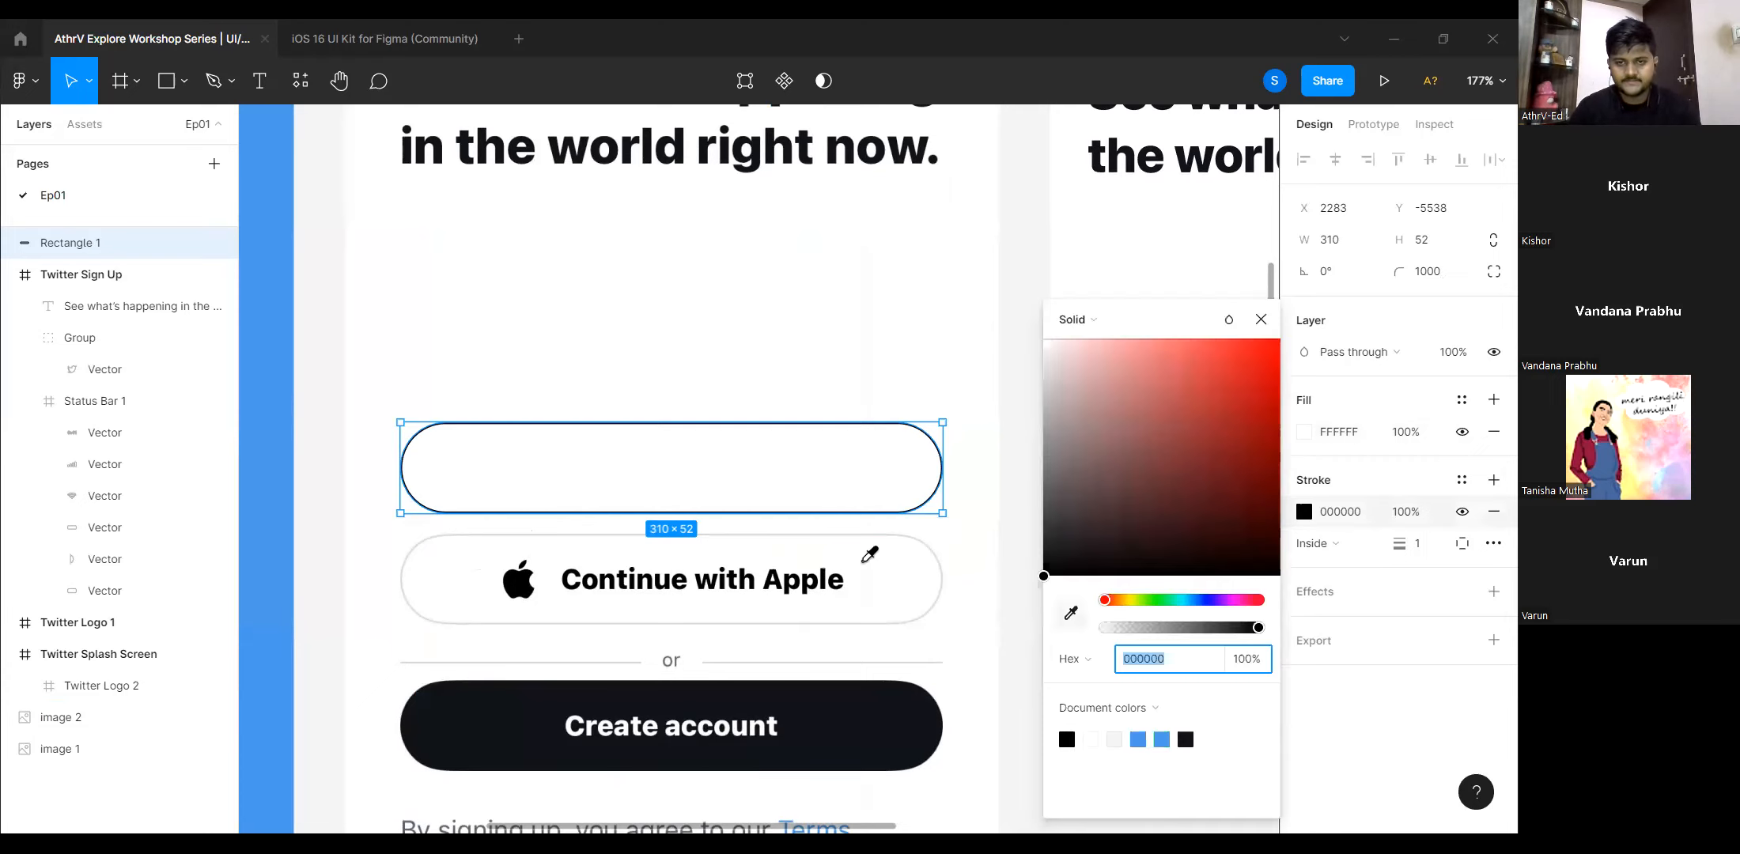
pyautogui.scroll(5, 910, 546)
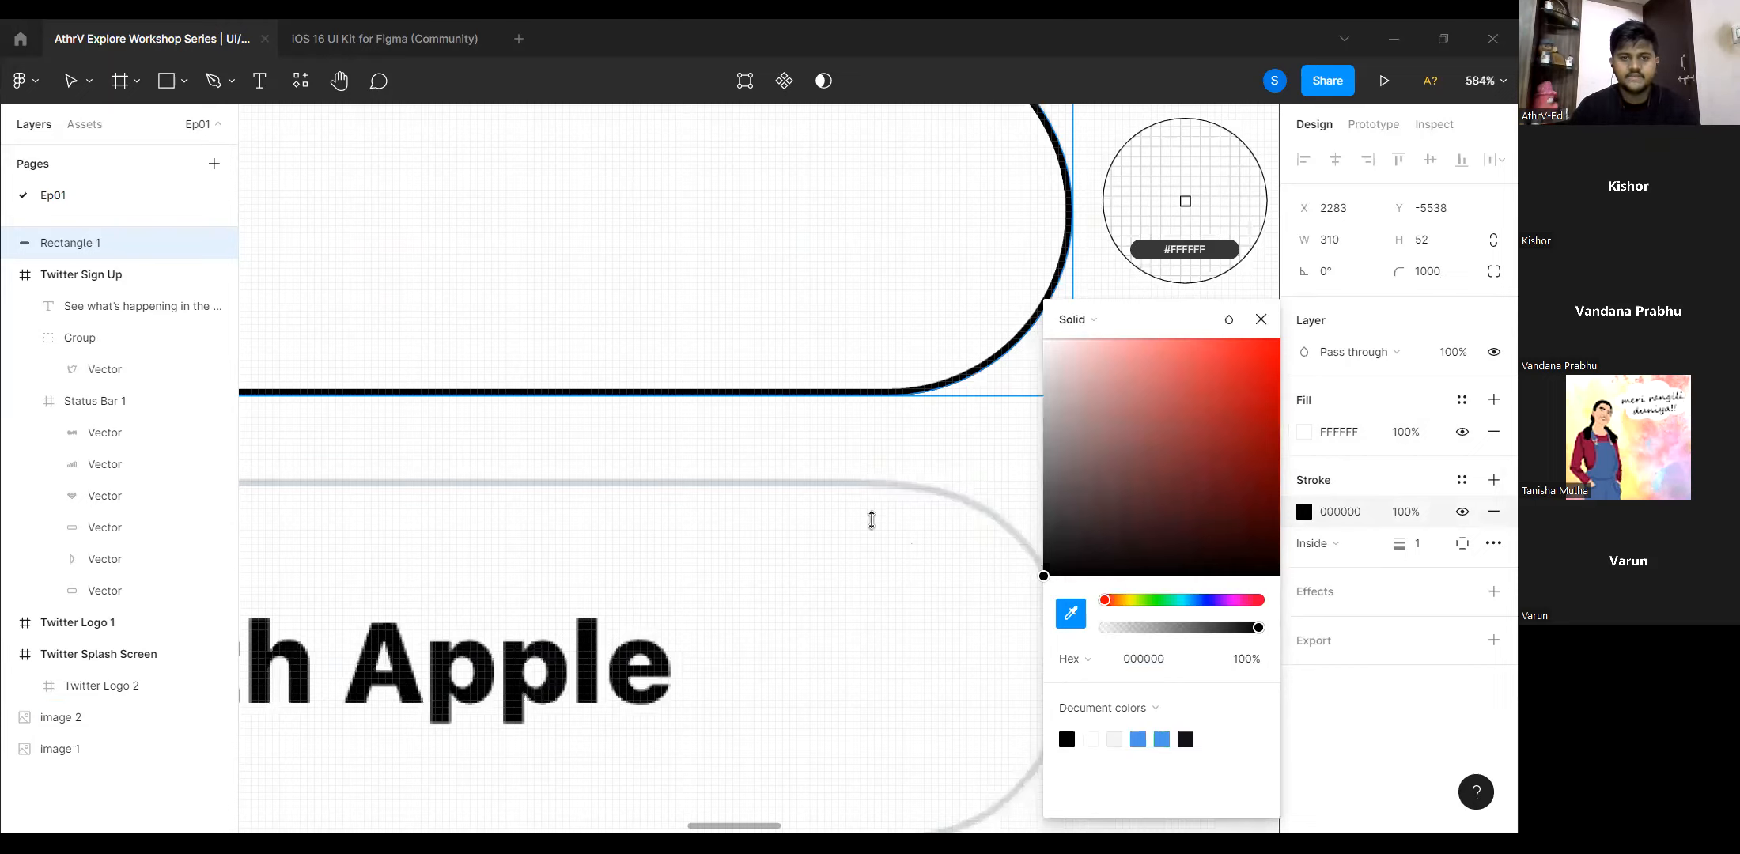
pyautogui.click(605, 484)
pyautogui.scroll(-10, 605, 491)
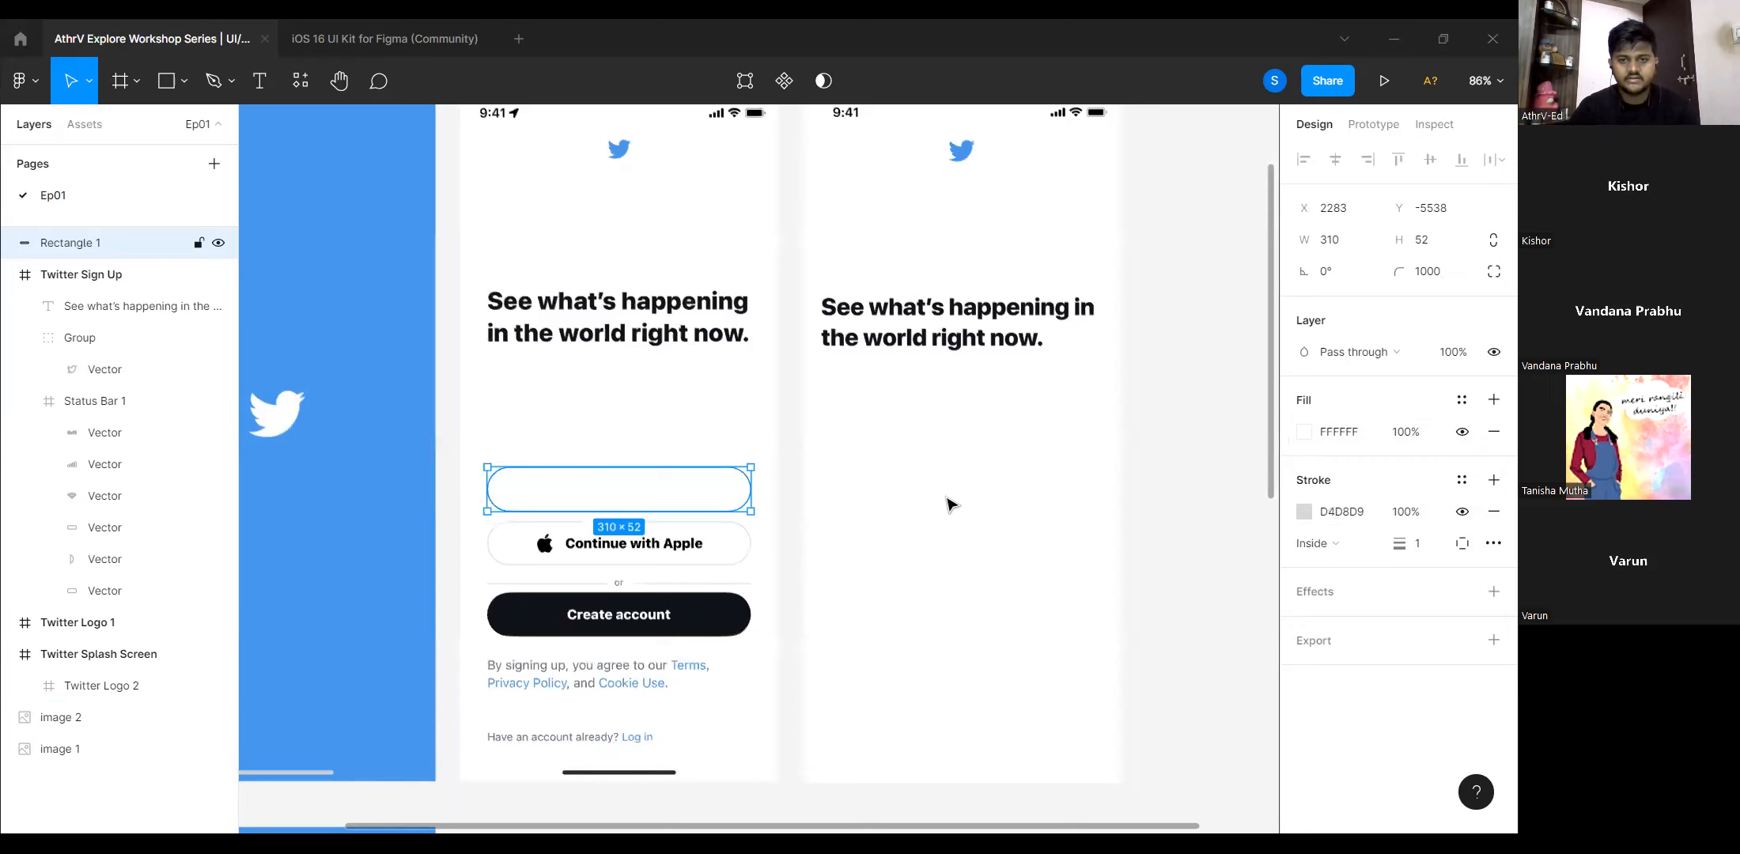
# Move the button rectangle into the Twitter Sign Up frame at X 33, Y 446, centred horizontally, and deselect it.
pyautogui.moveTo(977, 504)
pyautogui.mouseDown()
pyautogui.moveTo(1193, 501)
pyautogui.moveTo(944, 503)
pyautogui.moveTo(970, 517)
pyautogui.mouseUp()
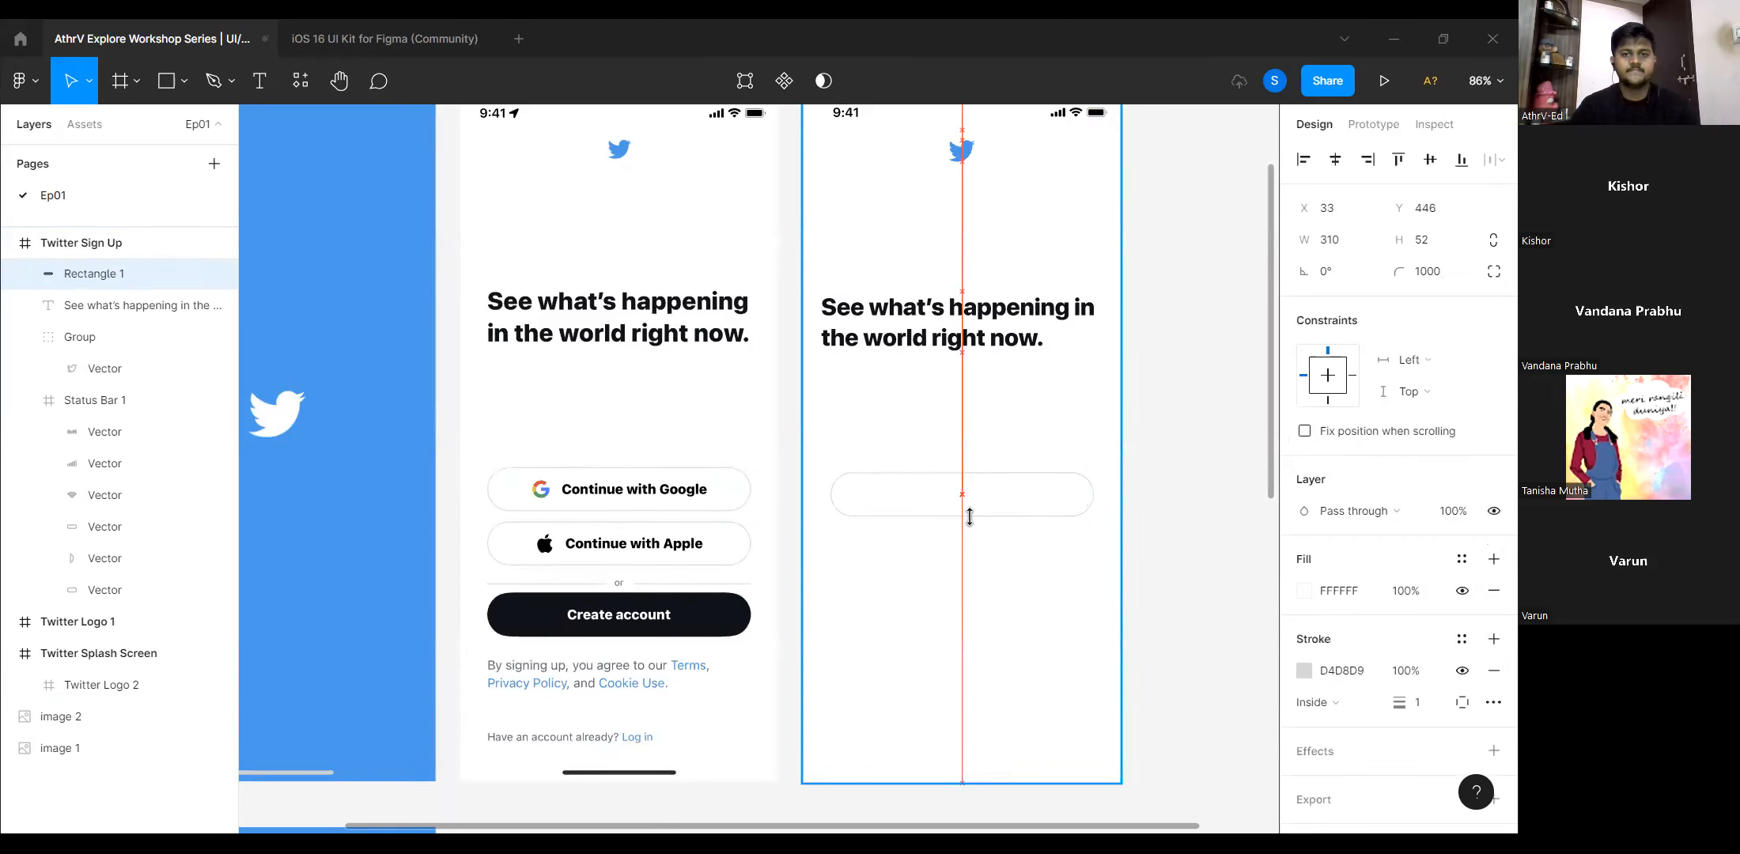
pyautogui.scroll(3, 970, 516)
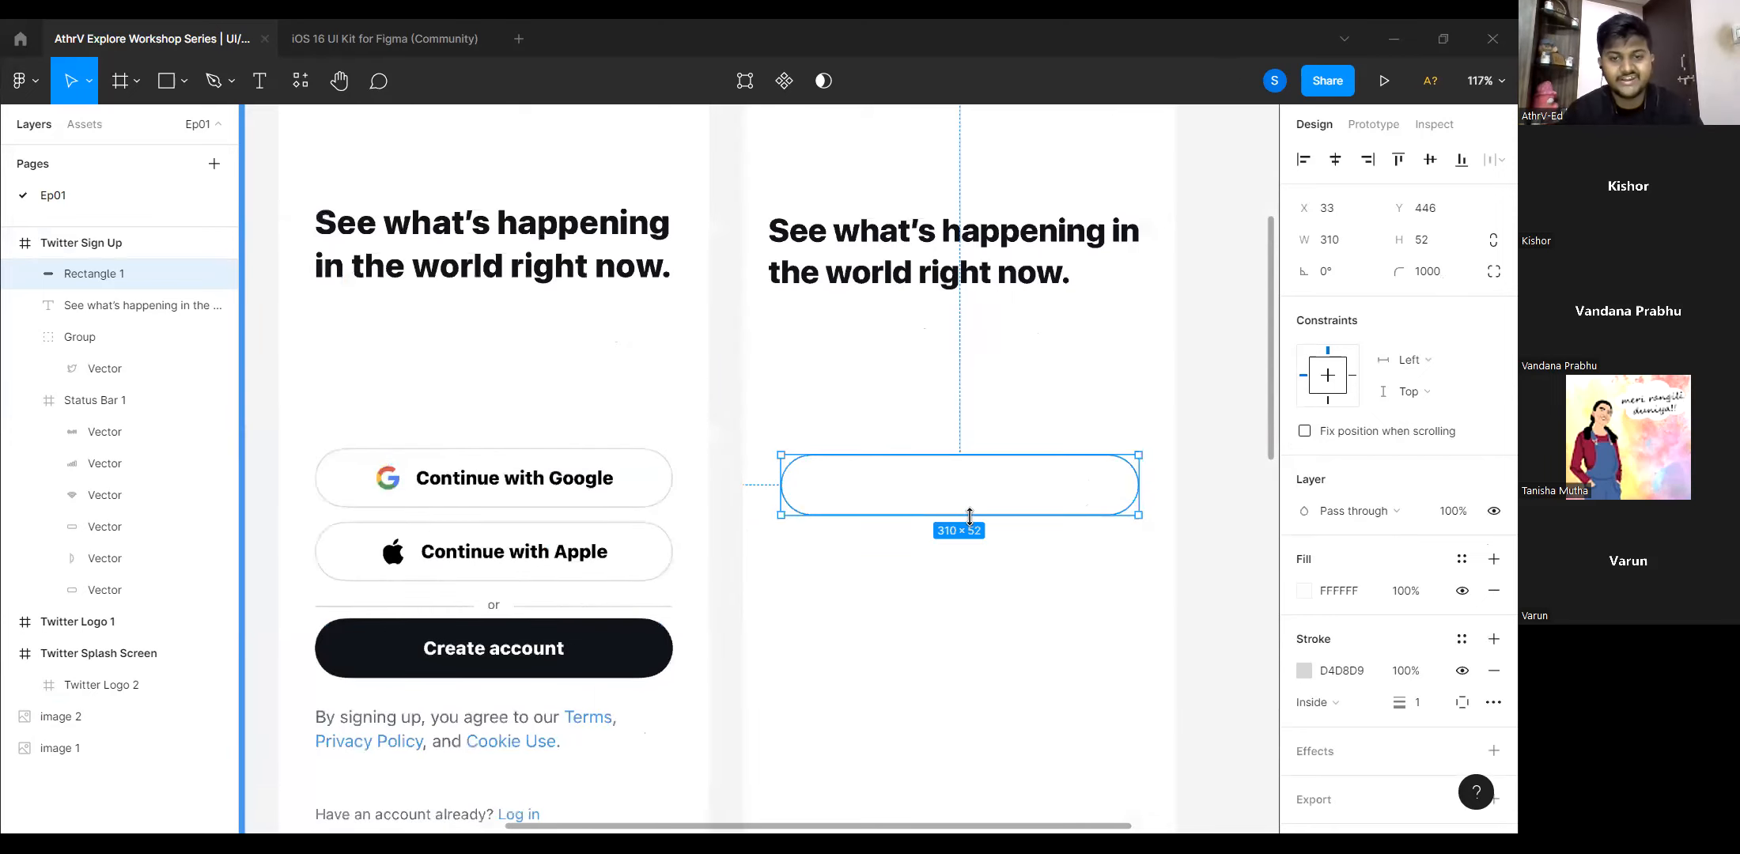
pyautogui.click(885, 585)
# Add a text layer reading "Continue with Google" below the button shape in the Twitter Sign Up frame.
pyautogui.click(885, 584)
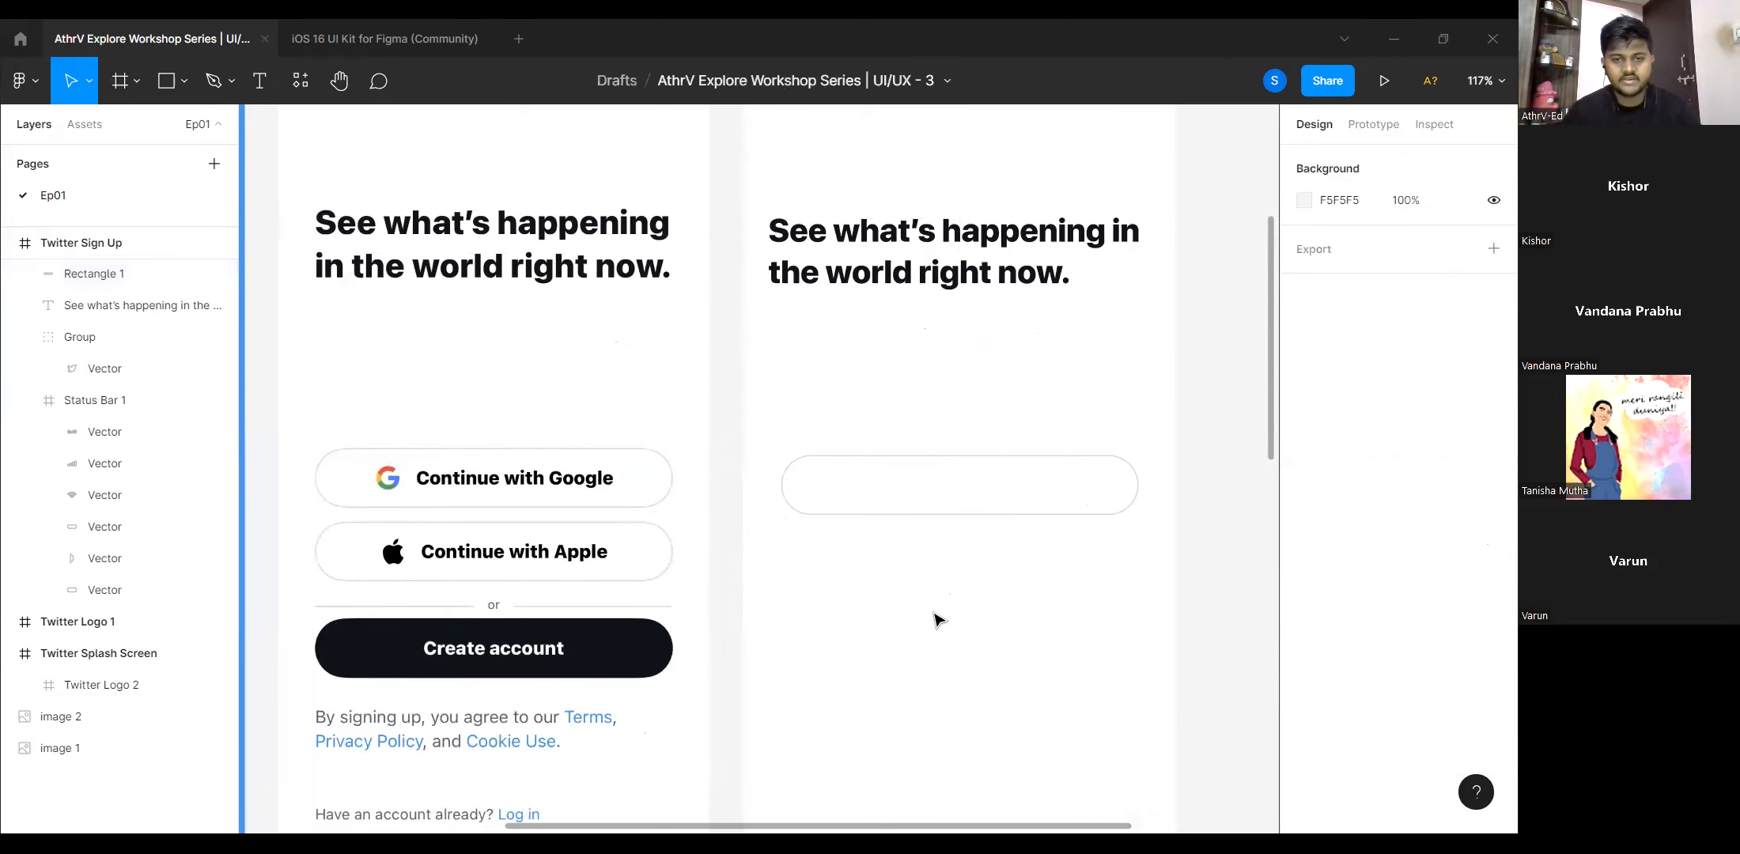
pyautogui.write('Continue')
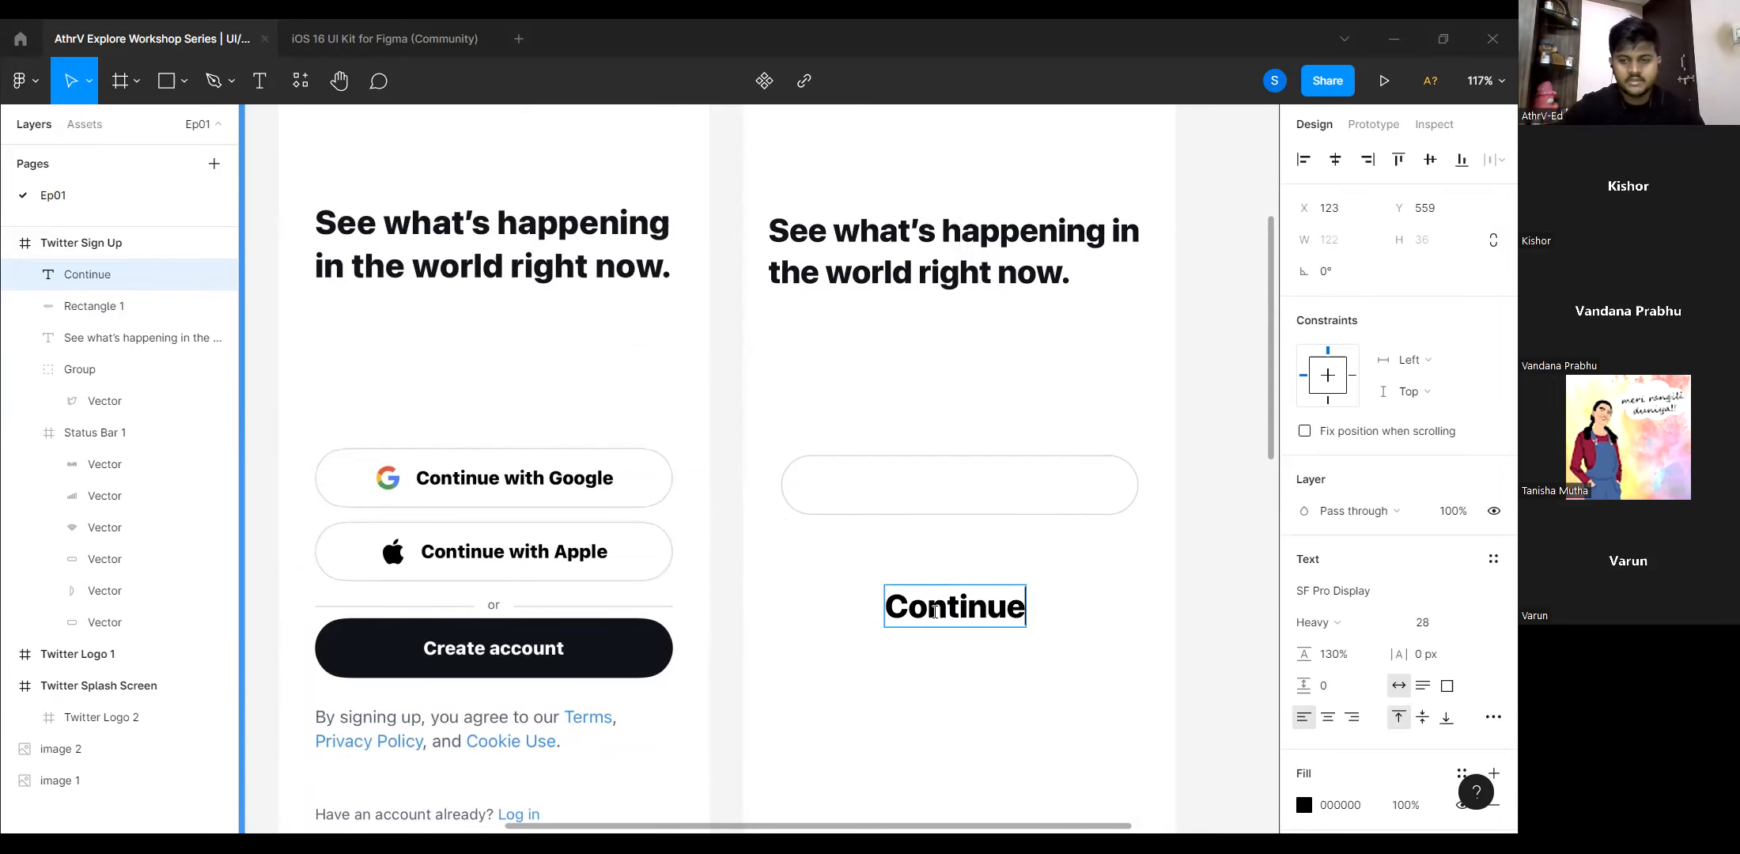
pyautogui.write('with')
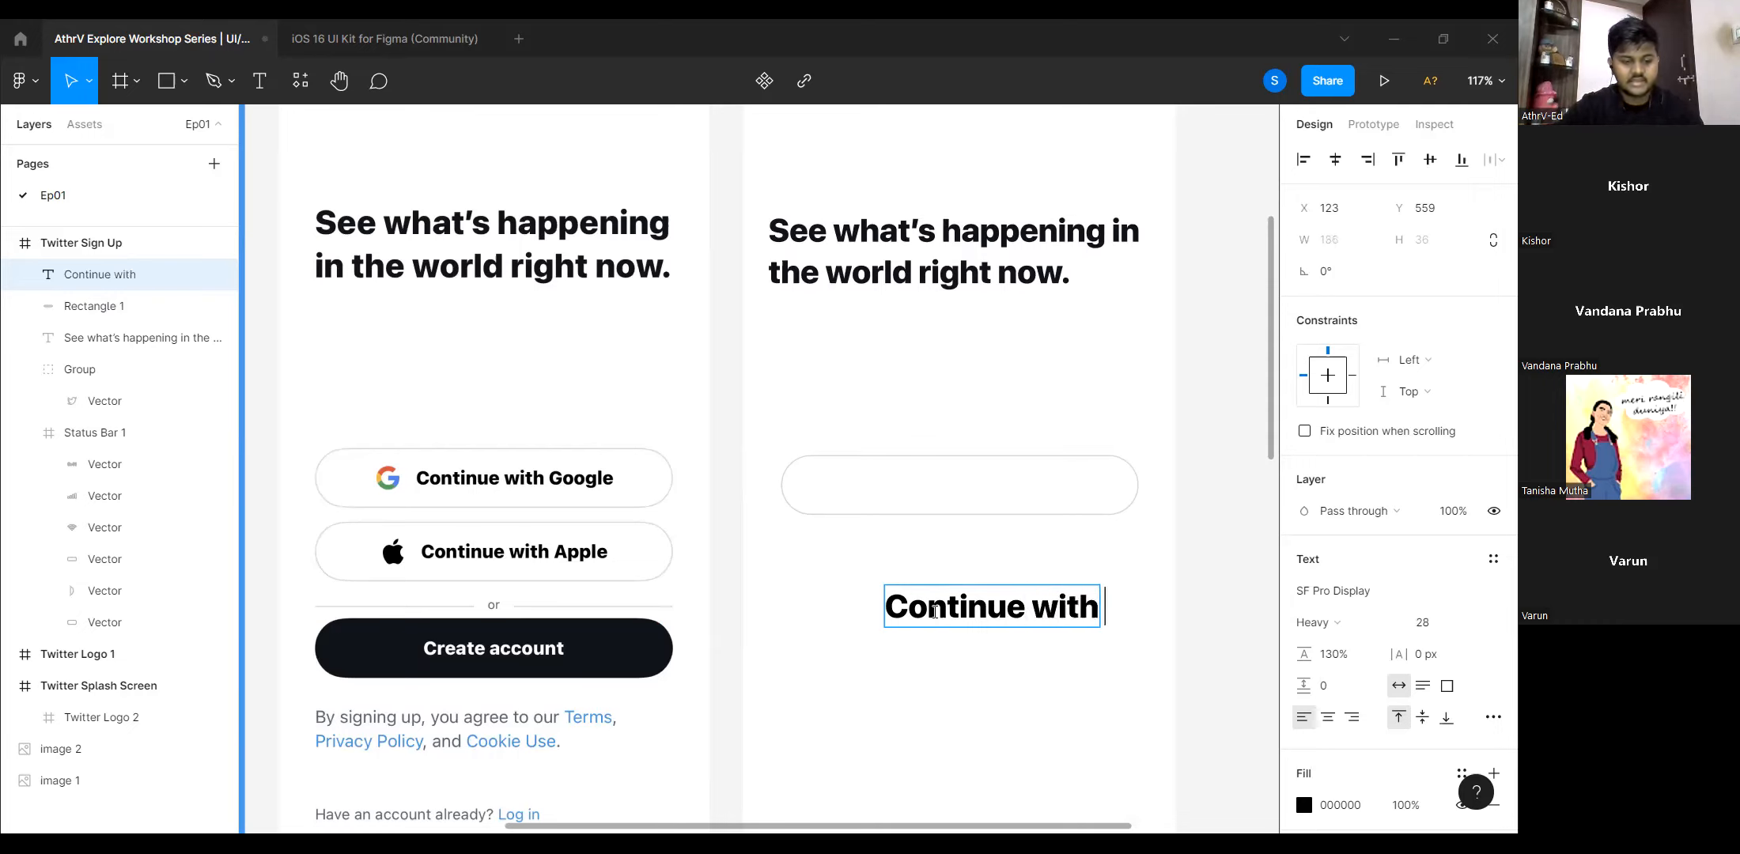
pyautogui.write('g')
pyautogui.press('BackSpace')
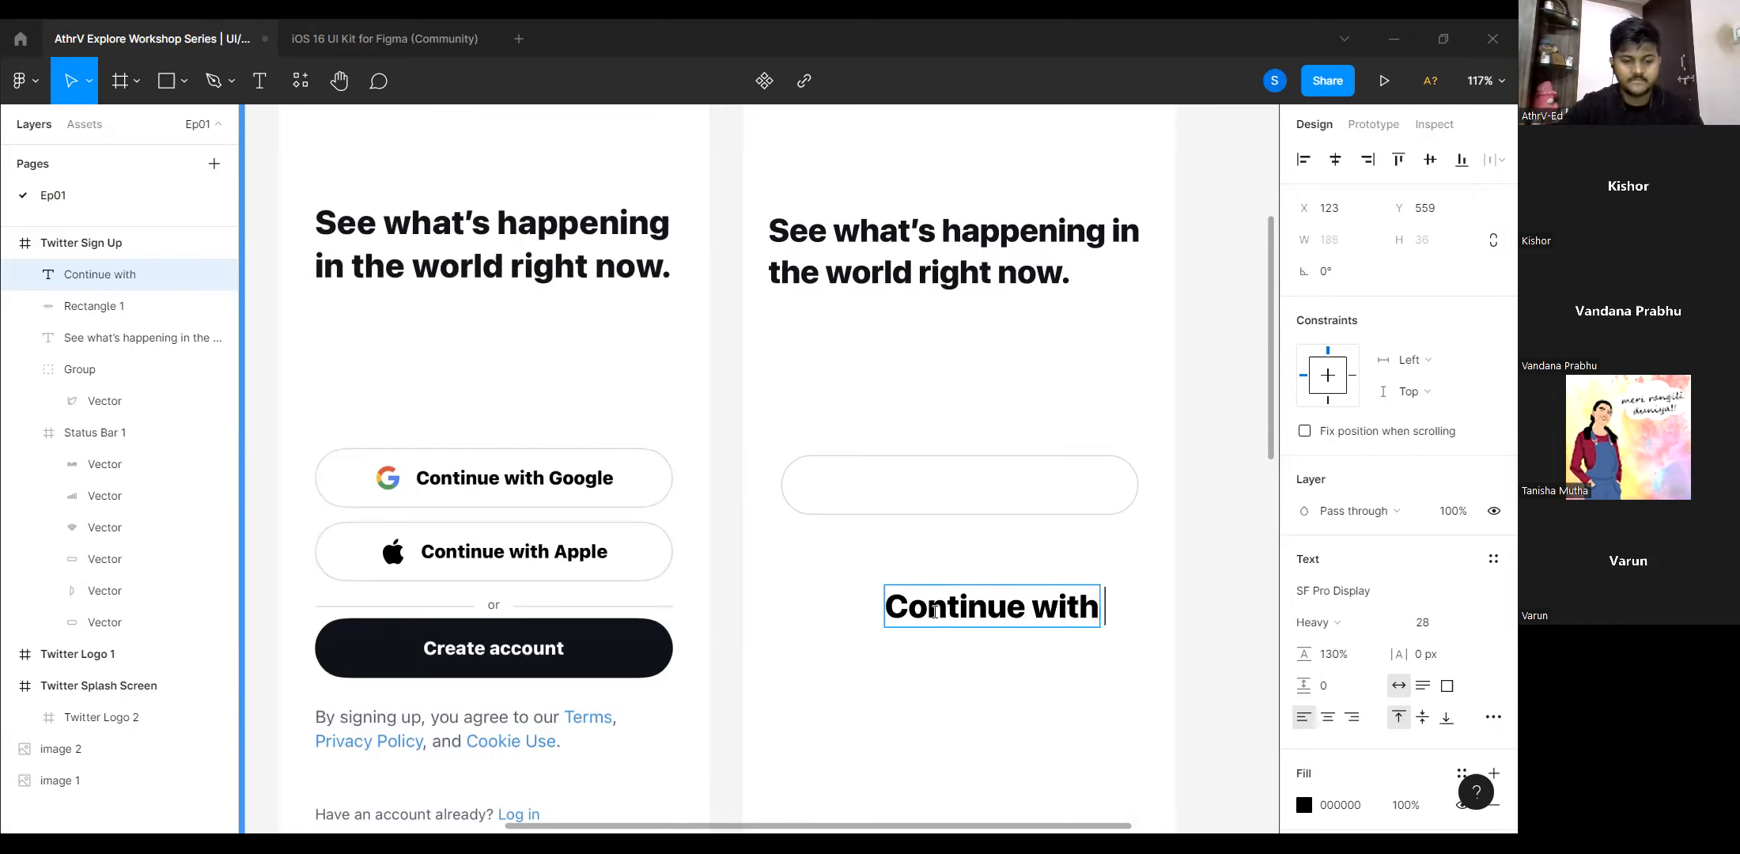
pyautogui.write('Google')
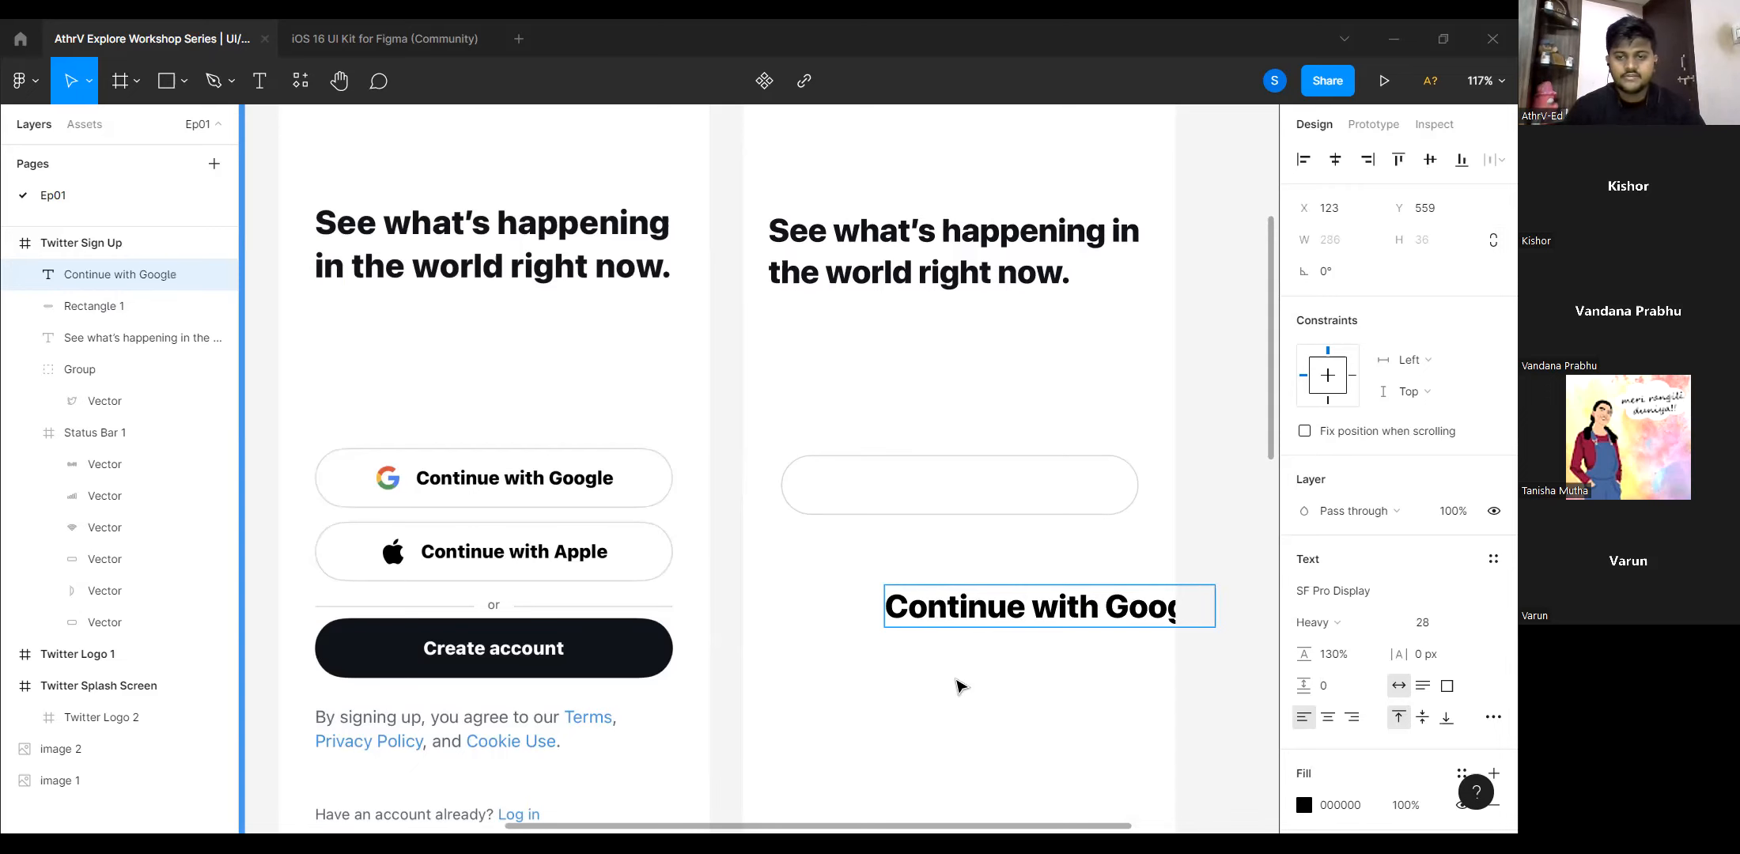
pyautogui.press('Escape')
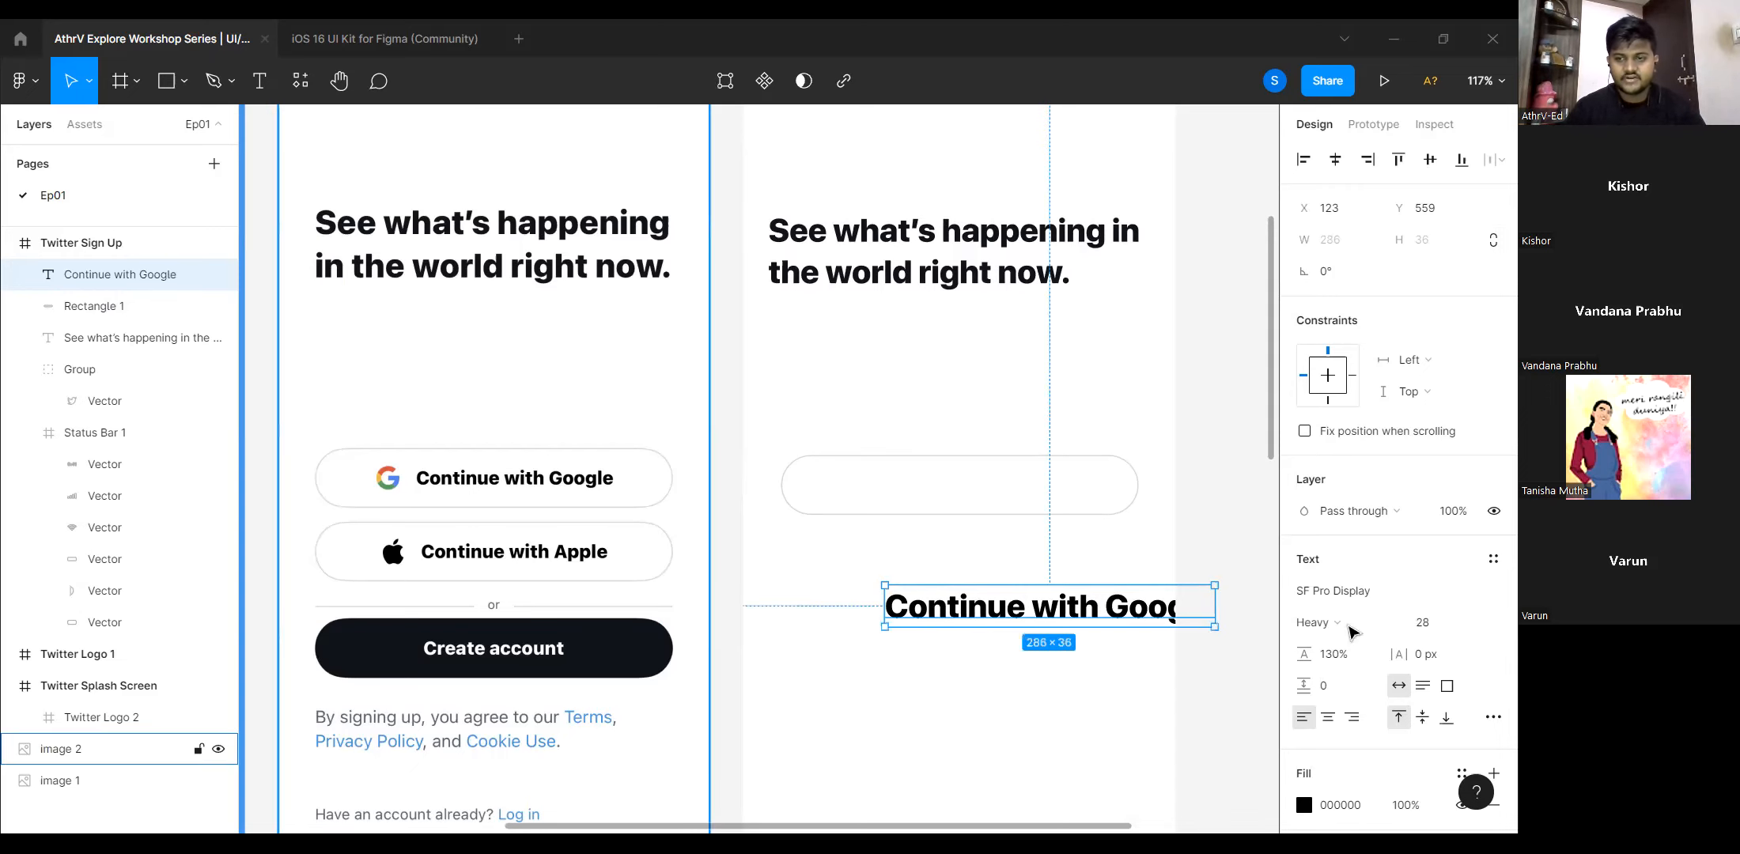
# Try font sizes 18 and 20 on the "Continue with Google" text.
pyautogui.click(1432, 628)
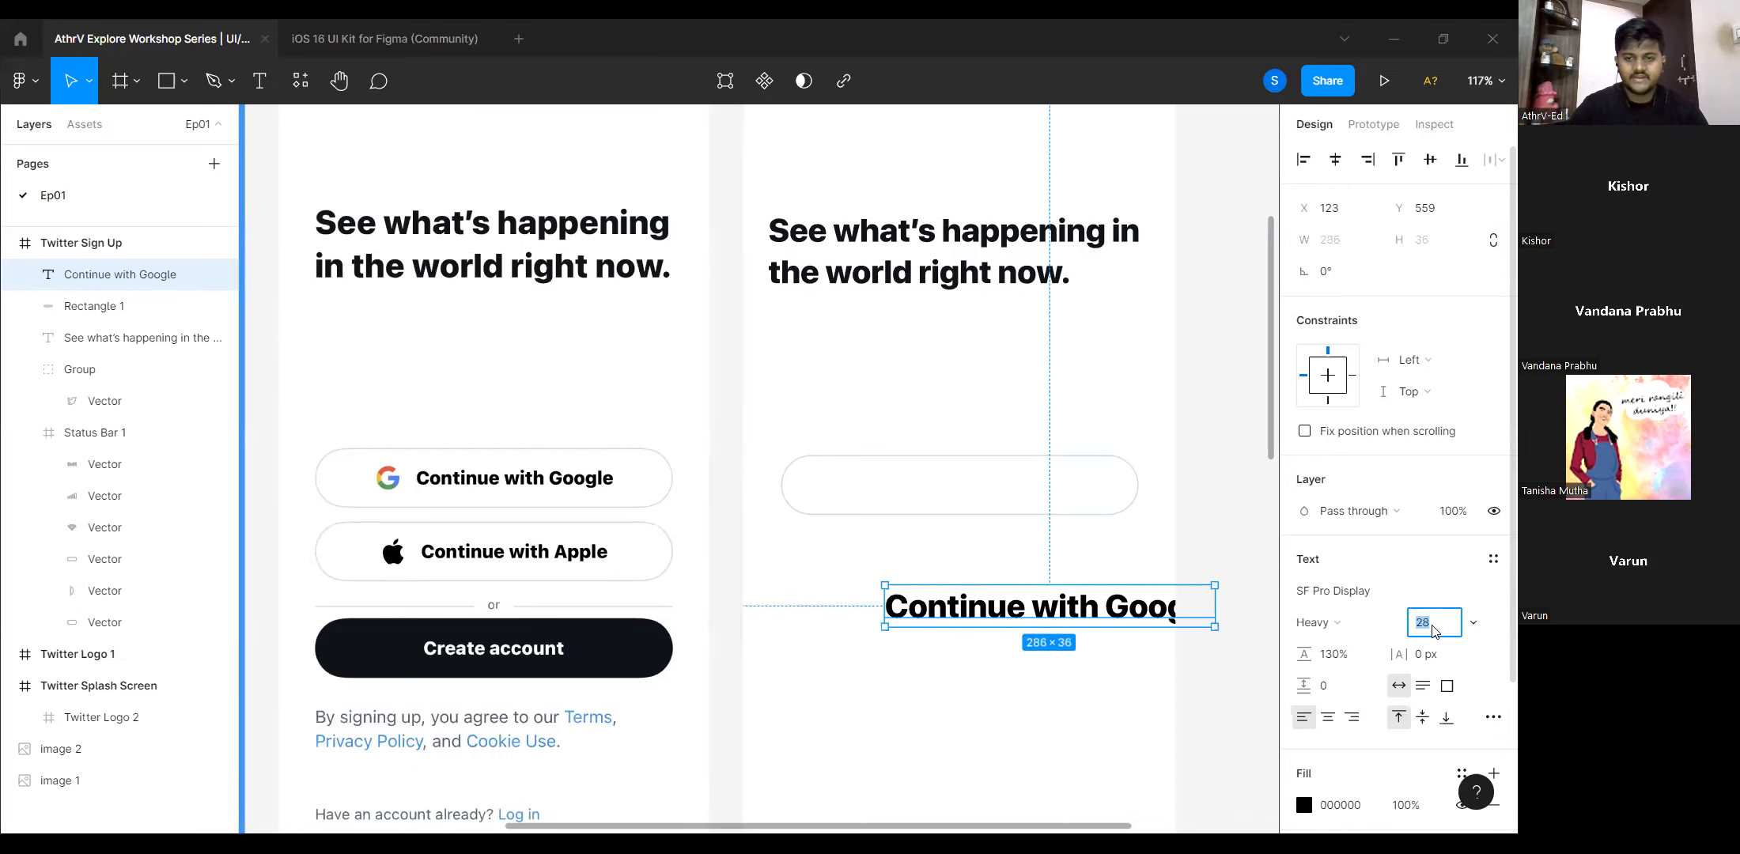
pyautogui.write('18')
pyautogui.press('Return')
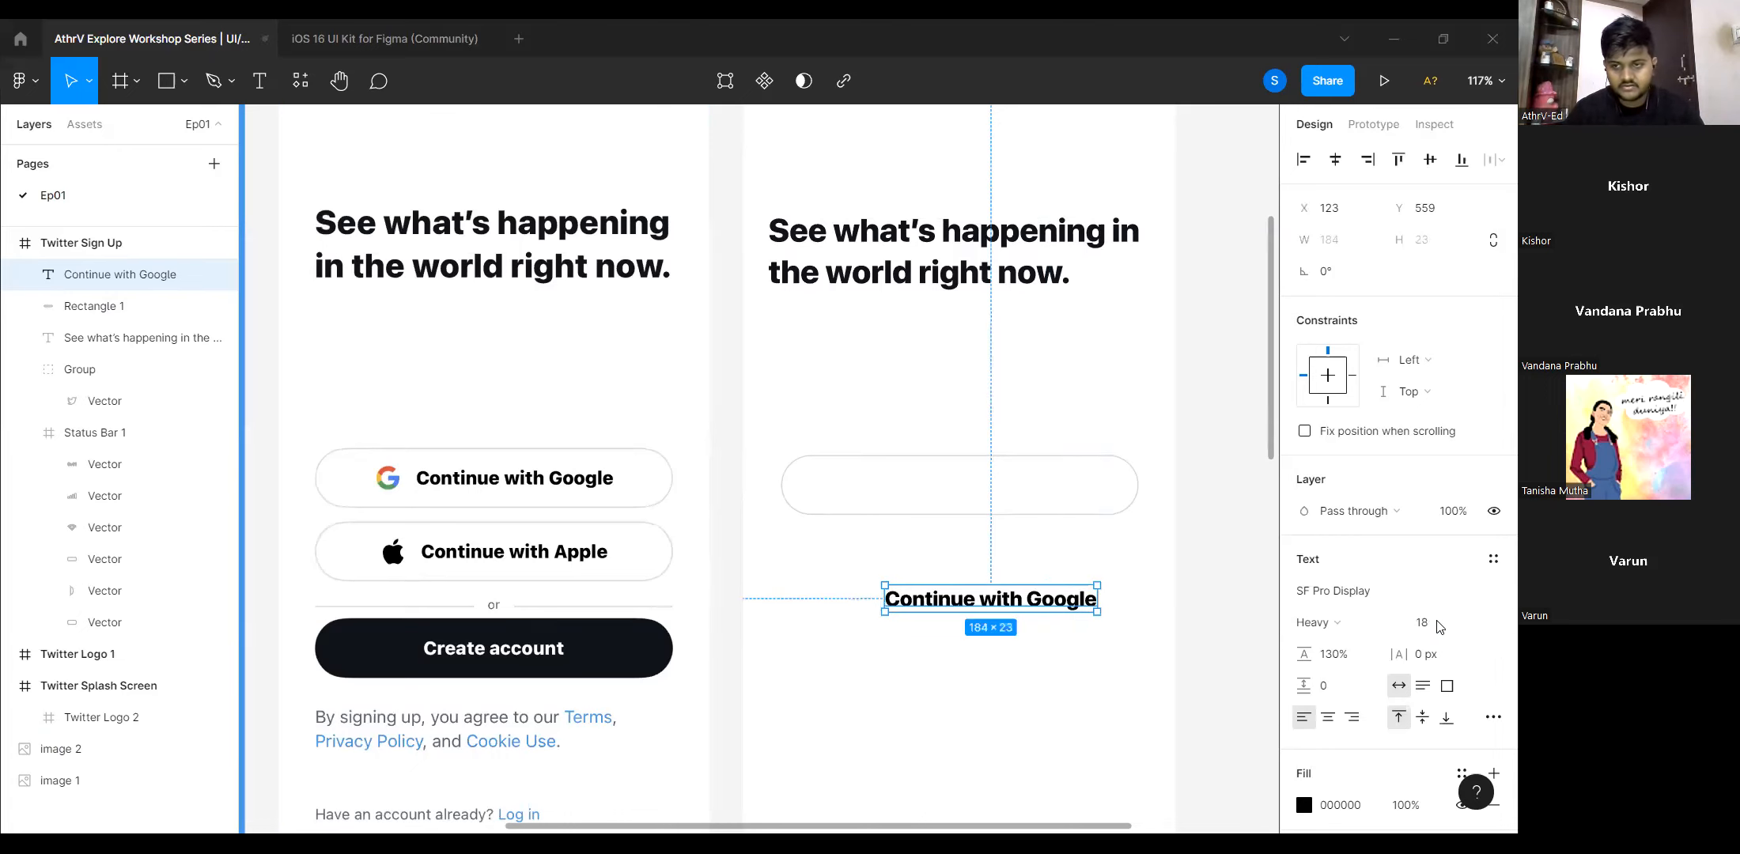
pyautogui.write('20')
pyautogui.press('Return')
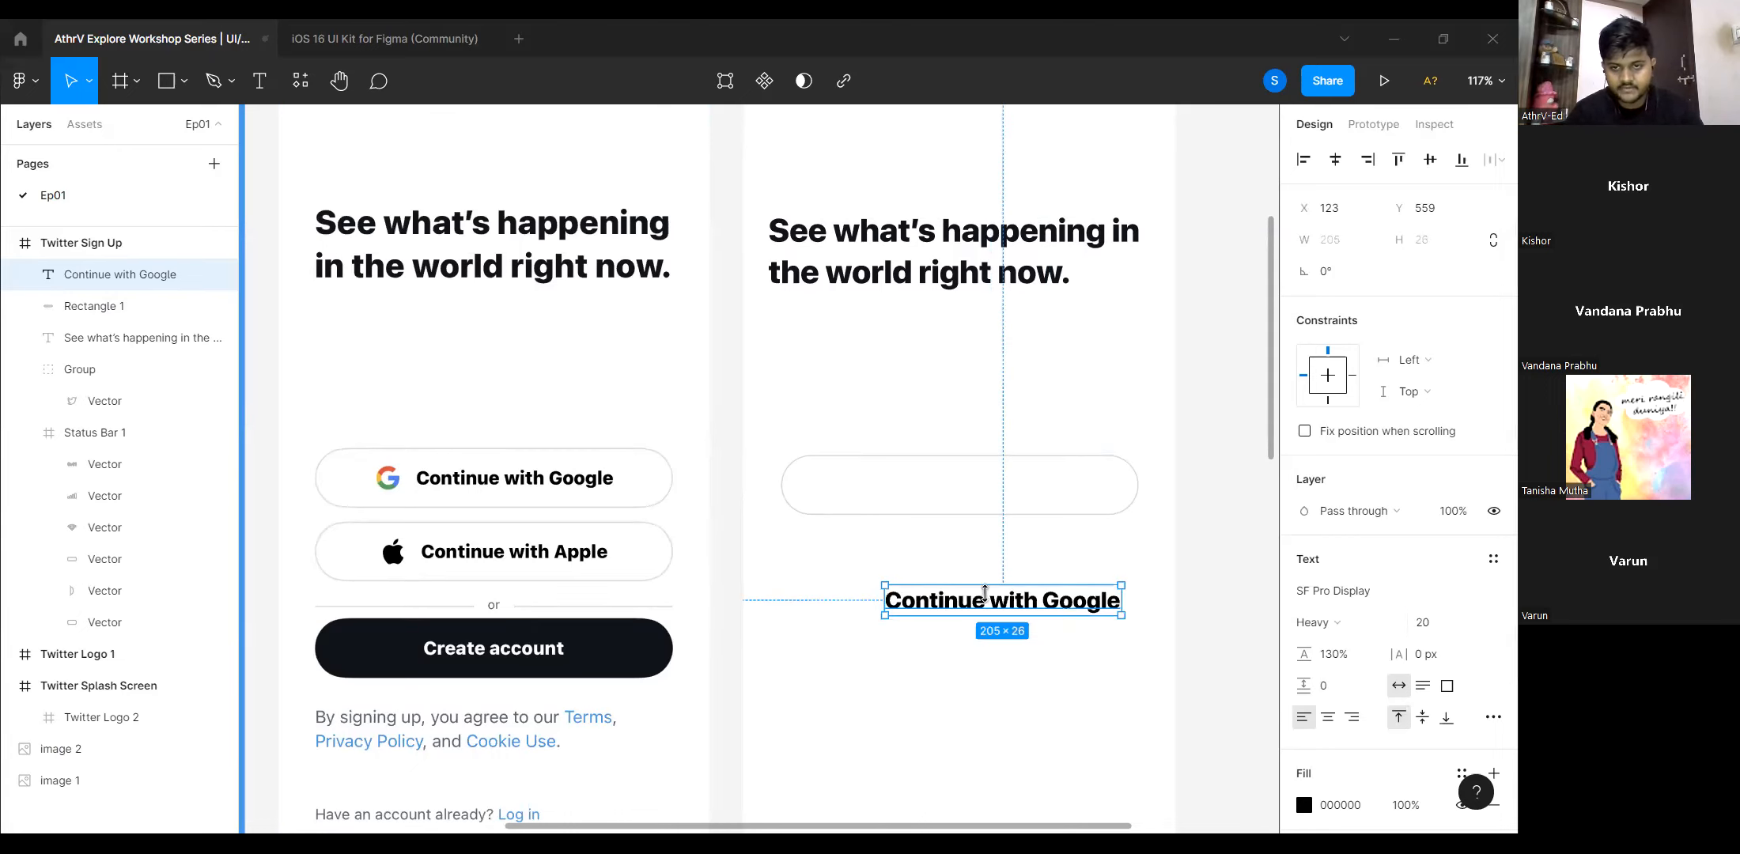
# Move the "Continue with Google" text into the button shape, set its font size to 18 and centre it there.
pyautogui.moveTo(987, 592); pyautogui.dragTo(953, 494)
pyautogui.click(1431, 629)
pyautogui.press('Return')
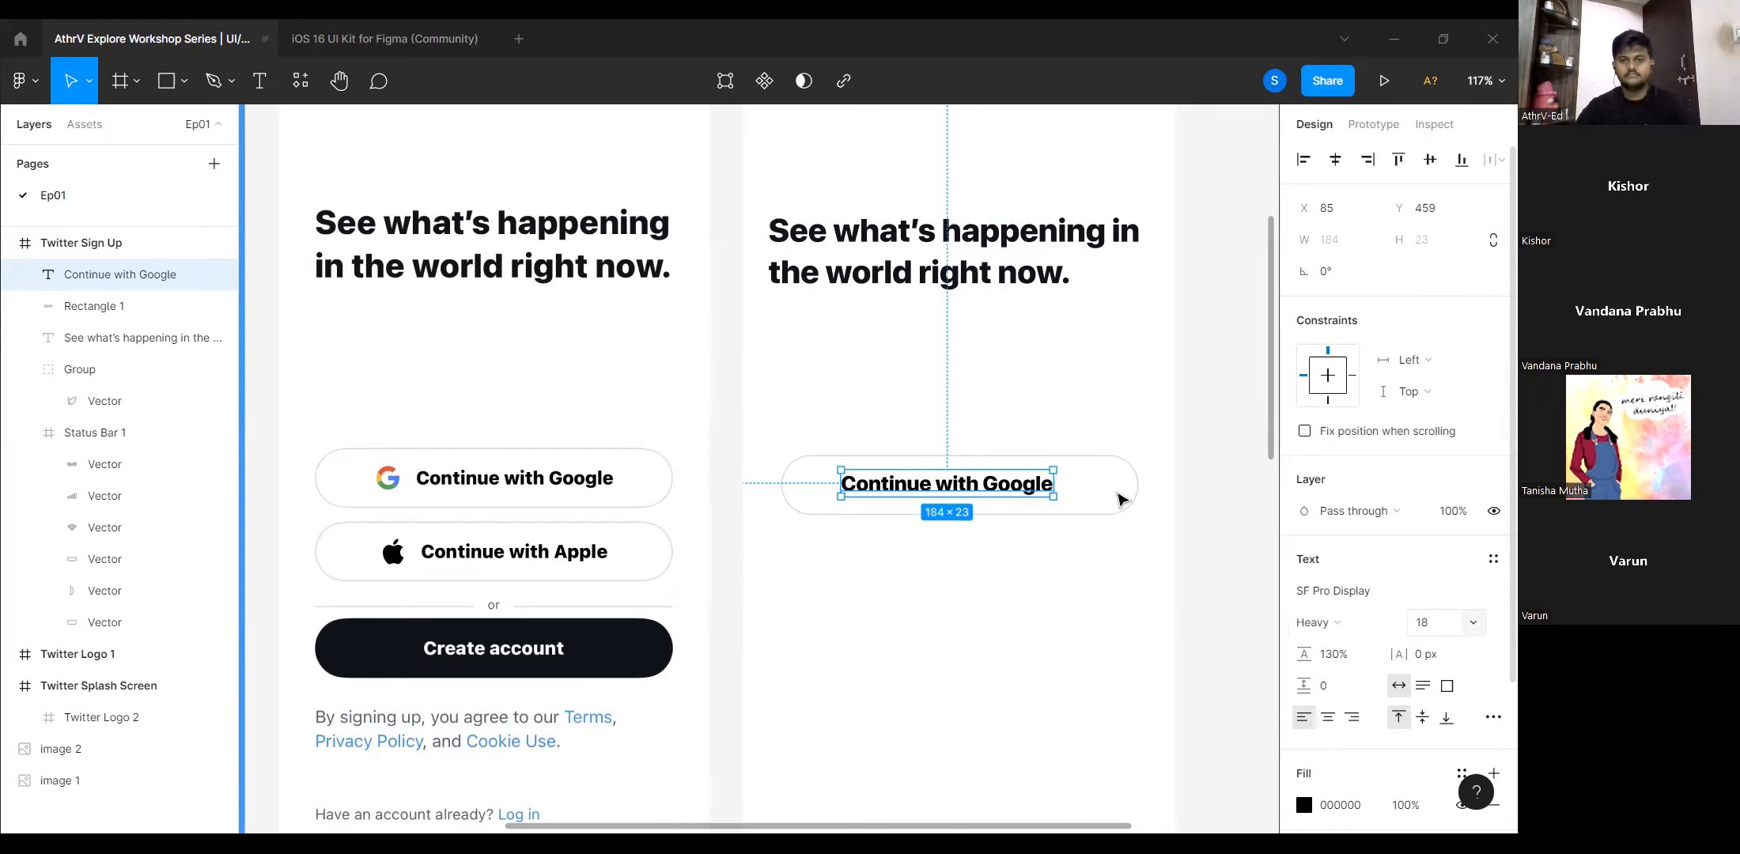
pyautogui.moveTo(1004, 490); pyautogui.dragTo(1017, 493)
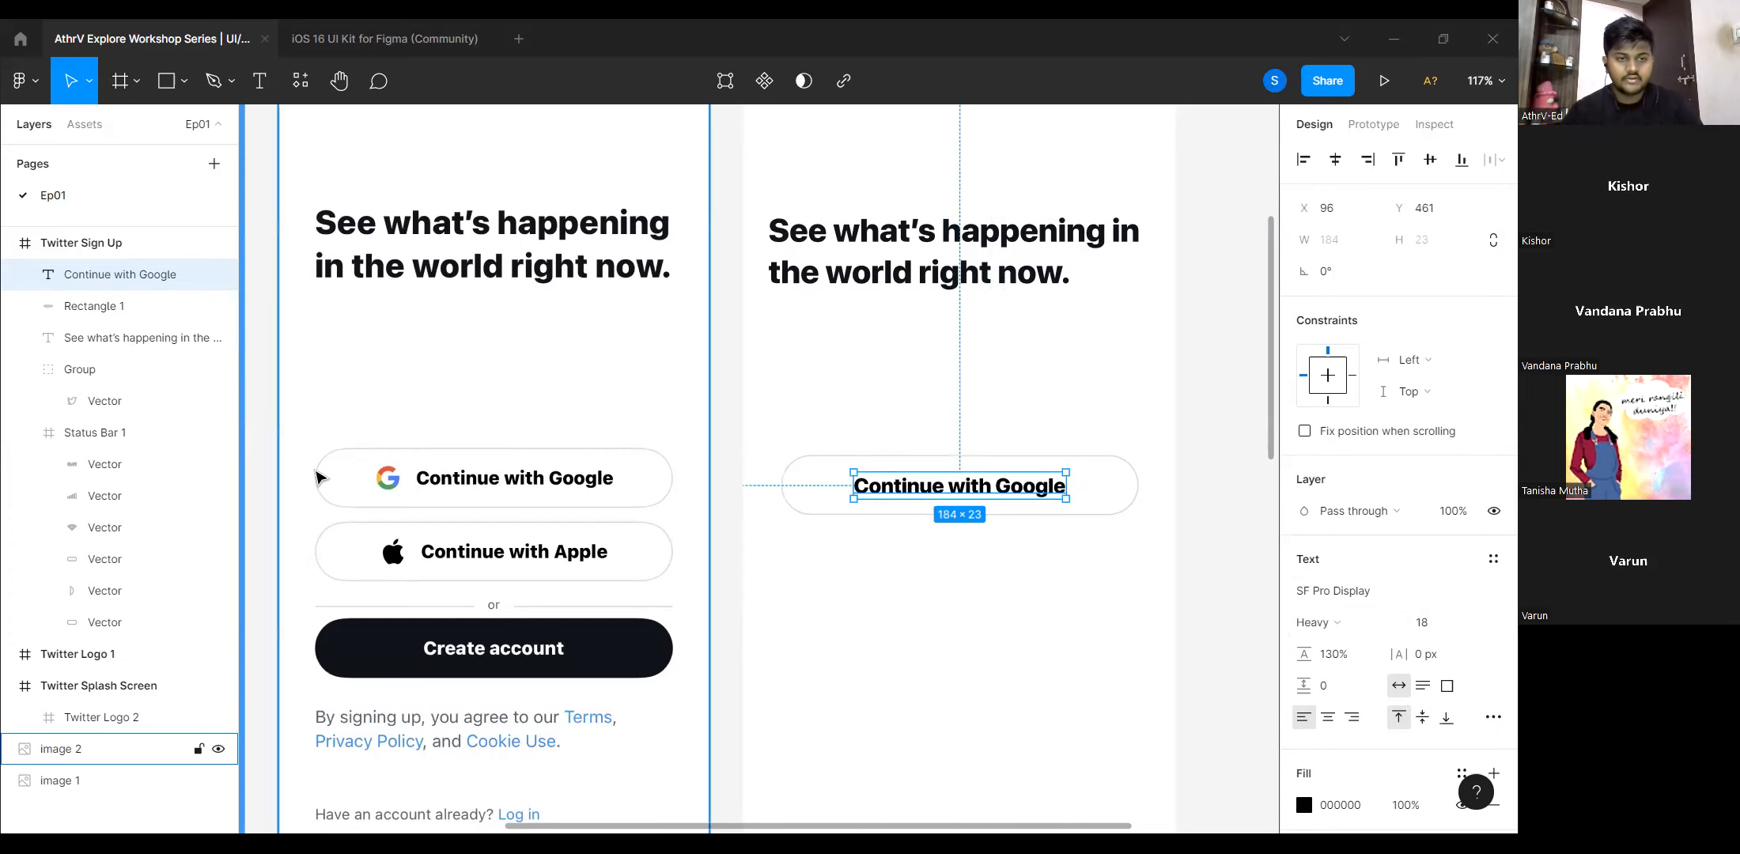
pyautogui.scroll(3, 380, 490)
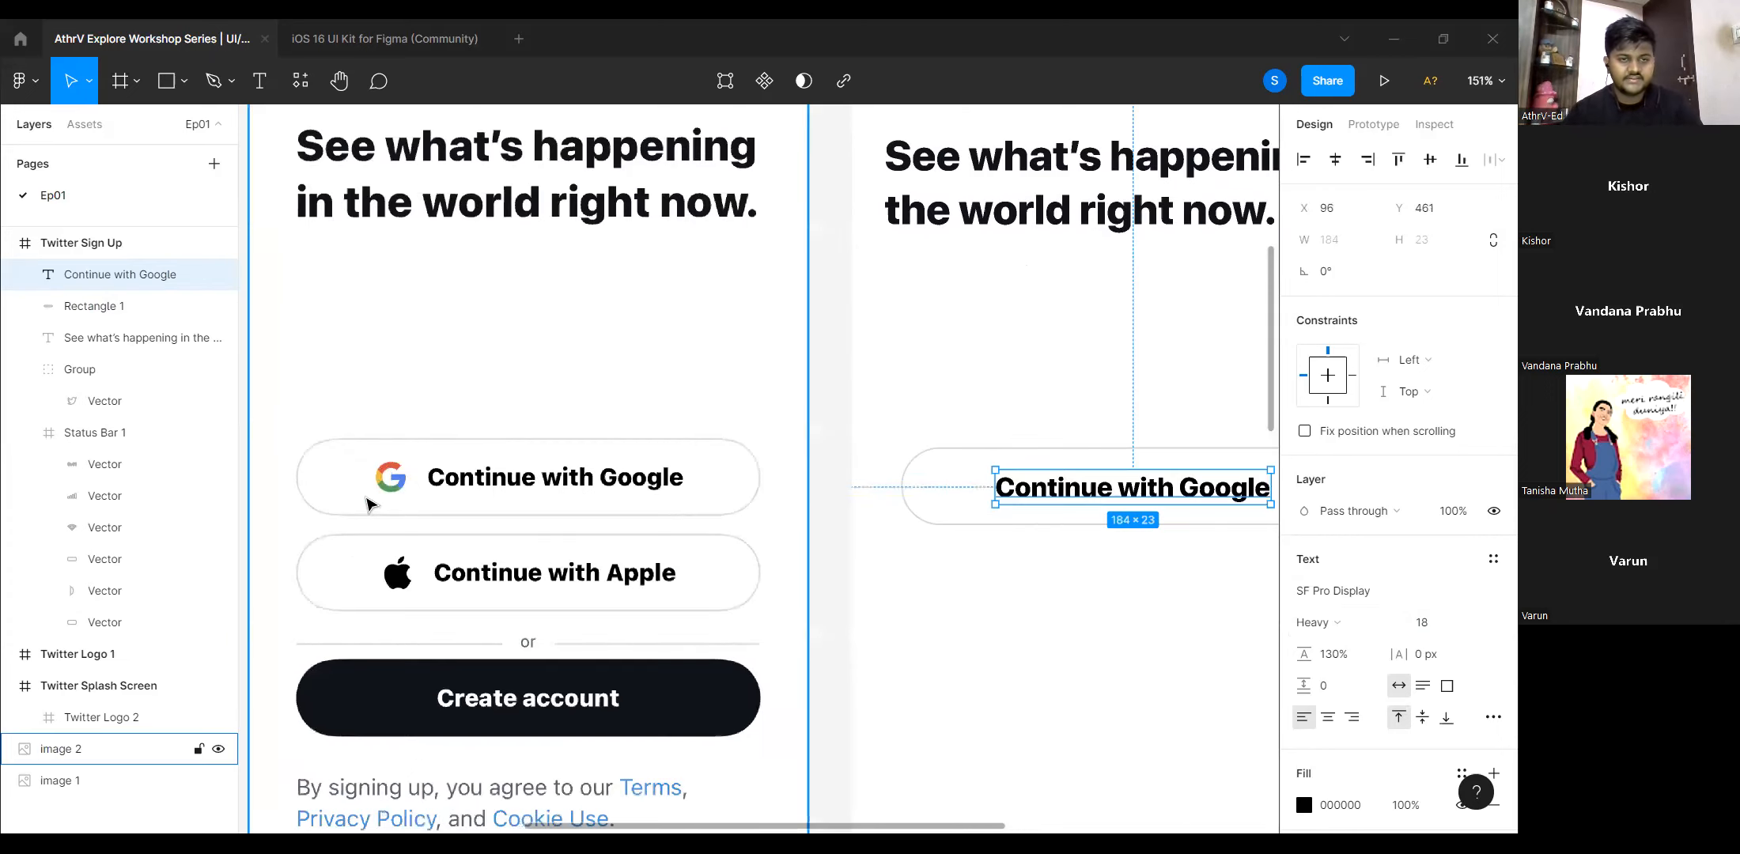
pyautogui.scroll(-3, 380, 492)
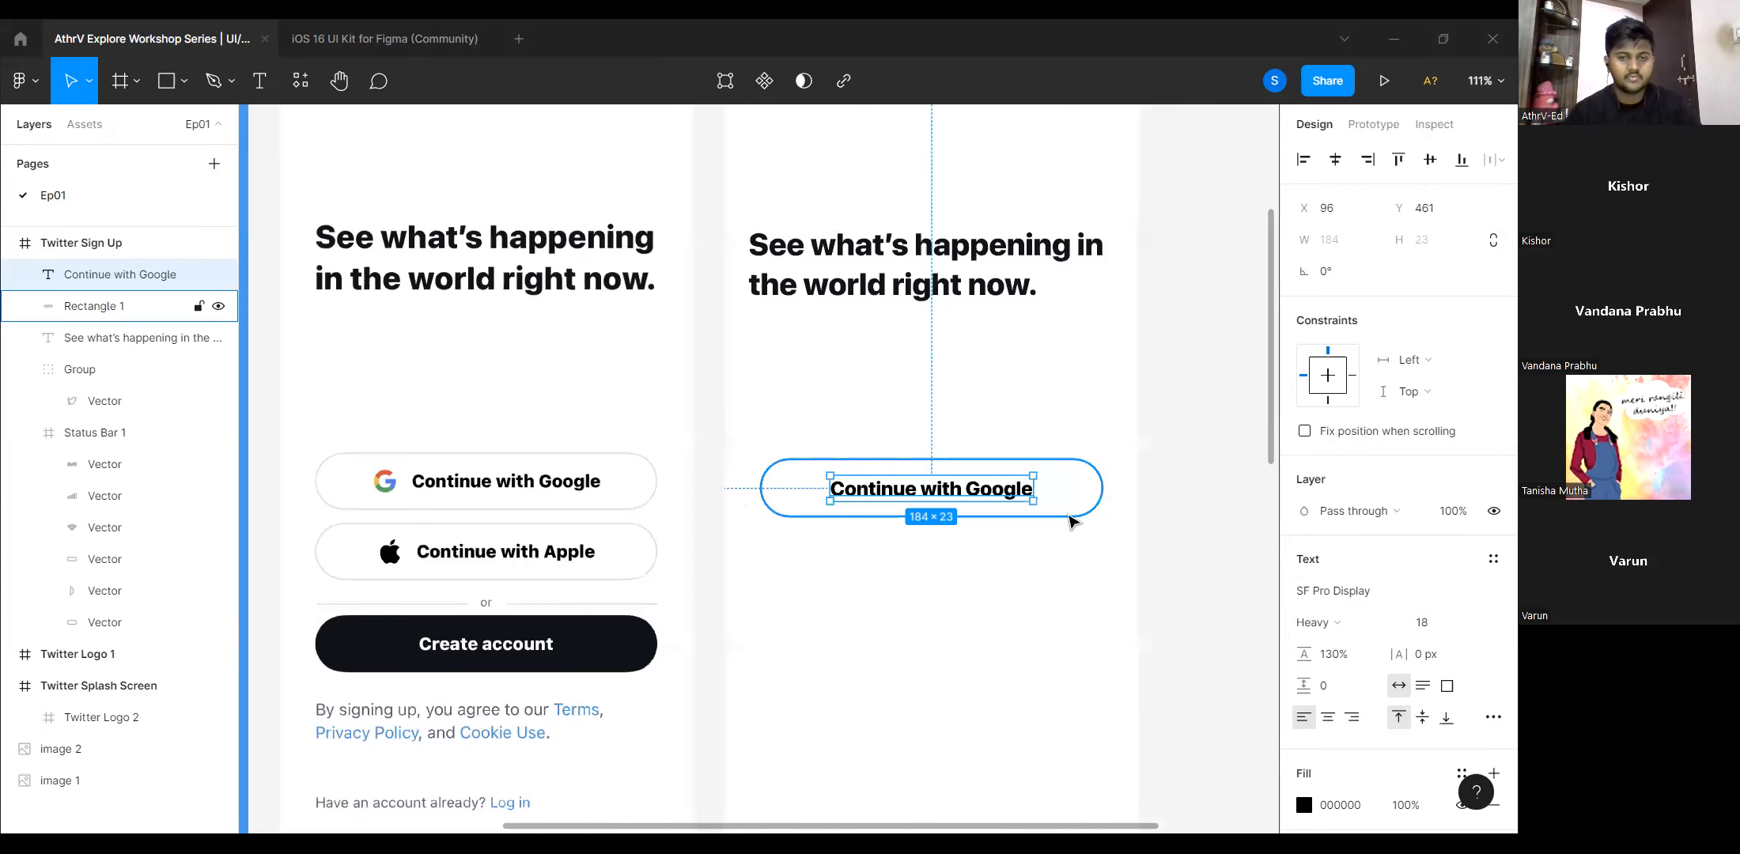
pyautogui.click(970, 584)
pyautogui.hscroll(1, 968, 586)
pyautogui.scroll(-3, 972, 586)
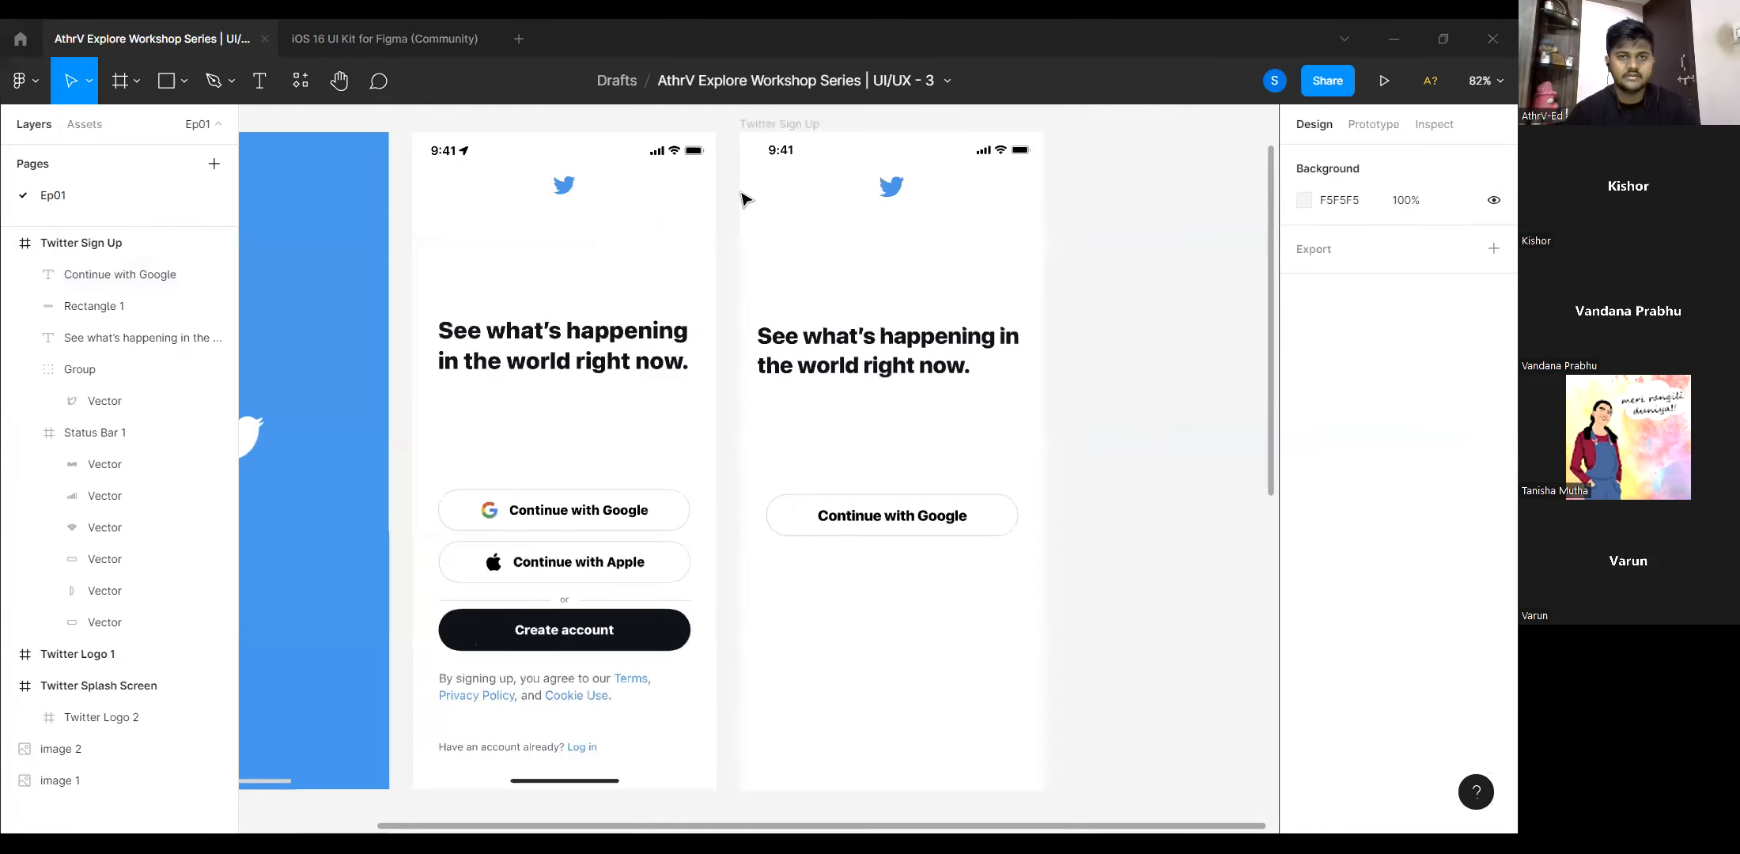
# Import the Google logo image and place it below the "Continue with Google" button in the Twitter Sign Up frame.
pyautogui.click(837, 270)
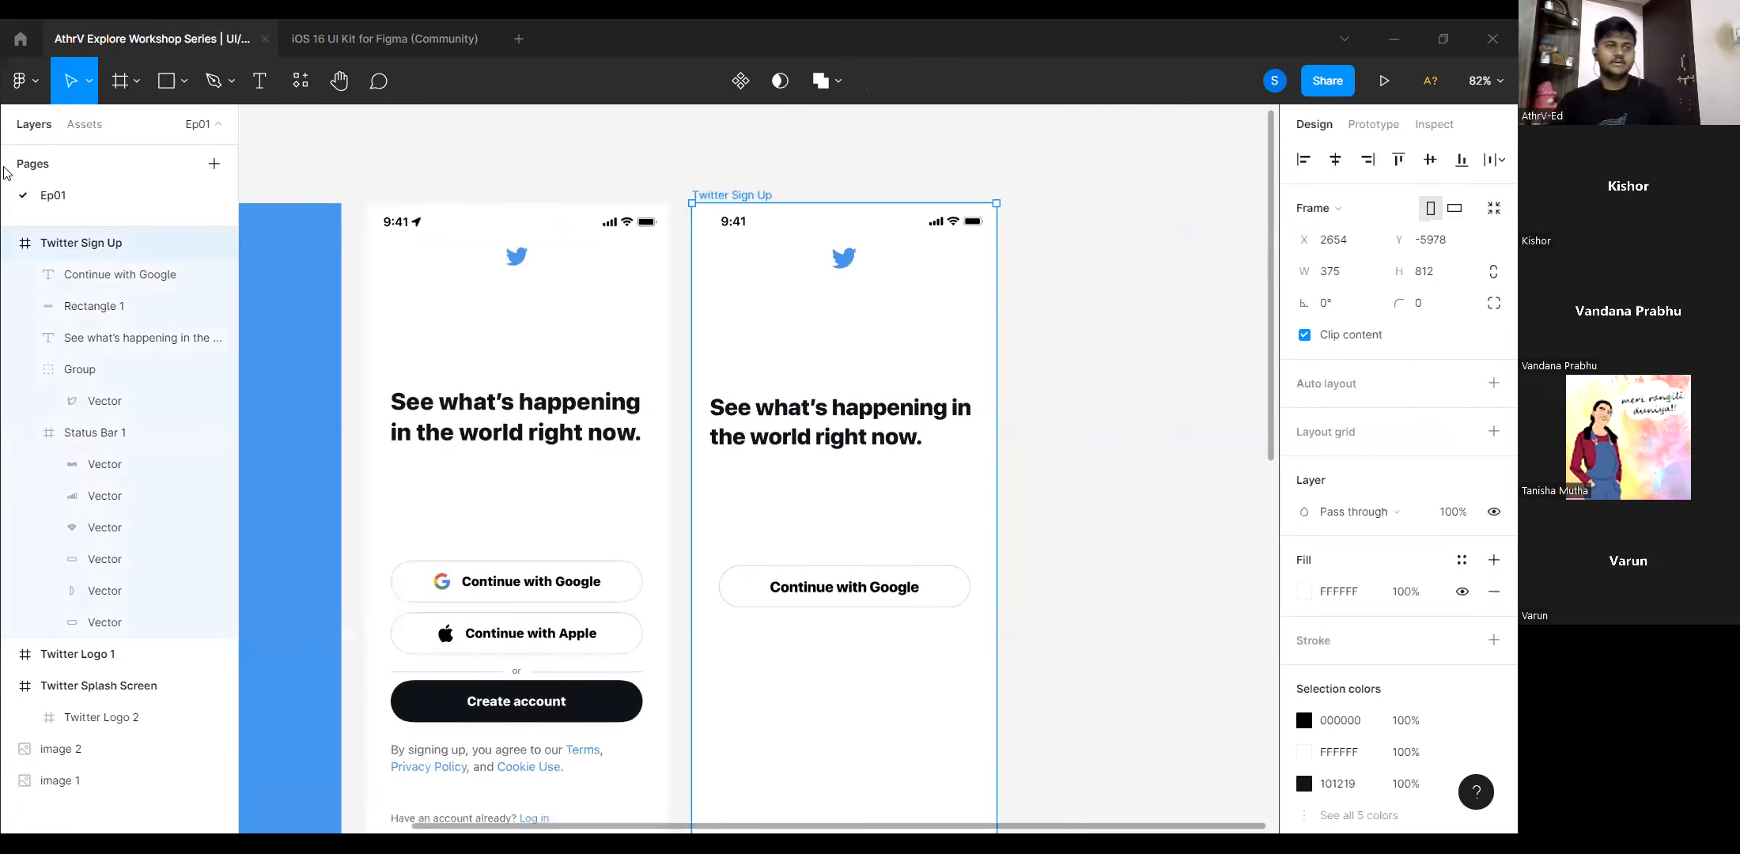
pyautogui.click(24, 80)
pyautogui.moveTo(111, 169)
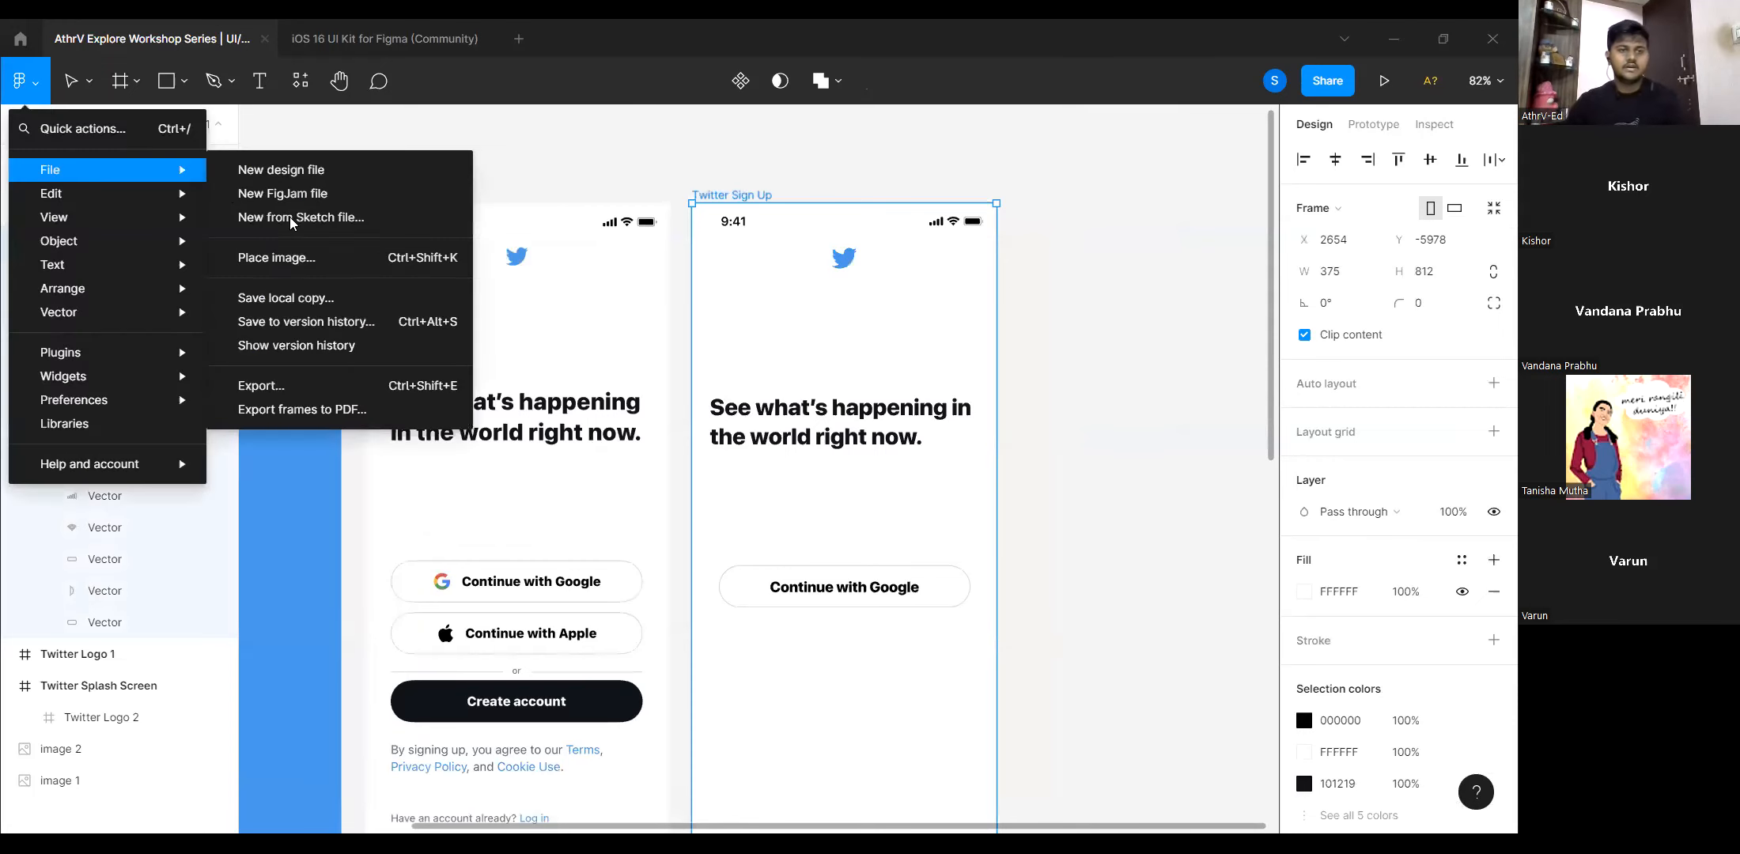
pyautogui.click(410, 261)
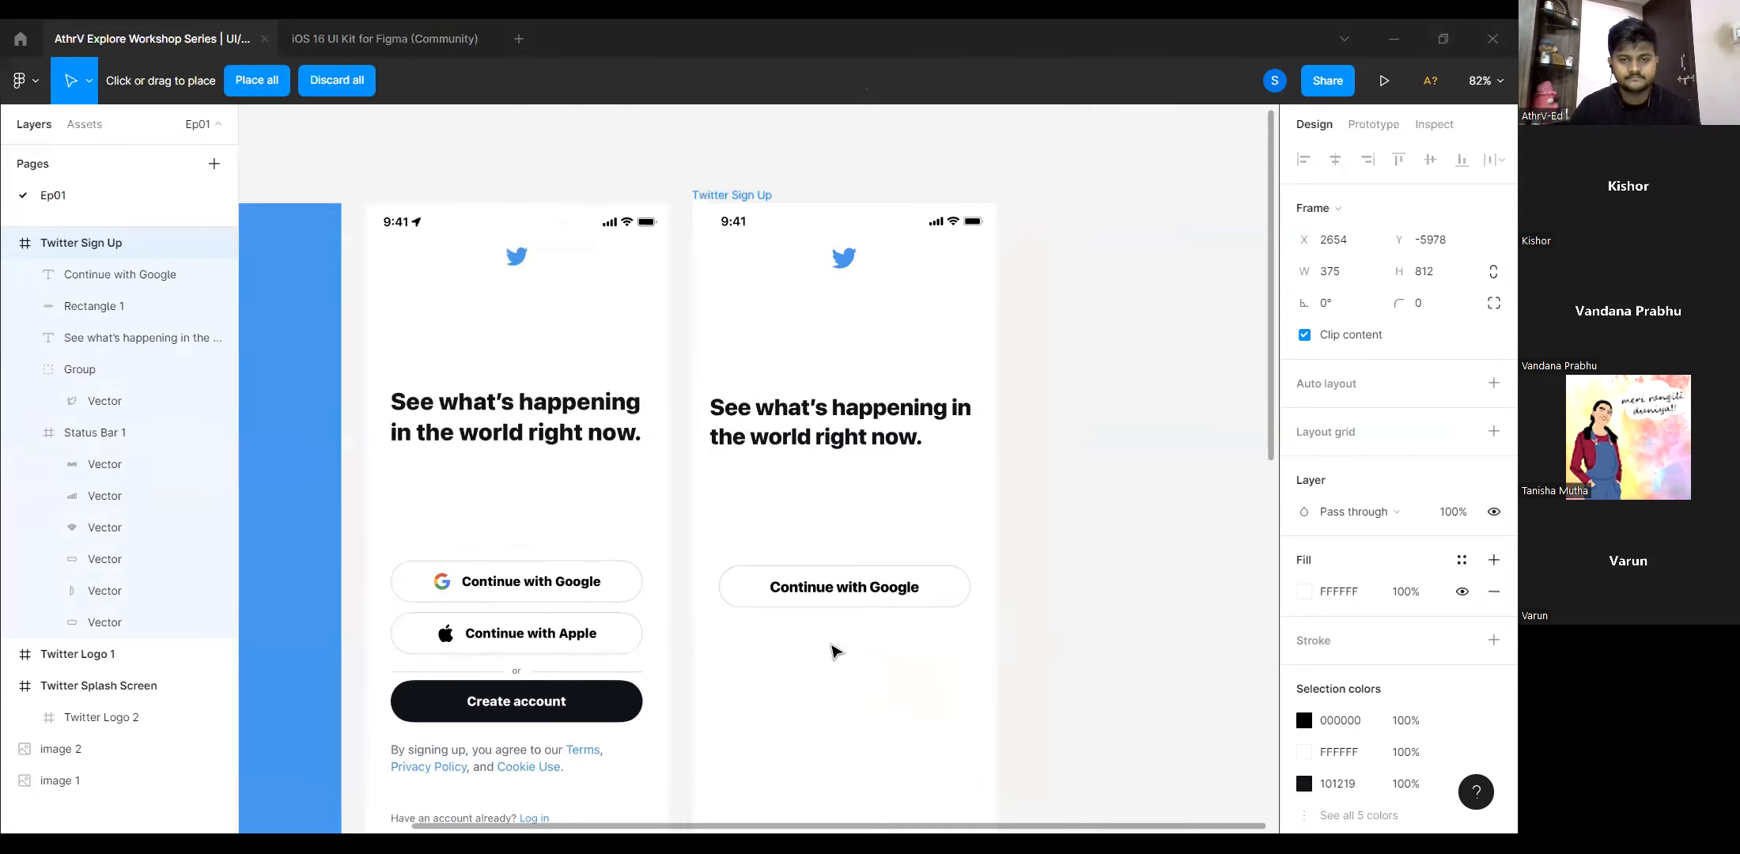
pyautogui.click(822, 661)
pyautogui.scroll(3, 823, 661)
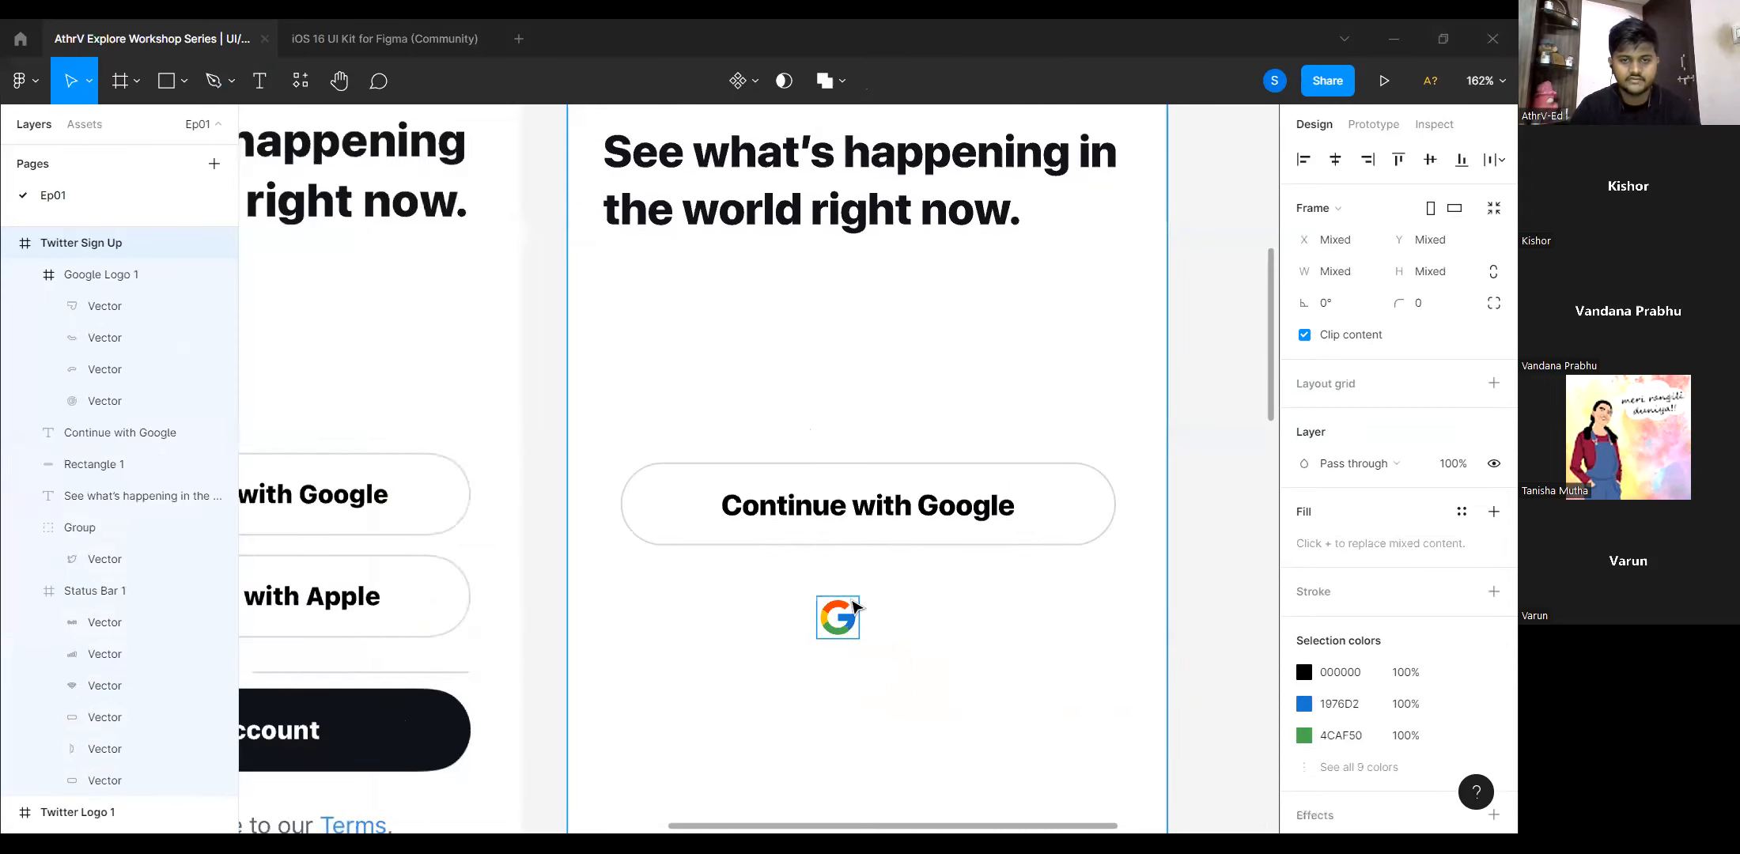
# Move the Google logo inside the button, just before the "Continue with Google" text, at X 61, Y 459.
pyautogui.scroll(2, 742, 579)
pyautogui.moveTo(846, 606); pyautogui.dragTo(656, 481)
pyautogui.hotkey('ctrl', 'z')
pyautogui.click(841, 473)
pyautogui.click(843, 614)
pyautogui.moveTo(636, 477); pyautogui.dragTo(644, 467)
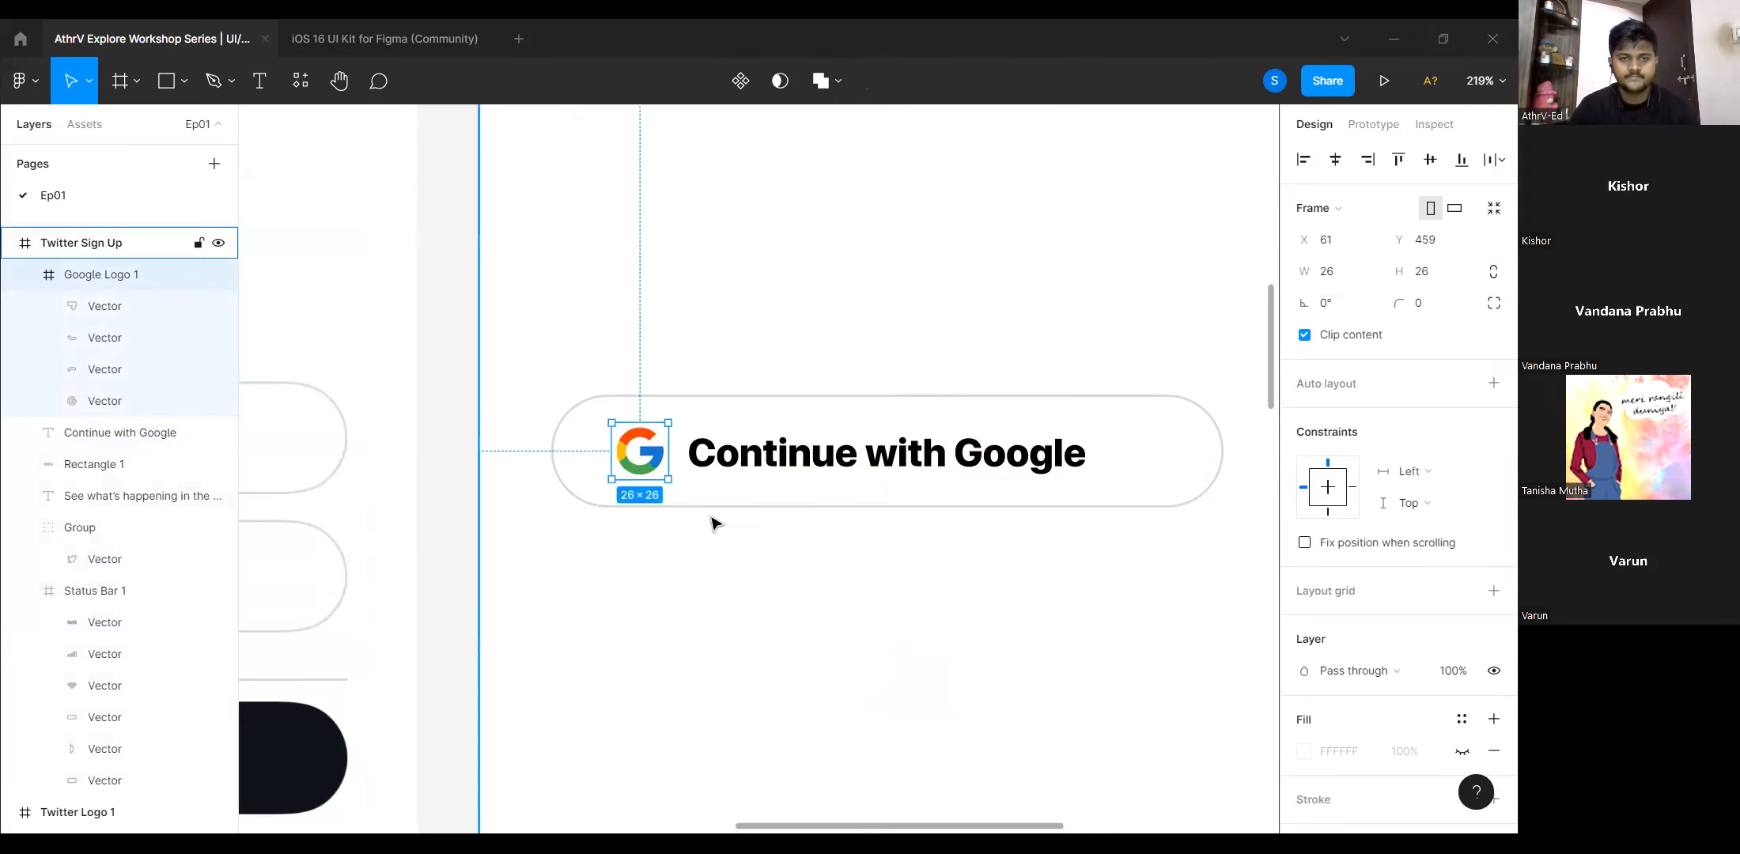
# Check the logo's spacing within the button, nudge it 4 px towards the text, and select the text to check their gap.
pyautogui.scroll(-2, 711, 517)
pyautogui.hscroll(-3, 944, 521)
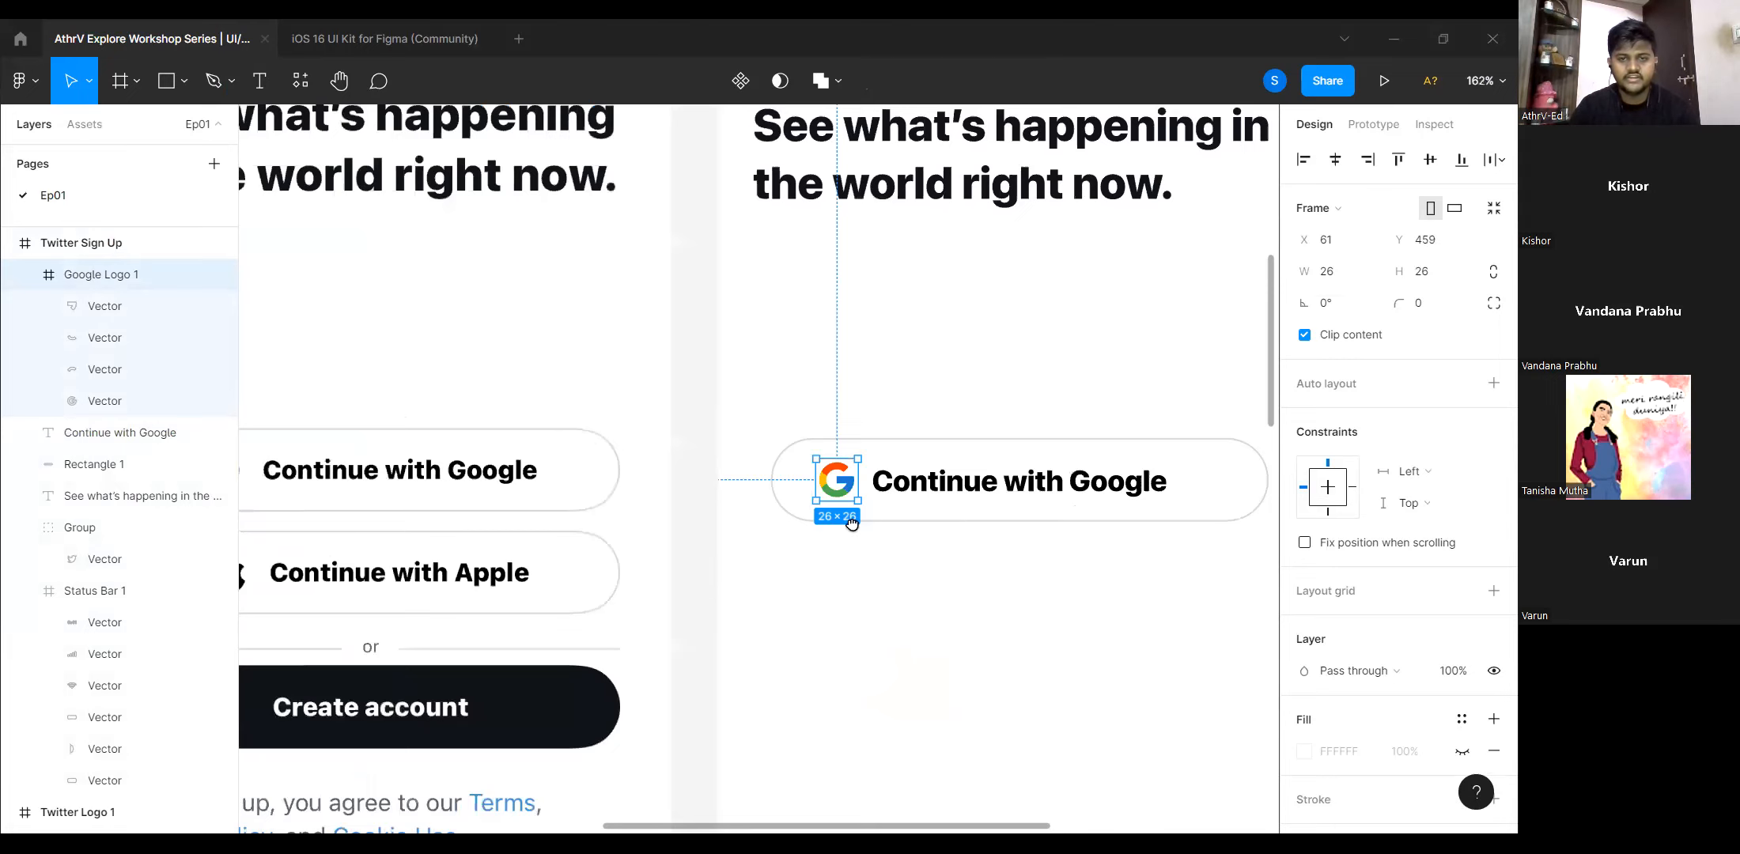
pyautogui.scroll(5, 576, 482)
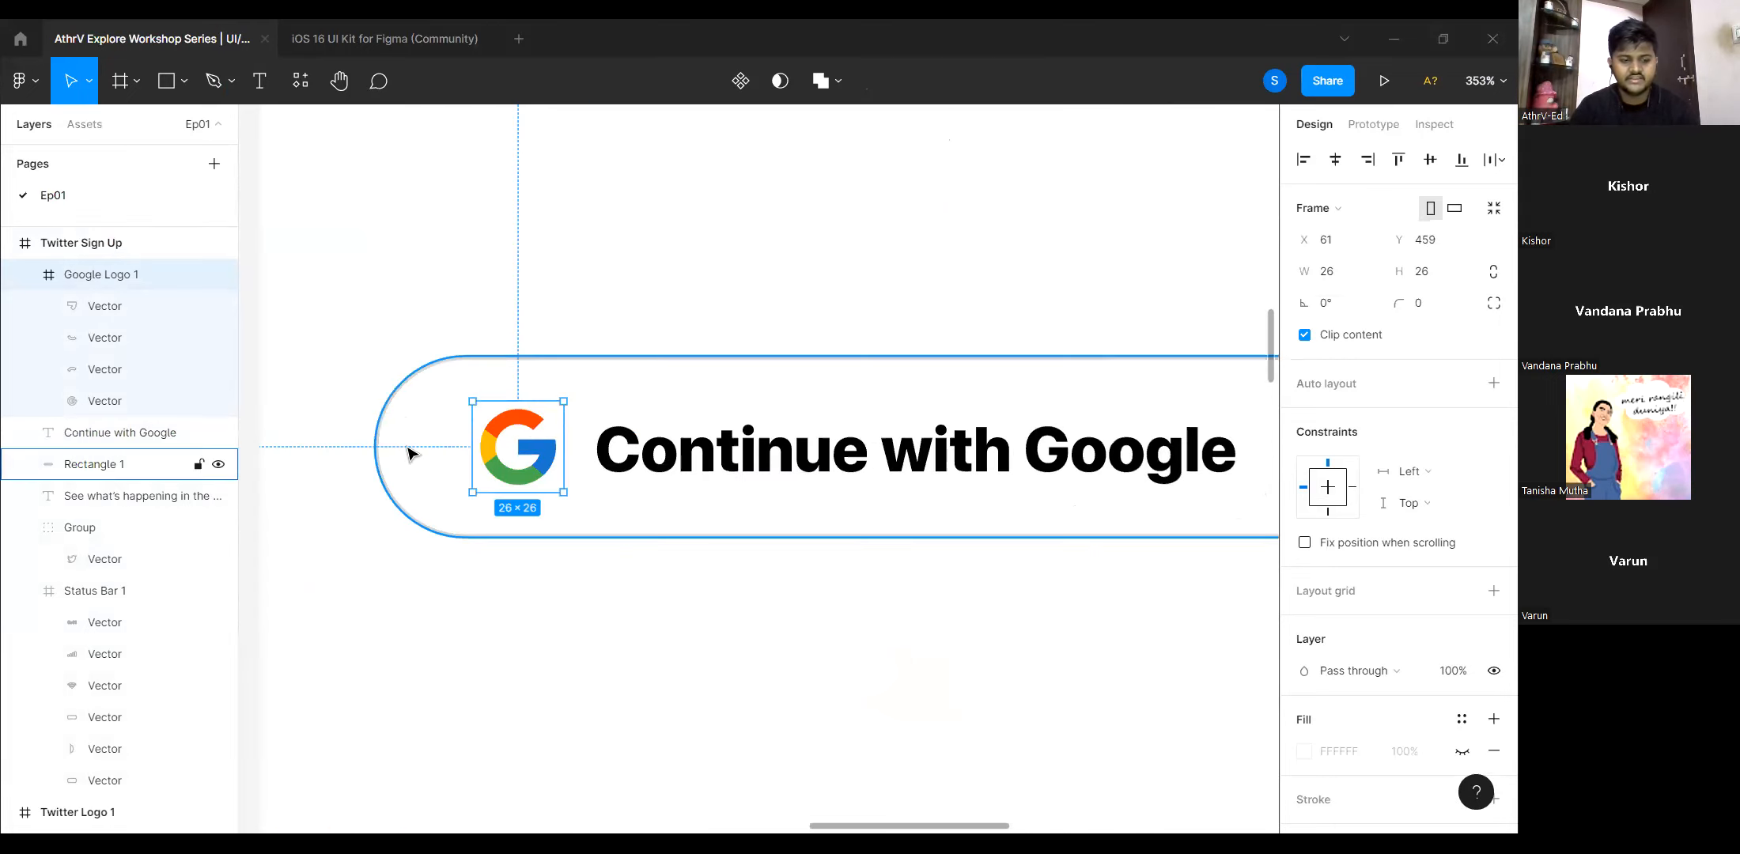
pyautogui.press('alt')
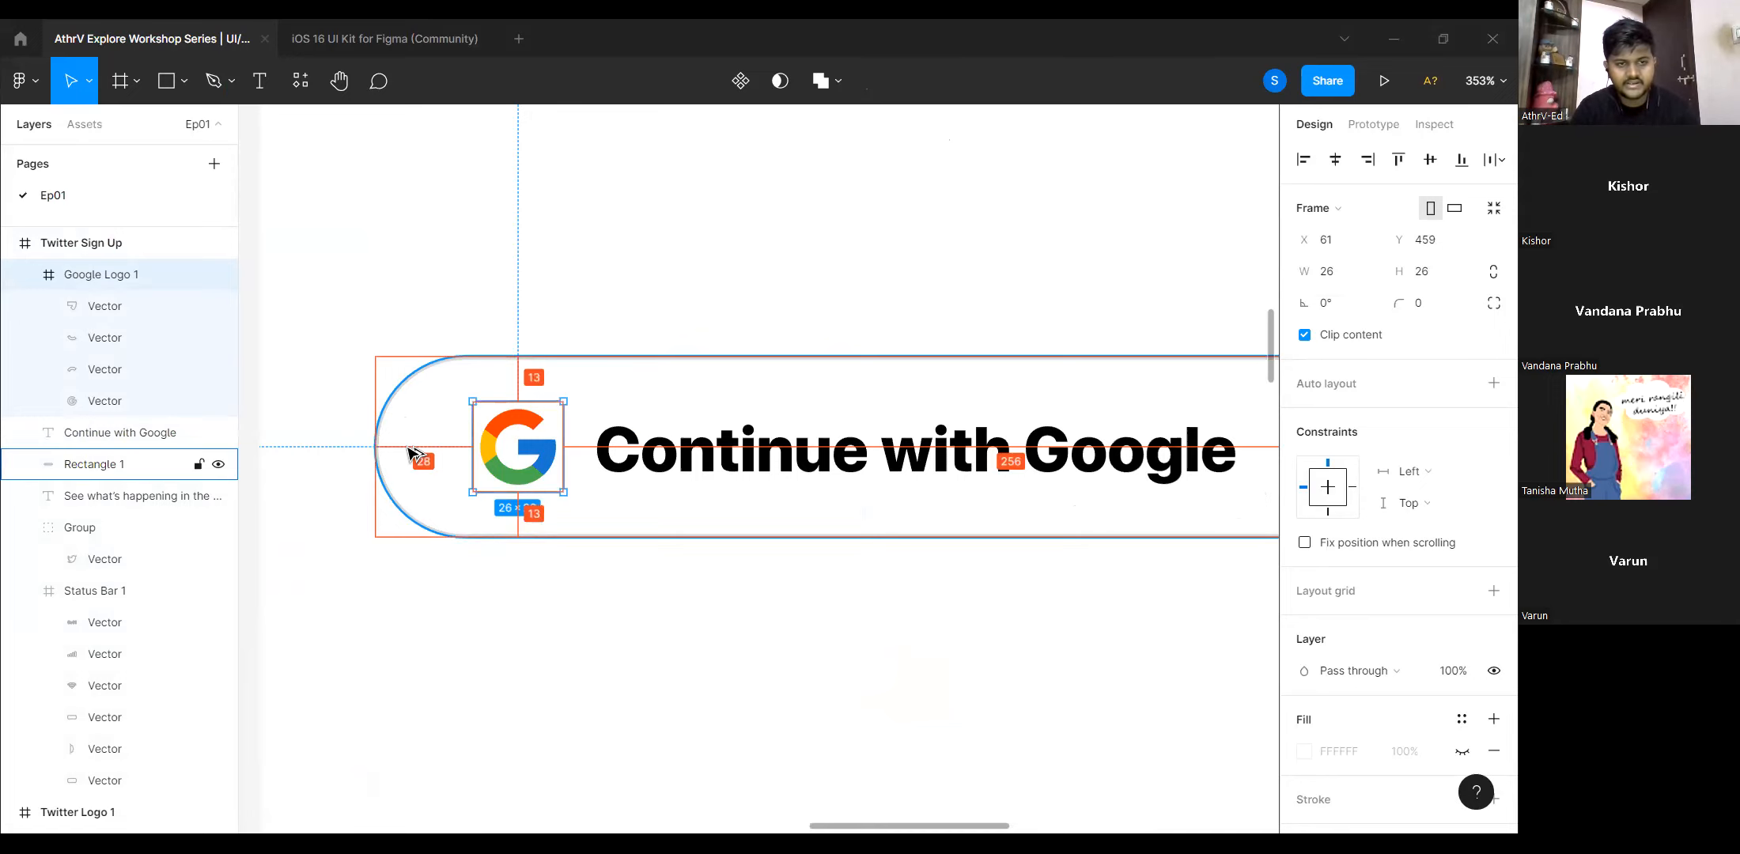
pyautogui.press('Right')
pyautogui.press('Right')
pyautogui.press('Right')
pyautogui.press('Right')
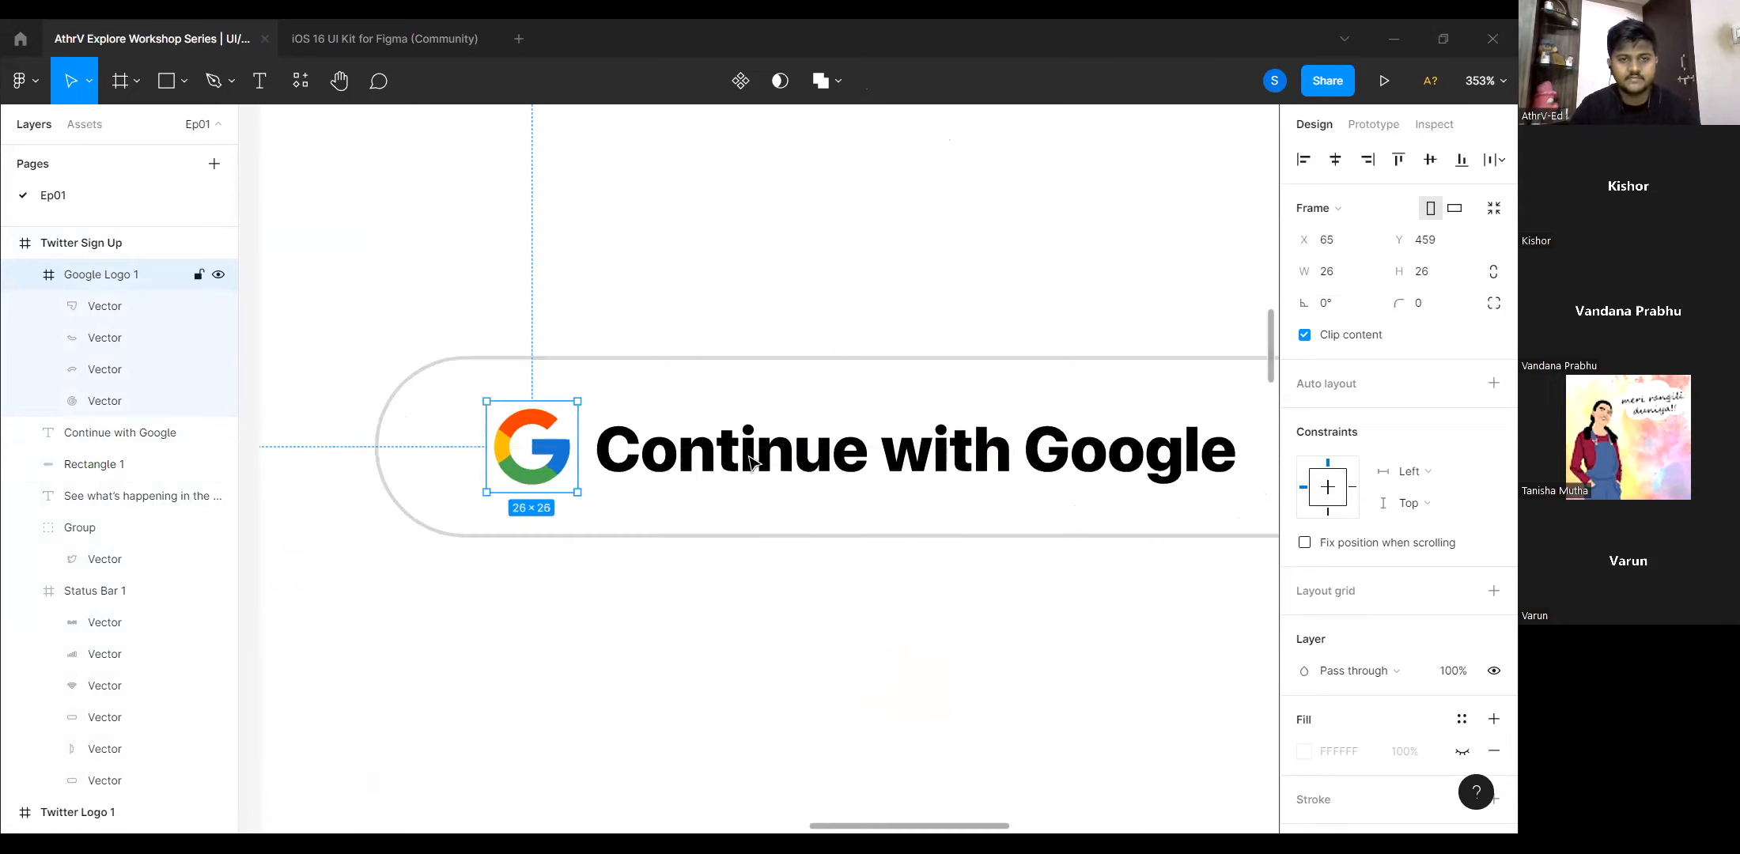
pyautogui.press('Tab')
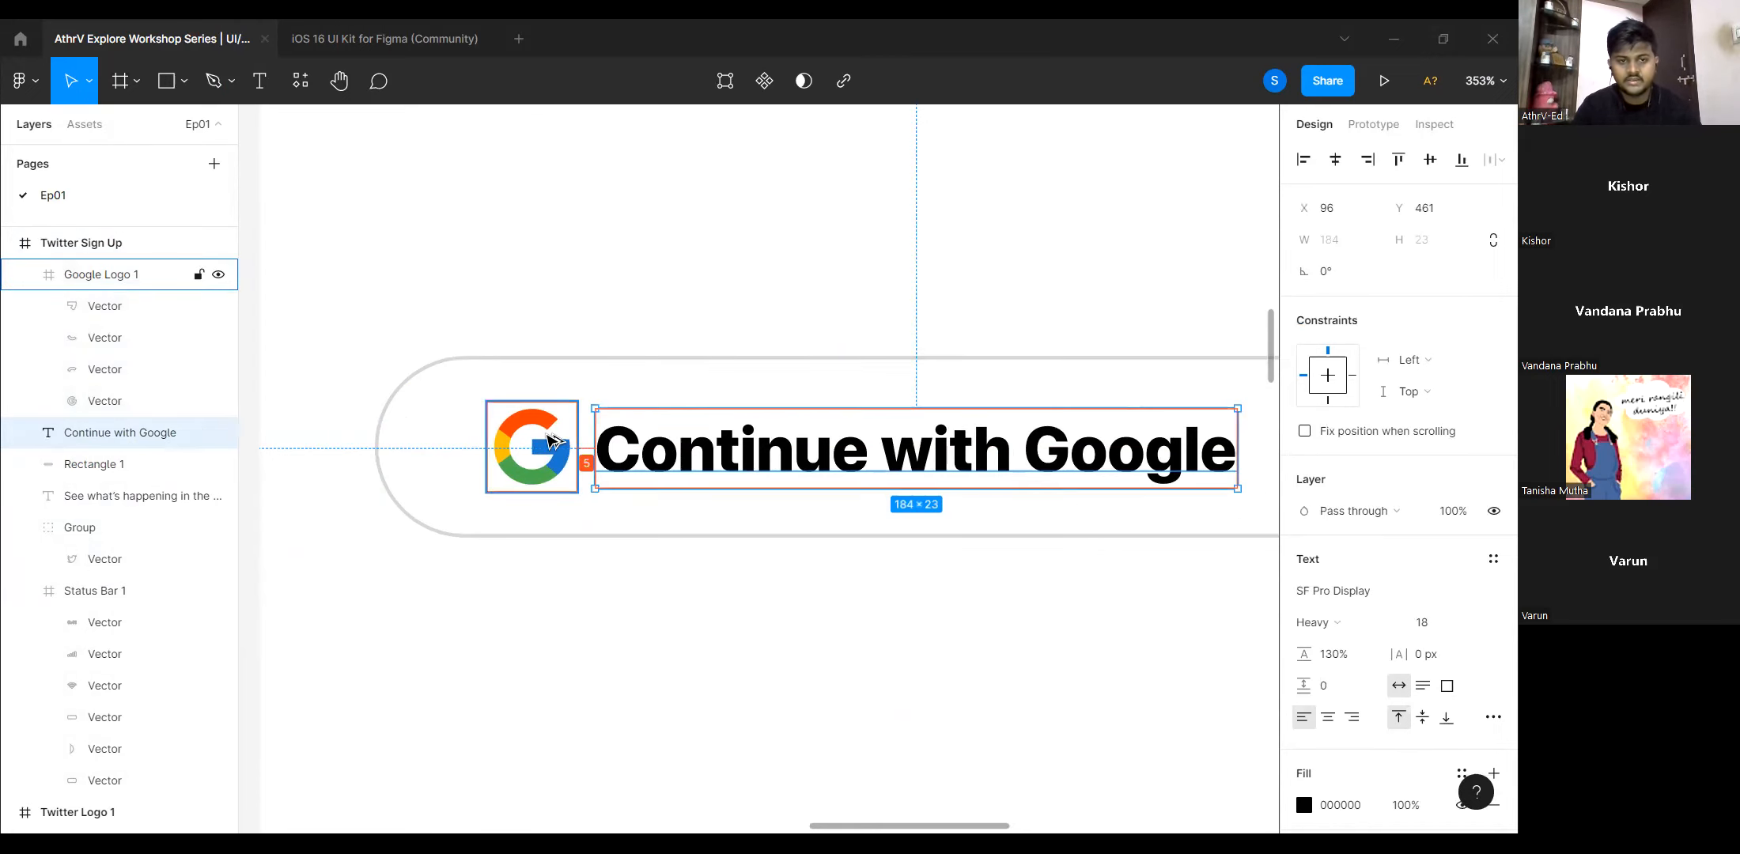
# Nudge the "Continue with Google" text 7 px away from the Google logo to X 103, leaving a 12 px gap.
pyautogui.press('Right')
pyautogui.press('Right')
pyautogui.press('Right')
pyautogui.press('Right')
pyautogui.press('Right')
pyautogui.press('Right')
pyautogui.press('Right')
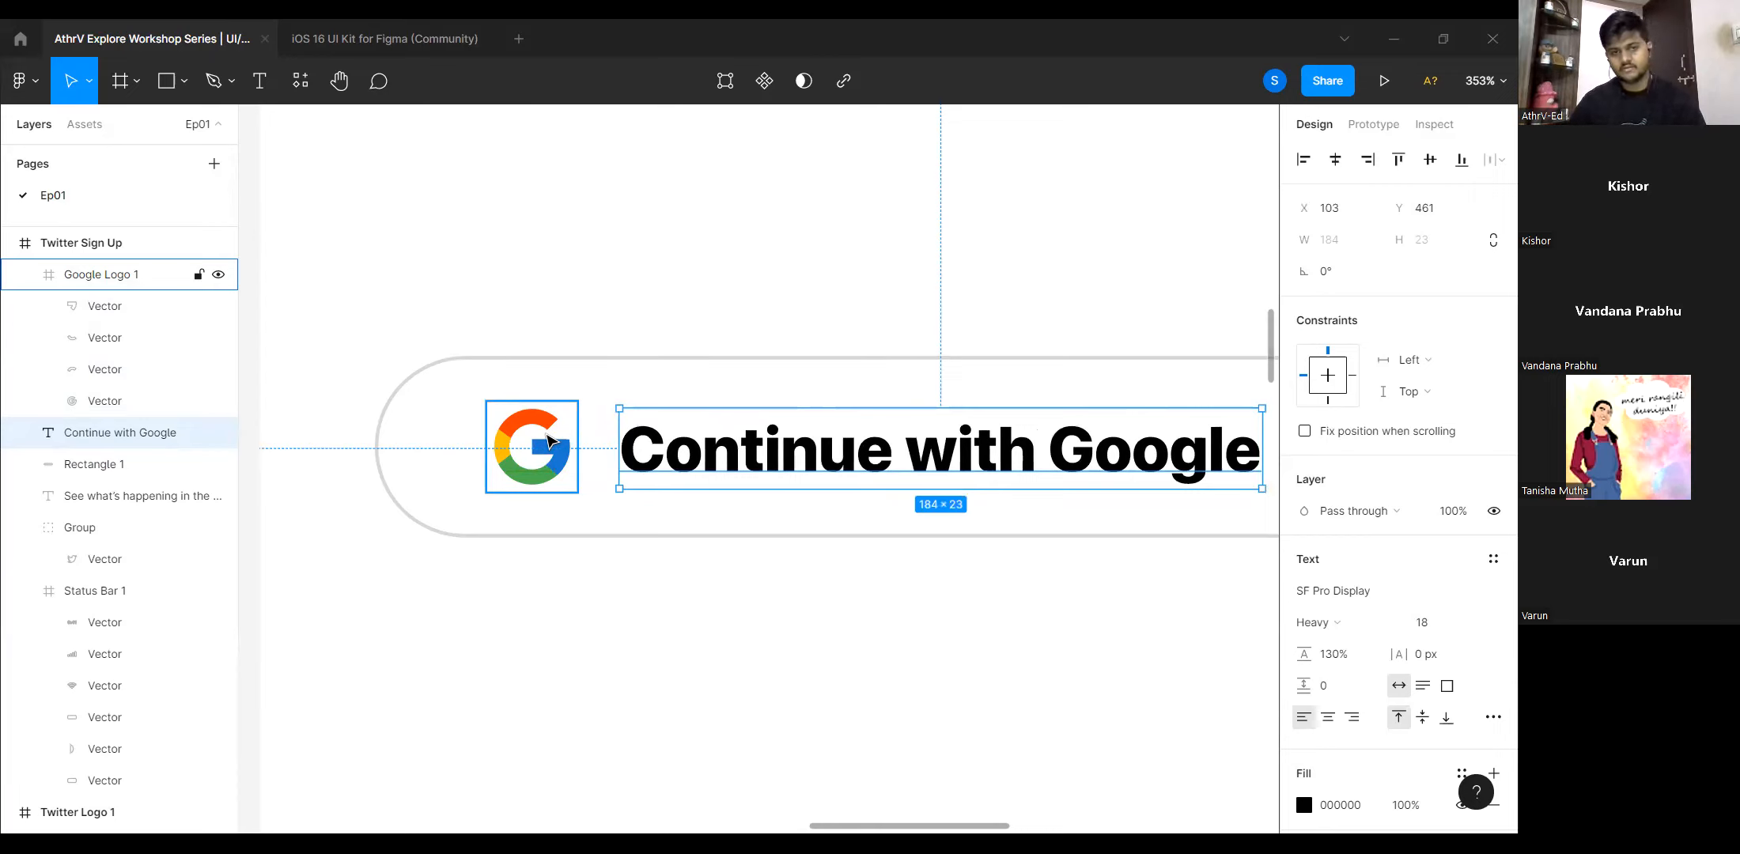
pyautogui.press('alt')
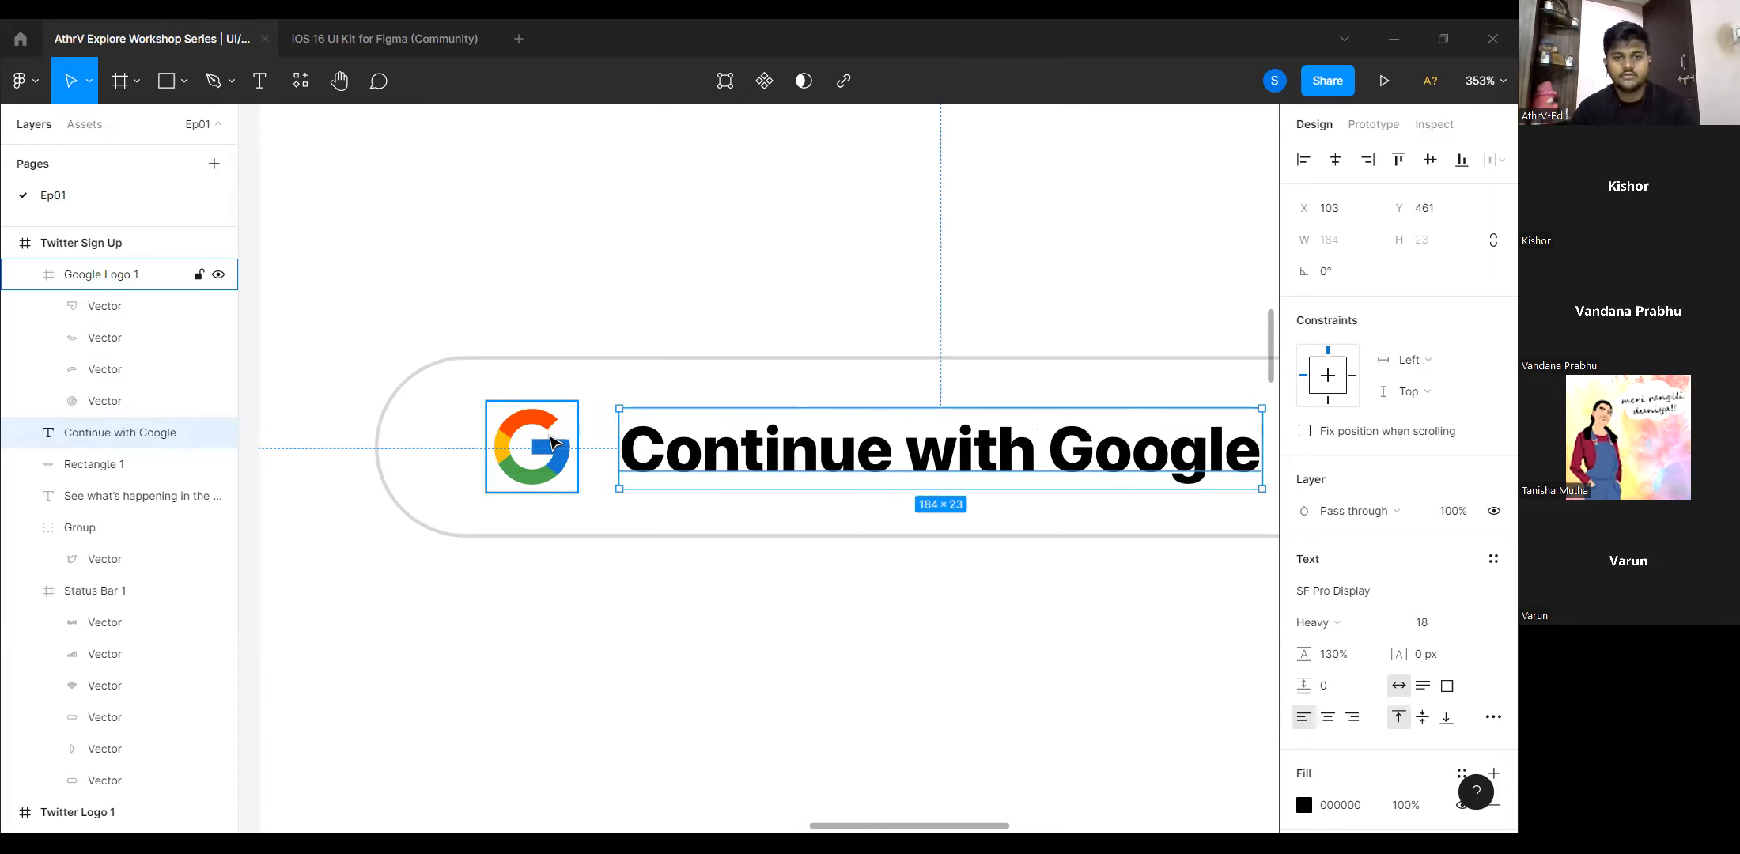
# Try moving the button's rectangle separately from its logo and text.
pyautogui.keyDown('shift'); pyautogui.click(552, 441); pyautogui.keyUp('shift')
pyautogui.scroll(-2, 901, 543)
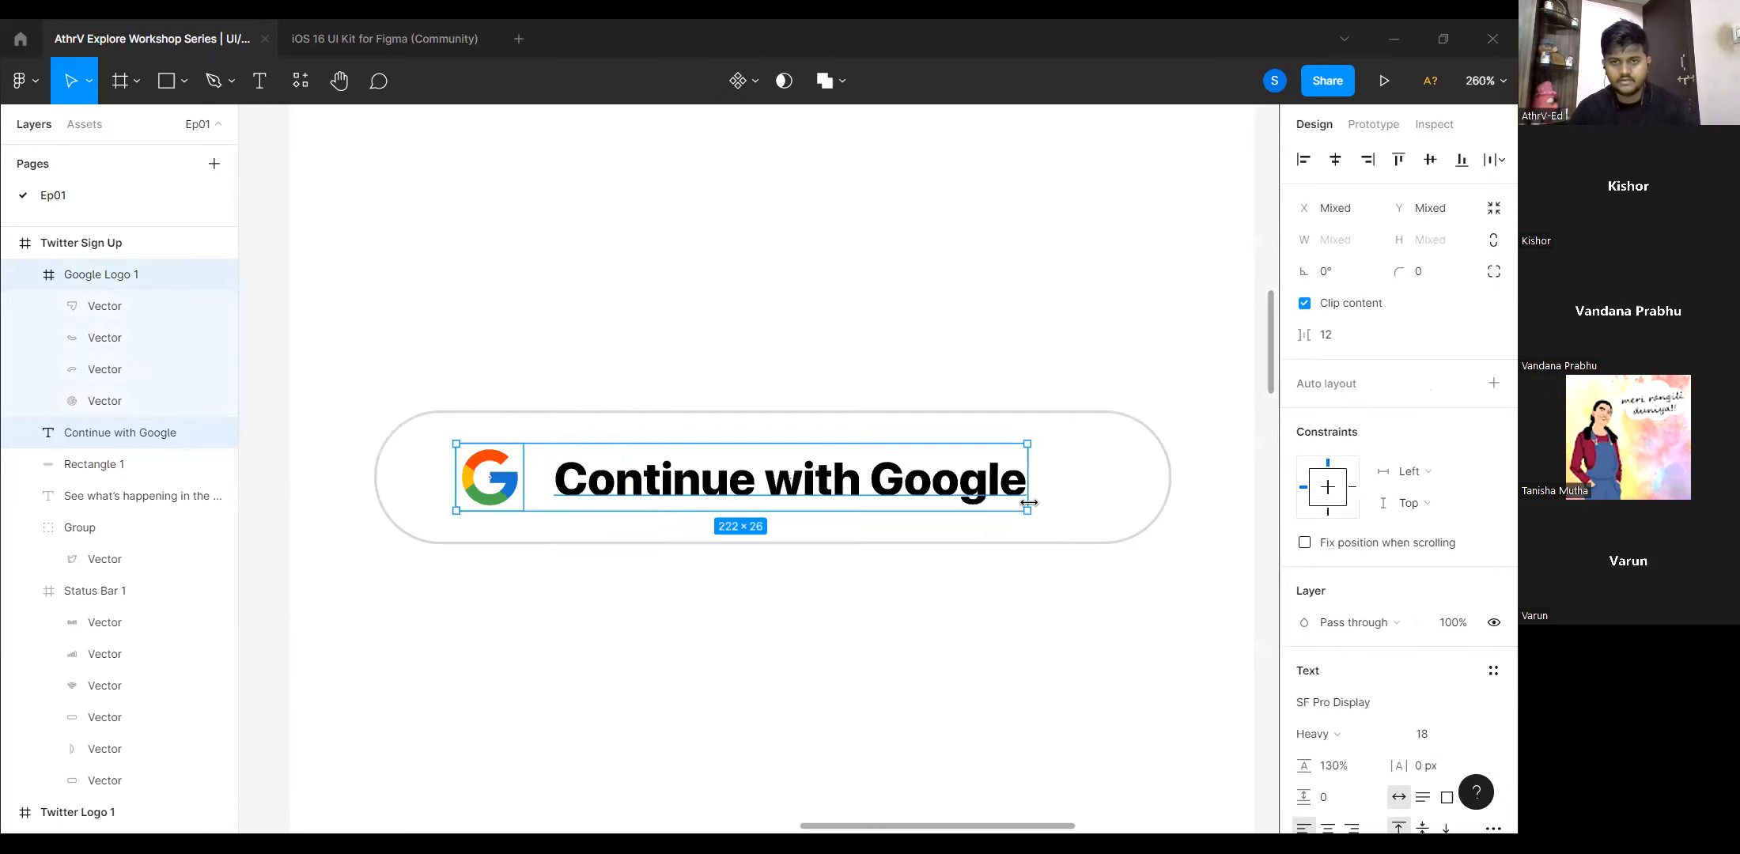
pyautogui.click(690, 448)
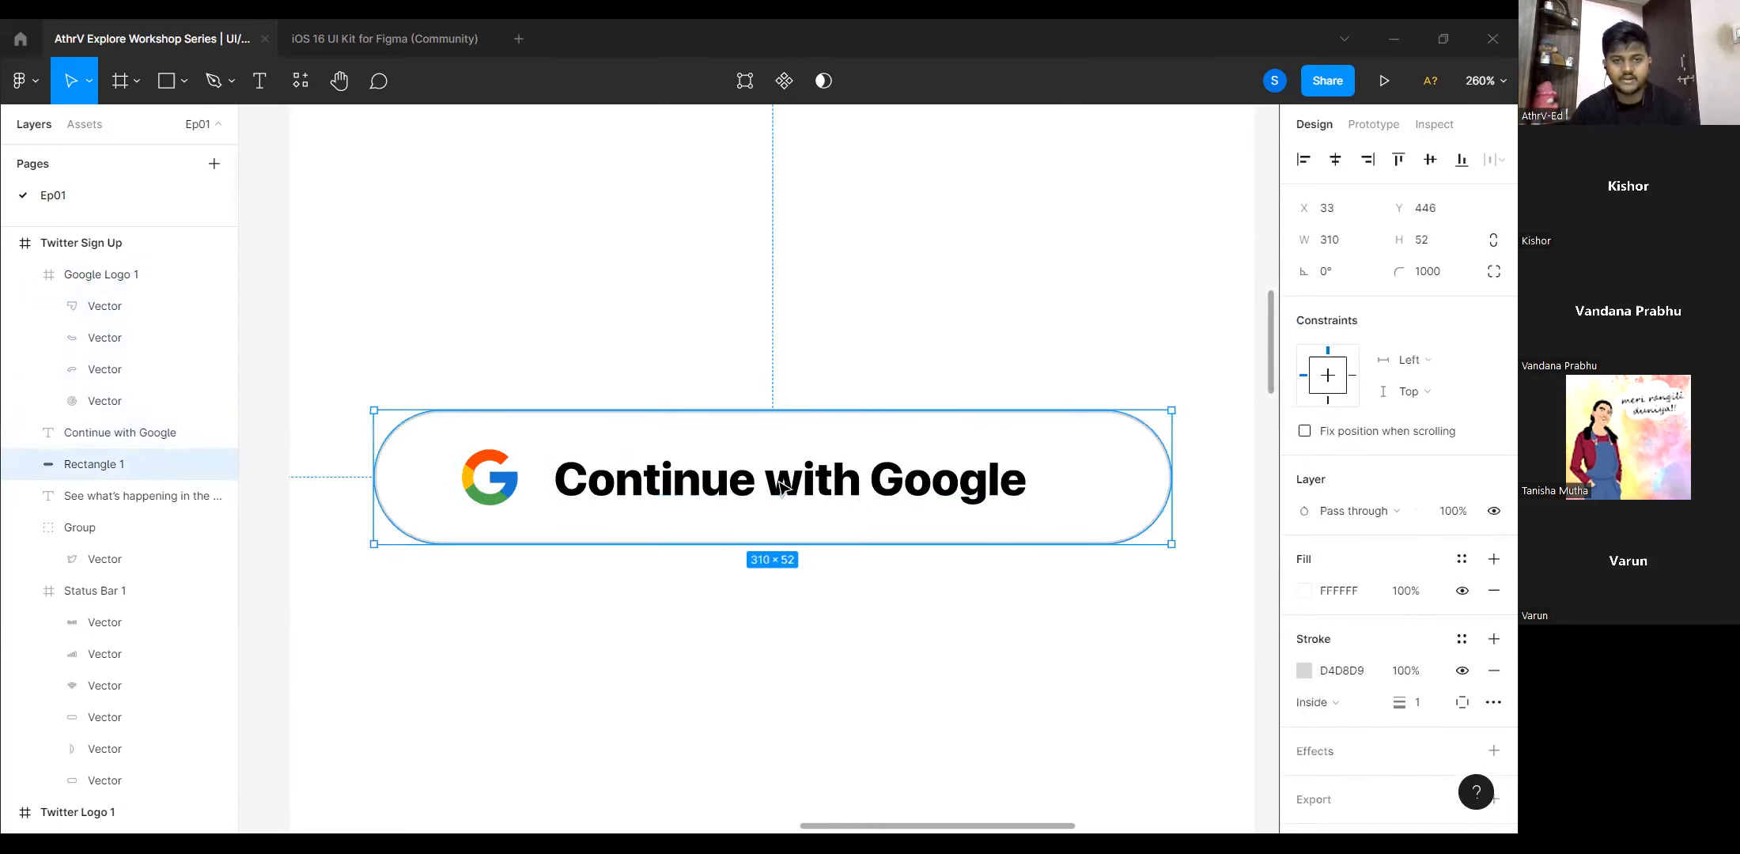
pyautogui.moveTo(932, 528); pyautogui.dragTo(948, 330)
pyautogui.moveTo(853, 431); pyautogui.dragTo(924, 593)
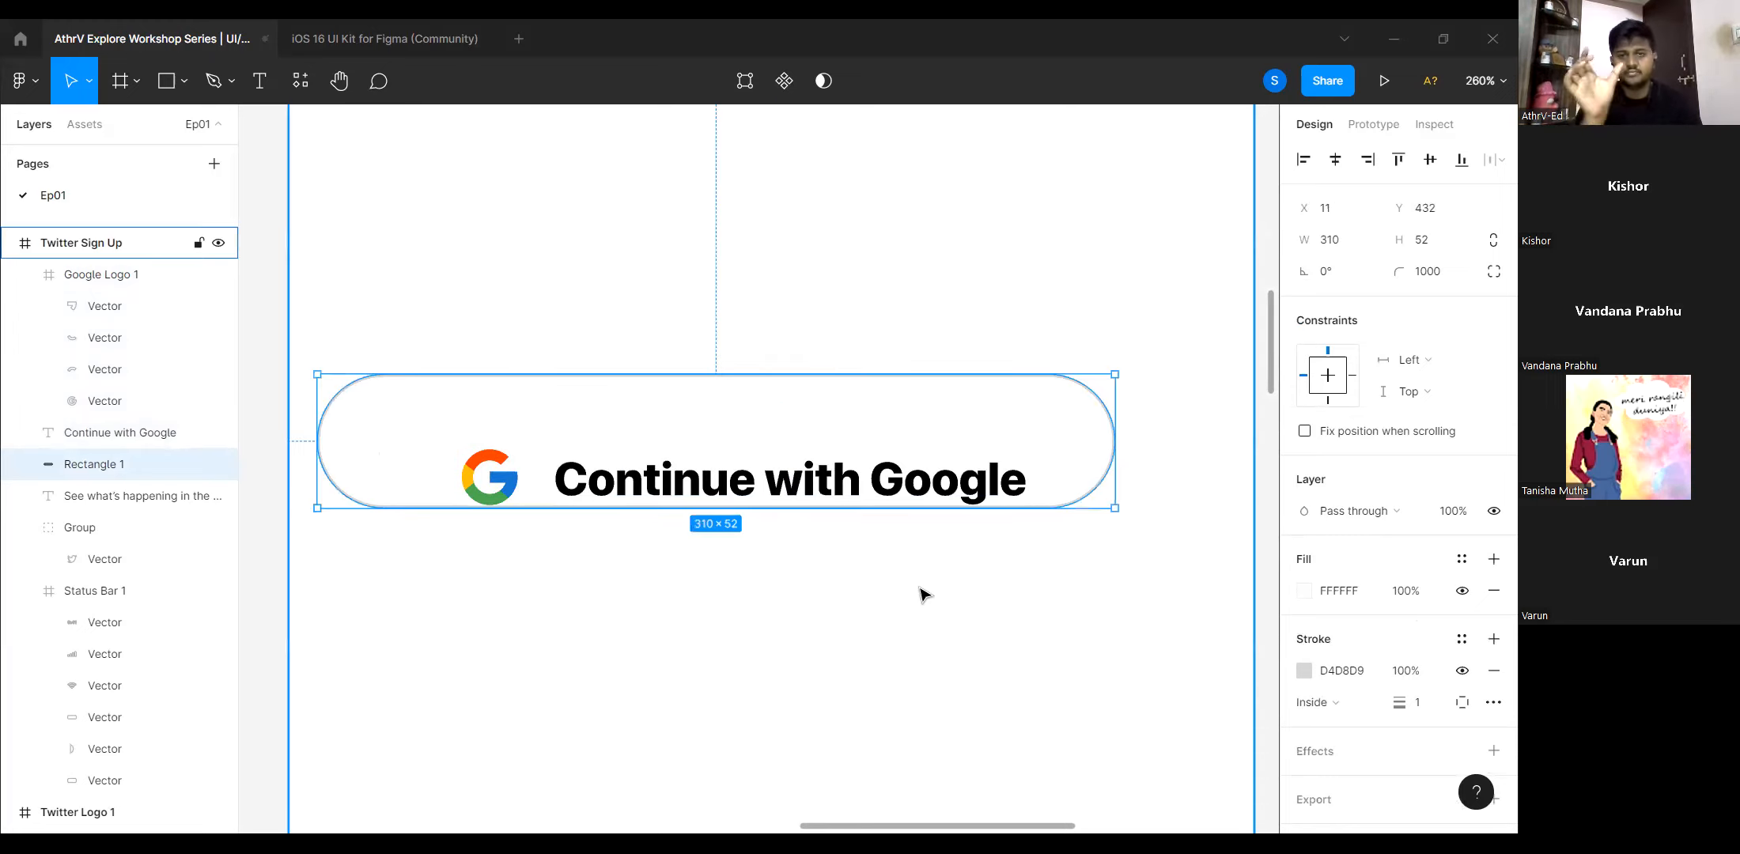
pyautogui.press('Escape')
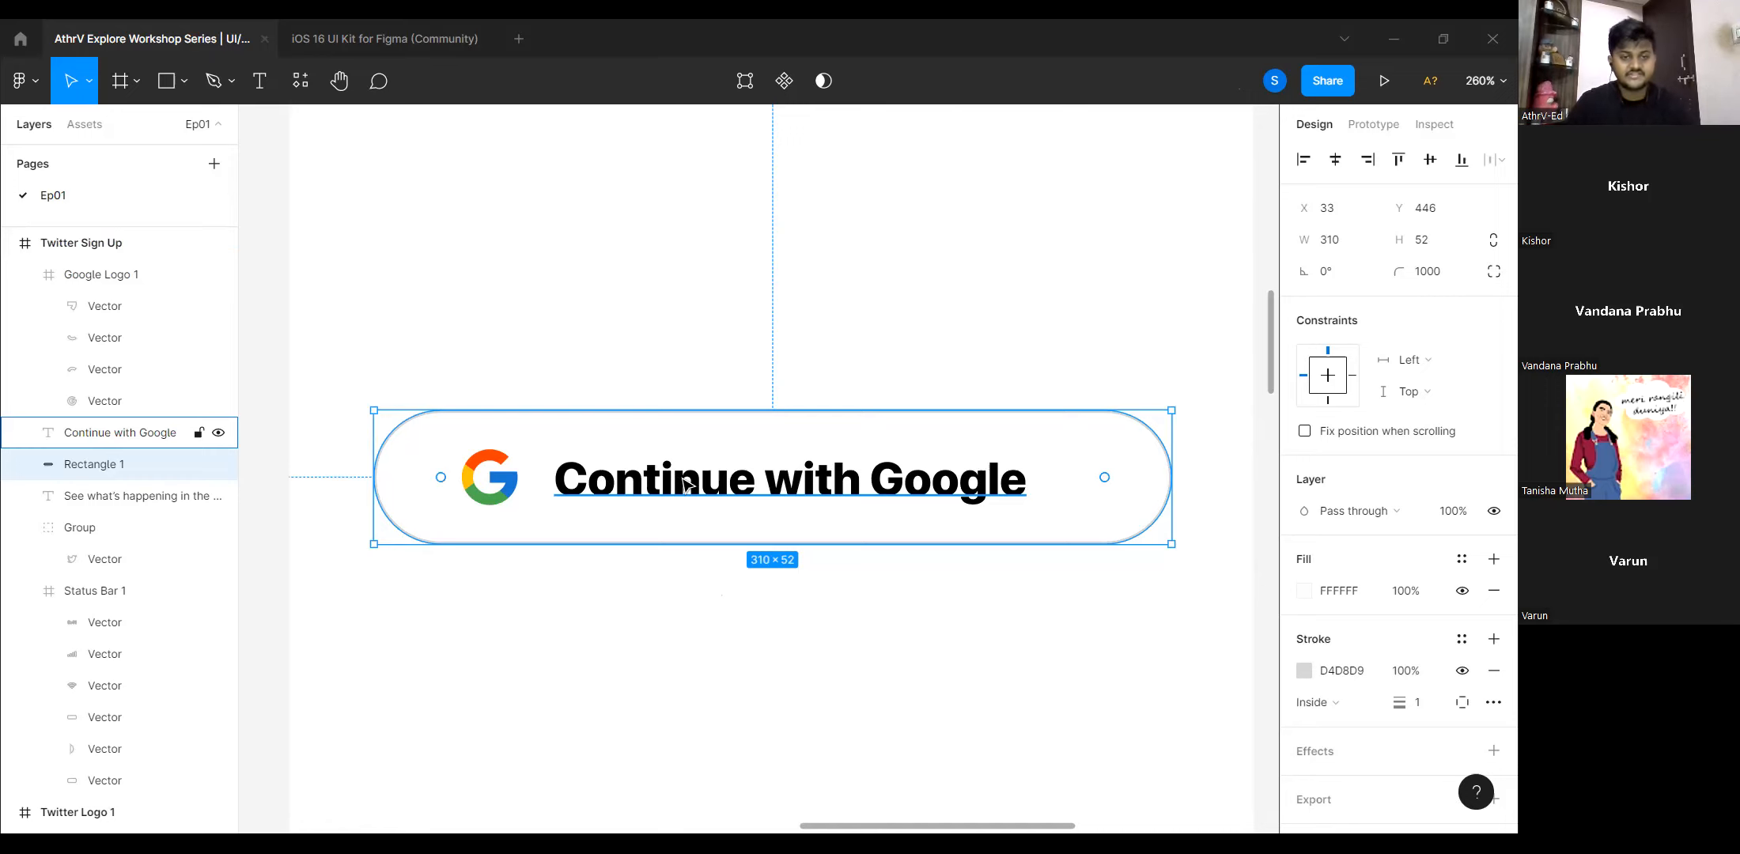
# Group the Google logo, the "Continue with Google" text and the button rectangle.
pyautogui.keyDown('shift'); pyautogui.click(546, 492); pyautogui.keyUp('shift')
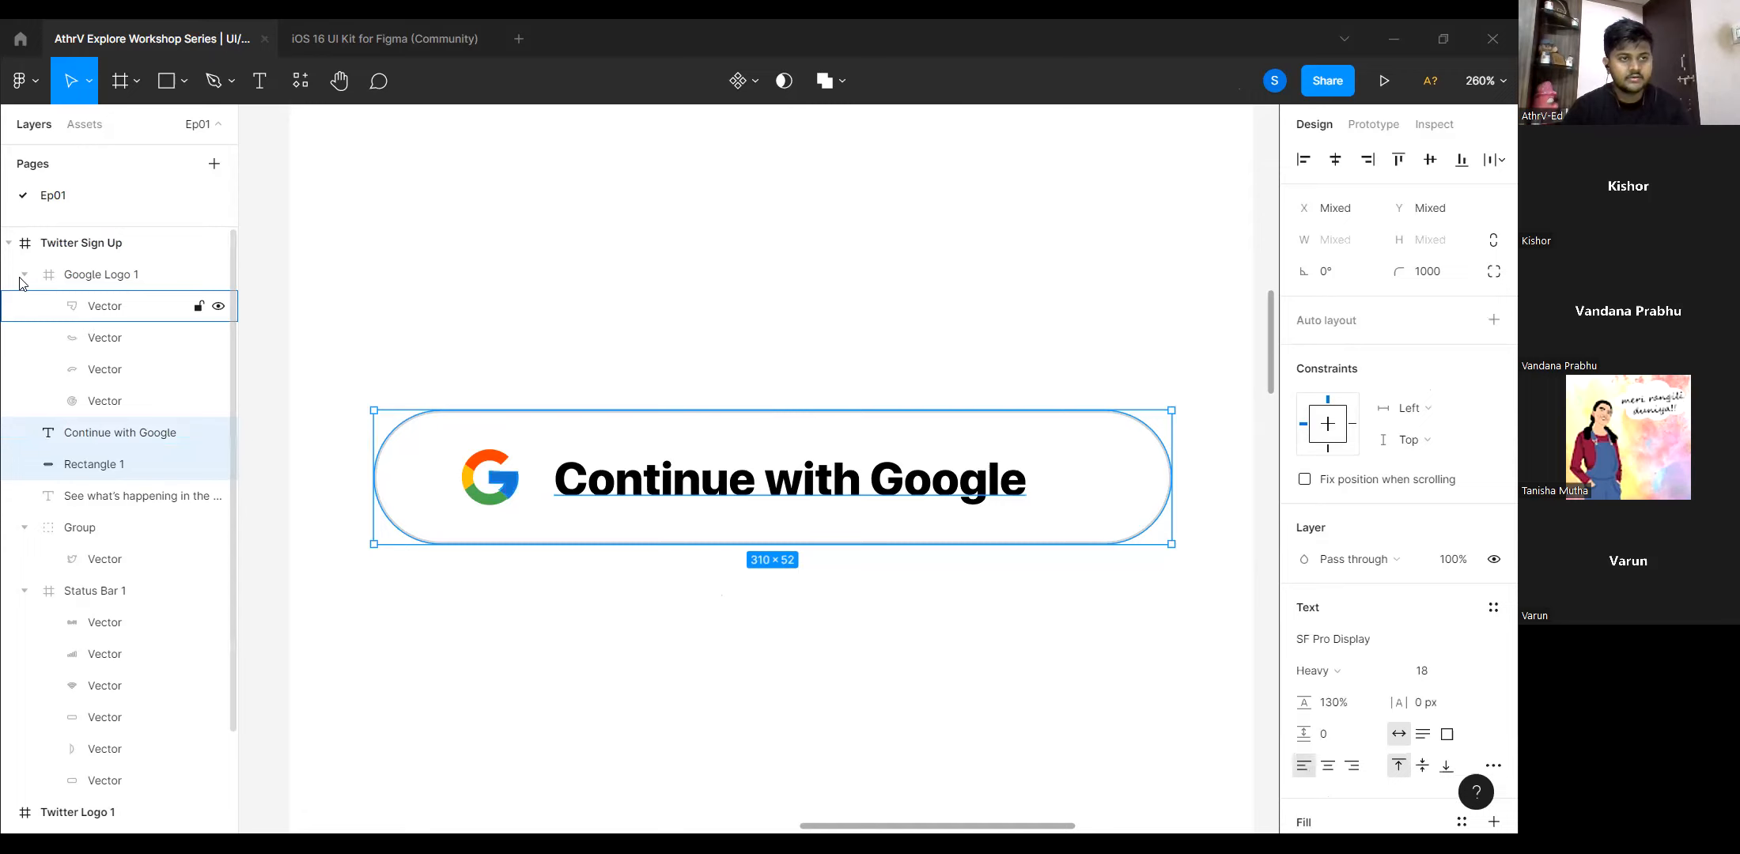
pyautogui.click(90, 279)
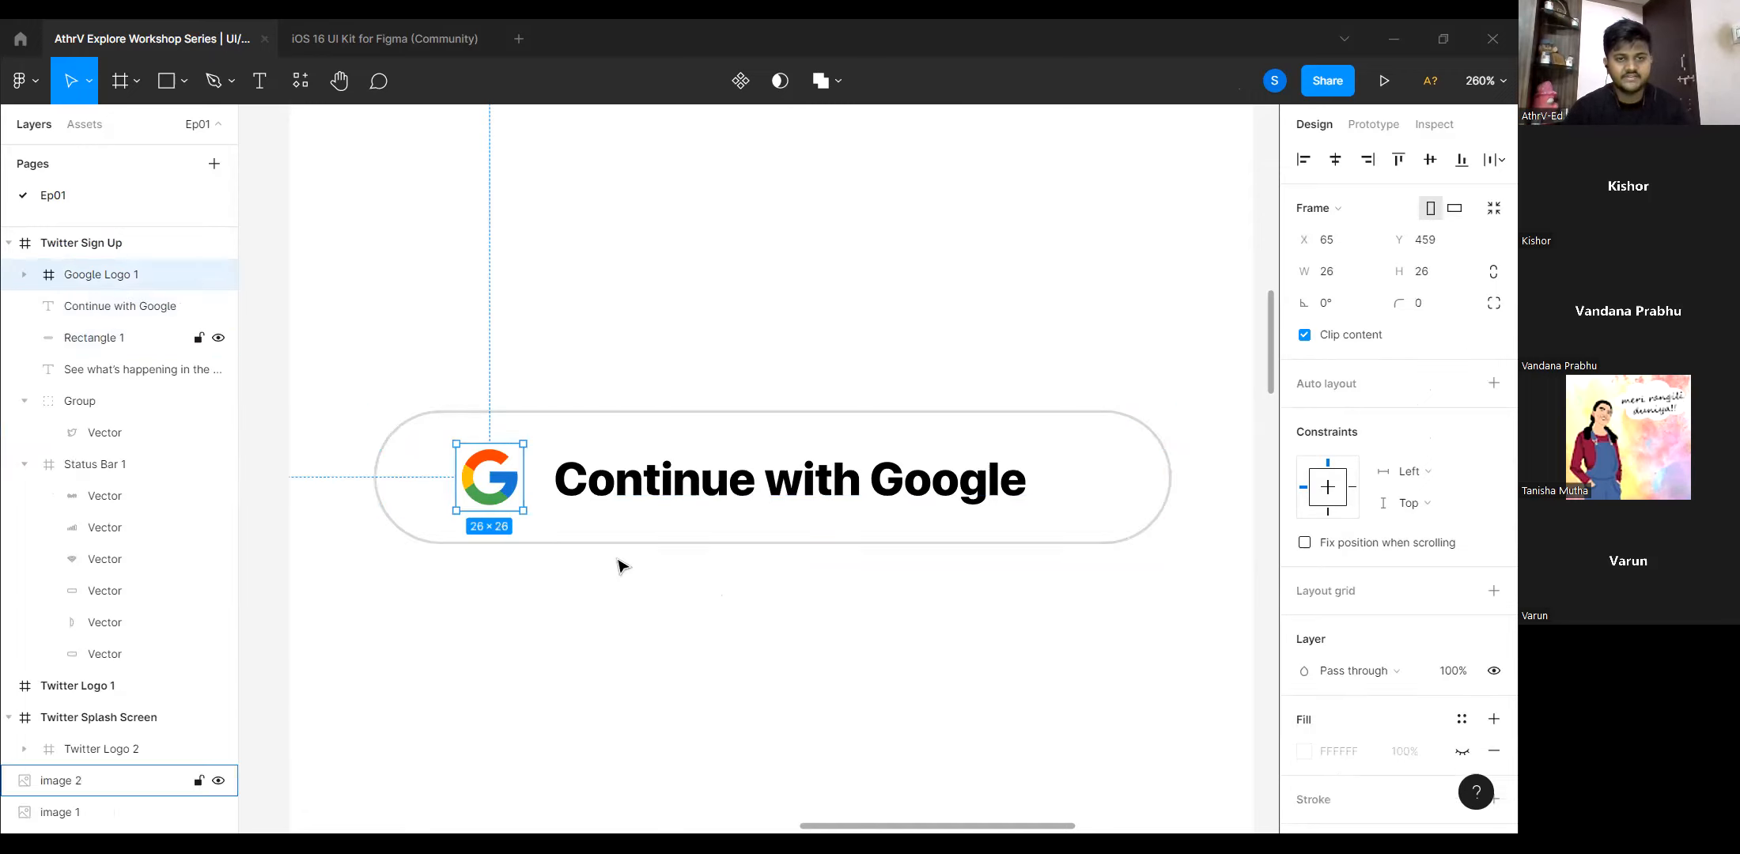
pyautogui.keyDown('shift'); pyautogui.click(94, 338); pyautogui.keyUp('shift')
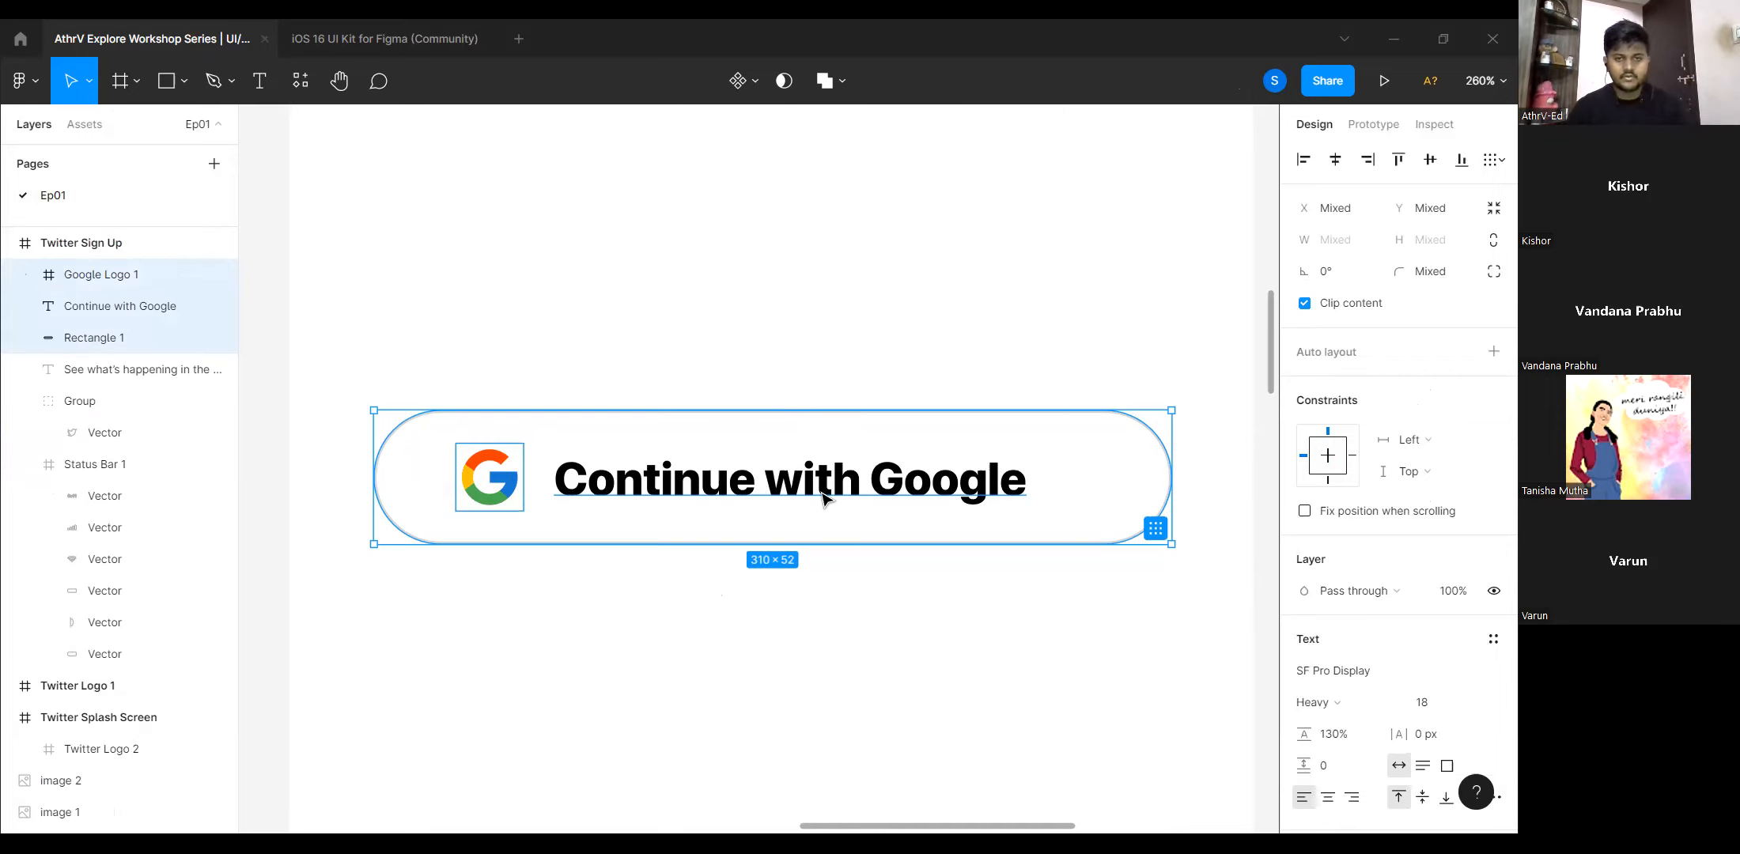
pyautogui.rightClick(822, 496)
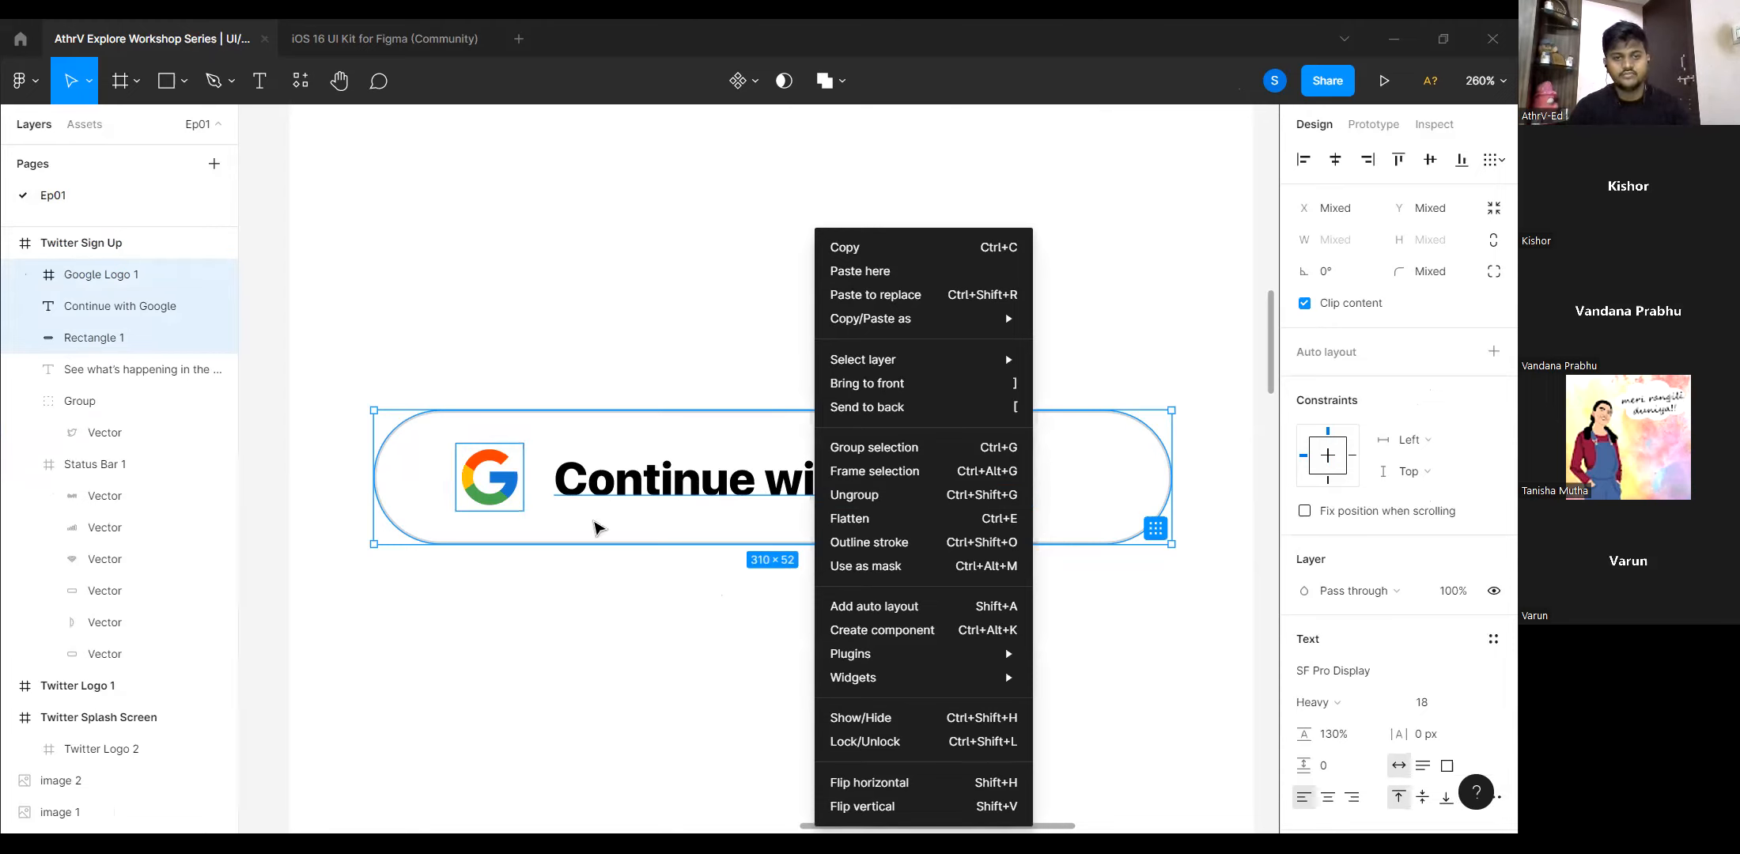
pyautogui.press('Escape')
pyautogui.hotkey('ctrl', 'g')
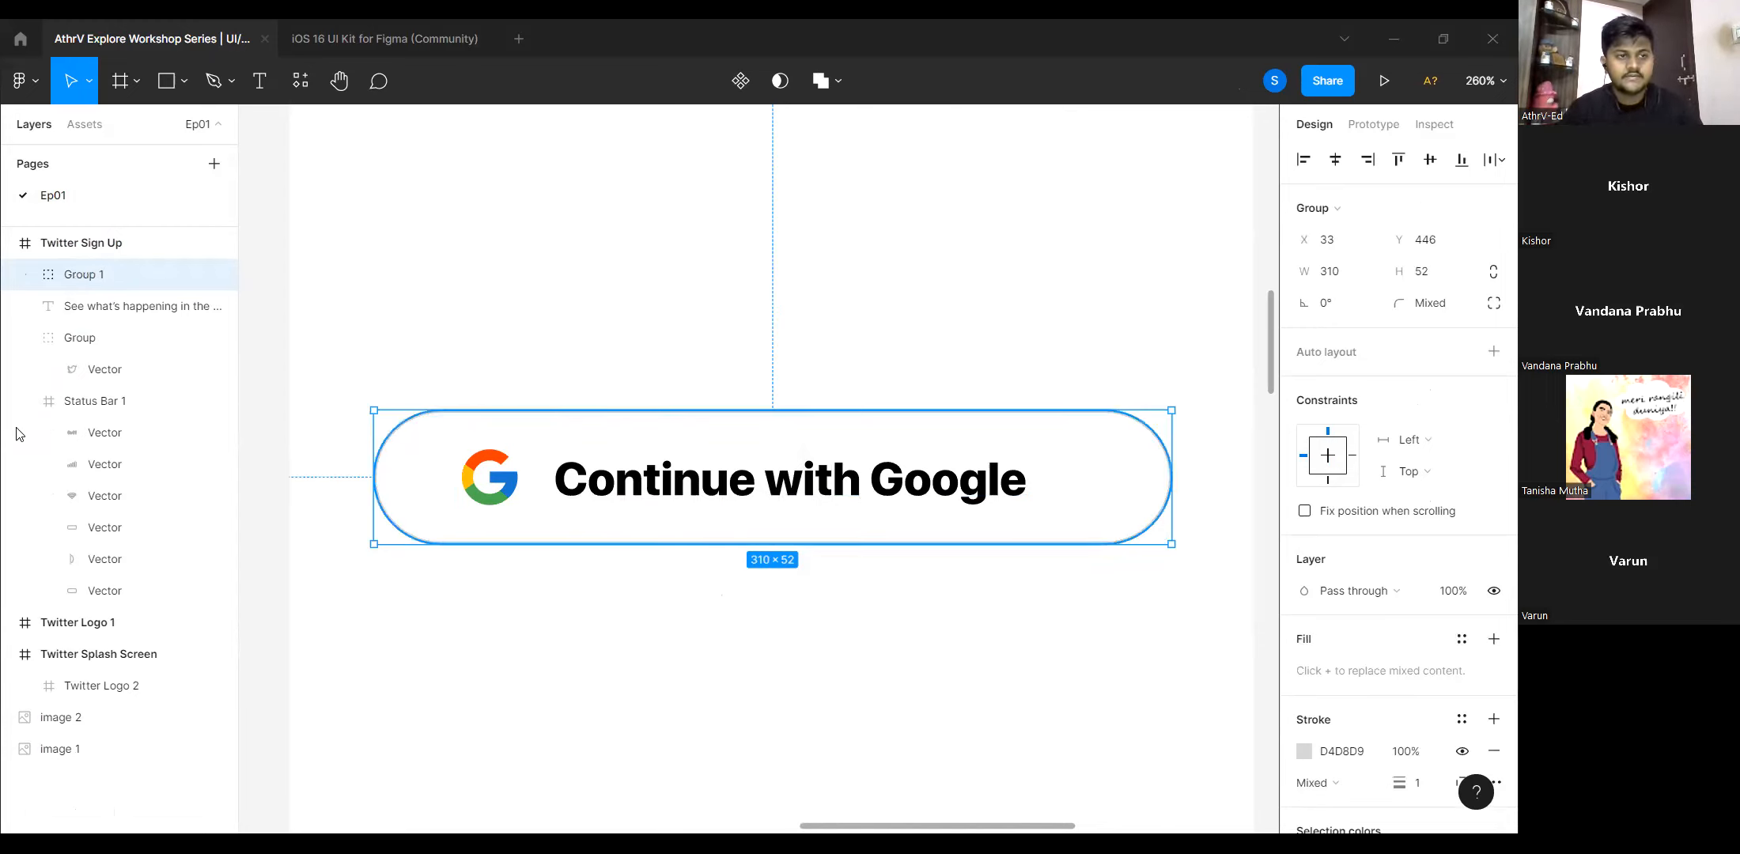
# Rename the new button group as "Google Button".
pyautogui.doubleClick(87, 277)
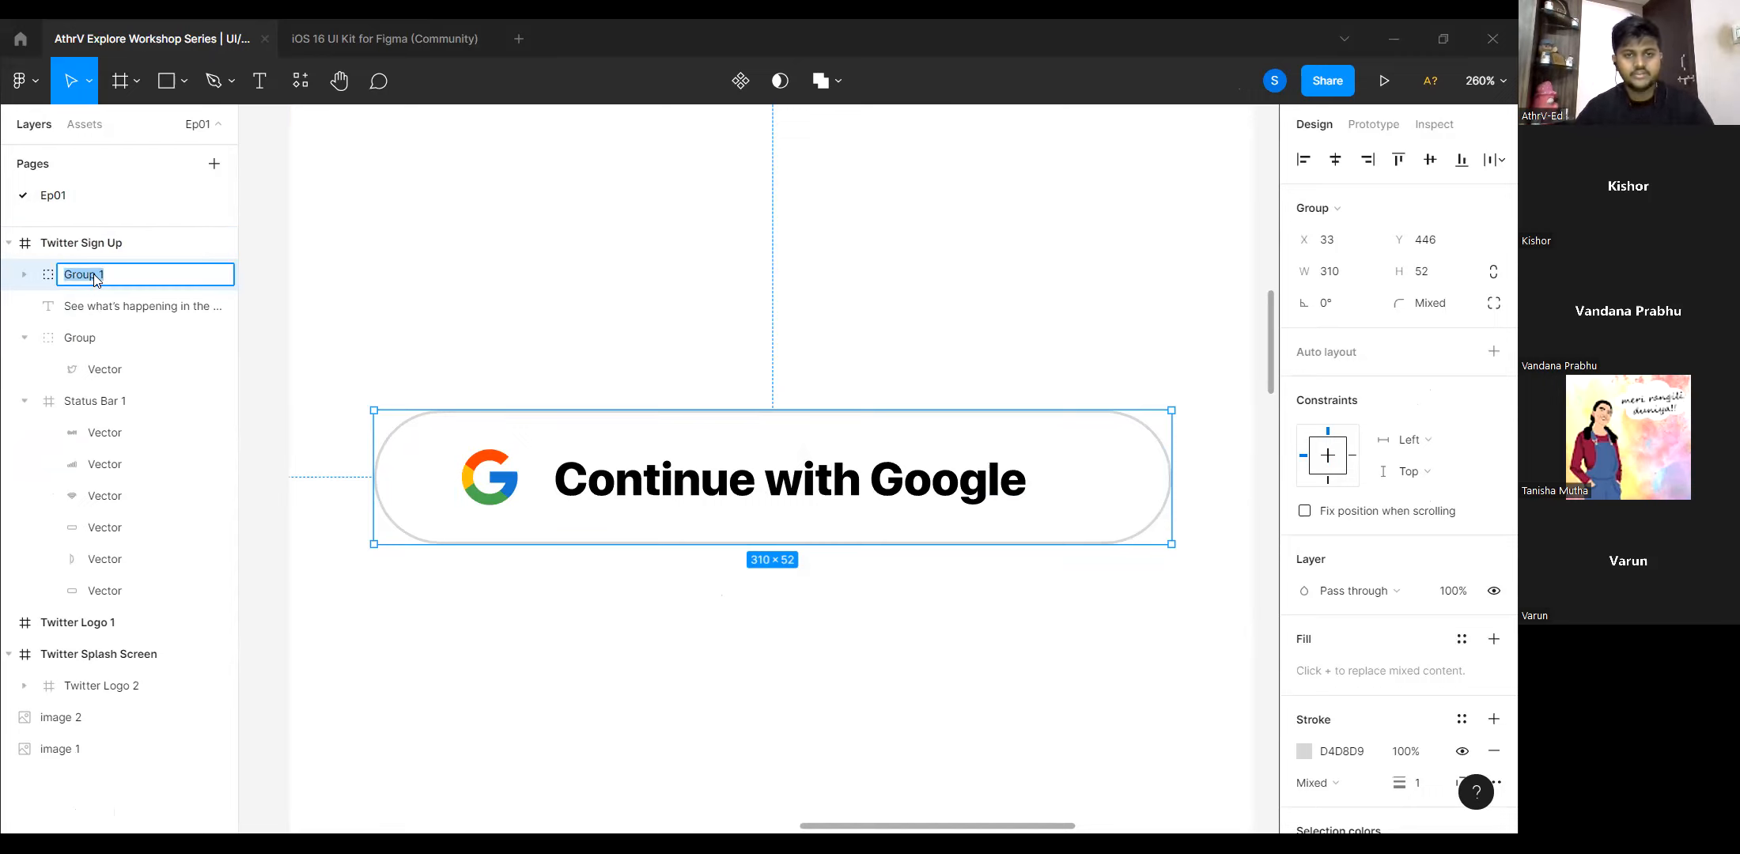
pyautogui.write('Google Button')
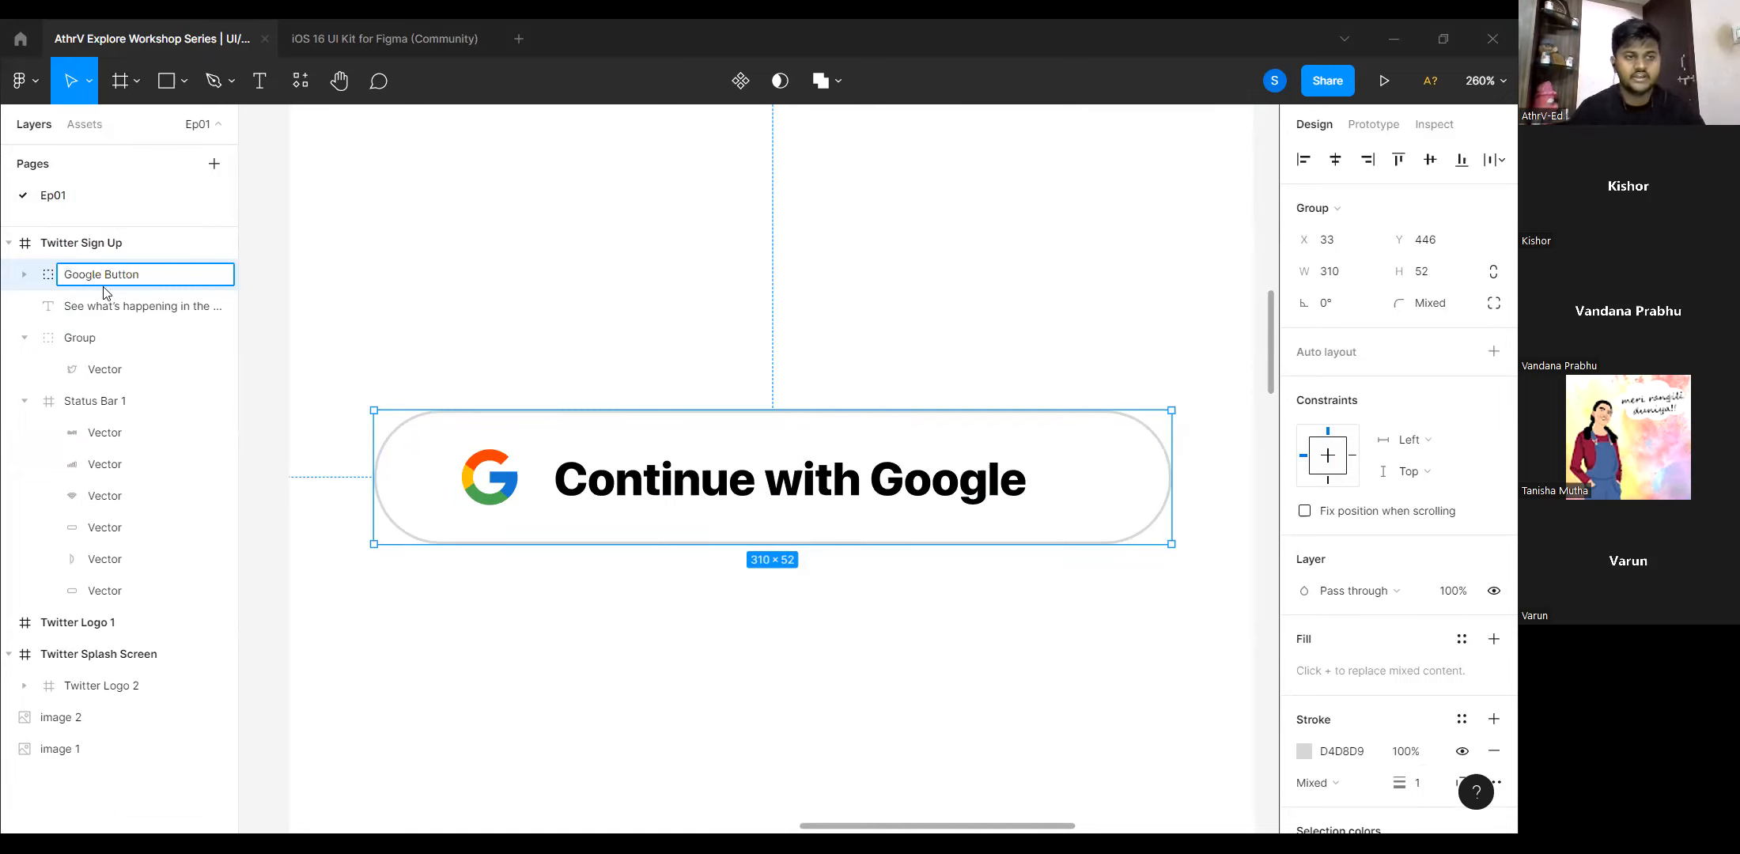
pyautogui.press('Return')
# Set the font weight of the "Continue with Google" text in the button group to Bold.
pyautogui.scroll(-5, 625, 656)
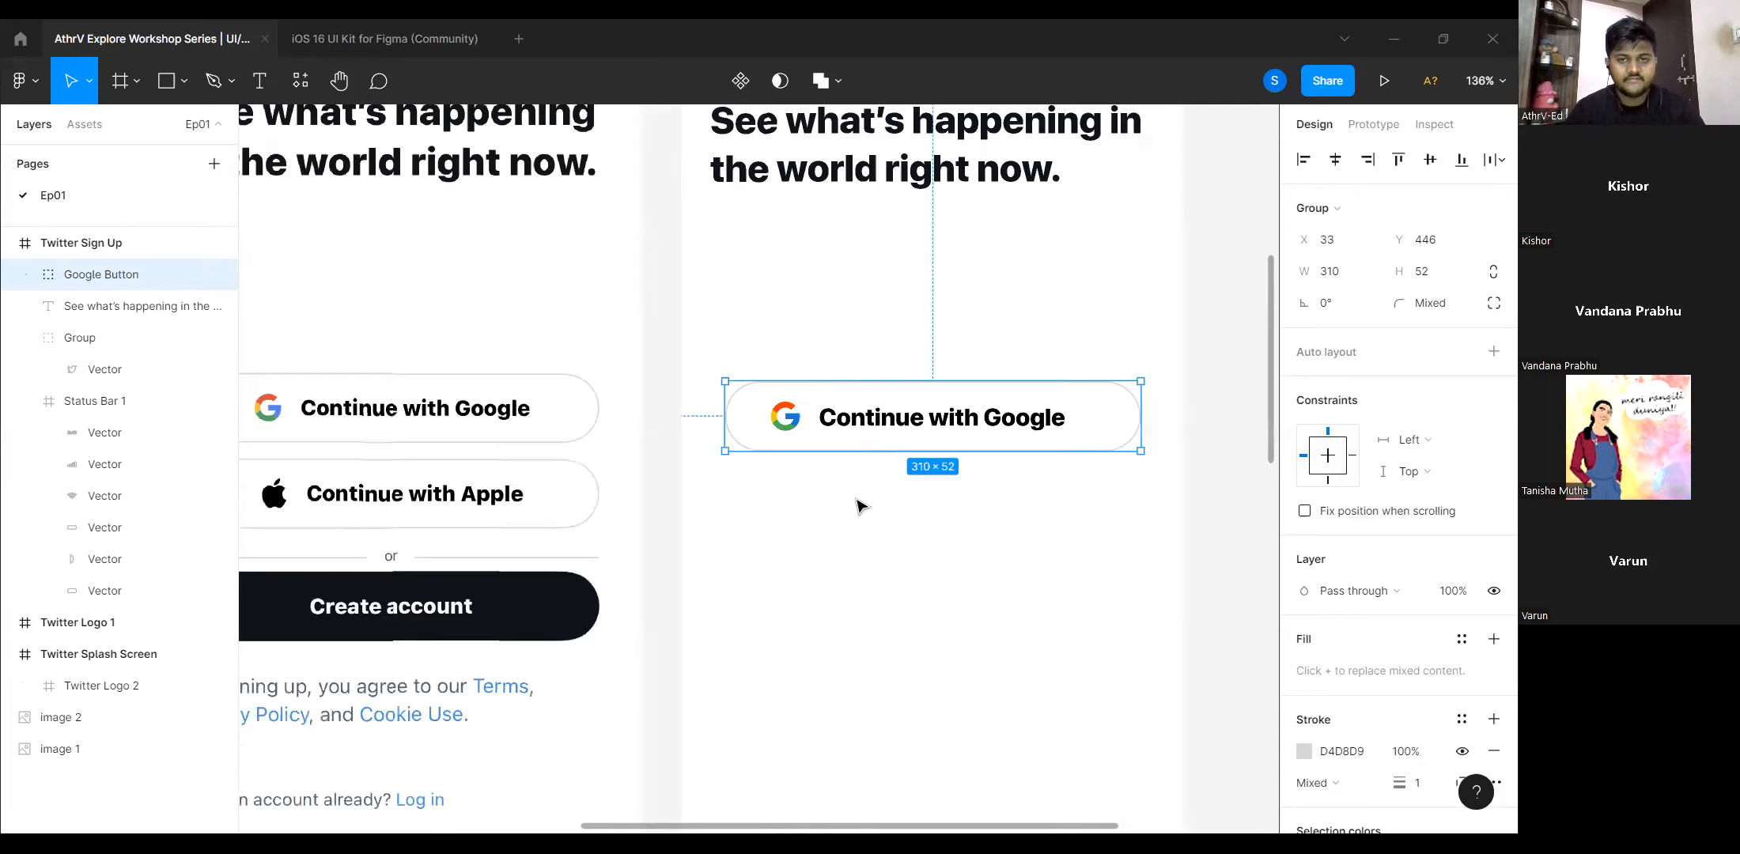
pyautogui.scroll(1, 808, 546)
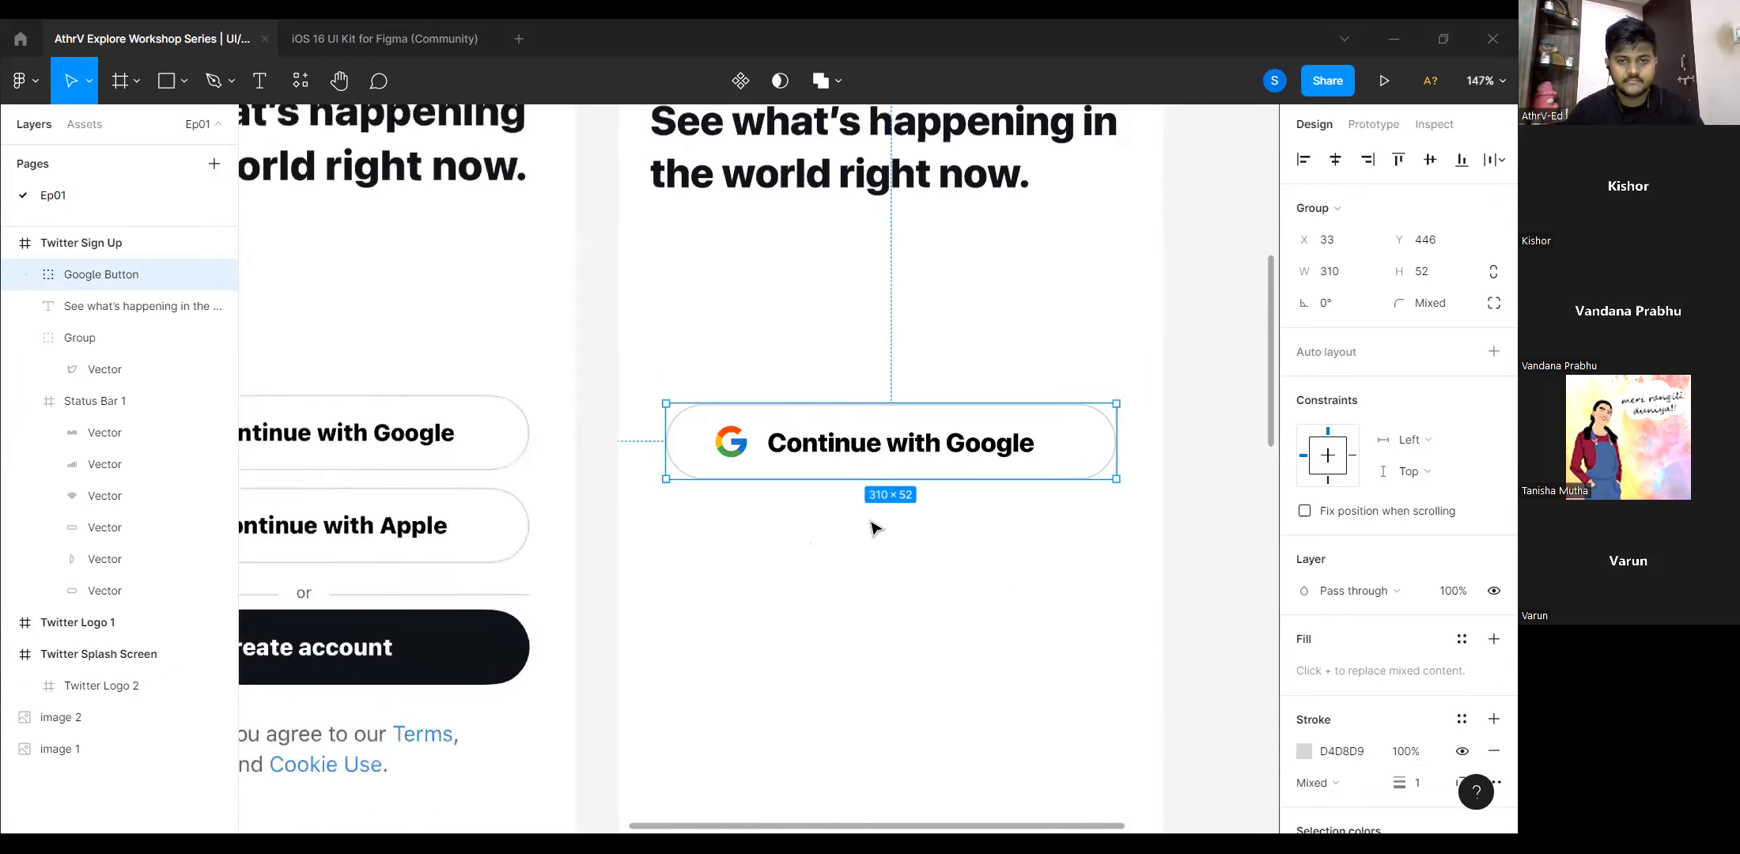
pyautogui.scroll(-3, 874, 528)
pyautogui.scroll(1, 876, 467)
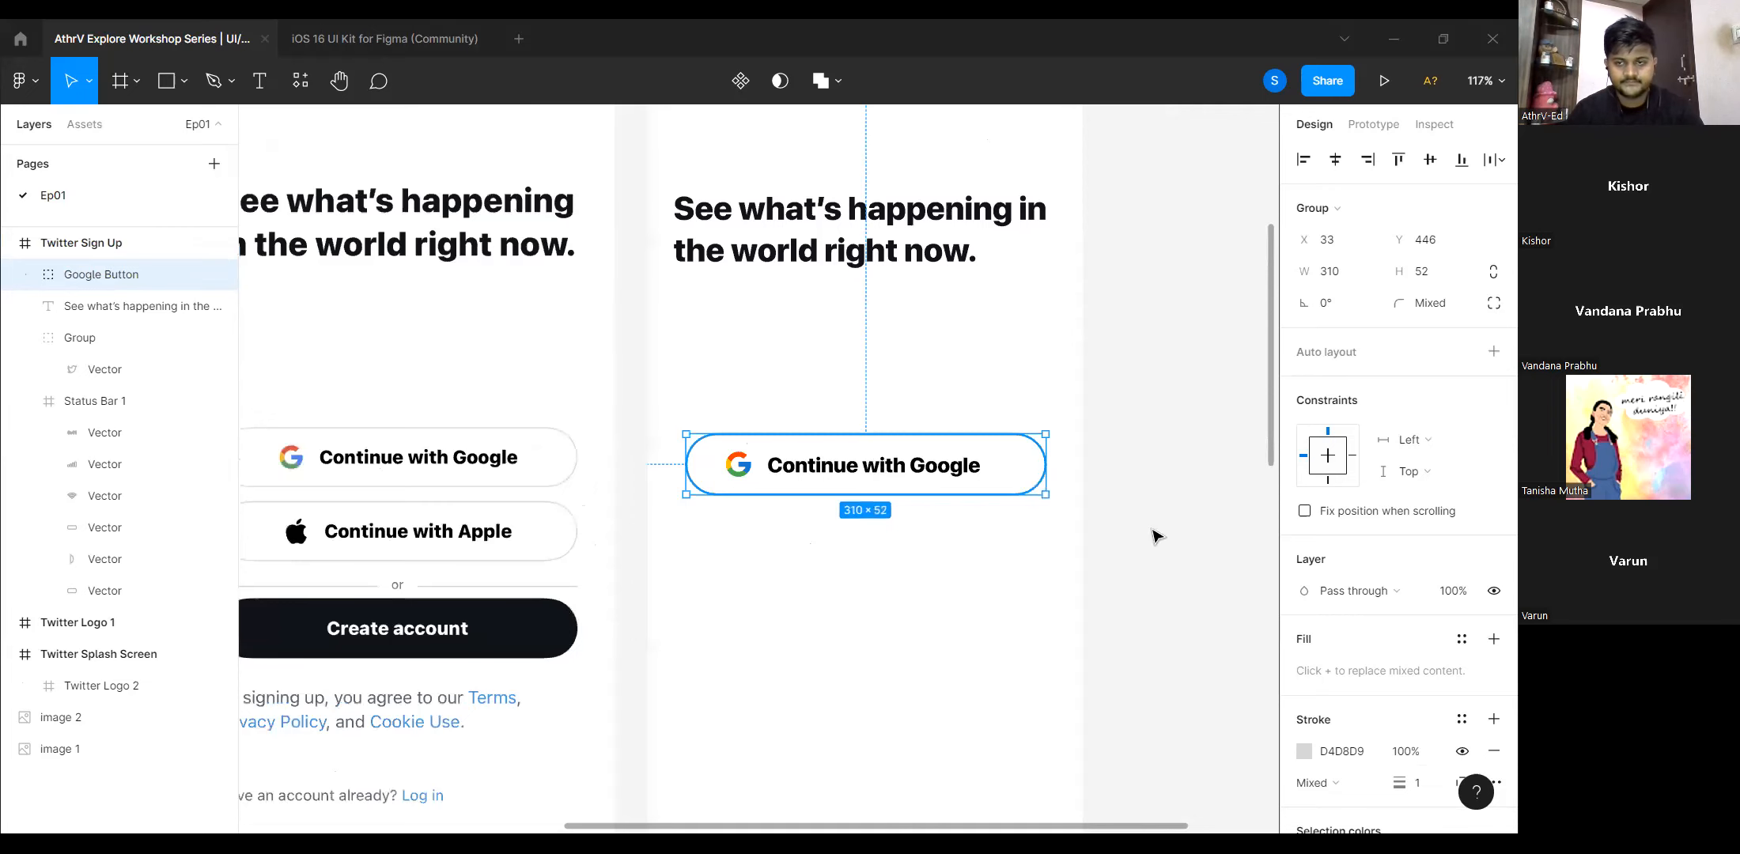
pyautogui.scroll(1, 864, 452)
pyautogui.doubleClick(873, 465)
pyautogui.click(1356, 590)
pyautogui.click(1354, 573)
# Centre the Google logo and text together horizontally within the button, with the logo at X 80 and the text at X 118.
pyautogui.scroll(1, 951, 490)
pyautogui.keyDown('shift'); pyautogui.click(665, 474); pyautogui.keyUp('shift')
pyautogui.moveTo(814, 475); pyautogui.dragTo(845, 475)
pyautogui.scroll(-1, 844, 515)
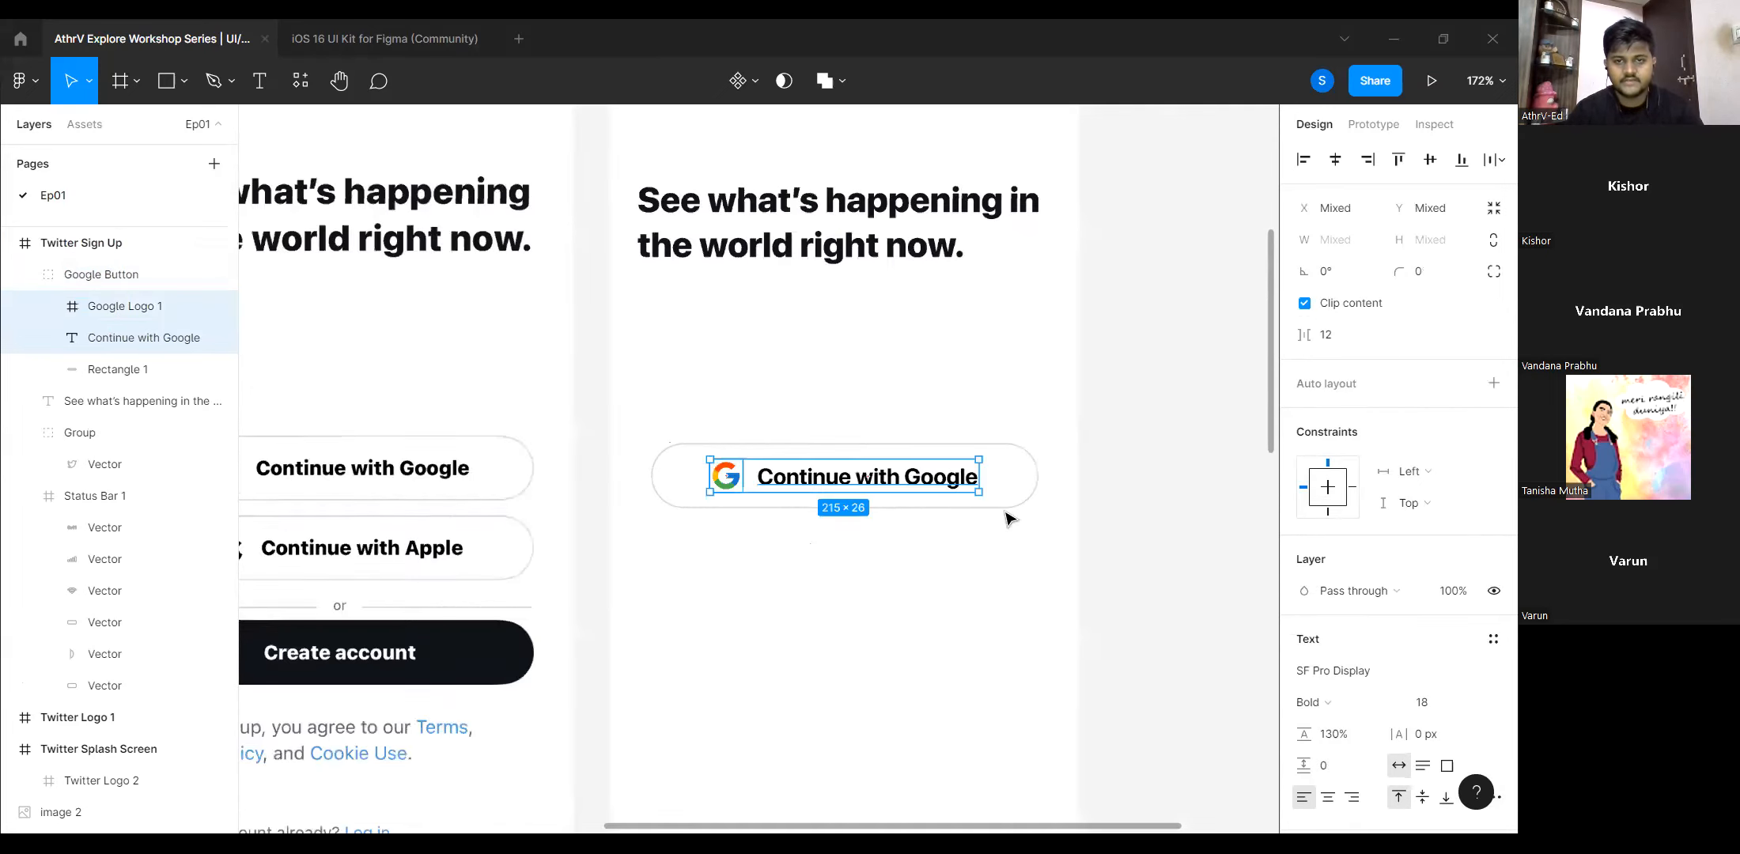
pyautogui.click(987, 458)
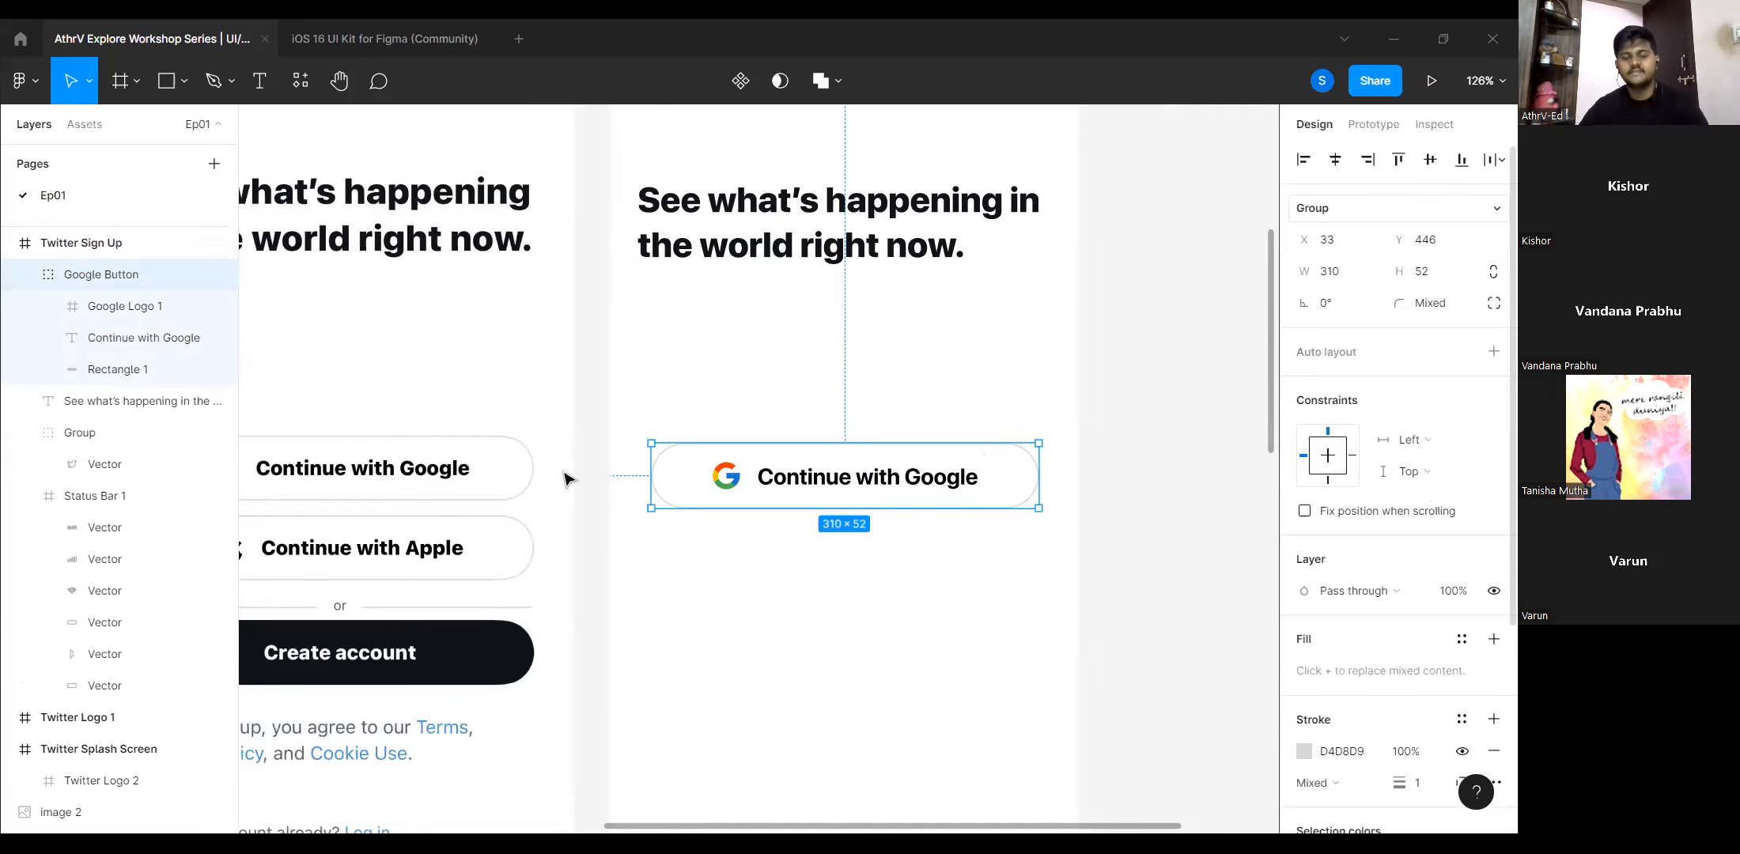
# Try moving the Google Button group down to Y 510, and undo the move.
pyautogui.scroll(-2, 569, 479)
pyautogui.hscroll(-2, 570, 479)
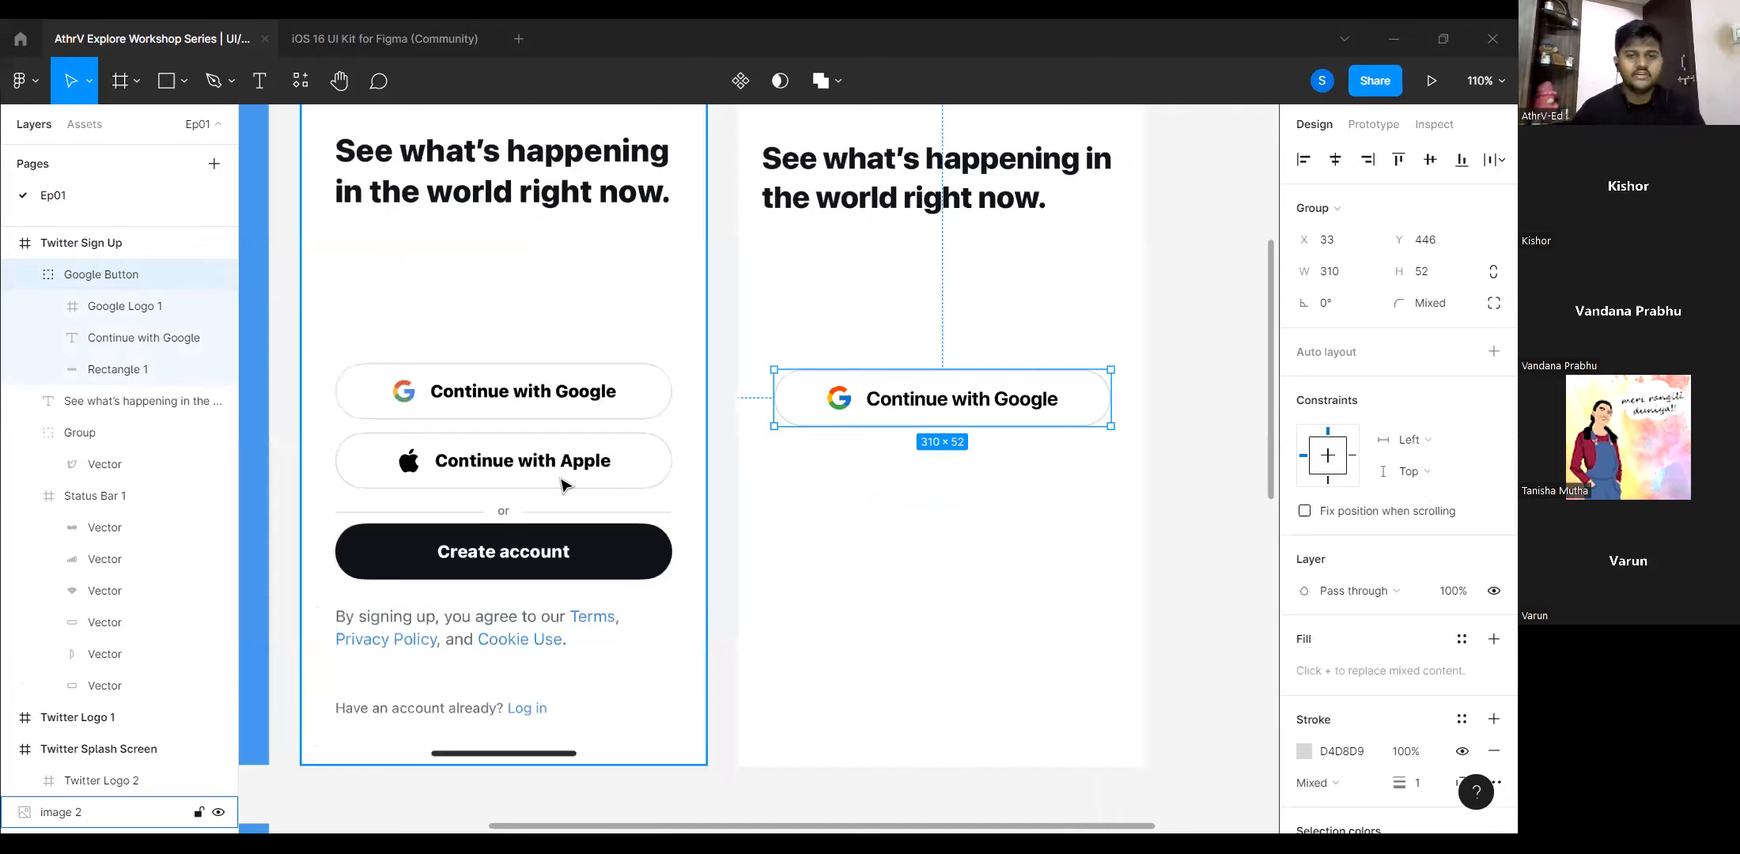
pyautogui.scroll(2, 1057, 404)
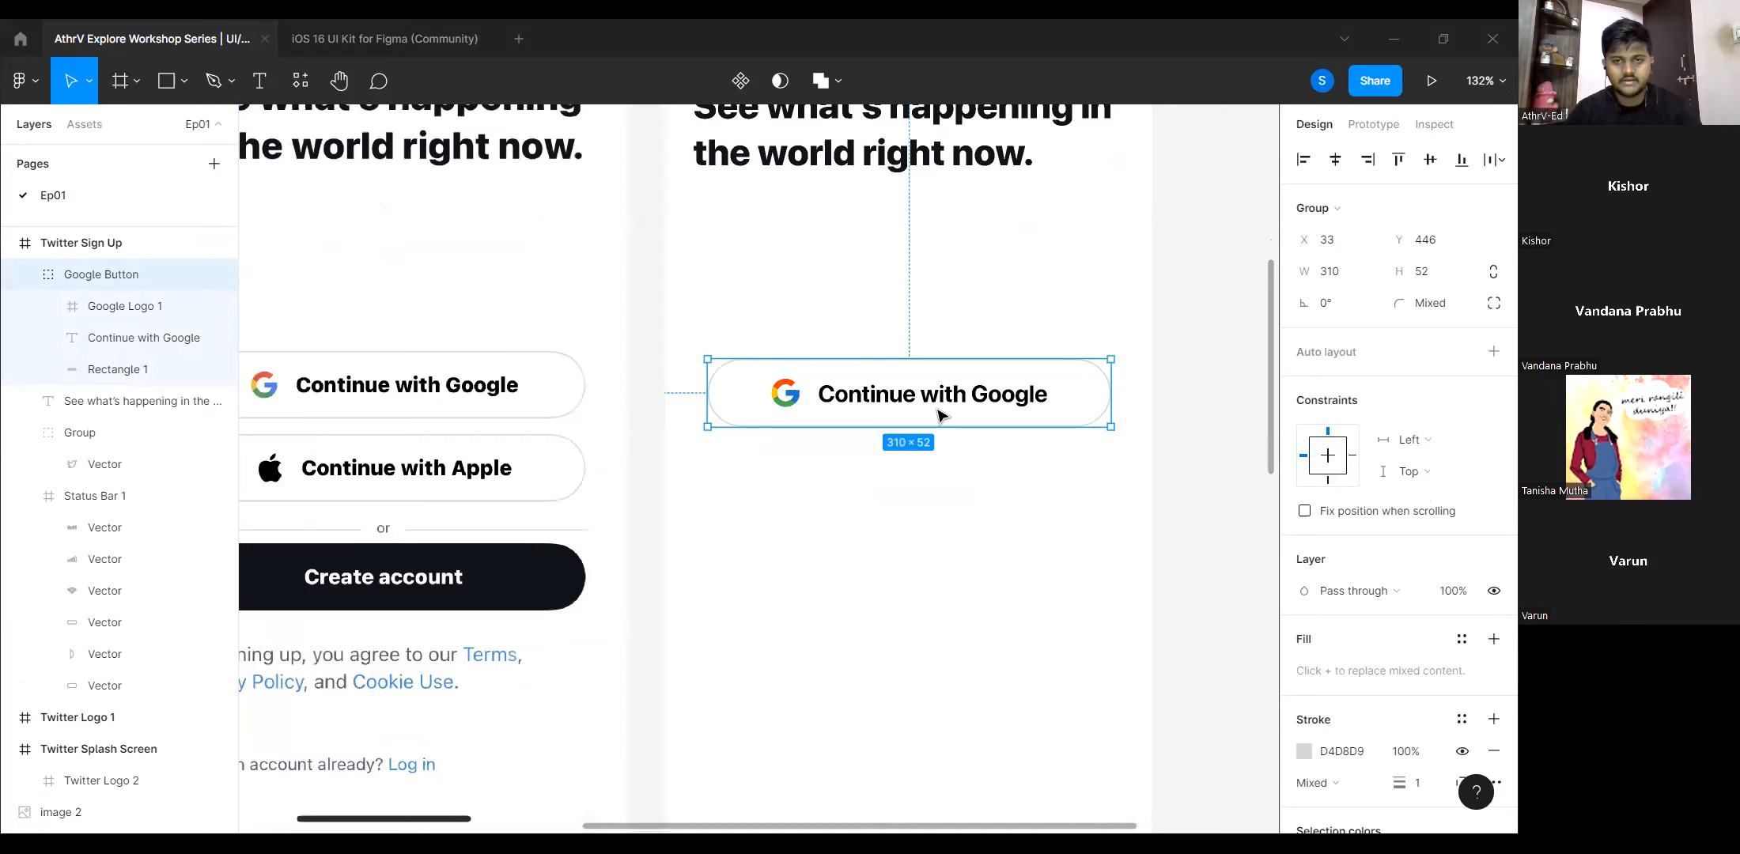
pyautogui.scroll(2, 723, 396)
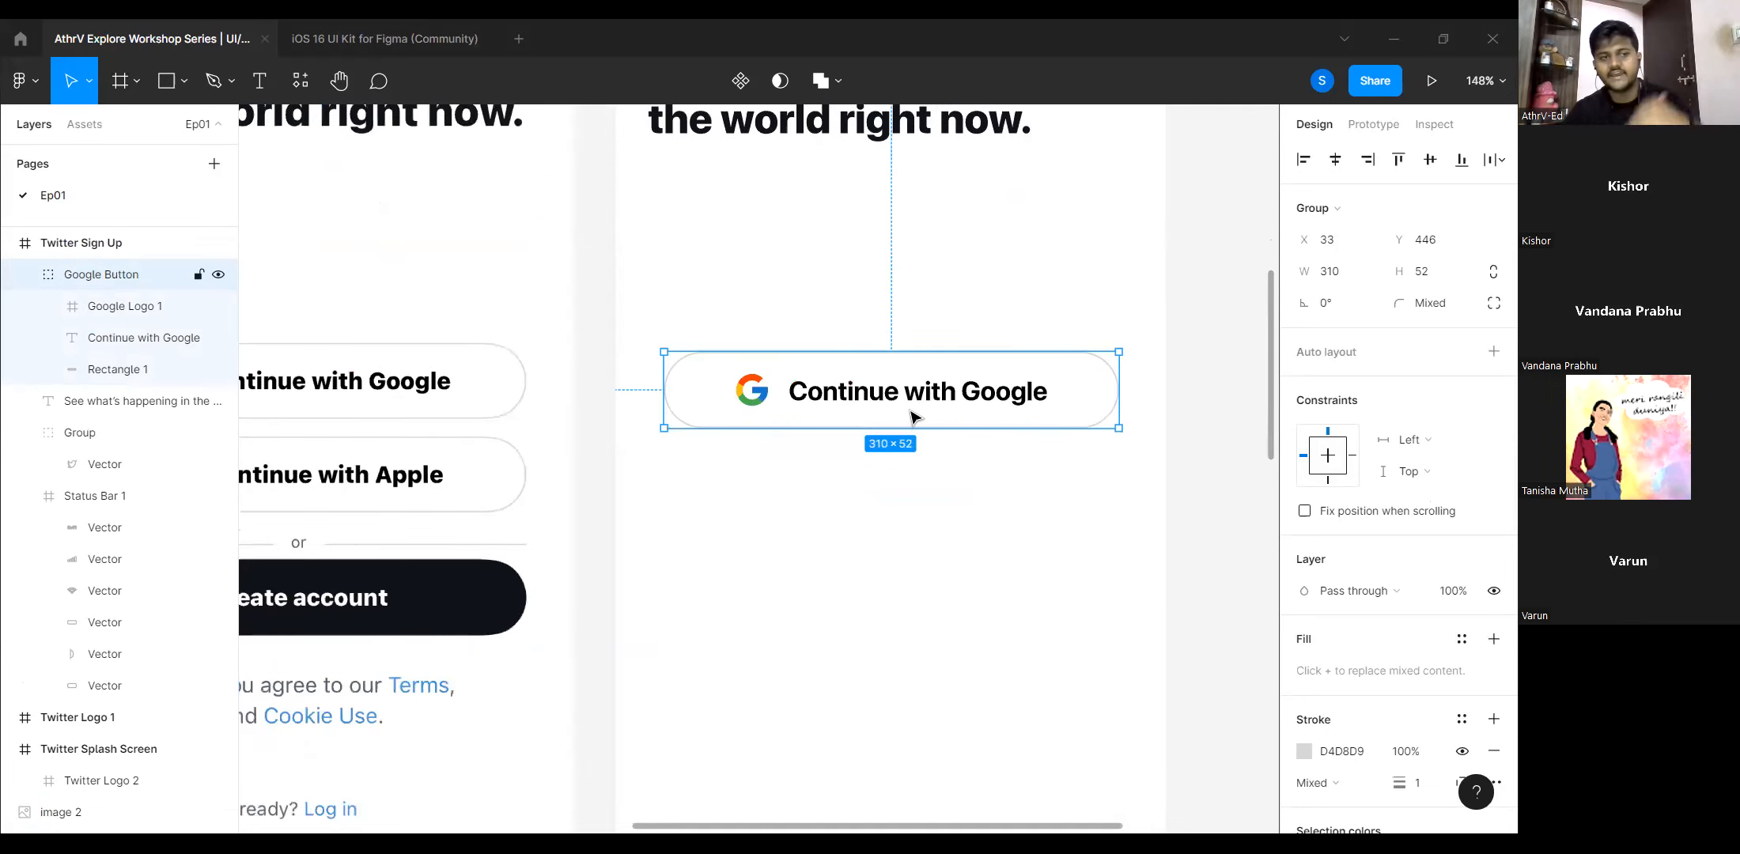
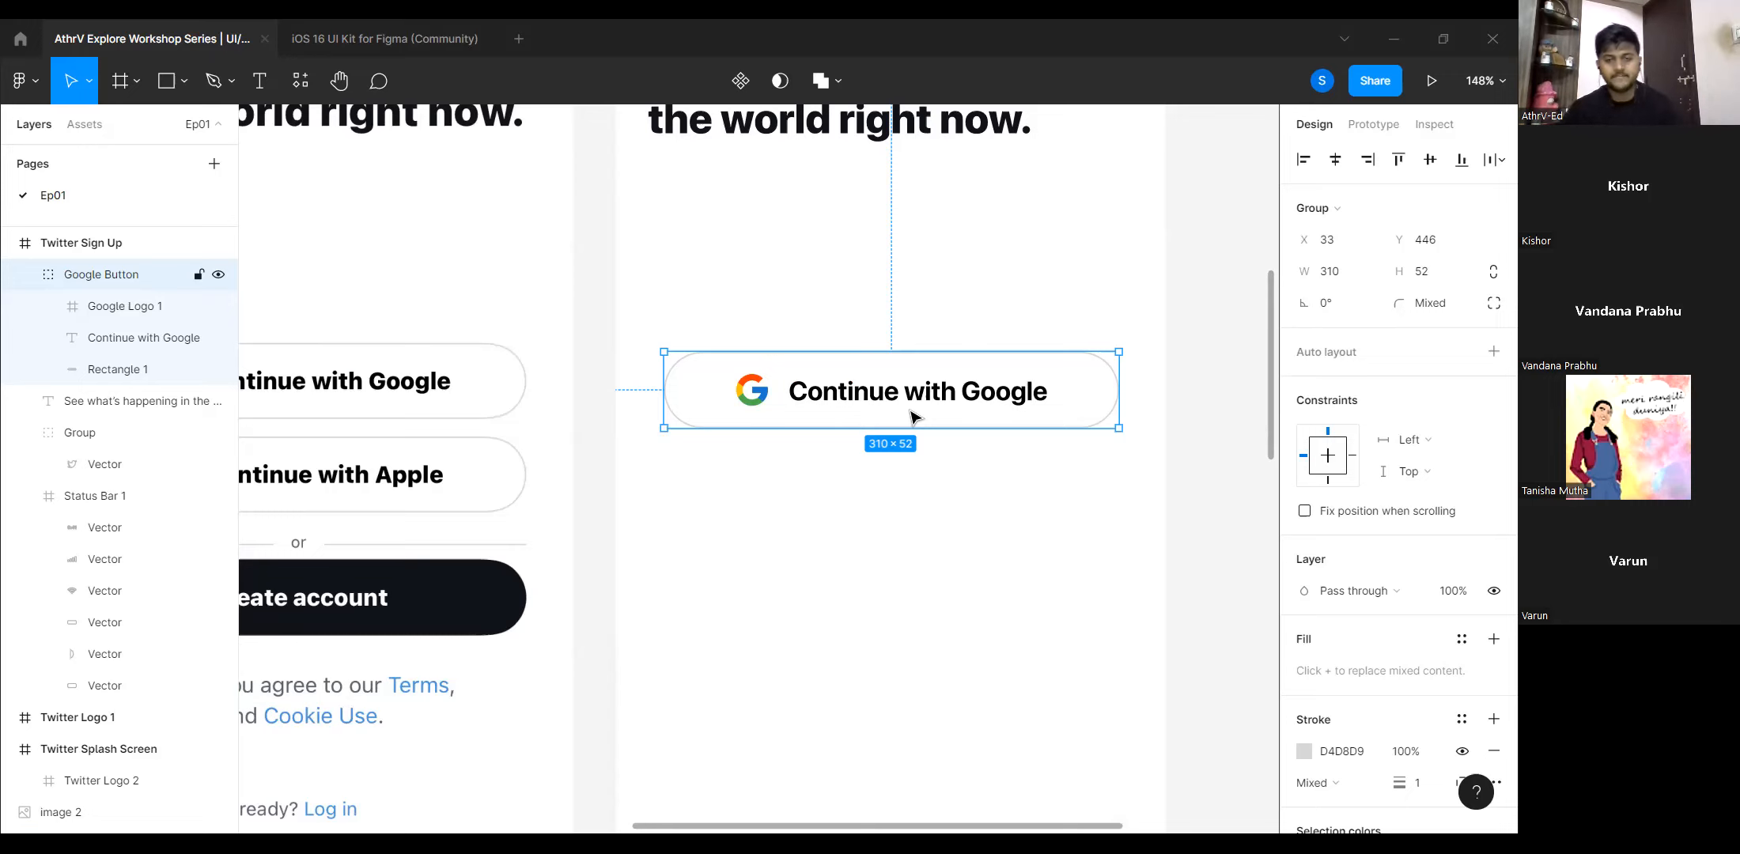
pyautogui.moveTo(918, 417); pyautogui.dragTo(958, 531)
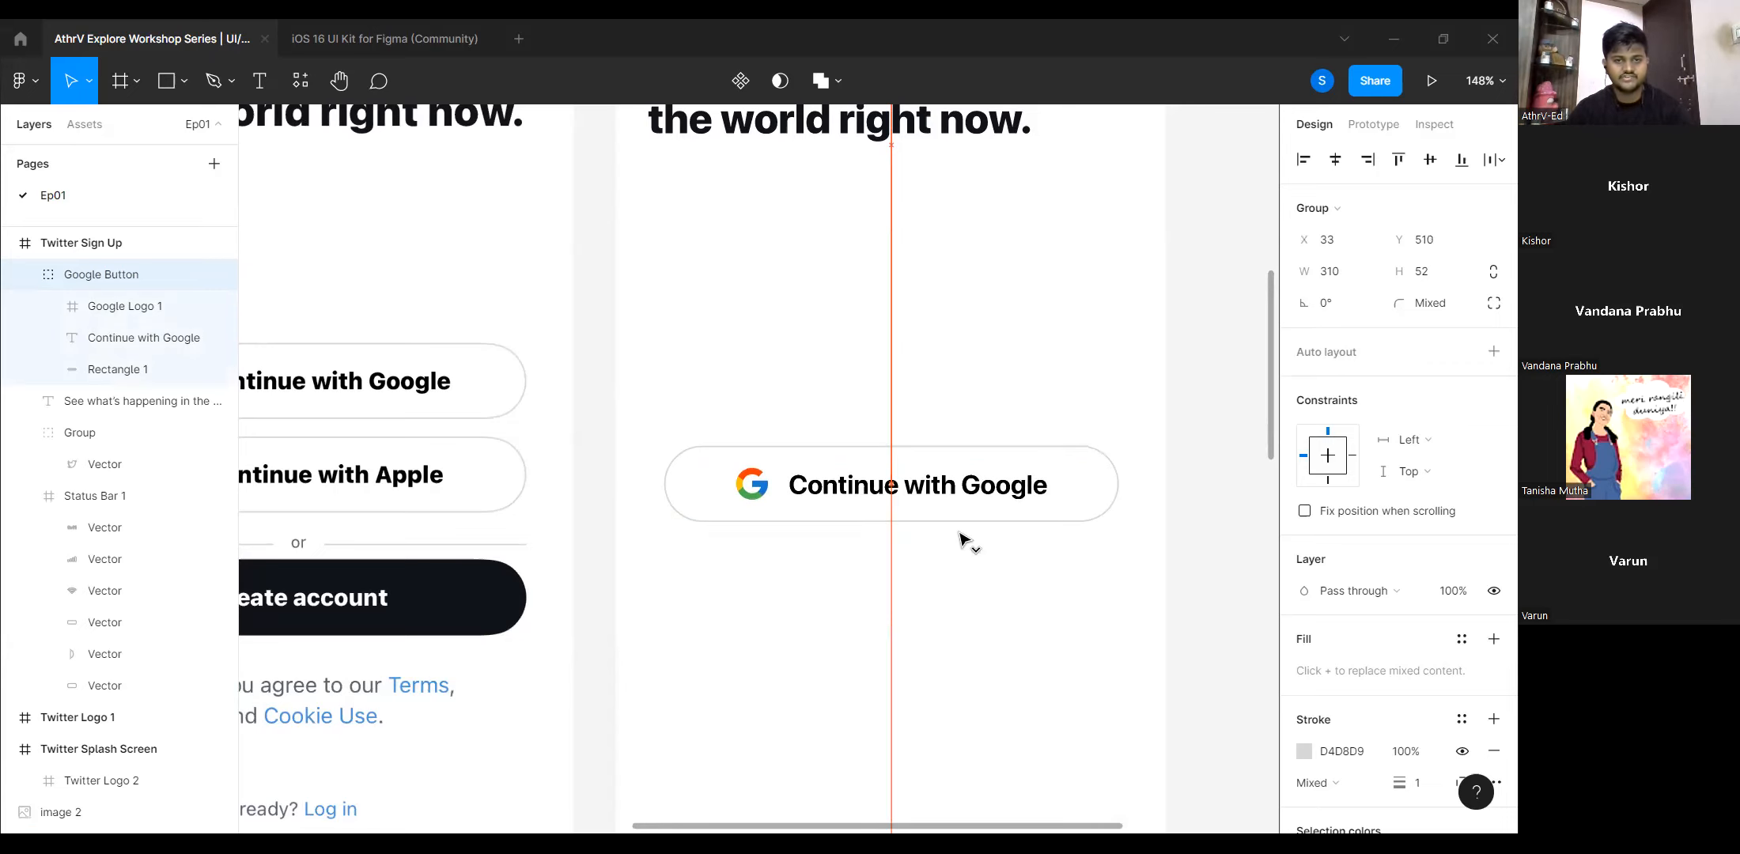
pyautogui.hotkey('ctrl', 'z')
pyautogui.click(932, 405)
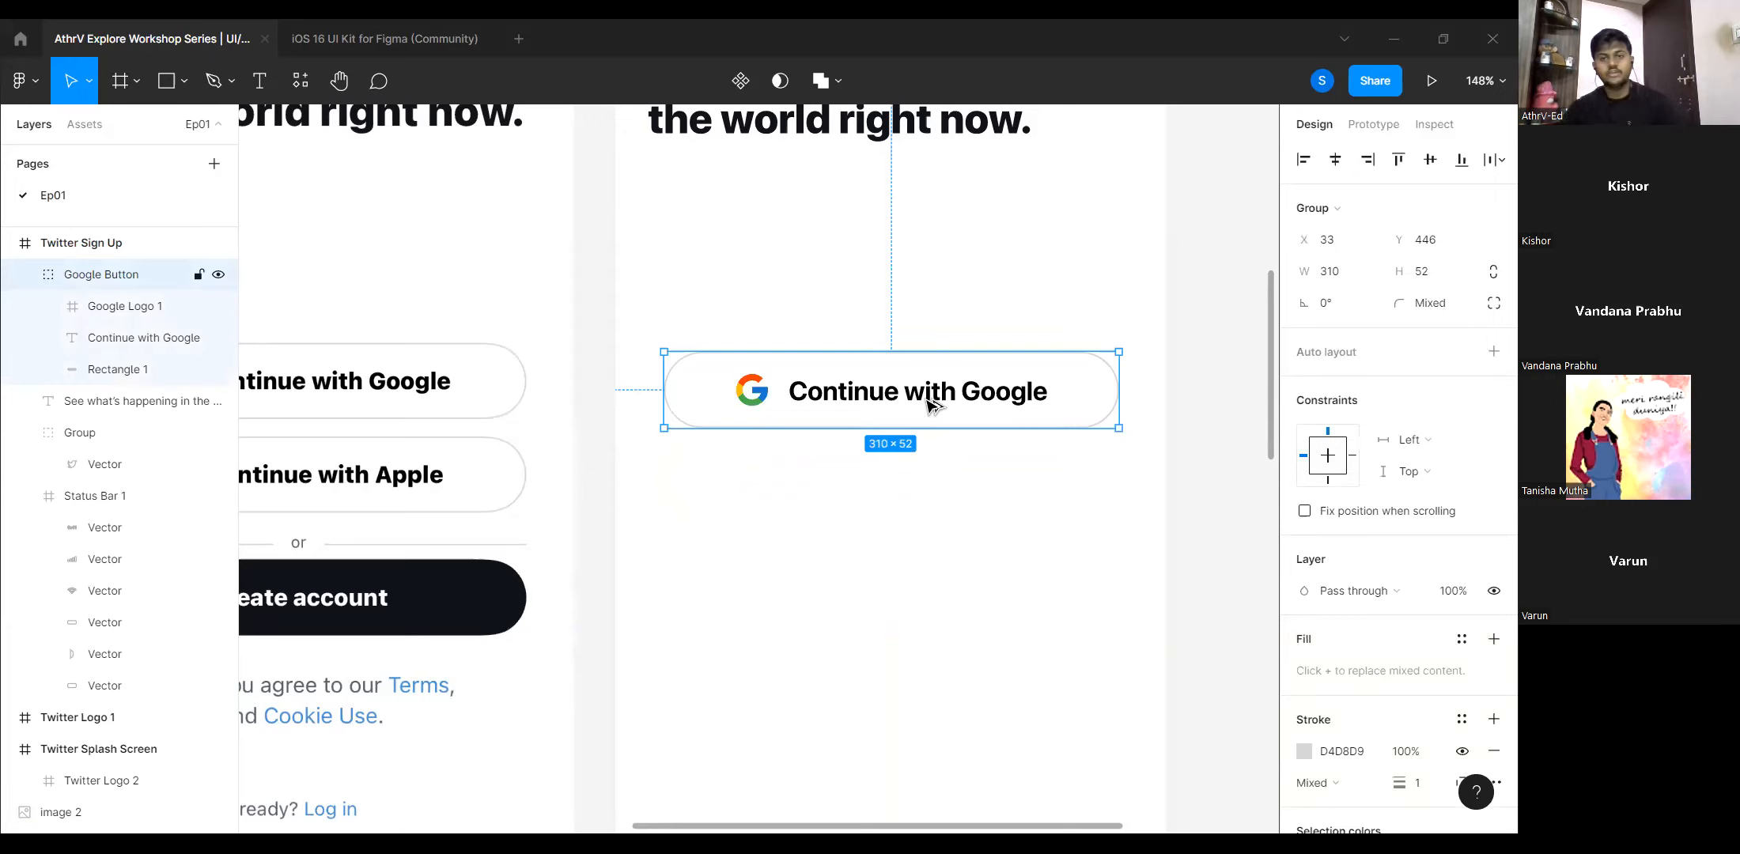
# Duplicate the Google Button group directly below the original at Y 510, and change the copy's text to "Continue with Apple".
pyautogui.moveTo(917, 423); pyautogui.dragTo(930, 495)
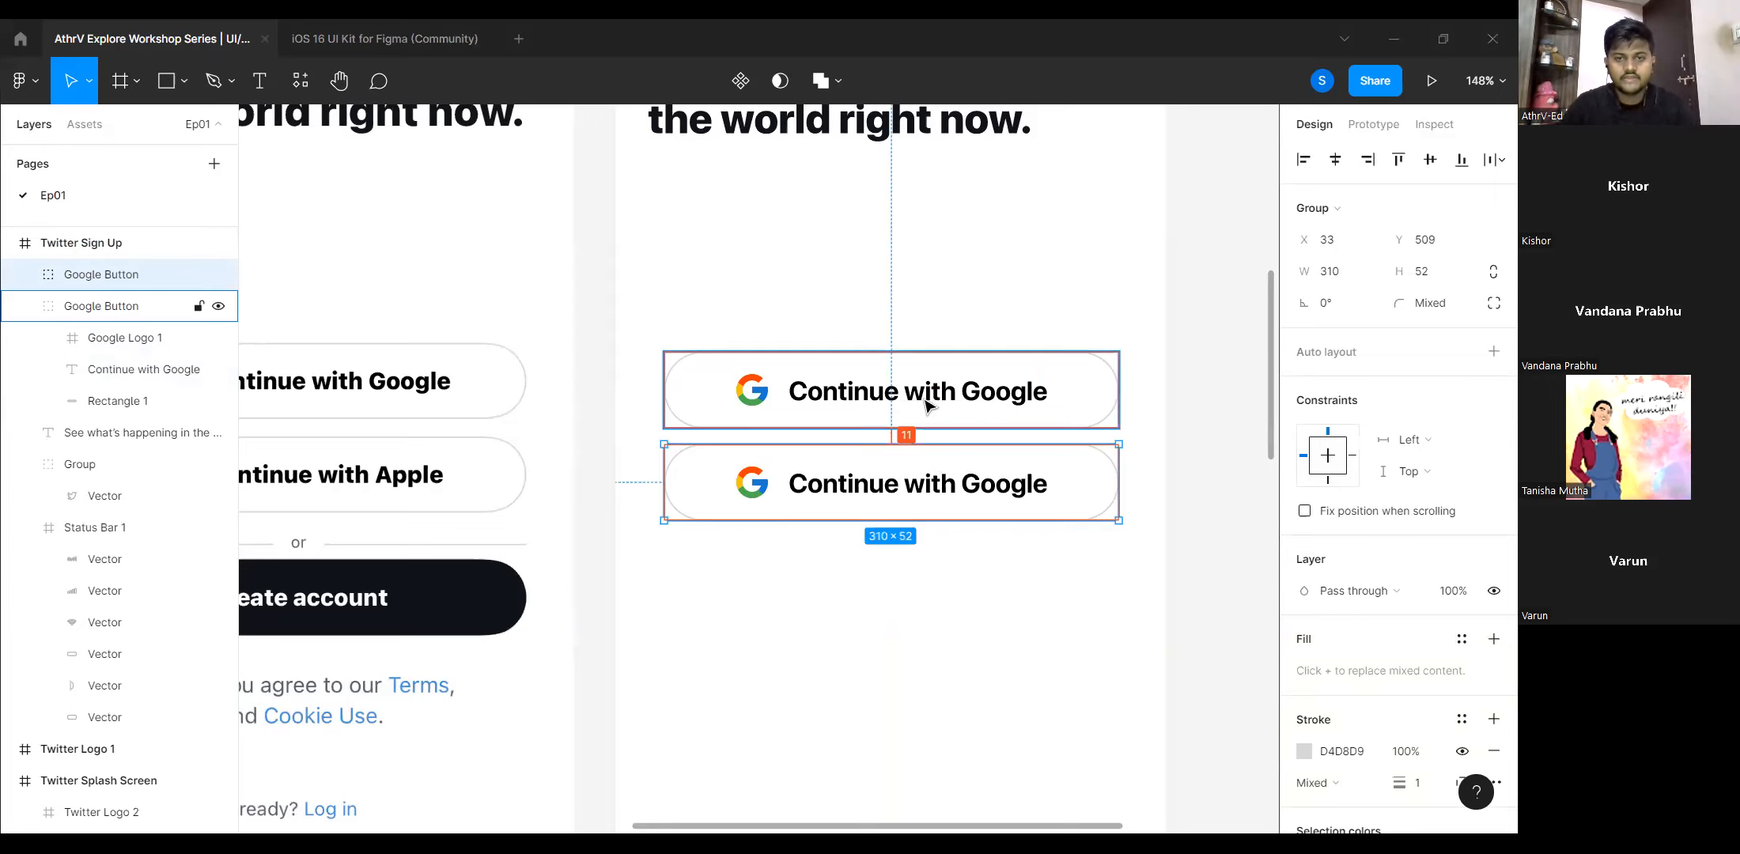
pyautogui.press('Down')
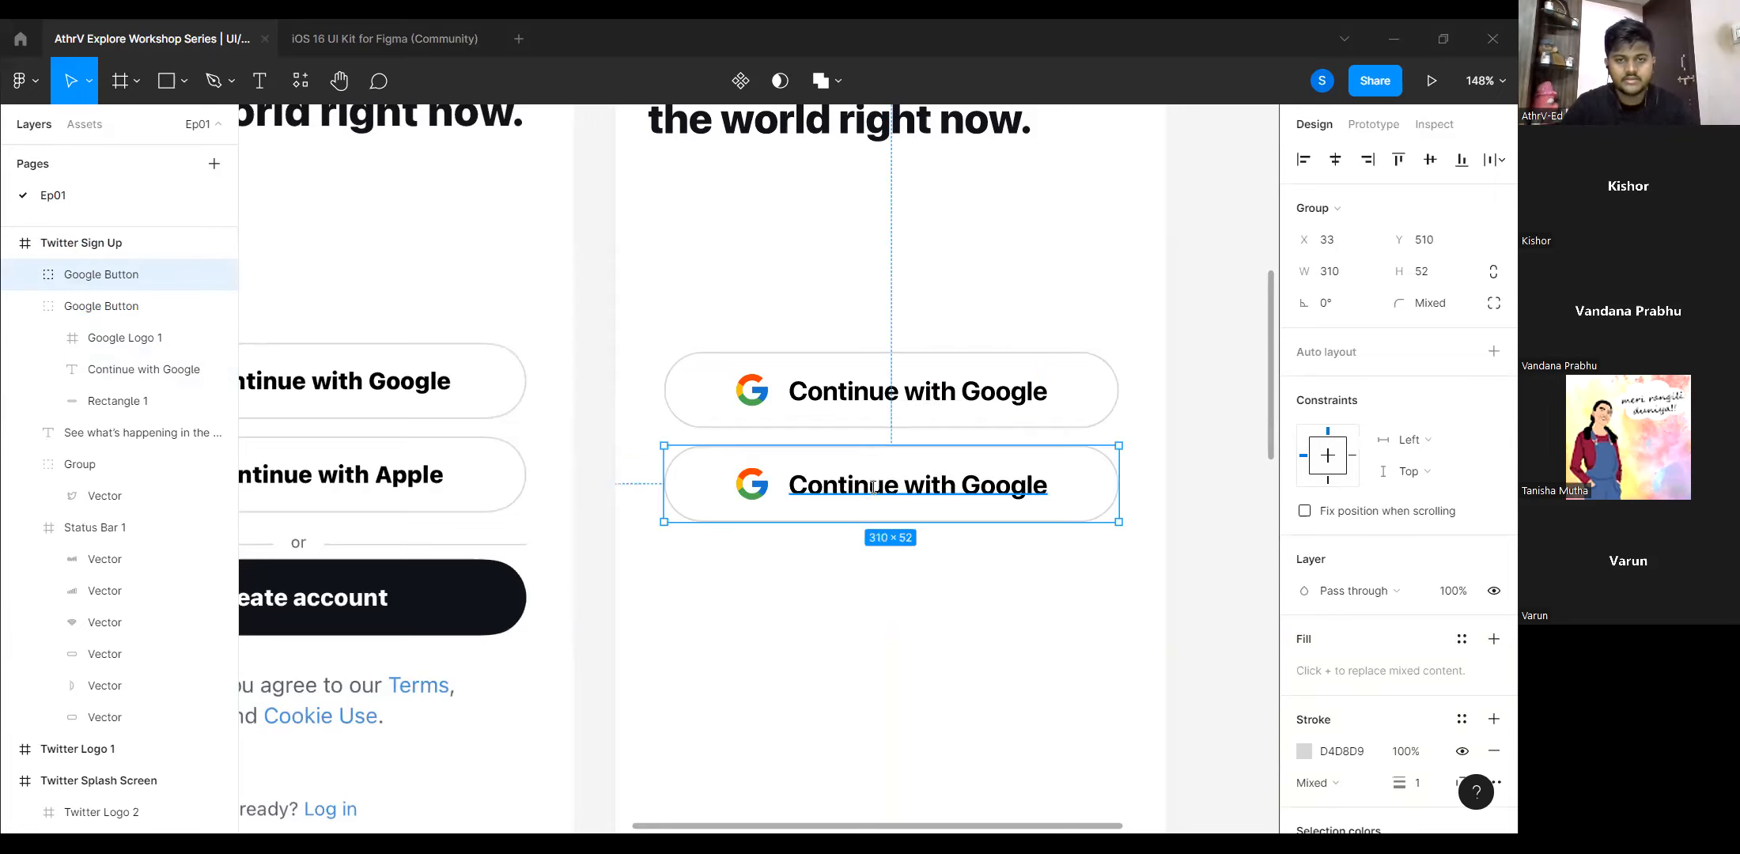
pyautogui.doubleClick(870, 487)
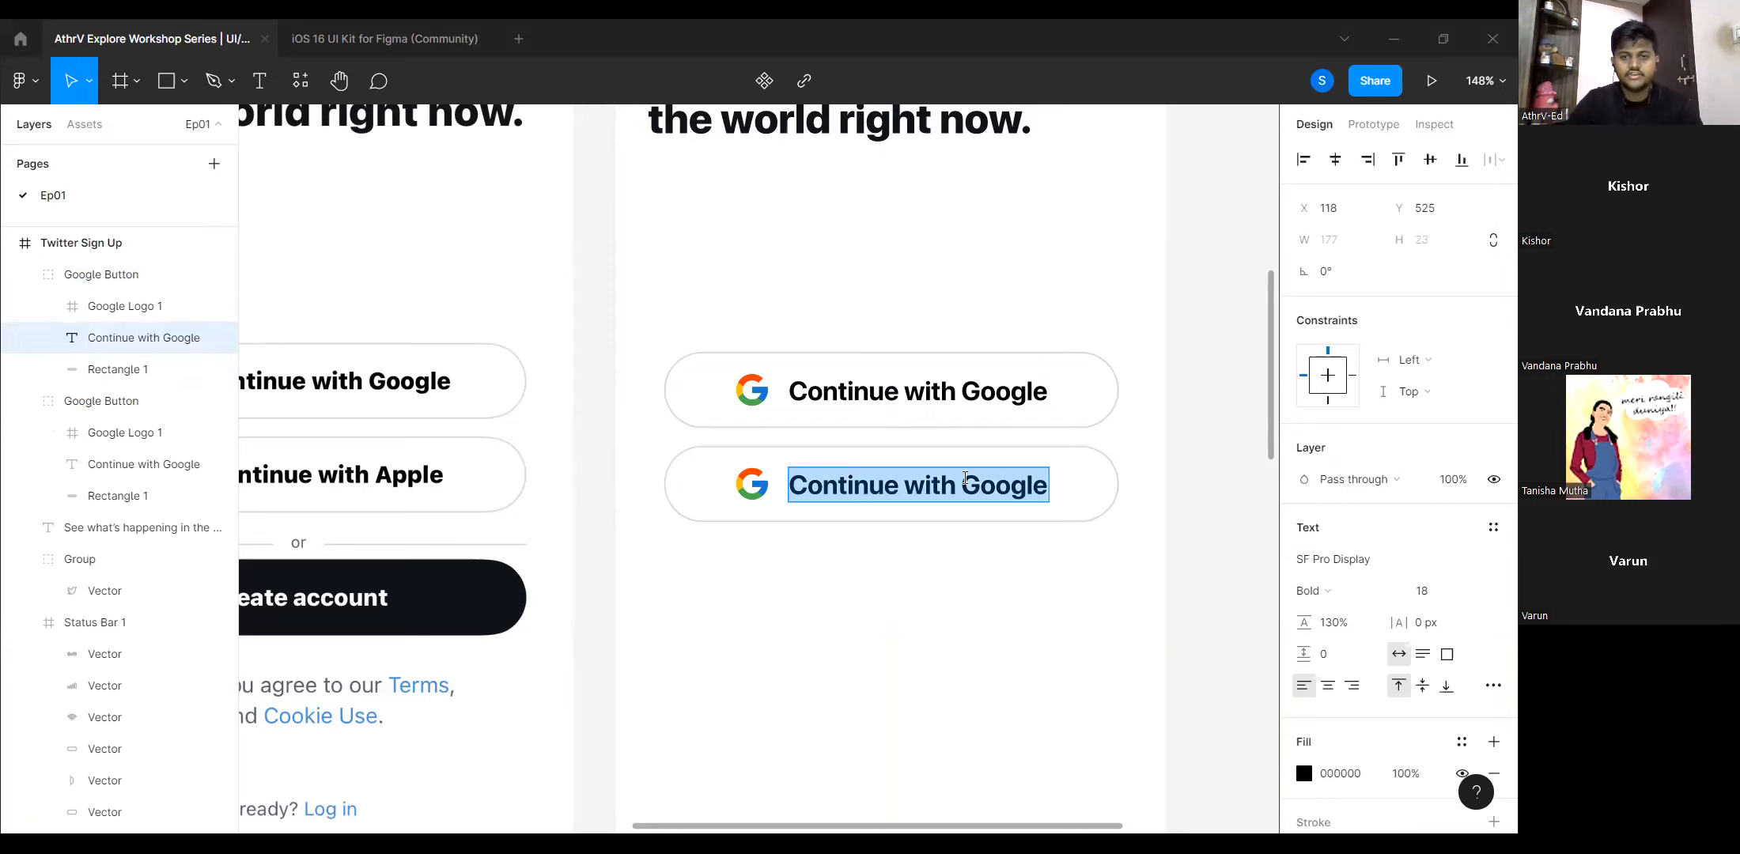
pyautogui.doubleClick(1003, 485)
pyautogui.write('Apple')
pyautogui.press('Escape')
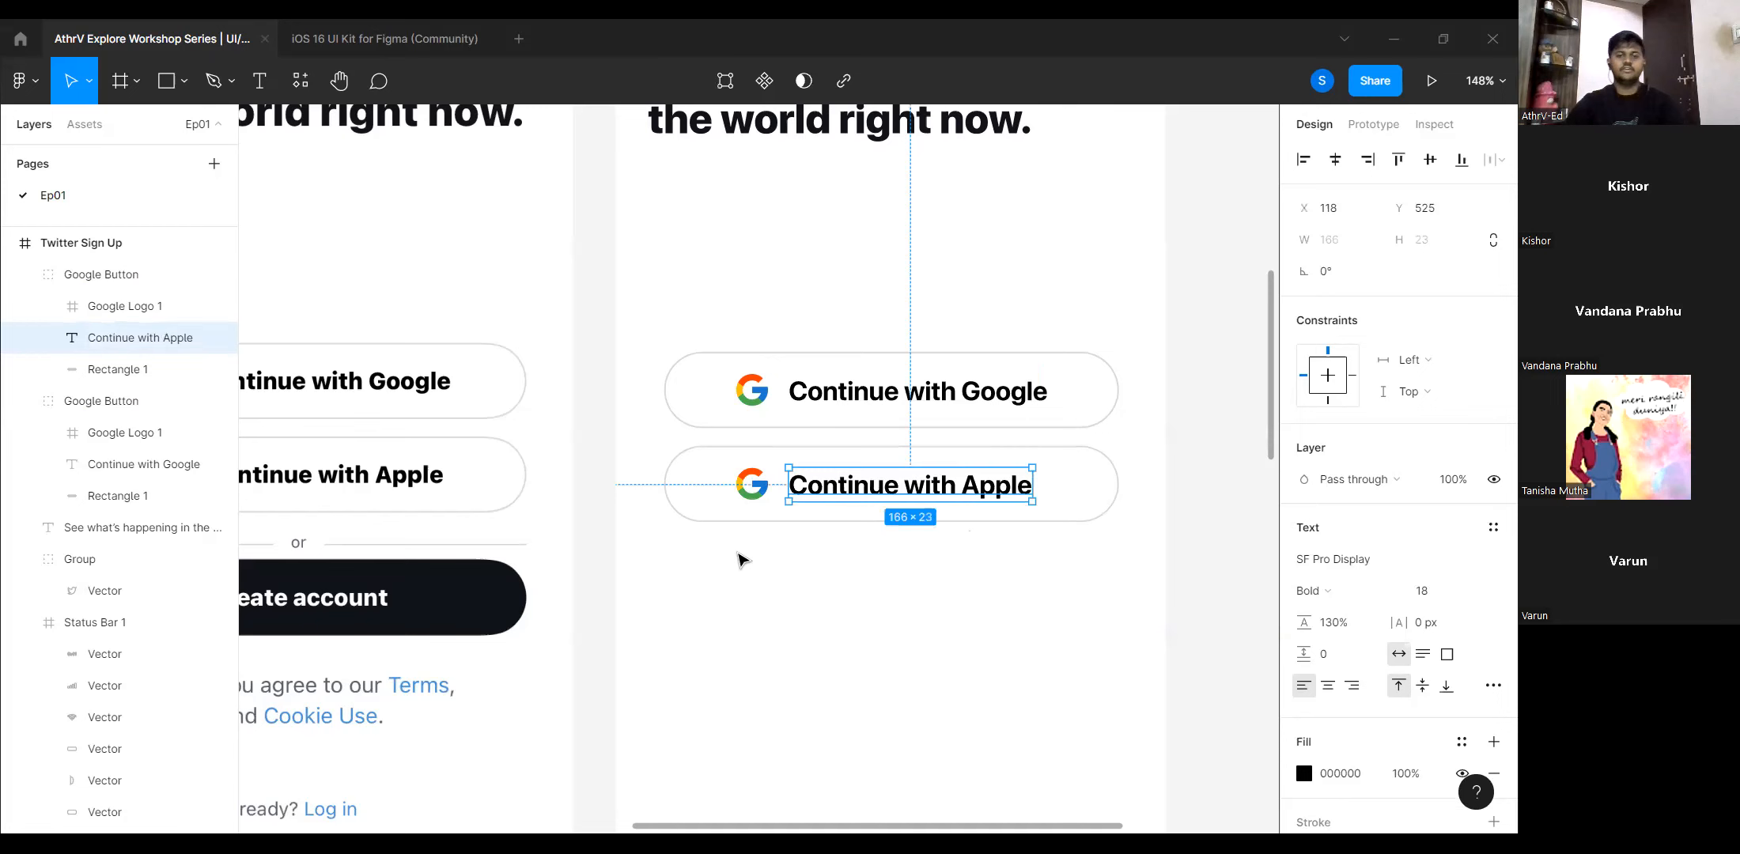
# Delete the Google logo from the "Continue with Apple" button.
pyautogui.hscroll(-3, 870, 553)
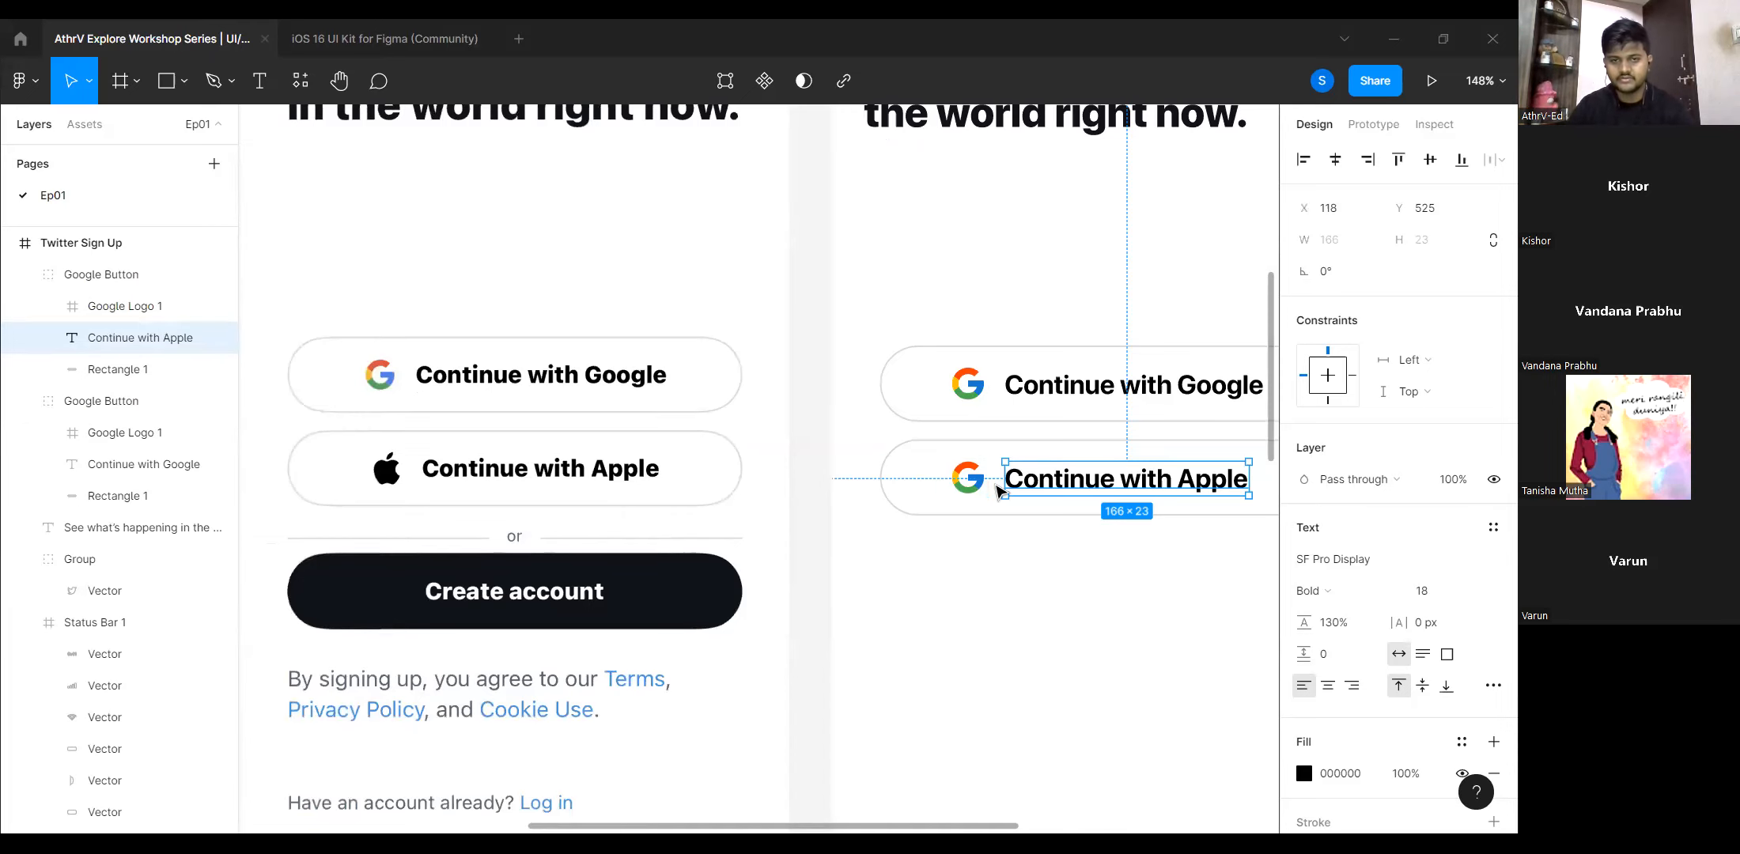
pyautogui.scroll(2, 992, 494)
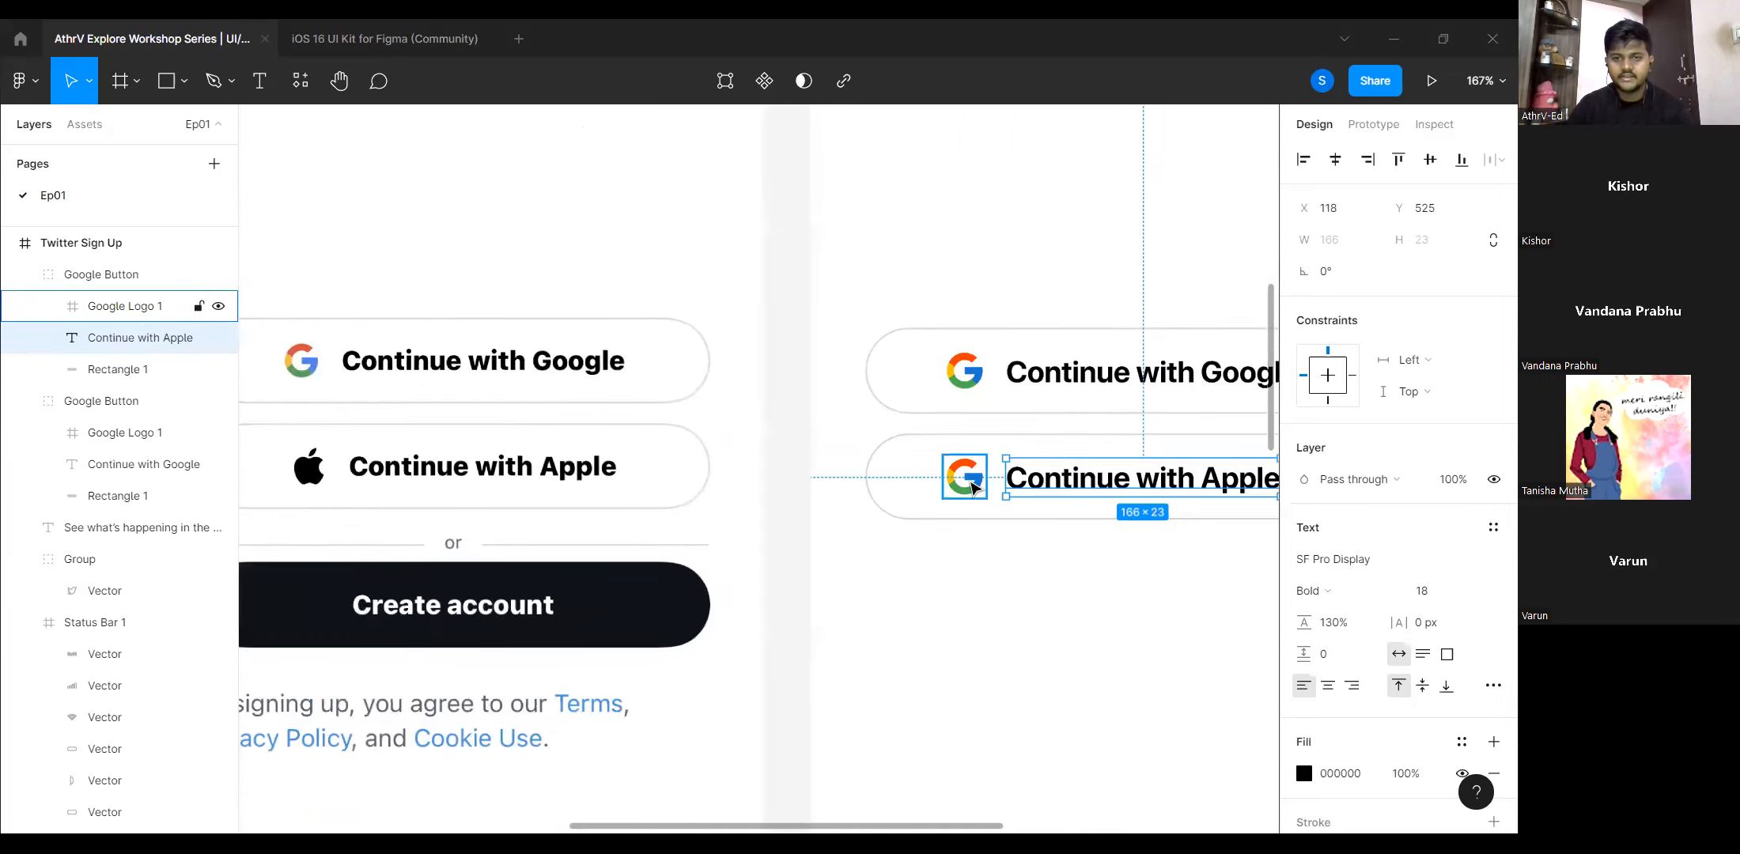
pyautogui.click(975, 488)
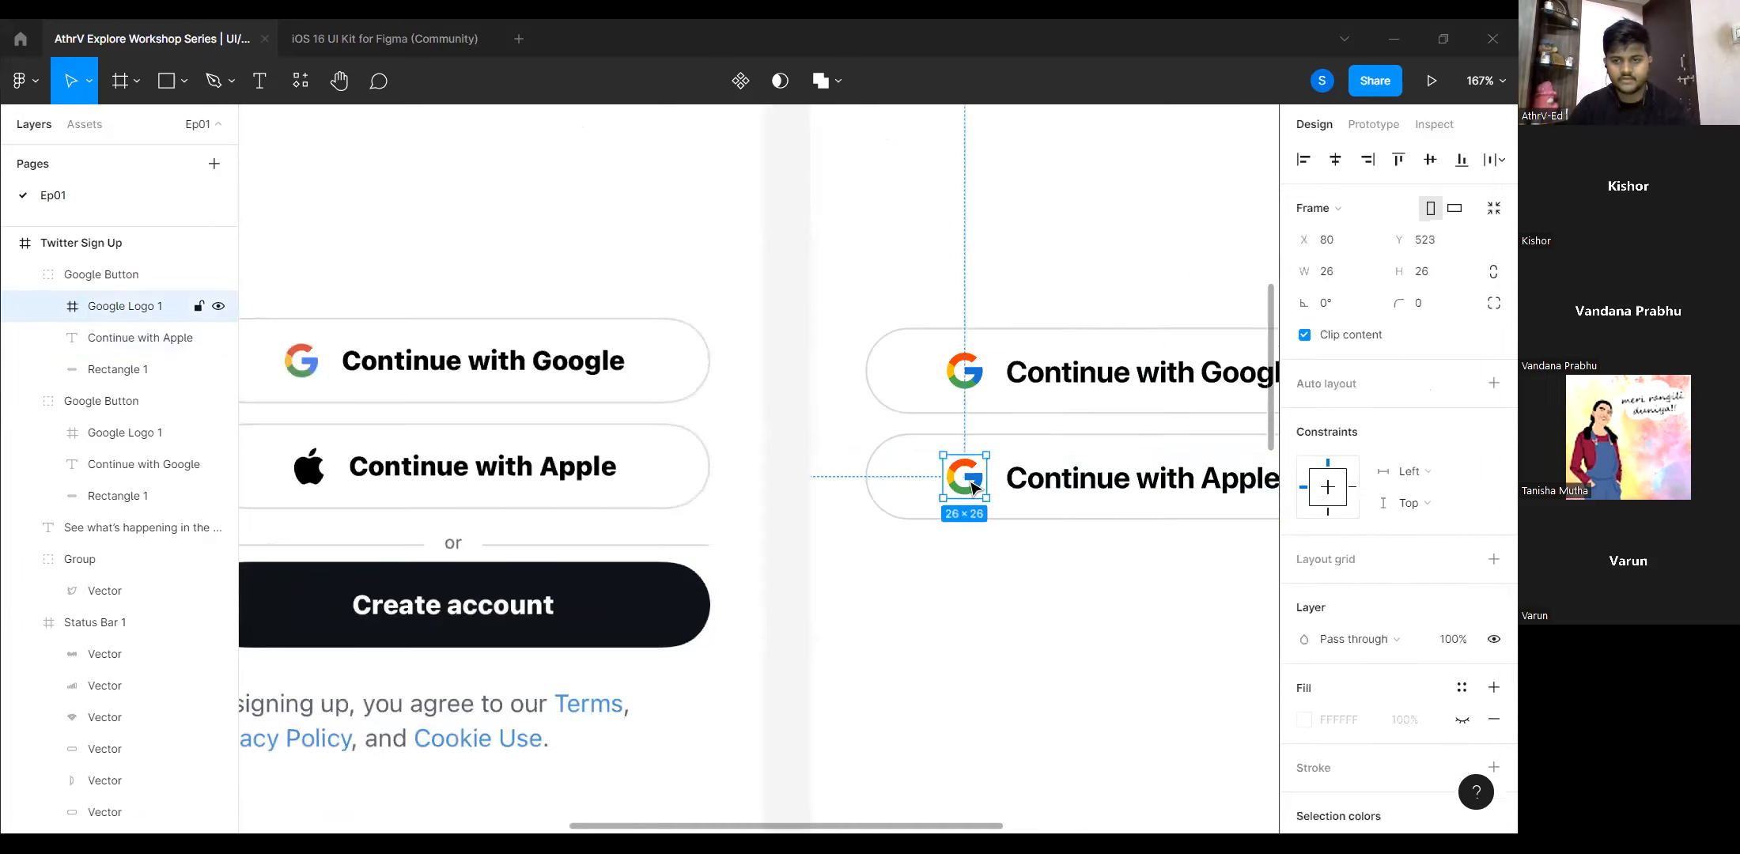
pyautogui.press('Delete')
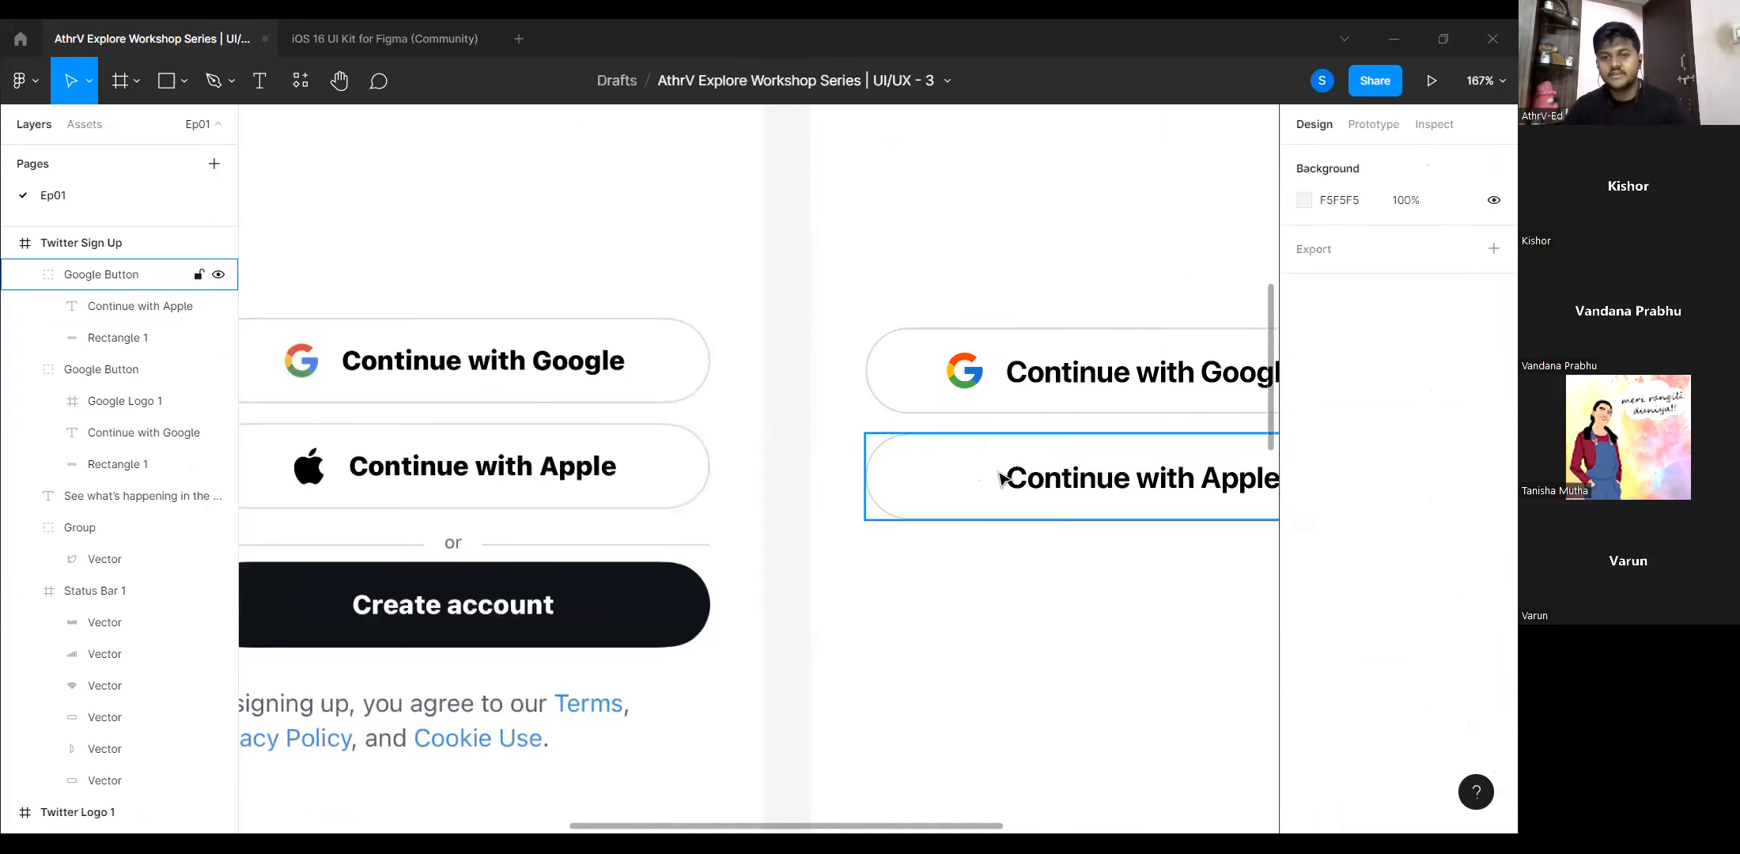
# Place the Apple logo image inside the "Continue with Apple" button group, in front of its text.
pyautogui.click(964, 475)
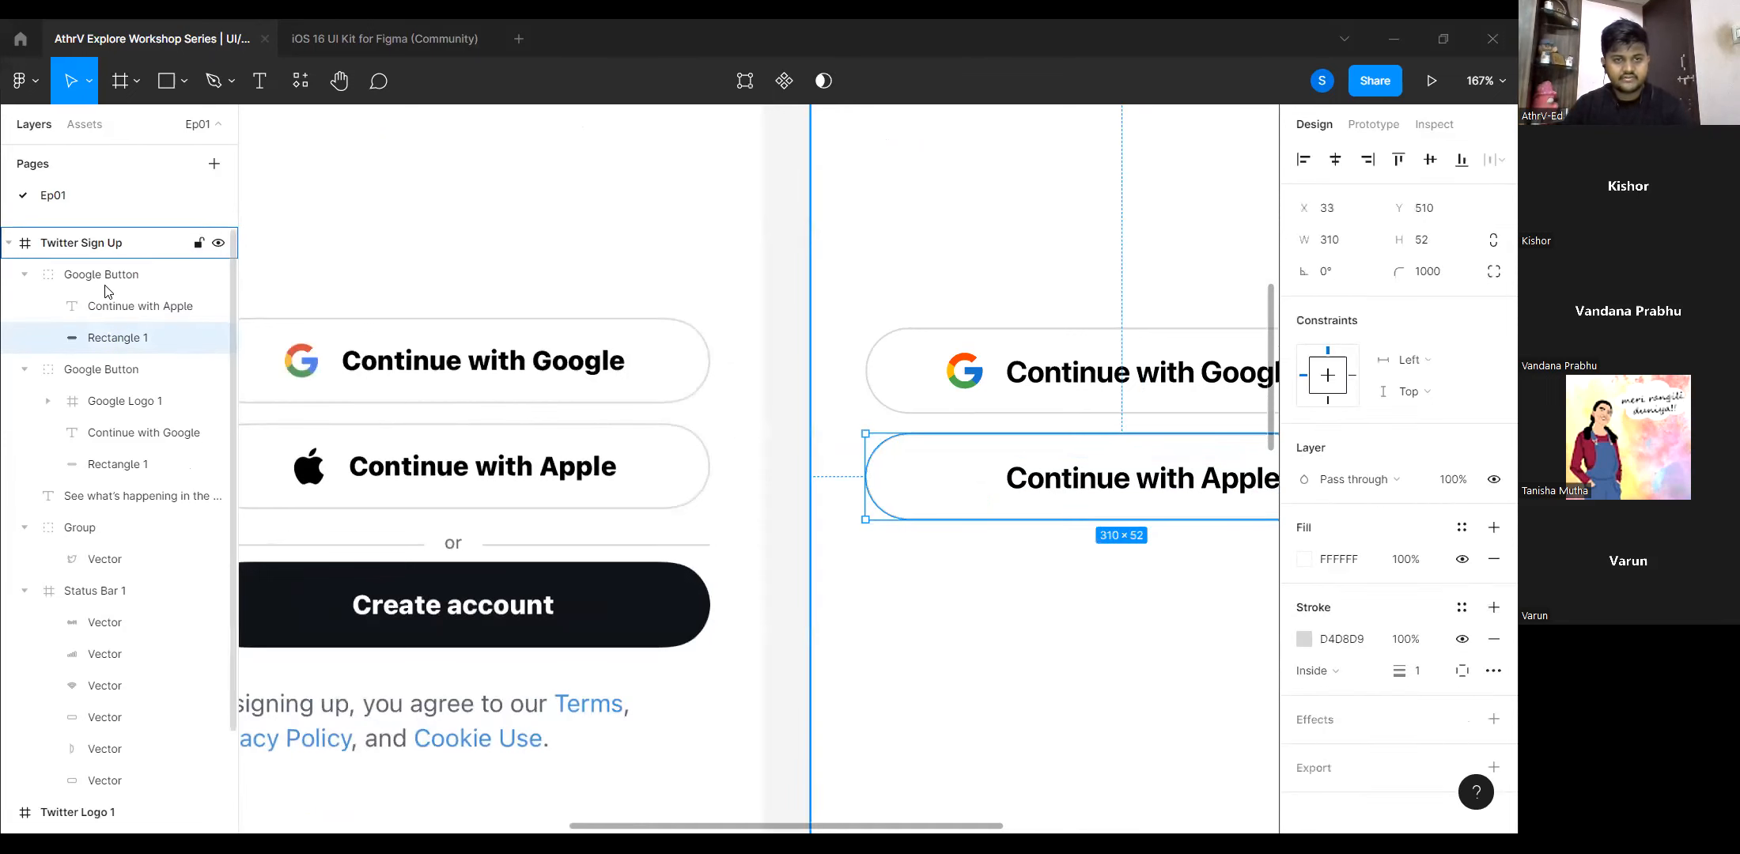
pyautogui.click(106, 275)
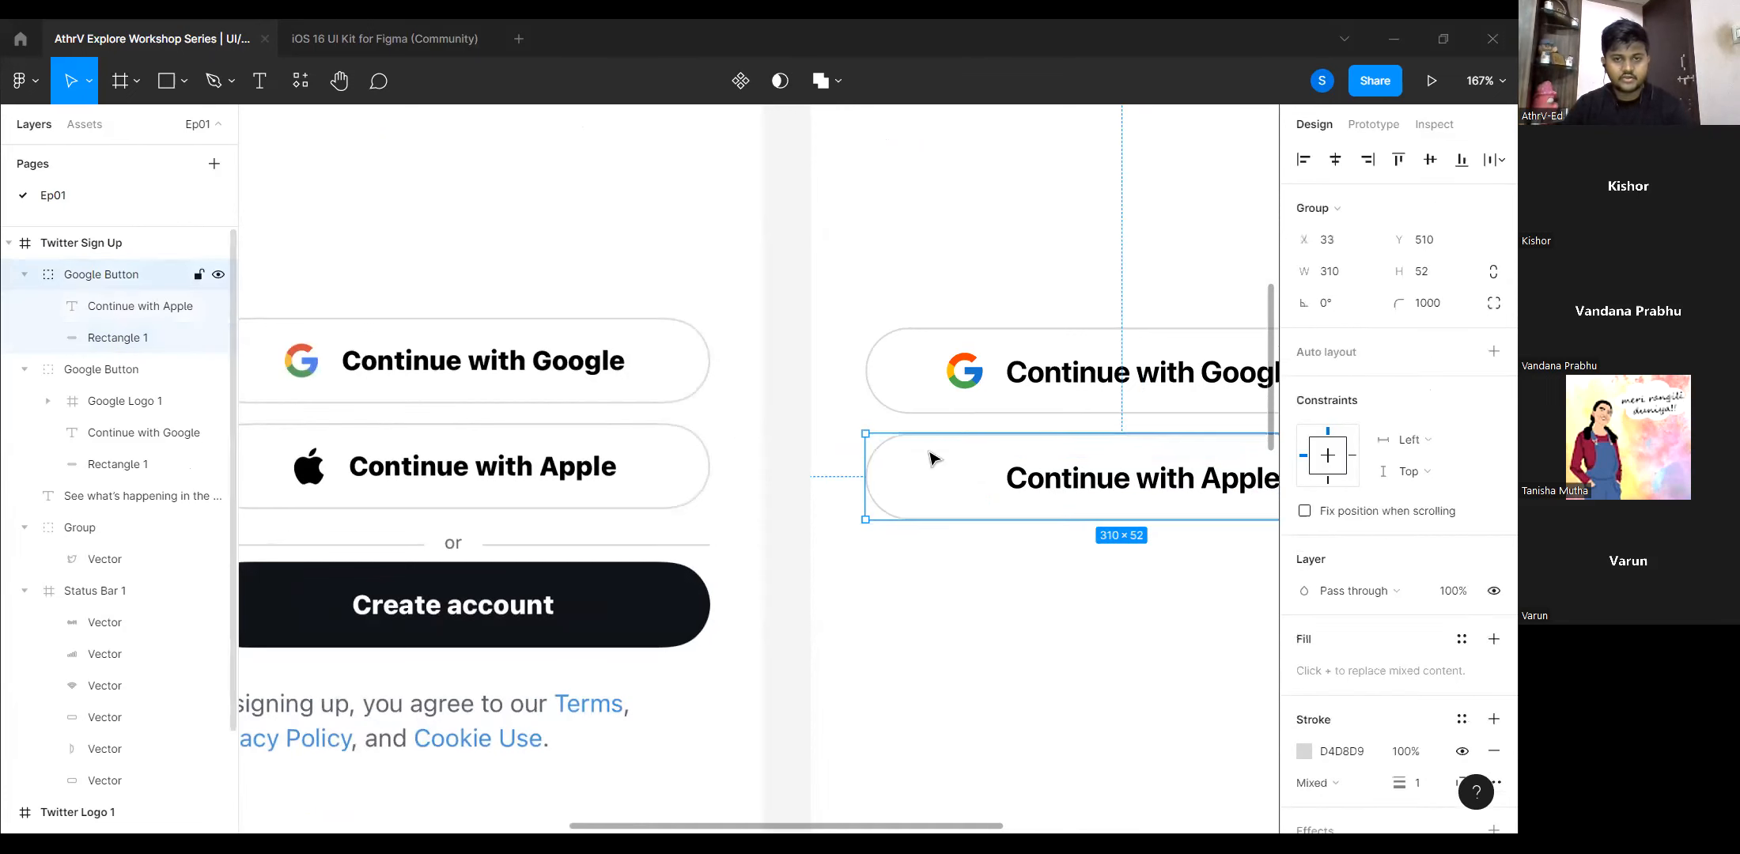
pyautogui.click(23, 81)
pyautogui.moveTo(72, 172)
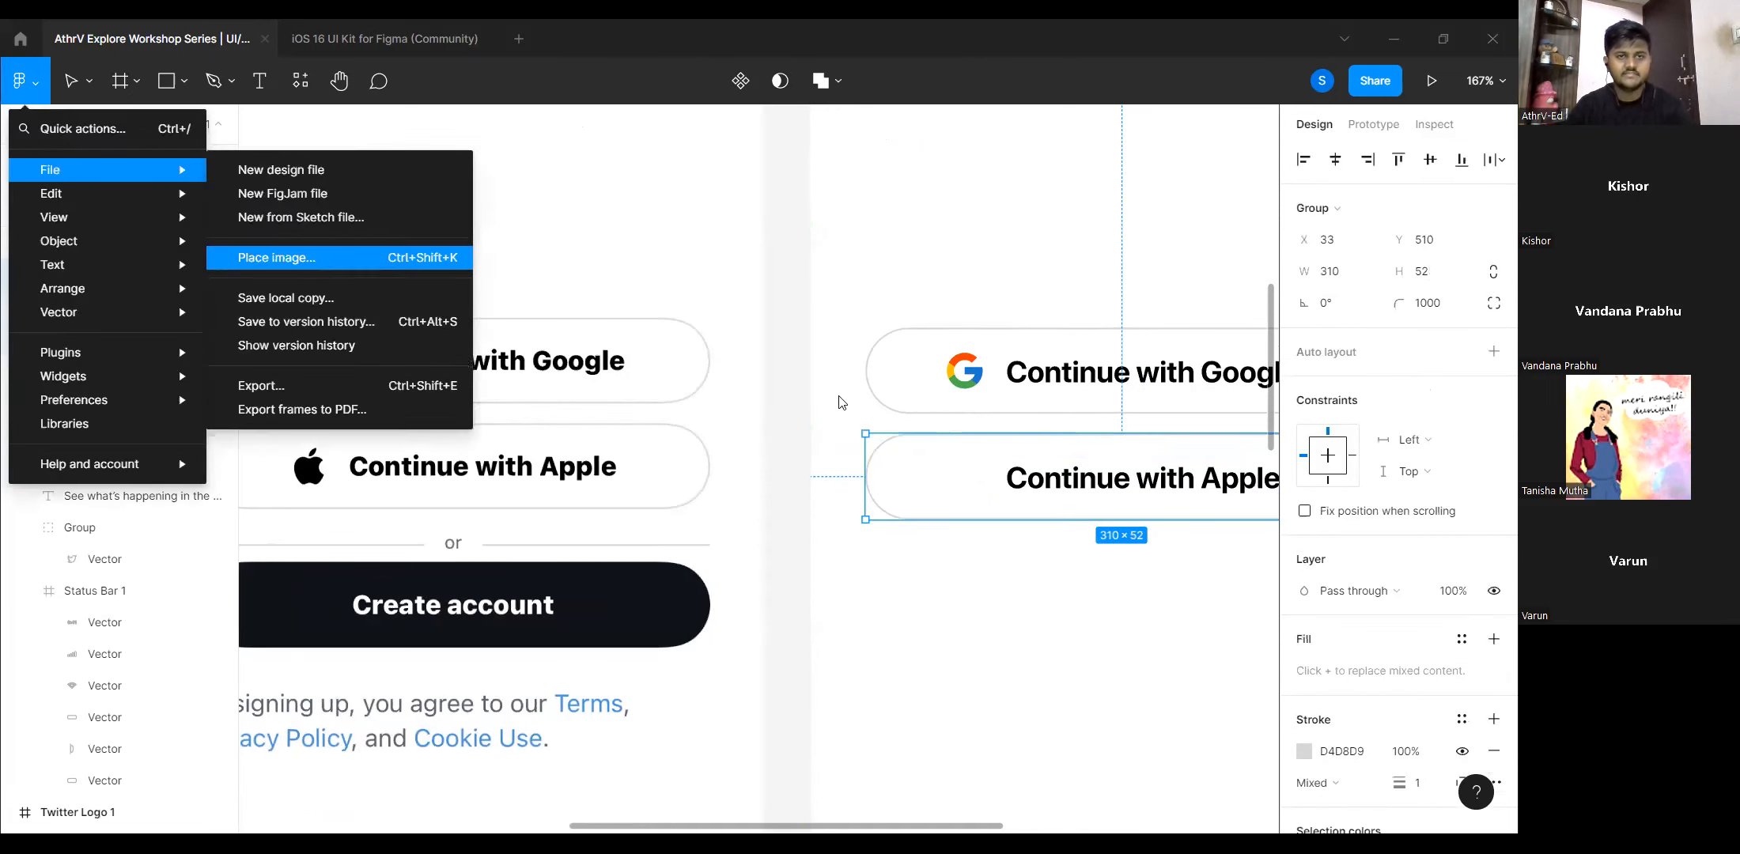
pyautogui.click(277, 265)
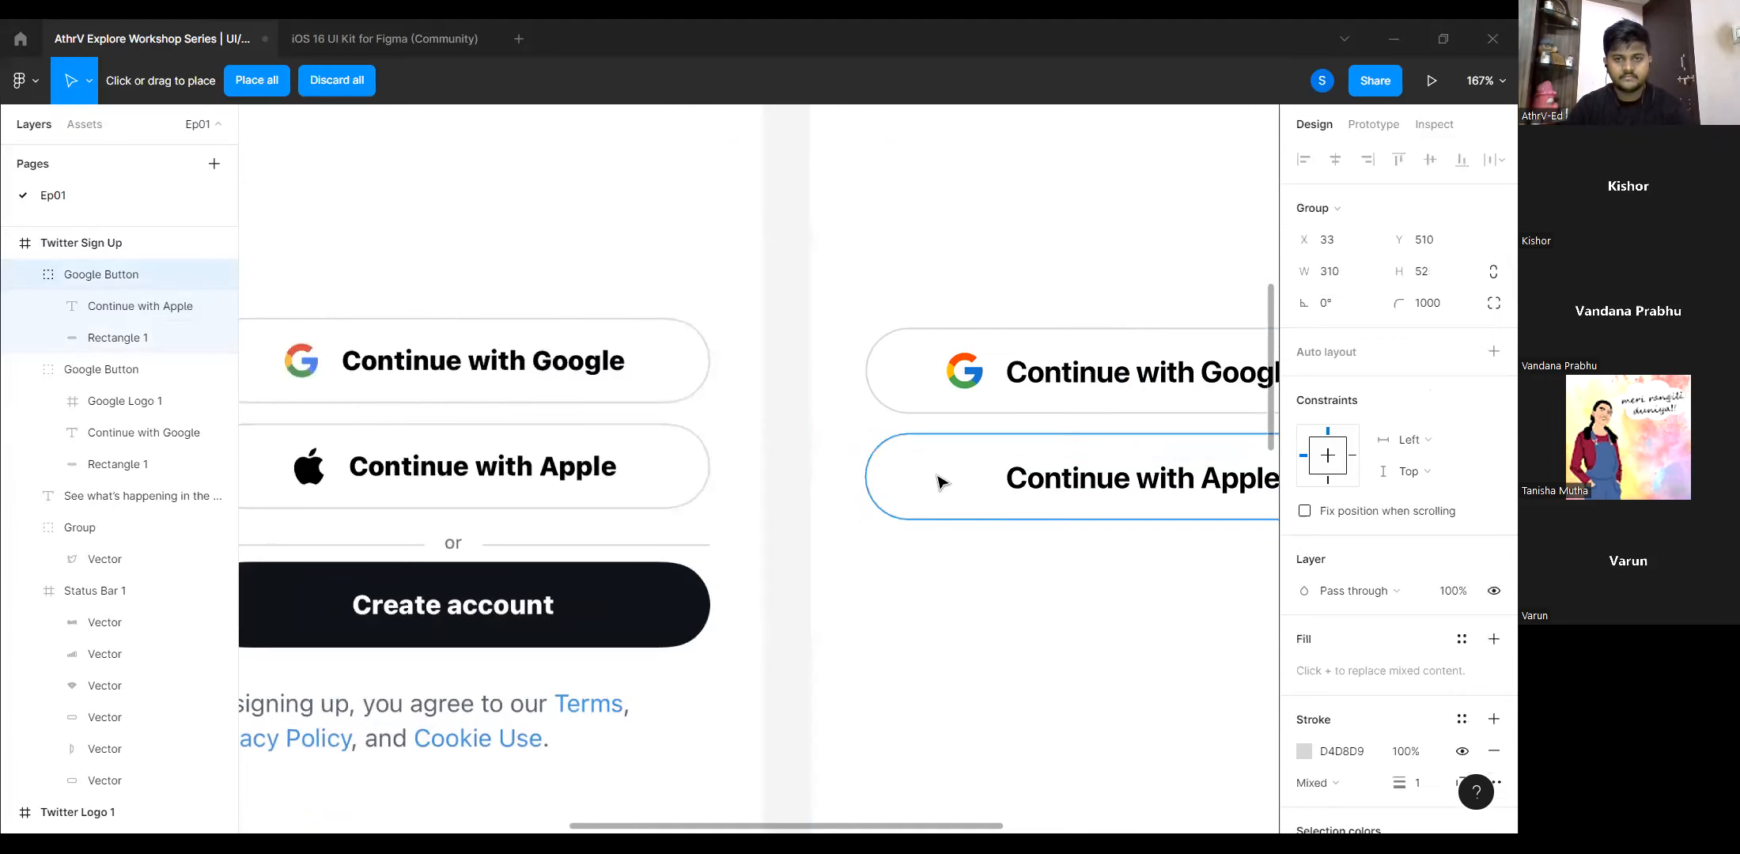
pyautogui.click(936, 473)
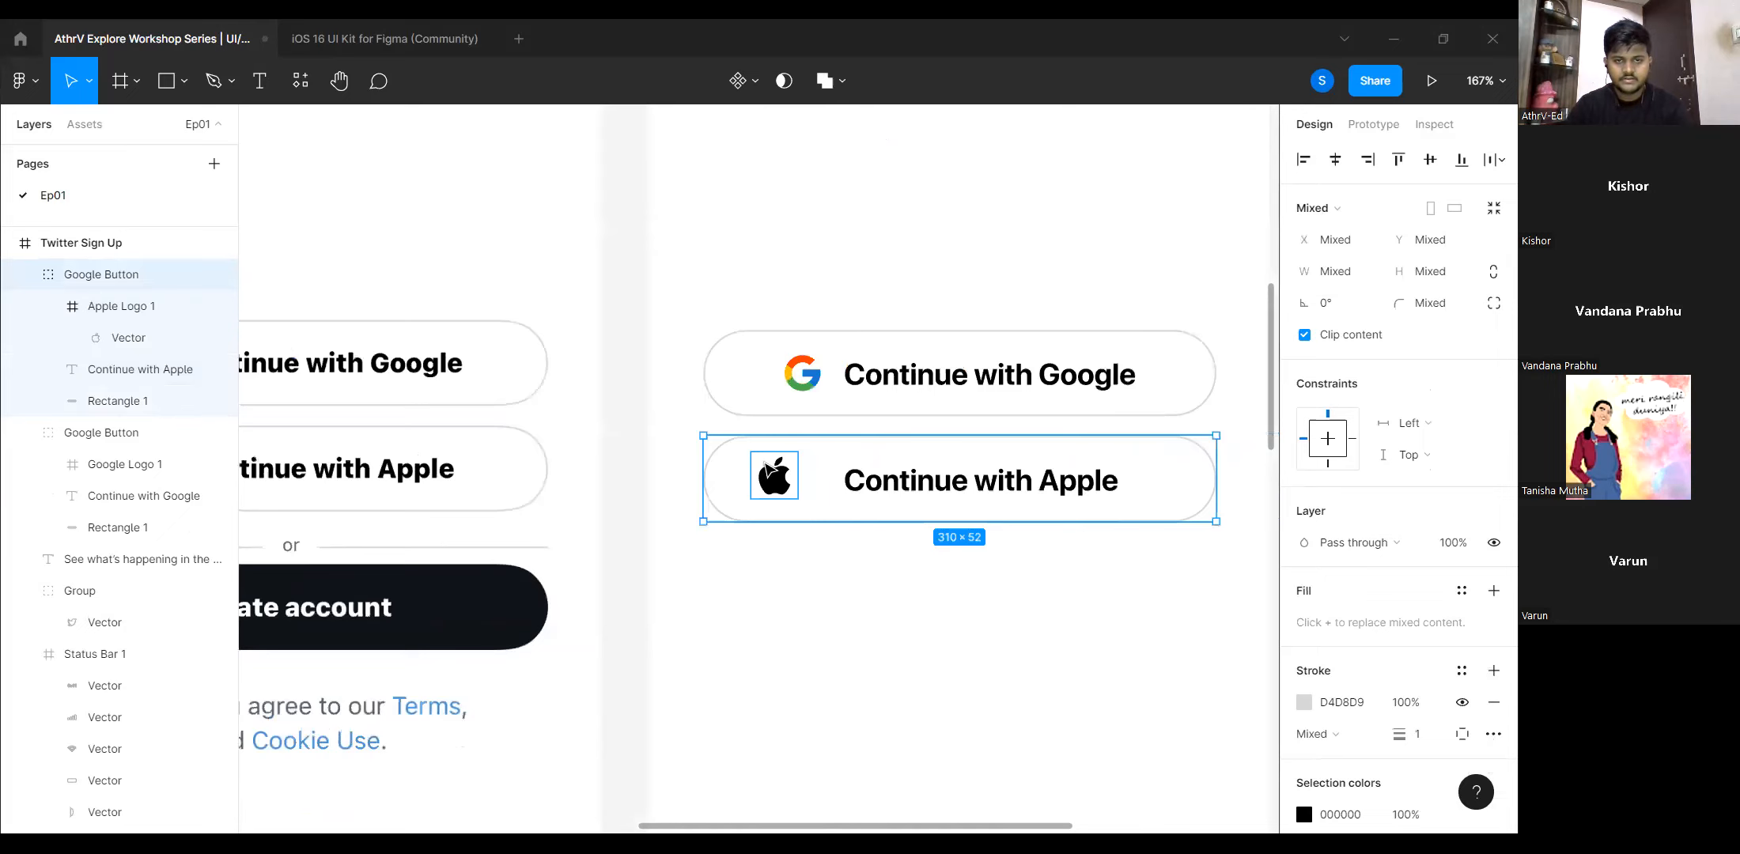
# Move the Apple logo closer to the button text at X 79, Y 522, lined up under the Google logo.
pyautogui.scroll(2, 783, 474)
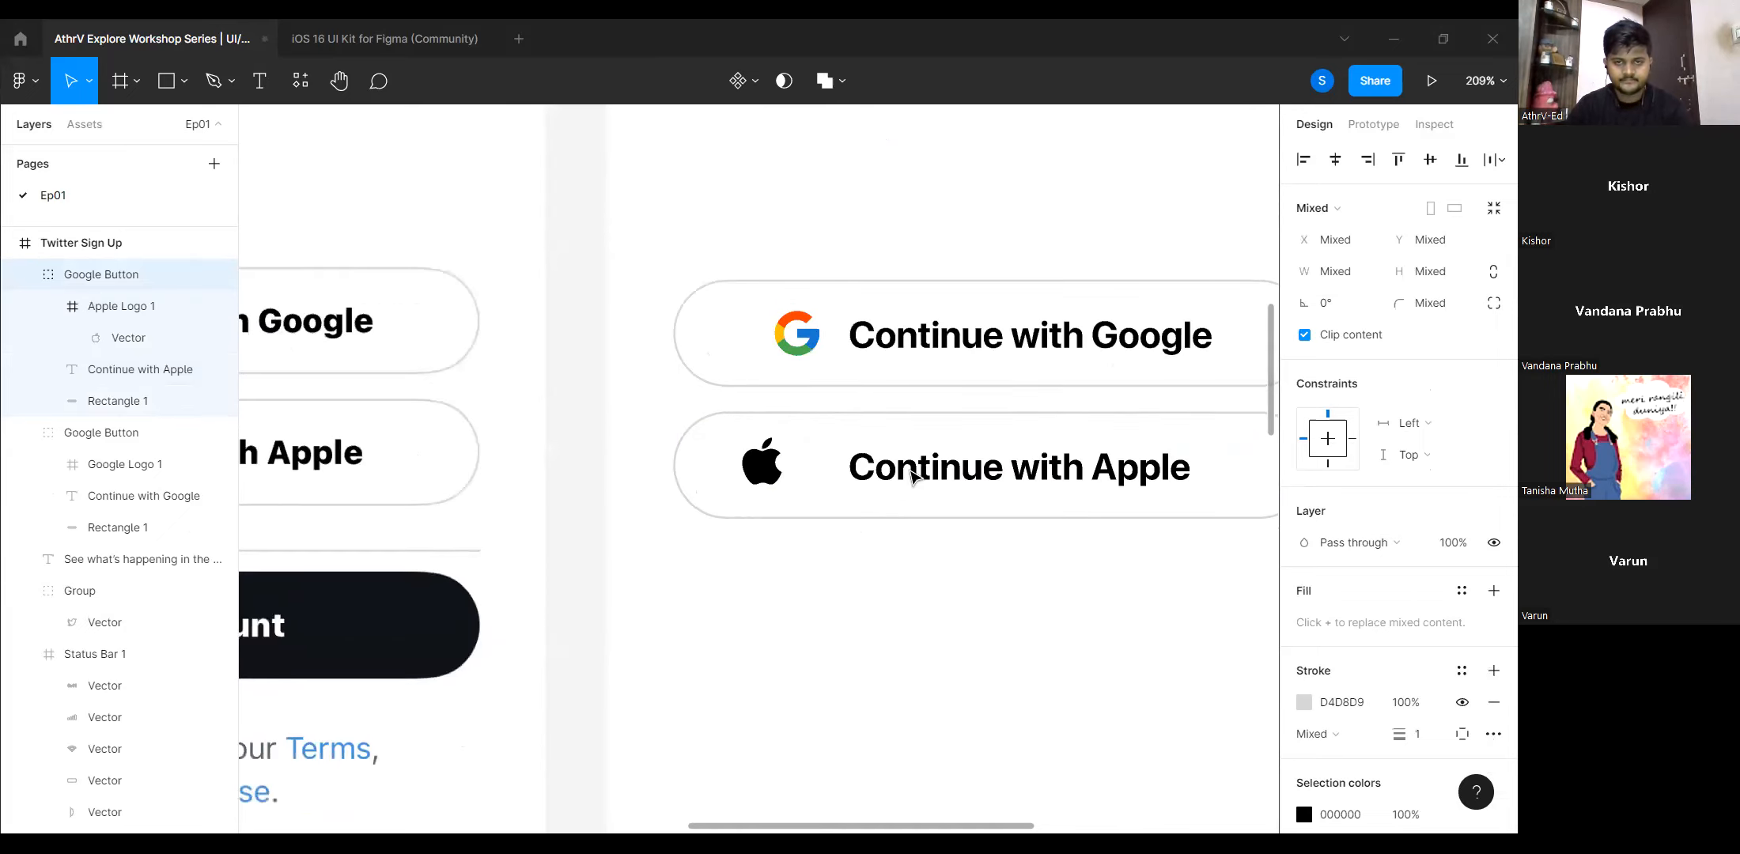
pyautogui.doubleClick(111, 311)
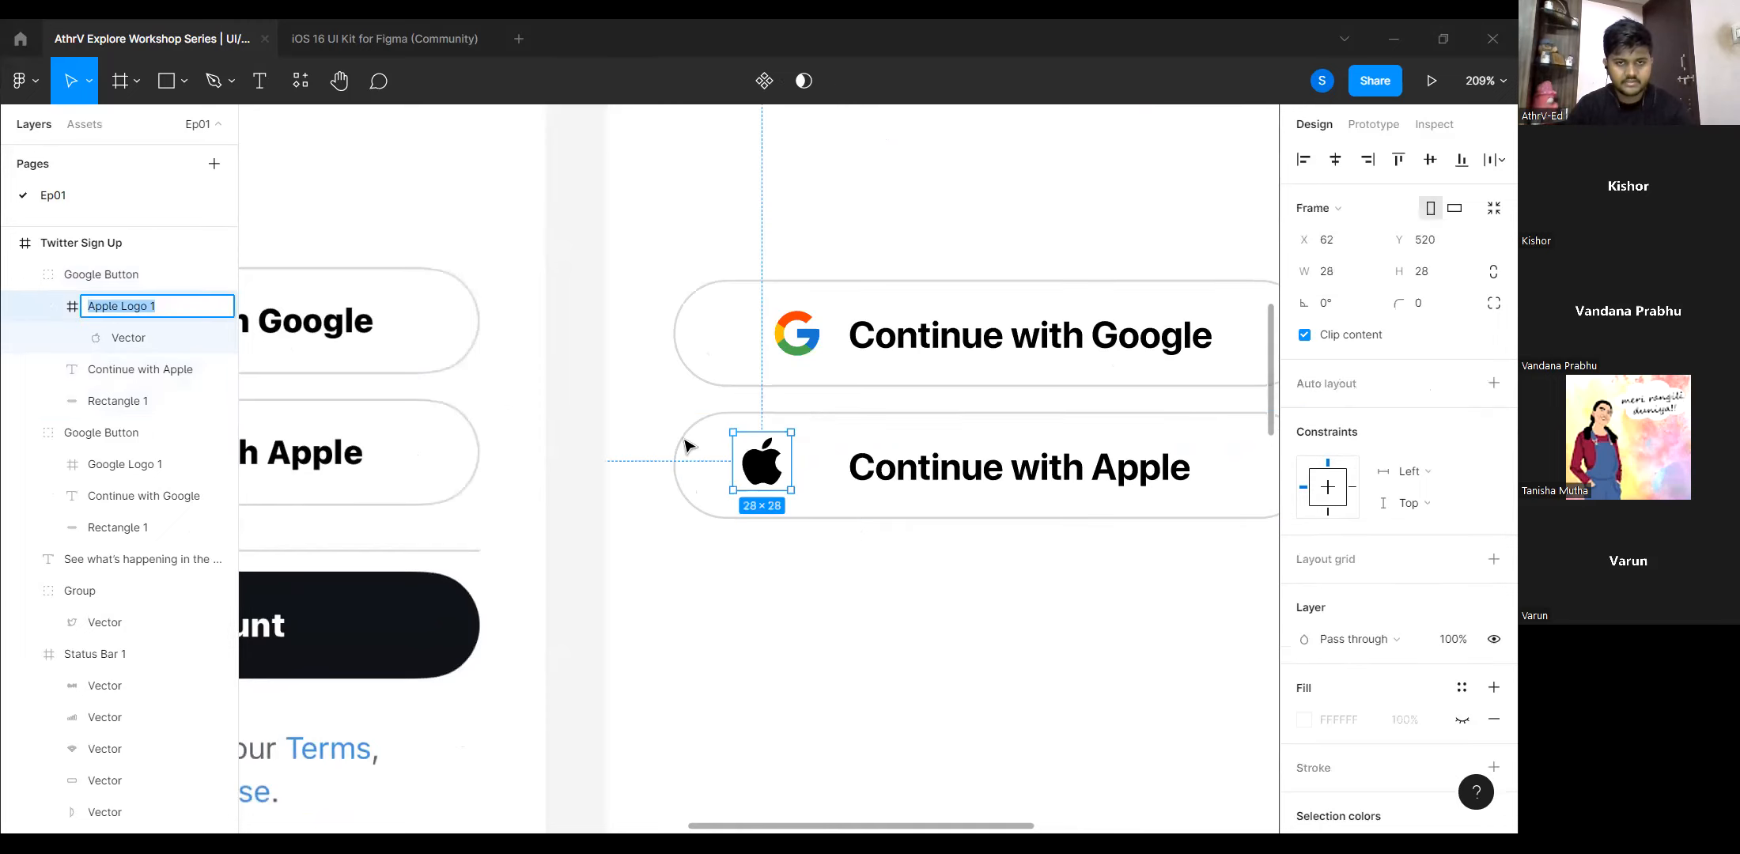
pyautogui.moveTo(756, 473); pyautogui.dragTo(794, 478)
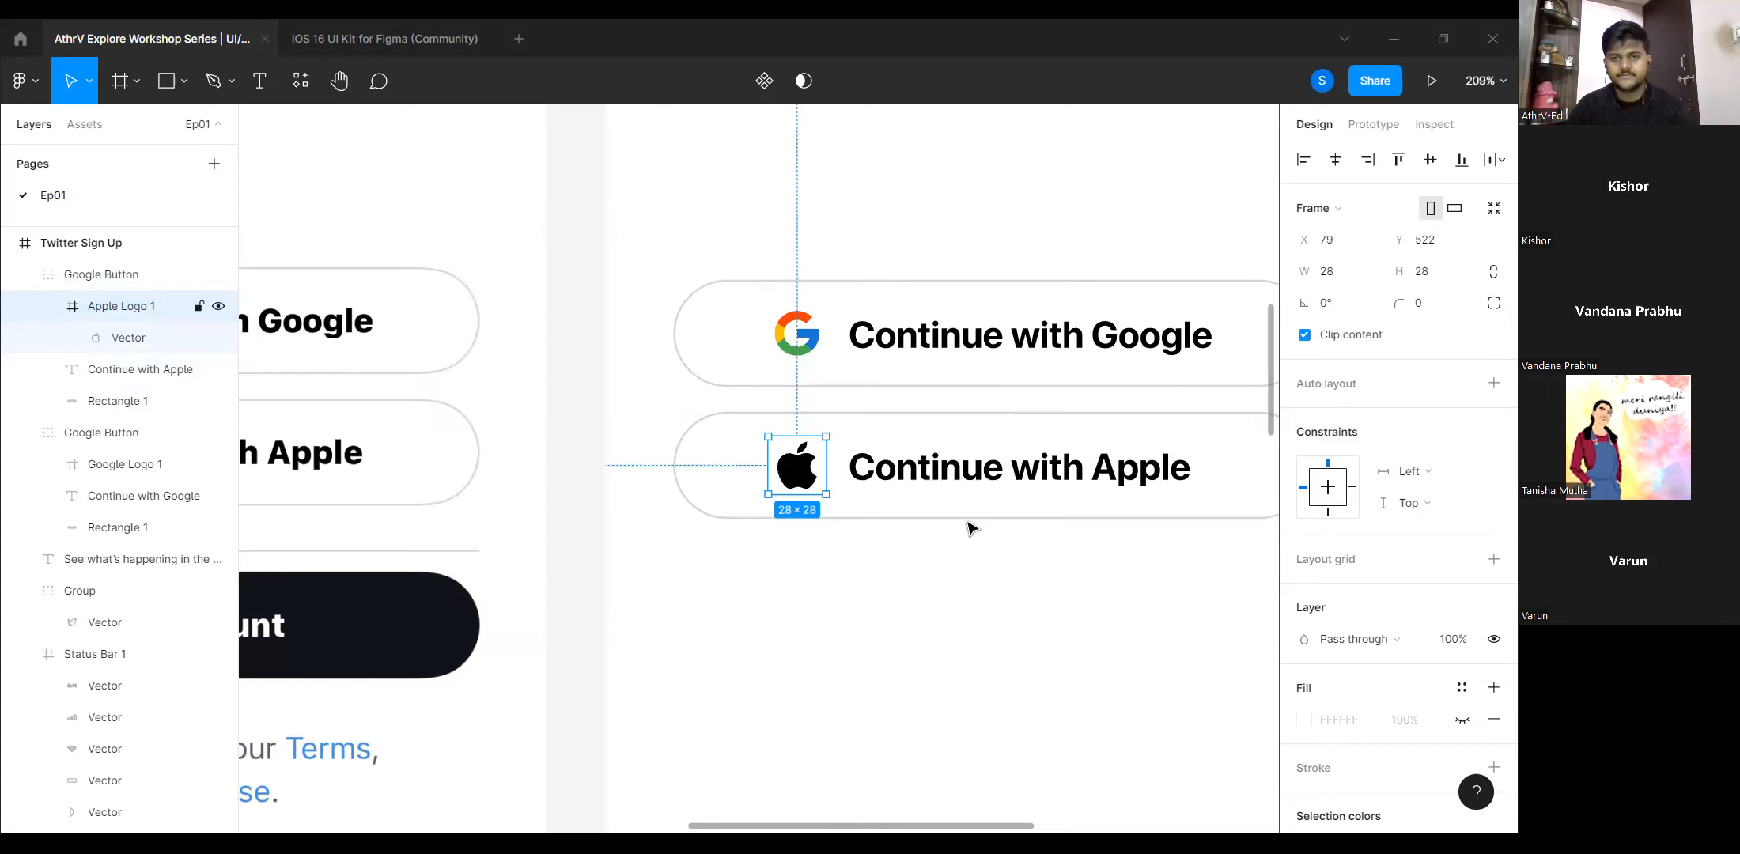
pyautogui.scroll(-2, 938, 514)
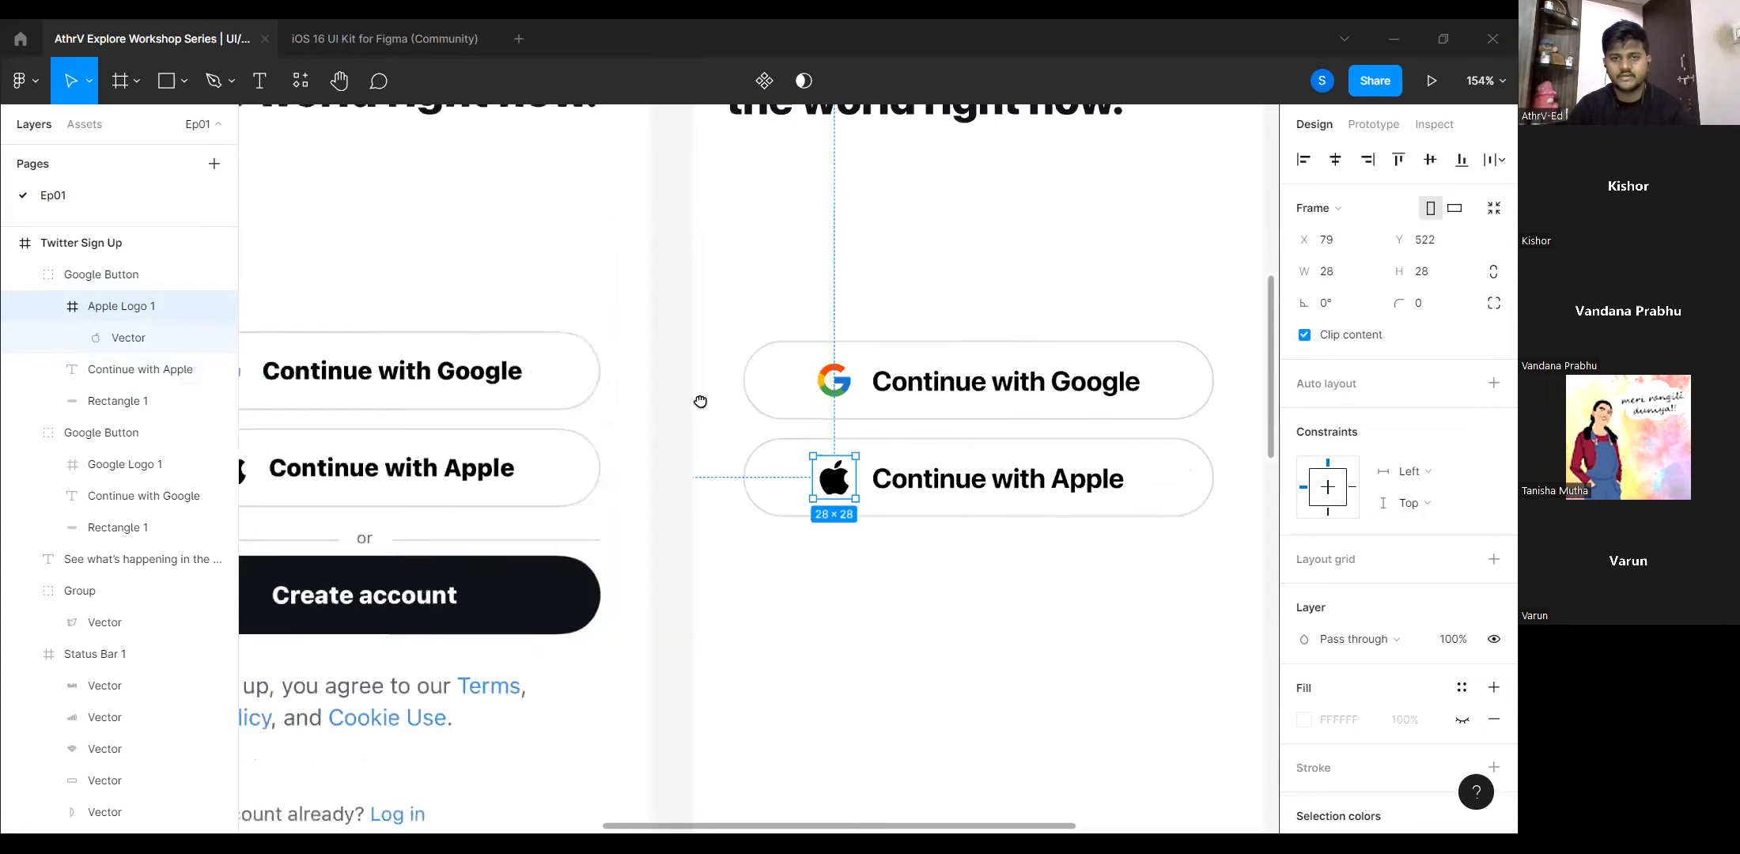
pyautogui.click(1144, 450)
# Add the text "or" below the "Continue with Apple" button in the Twitter Sign Up frame.
pyautogui.scroll(-3, 1145, 450)
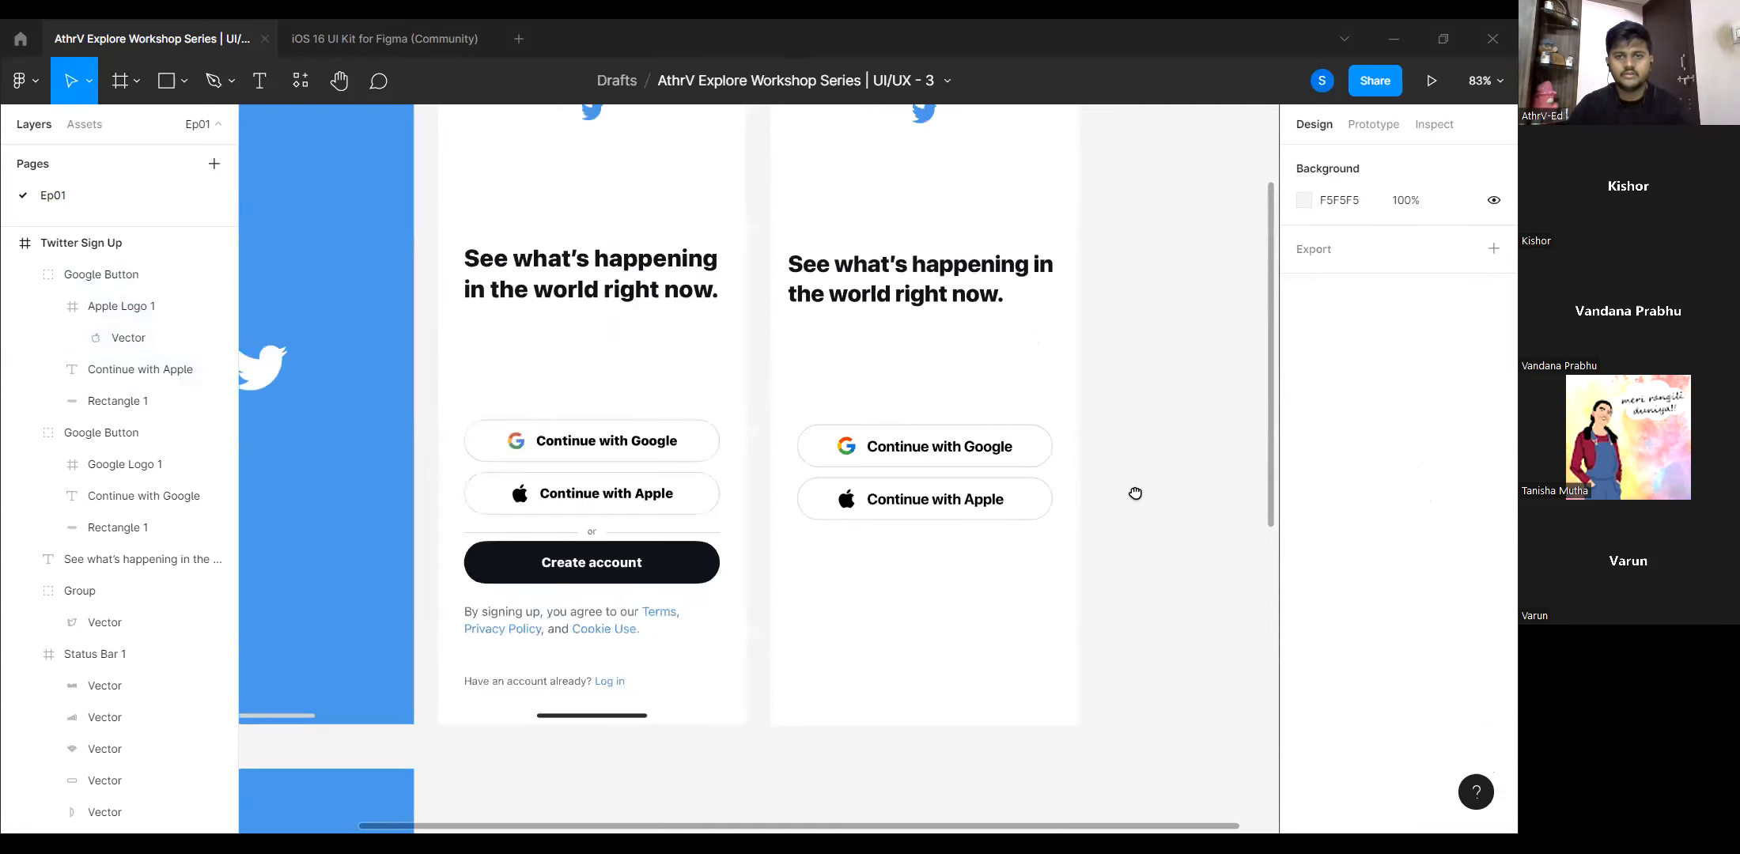
pyautogui.scroll(-1, 910, 507)
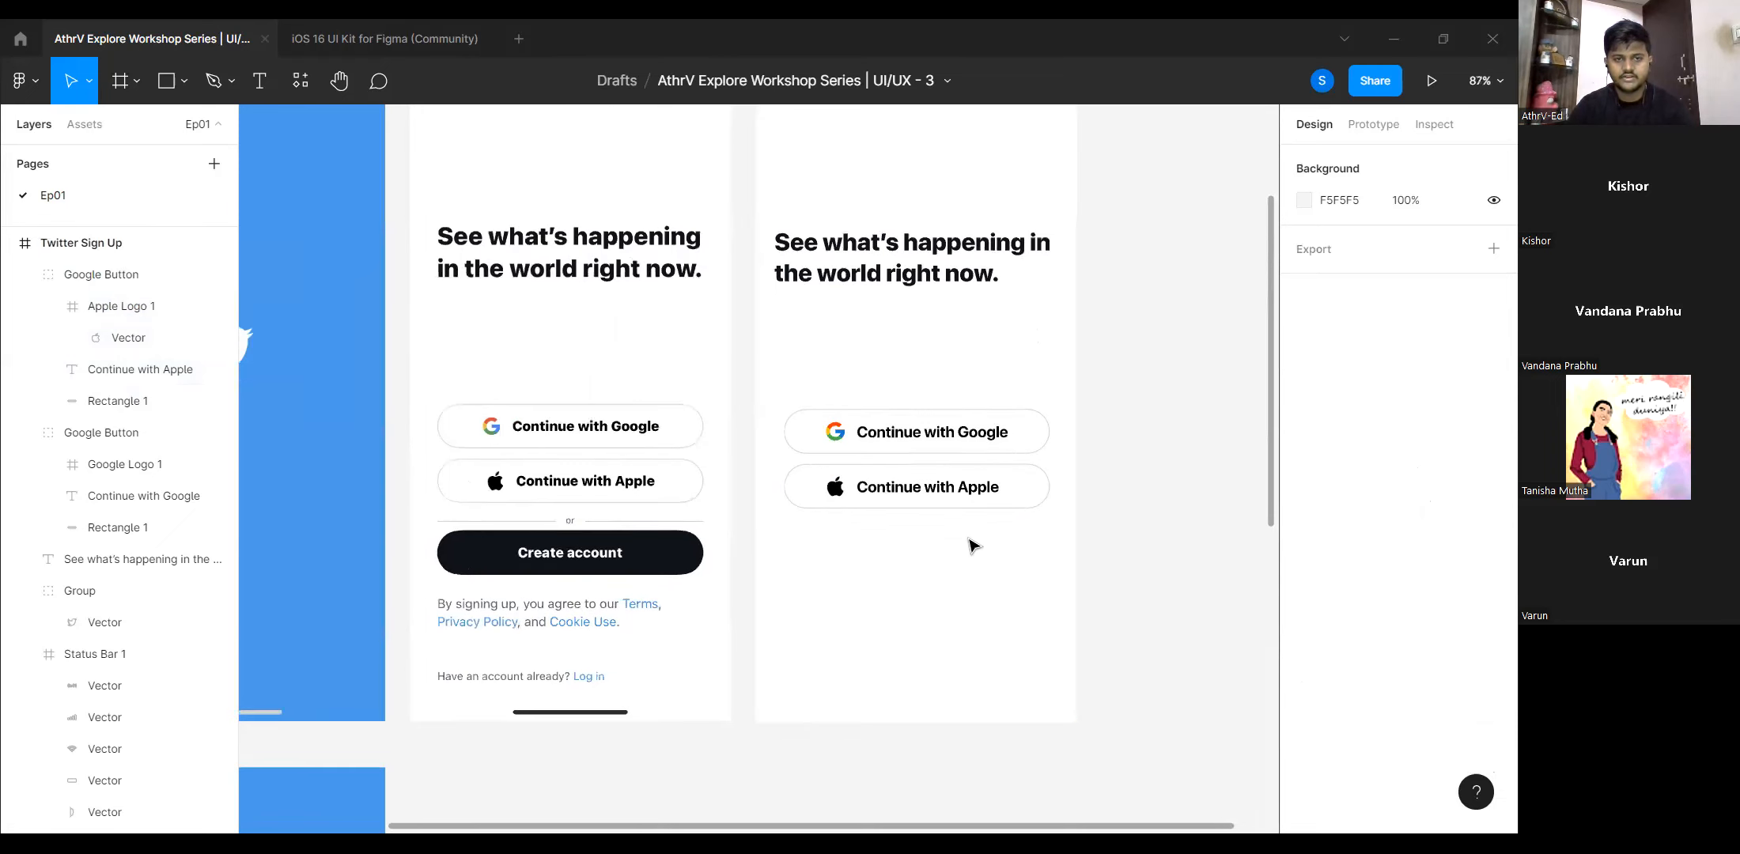
pyautogui.scroll(1, 969, 544)
pyautogui.scroll(1, 475, 472)
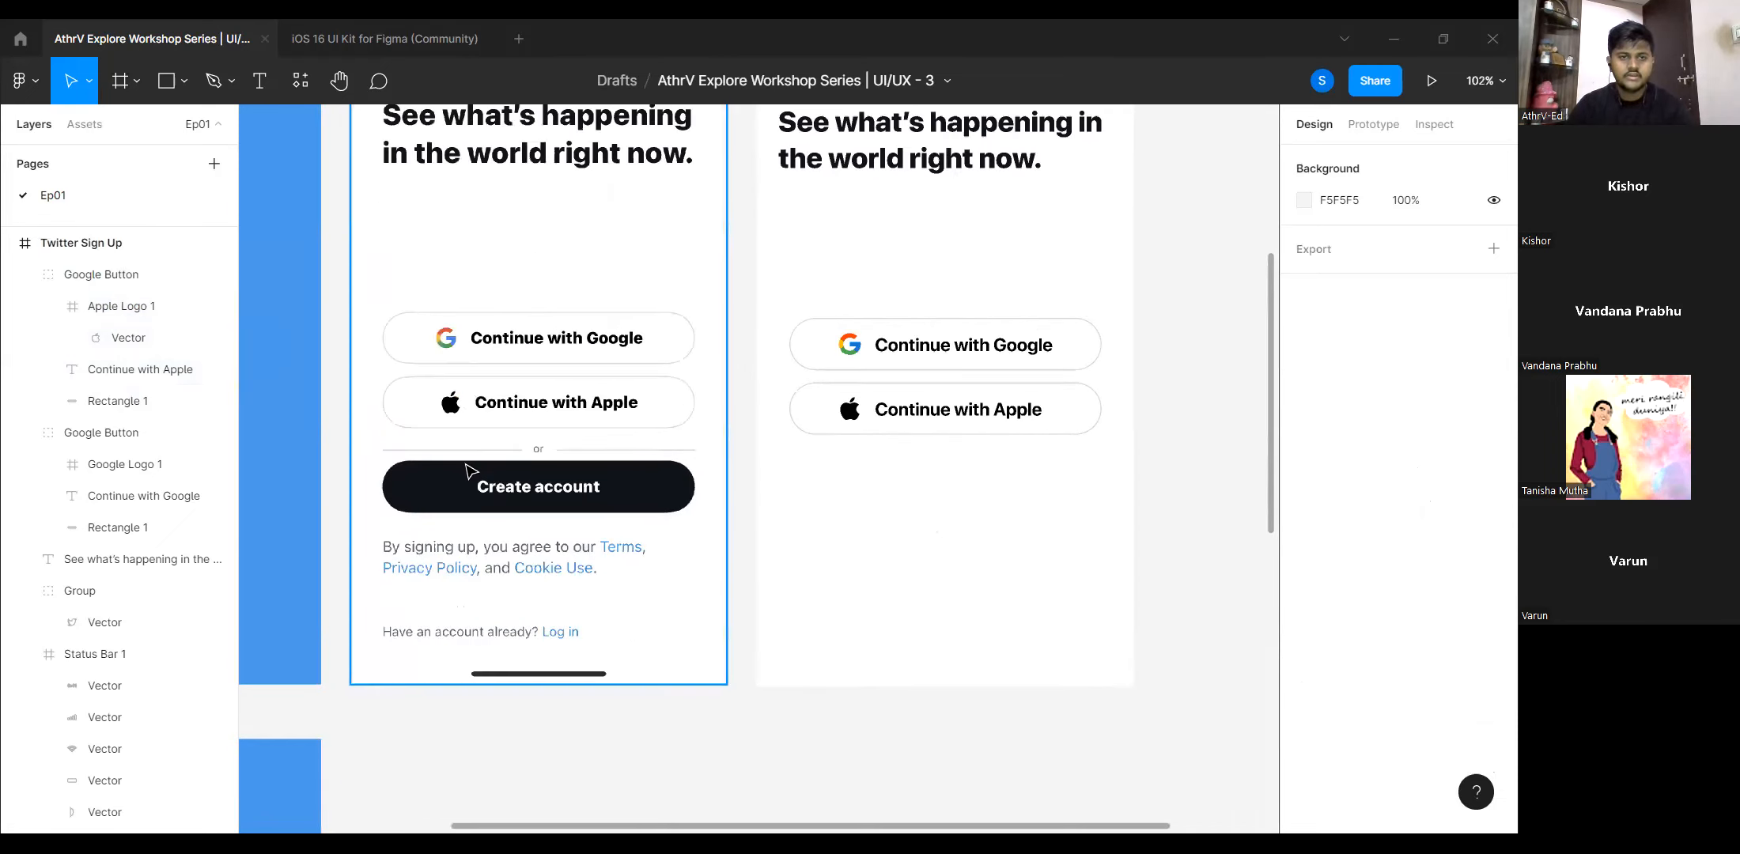
pyautogui.scroll(3, 528, 462)
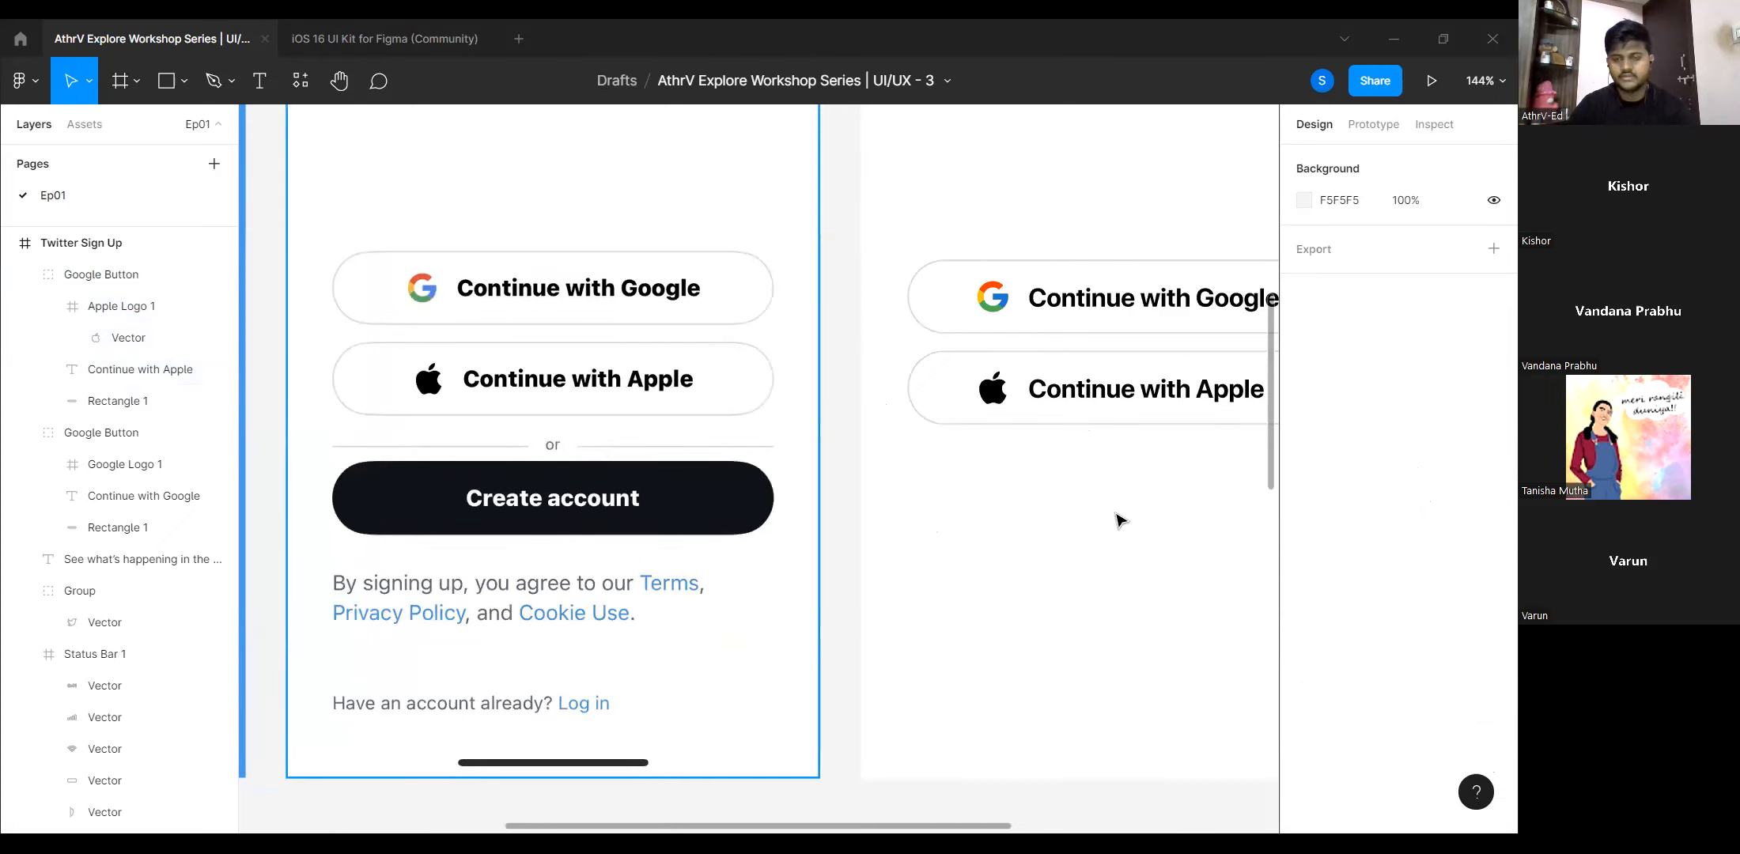
pyautogui.hscroll(3, 985, 514)
pyautogui.scroll(1, 988, 516)
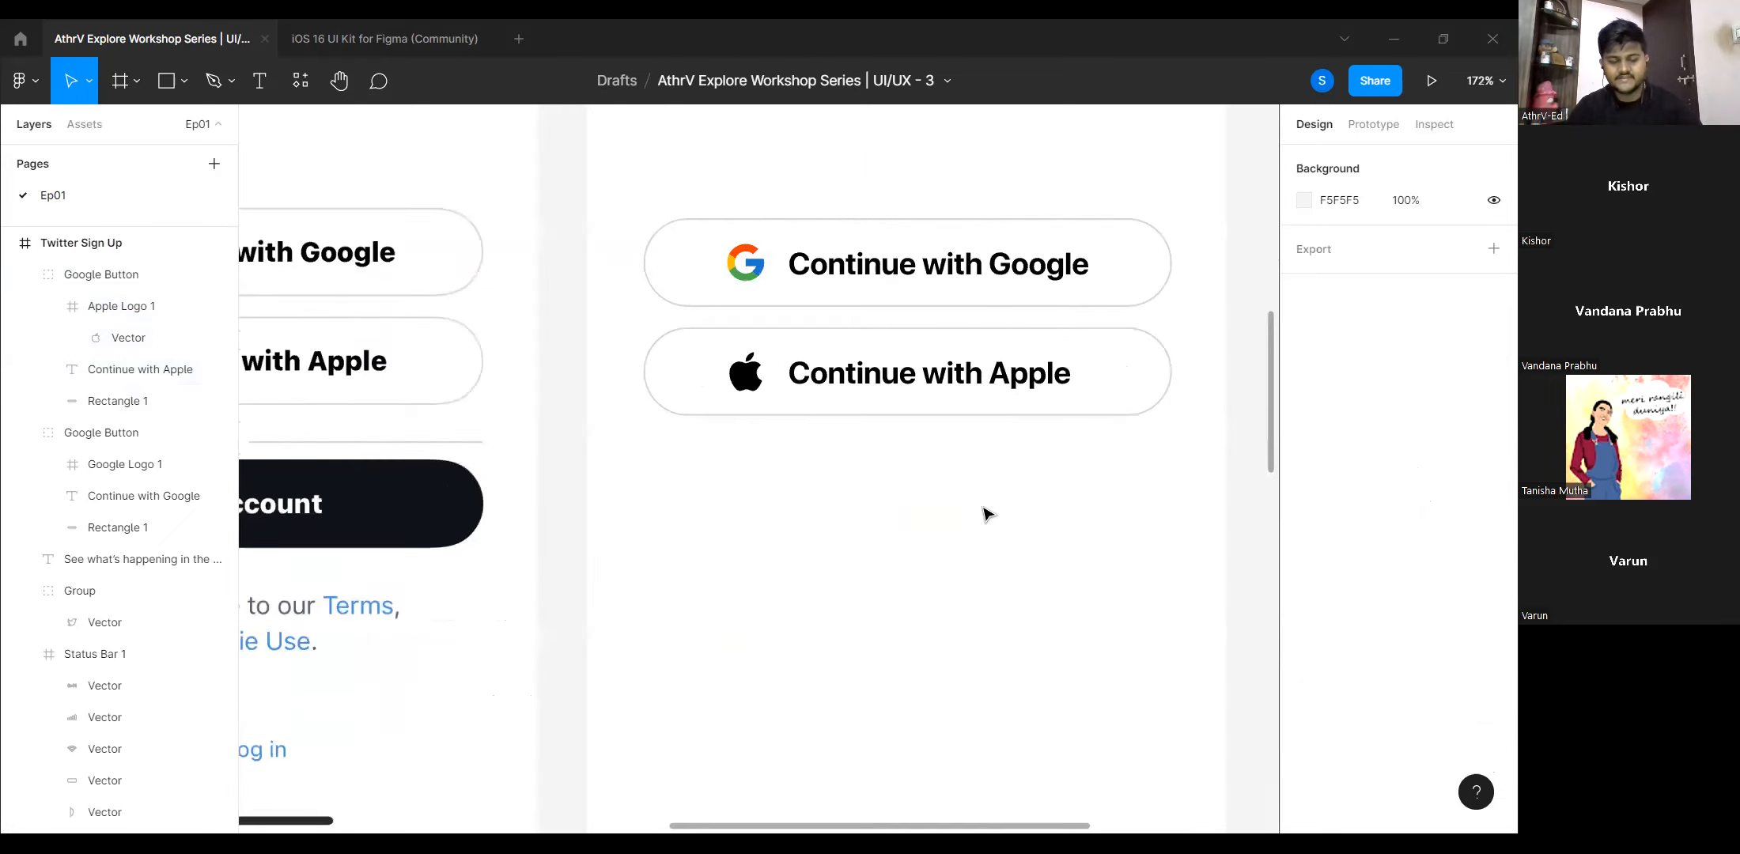
pyautogui.press('t')
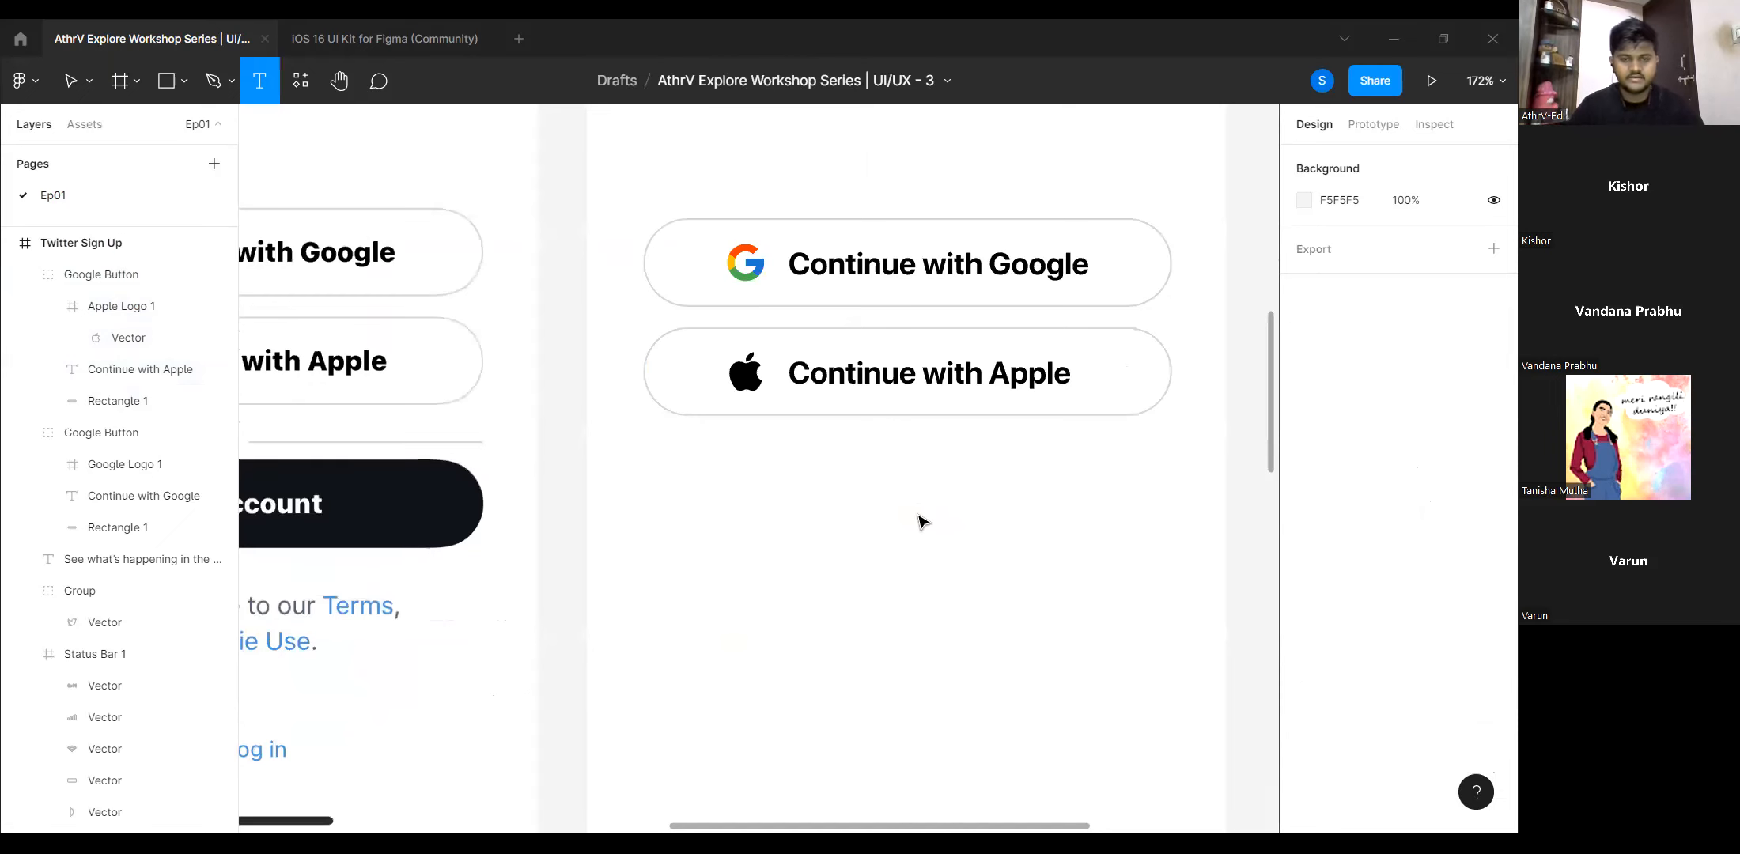
pyautogui.click(919, 516)
pyautogui.write('or')
pyautogui.press('Escape')
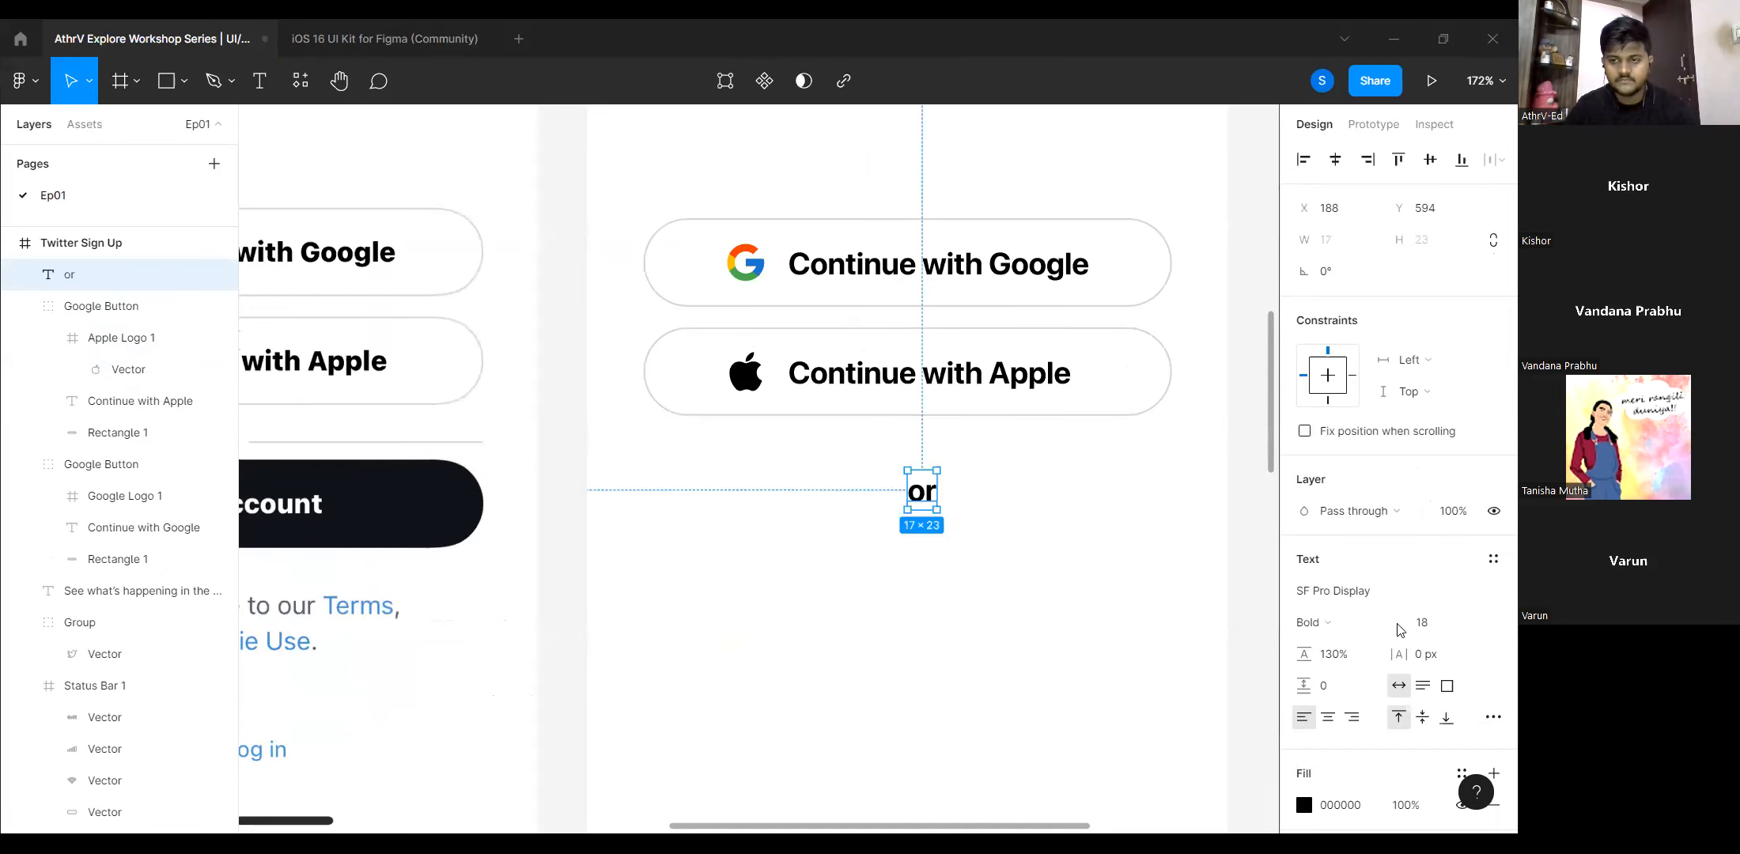
# Set the "or" text to size 11 and fill it with the grey 5F6366 sampled from the reference "or".
pyautogui.click(1430, 628)
pyautogui.write('11')
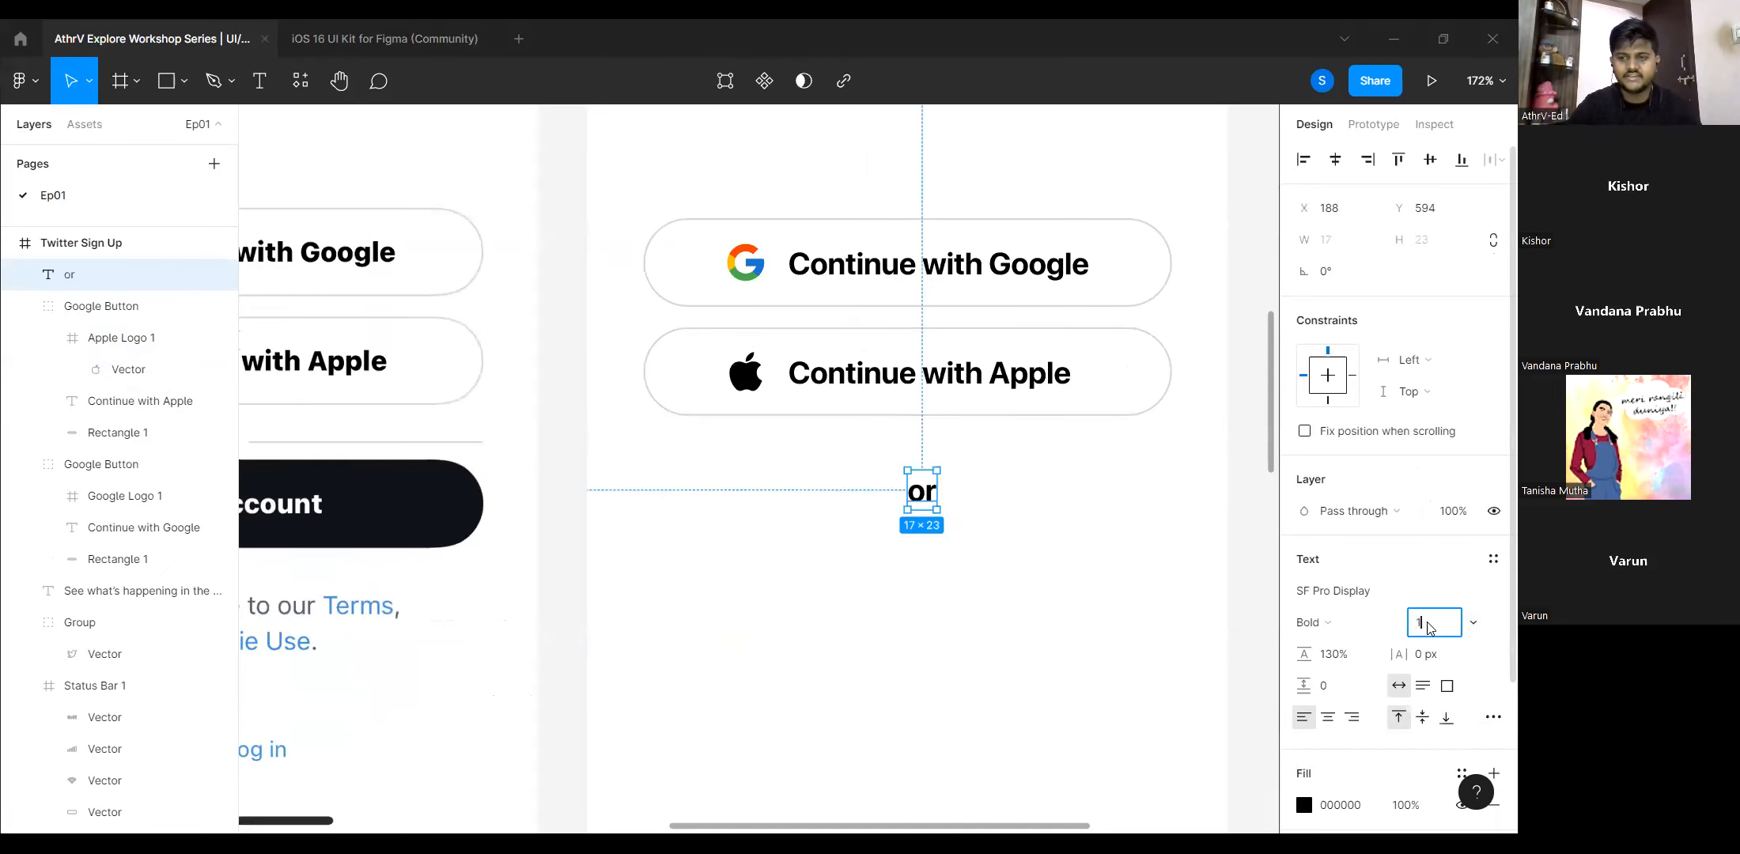
pyautogui.press('Return')
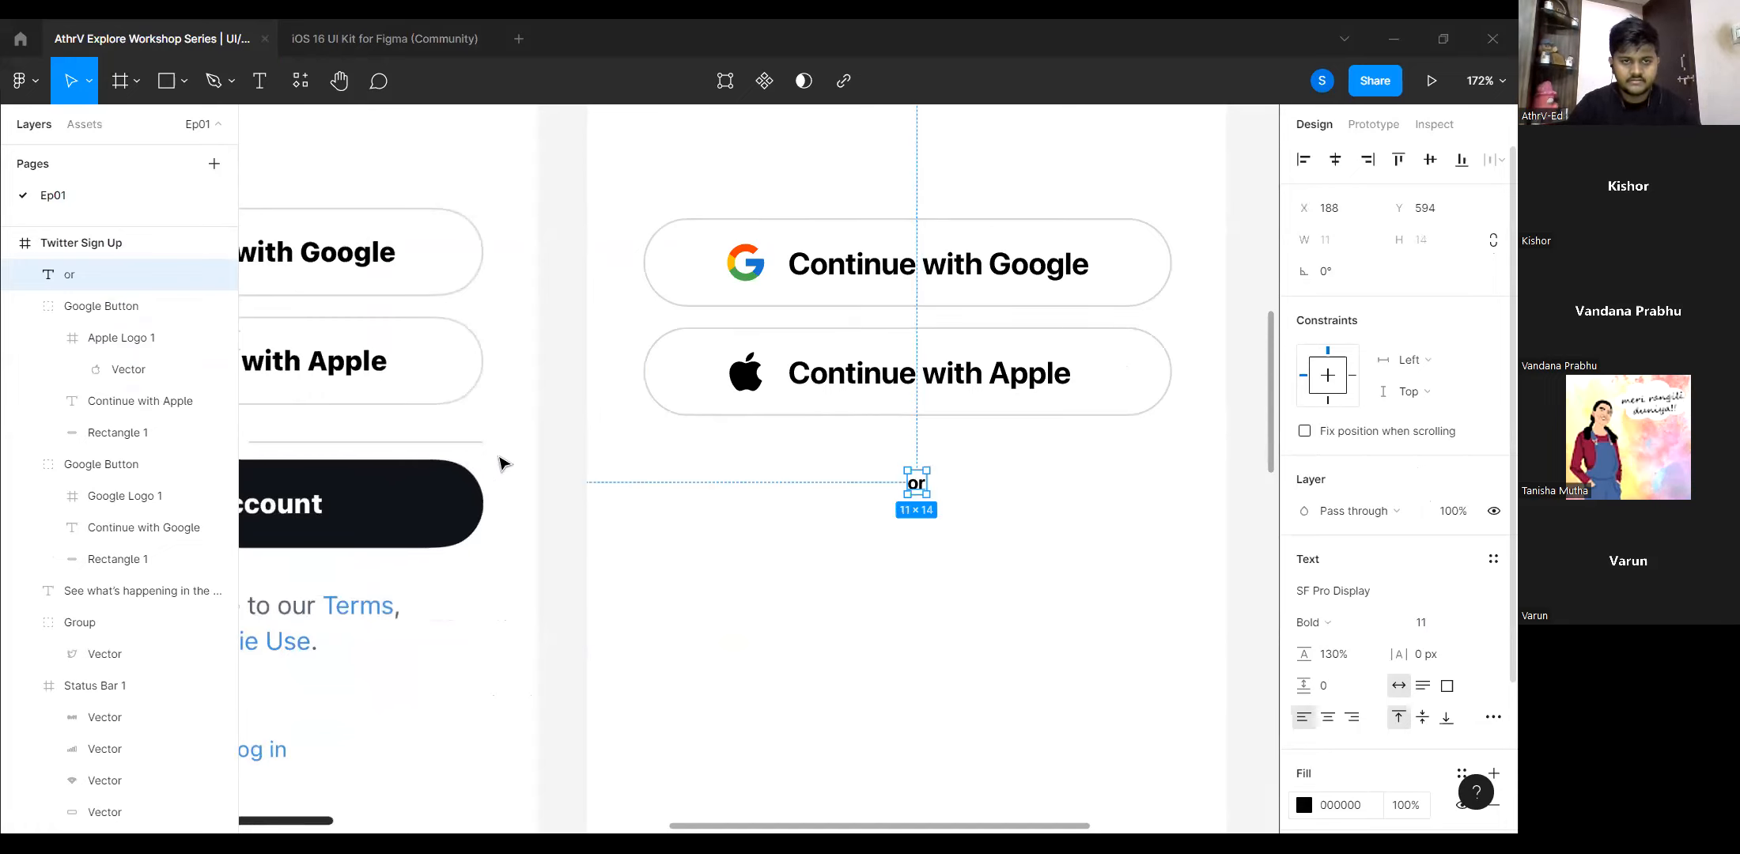
pyautogui.scroll(3, 503, 464)
pyautogui.scroll(8, 554, 447)
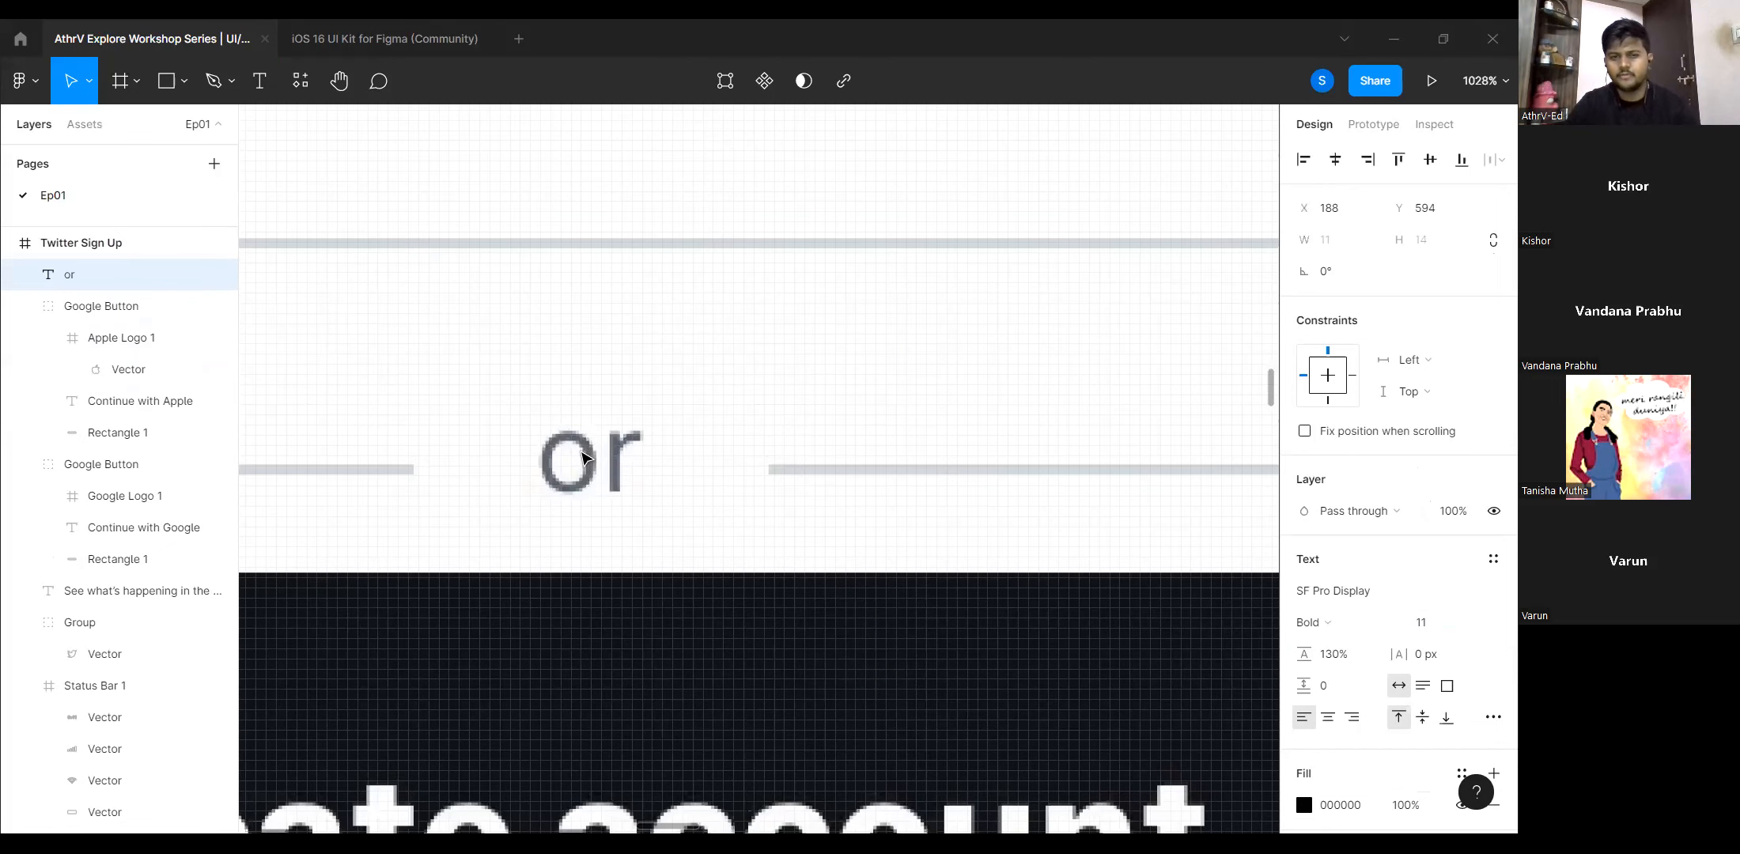
pyautogui.click(578, 450)
pyautogui.scroll(-8, 578, 451)
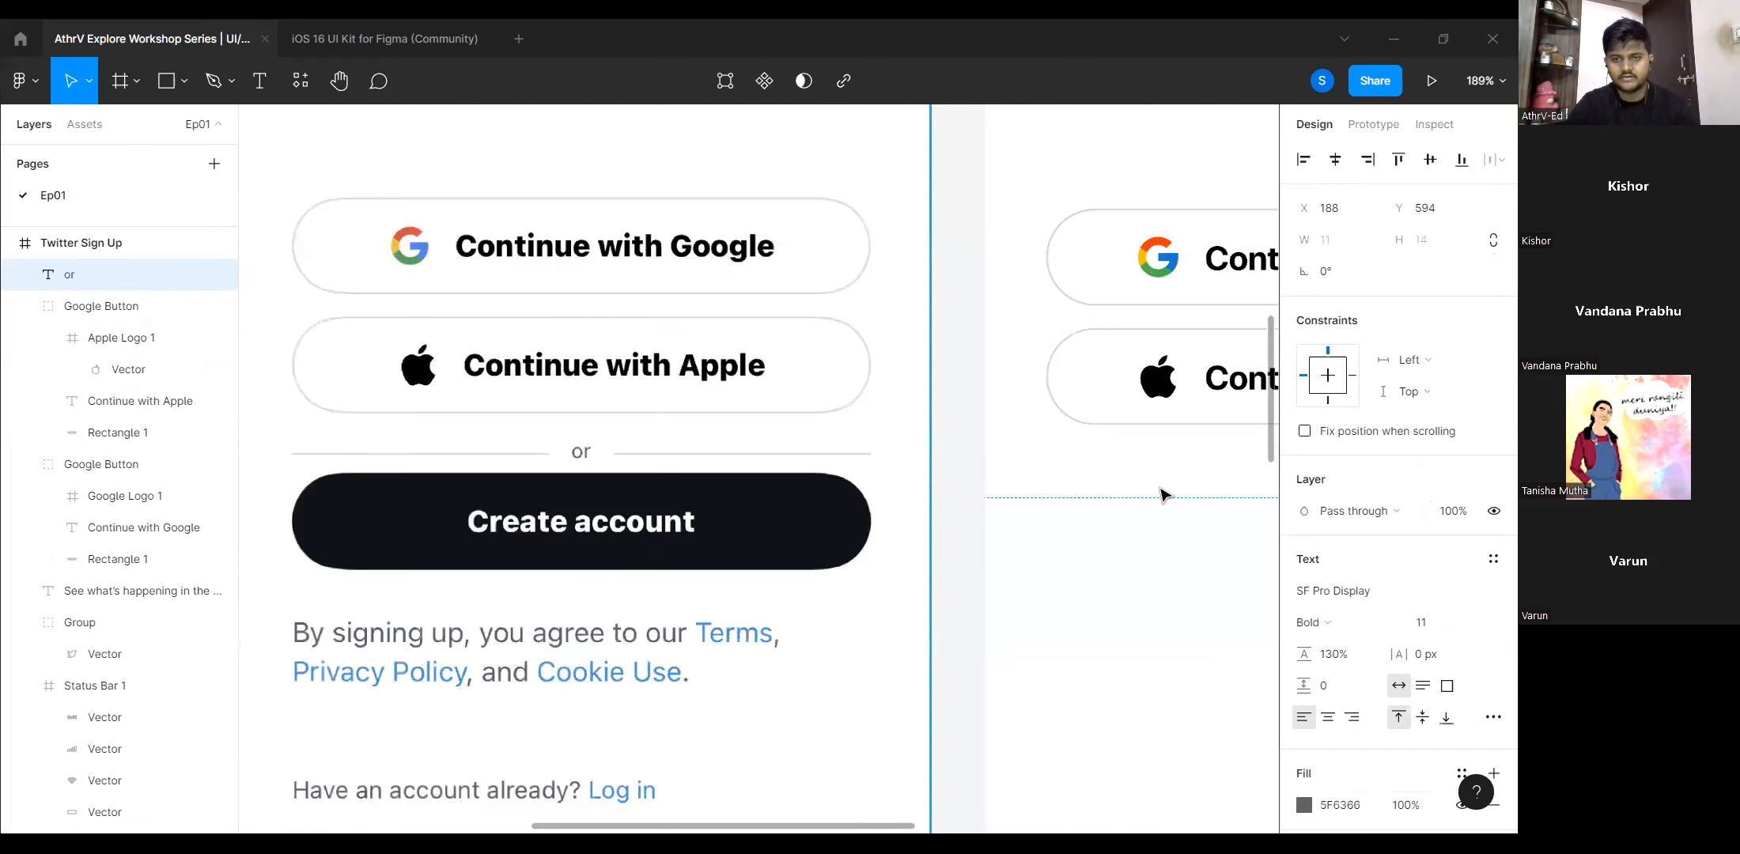
# Change the "or" text's weight to Medium and move it to X 183, centred under the buttons.
pyautogui.click(1328, 621)
pyautogui.click(1347, 583)
pyautogui.moveTo(1125, 507); pyautogui.dragTo(914, 539)
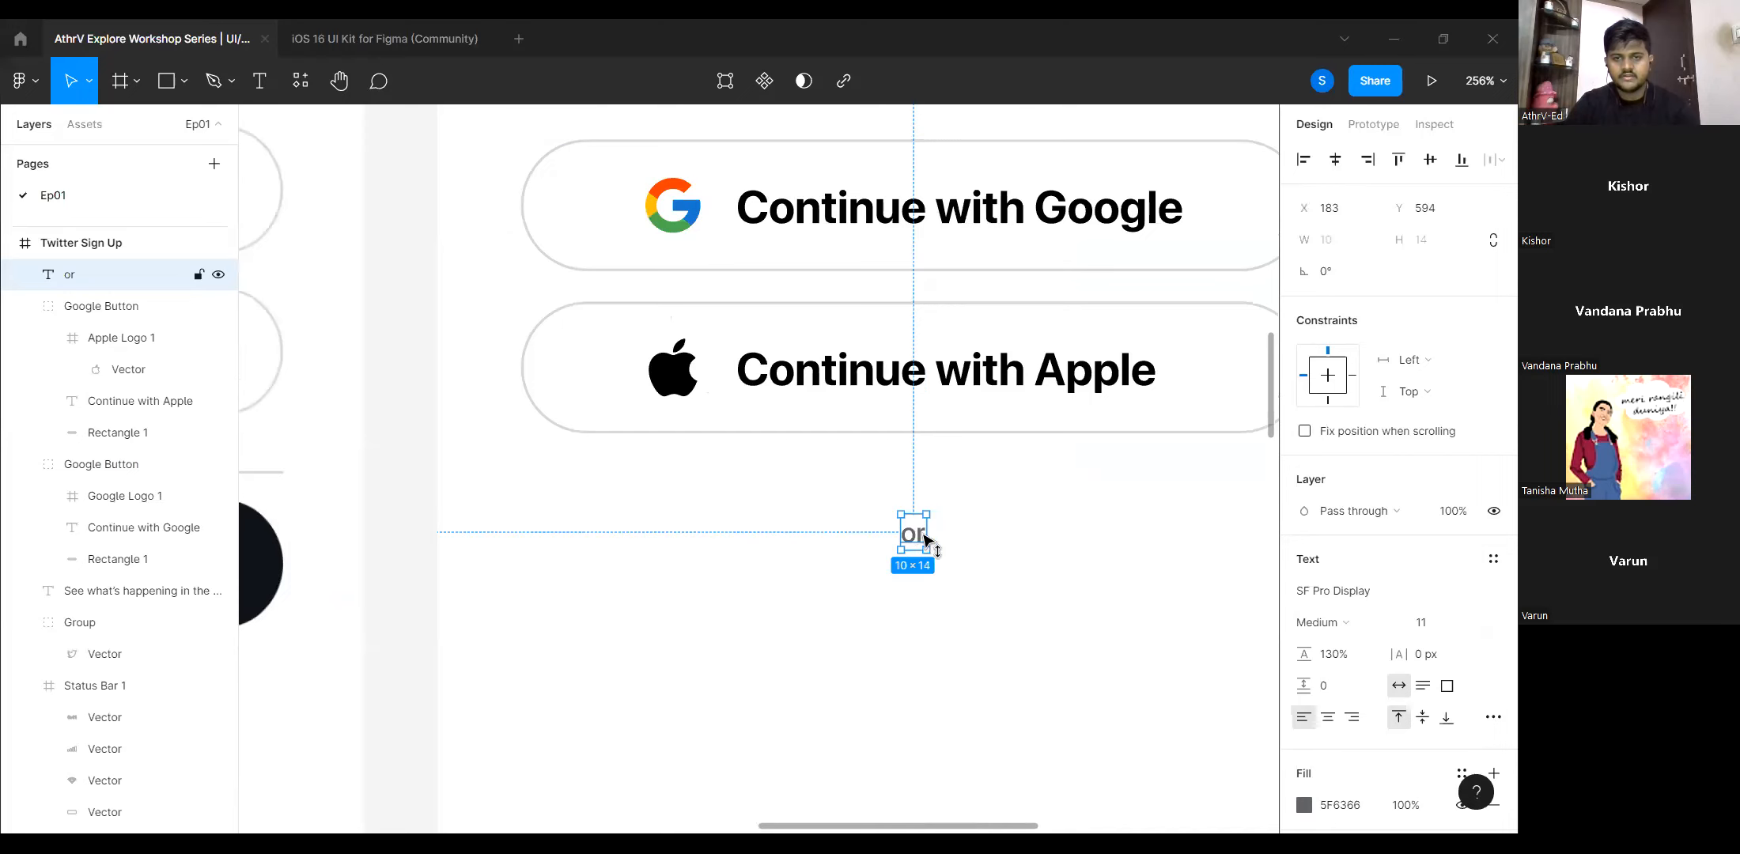
pyautogui.click(567, 590)
pyautogui.hscroll(-4, 554, 467)
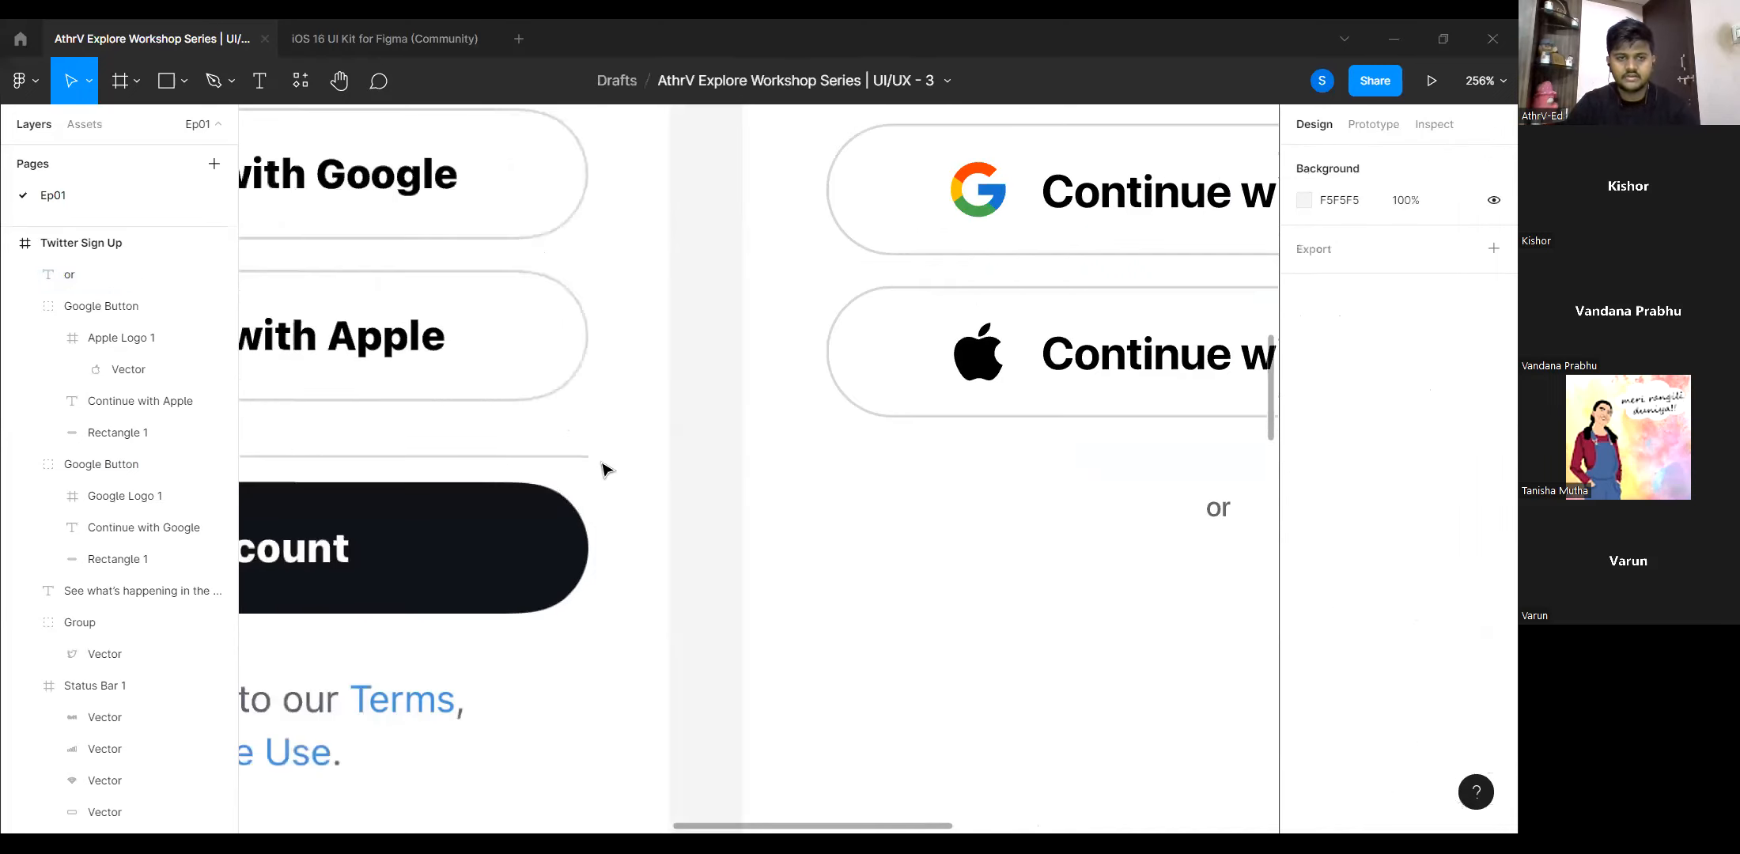
pyautogui.hscroll(-3, 602, 466)
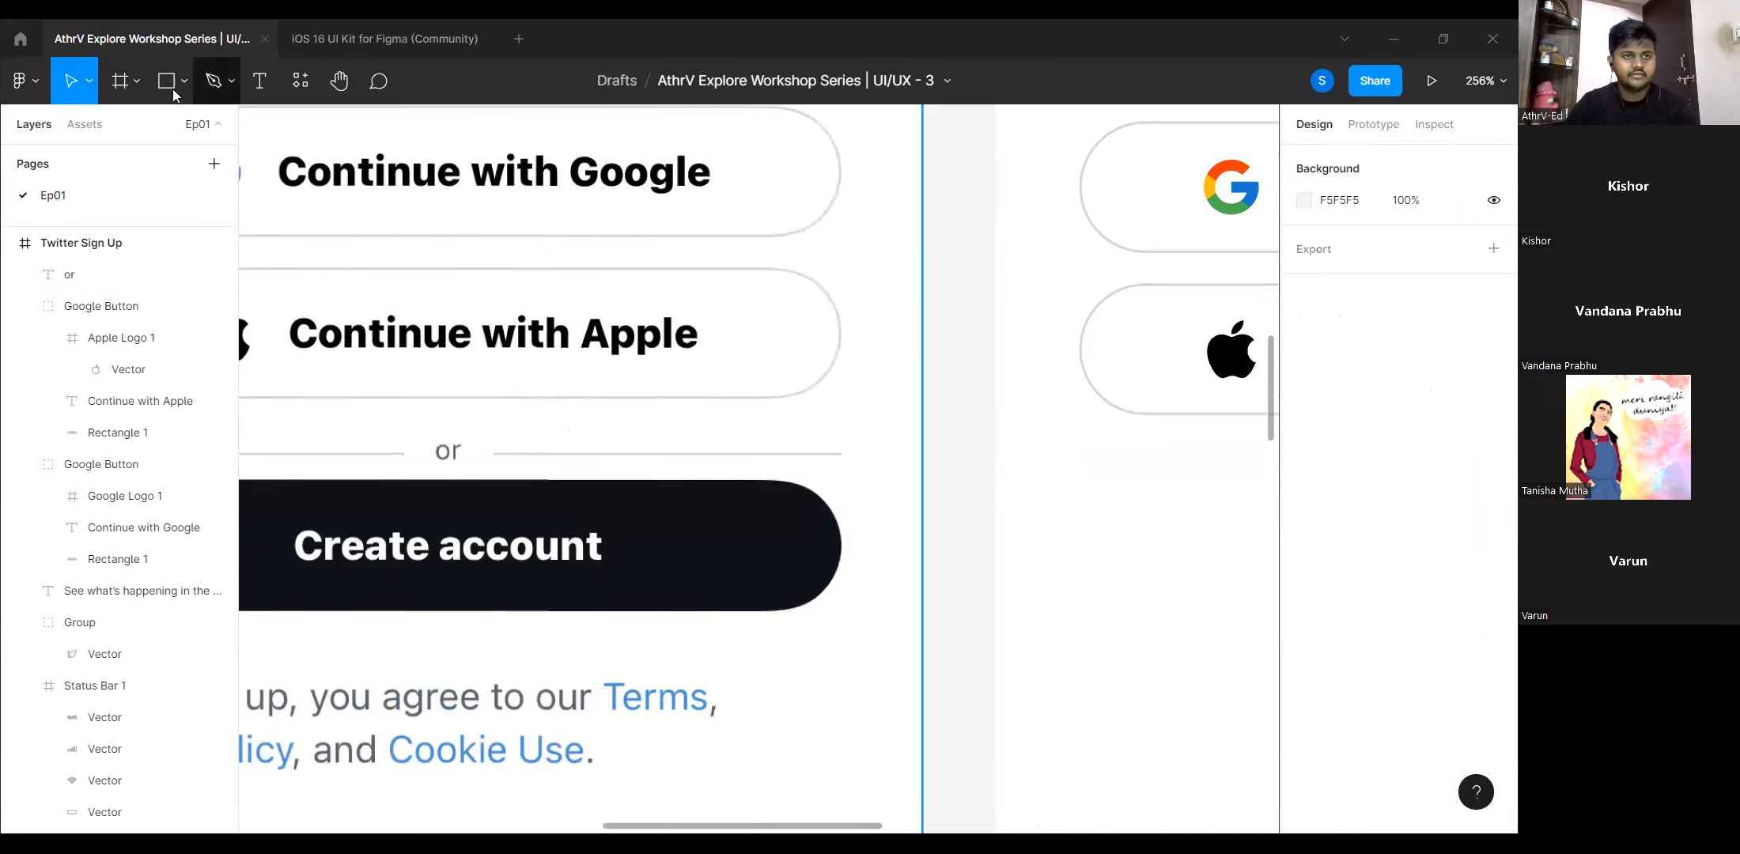
pyautogui.click(166, 154)
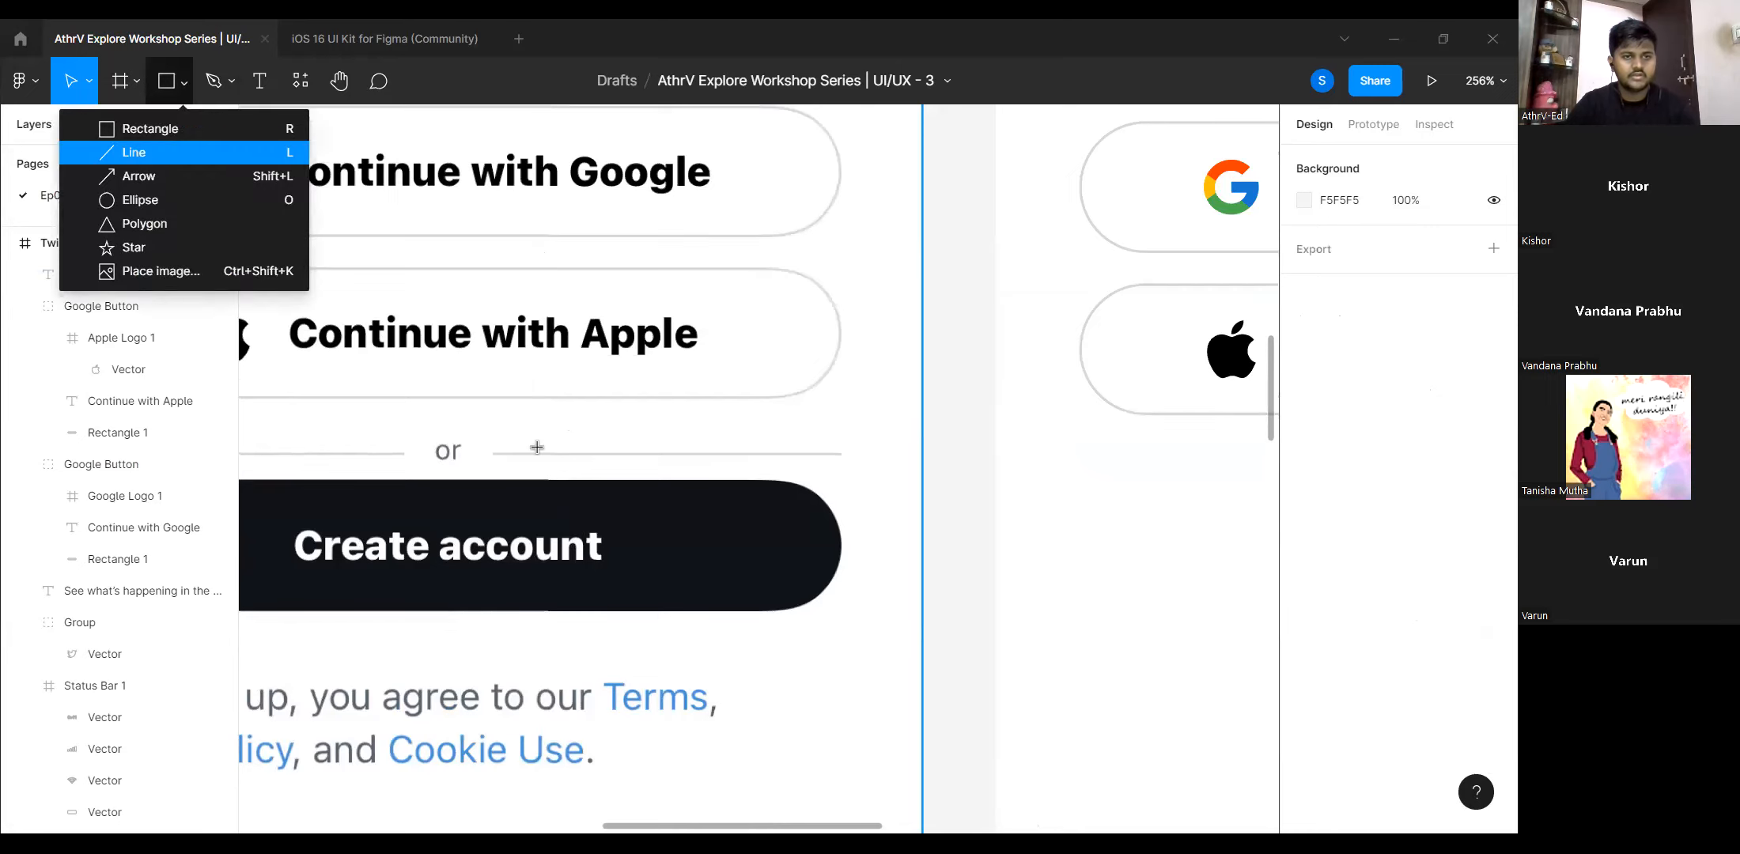
pyautogui.scroll(5, 471, 460)
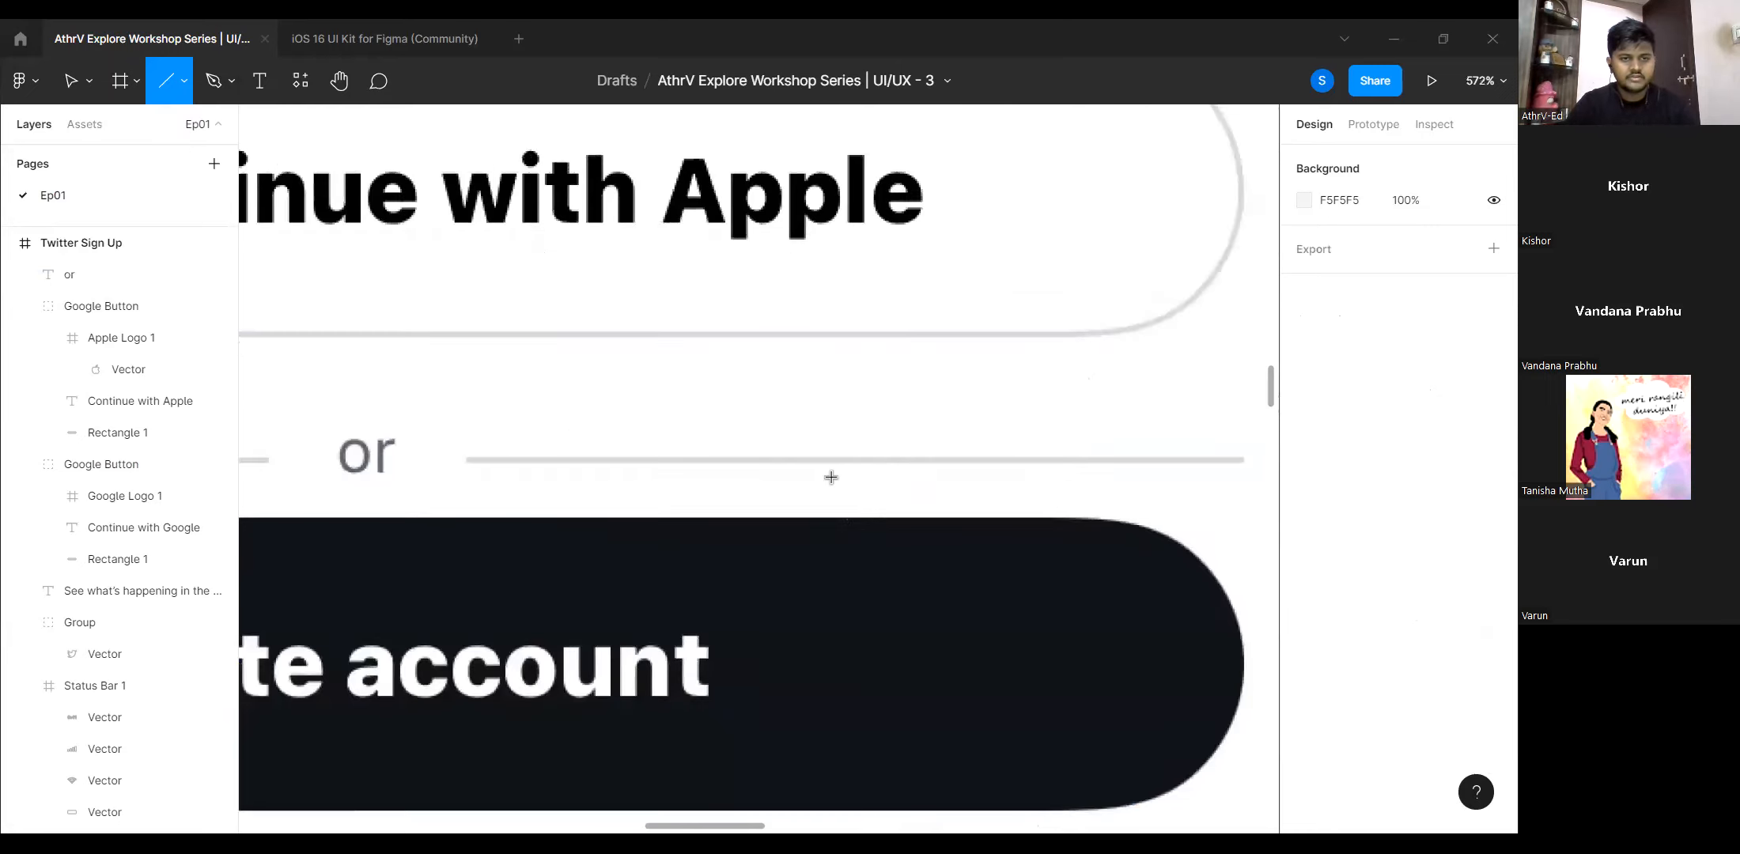
pyautogui.hscroll(3, 579, 477)
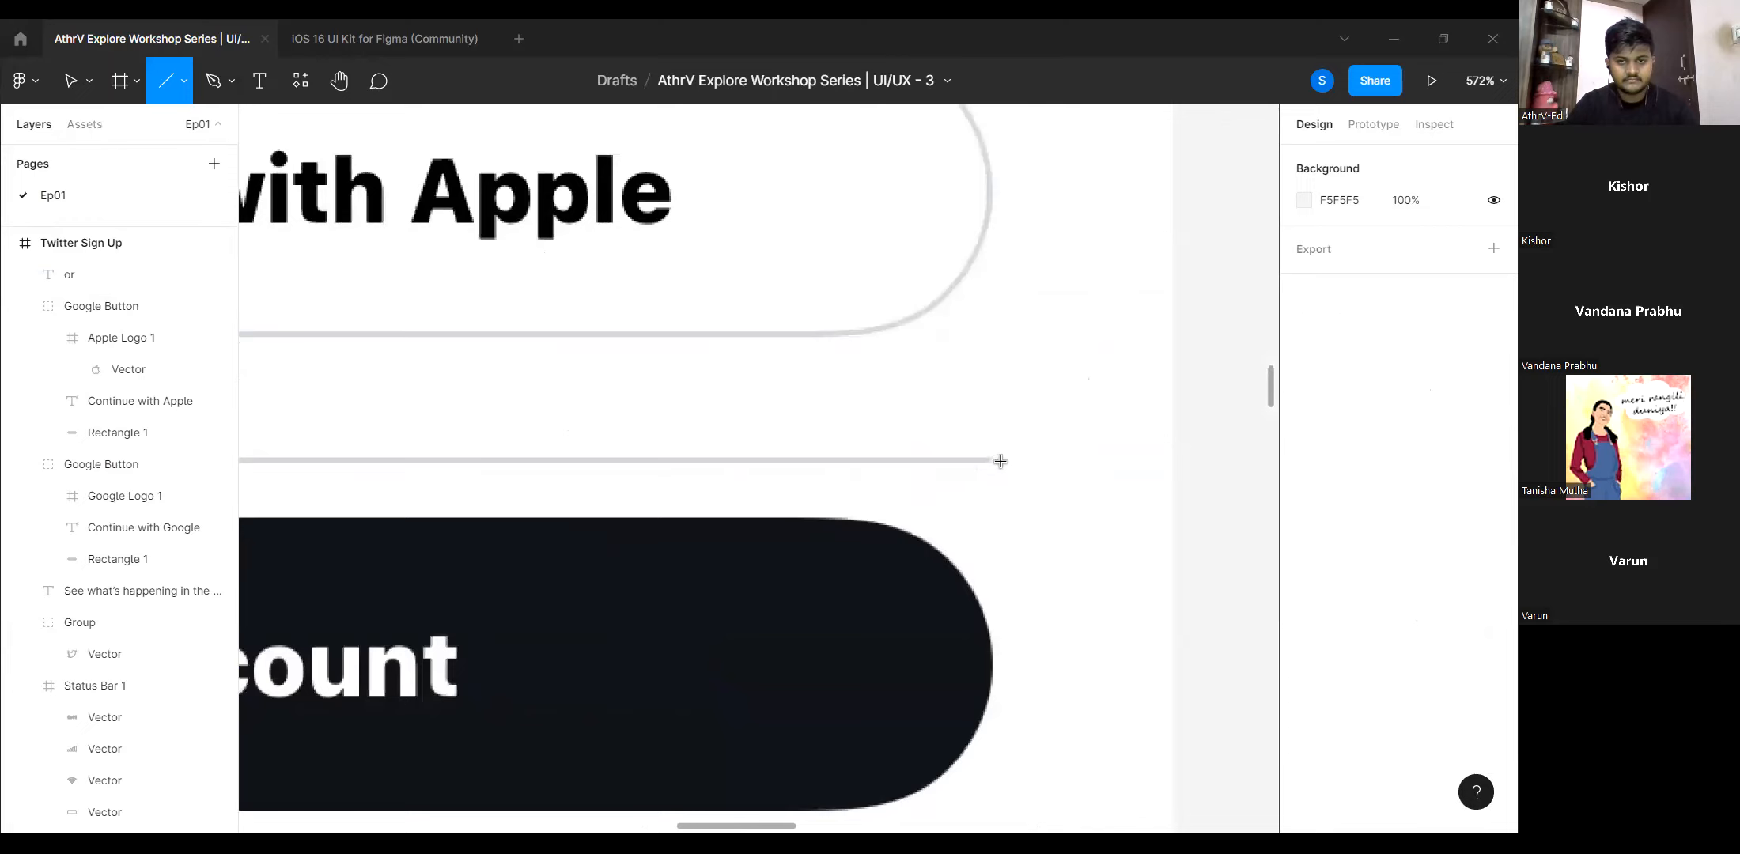
pyautogui.moveTo(995, 461); pyautogui.dragTo(1000, 457)
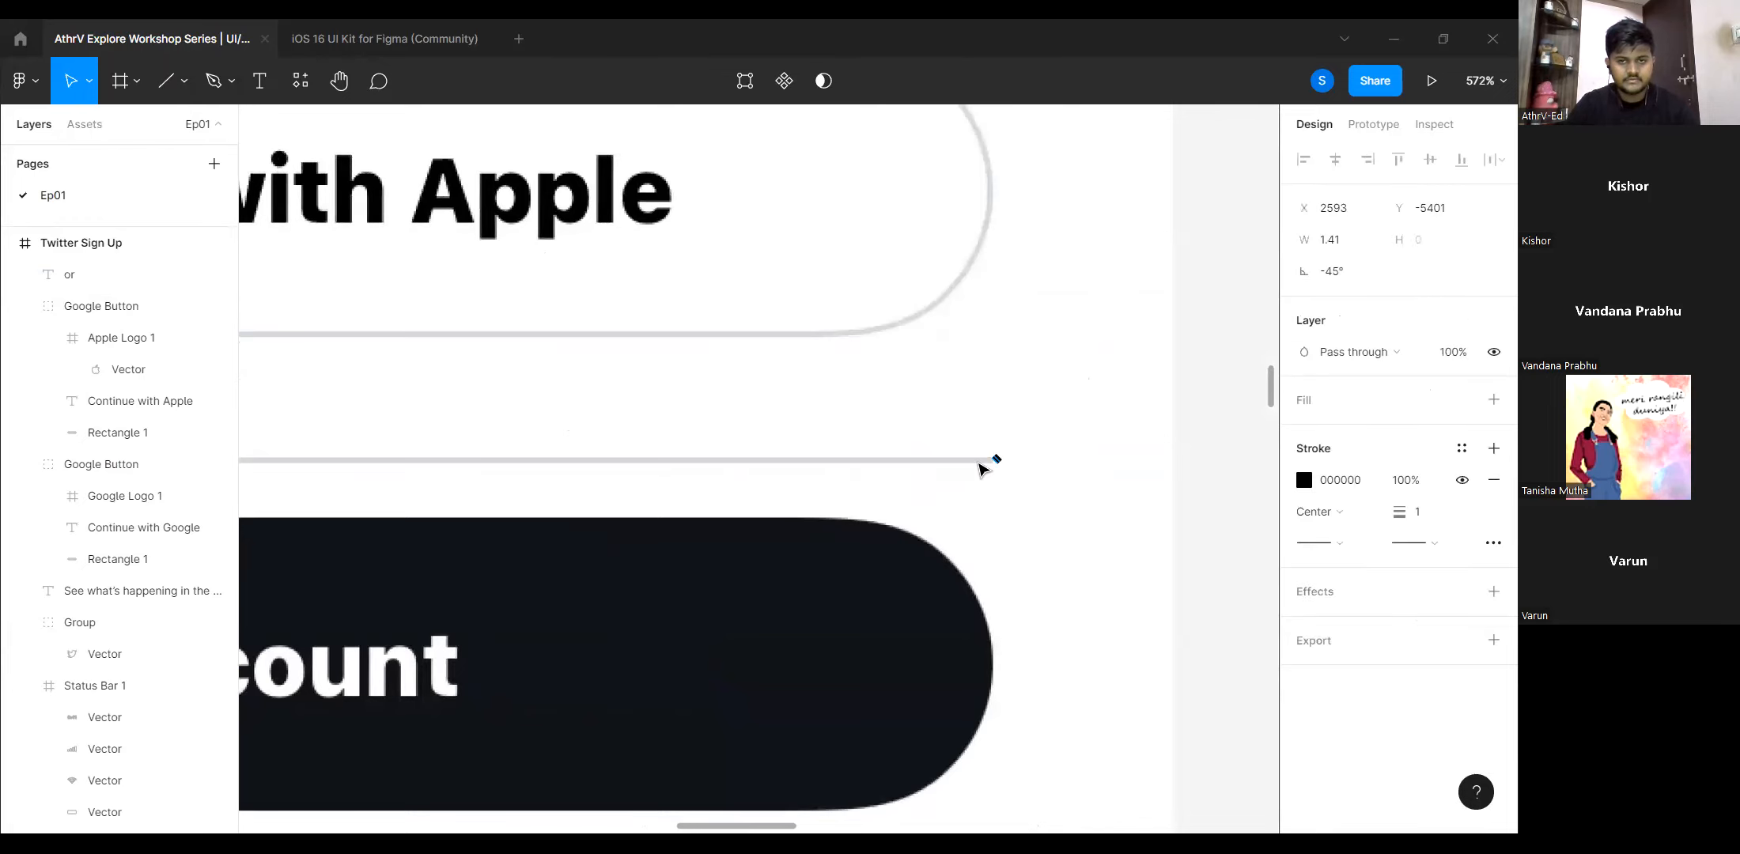
pyautogui.press('Delete')
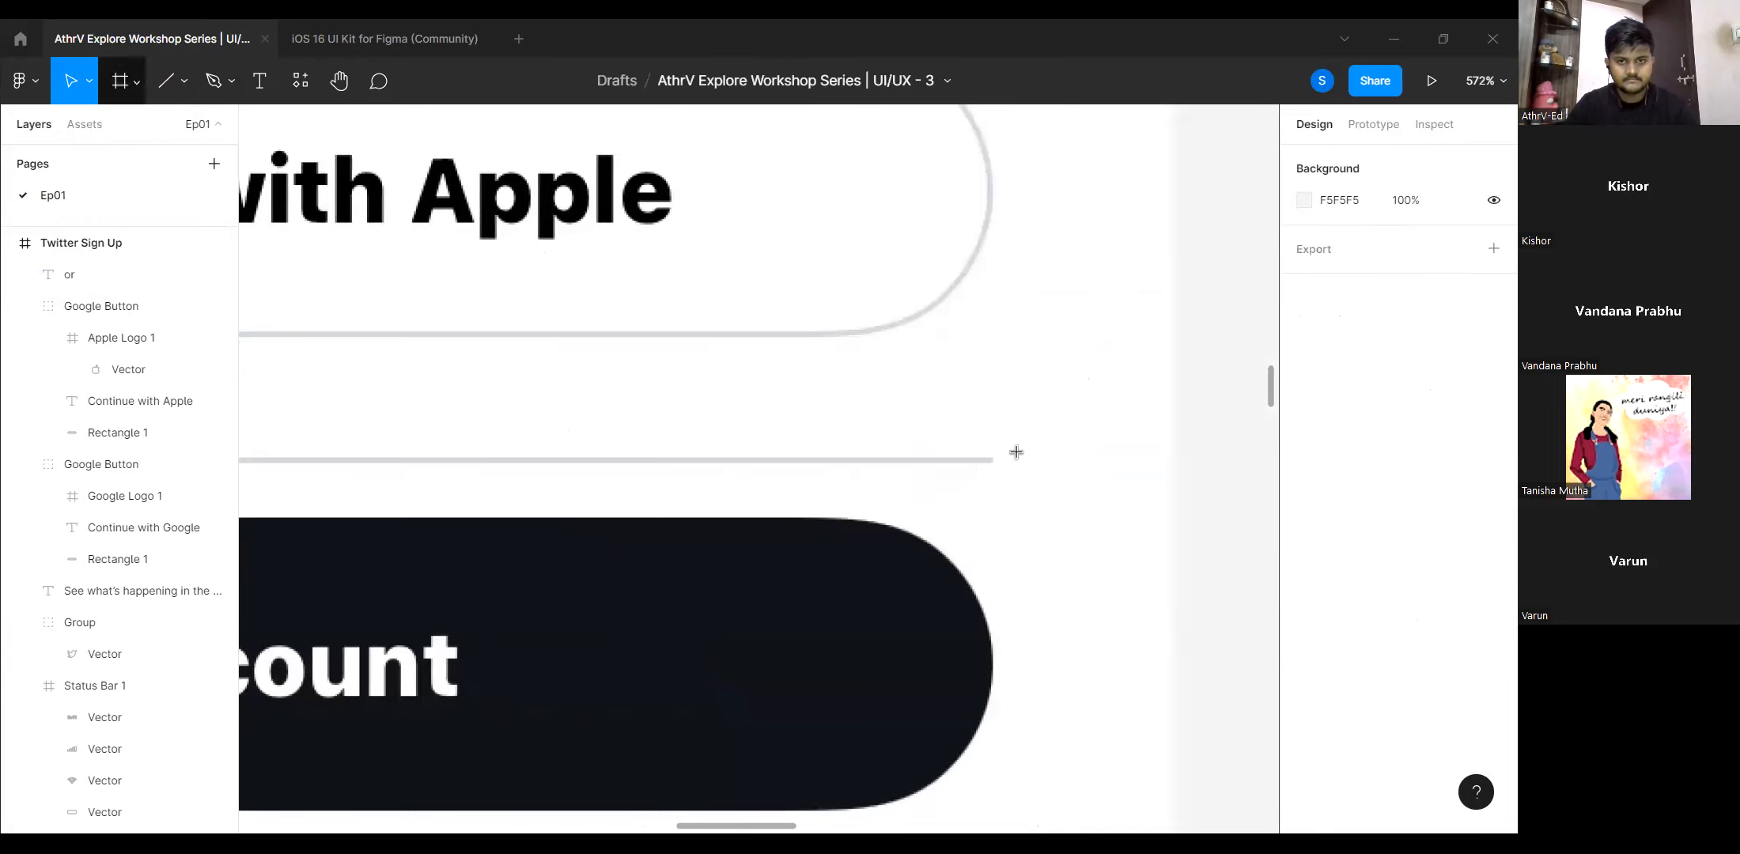
# Draw a horizontal line 137 px long over the reference divider that follows the word "or".
pyautogui.press('l')
pyautogui.moveTo(992, 458); pyautogui.dragTo(716, 470)
pyautogui.moveTo(340, 452)
pyautogui.mouseDown()
pyautogui.moveTo(227, 463)
pyautogui.moveTo(600, 475)
pyautogui.mouseUp()
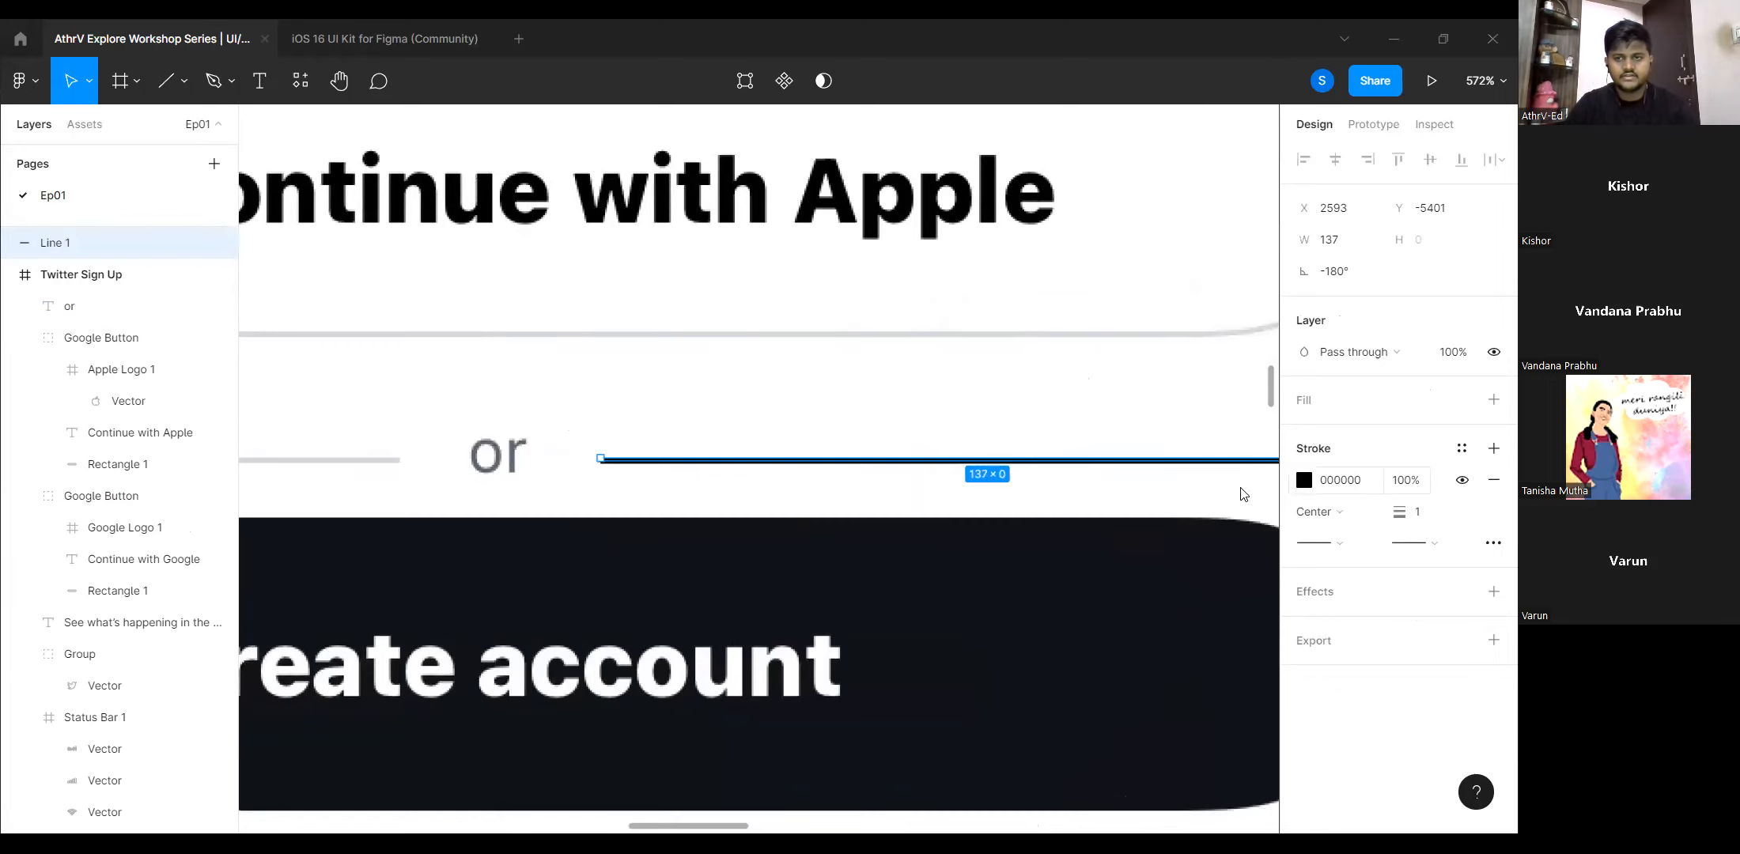
# Set the line's stroke colour to CED9D8, sampled from the reference divider.
pyautogui.click(1304, 480)
pyautogui.click(1072, 613)
pyautogui.click(402, 454)
pyautogui.scroll(-4, 751, 577)
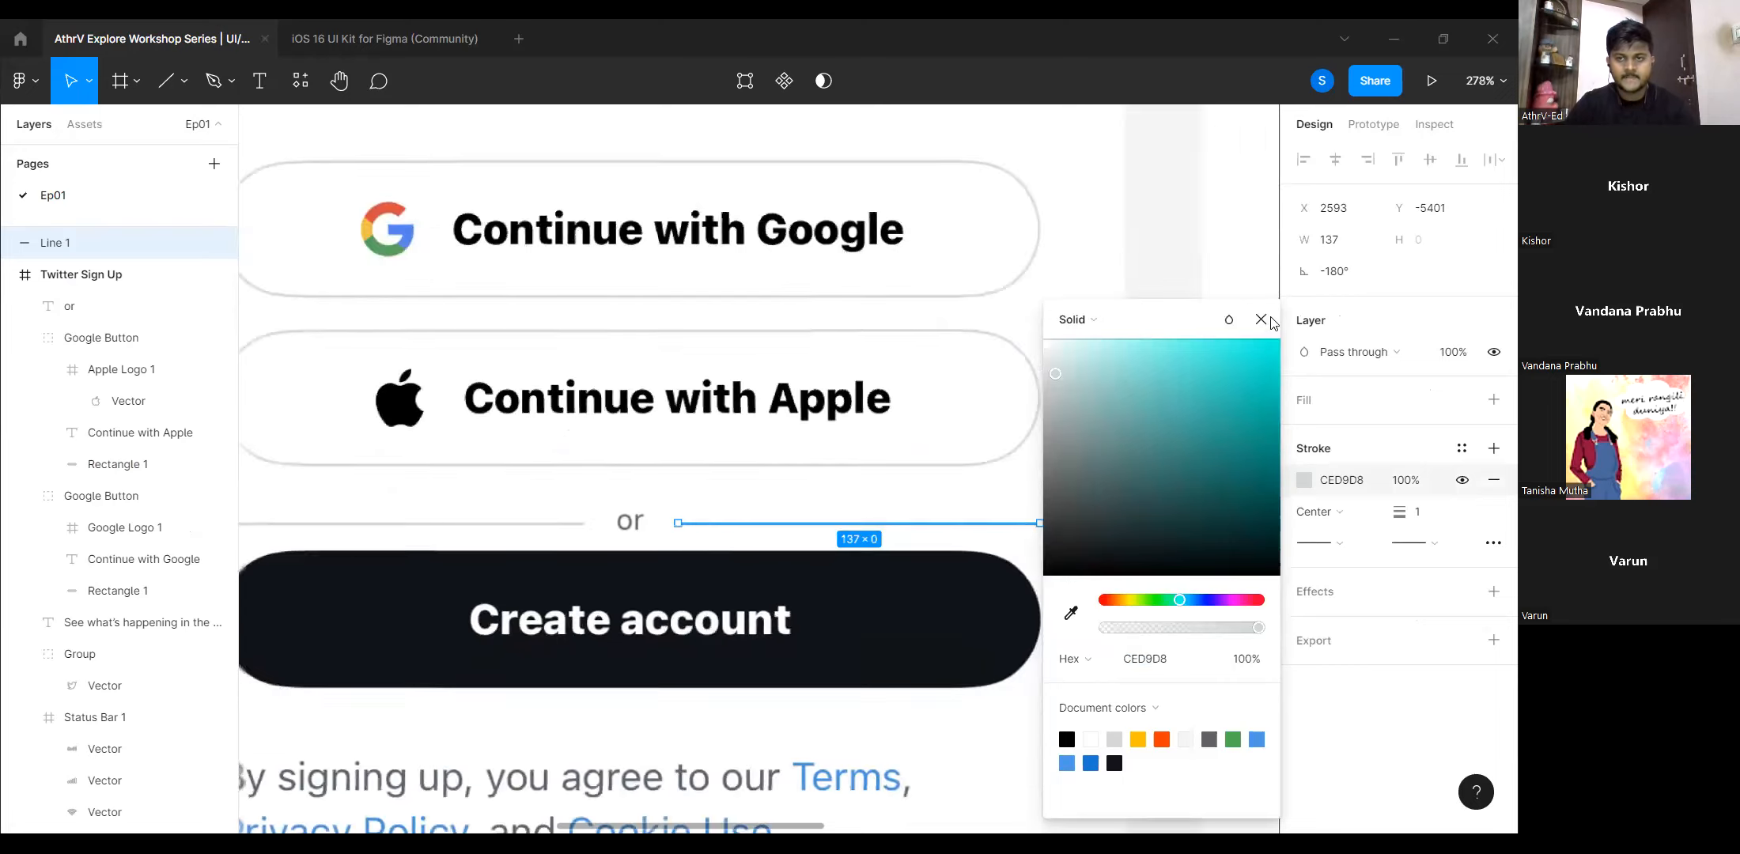
pyautogui.scroll(-1, 970, 541)
# Move the line into the Twitter Sign Up frame after the "or" text, at X 343, Y 597, flush with the buttons' right edge.
pyautogui.middleClick(649, 513)
pyautogui.moveTo(459, 501); pyautogui.dragTo(1195, 540)
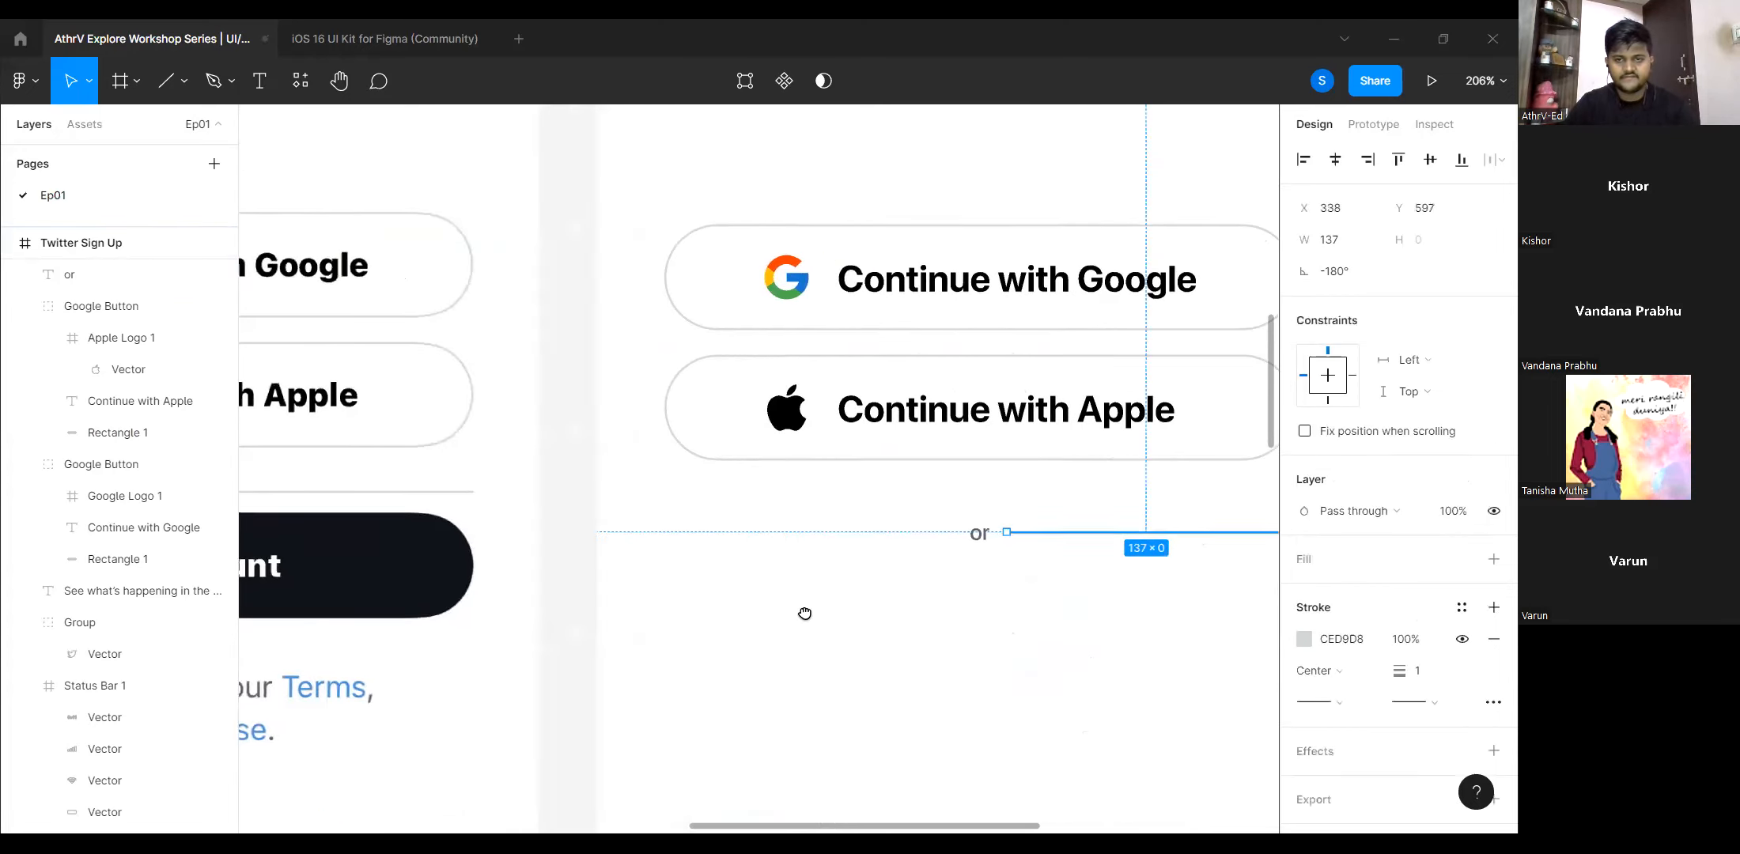
pyautogui.hscroll(3, 823, 578)
pyautogui.moveTo(848, 535); pyautogui.dragTo(861, 526)
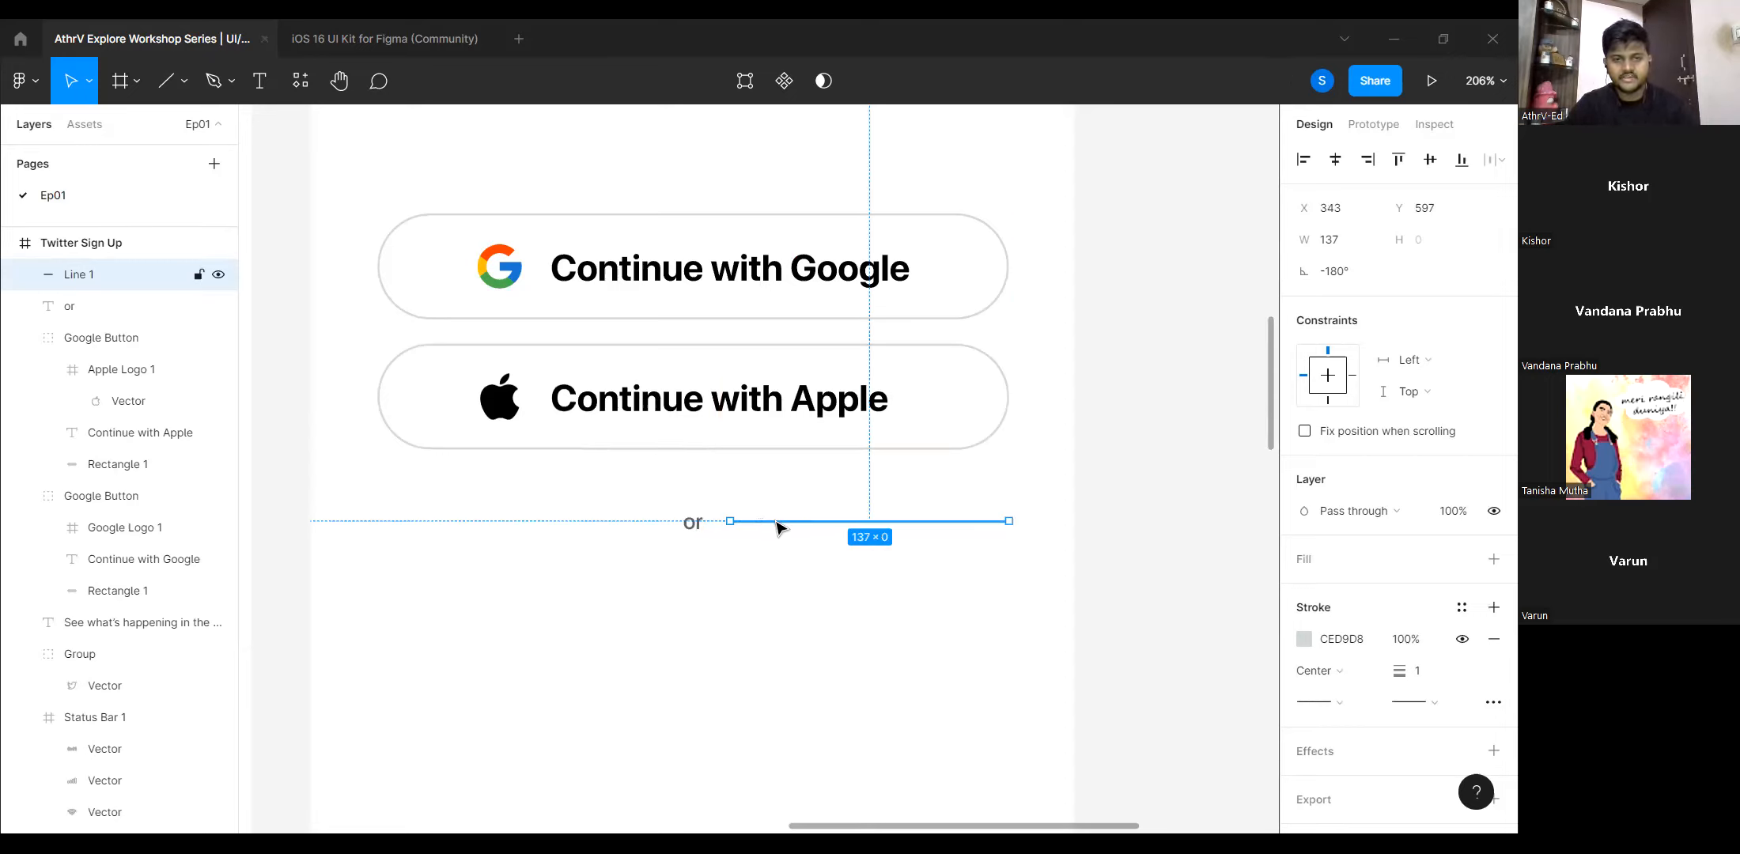
# Duplicate the divider line onto the other side of "or", placing the copy at X 170, Y 597.
pyautogui.moveTo(779, 526); pyautogui.dragTo(427, 540)
pyautogui.scroll(5, 696, 536)
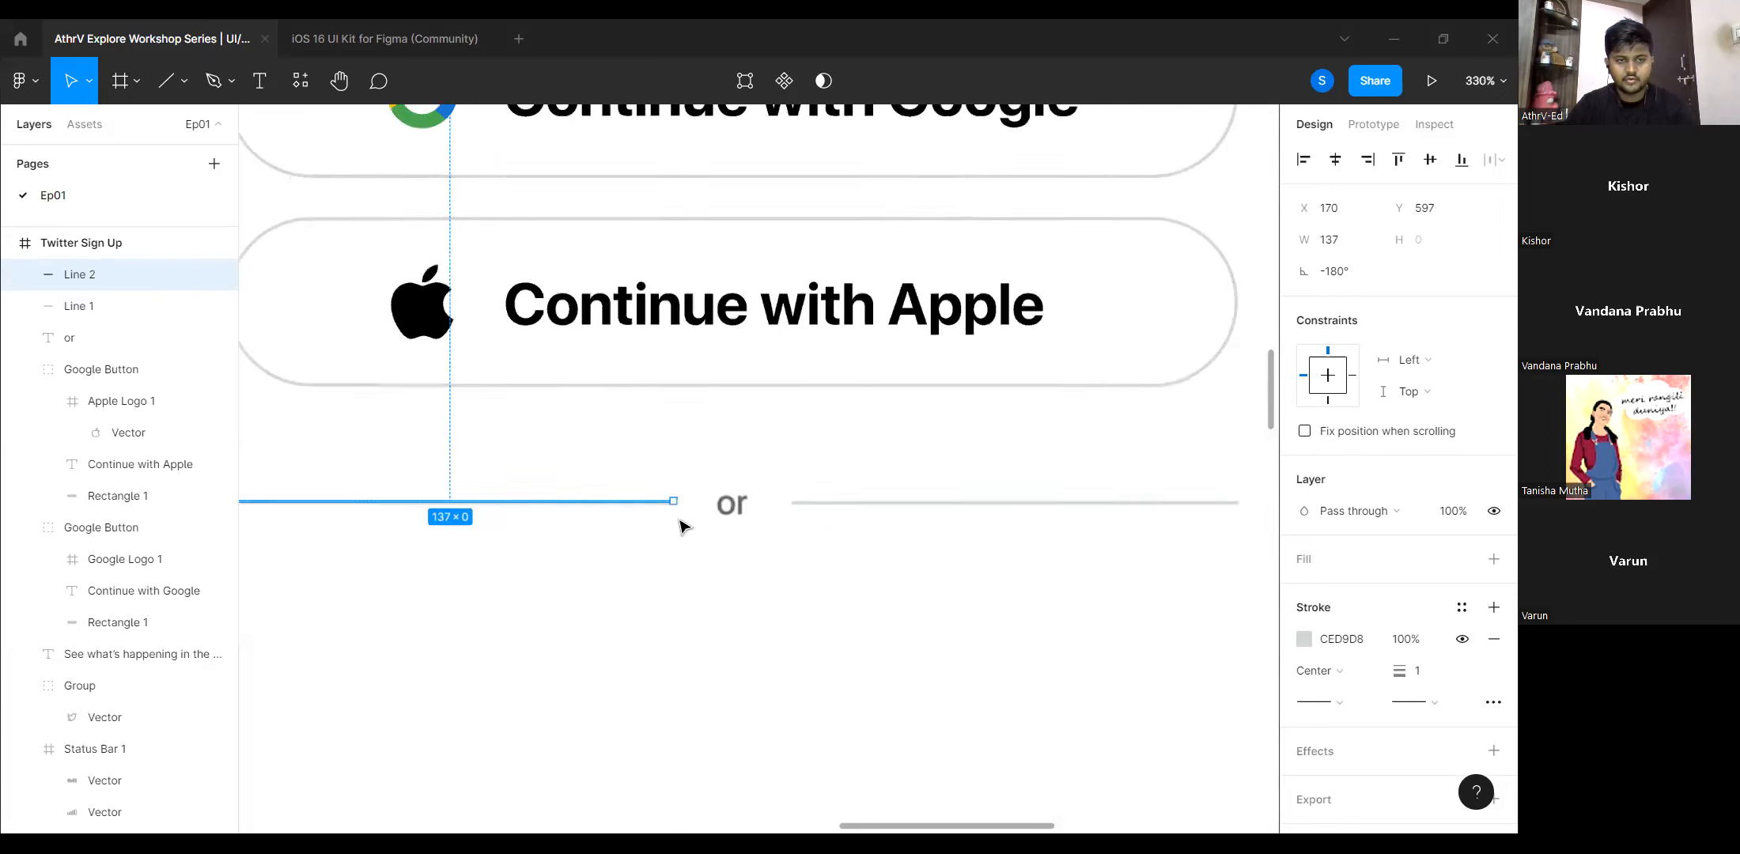
# Group both divider lines with the "or" text in the Twitter Sign Up frame.
pyautogui.keyDown('shift'); pyautogui.click(730, 508); pyautogui.keyUp('shift')
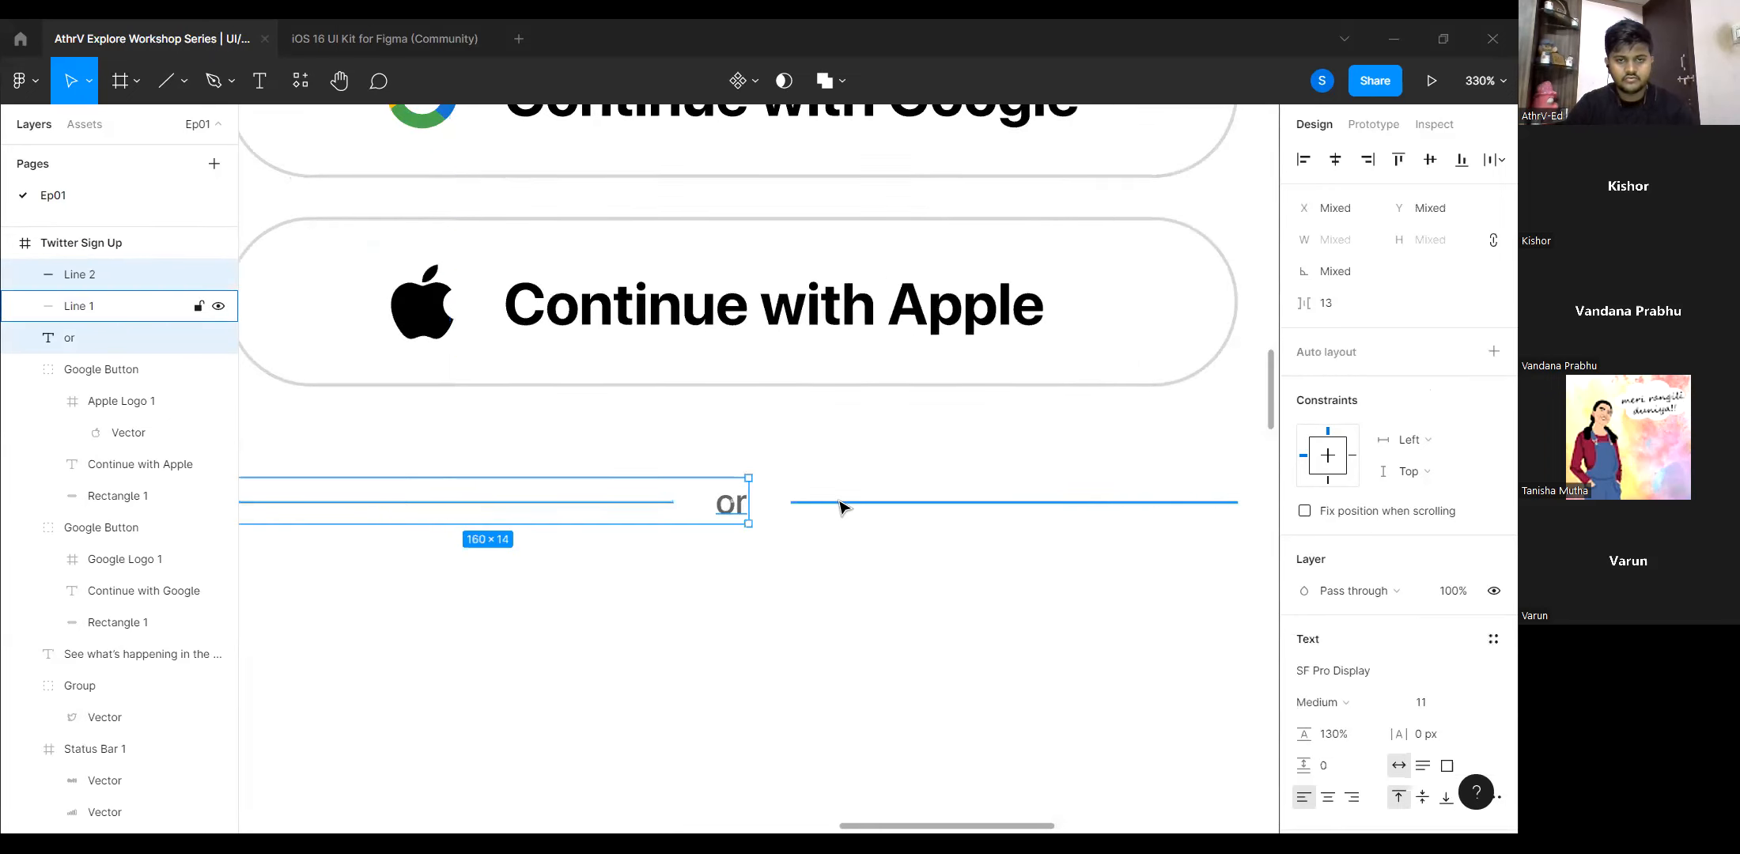
pyautogui.keyDown('shift'); pyautogui.click(797, 502); pyautogui.keyUp('shift')
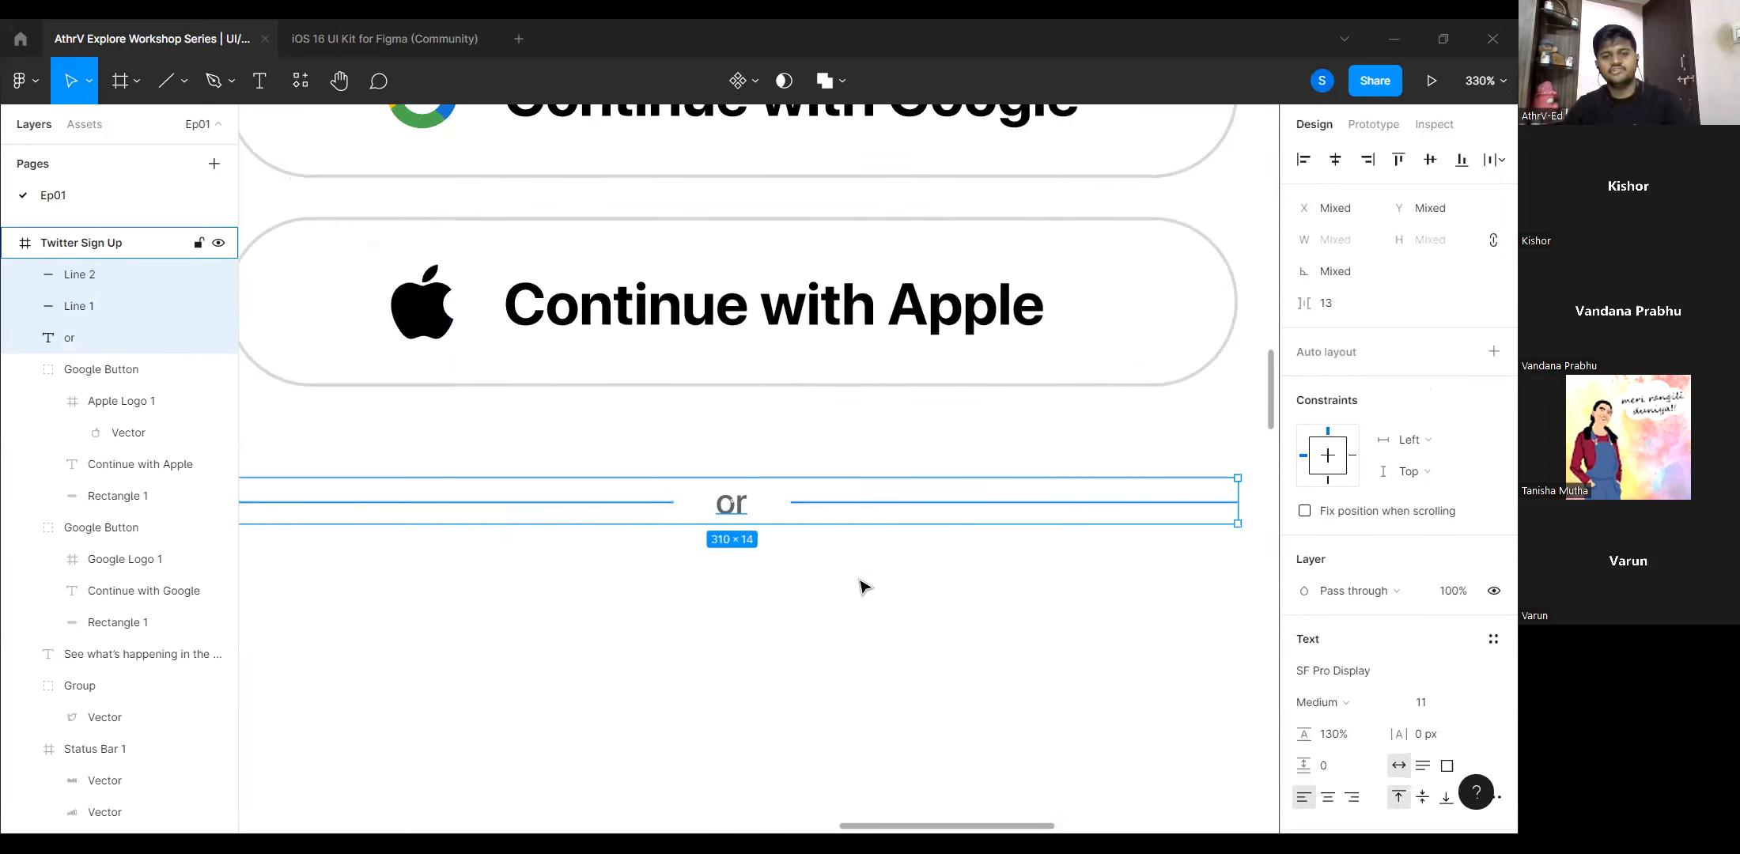
pyautogui.hotkey('ctrl', 'g')
pyautogui.click(847, 585)
# Set the font size of the "or" text inside the divider group to 12.
pyautogui.scroll(-2, 822, 573)
pyautogui.scroll(-6, 752, 581)
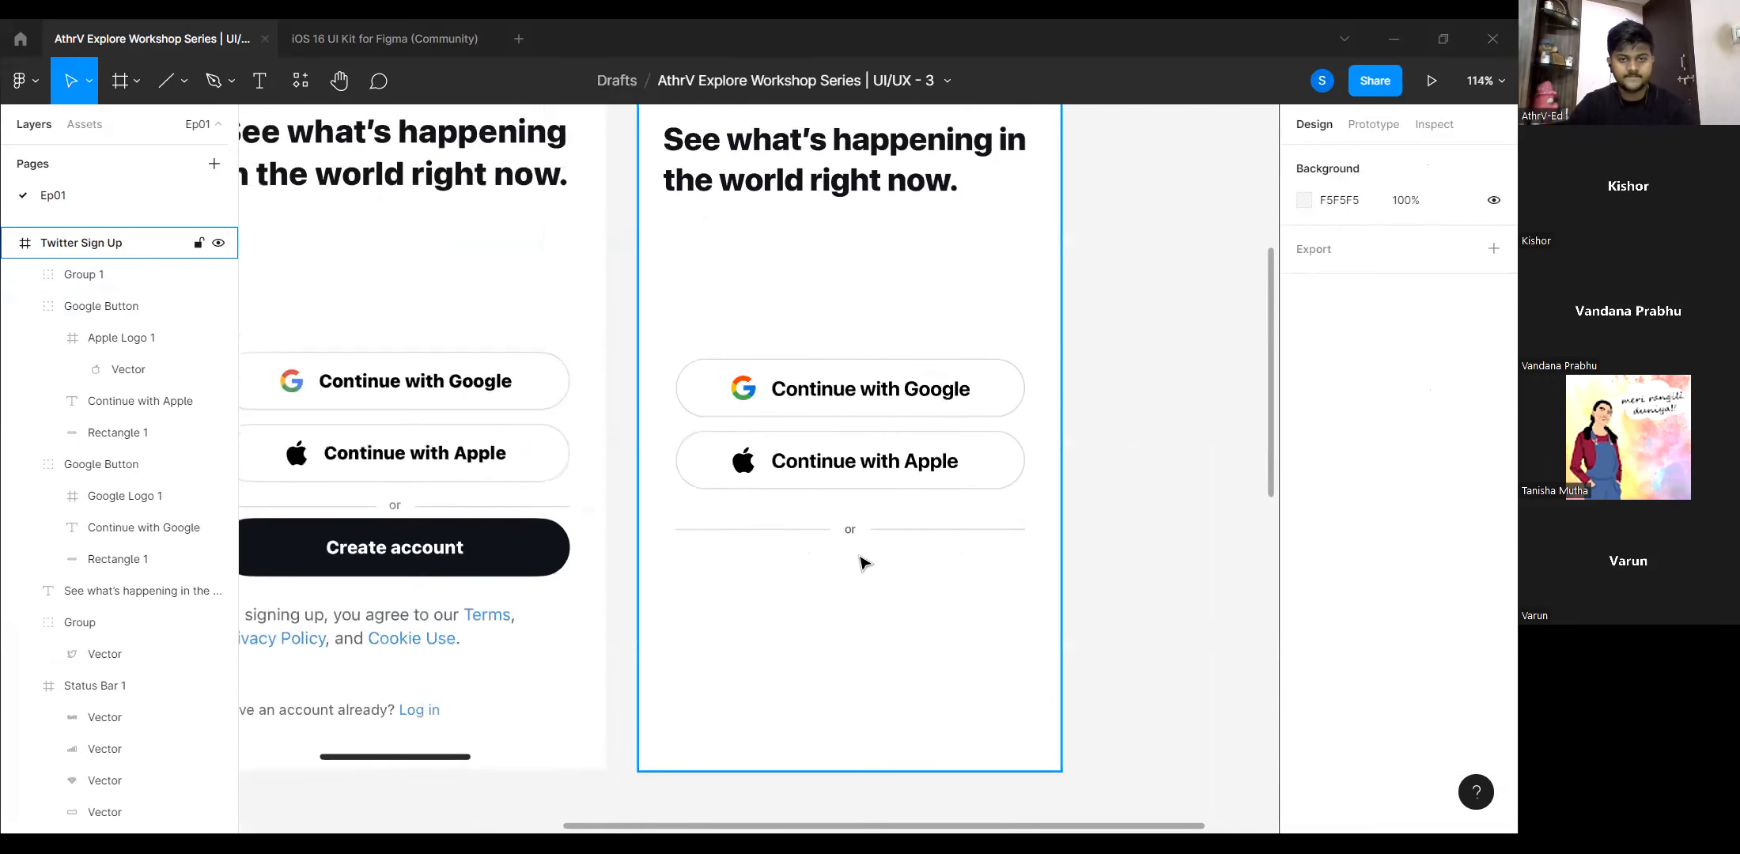
pyautogui.scroll(3, 848, 518)
pyautogui.doubleClick(847, 515)
pyautogui.click(1427, 592)
pyautogui.write('12')
pyautogui.press('Return')
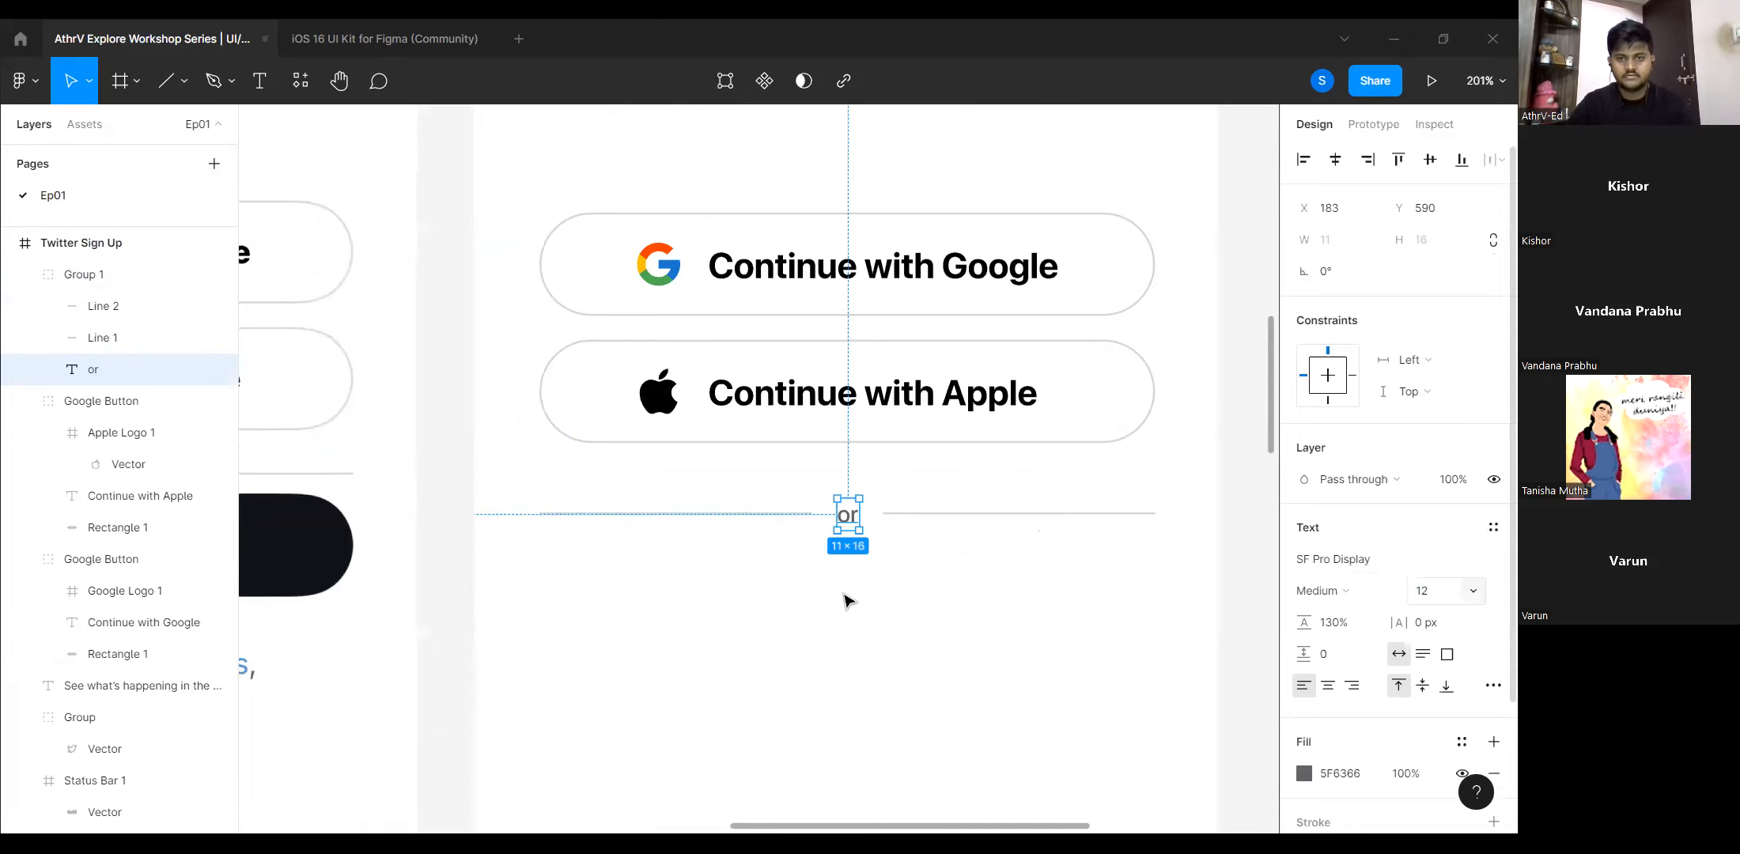
pyautogui.scroll(2, 843, 507)
pyautogui.scroll(2, 851, 529)
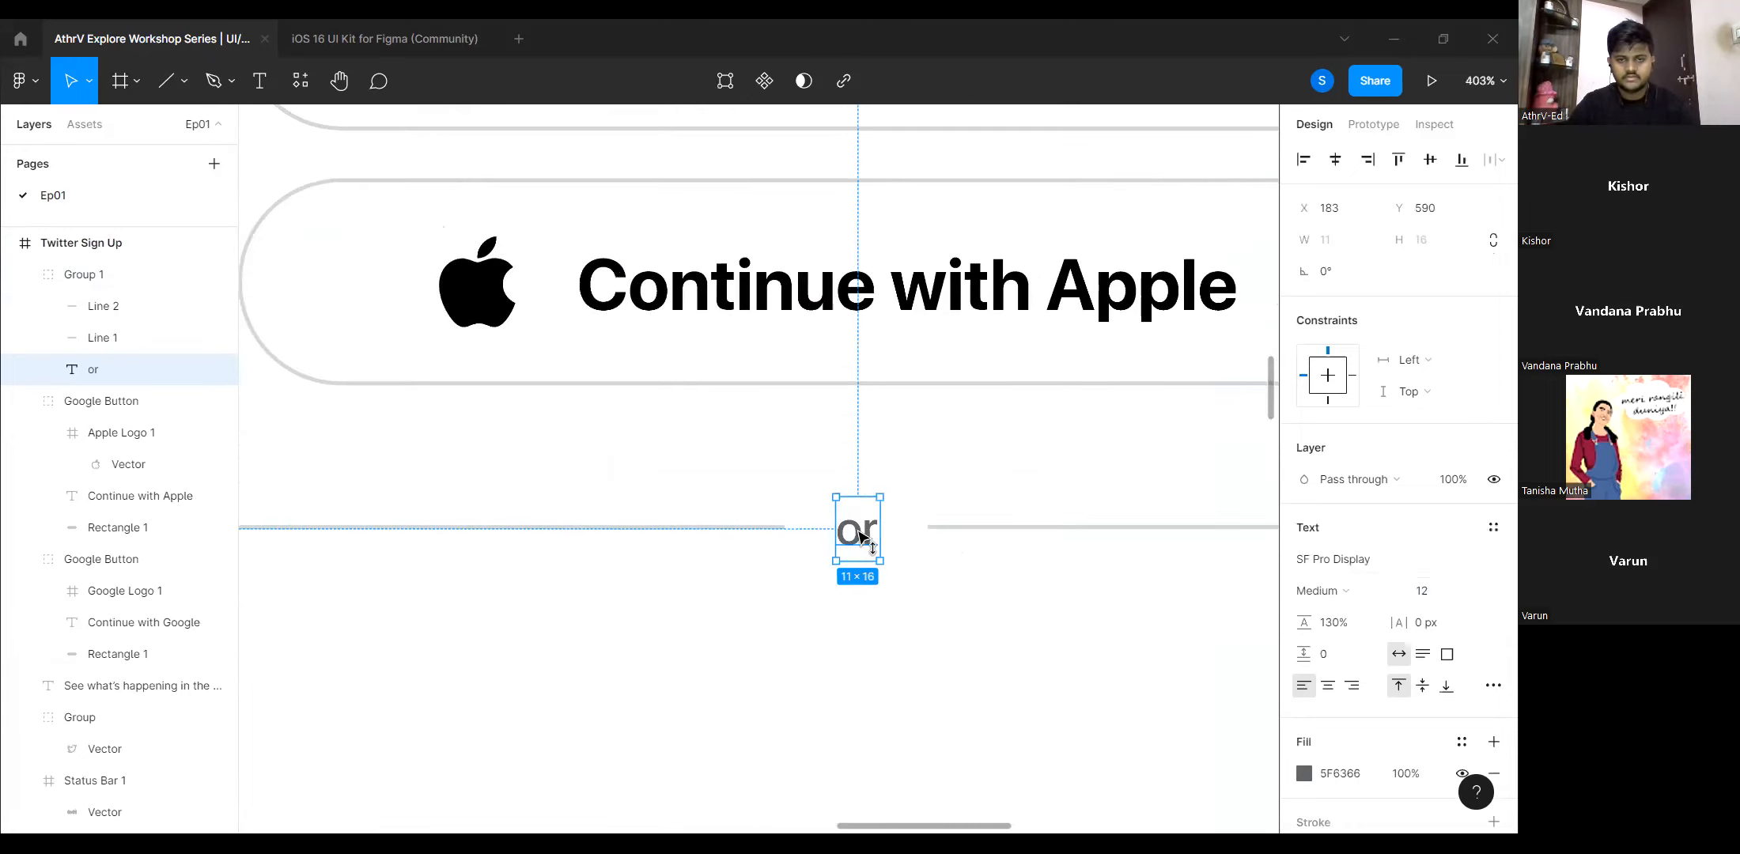
pyautogui.click(904, 584)
pyautogui.scroll(-5, 904, 584)
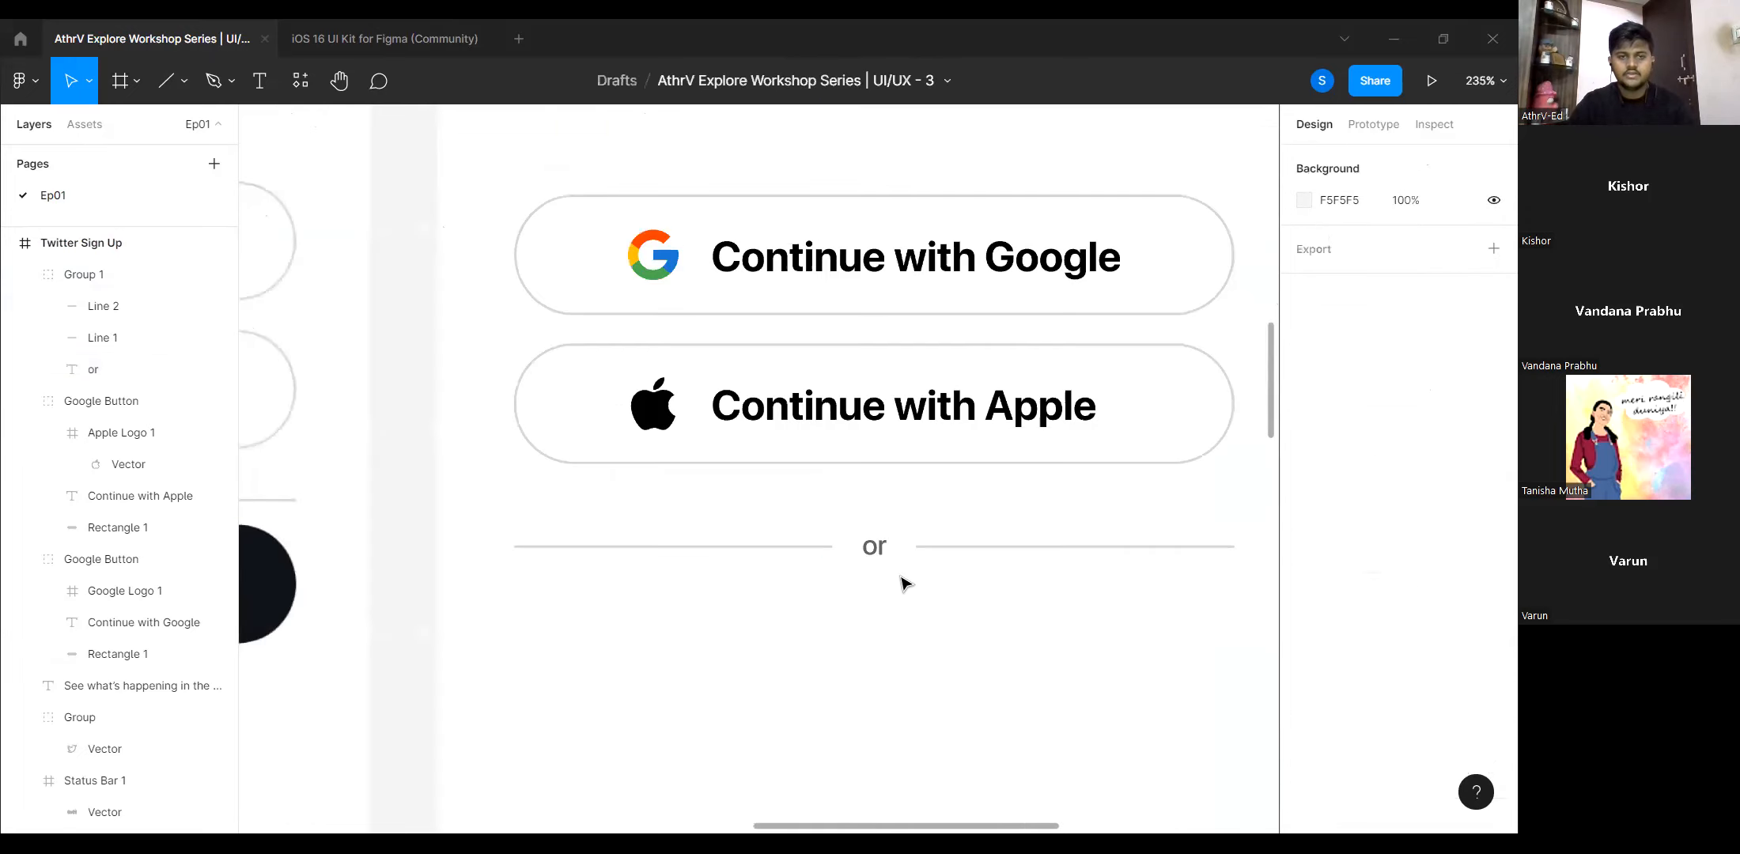
# Duplicate the Continue with Apple button below the "or" divider, placing the copy at X 33, Y 613.
pyautogui.scroll(-2, 900, 510)
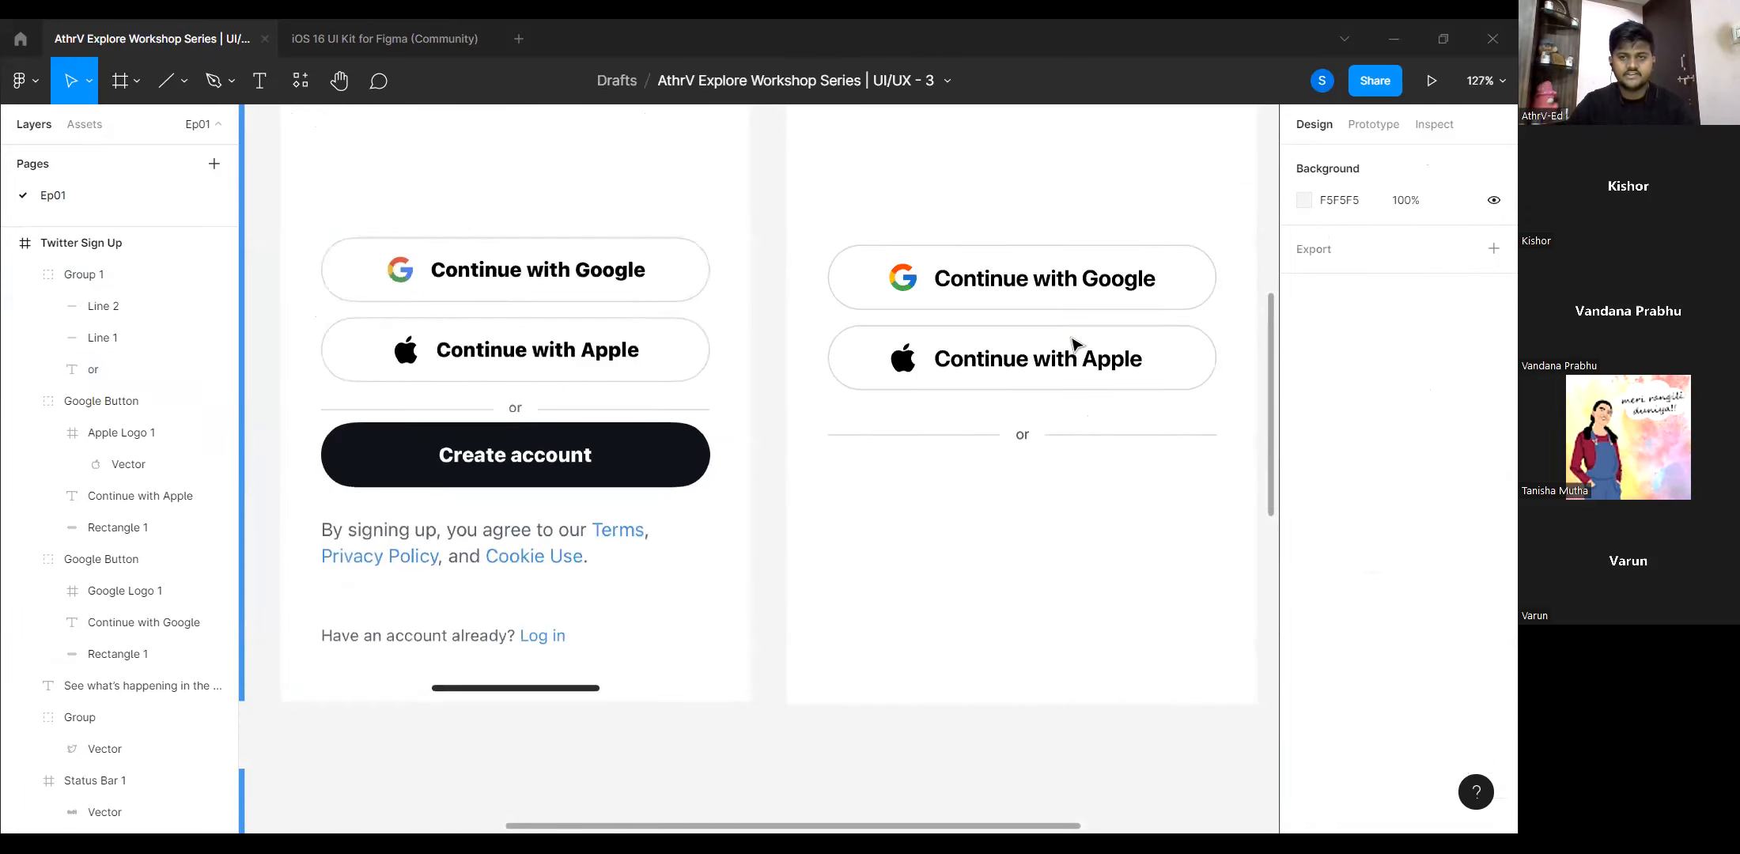
pyautogui.click(1060, 358)
pyautogui.moveTo(1060, 357); pyautogui.dragTo(1053, 492)
pyautogui.press('Up')
pyautogui.press('Up')
pyautogui.press('Up')
pyautogui.press('Up')
pyautogui.press('Up')
pyautogui.press('Up')
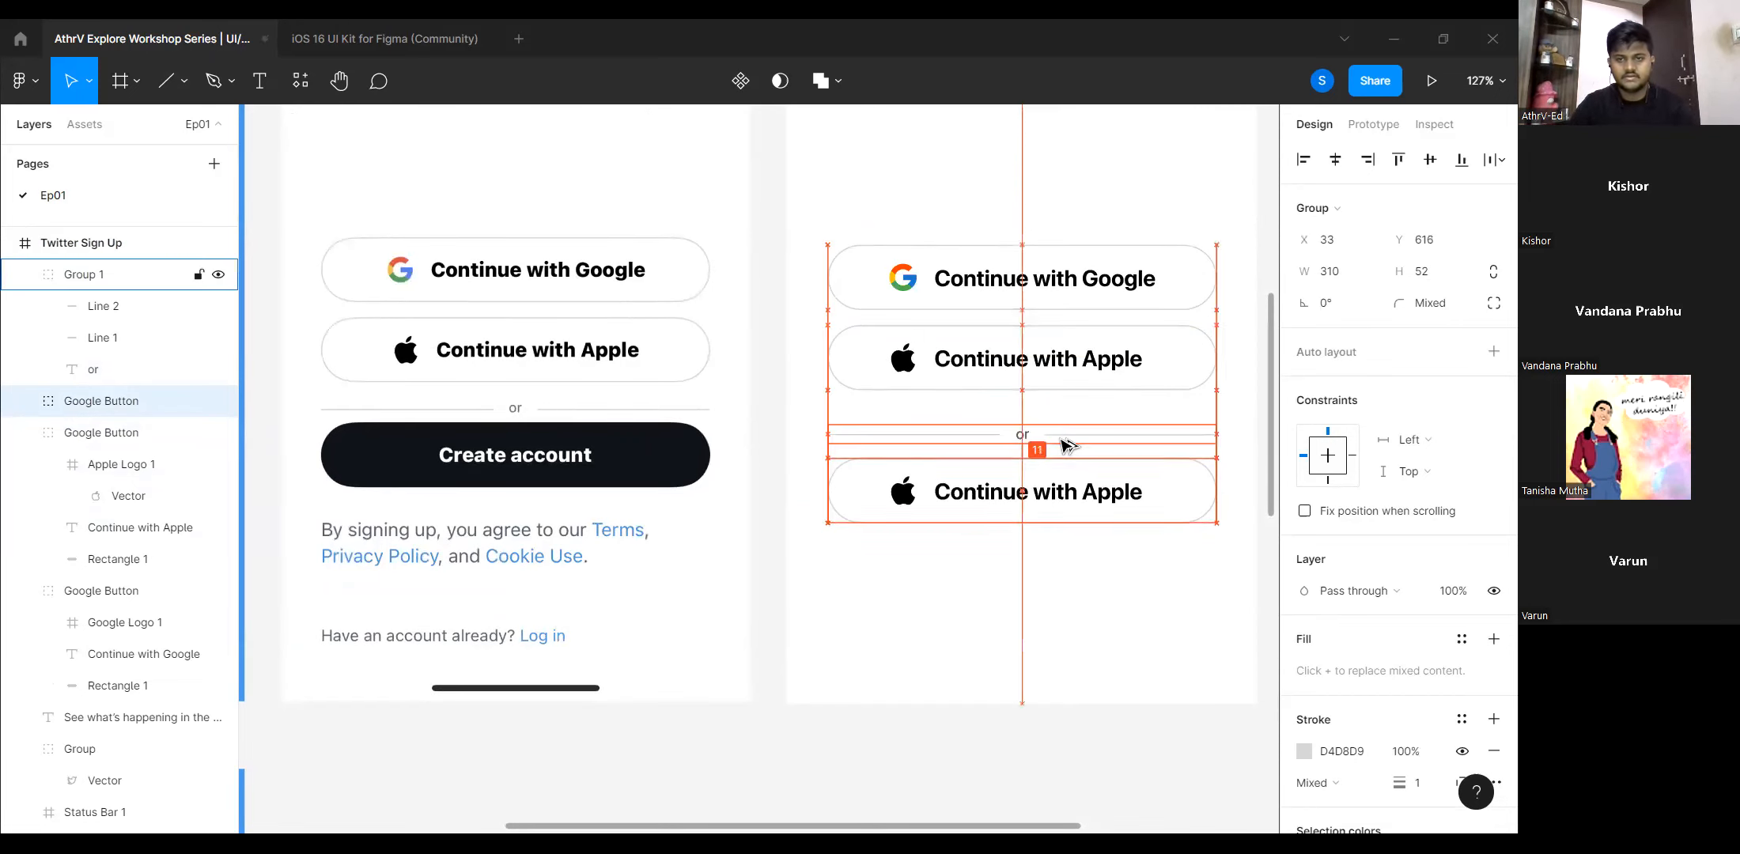
pyautogui.press('Down')
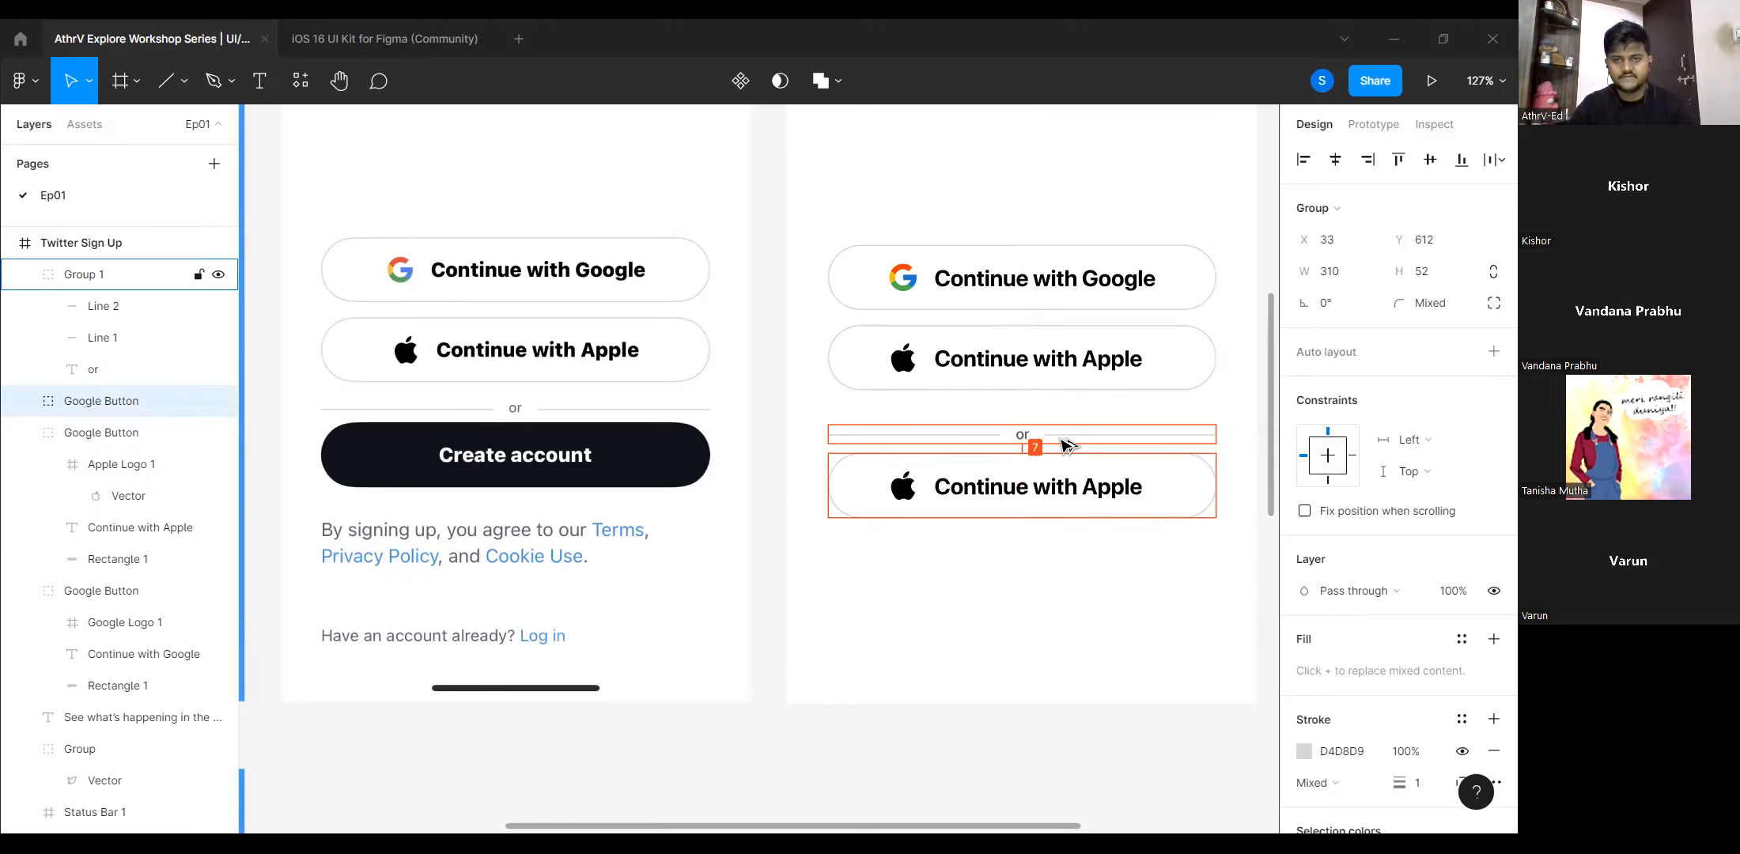
pyautogui.press('Down')
# Delete the Apple logo from the copied button and centre its label horizontally within the button.
pyautogui.scroll(5, 1085, 494)
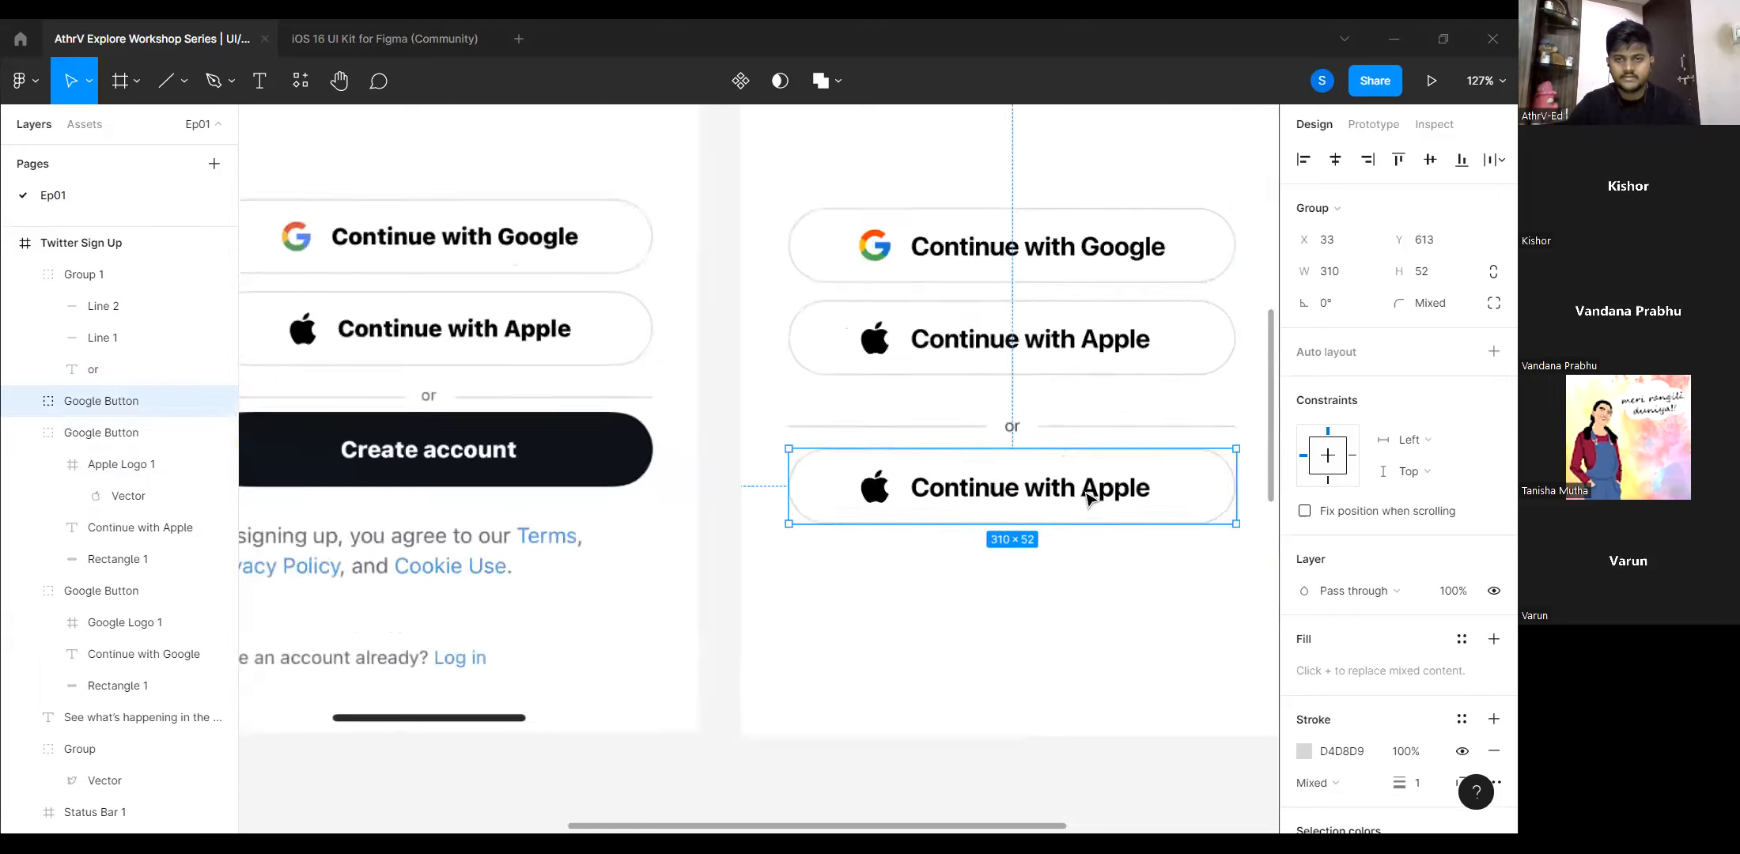
pyautogui.doubleClick(1037, 496)
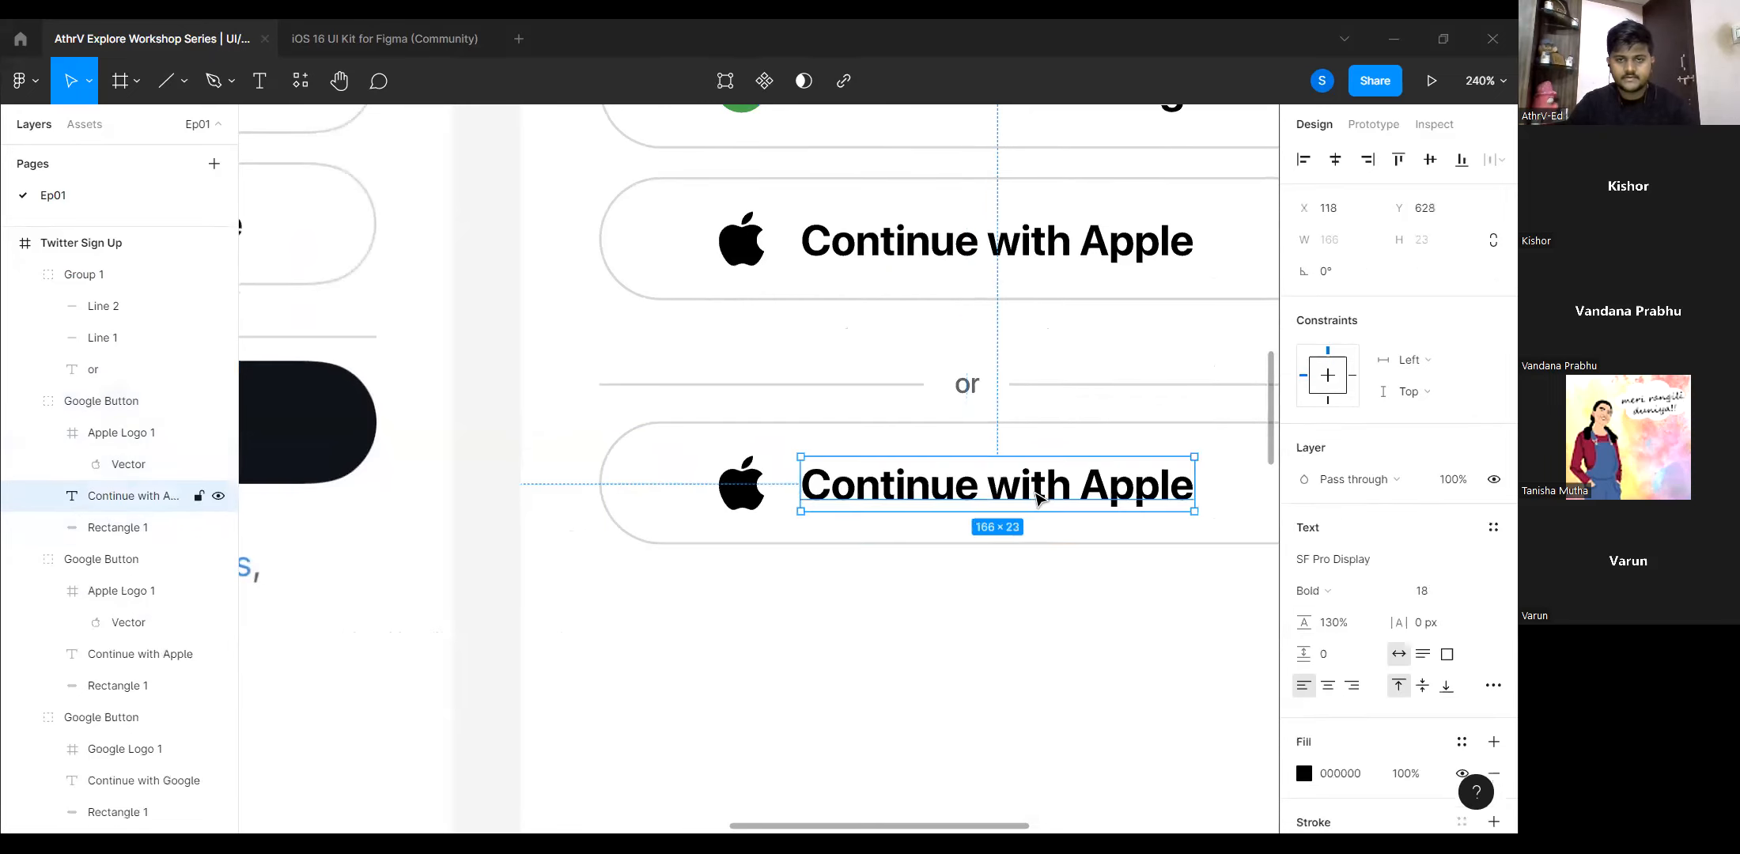
pyautogui.click(752, 494)
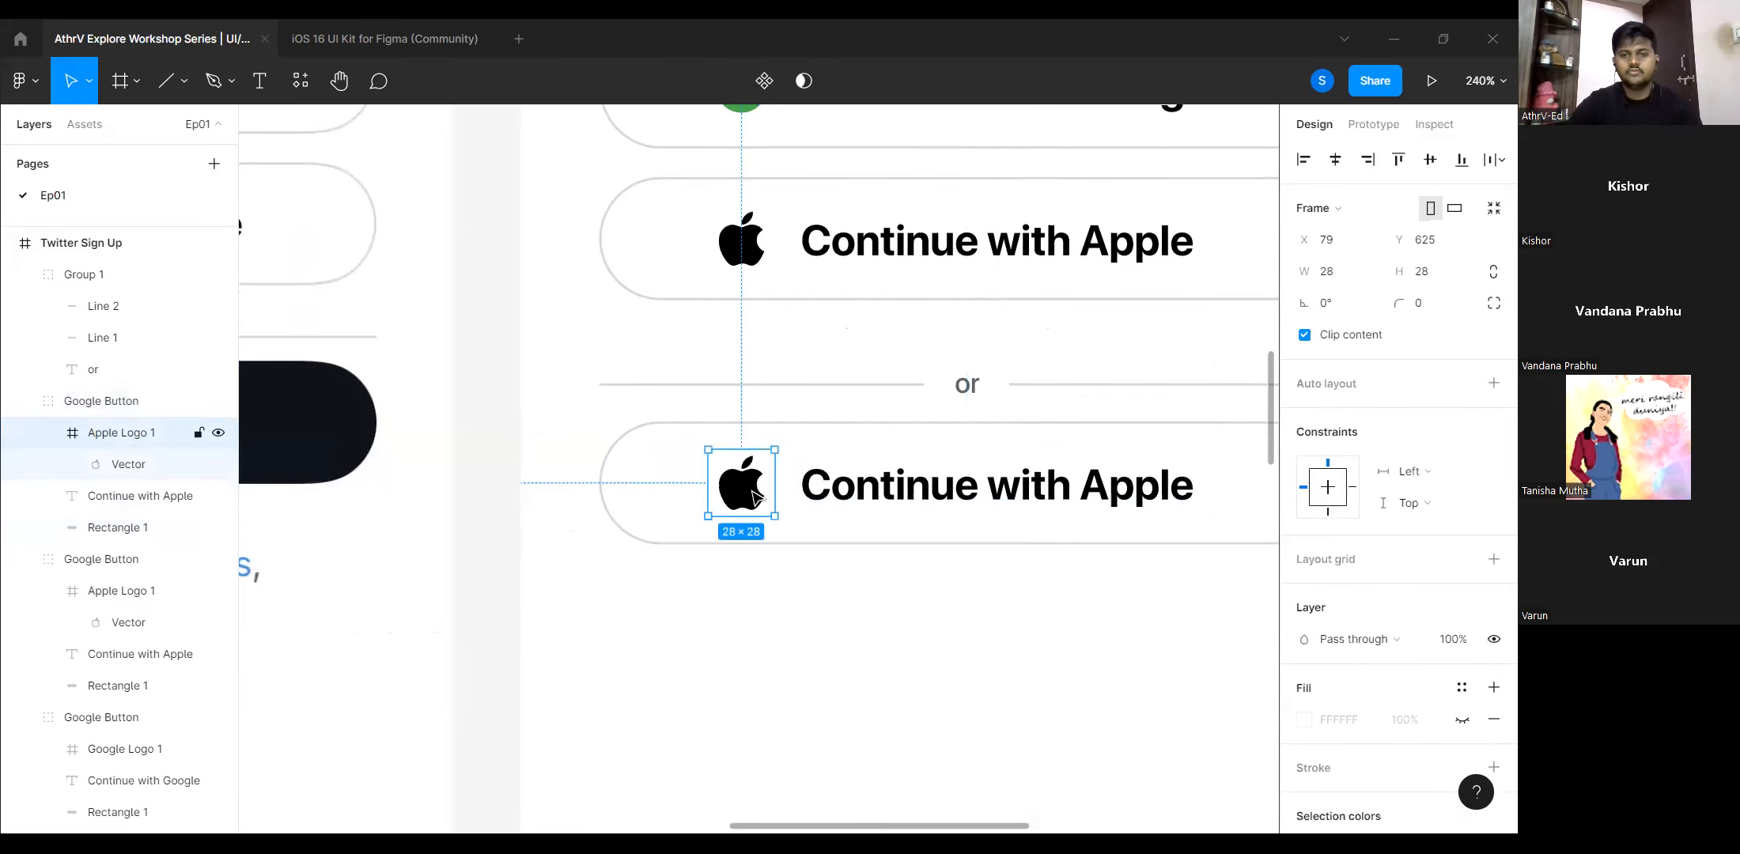
pyautogui.press('Delete')
pyautogui.click(910, 486)
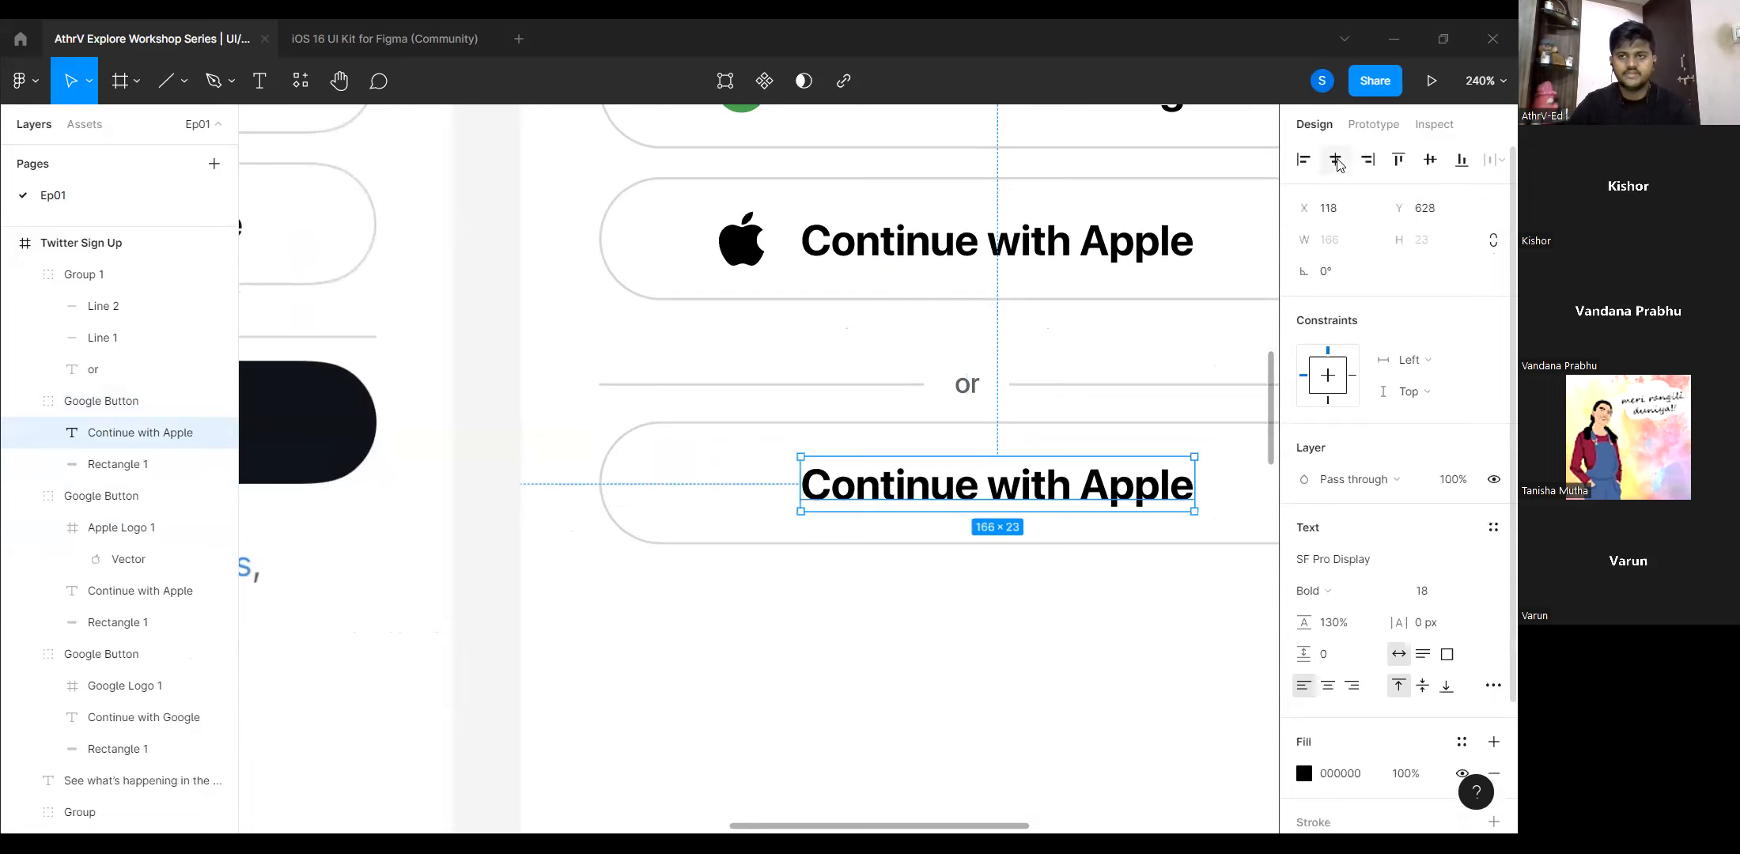
pyautogui.click(1336, 161)
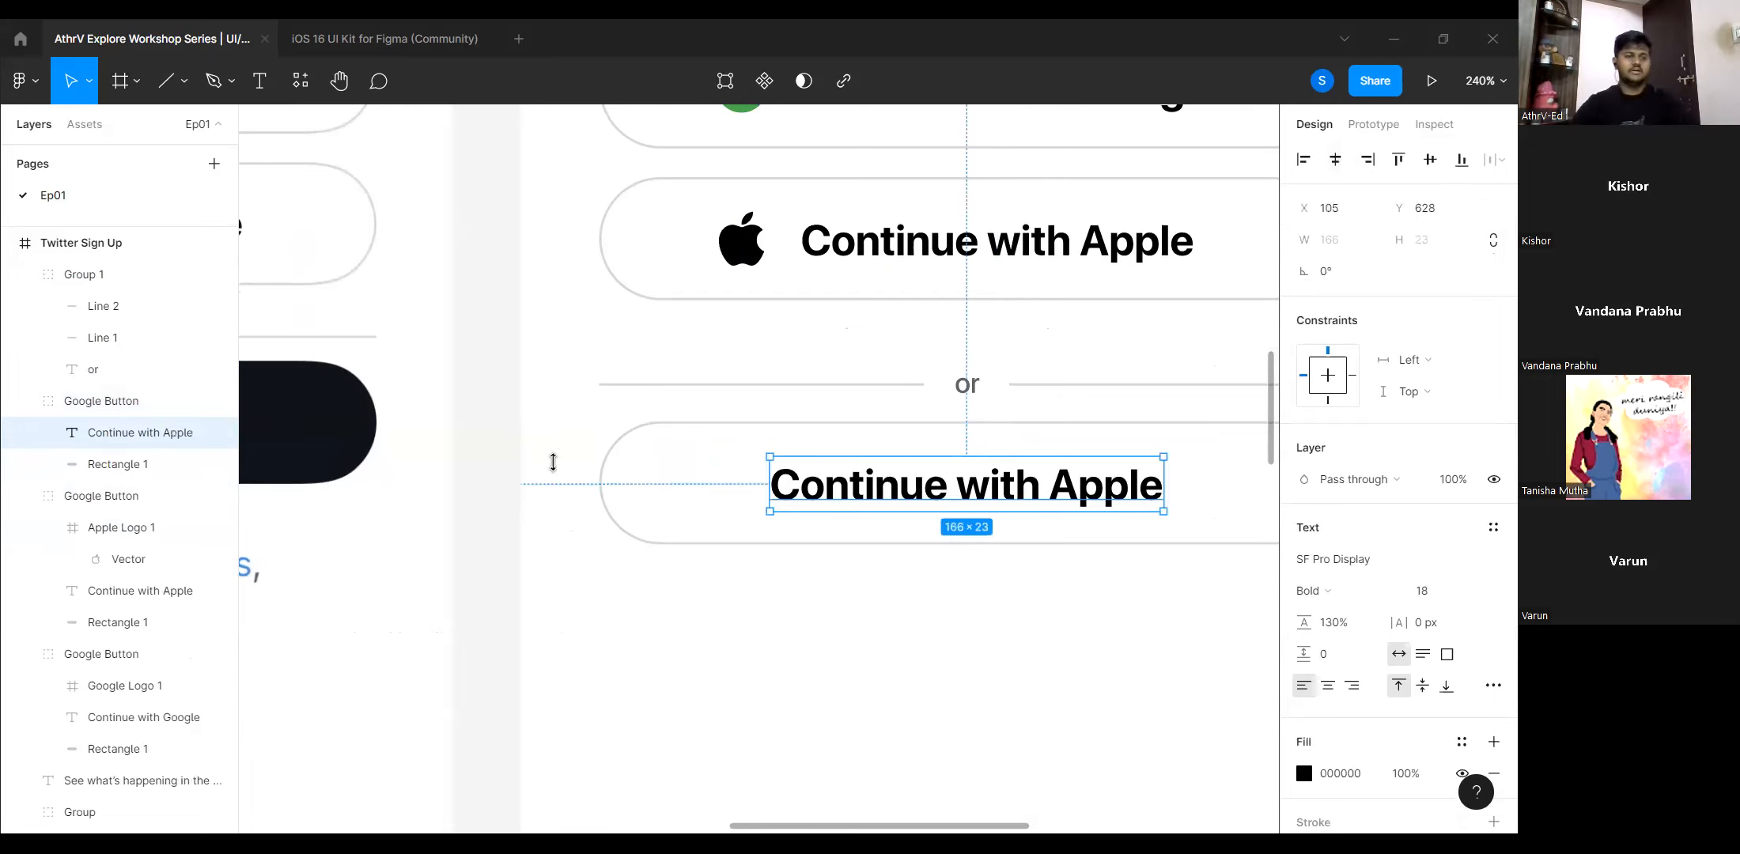
# Rename the group of the original Continue with Apple button as "Apple Button".
pyautogui.click(111, 497)
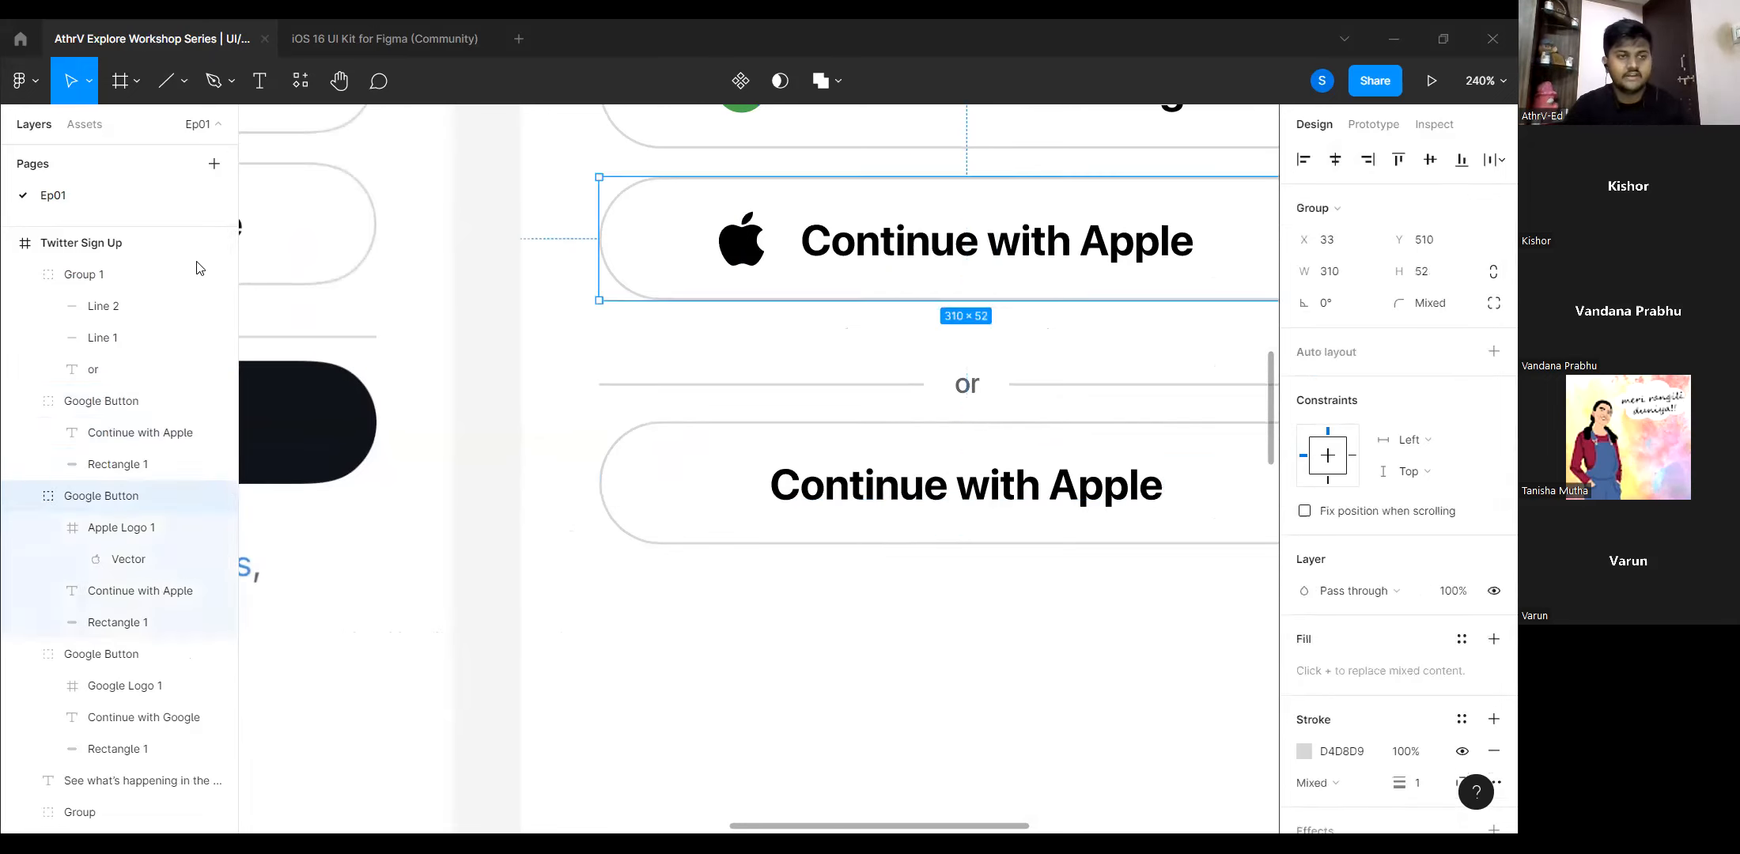
pyautogui.doubleClick(110, 499)
pyautogui.doubleClick(93, 500)
pyautogui.write('A')
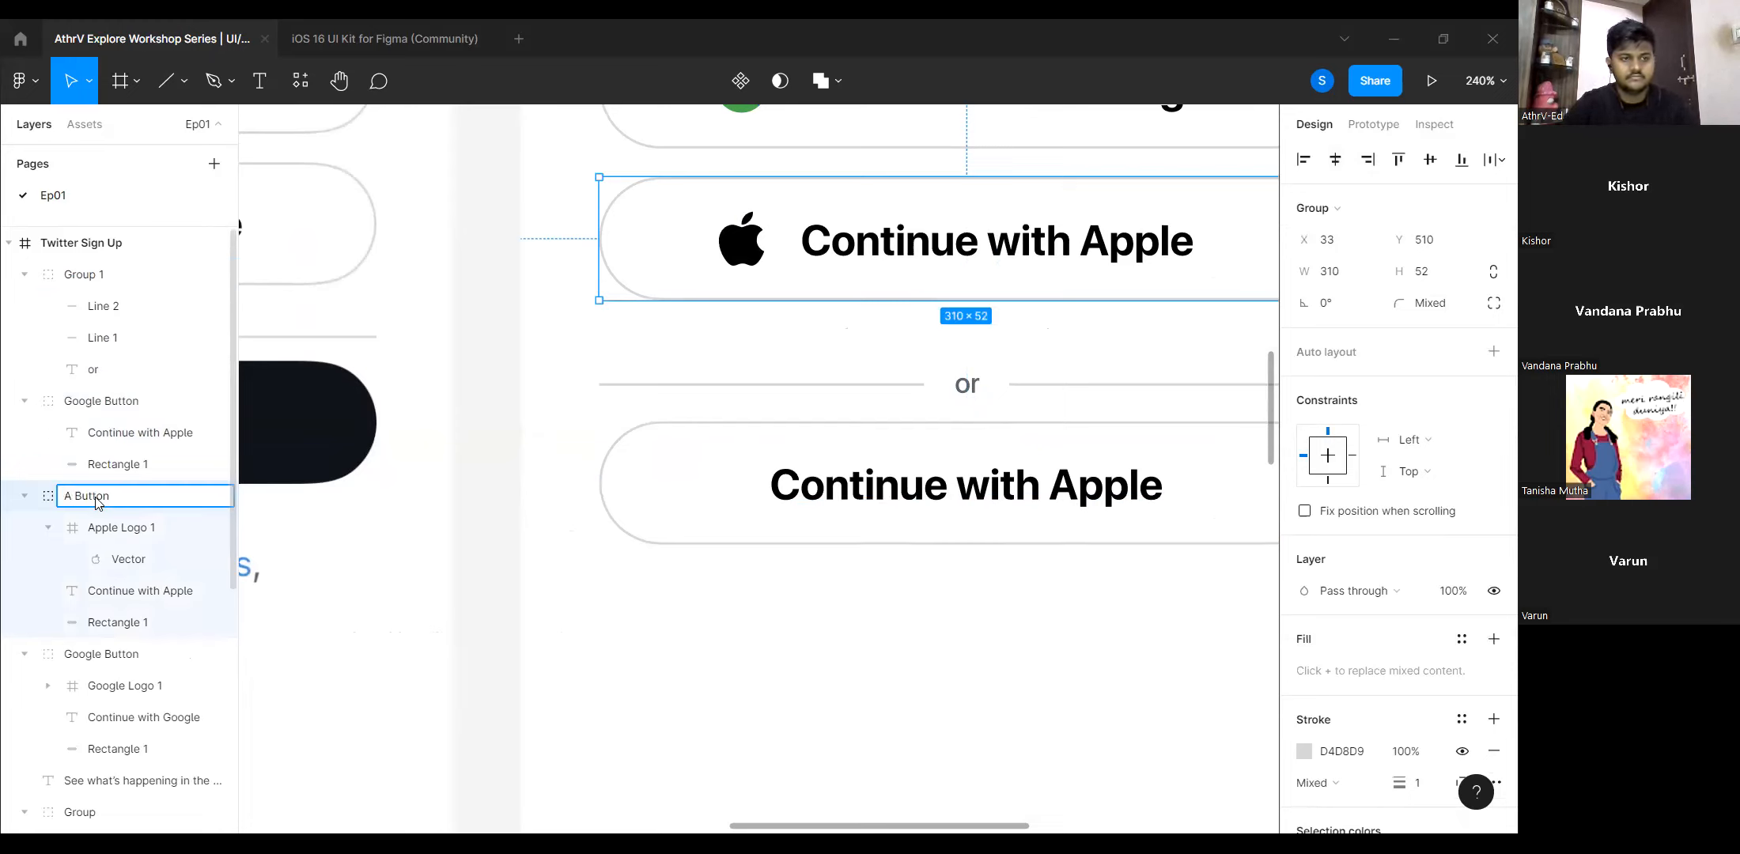
pyautogui.press('Return')
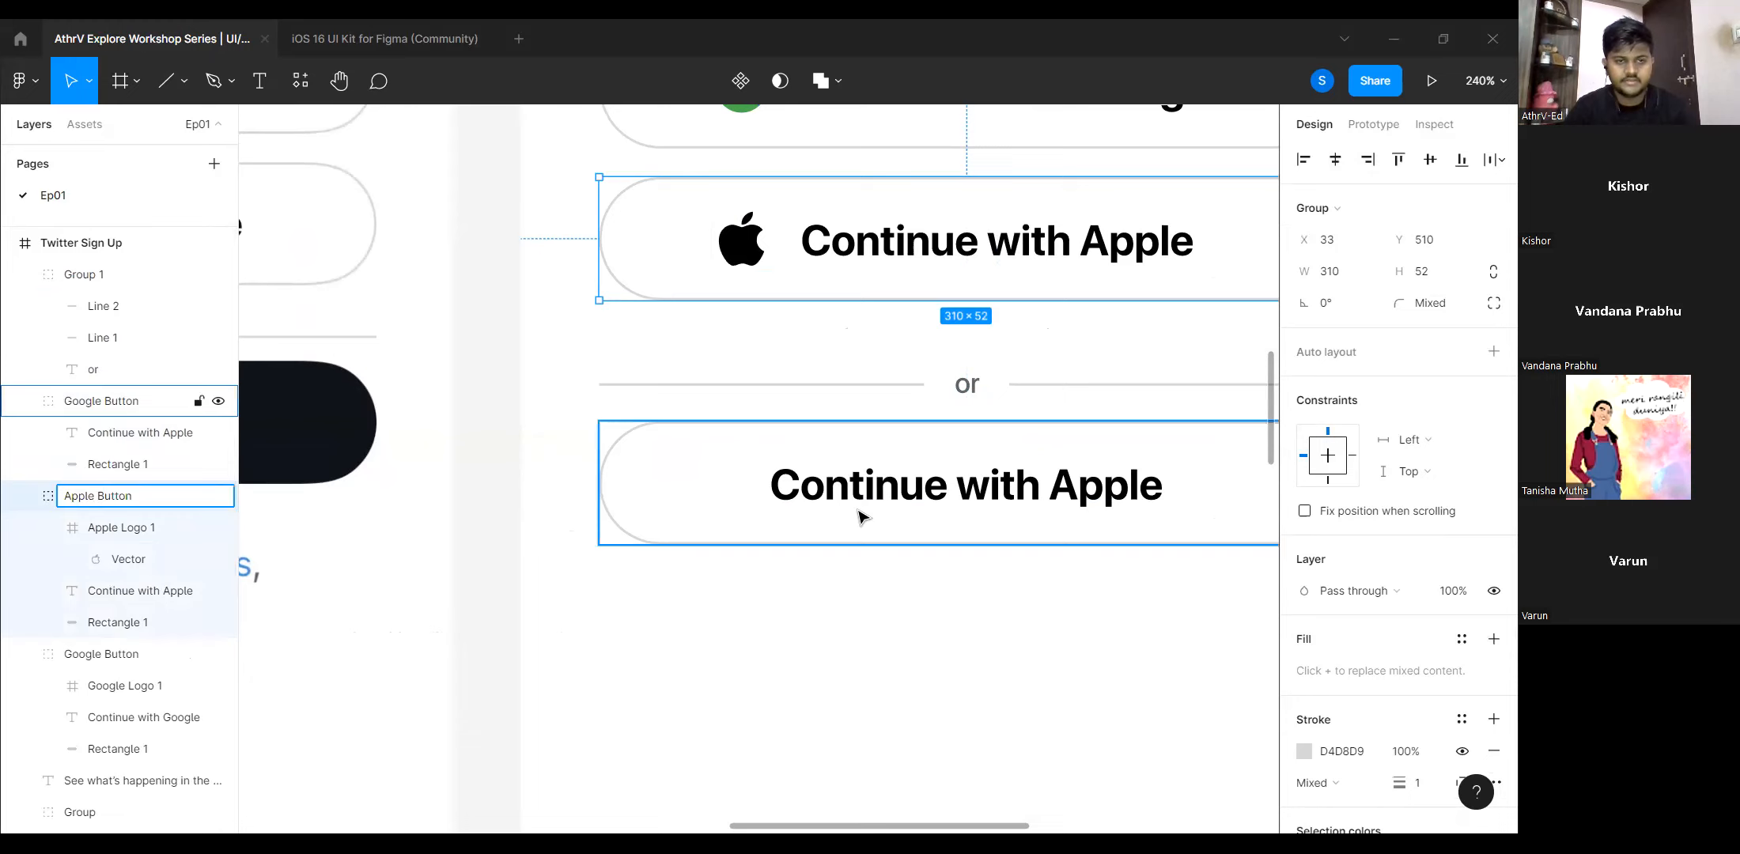
# Rename the group of the copied button below the divider as "SignupButton".
pyautogui.click(57, 411)
pyautogui.doubleClick(85, 405)
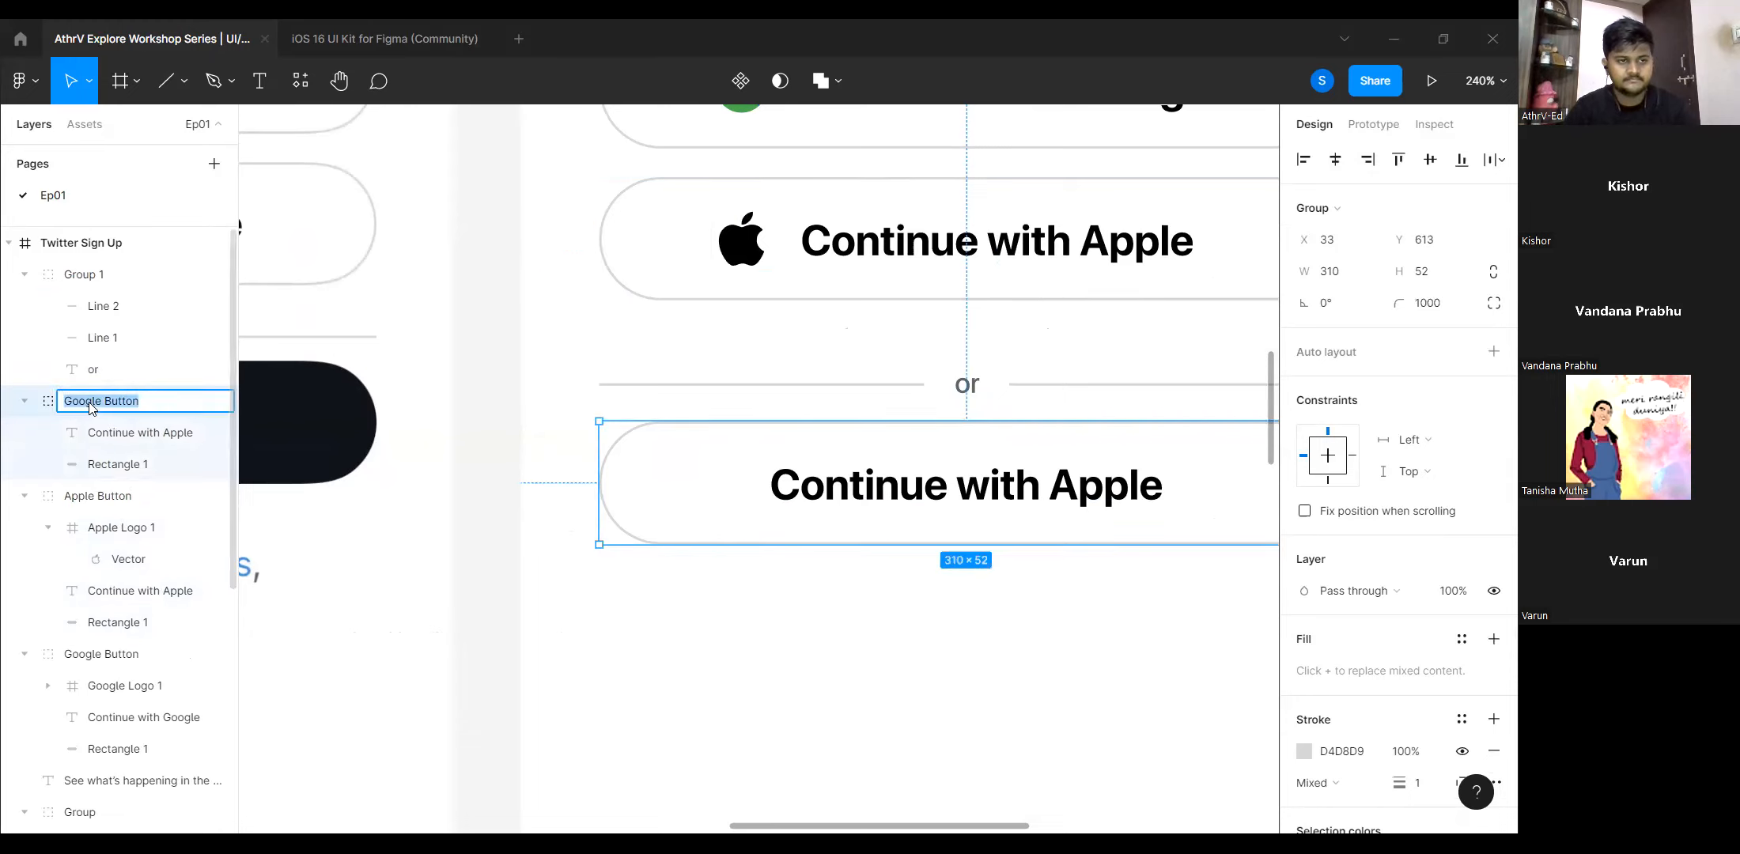
pyautogui.write('Sign')
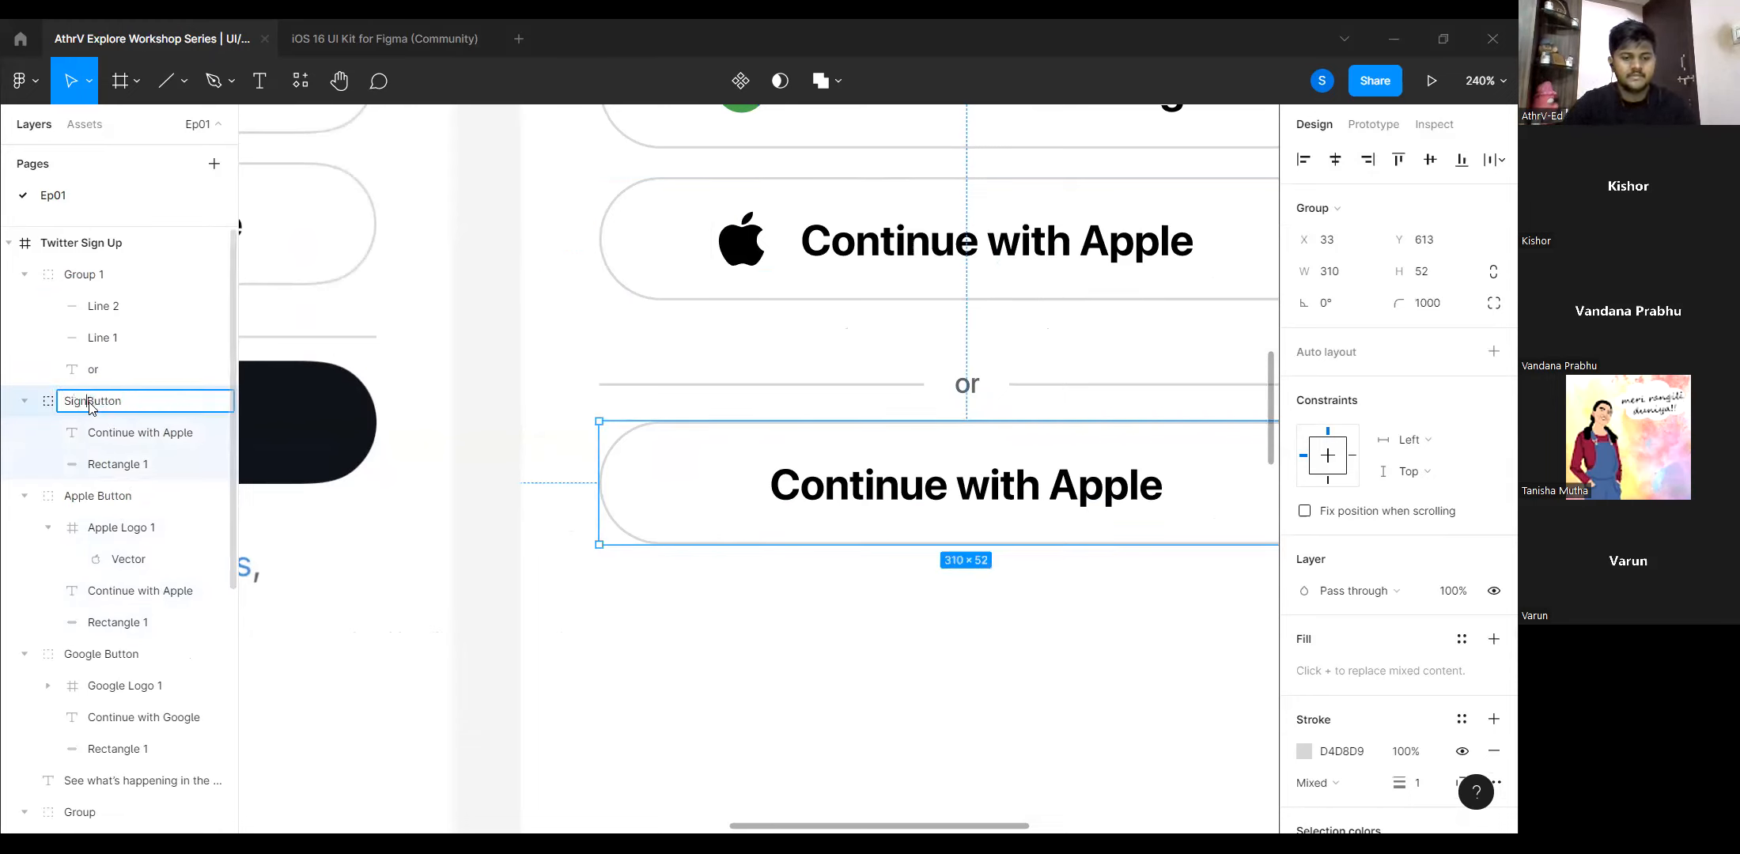
pyautogui.write('up')
pyautogui.press('Return')
# Remove the SignupButton group's stroke and fill it with 0F1319, sampled from the reference Create account button.
pyautogui.scroll(-5, 913, 517)
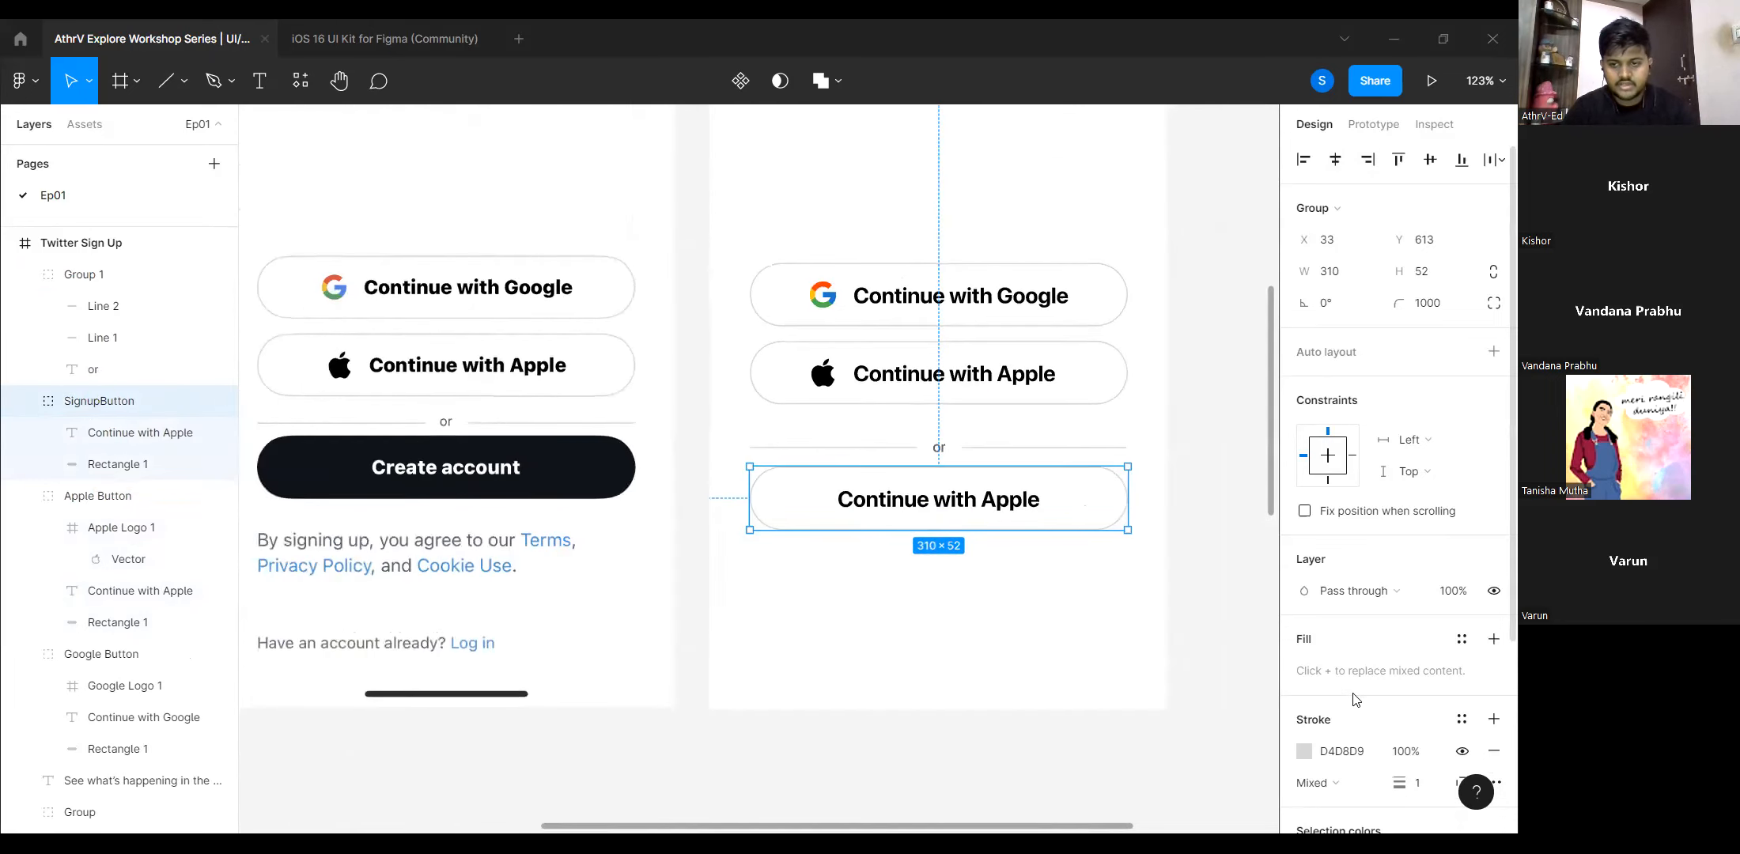
pyautogui.scroll(-3, 1449, 575)
pyautogui.click(1494, 556)
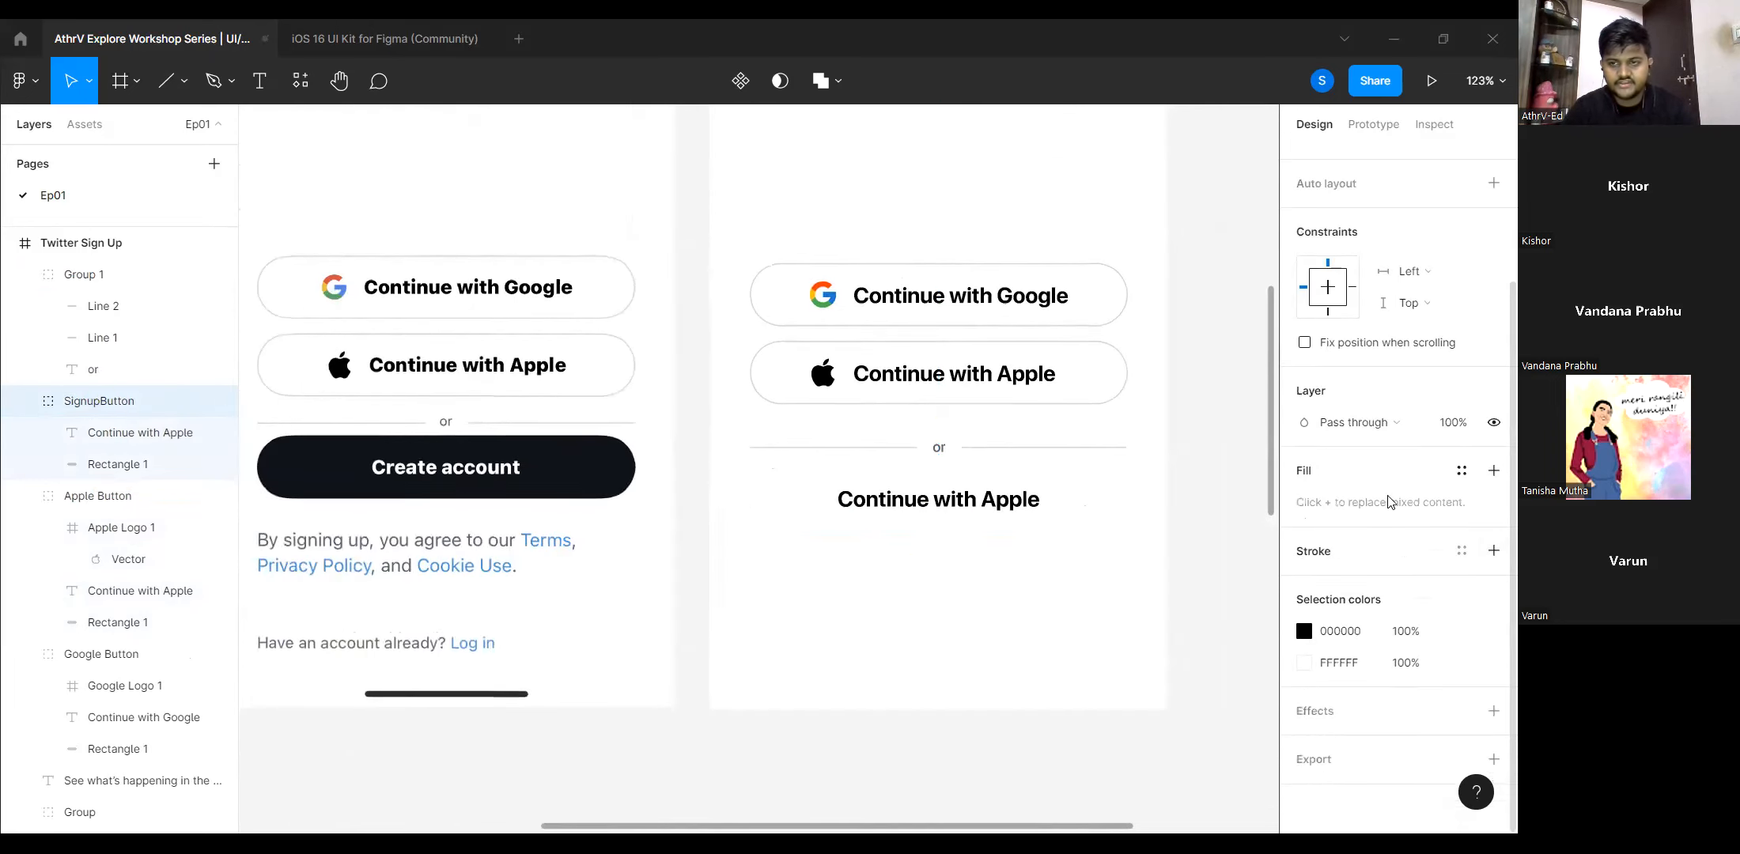
pyautogui.click(1493, 471)
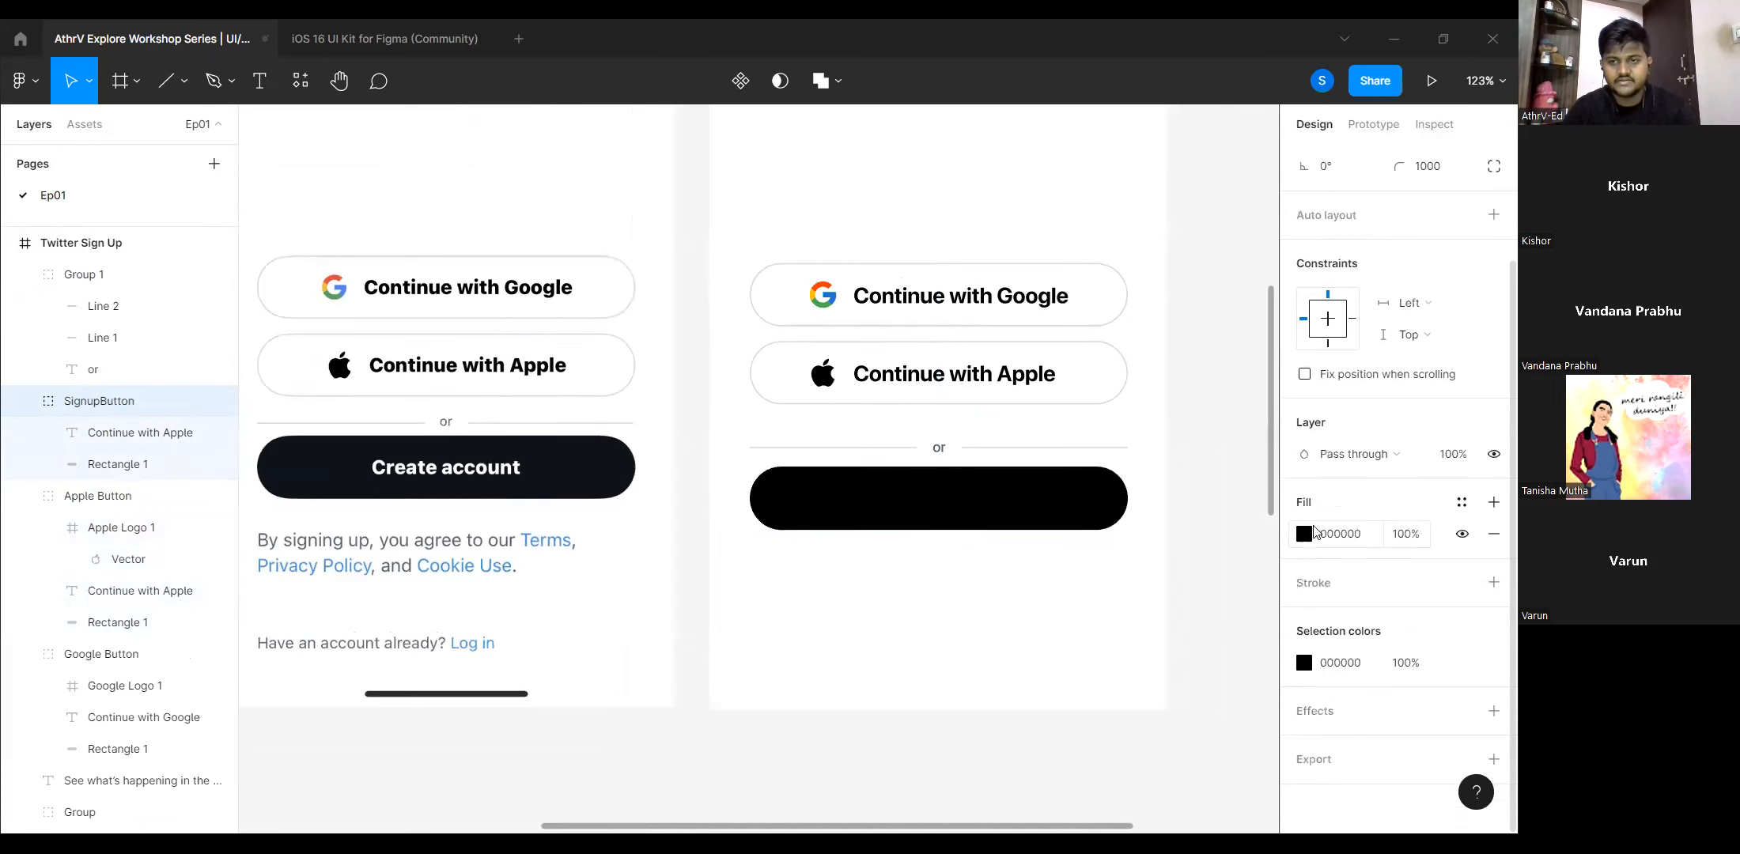
pyautogui.click(1304, 535)
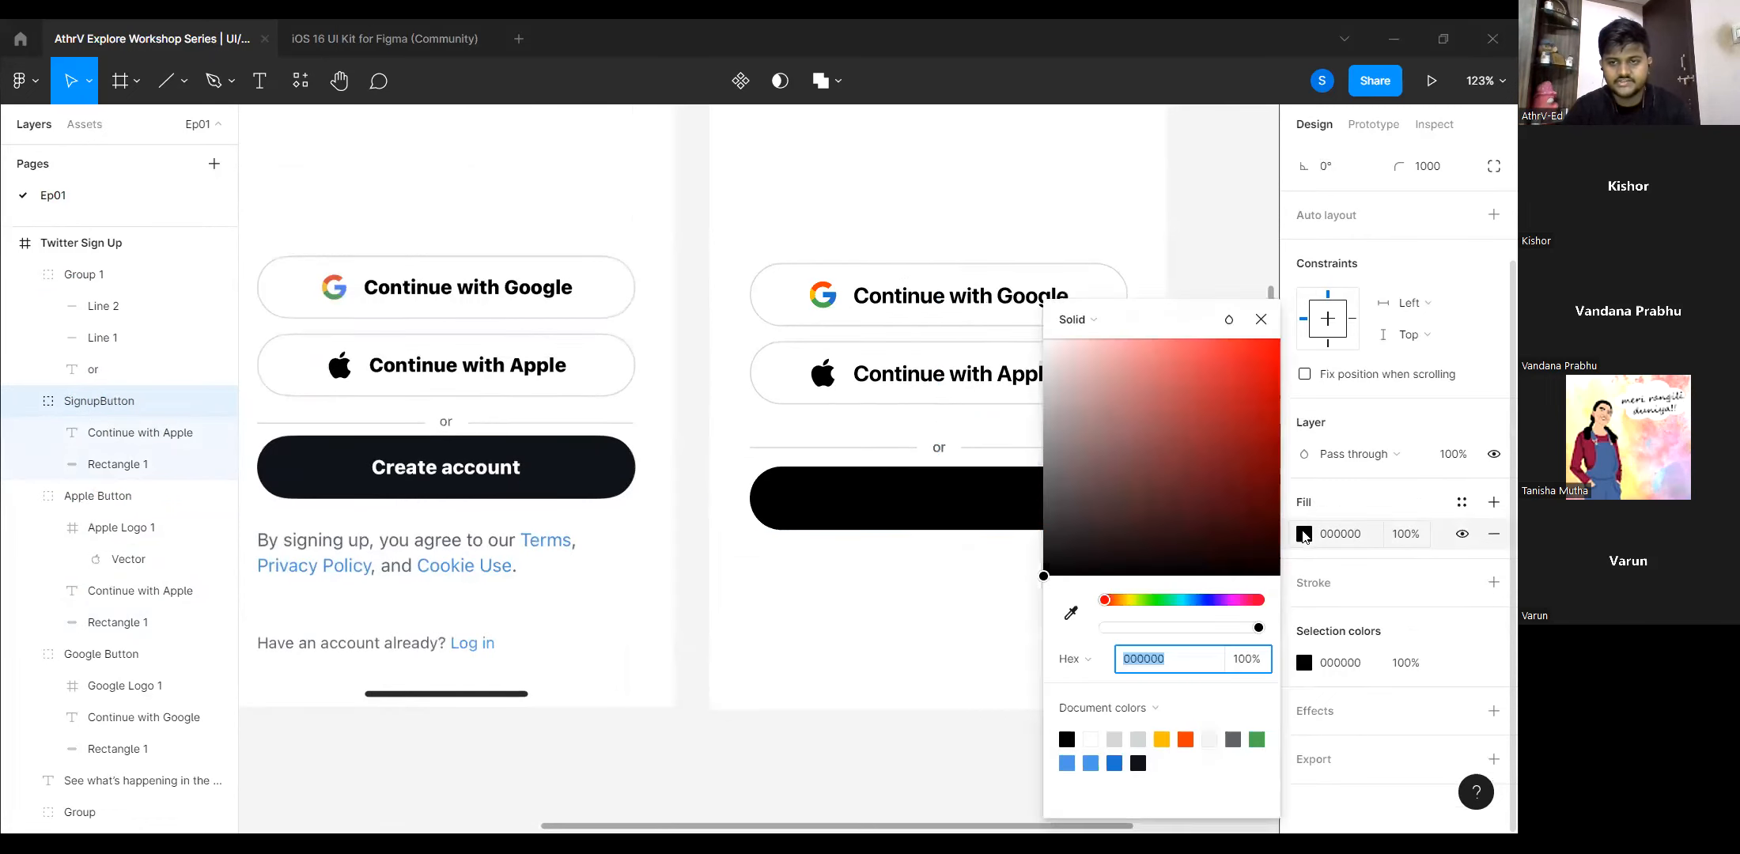
pyautogui.click(1069, 617)
pyautogui.click(590, 470)
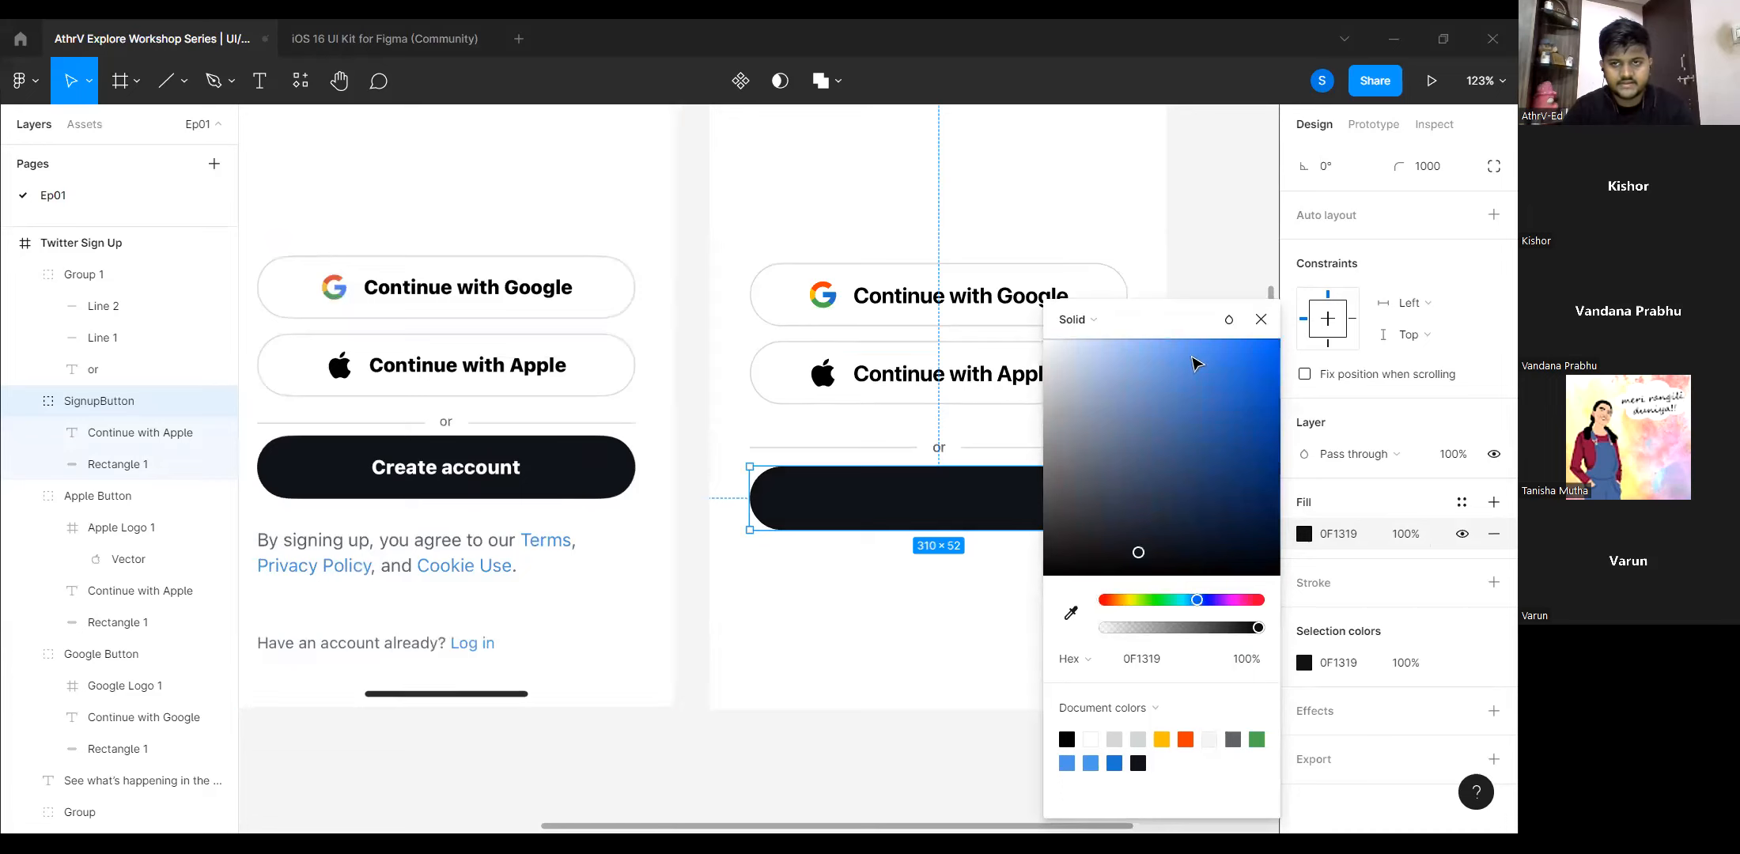
pyautogui.click(1262, 320)
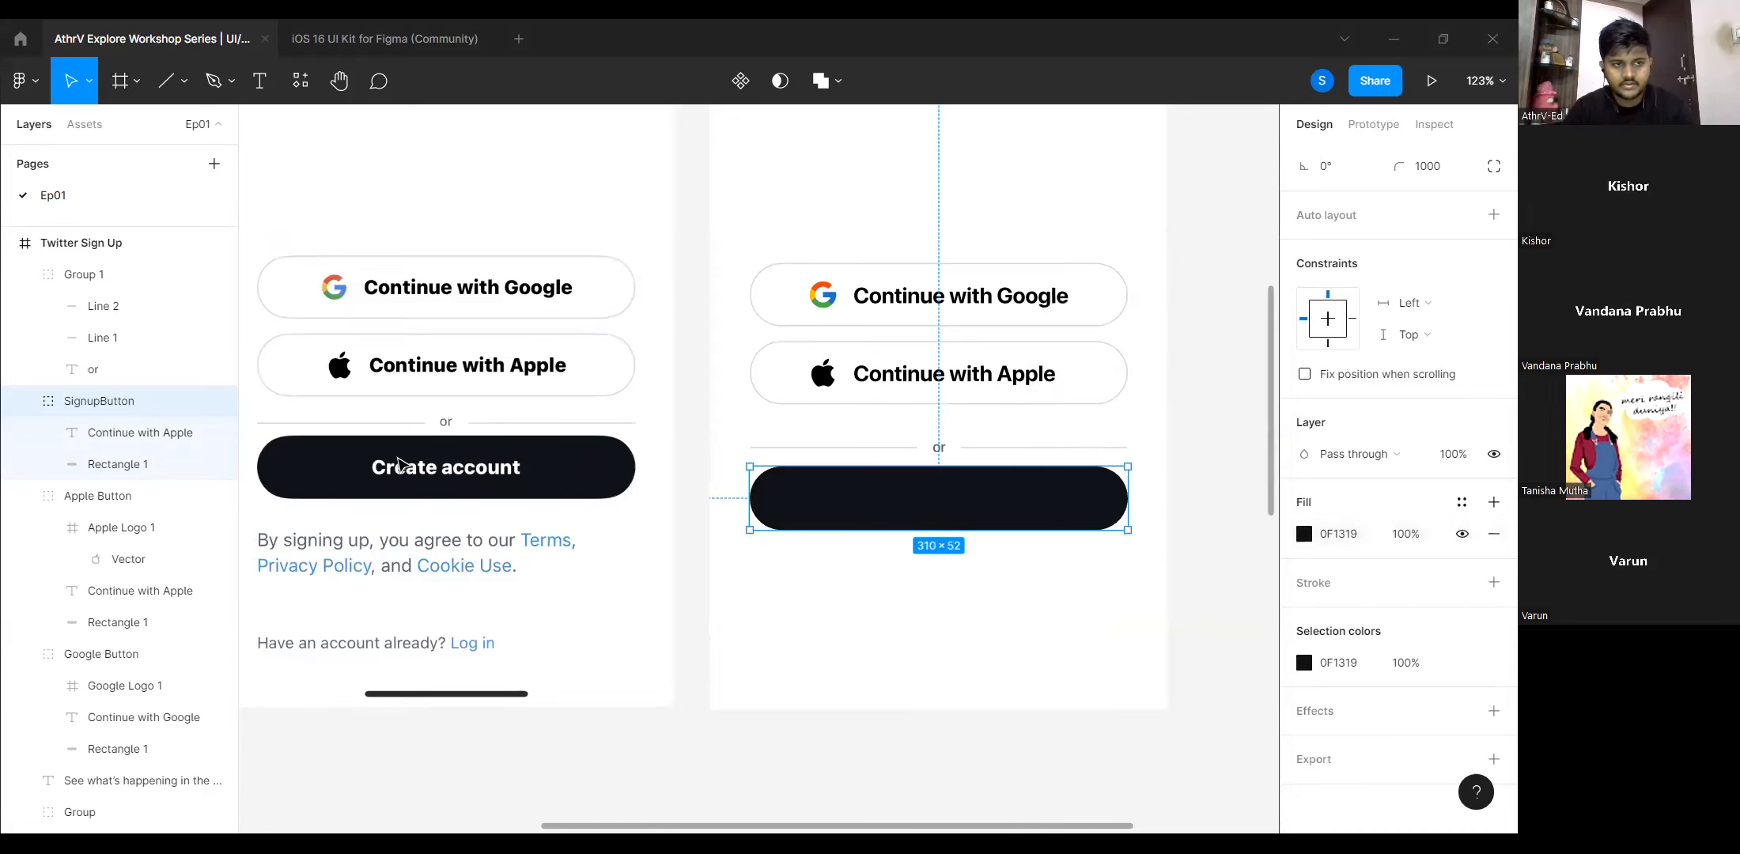
# Set the fill colour of the SignupButton label to white, FFFFFF.
pyautogui.click(135, 435)
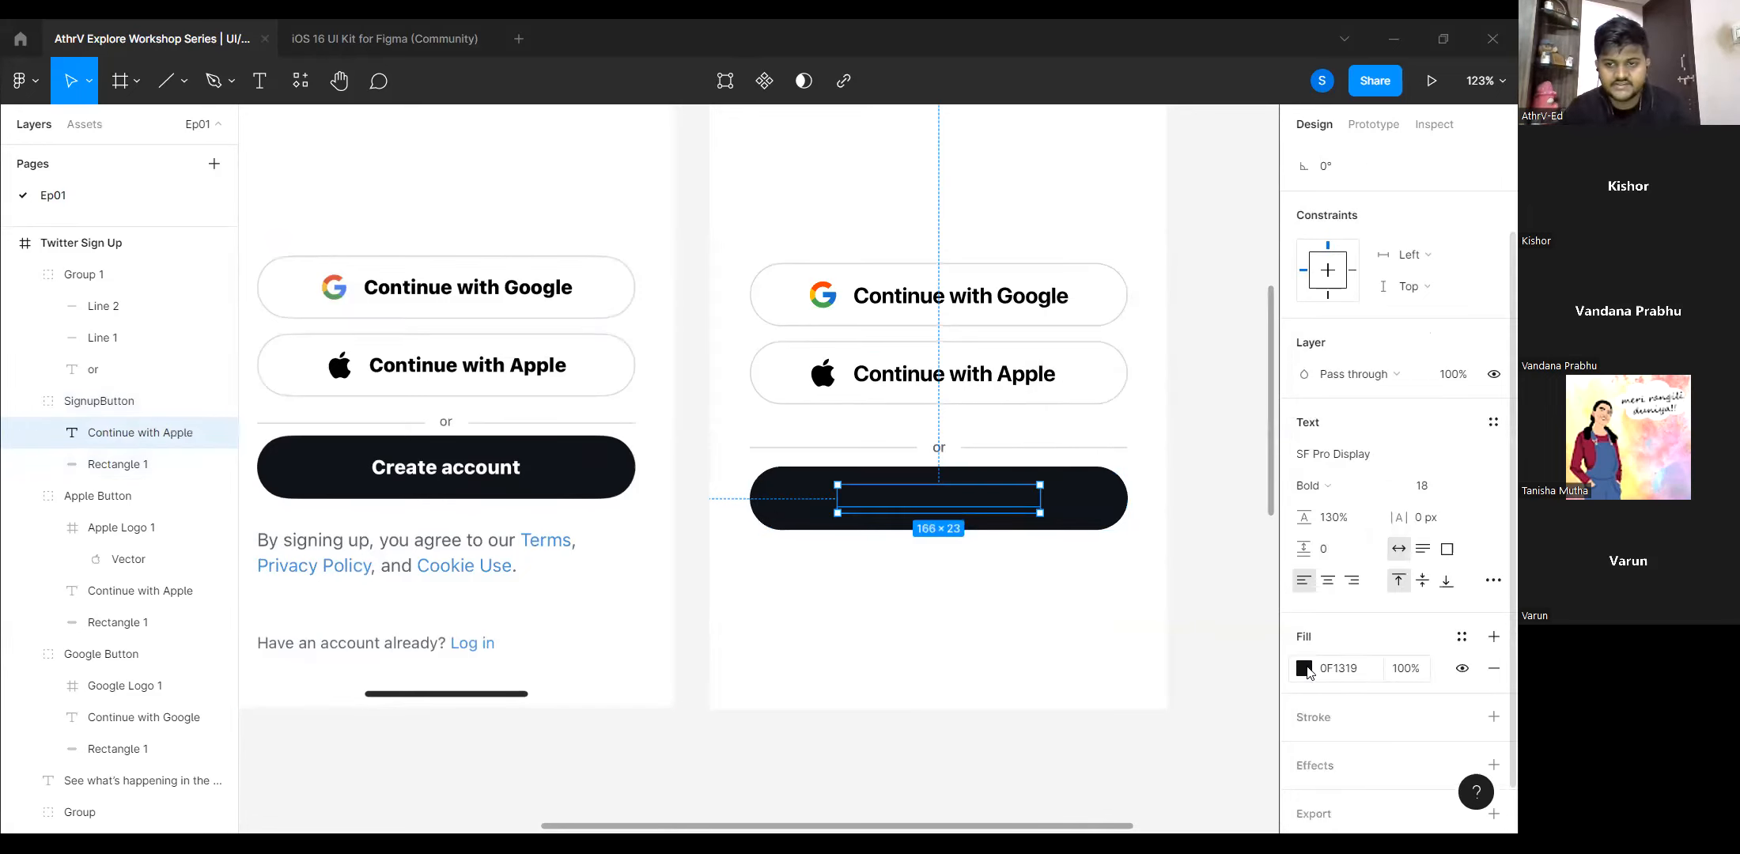
pyautogui.click(1307, 671)
pyautogui.moveTo(1144, 482); pyautogui.dragTo(1045, 340)
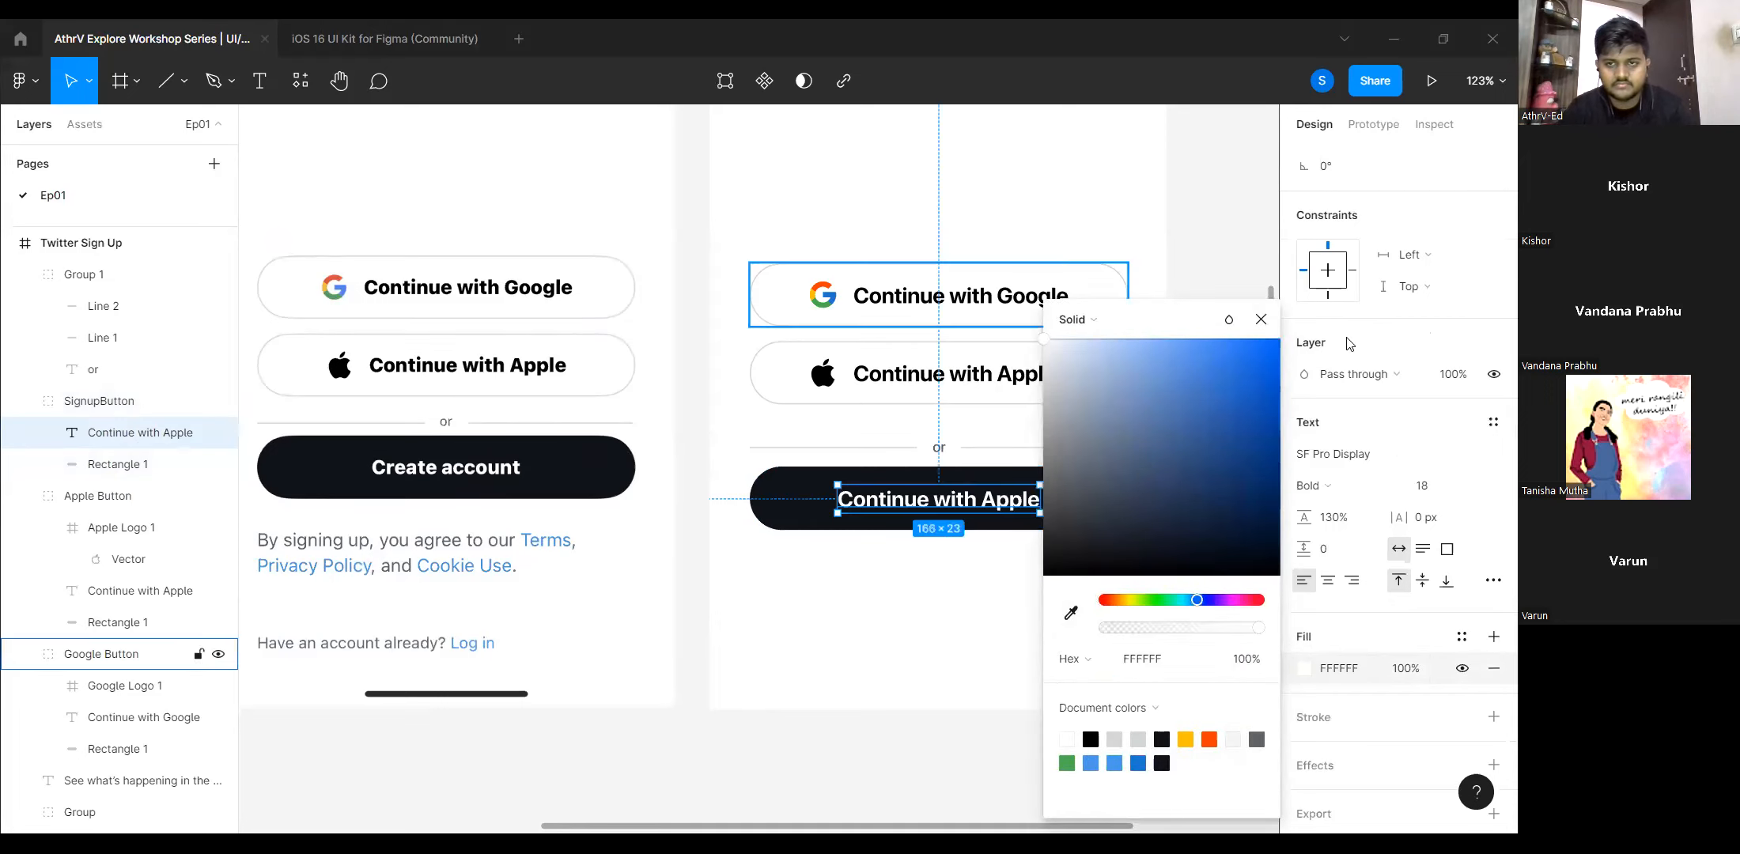
pyautogui.click(1265, 321)
# Change the SignupButton label to "Create account" and centre it horizontally within the button.
pyautogui.scroll(2, 1060, 487)
pyautogui.doubleClick(937, 509)
pyautogui.moveTo(981, 609); pyautogui.dragTo(1108, 596)
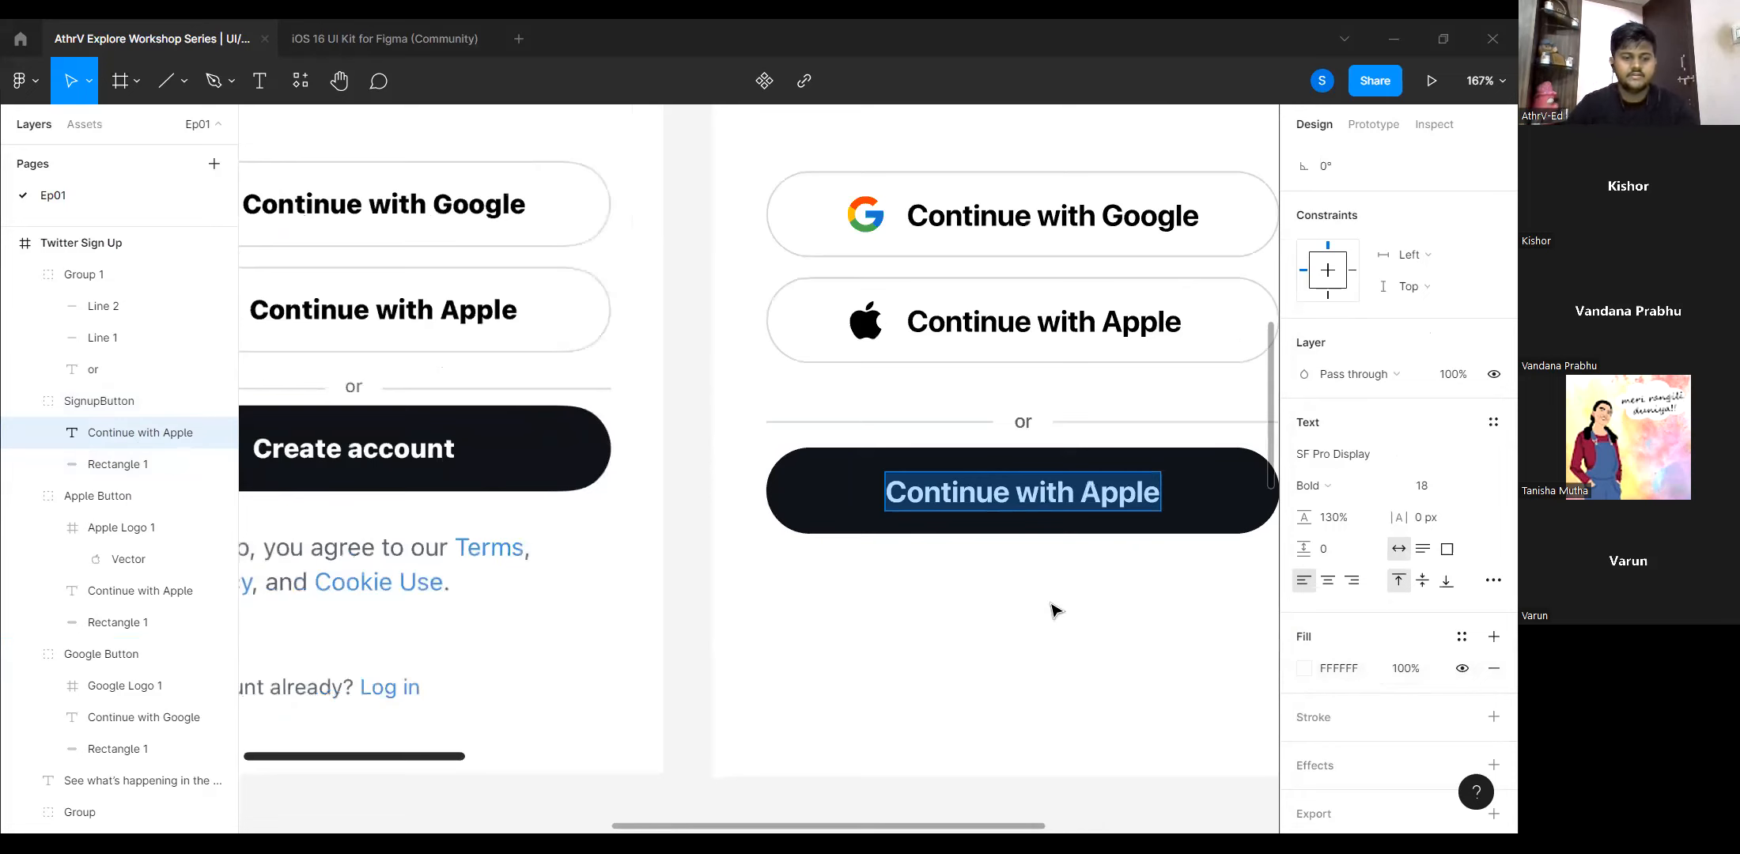
pyautogui.write('Create accoun')
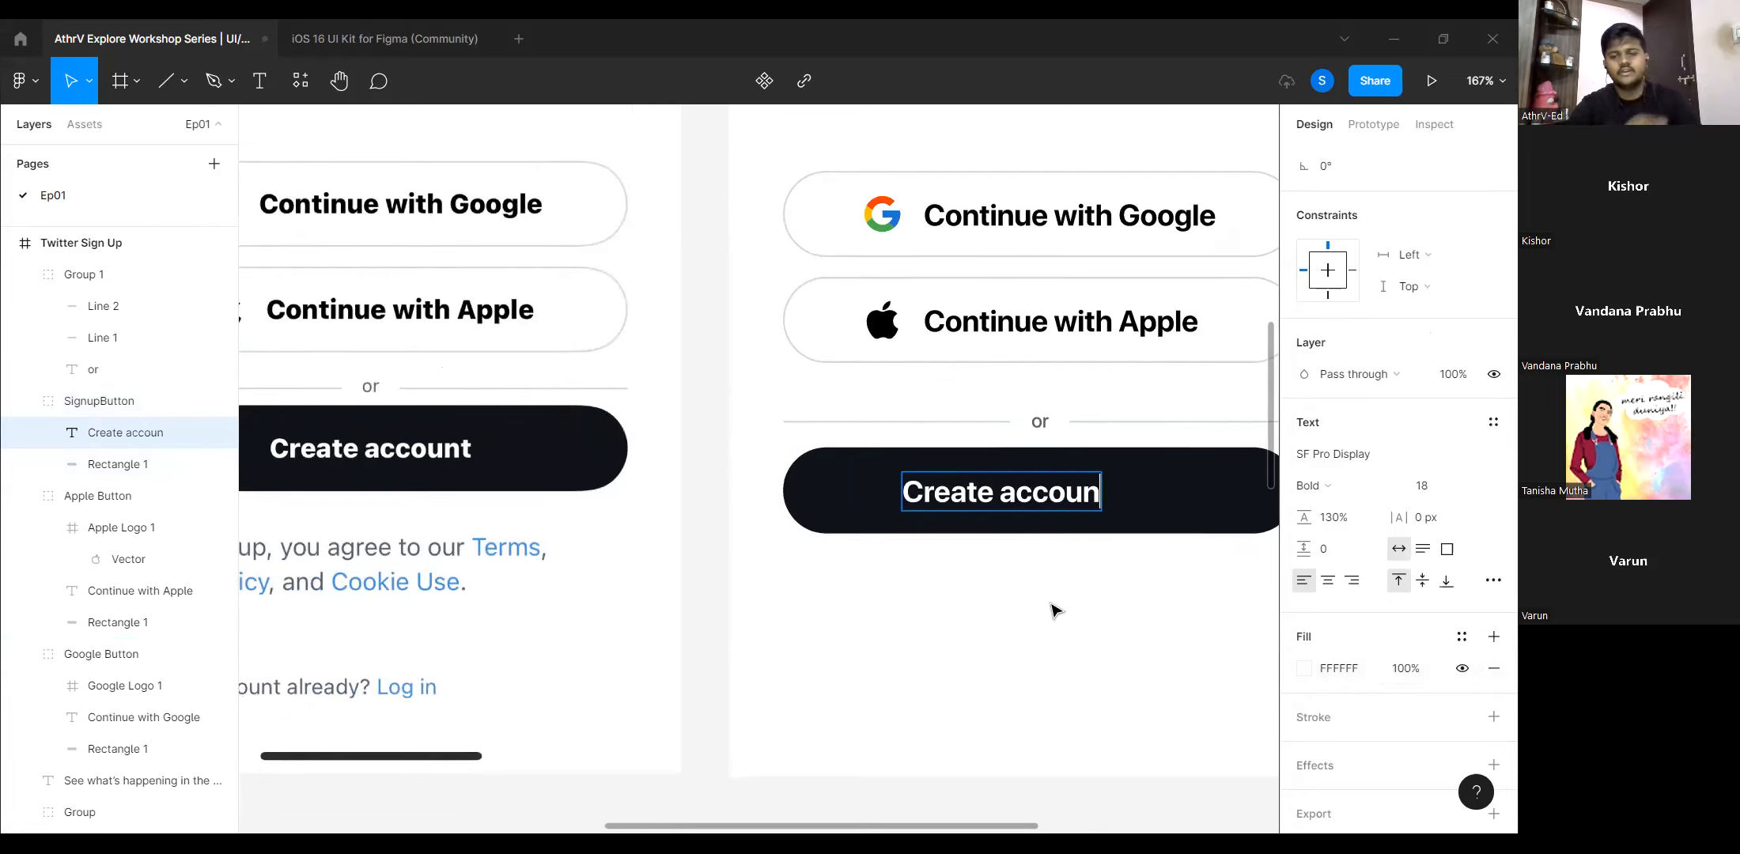
pyautogui.press('Escape')
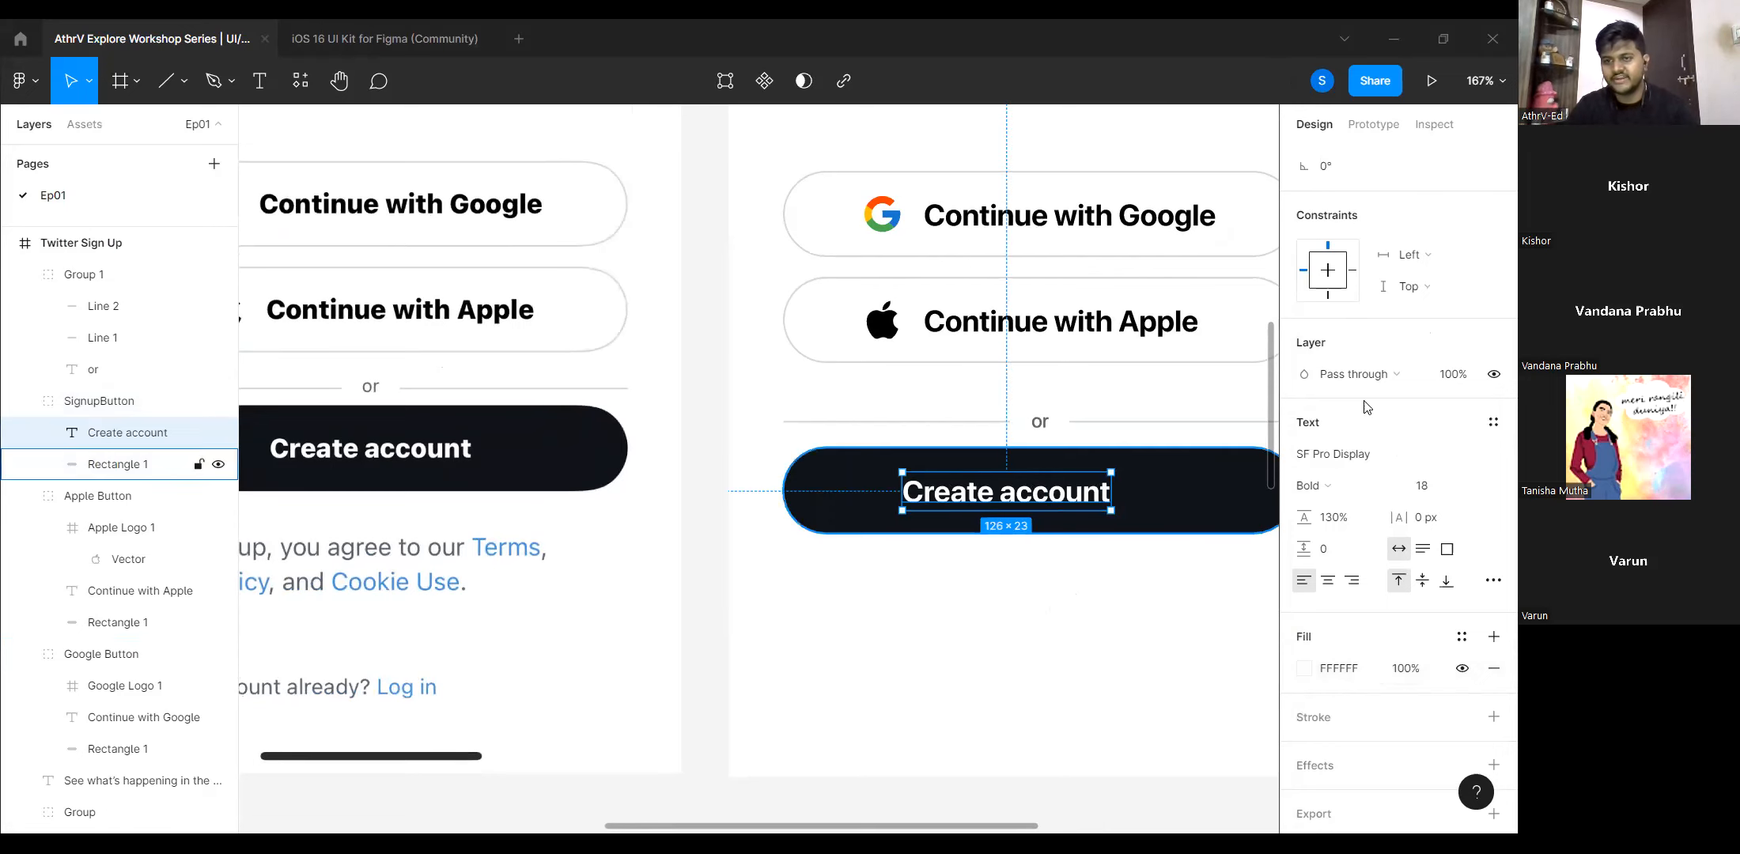
pyautogui.scroll(3, 1353, 246)
pyautogui.click(1344, 157)
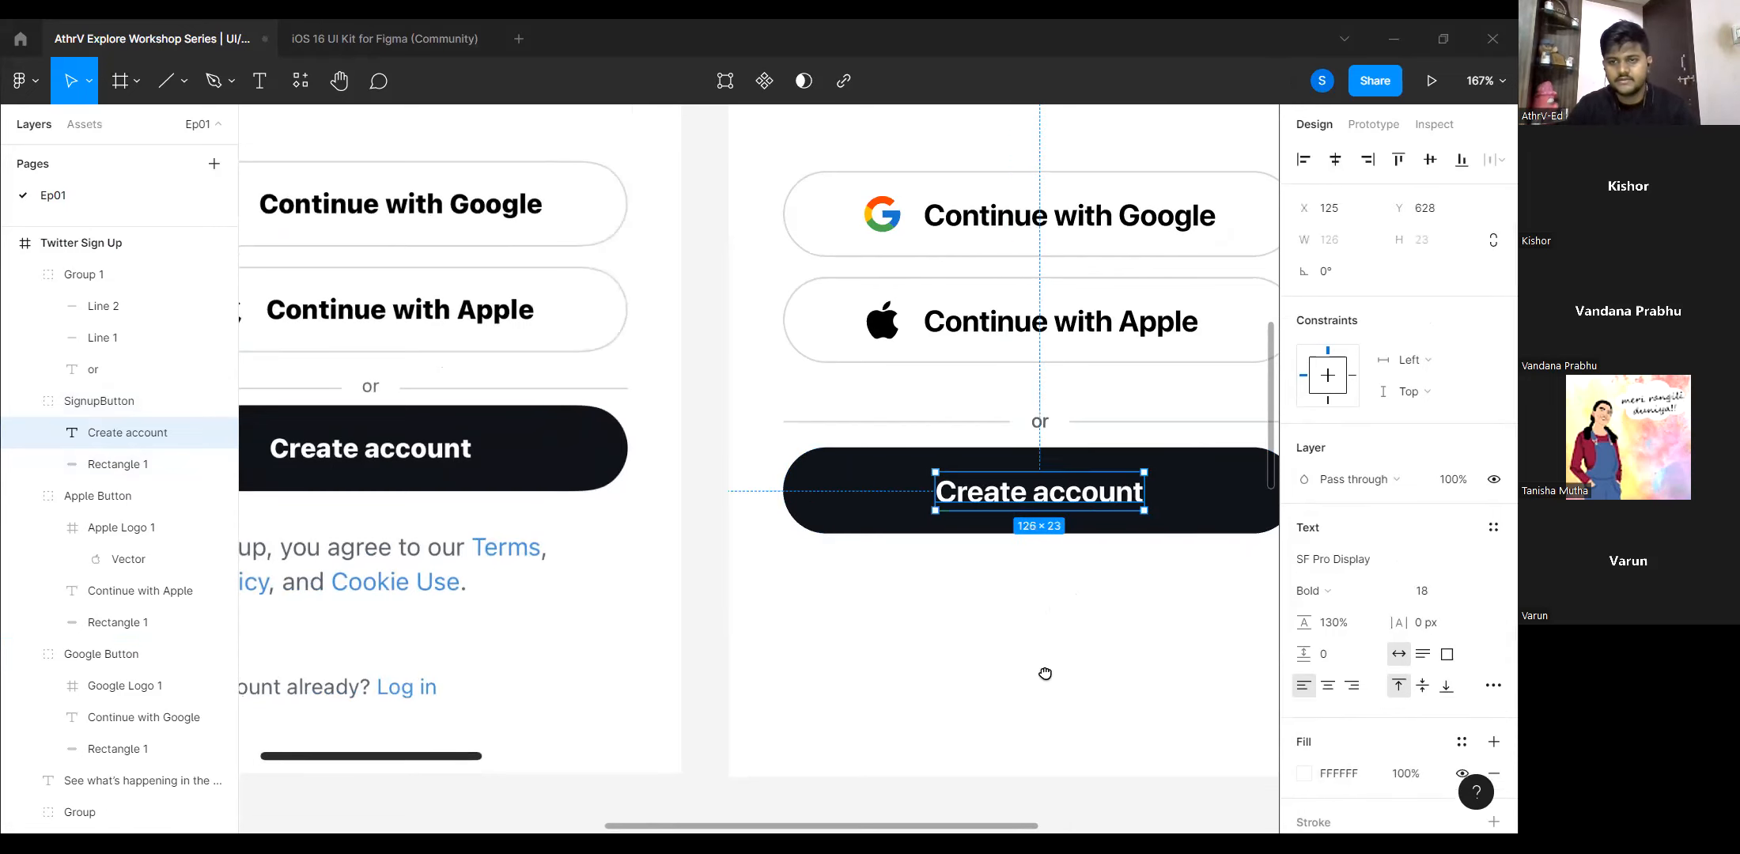
pyautogui.scroll(-3, 1041, 664)
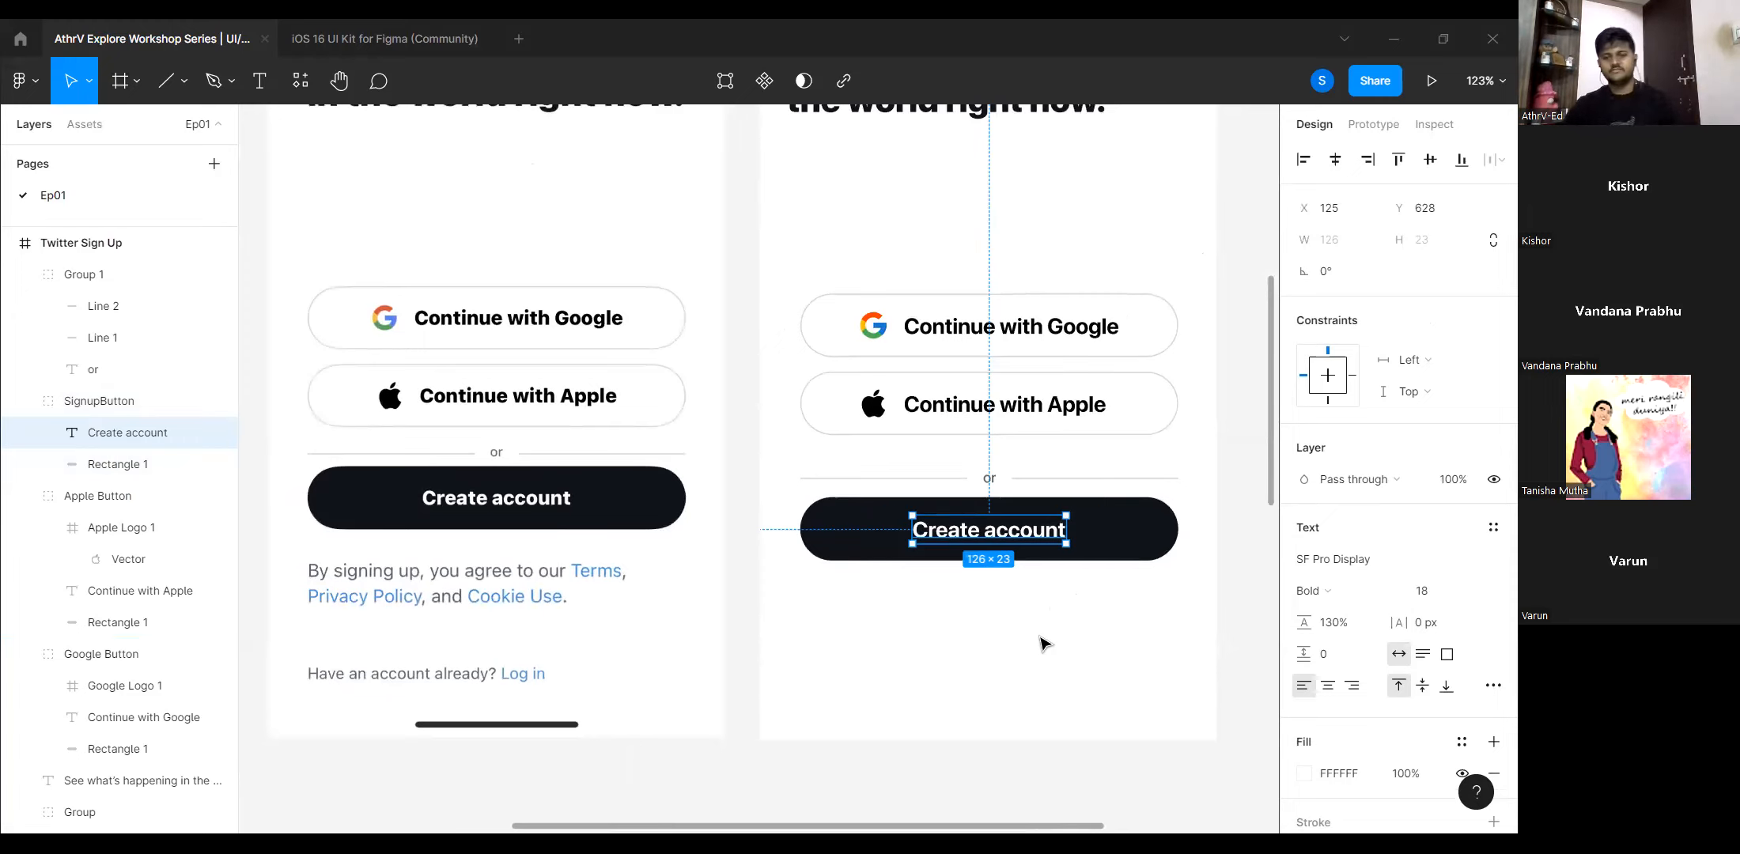
pyautogui.click(1238, 575)
pyautogui.scroll(-1, 1238, 575)
pyautogui.moveTo(1235, 576); pyautogui.dragTo(1139, 471)
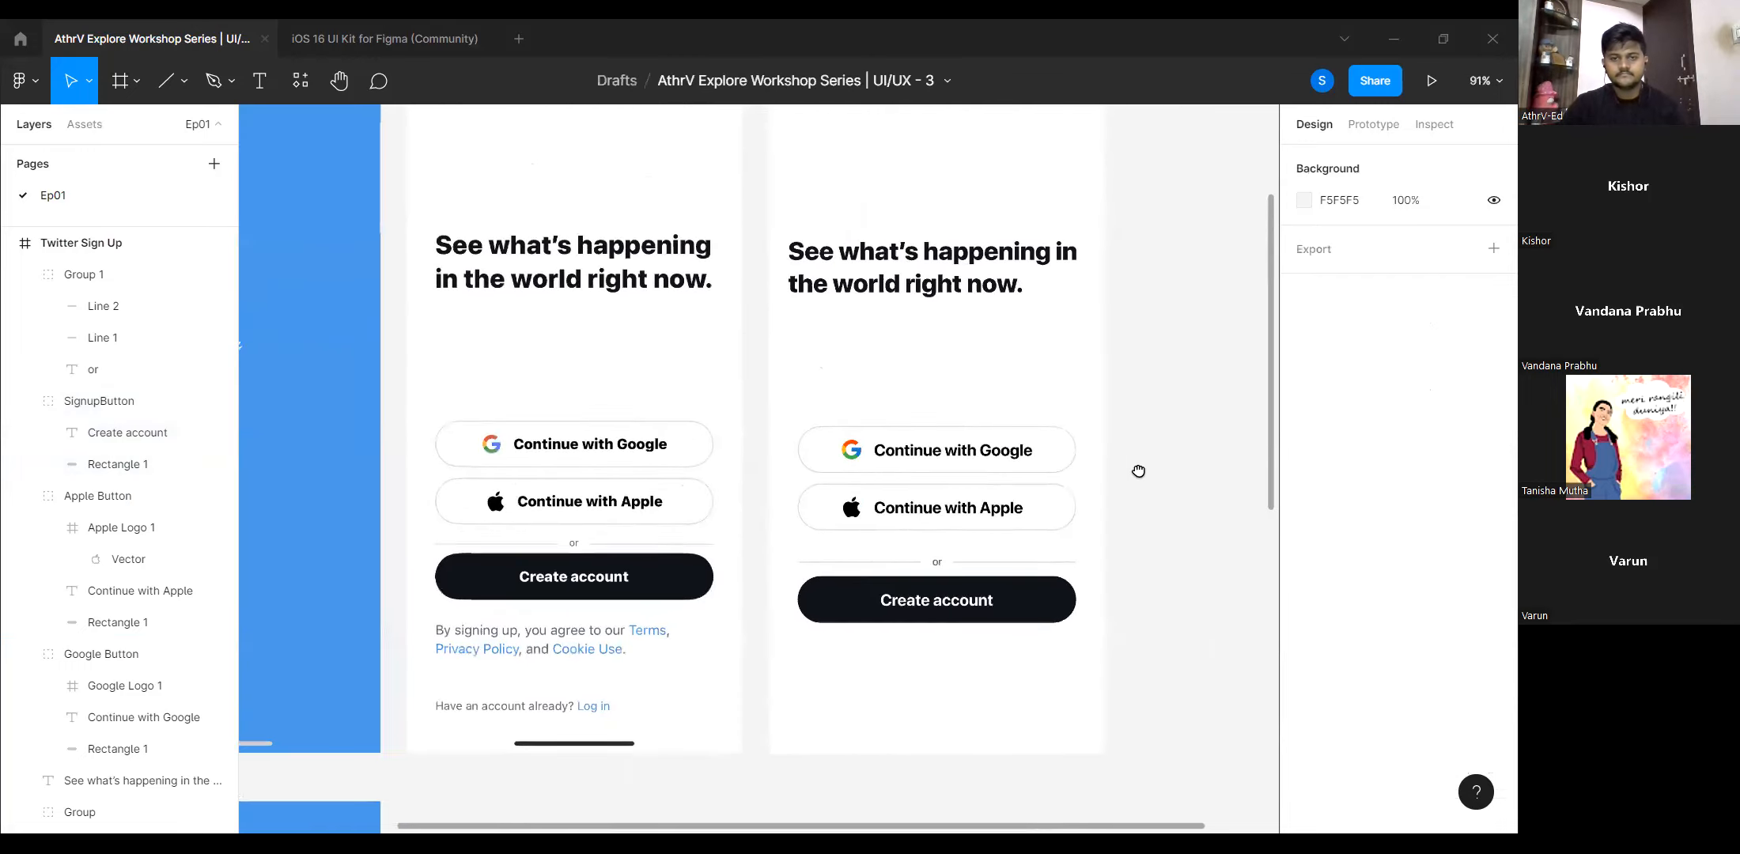
pyautogui.scroll(-3, 924, 537)
pyautogui.scroll(3, 443, 474)
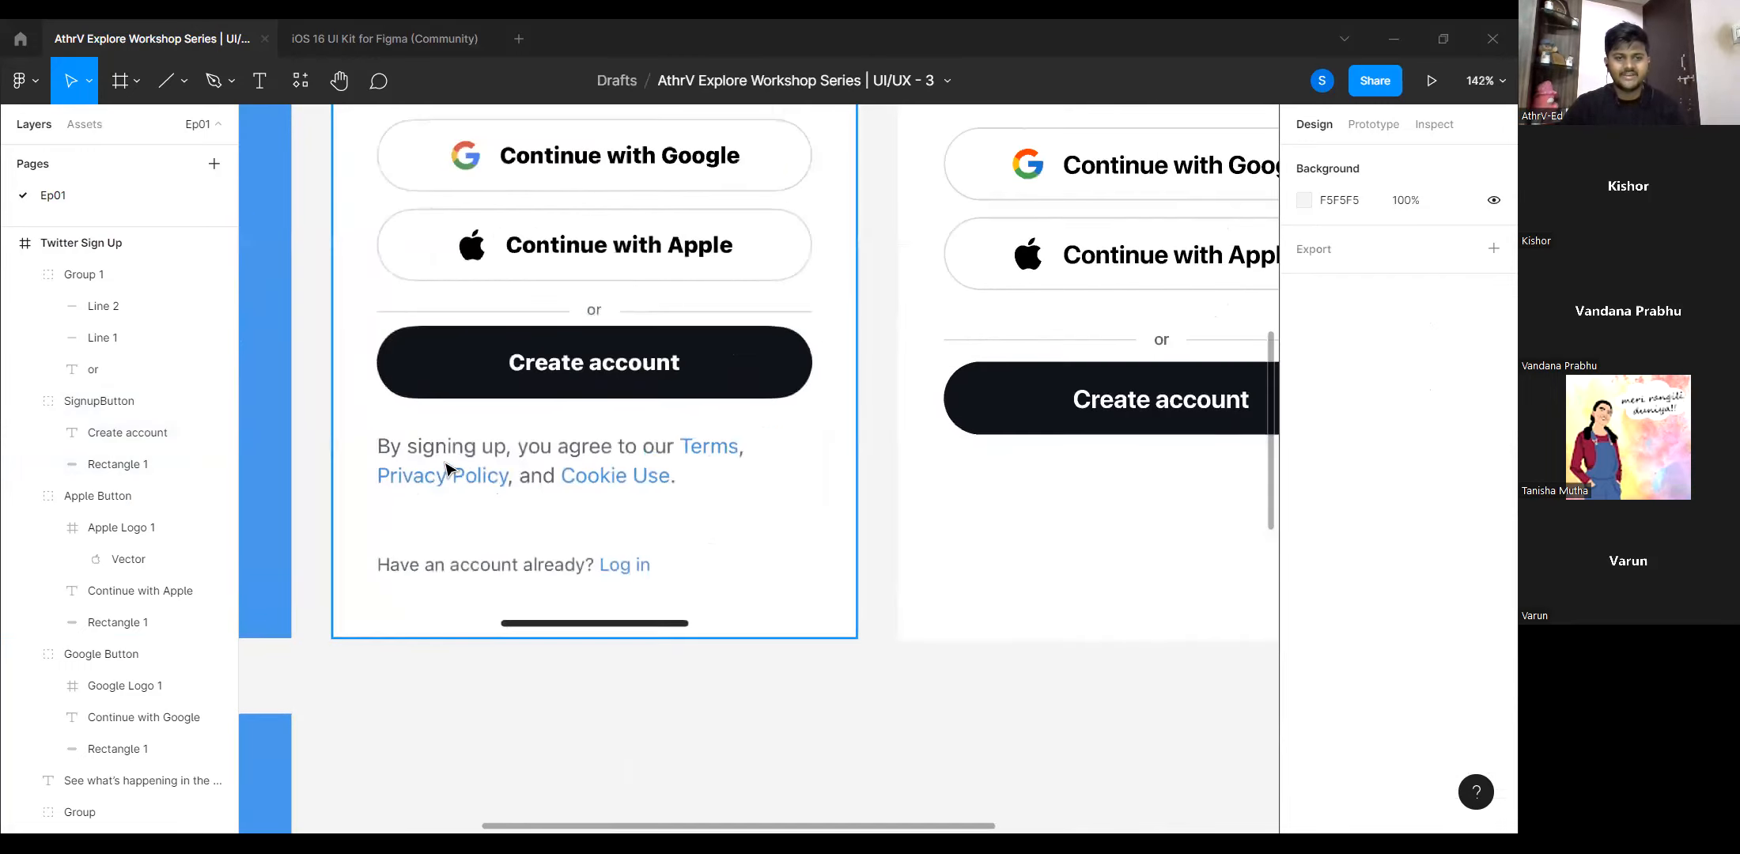
pyautogui.scroll(-2, 639, 518)
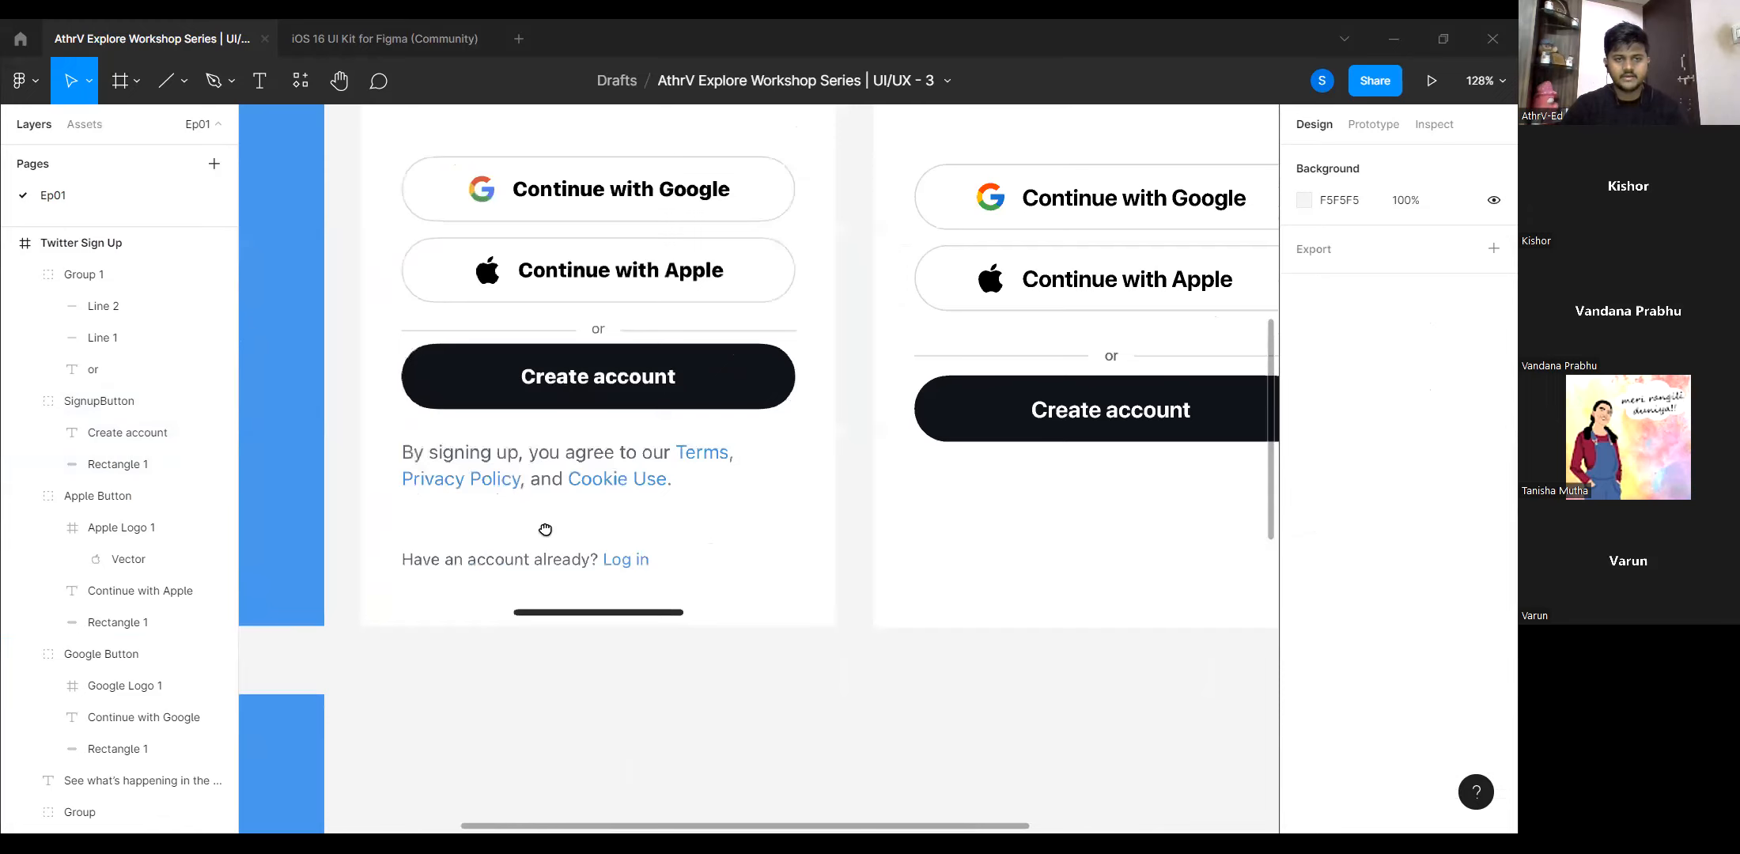
# Add the text "By signing up, you agree to our Terms, Priivacy Policy, and Cookie Use." below the Create account button.
pyautogui.press('t')
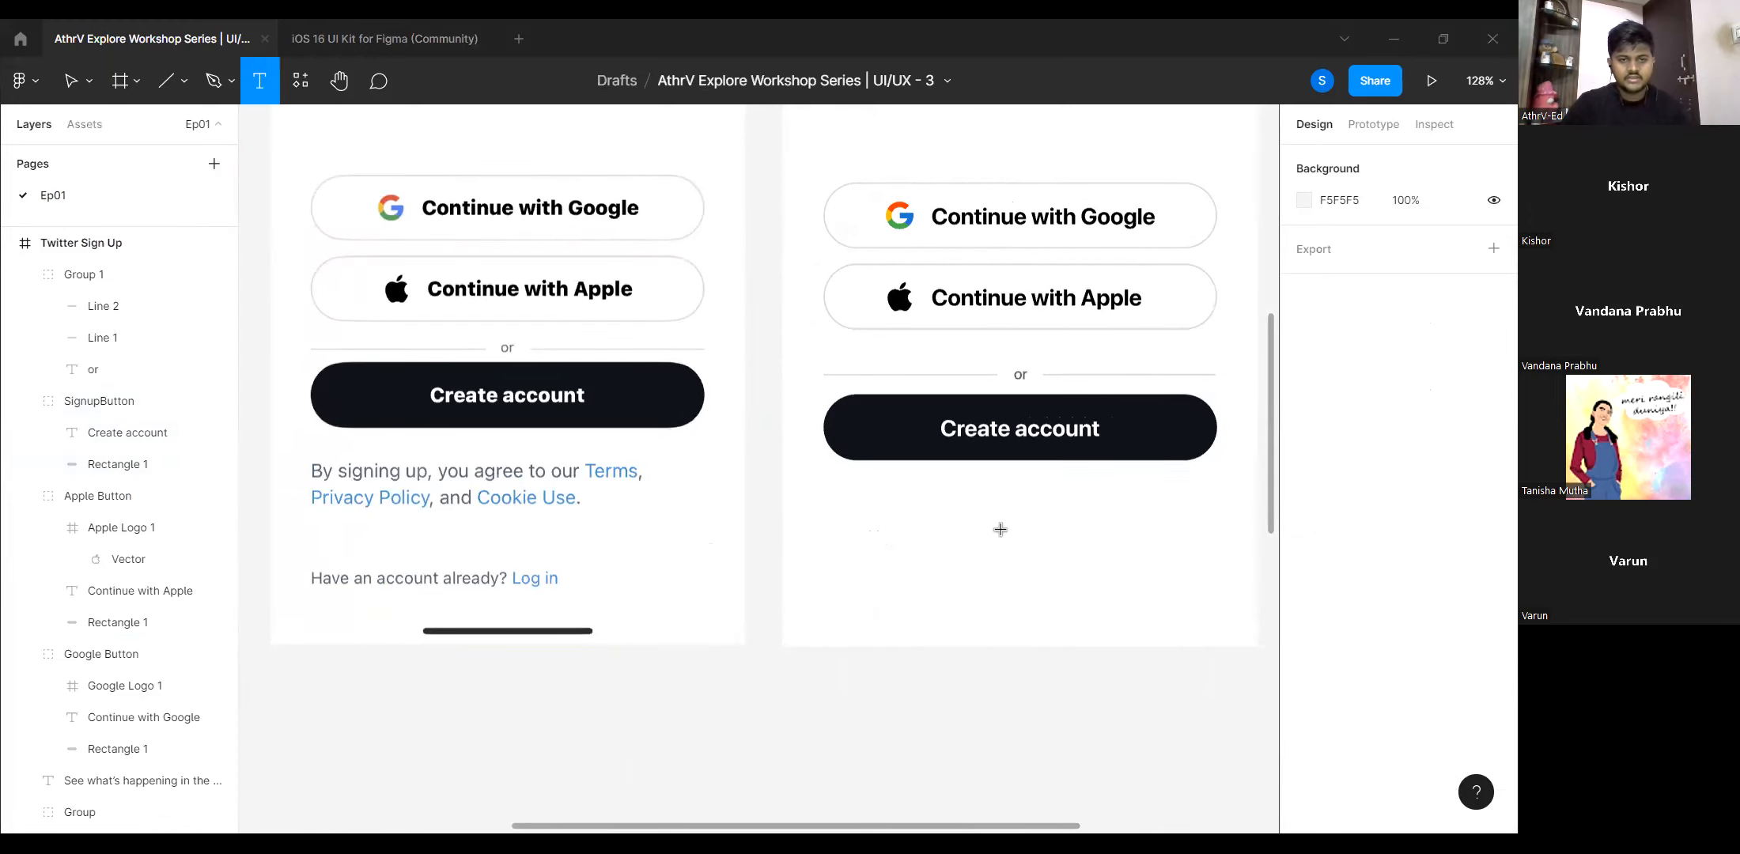
pyautogui.click(881, 515)
pyautogui.write('By signi')
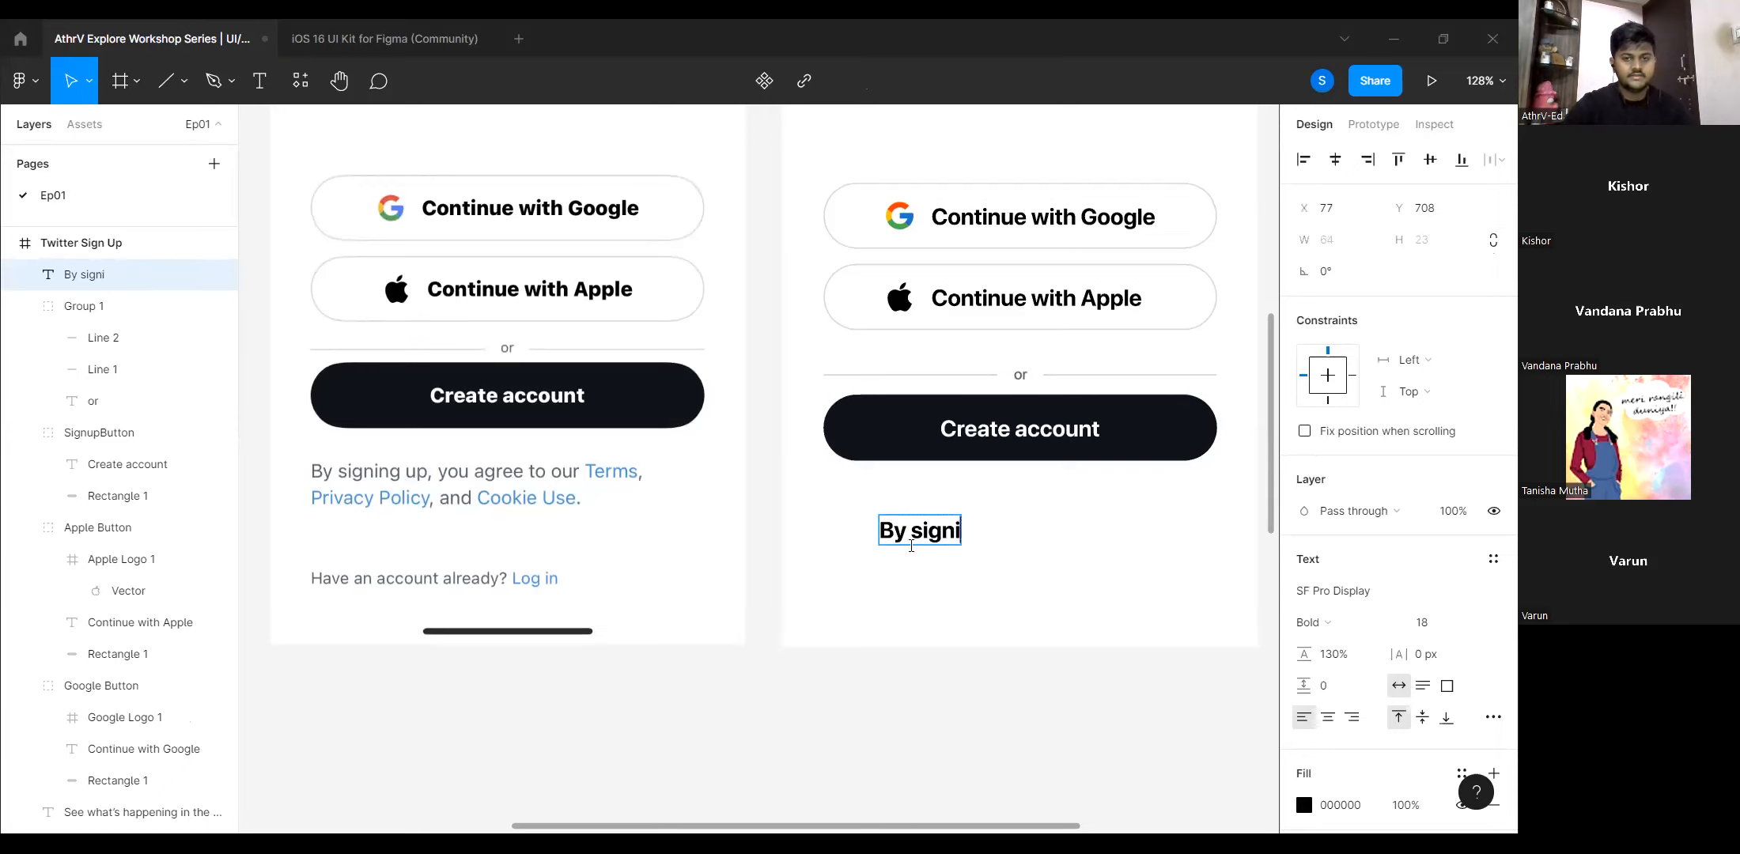
pyautogui.write('ng up,')
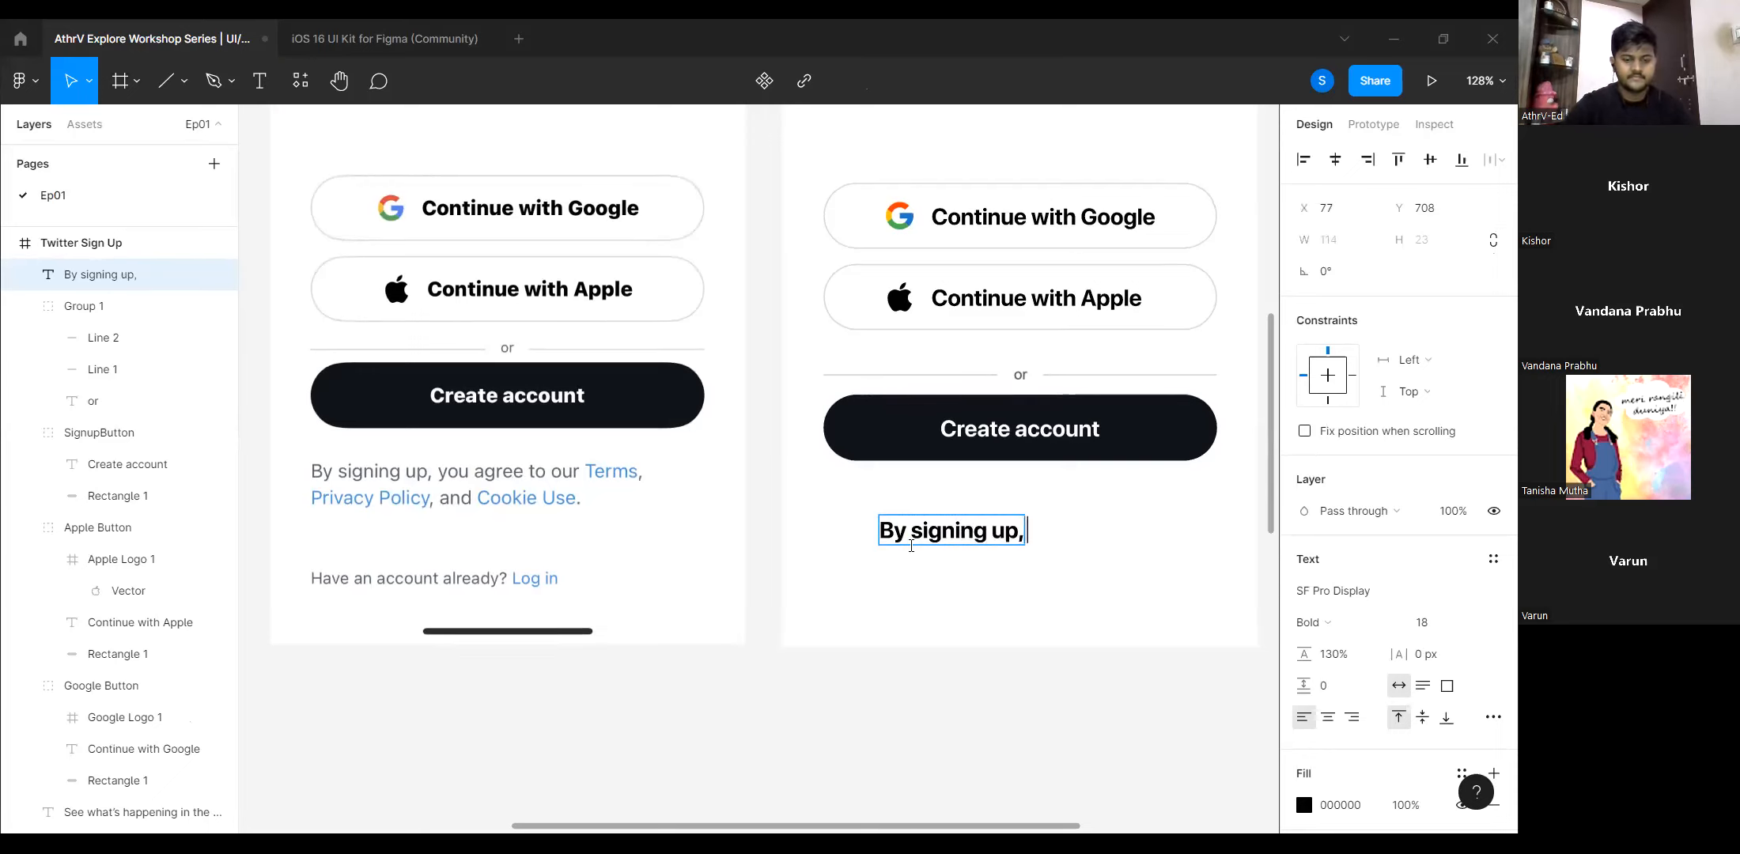
pyautogui.write(' you agree')
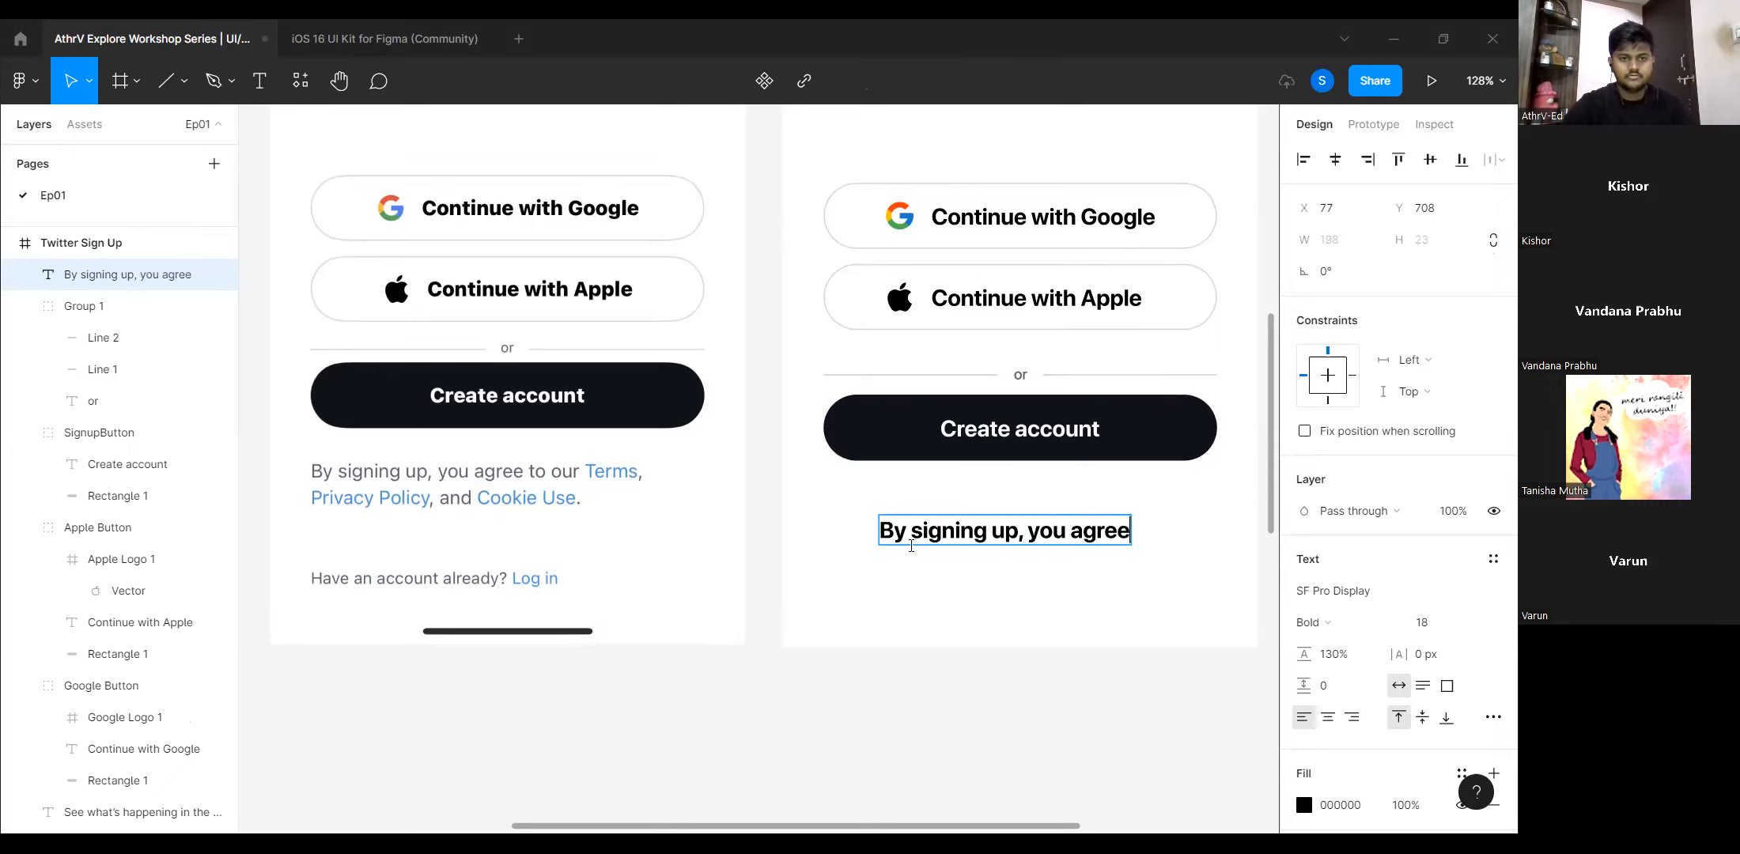
pyautogui.write(' to our')
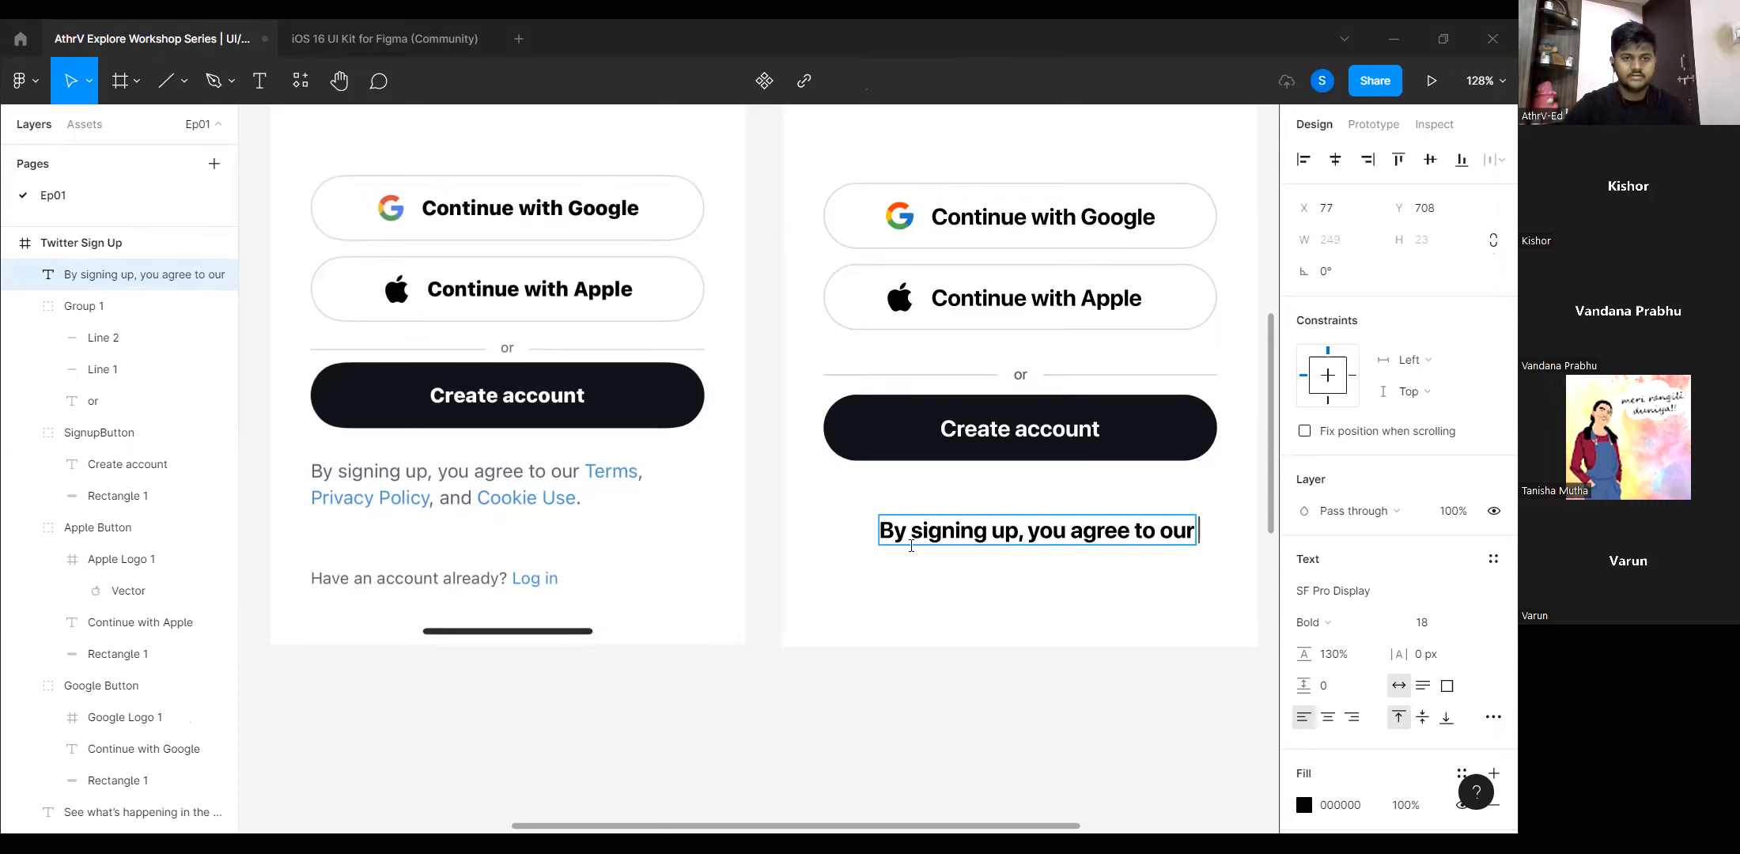
pyautogui.write(' Terms, Pri')
pyautogui.press('BackSpace')
pyautogui.write('olicy')
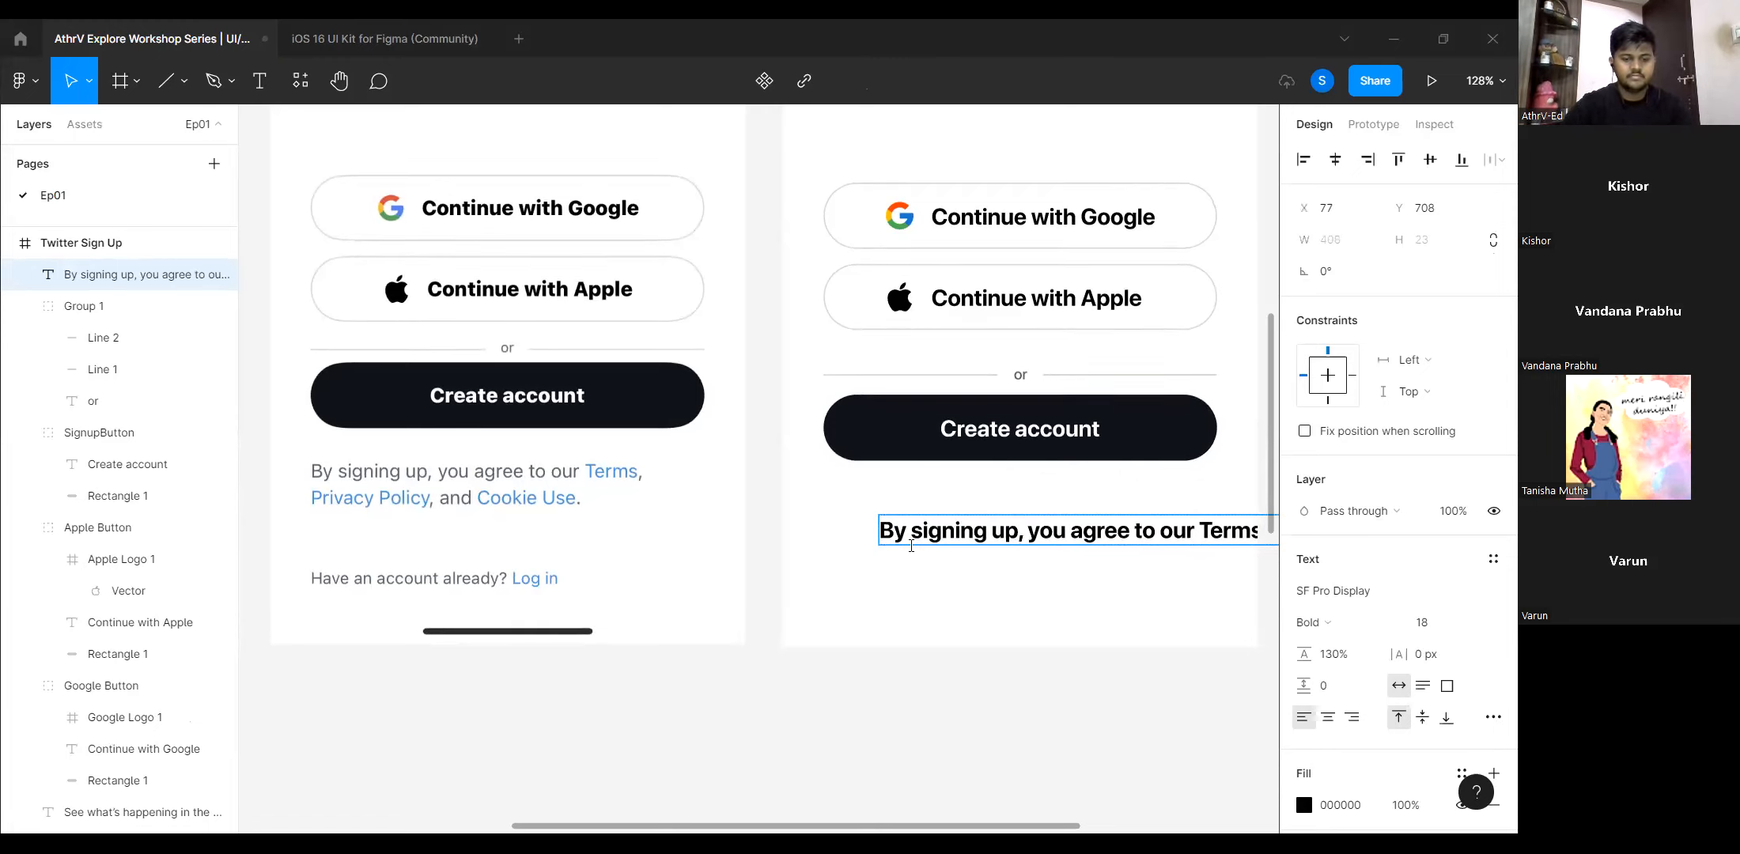
pyautogui.write(', an')
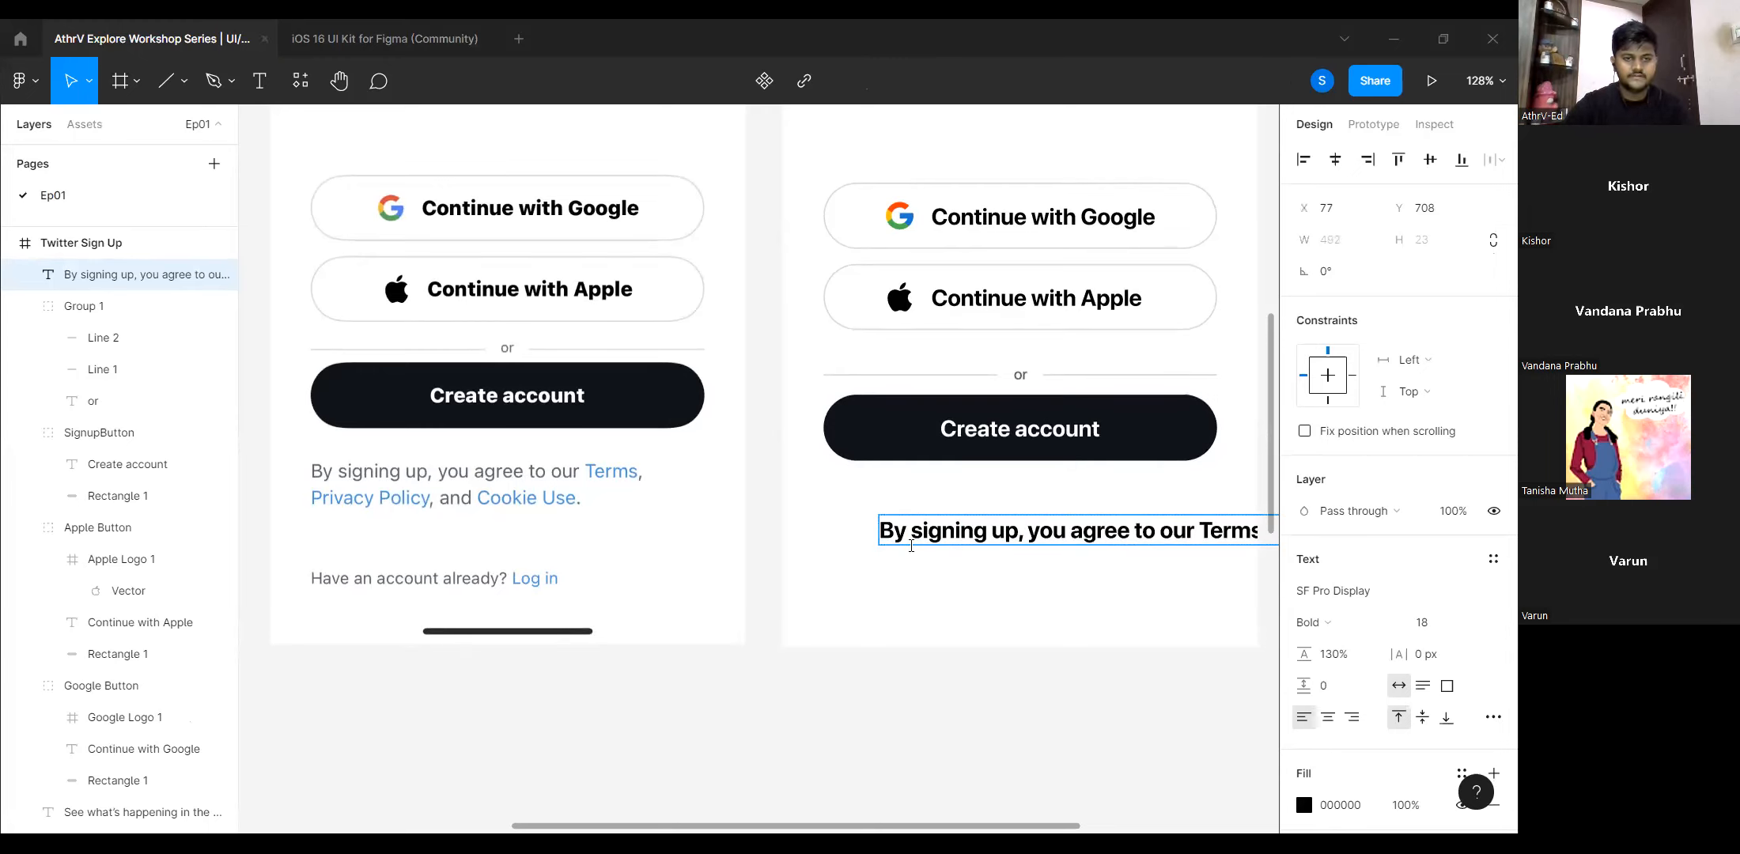
pyautogui.write('ie')
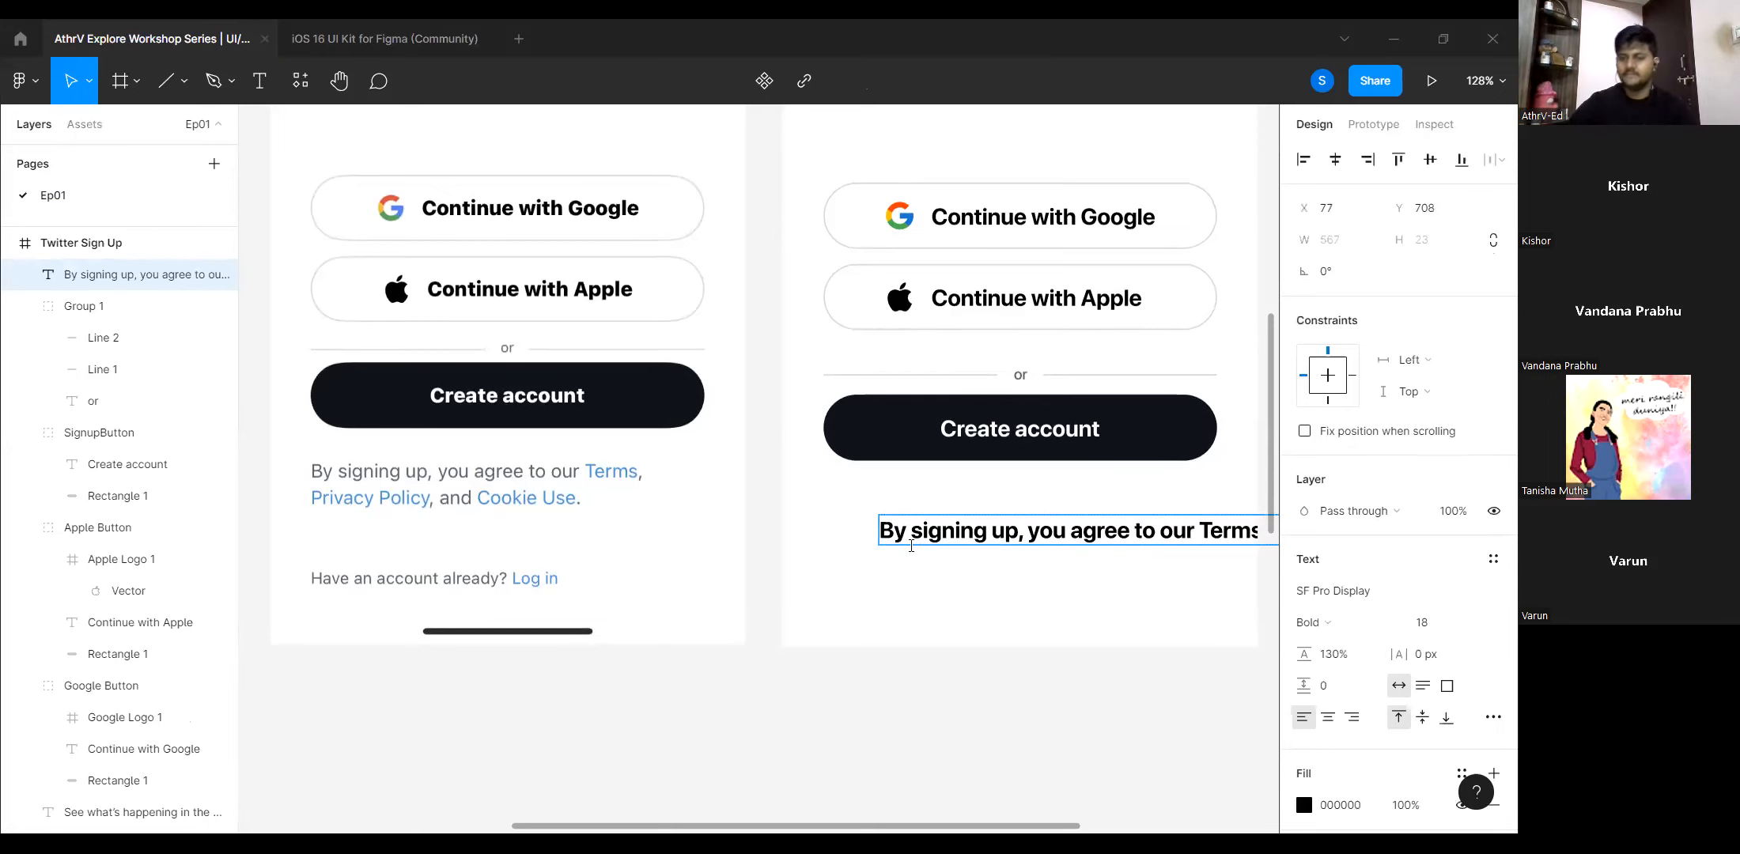
pyautogui.press('Escape')
# Narrow the terms text box to about 259 px wide so the text wraps within the sign-up frame.
pyautogui.scroll(-3, 715, 607)
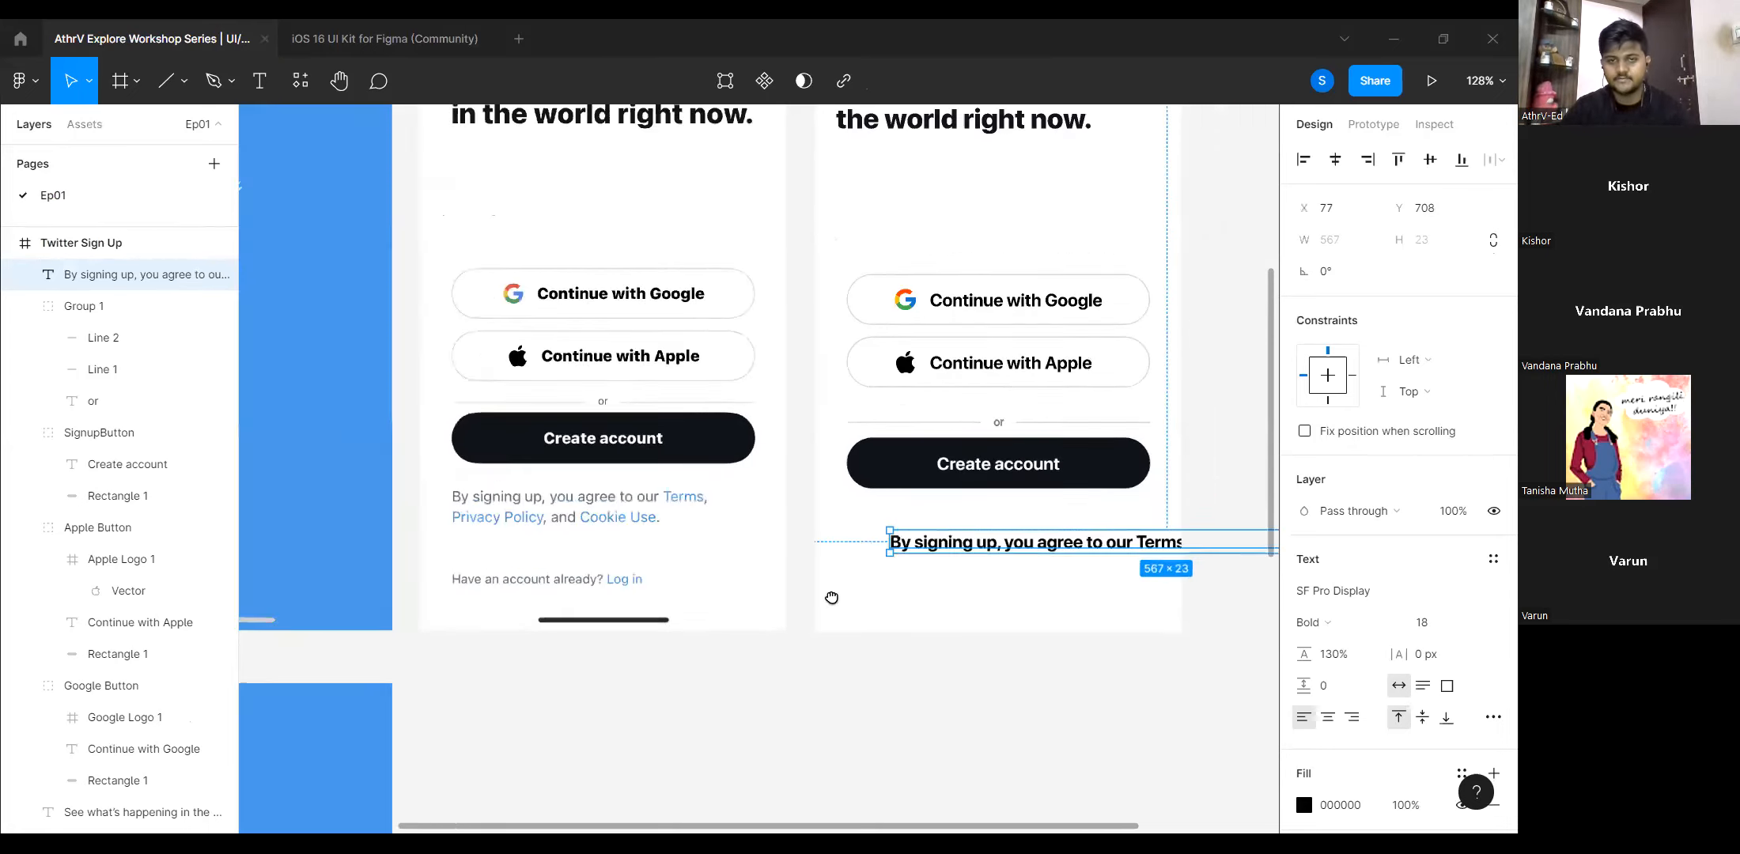
pyautogui.scroll(-2, 715, 607)
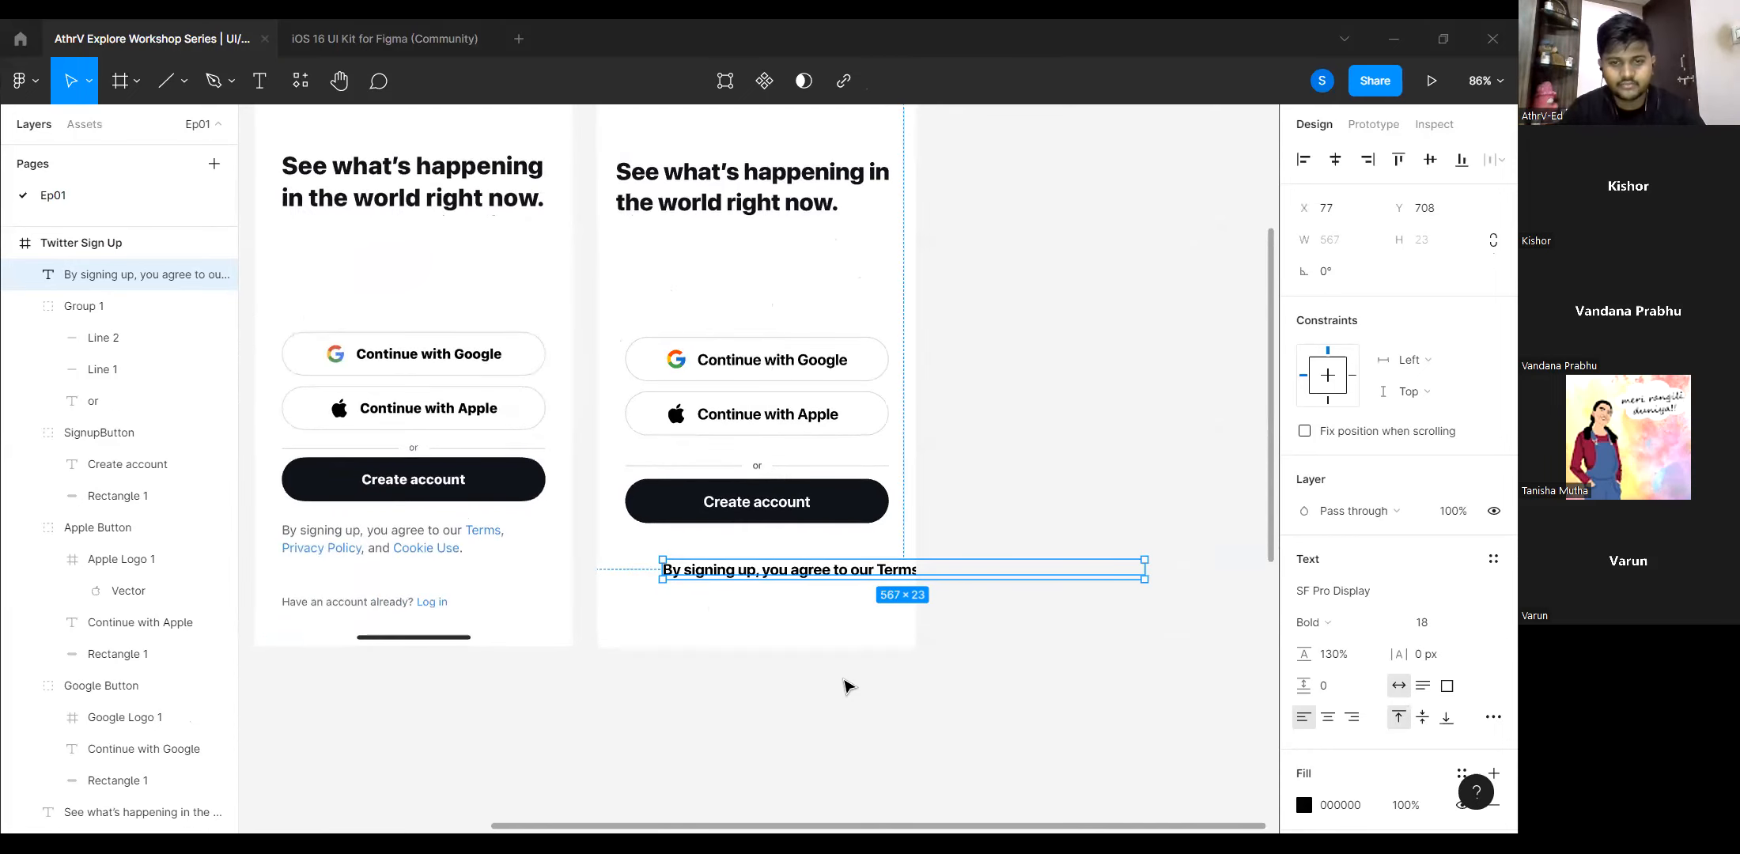
pyautogui.scroll(2, 789, 614)
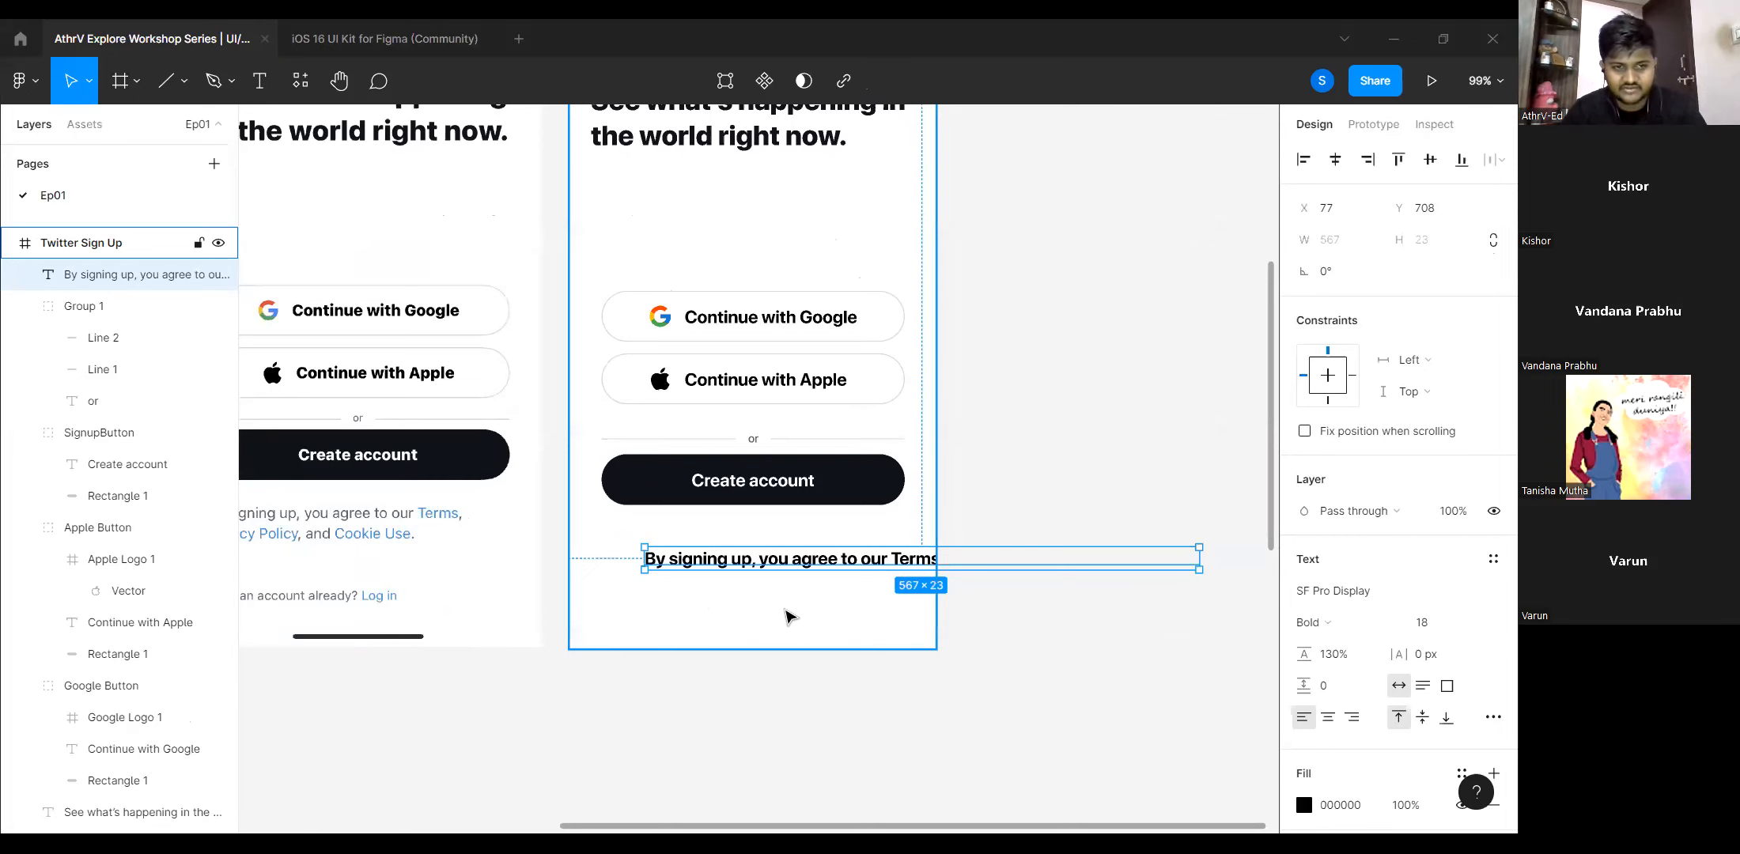
pyautogui.scroll(1, 788, 614)
pyautogui.moveTo(1224, 556); pyautogui.dragTo(907, 561)
pyautogui.hscroll(-1, 888, 611)
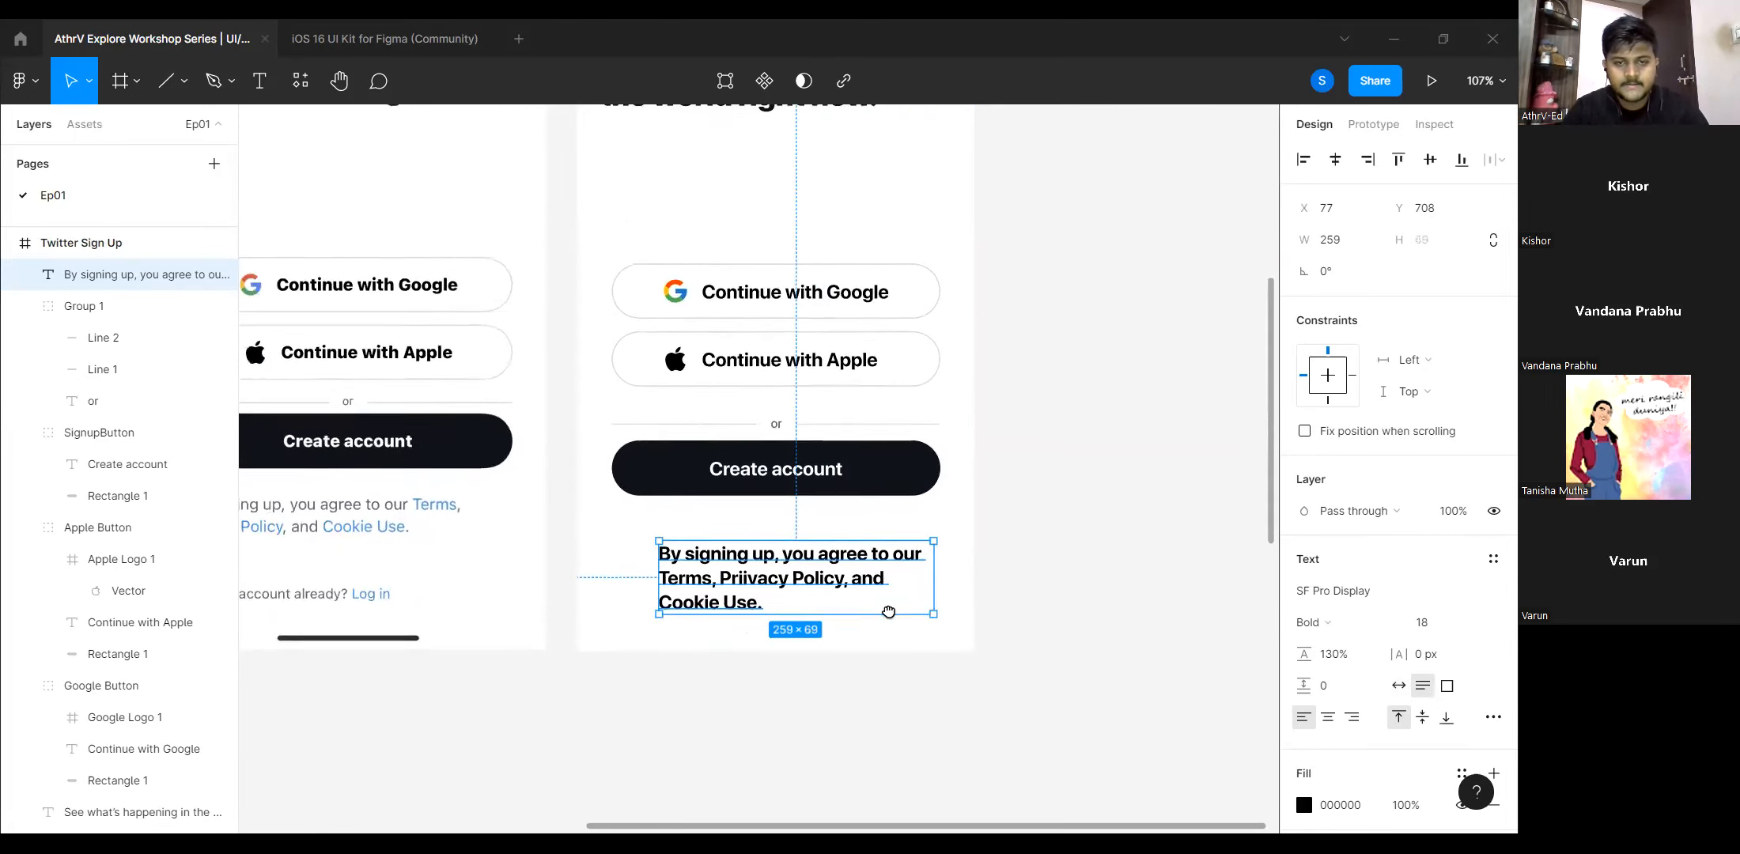
# Set the terms text's font size to 15 and its weight to Medium.
pyautogui.scroll(1, 888, 612)
pyautogui.click(1438, 625)
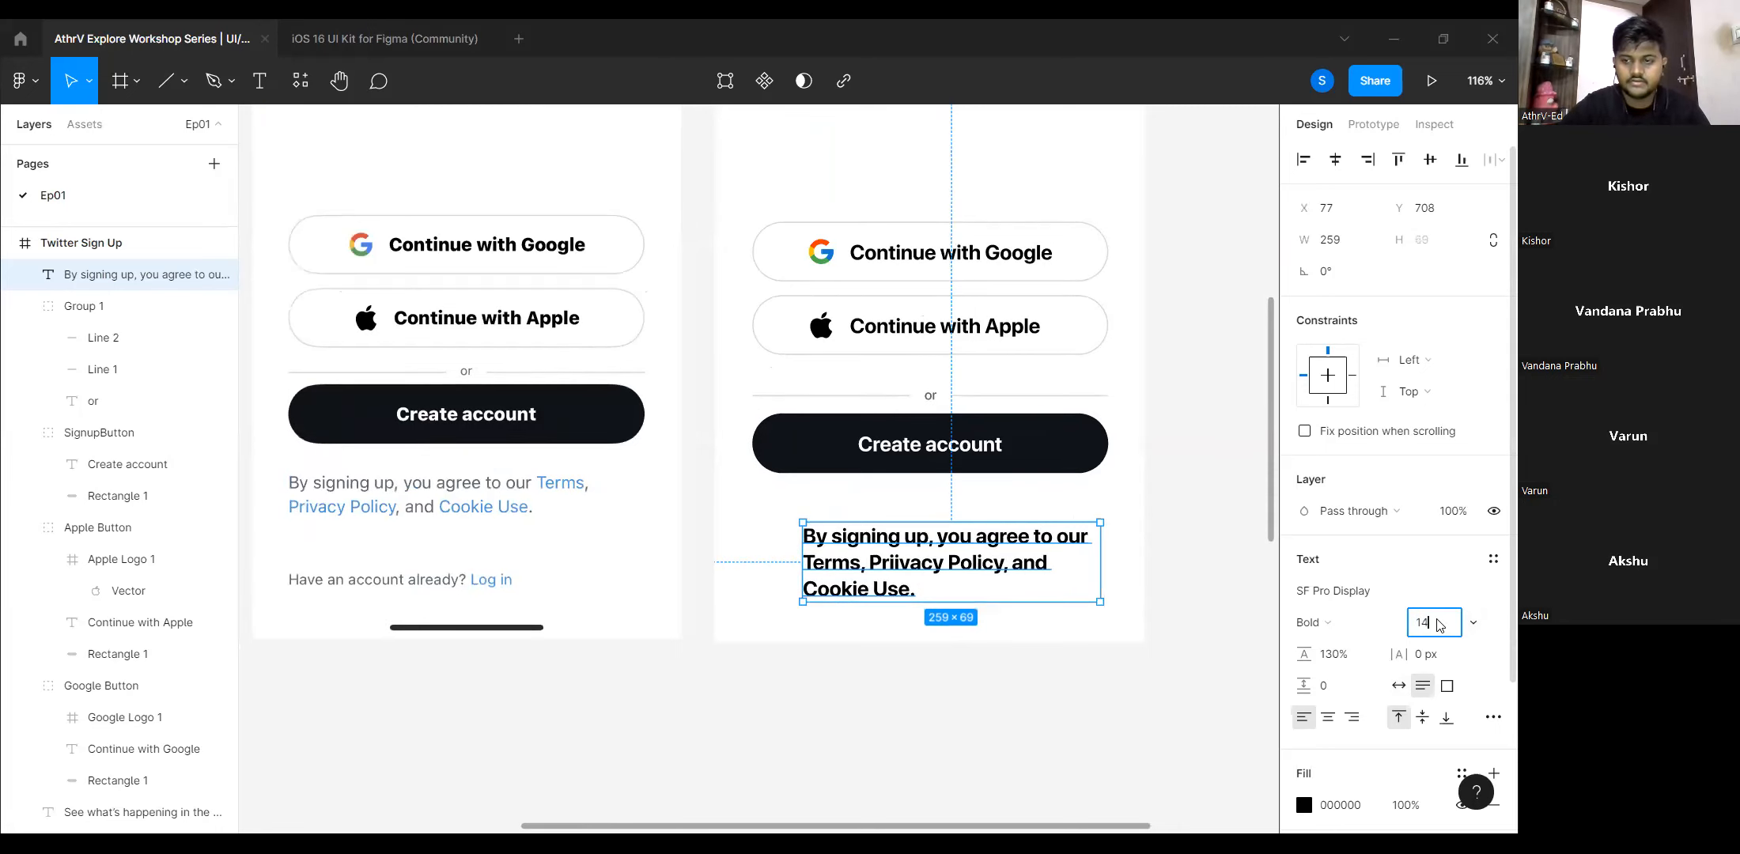
pyautogui.press('Return')
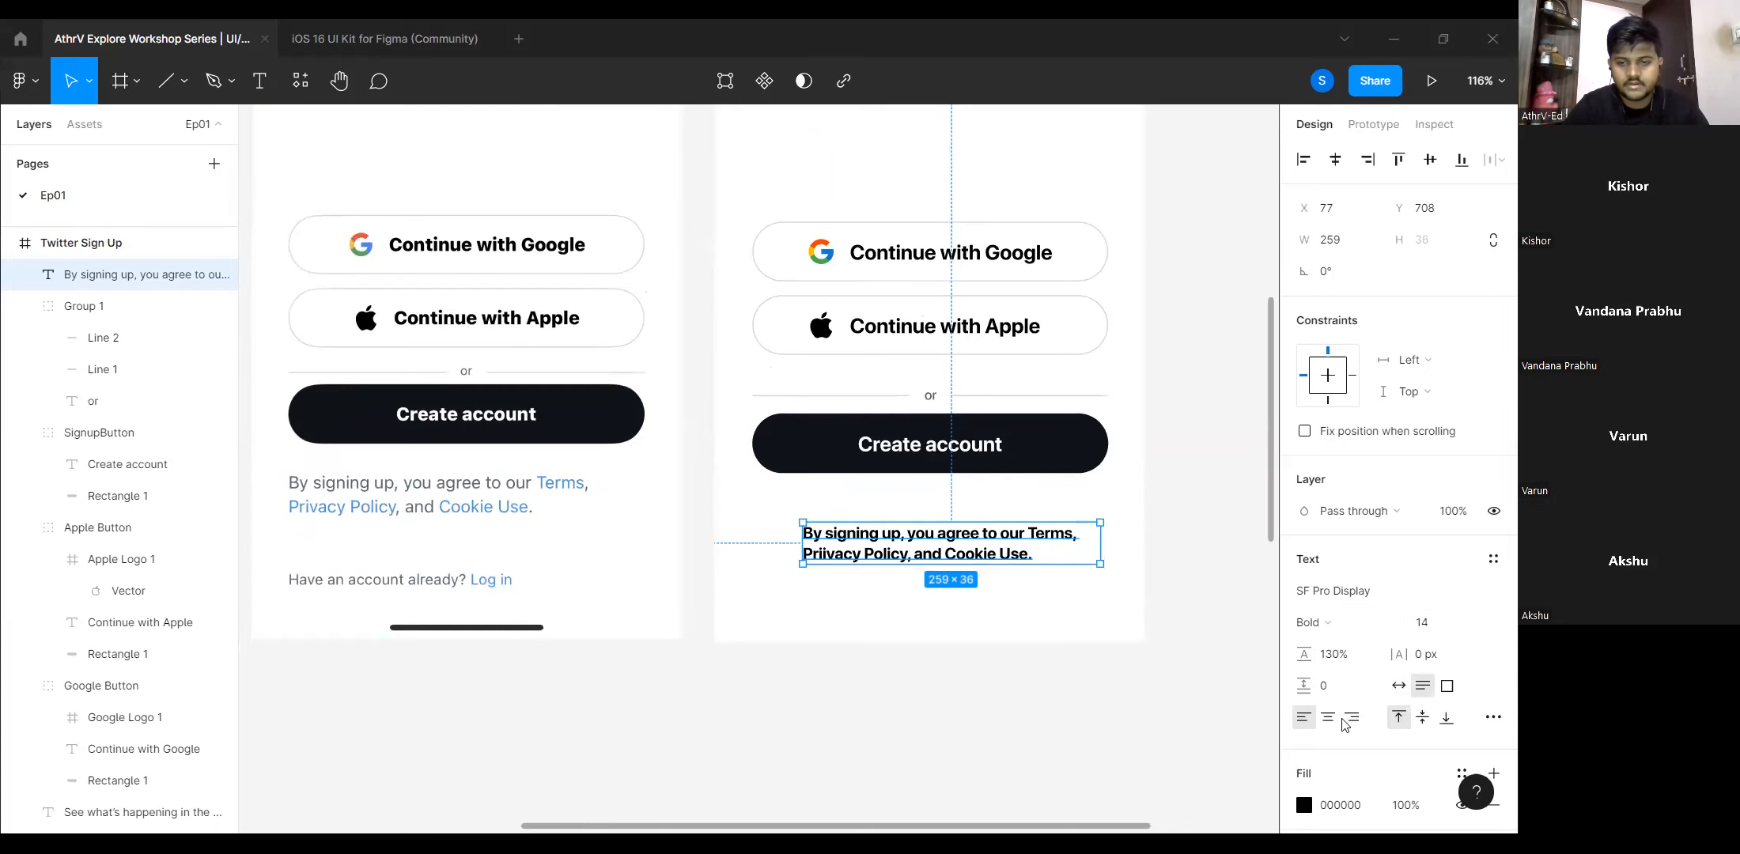
pyautogui.scroll(2, 952, 611)
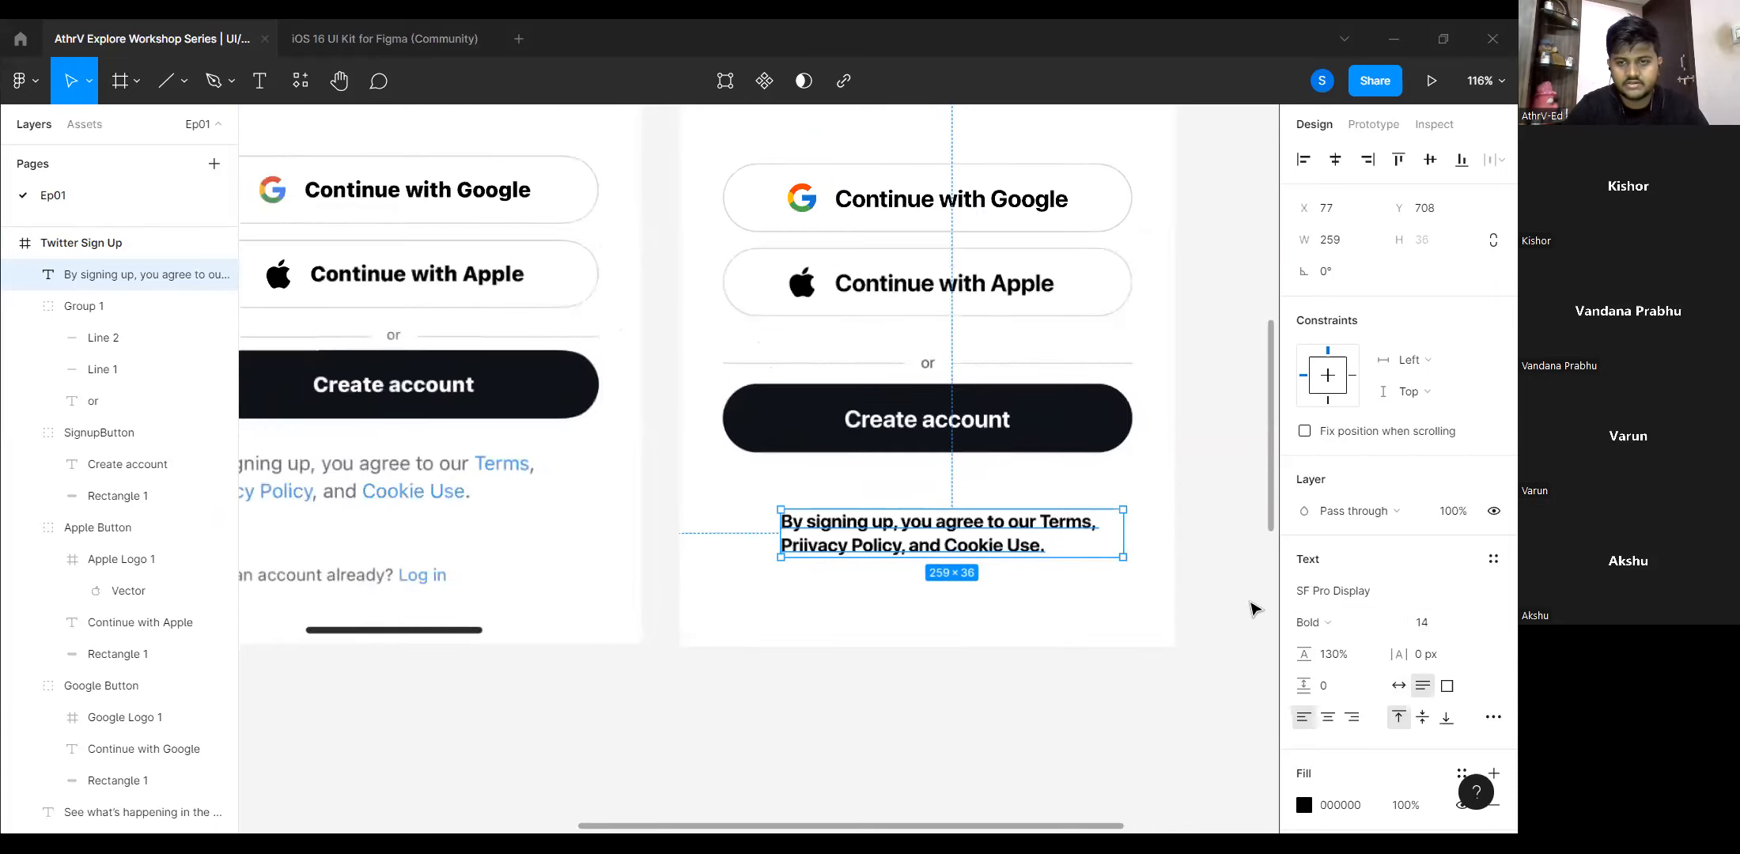
pyautogui.click(1423, 629)
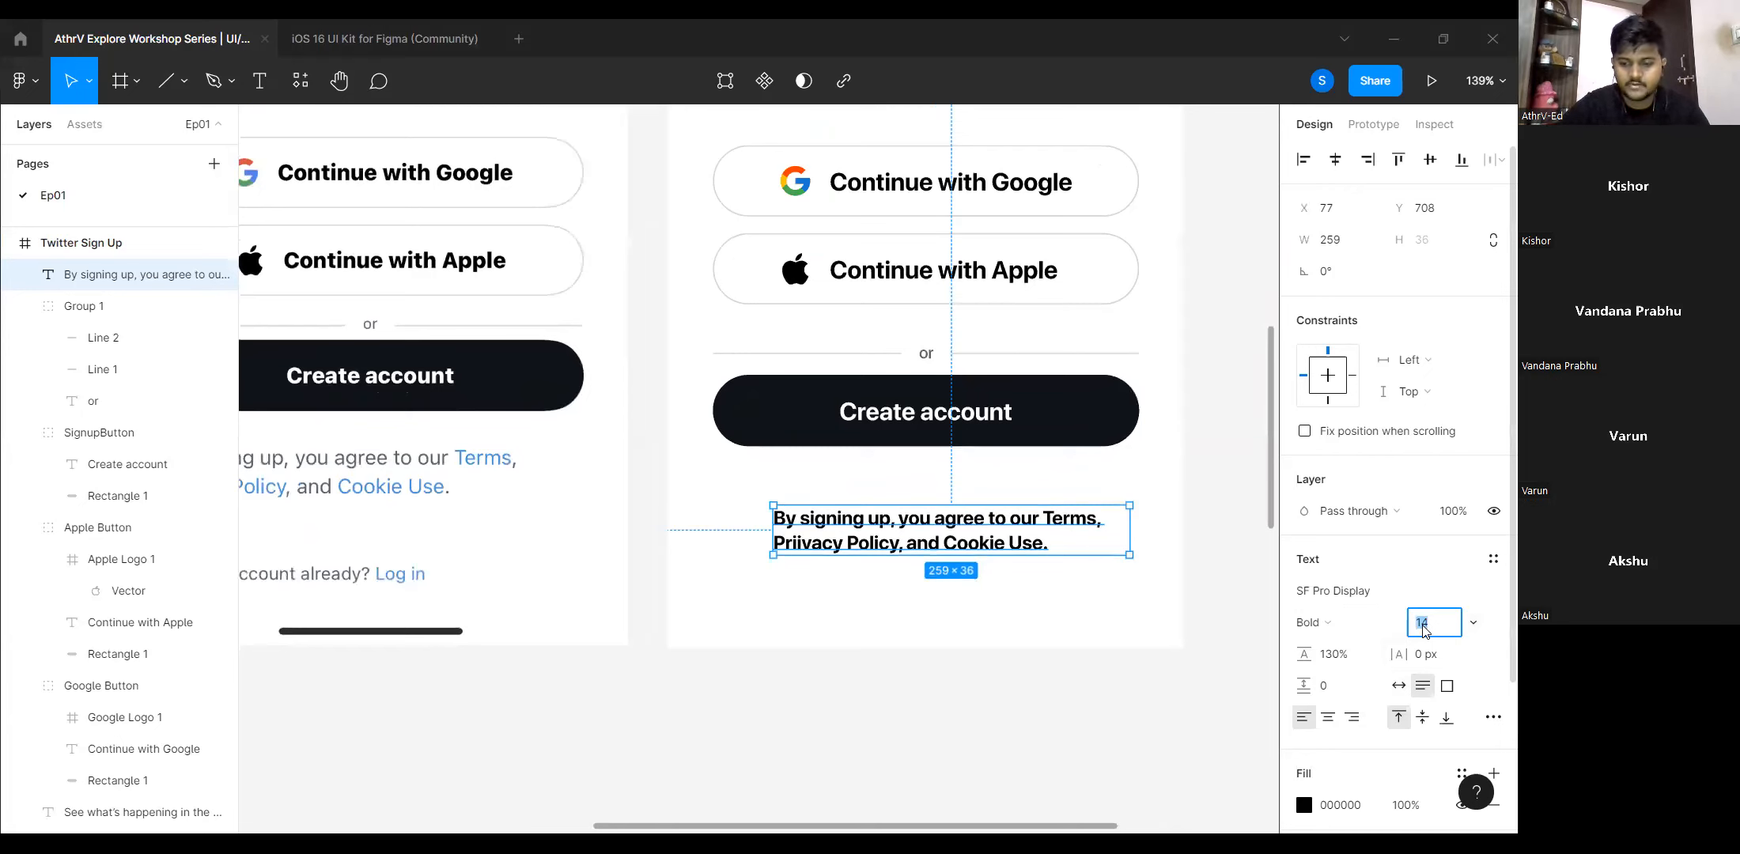
pyautogui.press('Return')
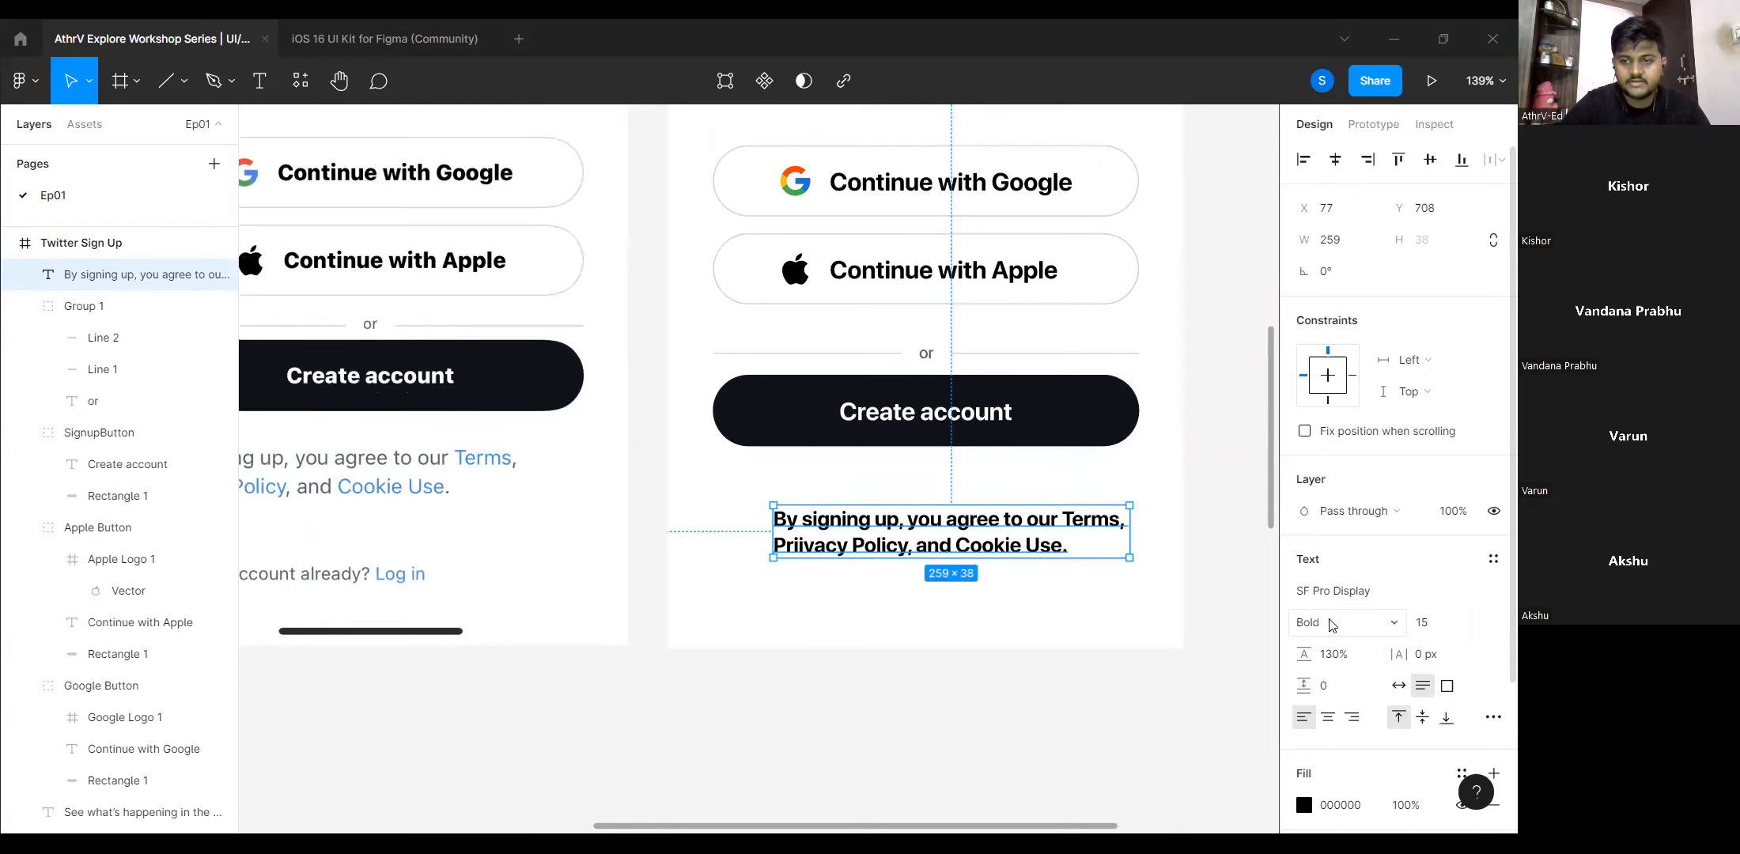
pyautogui.click(1333, 626)
pyautogui.click(1335, 585)
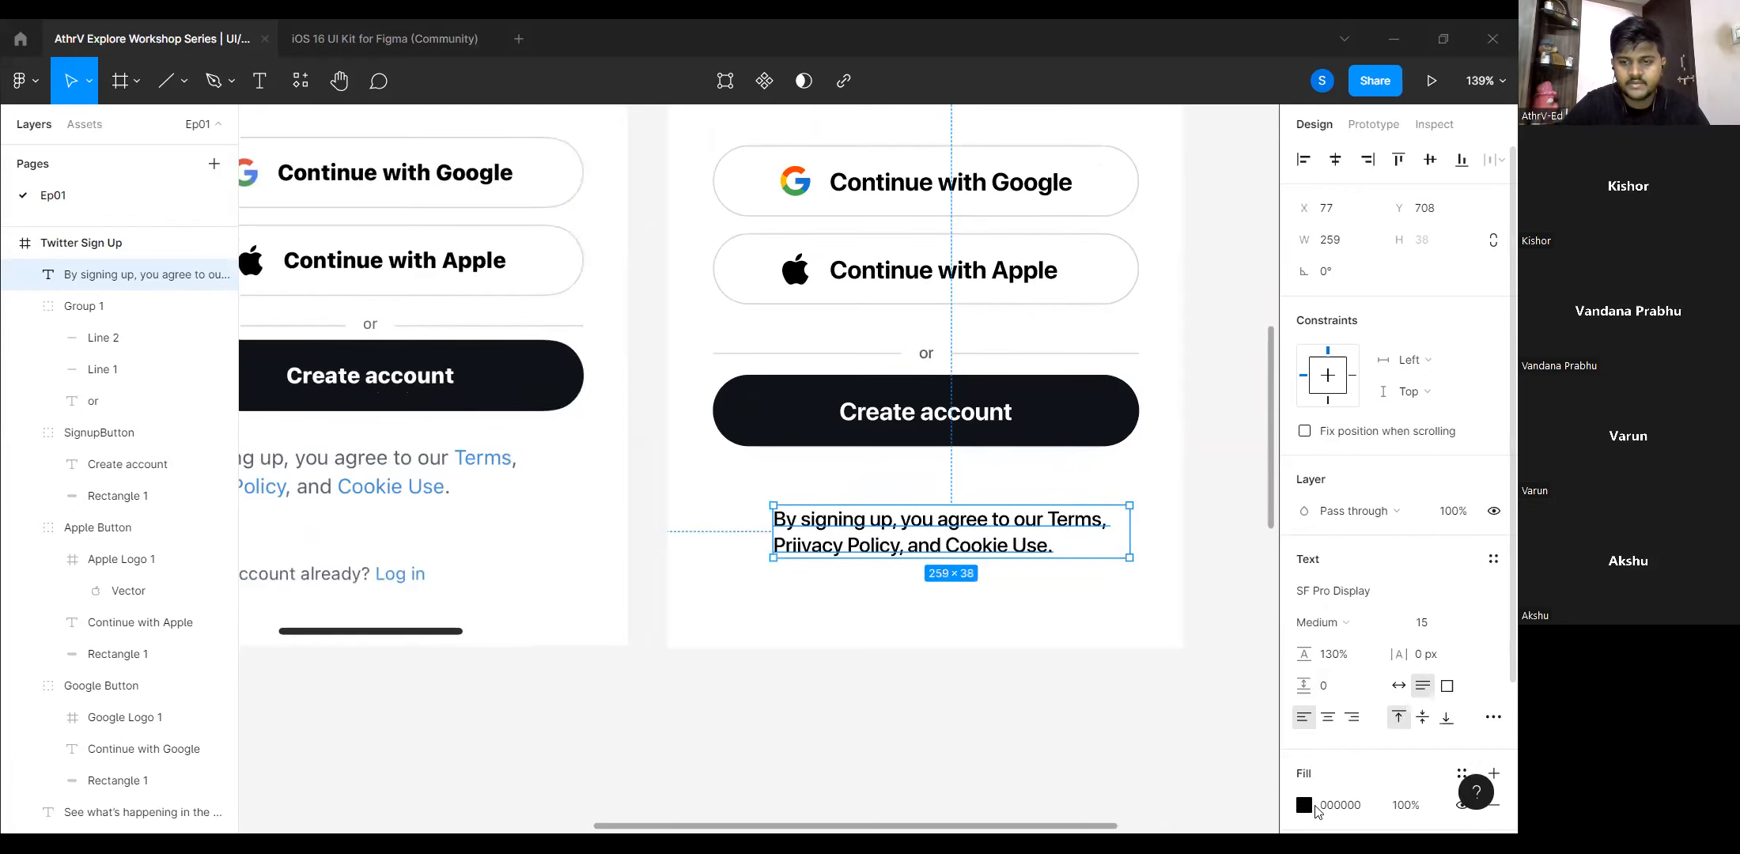
# Fill the terms text with grey 5D6C72, sampled from the reference screen's terms text.
pyautogui.click(1305, 805)
pyautogui.click(1071, 614)
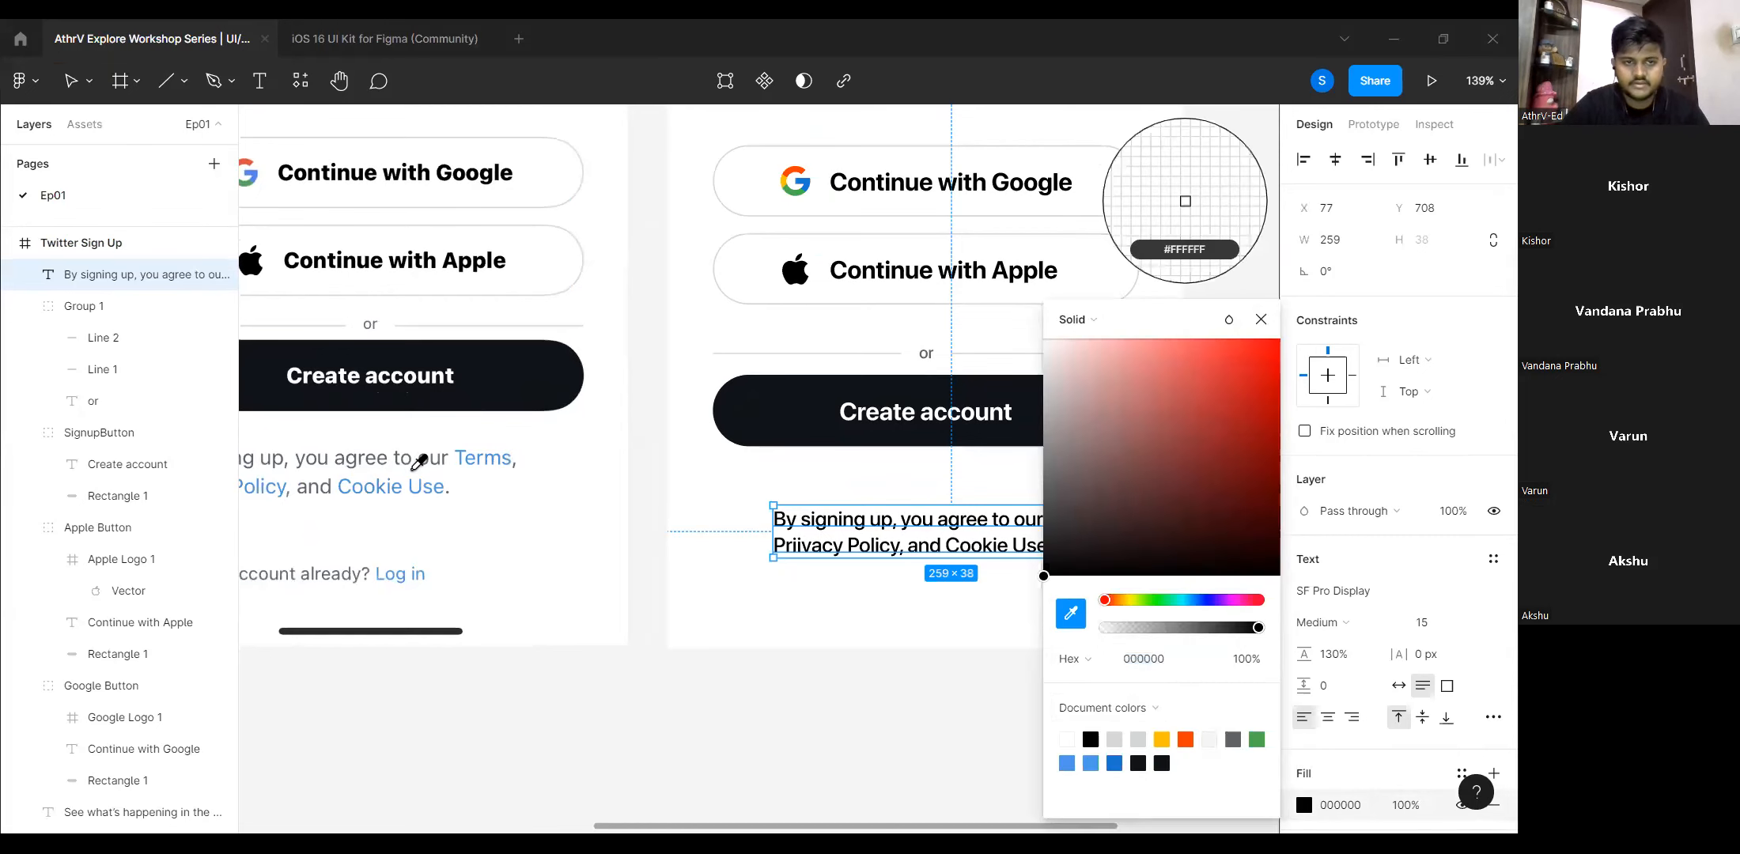
pyautogui.scroll(3, 417, 461)
pyautogui.scroll(10, 416, 462)
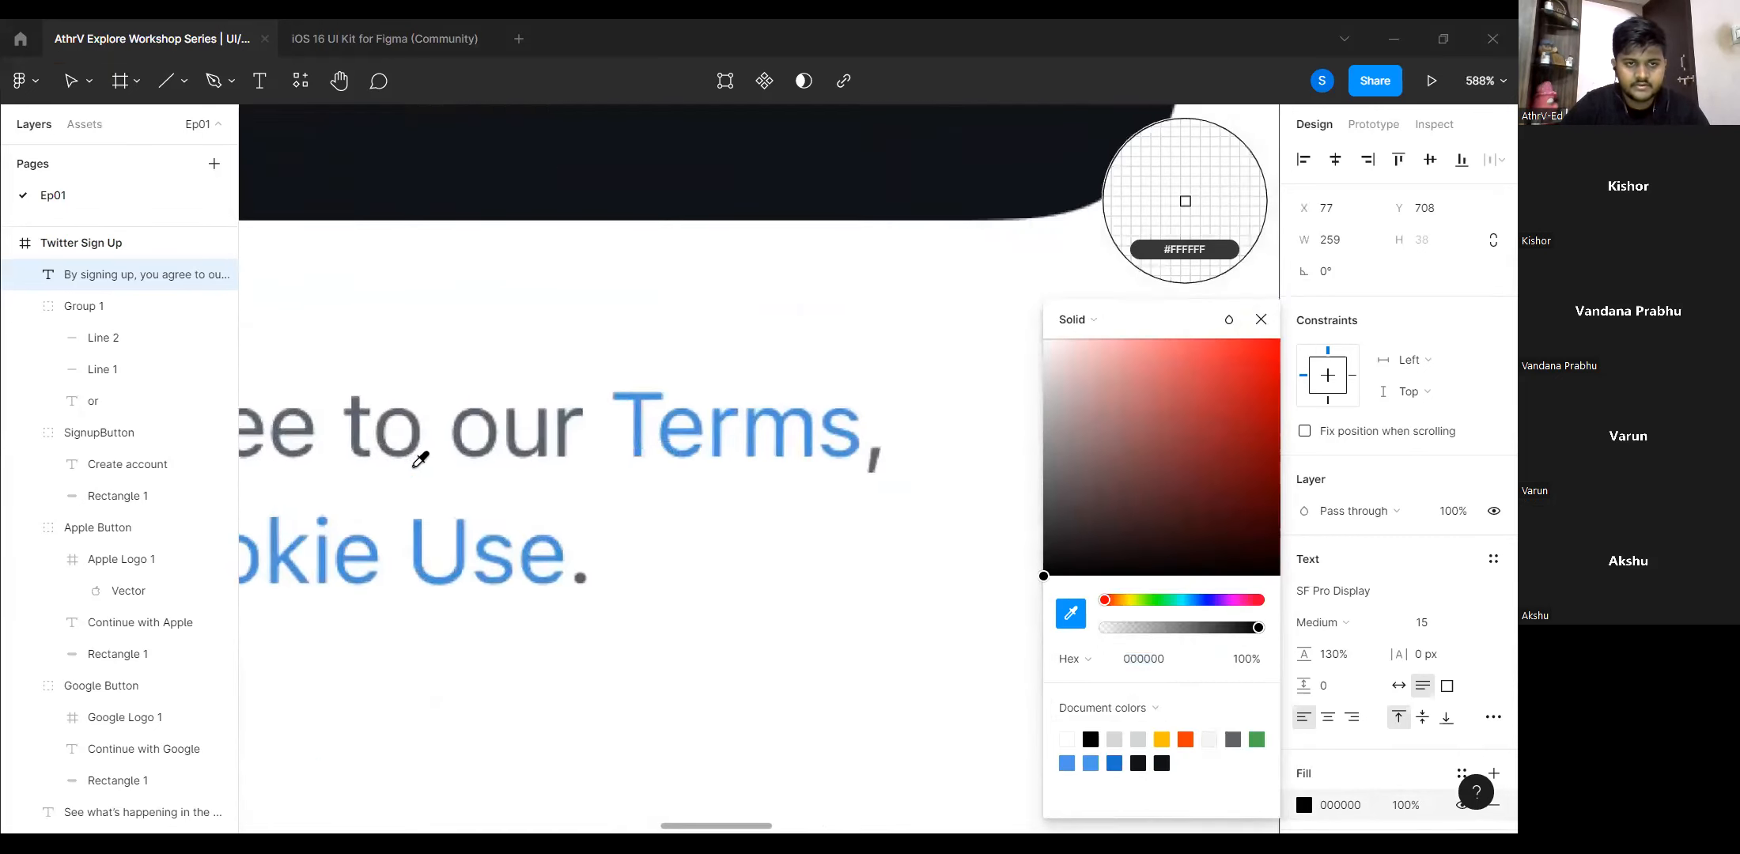
pyautogui.click(514, 418)
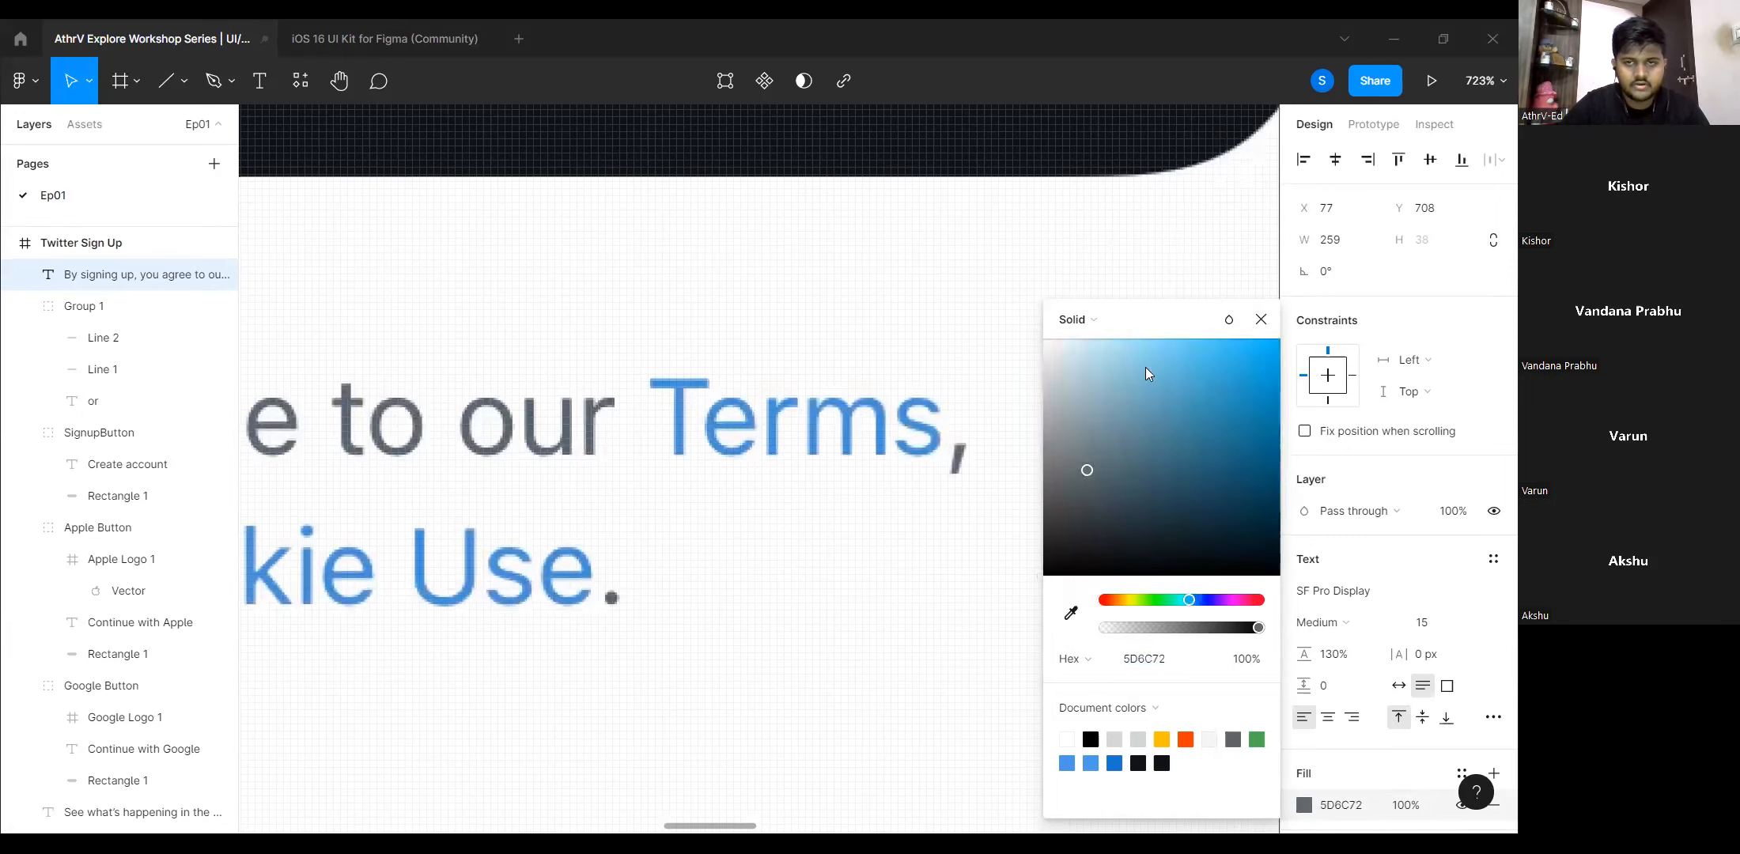
pyautogui.click(1261, 318)
# Set the terms text's font weight to Regular.
pyautogui.scroll(-3, 851, 496)
pyautogui.scroll(-10, 852, 500)
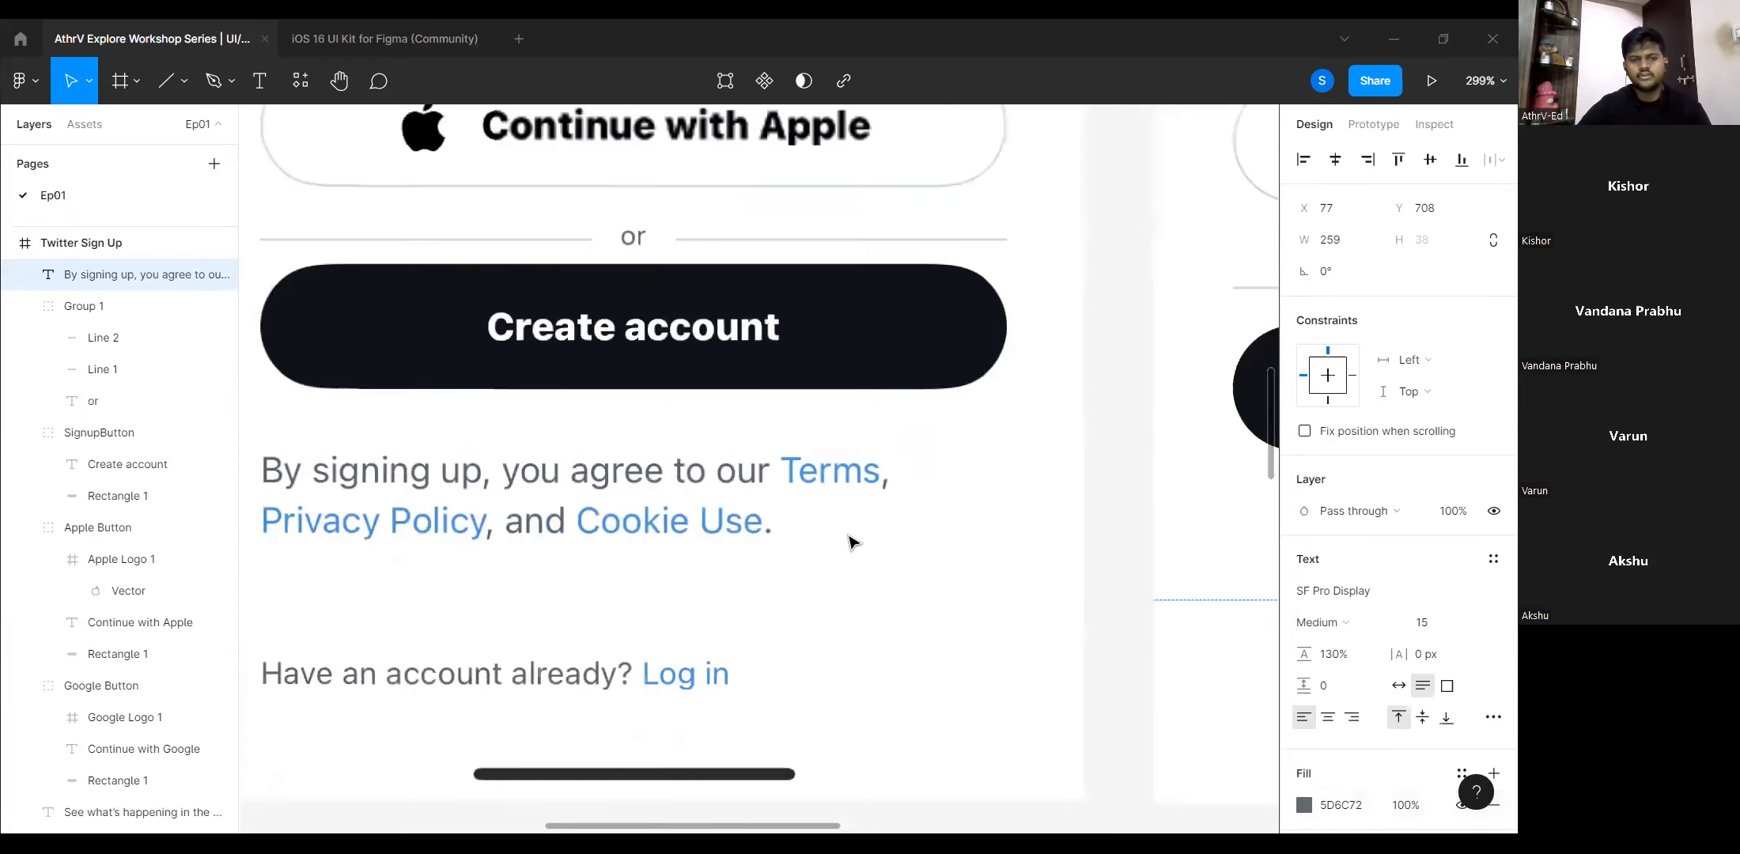
pyautogui.moveTo(876, 594); pyautogui.dragTo(508, 575)
pyautogui.moveTo(1032, 615); pyautogui.dragTo(889, 644)
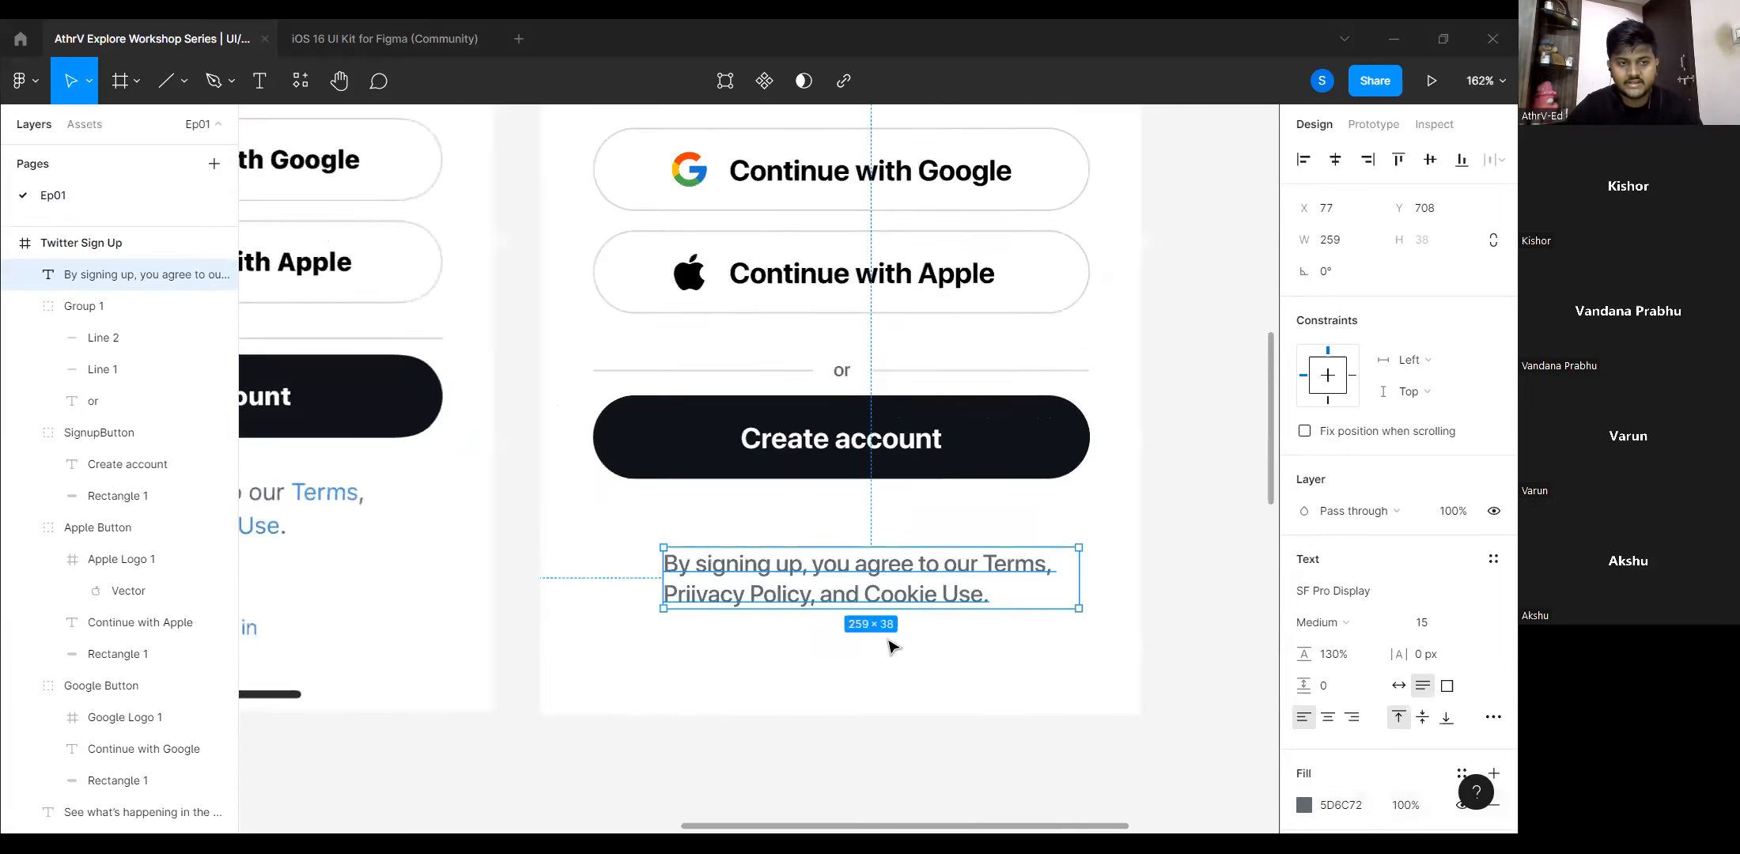
pyautogui.click(1320, 625)
pyautogui.click(1337, 553)
# Colour the words "Terms, Priivacy Policy" in the terms text blue 4B94D9, sampled from the reference "Terms" link.
pyautogui.hscroll(-3, 1044, 621)
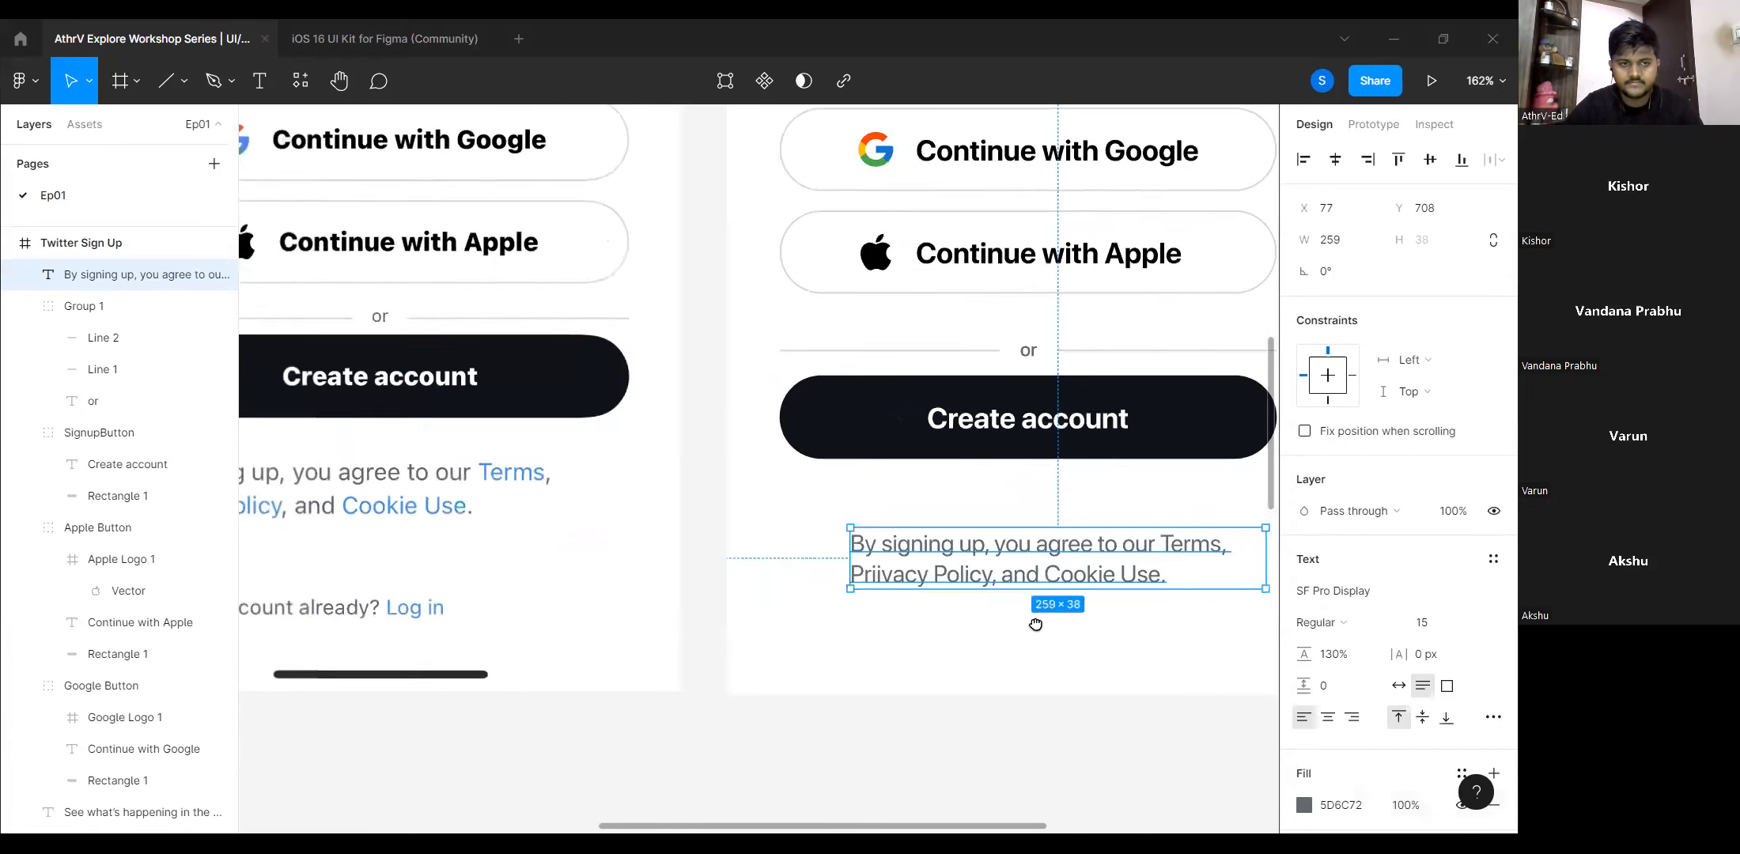
pyautogui.scroll(3, 1102, 585)
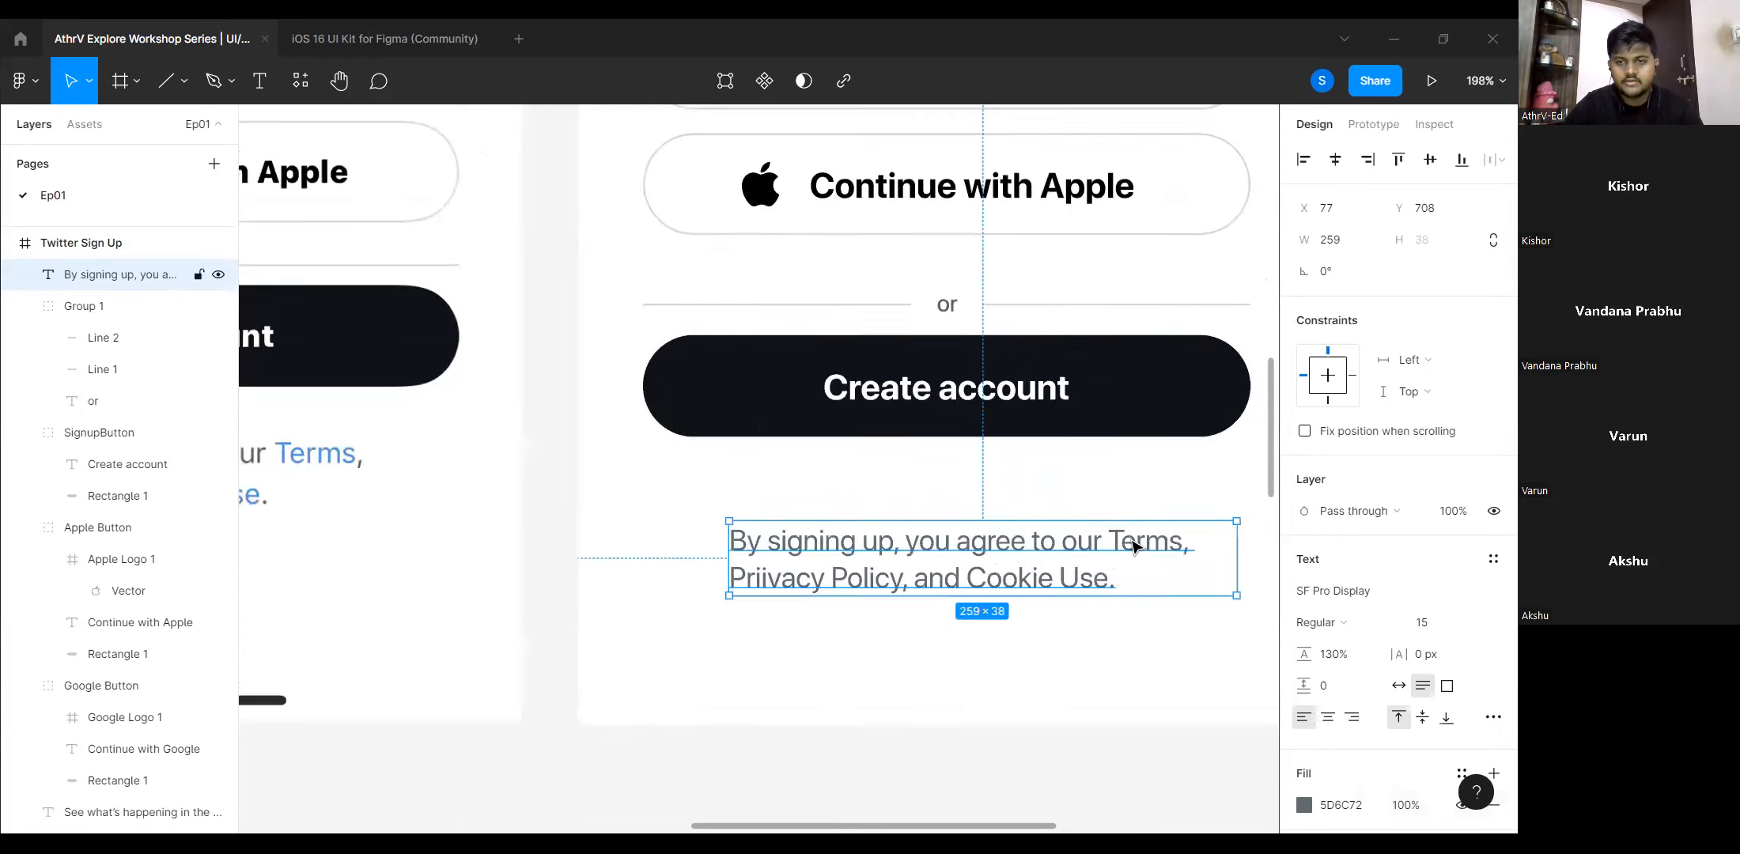
pyautogui.doubleClick(1114, 541)
pyautogui.moveTo(1112, 539); pyautogui.dragTo(904, 585)
pyautogui.hotkey('shift', 'Left')
pyautogui.hotkey('shift', 'Left')
pyautogui.hotkey('shift', 'Left')
pyautogui.hotkey('shift', 'Left')
pyautogui.hotkey('shift', 'Left')
pyautogui.hotkey('shift', 'Left')
pyautogui.hotkey('shift', 'Left')
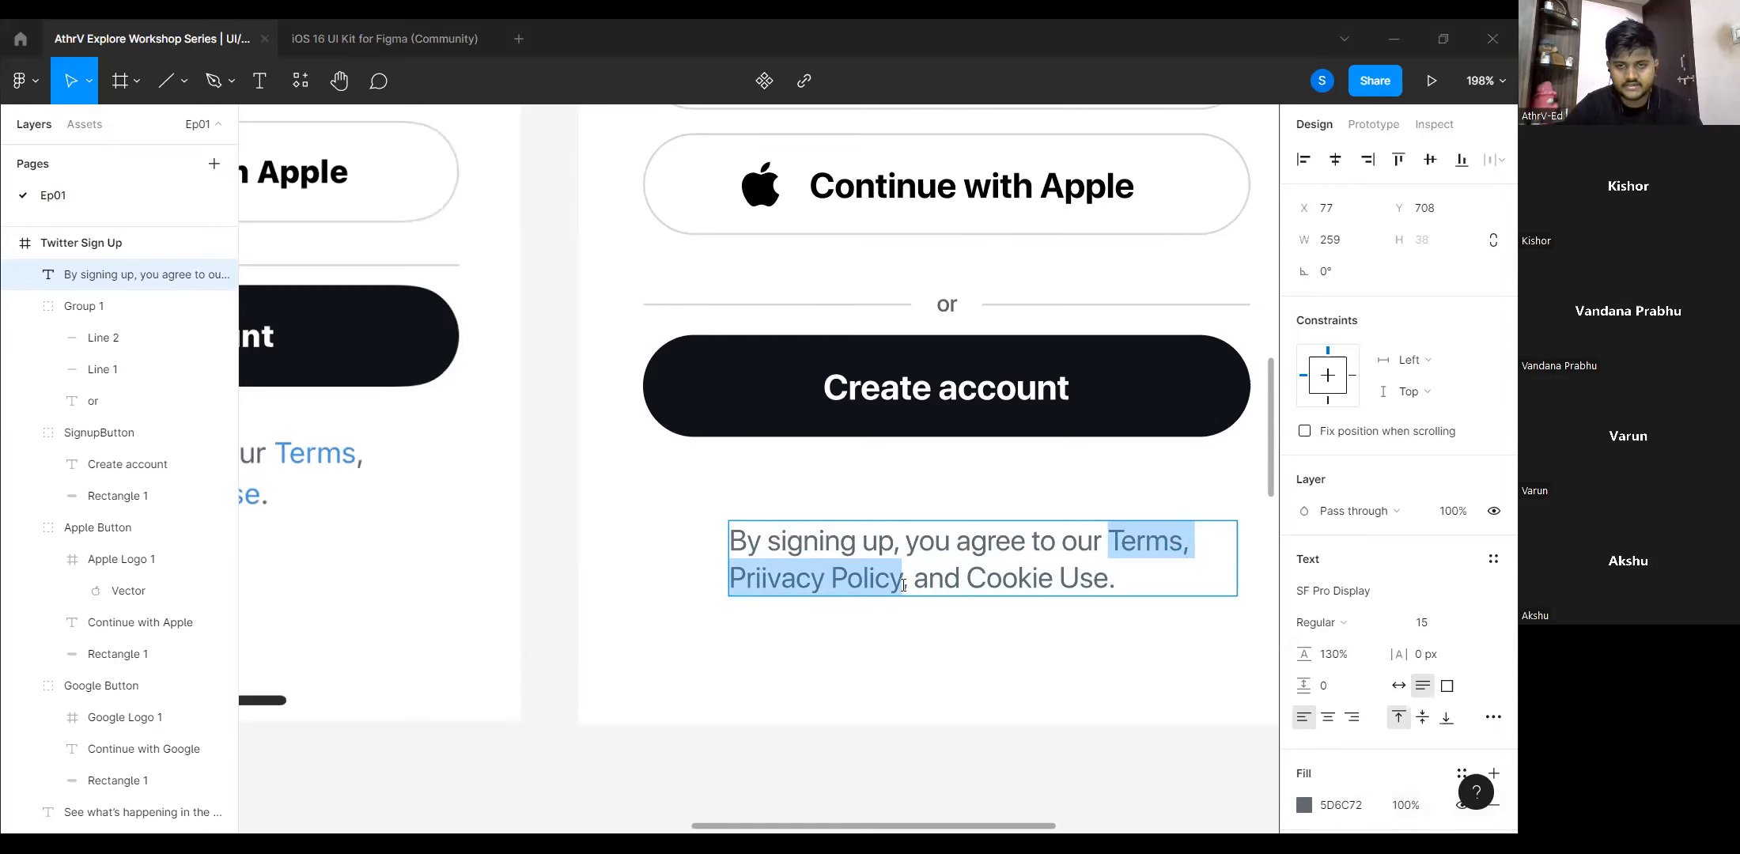
pyautogui.click(1307, 807)
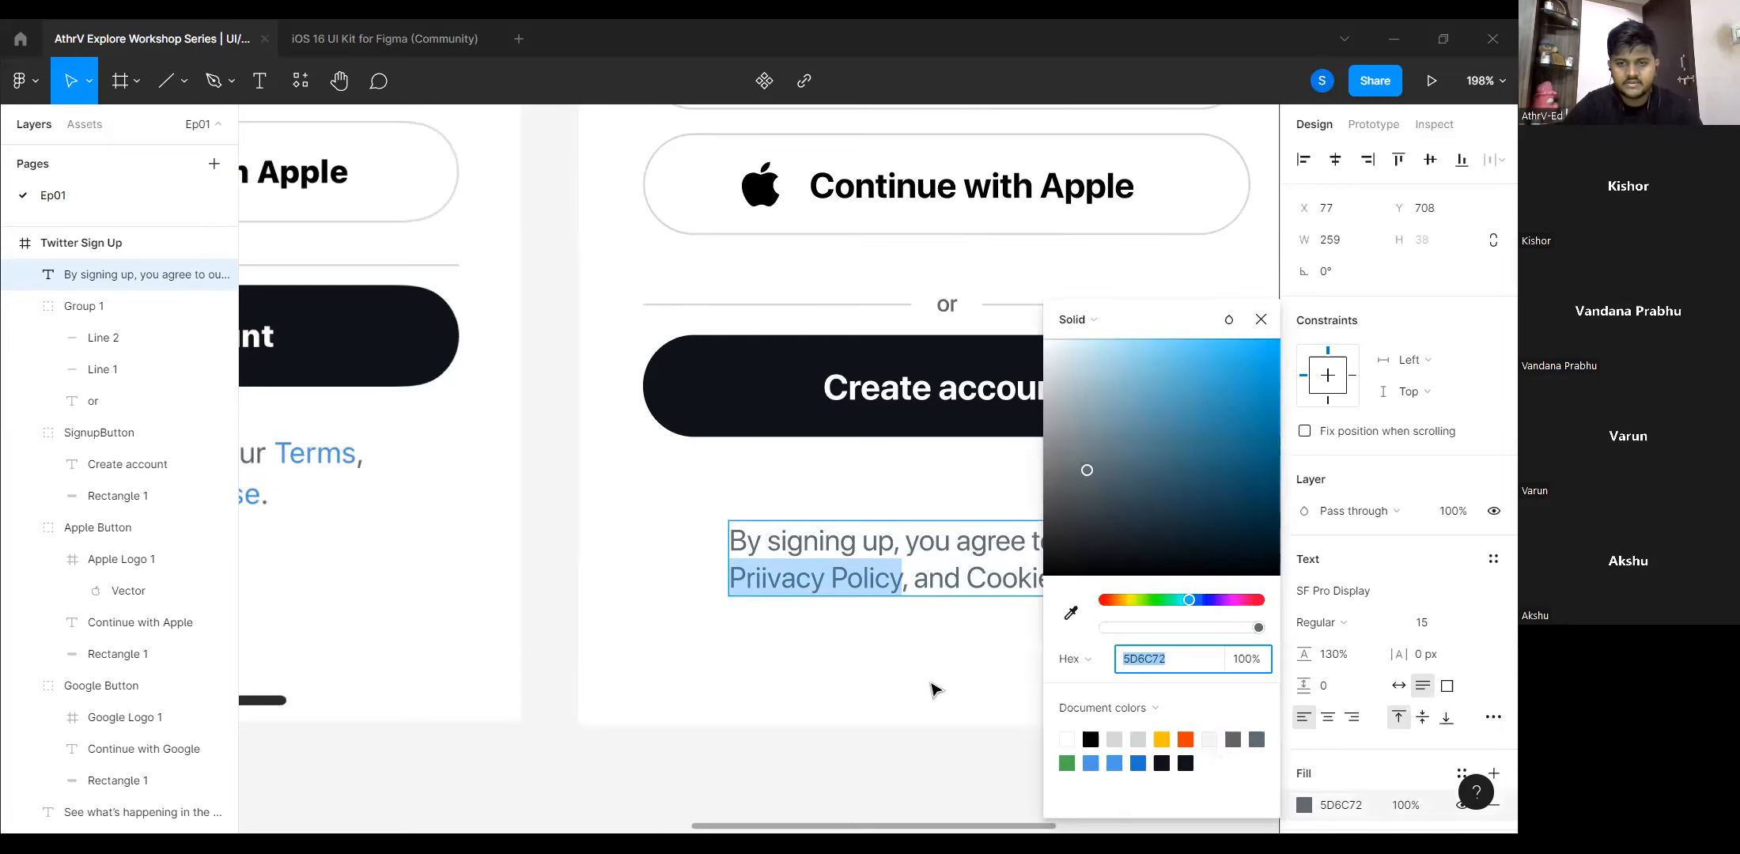
pyautogui.click(1071, 613)
pyautogui.hscroll(-5, 682, 542)
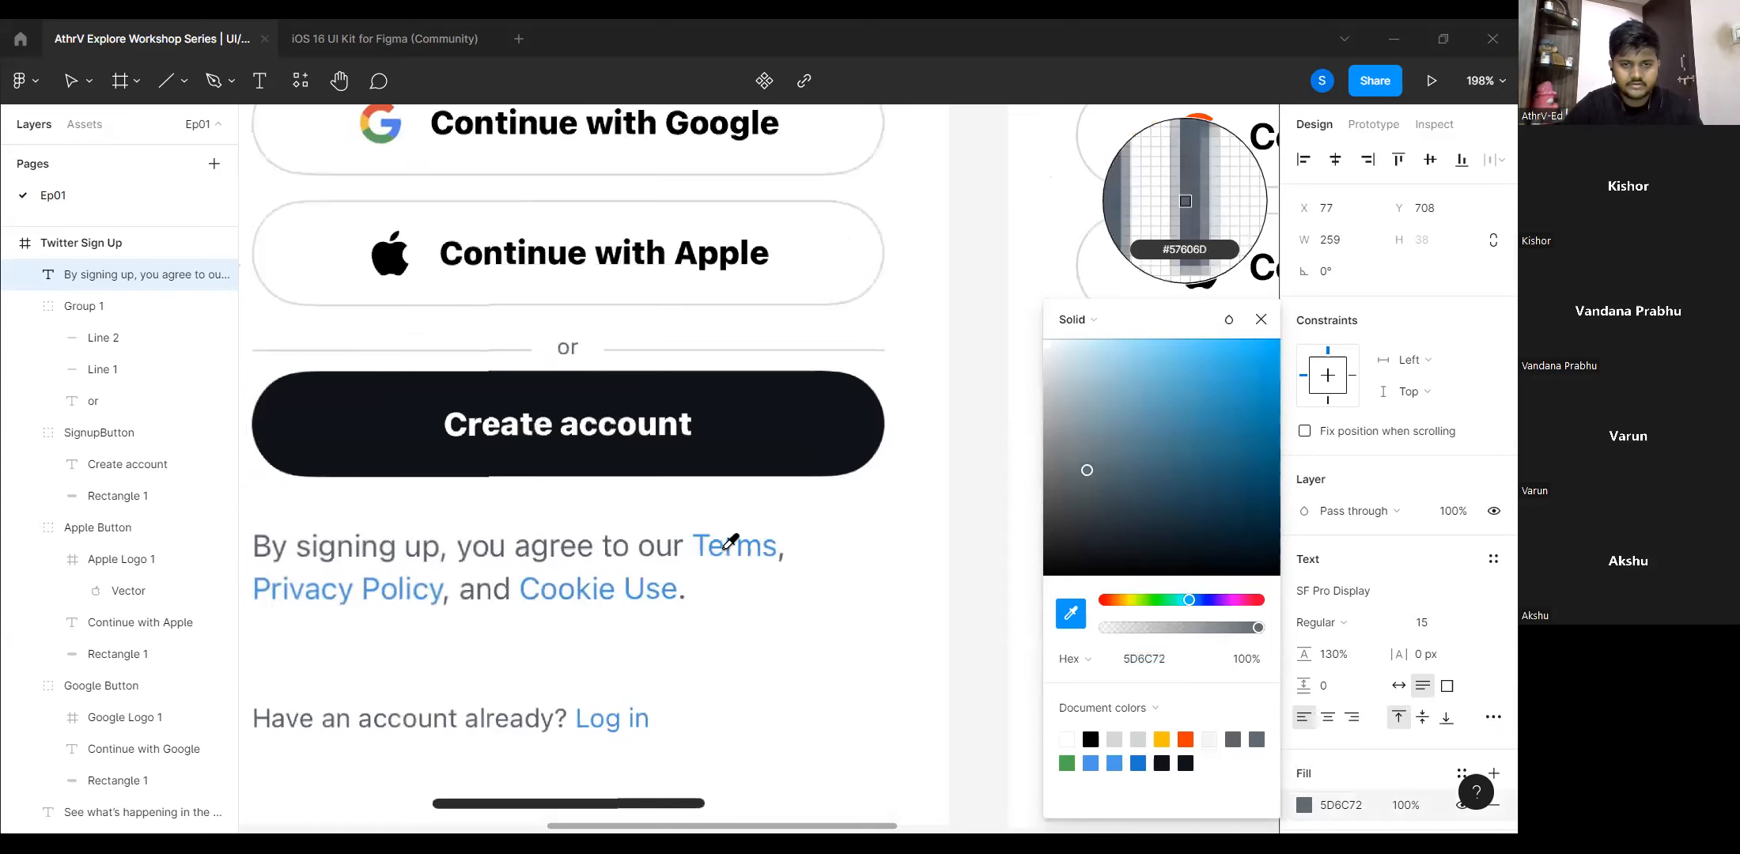
pyautogui.scroll(6, 715, 542)
pyautogui.click(713, 535)
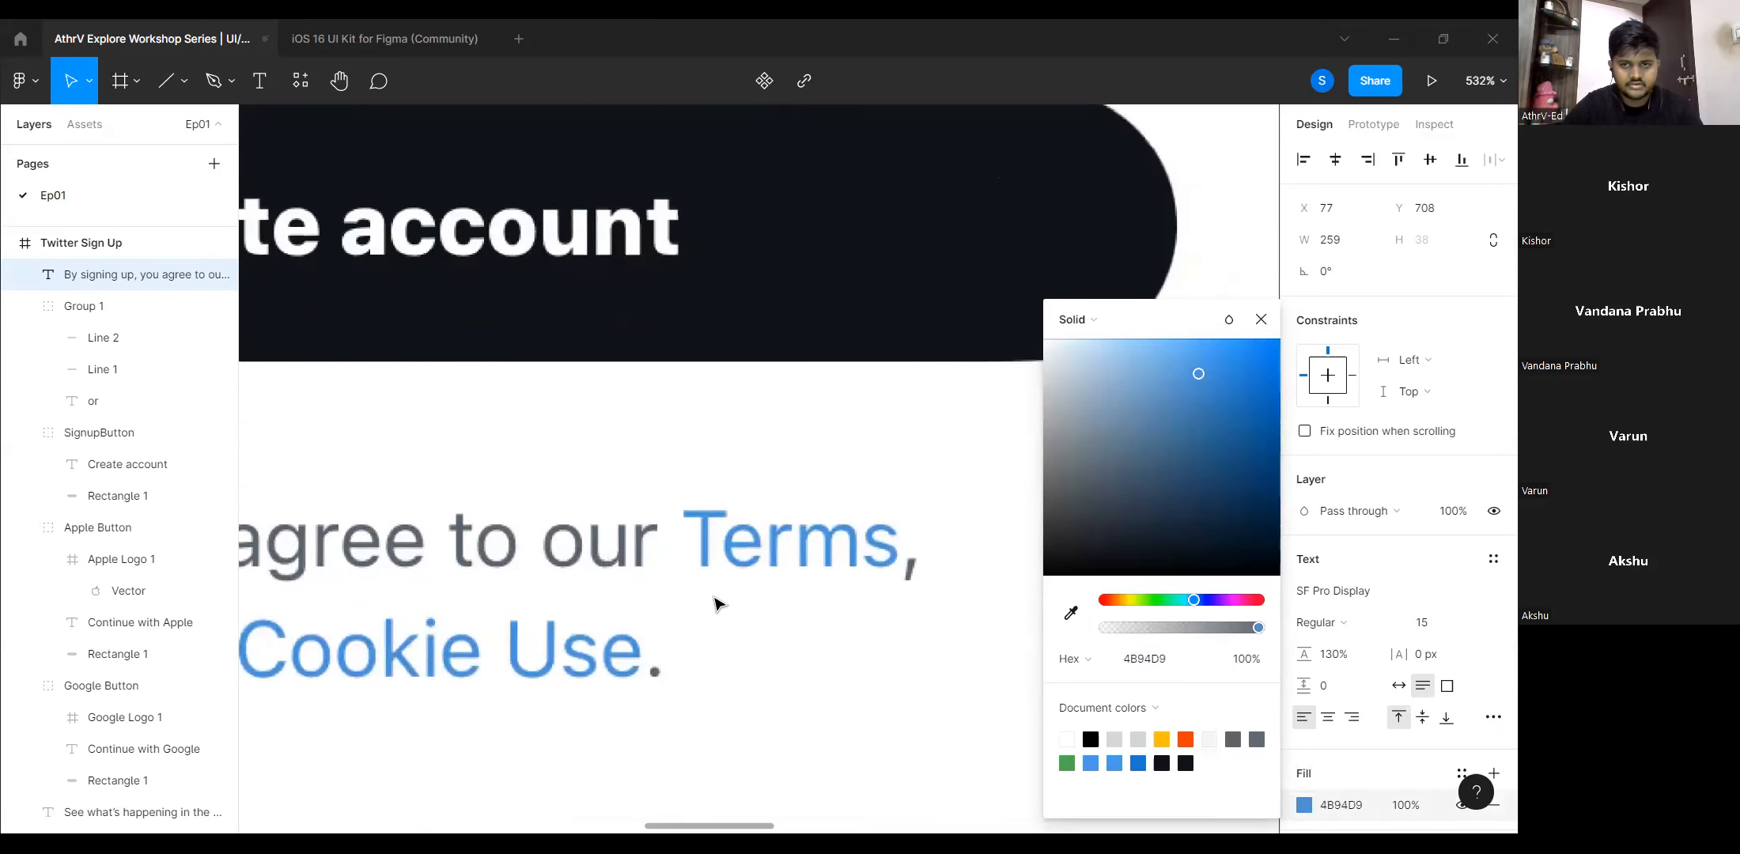
# Colour "Cookie Use." in the terms text blue 4B94DB, sampled from the reference "Terms" link, and deselect the text.
pyautogui.scroll(-6, 715, 602)
pyautogui.scroll(-3, 648, 529)
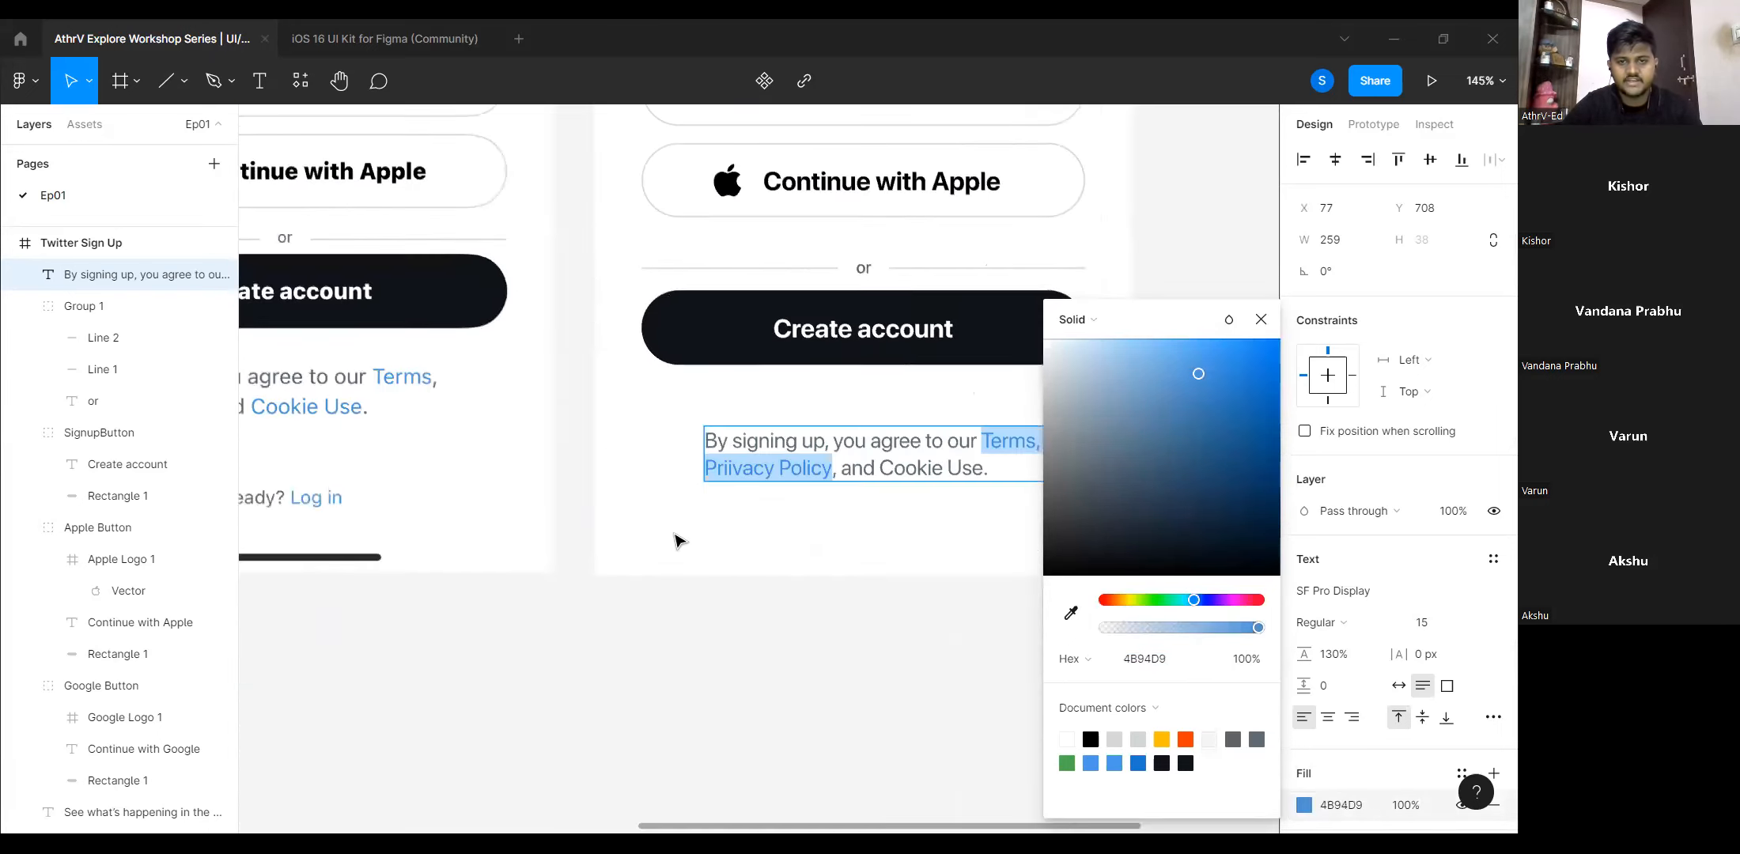
pyautogui.moveTo(878, 471); pyautogui.dragTo(986, 469)
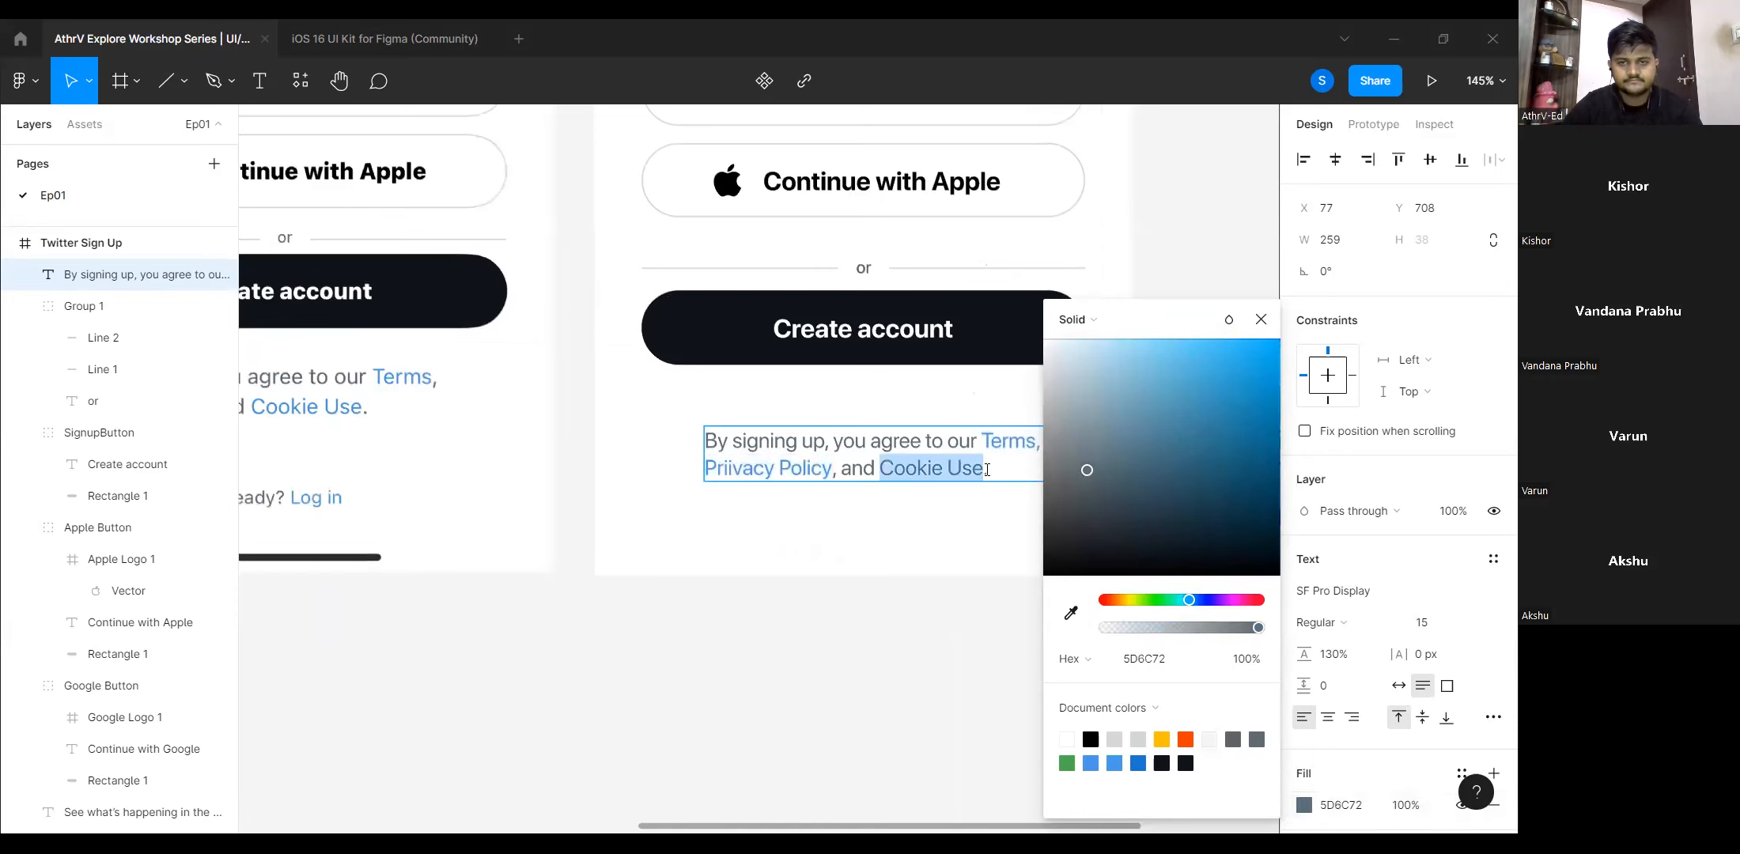
pyautogui.hscroll(-5, 472, 440)
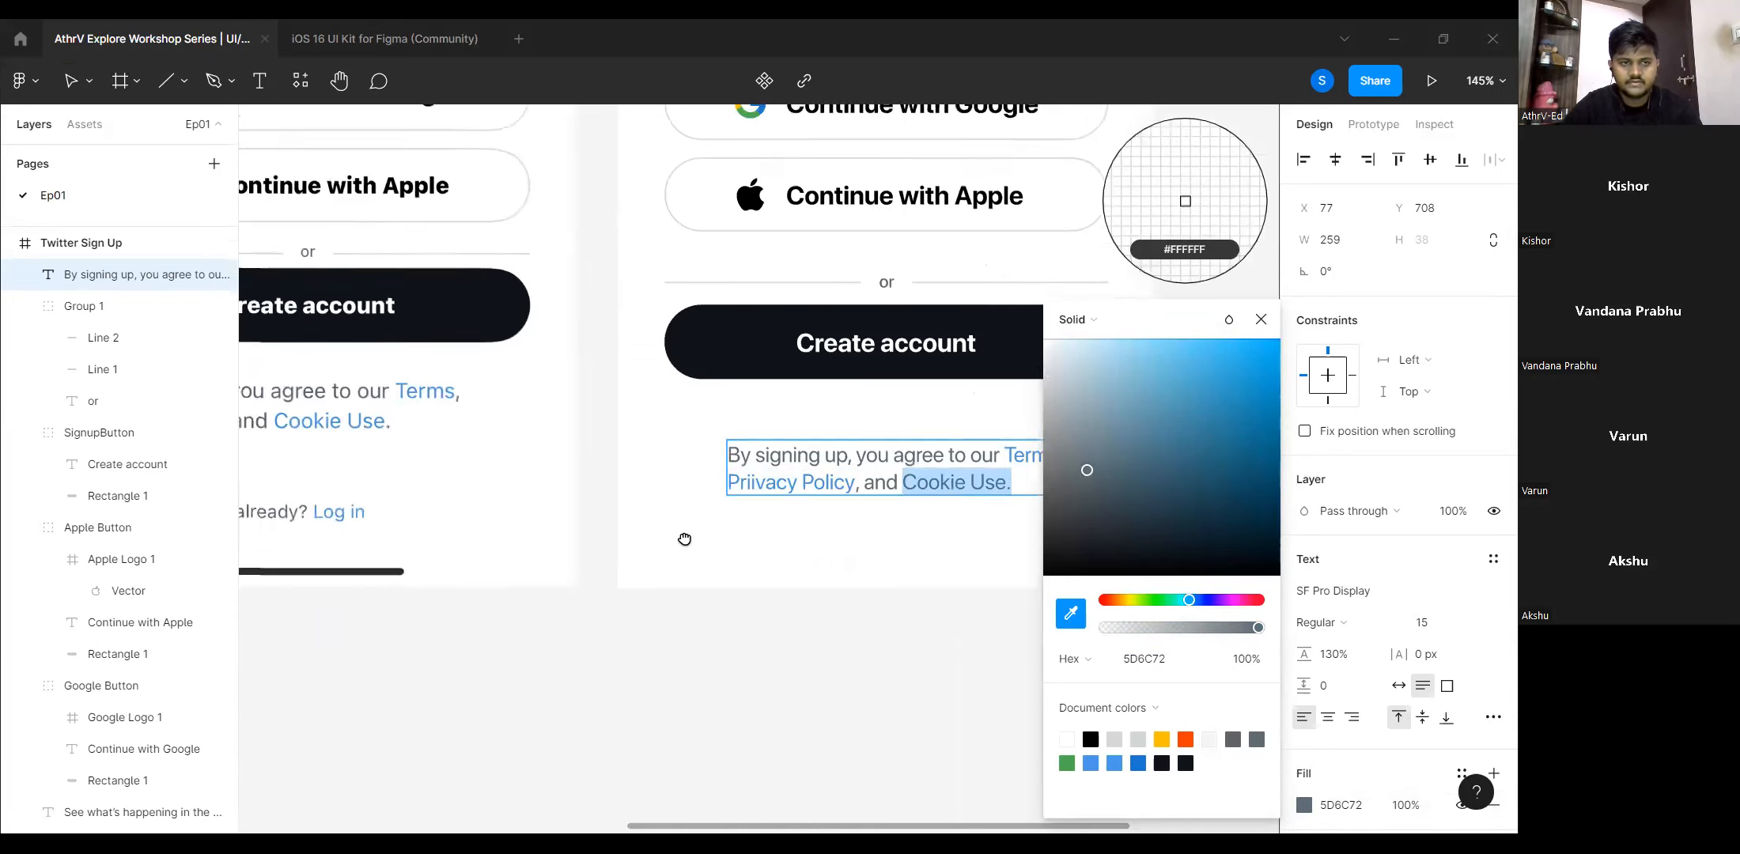
pyautogui.scroll(3, 668, 481)
pyautogui.scroll(5, 714, 474)
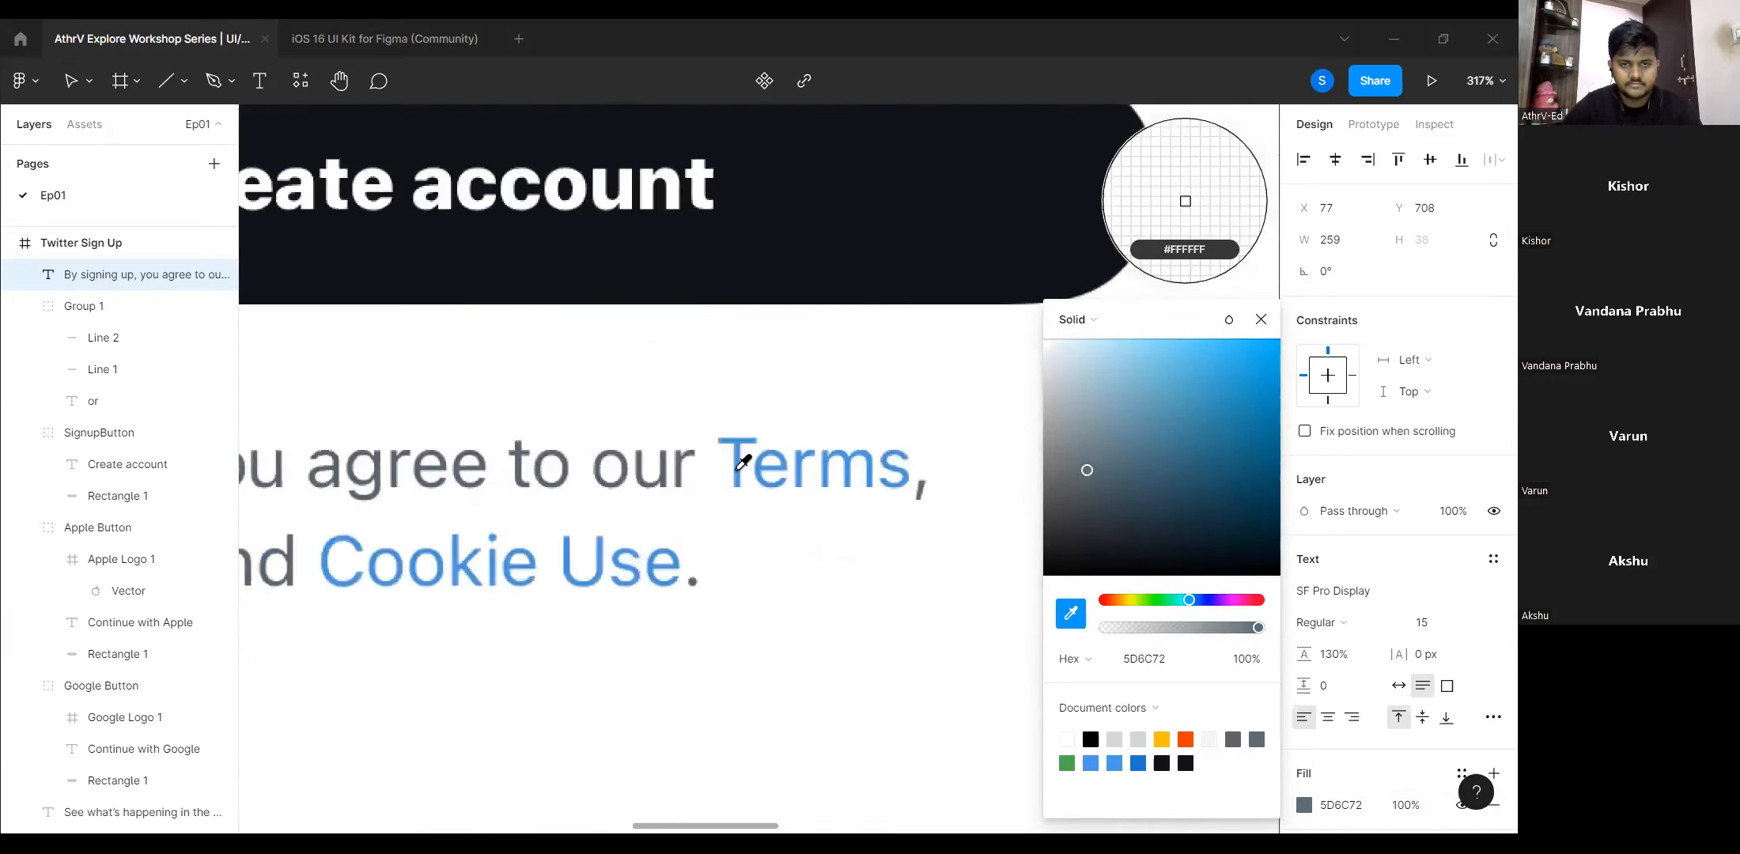
pyautogui.click(738, 459)
pyautogui.scroll(-2, 740, 556)
pyautogui.scroll(-5, 742, 557)
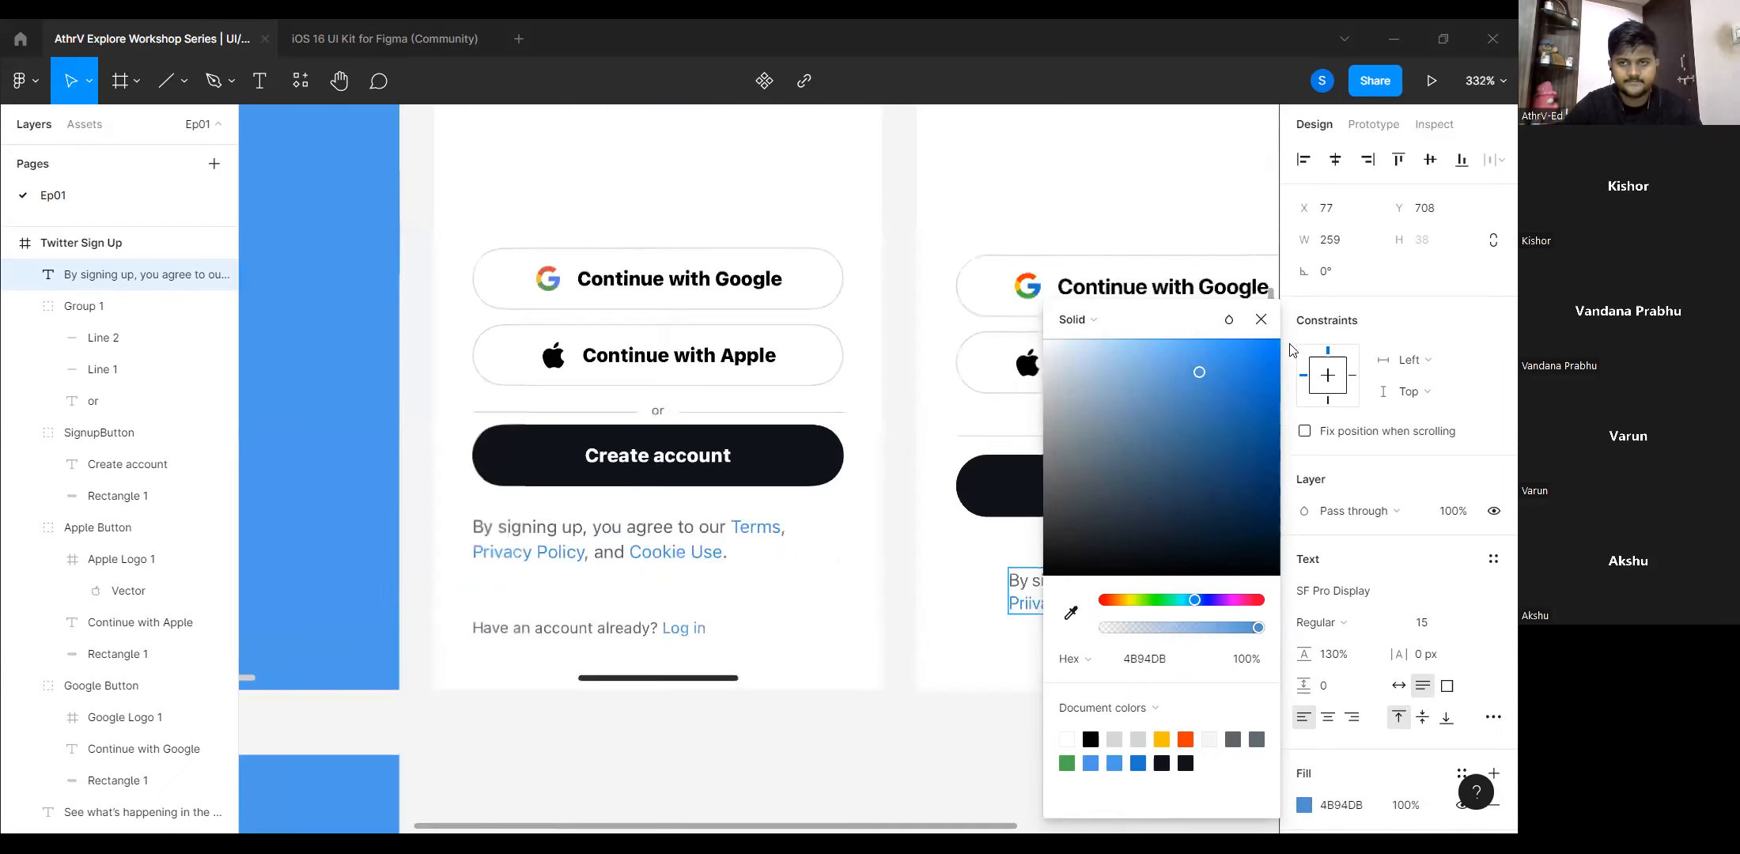
pyautogui.click(1264, 320)
pyautogui.hscroll(3, 711, 553)
pyautogui.hscroll(1, 1097, 563)
pyautogui.click(1096, 563)
pyautogui.click(1086, 569)
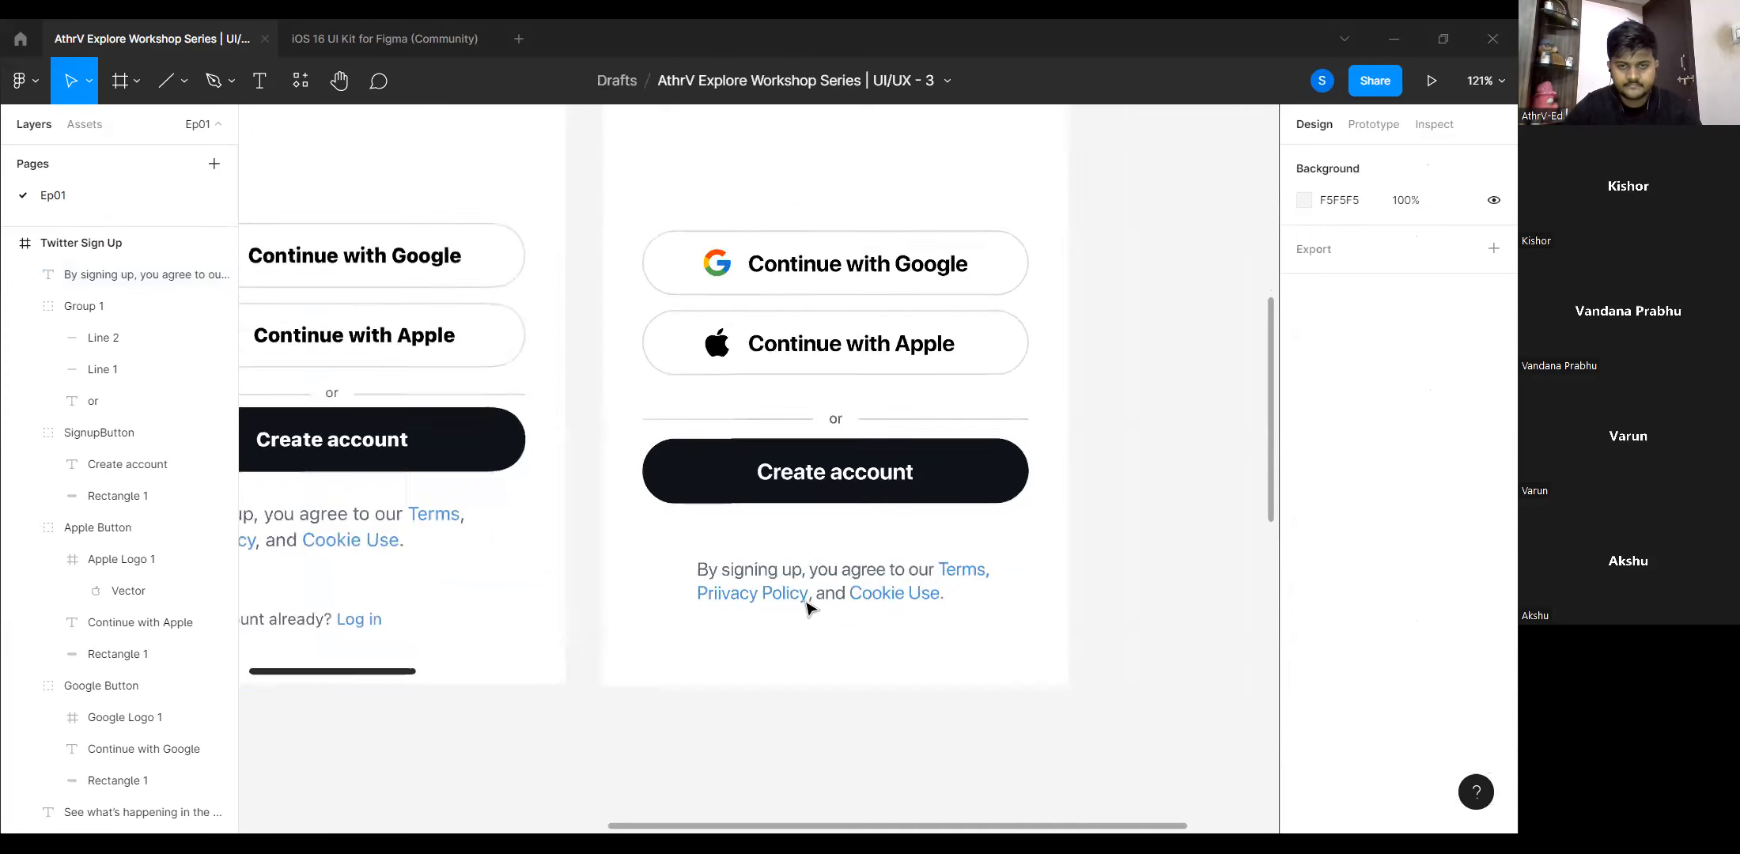
# Centre the terms text horizontally in the Twitter Sign Up frame.
pyautogui.scroll(4, 803, 601)
pyautogui.doubleClick(1202, 543)
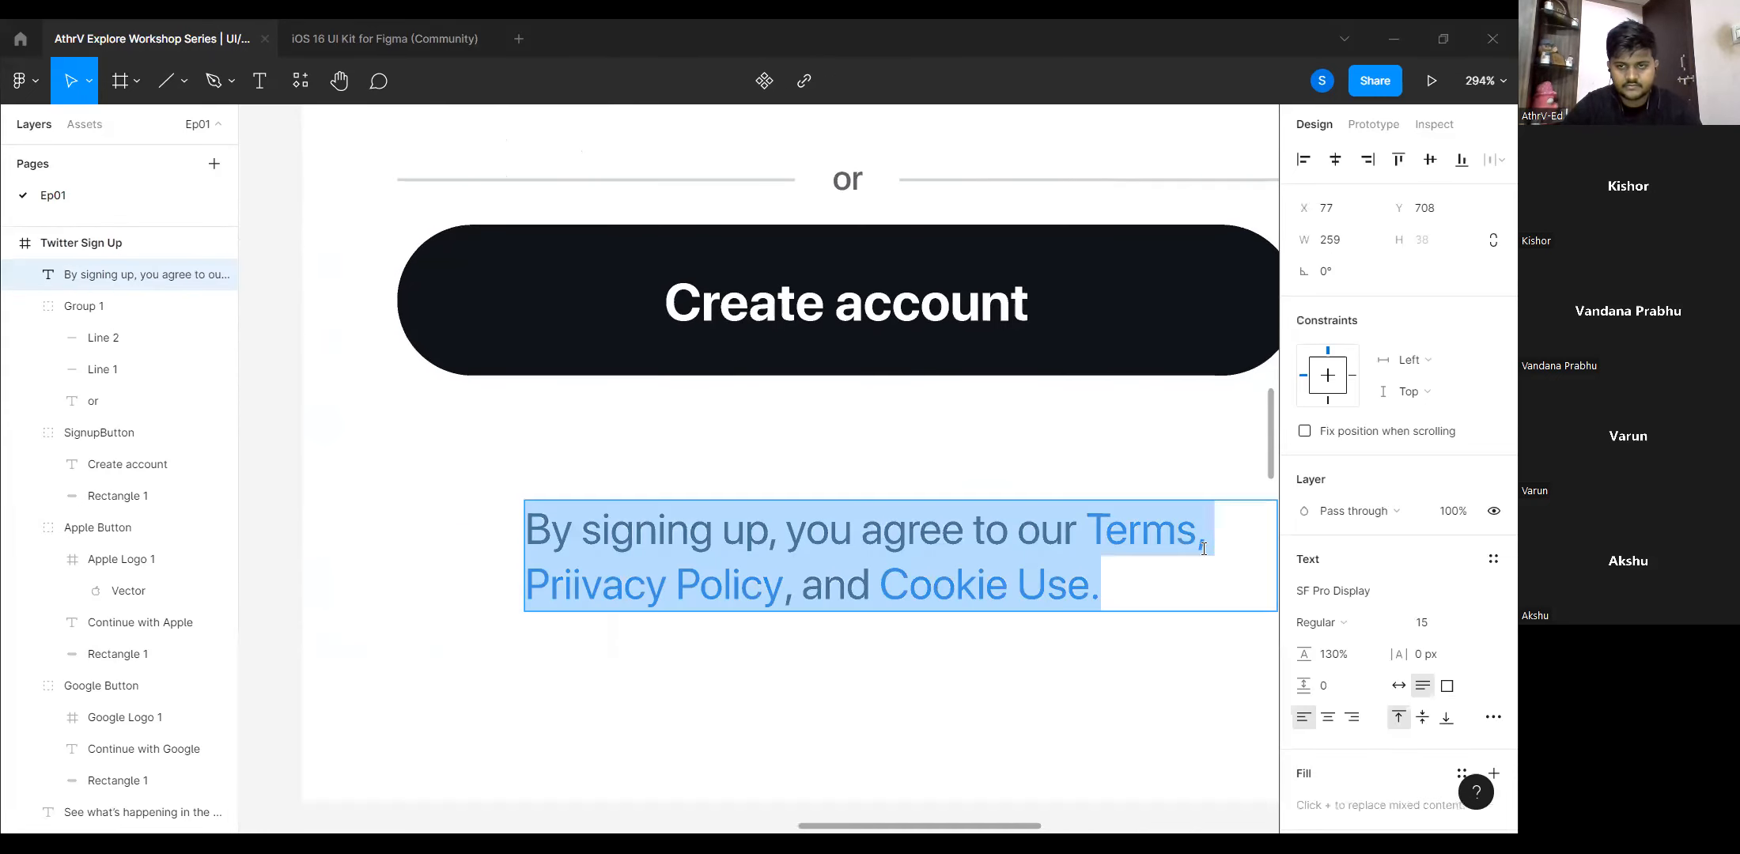
pyautogui.press('Escape')
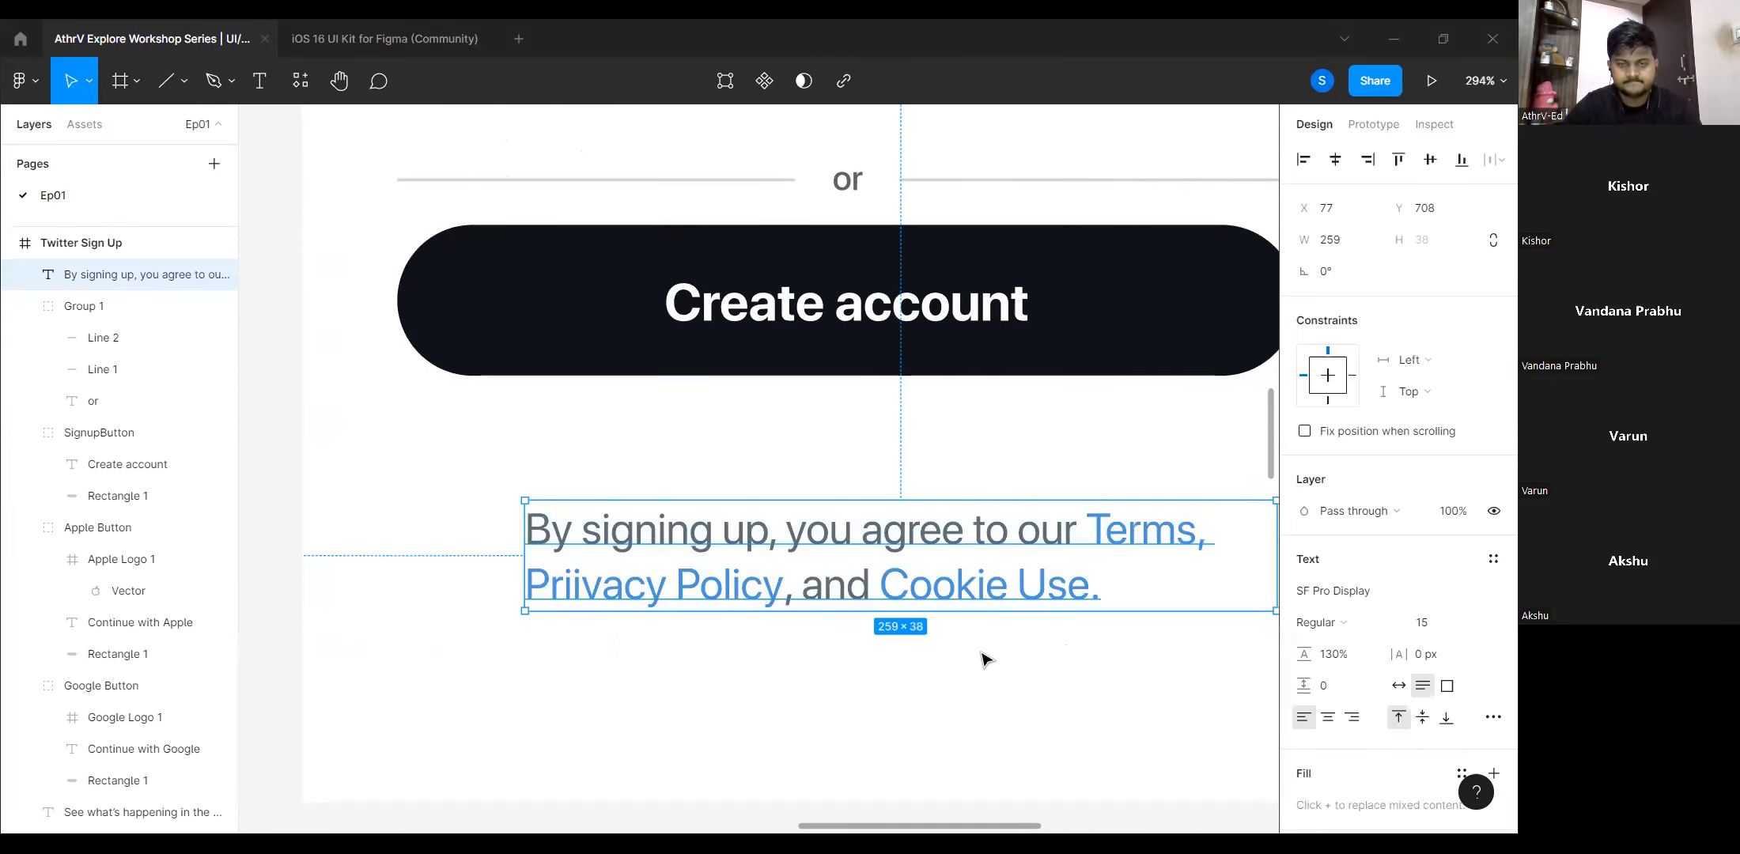
pyautogui.scroll(-2, 985, 658)
pyautogui.scroll(-2, 984, 655)
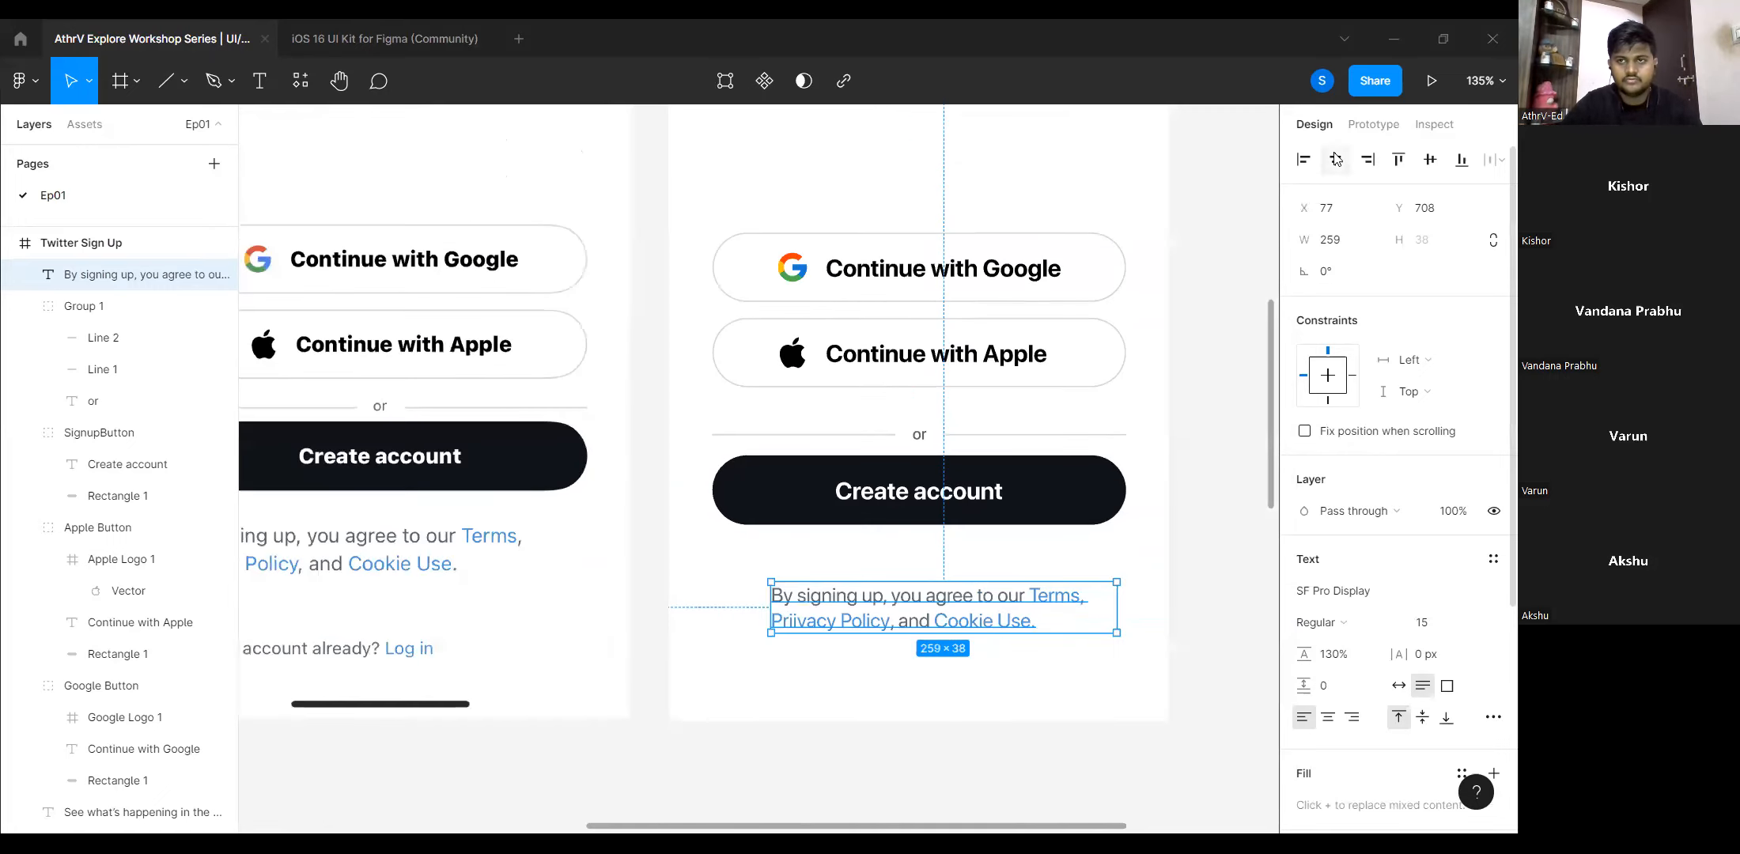
pyautogui.click(1336, 162)
pyautogui.scroll(2, 1015, 603)
pyautogui.scroll(-1, 1021, 664)
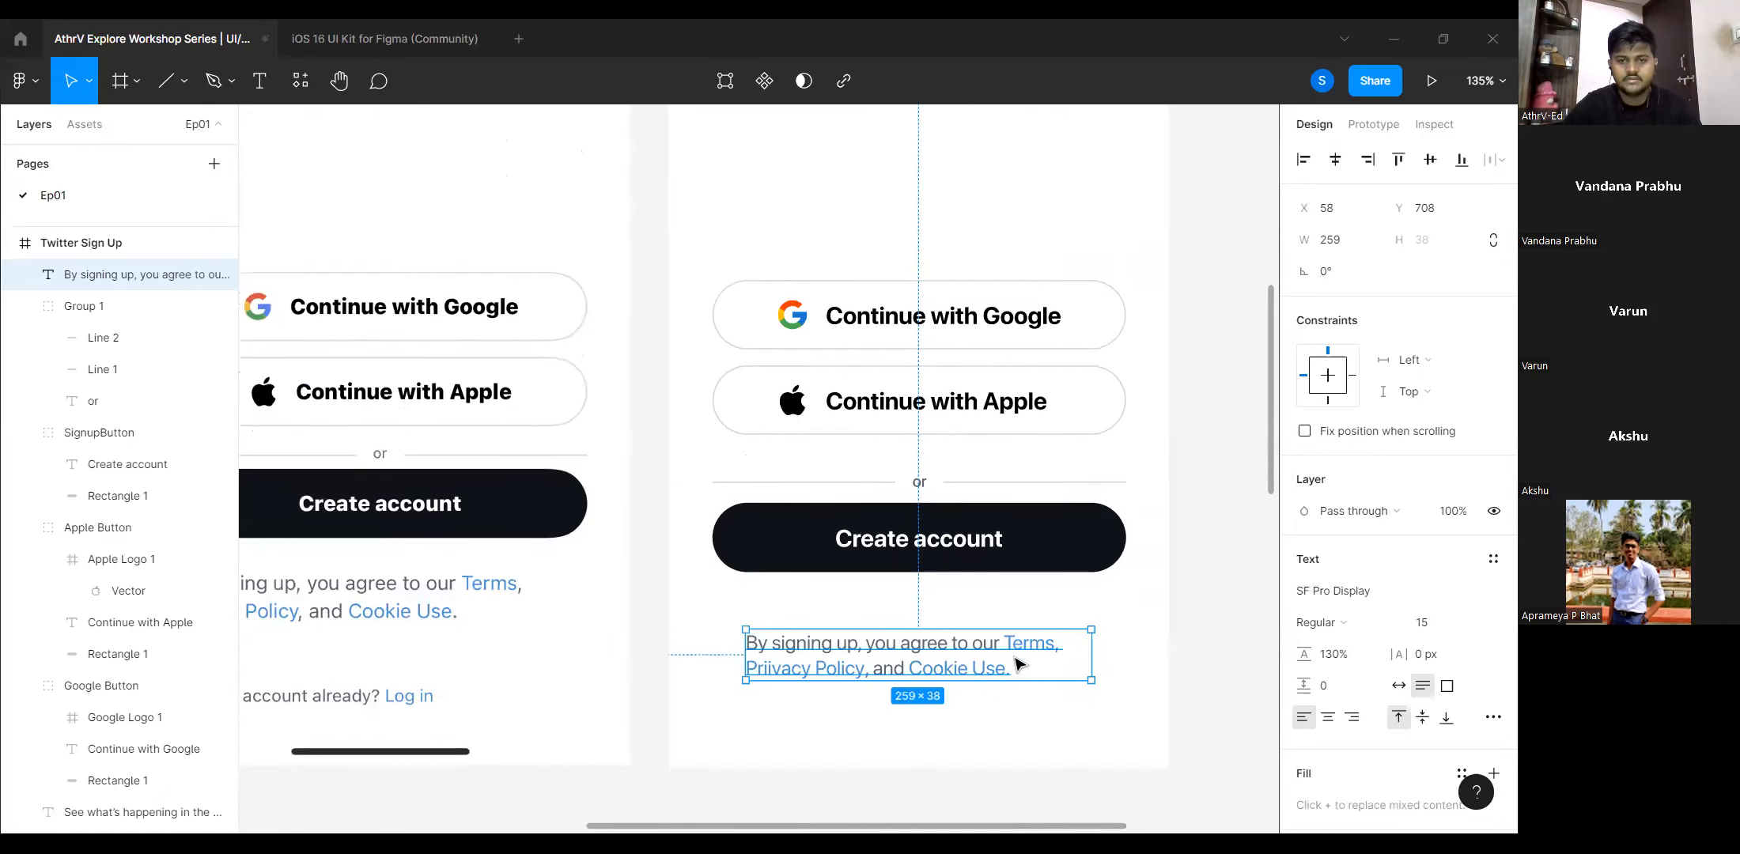
pyautogui.scroll(-2, 1019, 663)
pyautogui.scroll(-2, 961, 471)
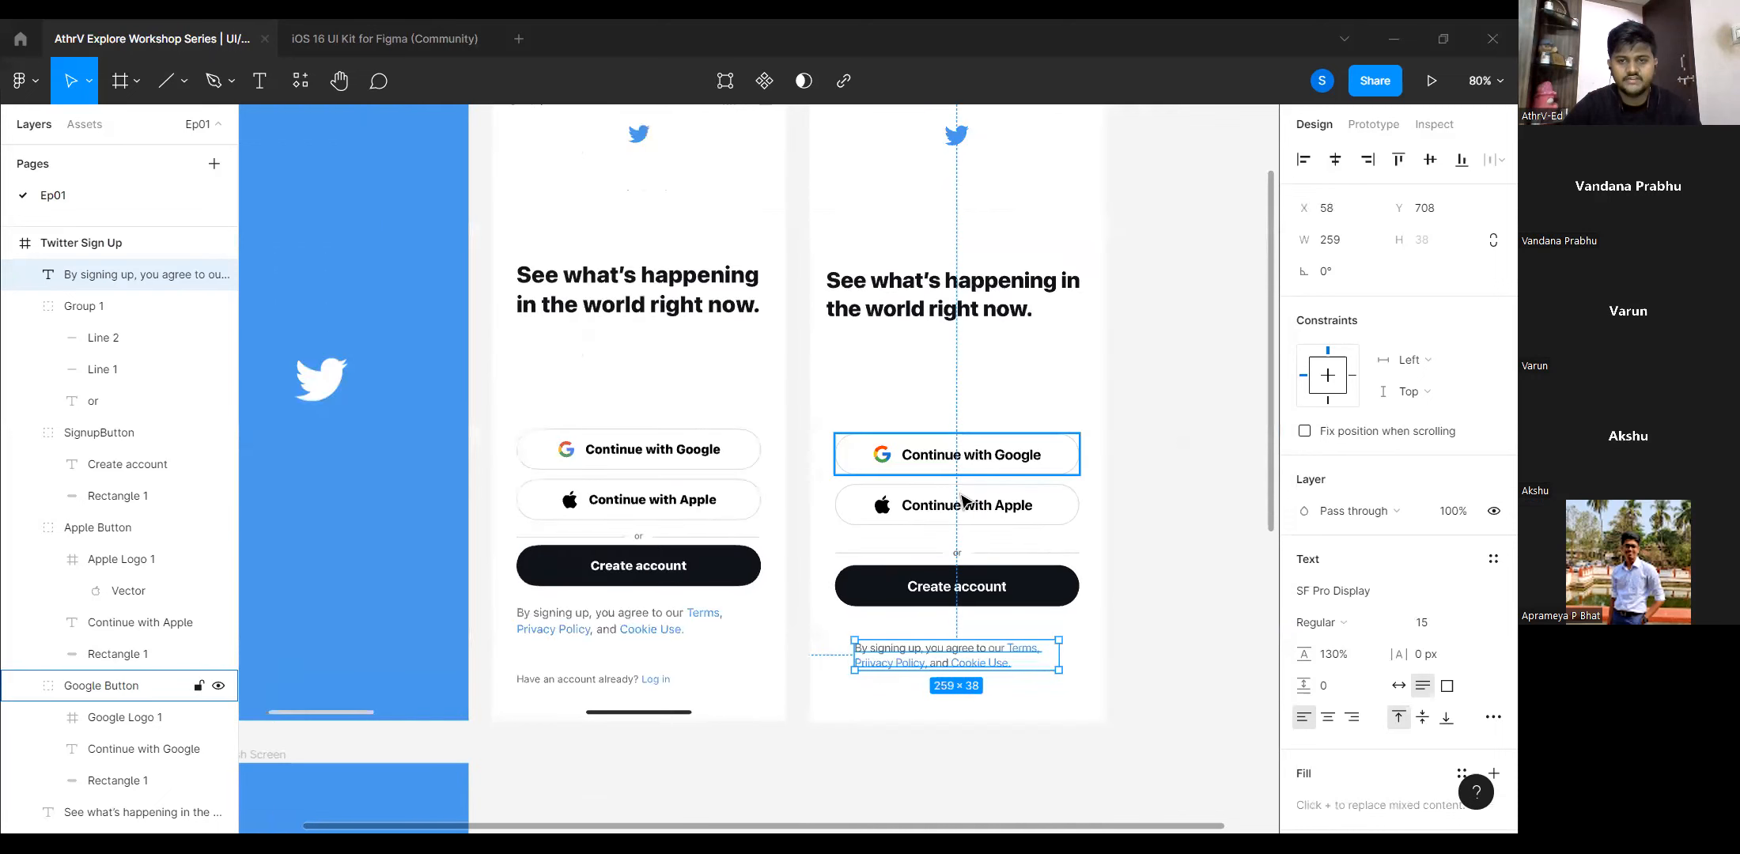
# Move the Google button, Apple button, "or" divider and Create account button up slightly together in the sign-up frame.
pyautogui.click(961, 462)
pyautogui.keyDown('shift'); pyautogui.click(963, 508); pyautogui.keyUp('shift')
pyautogui.keyDown('shift'); pyautogui.click(978, 585); pyautogui.keyUp('shift')
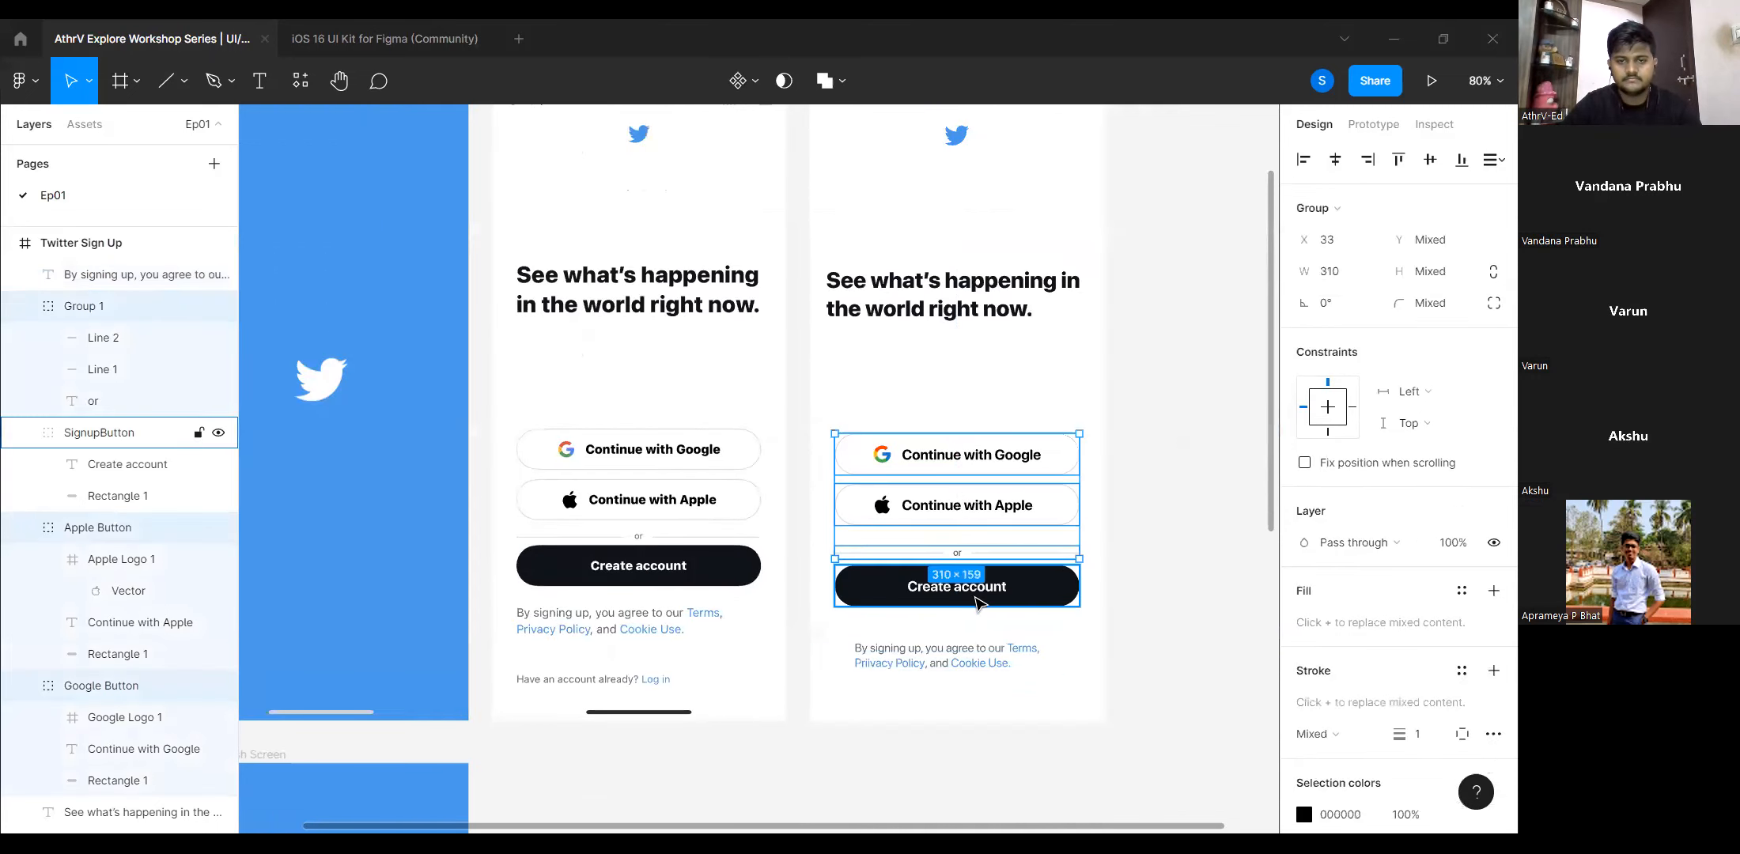
pyautogui.keyDown('shift'); pyautogui.click(1002, 592); pyautogui.keyUp('shift')
pyautogui.moveTo(1007, 593); pyautogui.dragTo(1004, 584)
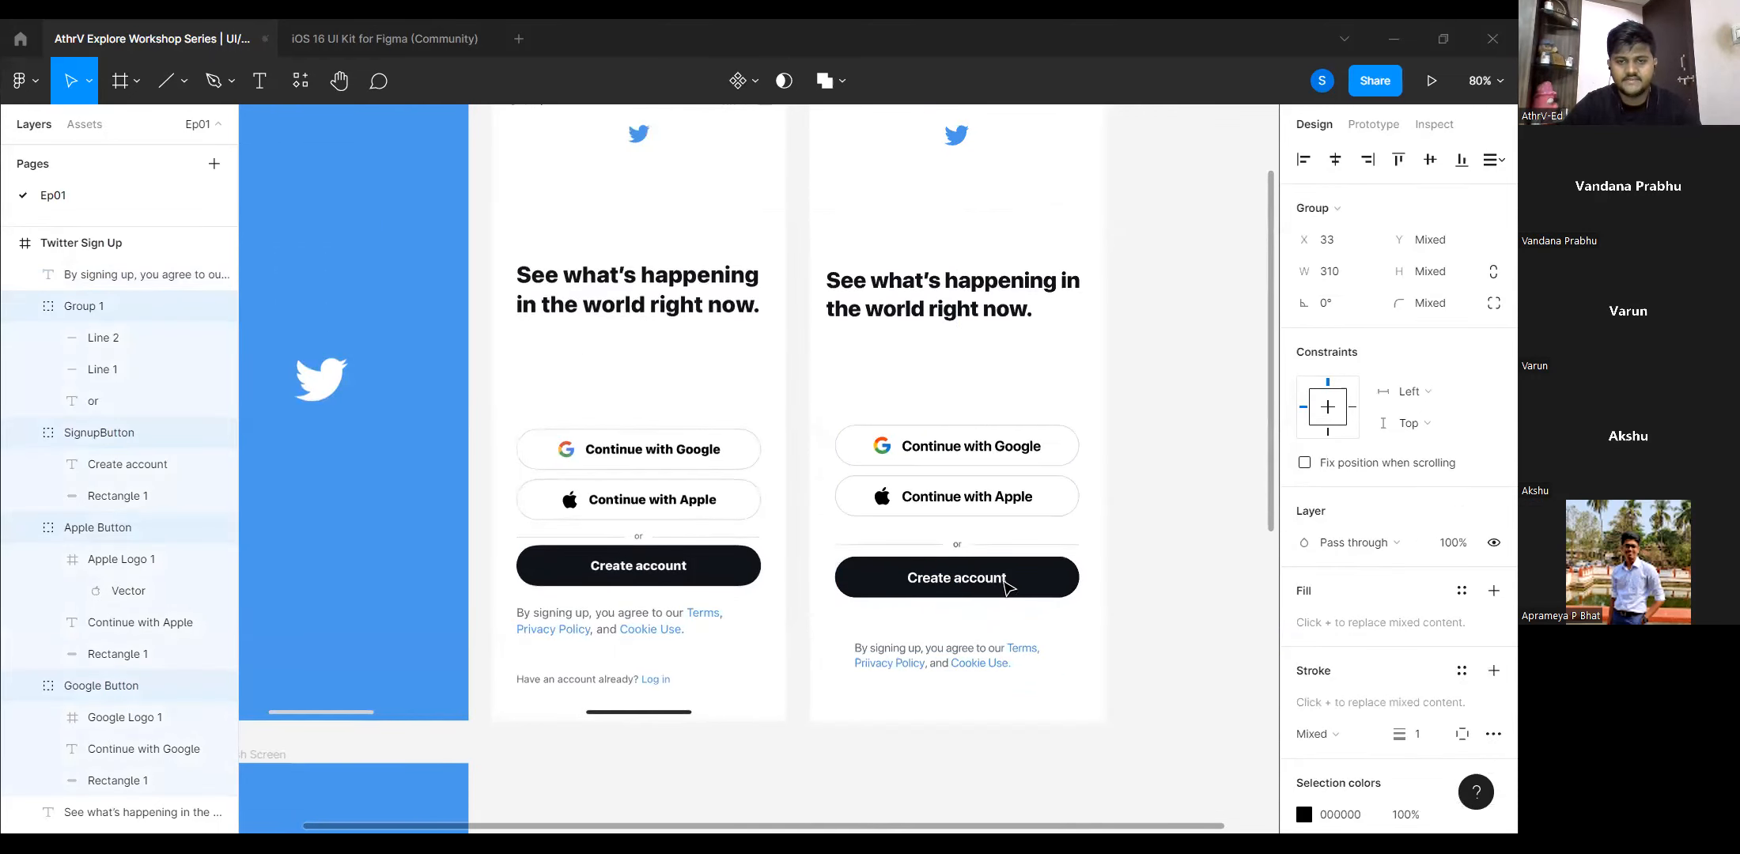
# Move the terms text to X 33, flush with the Create account button's left edge and about 27 px below it.
pyautogui.click(942, 660)
pyautogui.moveTo(925, 661); pyautogui.dragTo(907, 645)
pyautogui.press('alt')
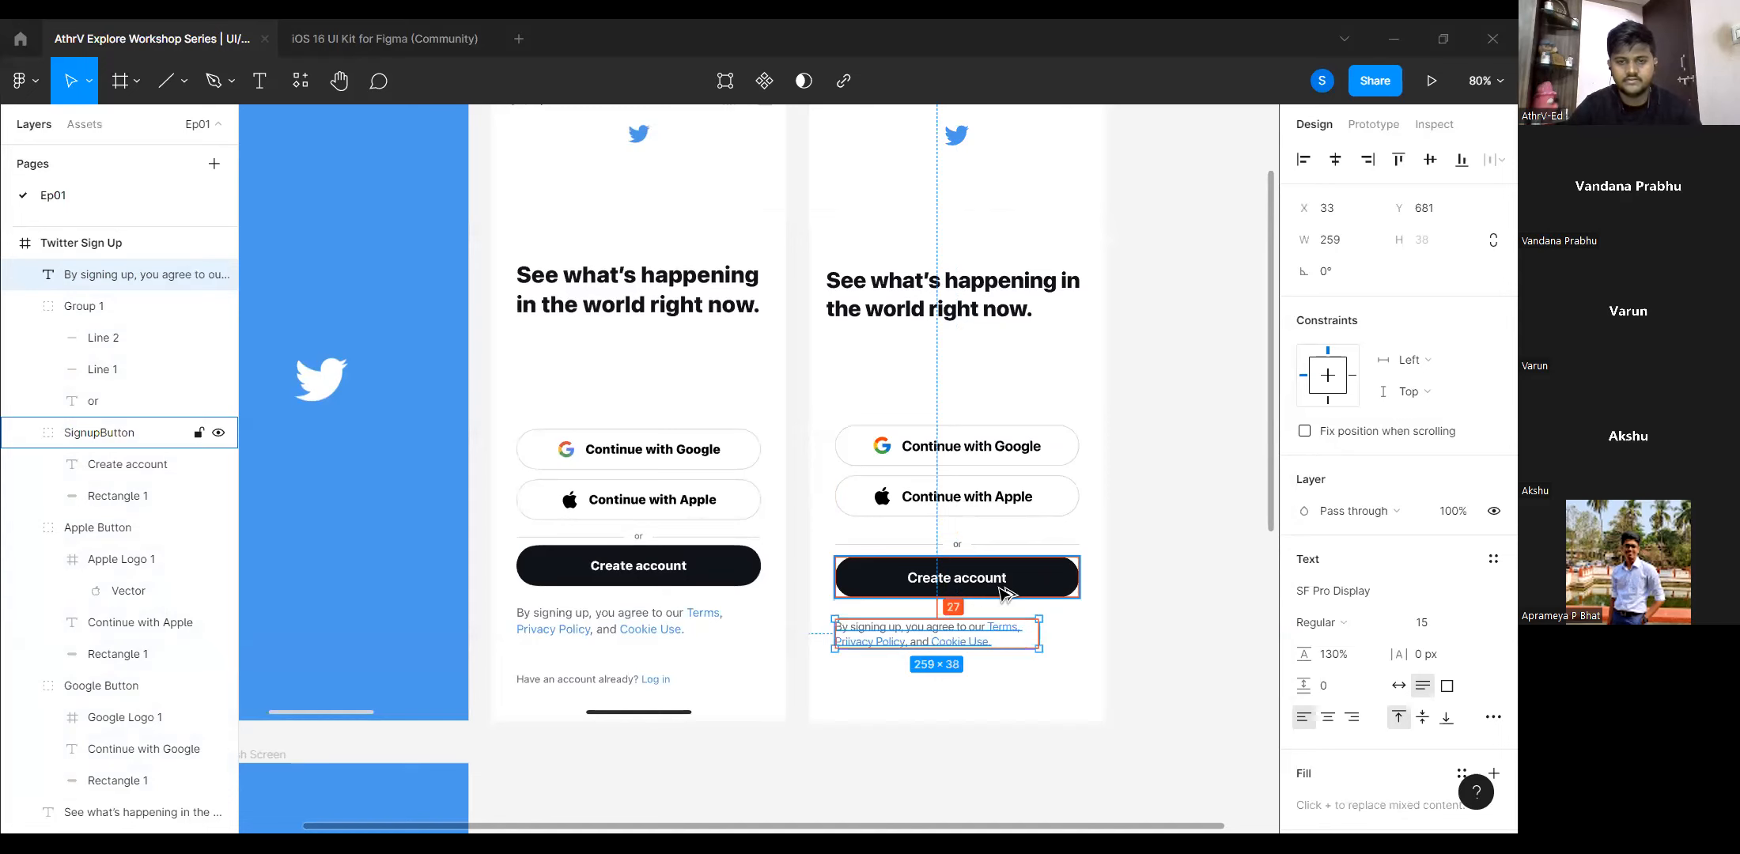
pyautogui.press('Down')
pyautogui.click(1169, 528)
# Duplicate the terms text straight below itself at X 33, Y 747 in the sign-up frame.
pyautogui.scroll(3, 625, 592)
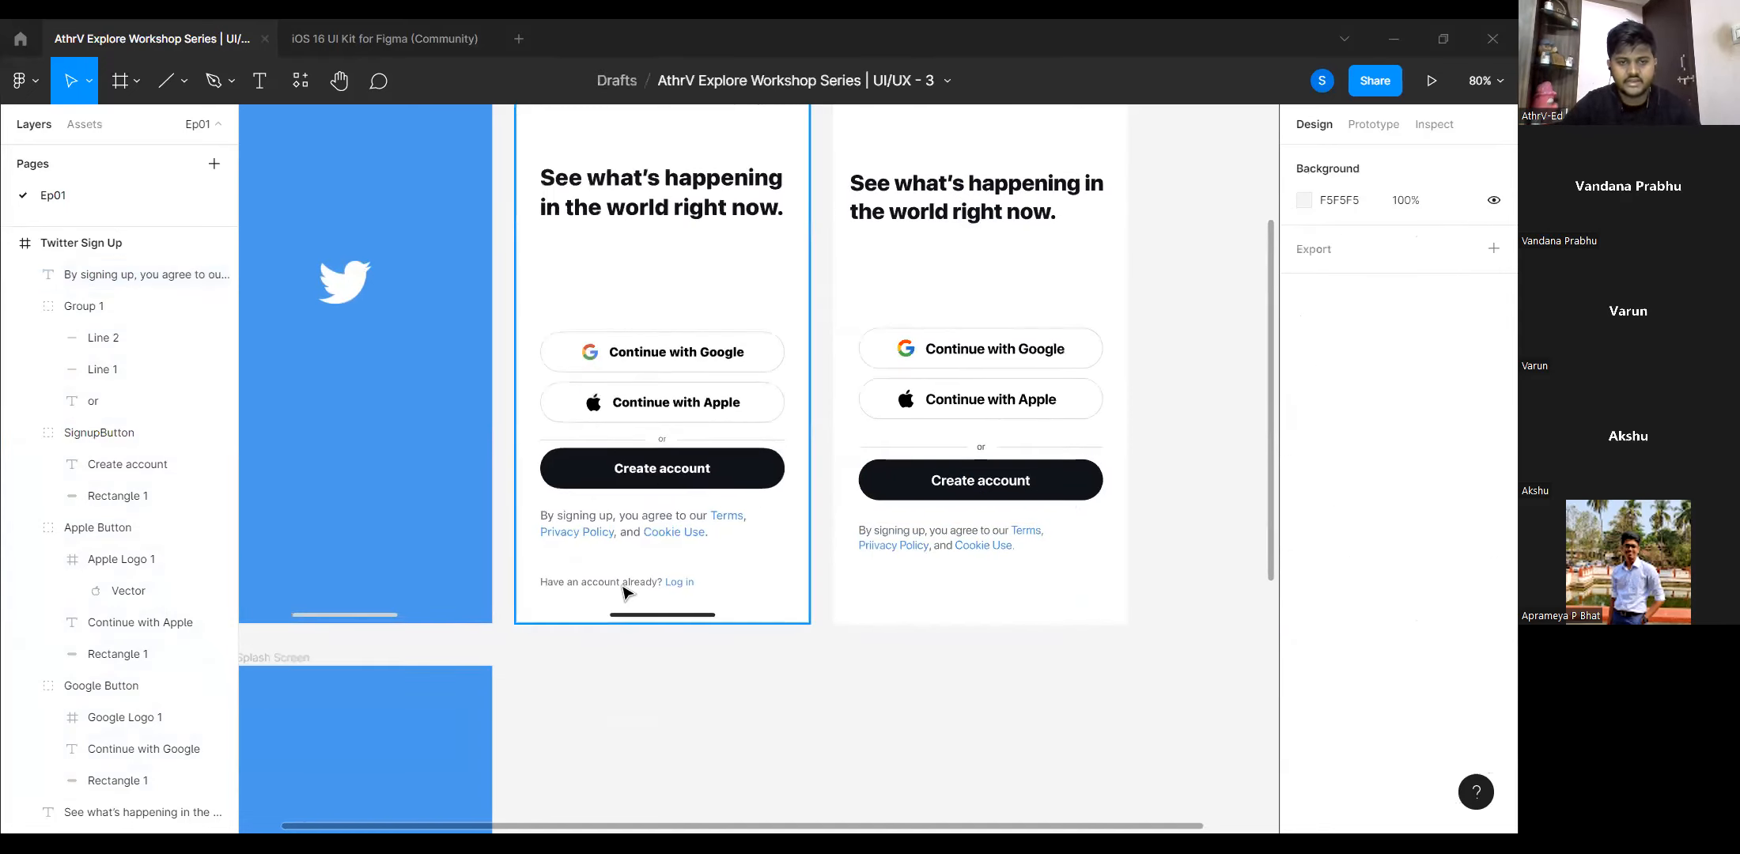
pyautogui.scroll(3, 554, 605)
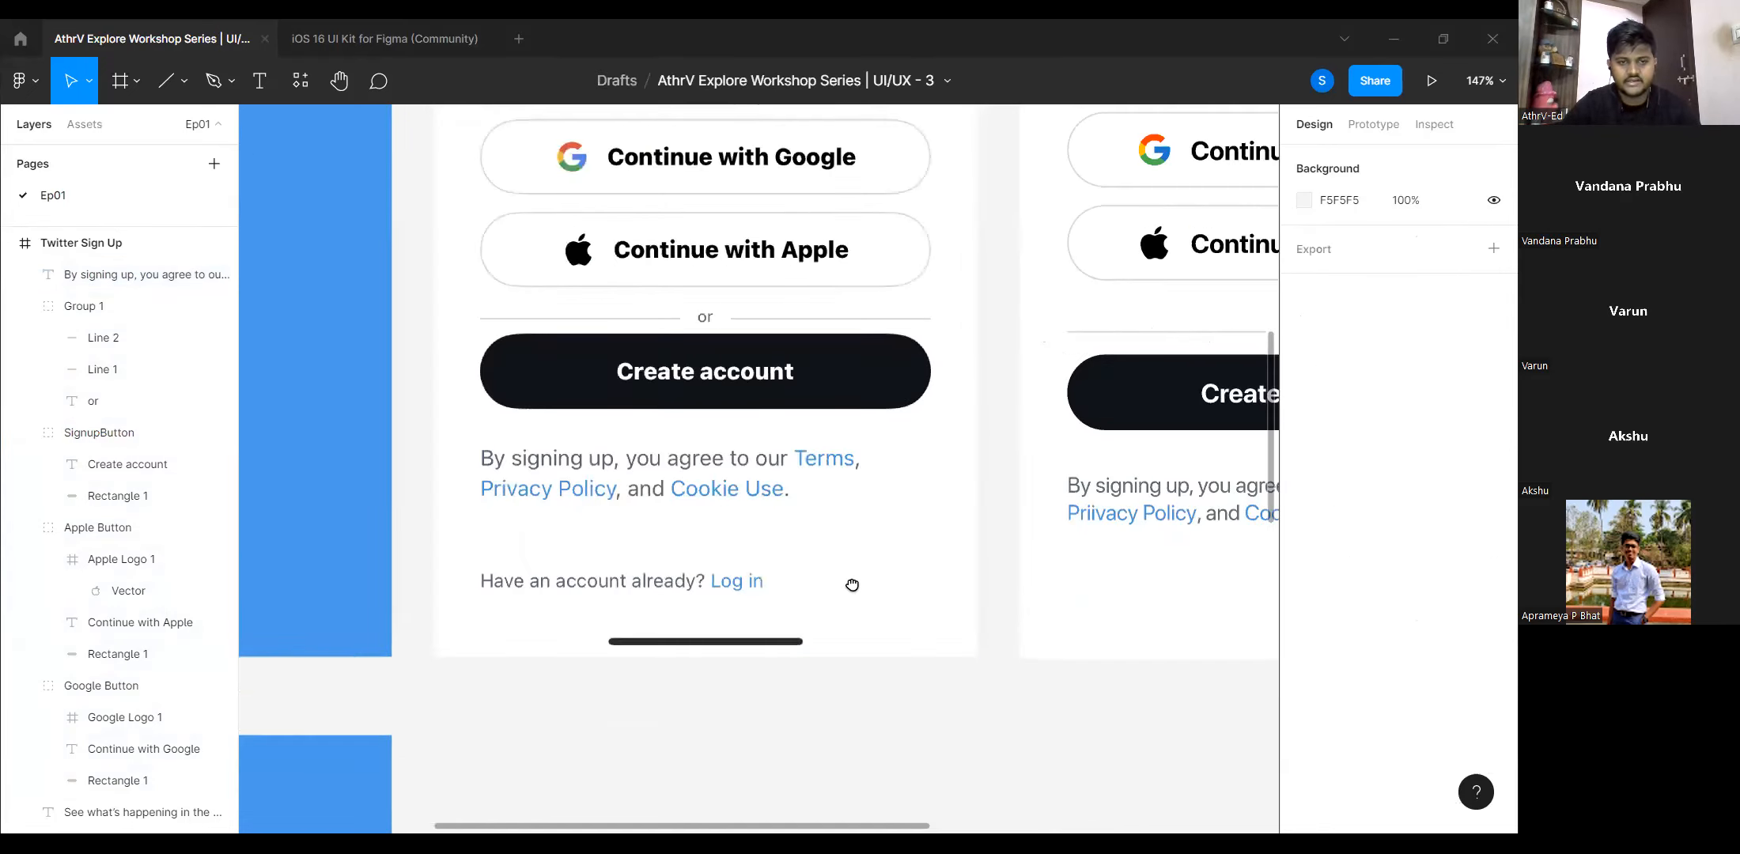
pyautogui.hscroll(2, 949, 553)
pyautogui.moveTo(1046, 494); pyautogui.dragTo(1046, 584)
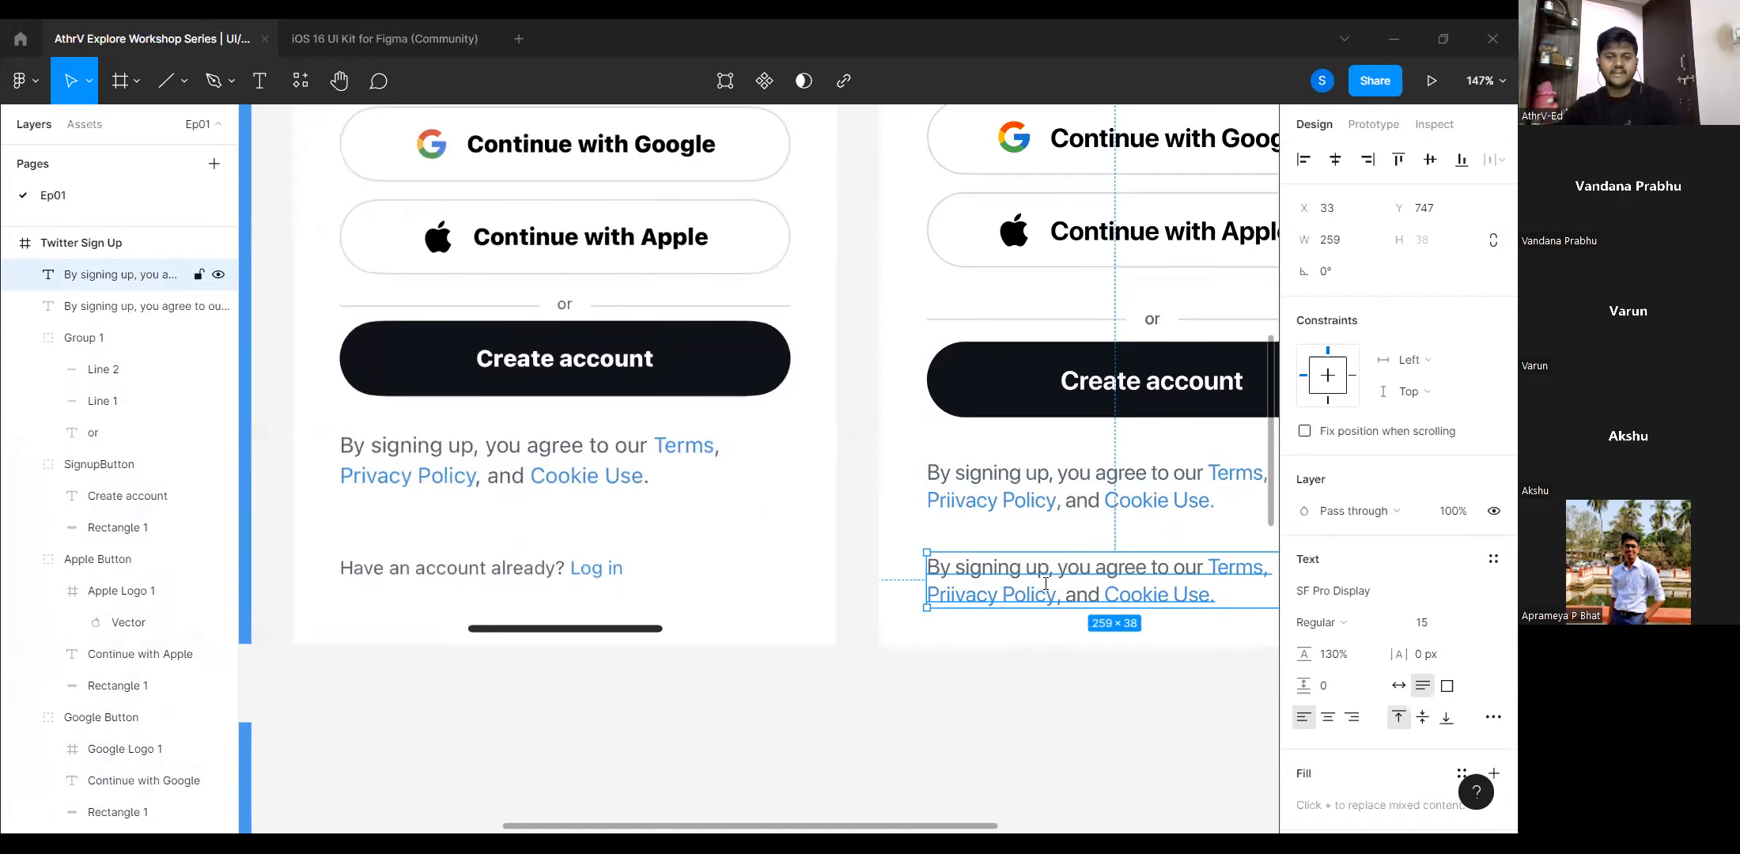
# Replace the duplicated text with "Have an account already? Log in".
pyautogui.doubleClick(1045, 584)
pyautogui.write('Ha')
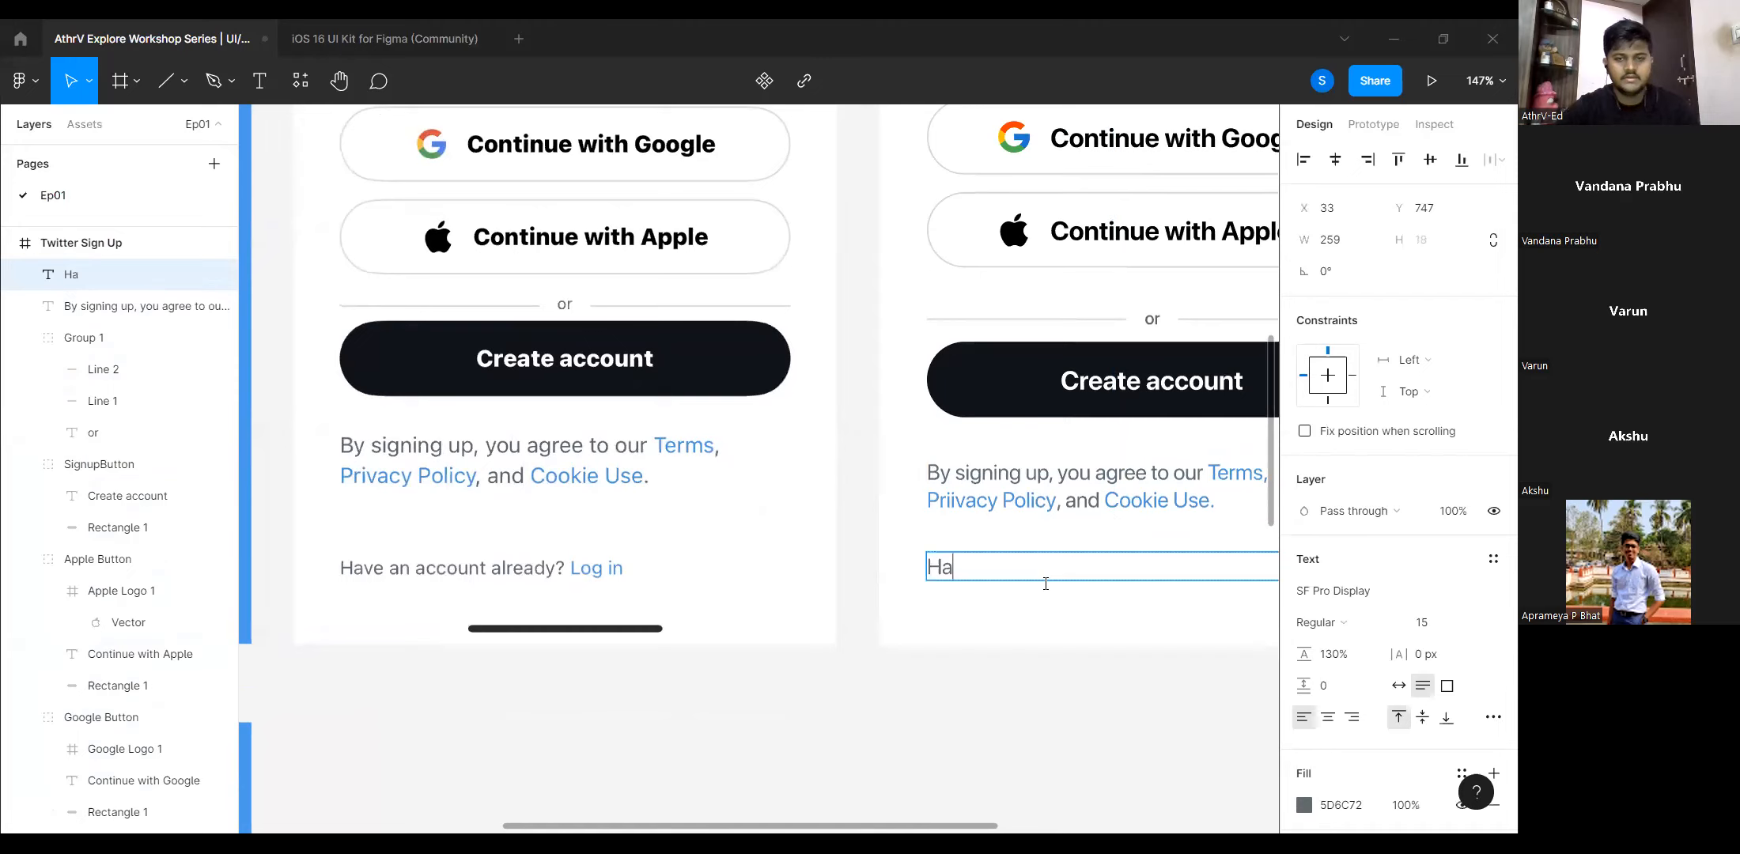
pyautogui.write('ve an ac')
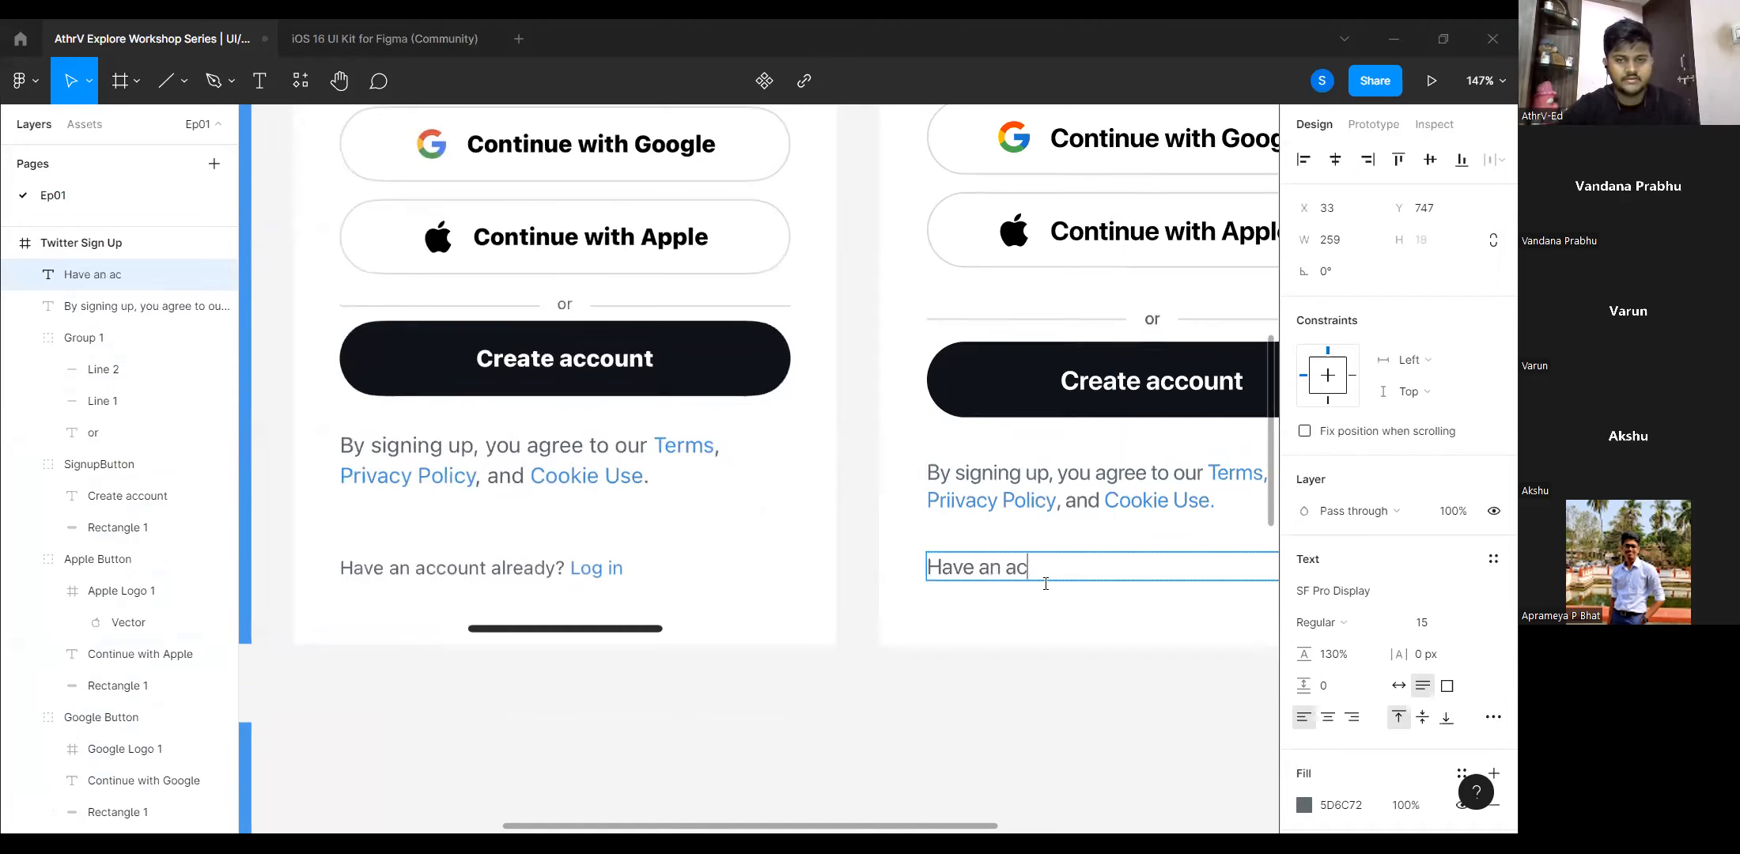
pyautogui.write('count')
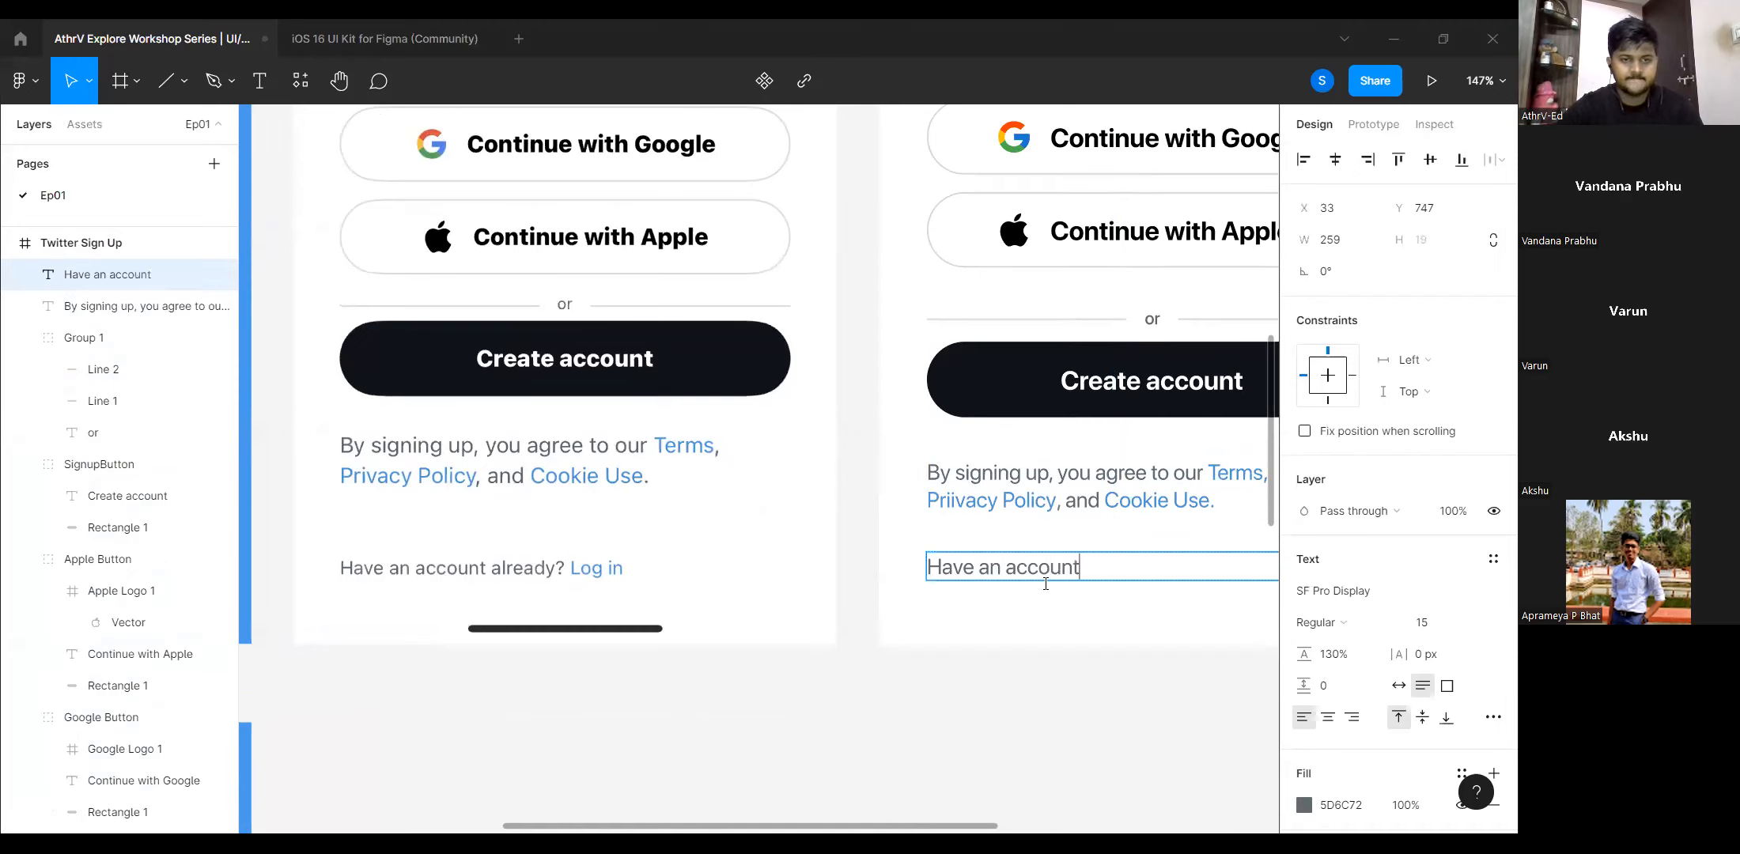
pyautogui.write(' already')
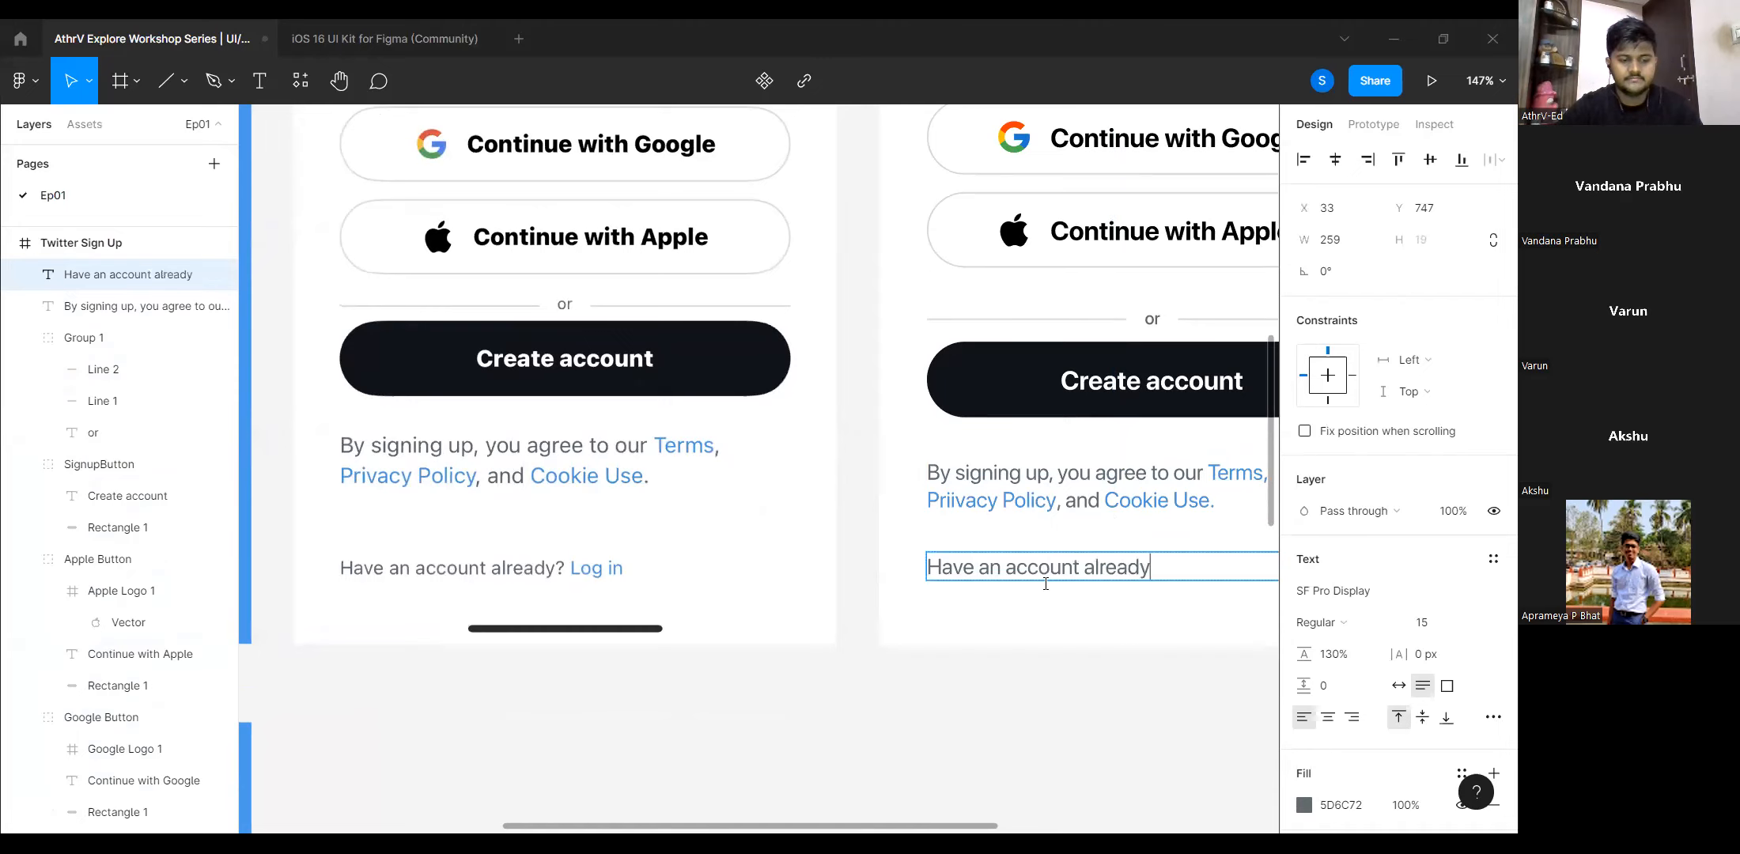
pyautogui.write('? Lo')
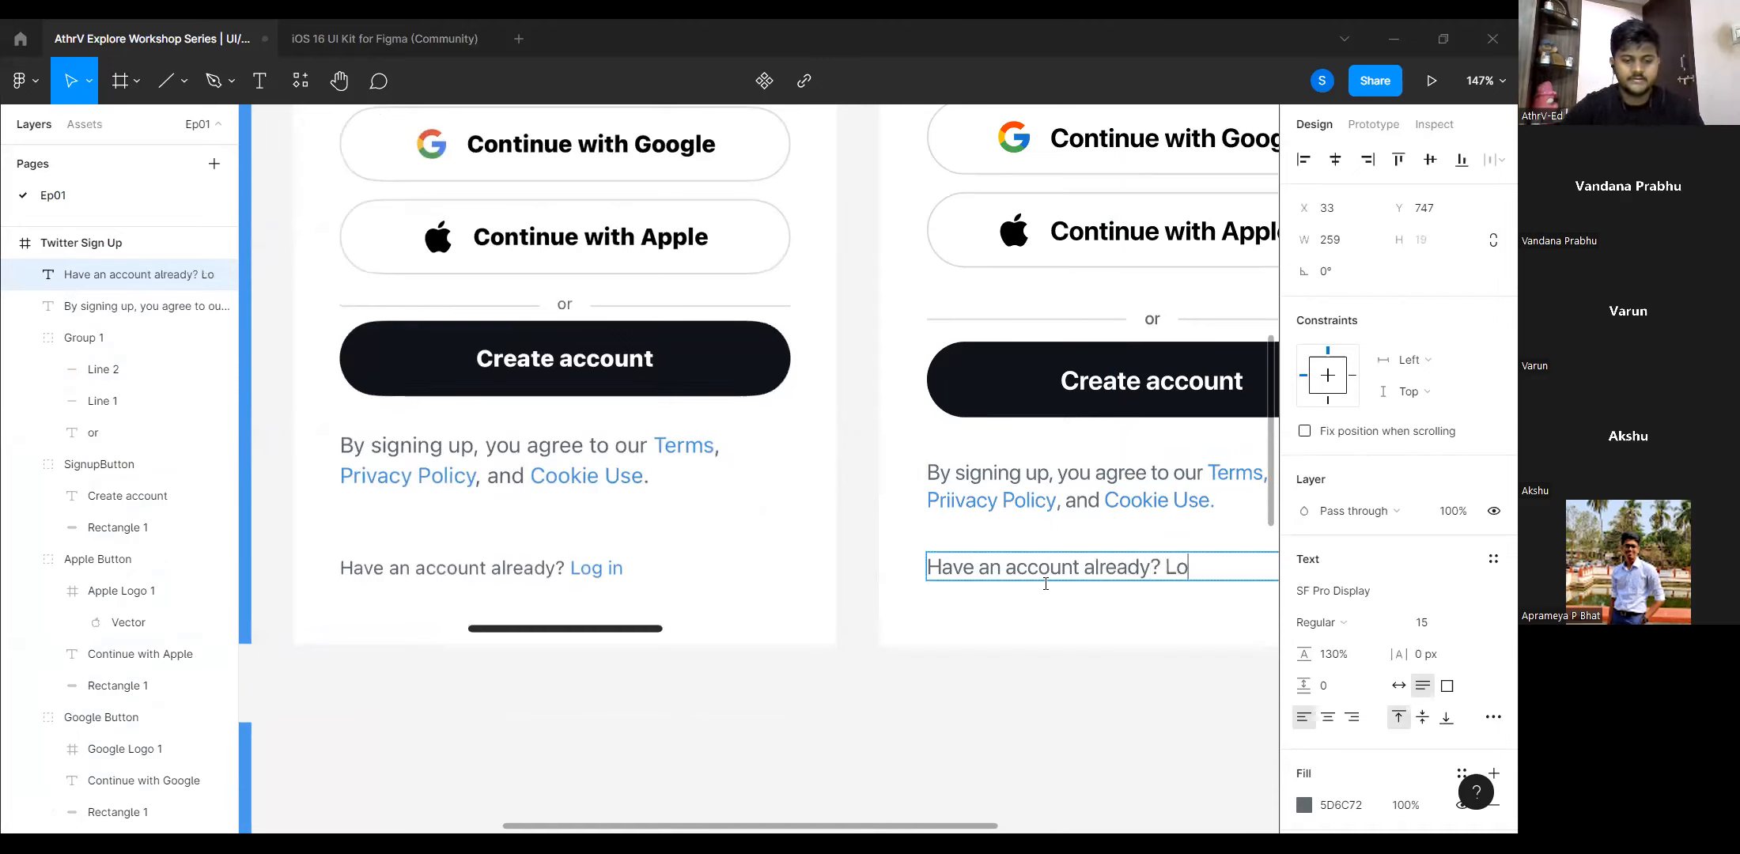
pyautogui.write('g in')
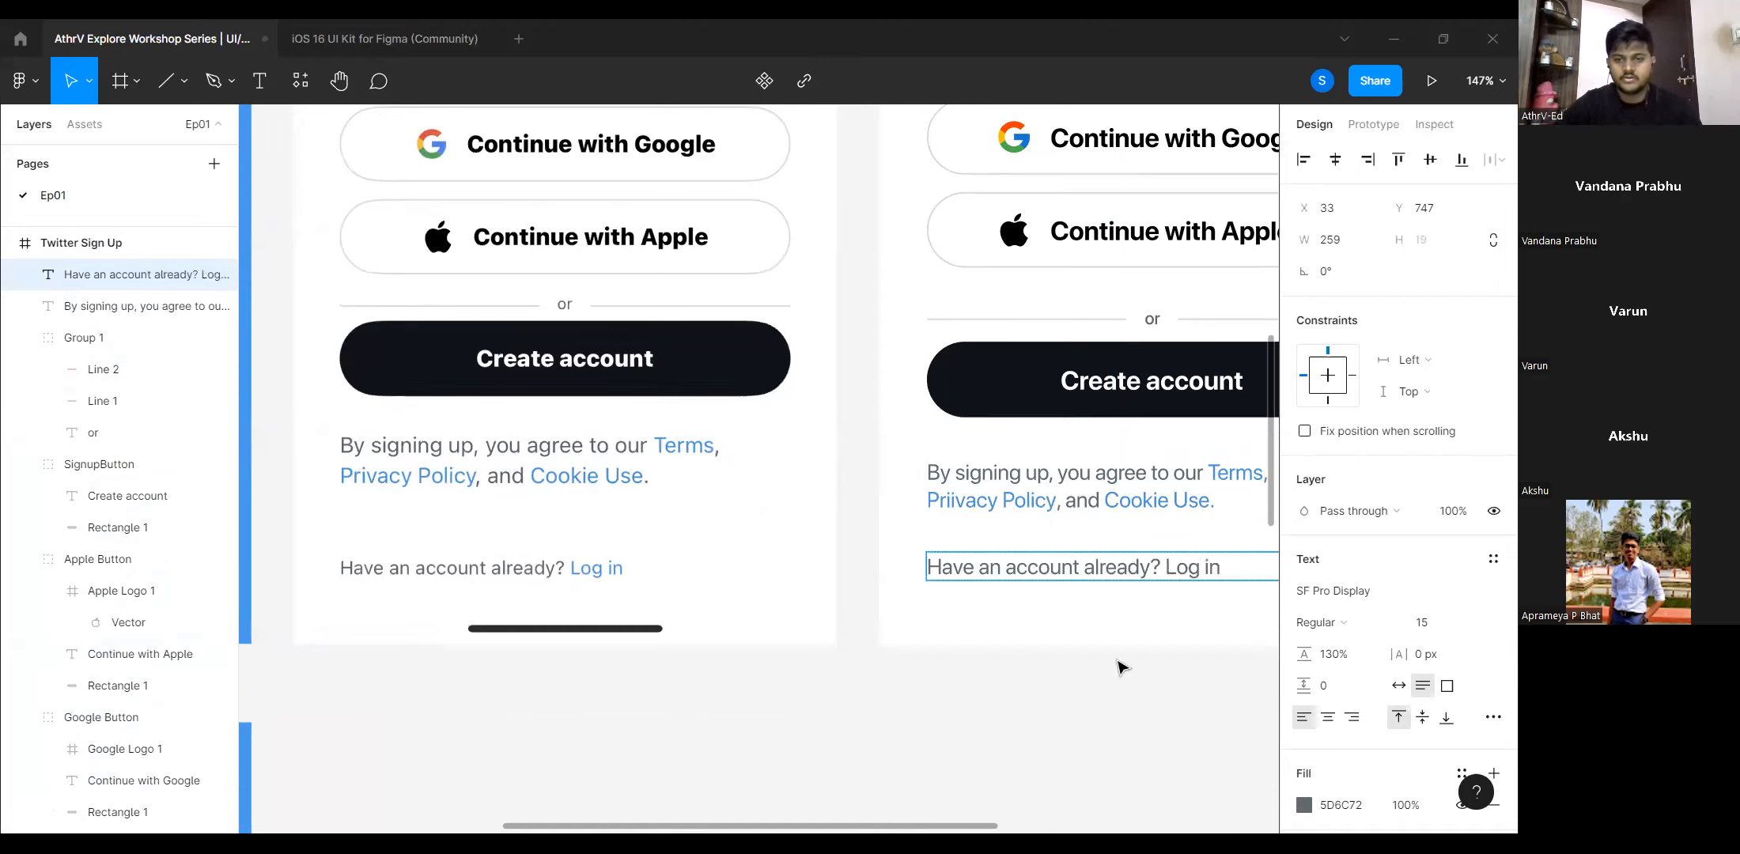
pyautogui.press('Escape')
# Set the login line's font size to 13.
pyautogui.click(1424, 625)
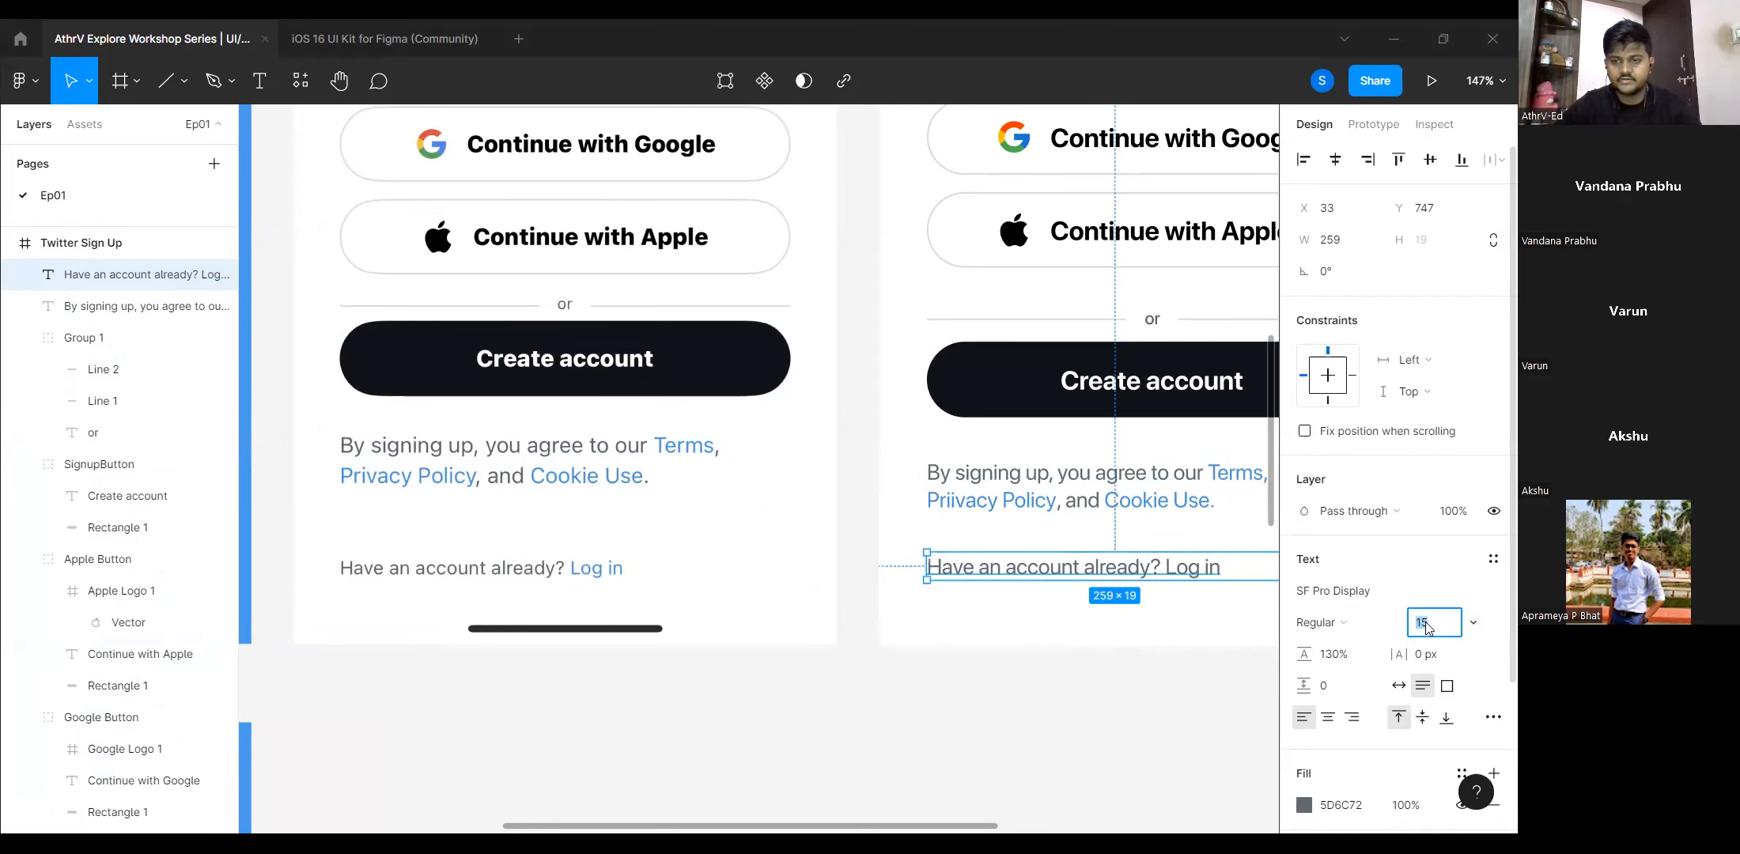
pyautogui.write('13')
pyautogui.press('Return')
# Colour the words "Log in" in the login line blue 4B94DB, sampled from the "Cookie Use." text in the sign-up frame.
pyautogui.hscroll(2, 1053, 559)
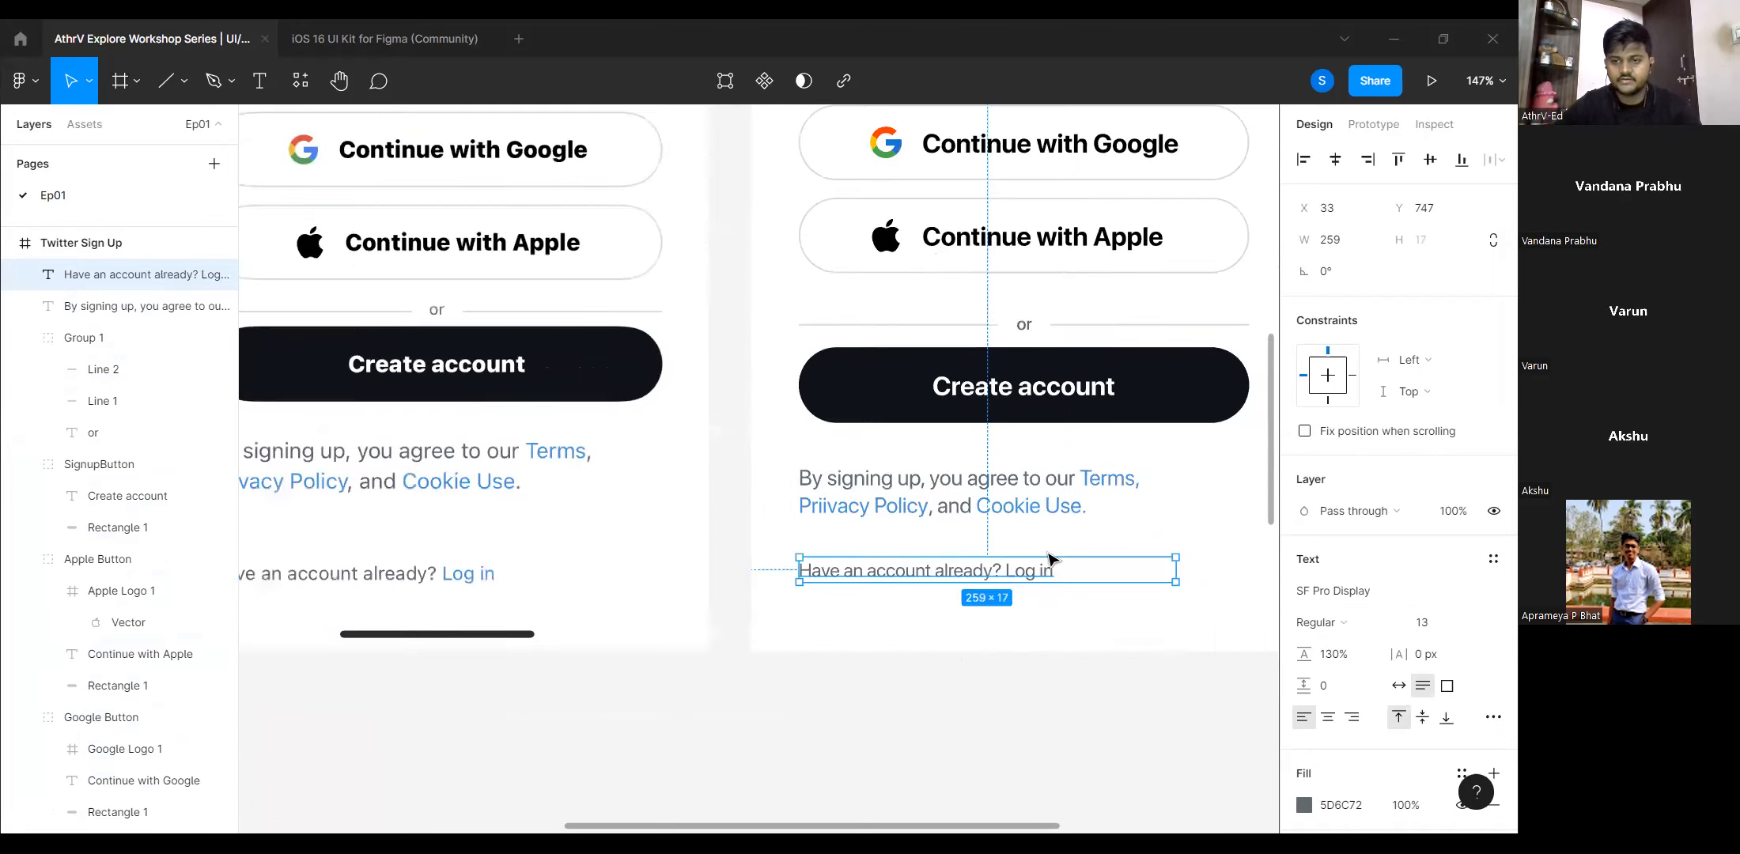
pyautogui.scroll(1, 1054, 546)
pyautogui.scroll(2, 956, 547)
pyautogui.press('Return')
pyautogui.moveTo(978, 595); pyautogui.dragTo(1058, 595)
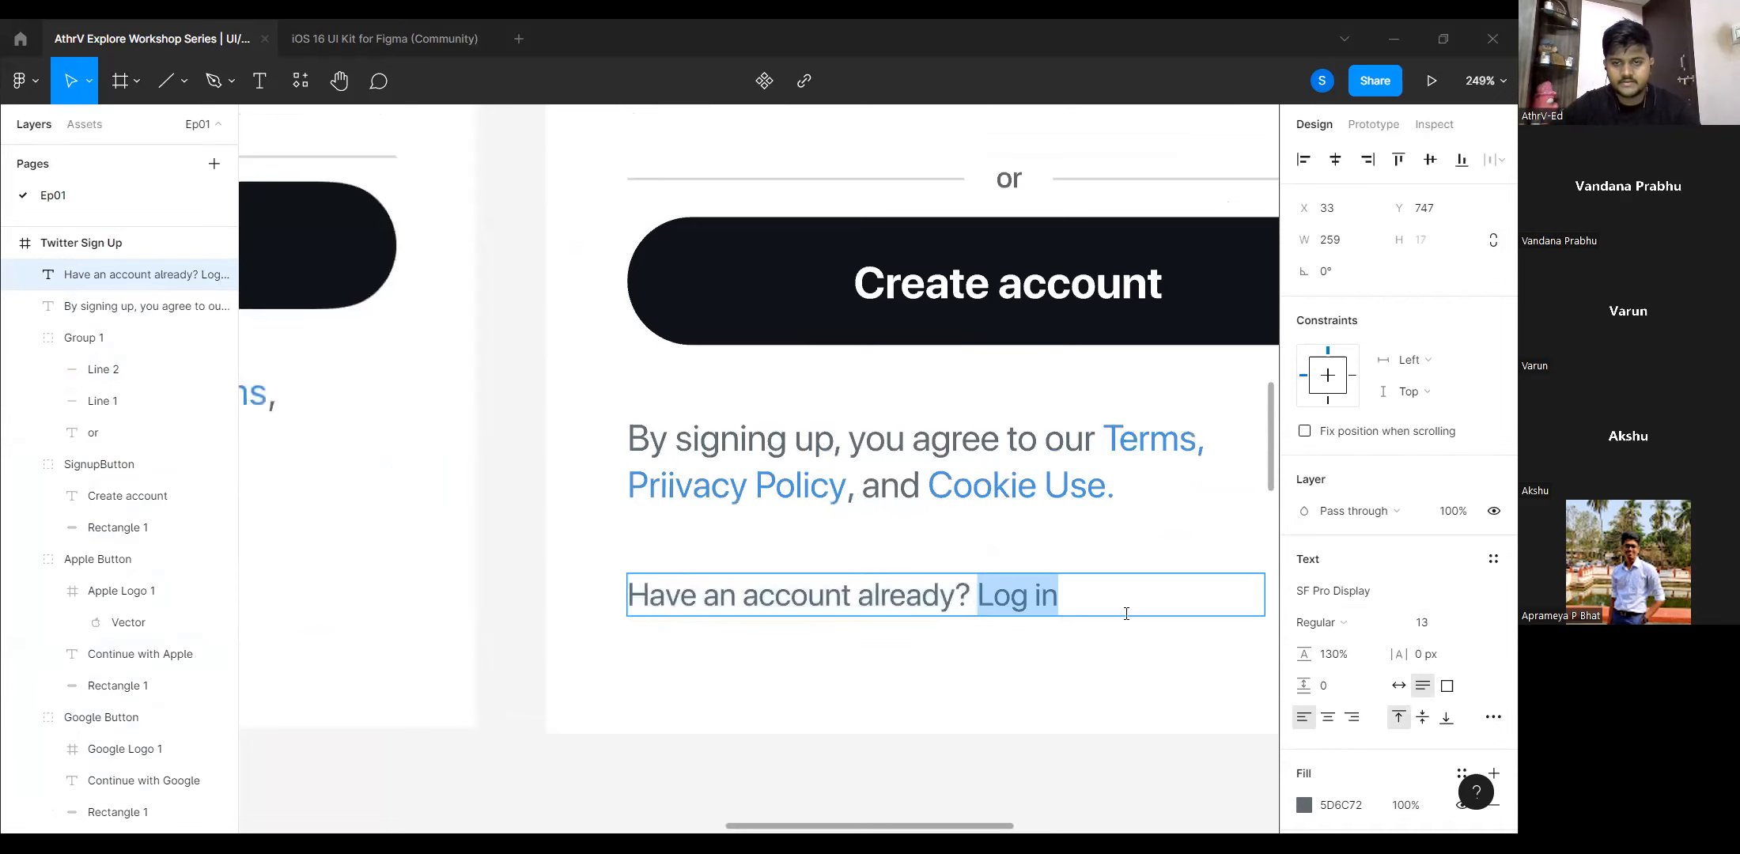
pyautogui.click(1305, 805)
pyautogui.click(1071, 613)
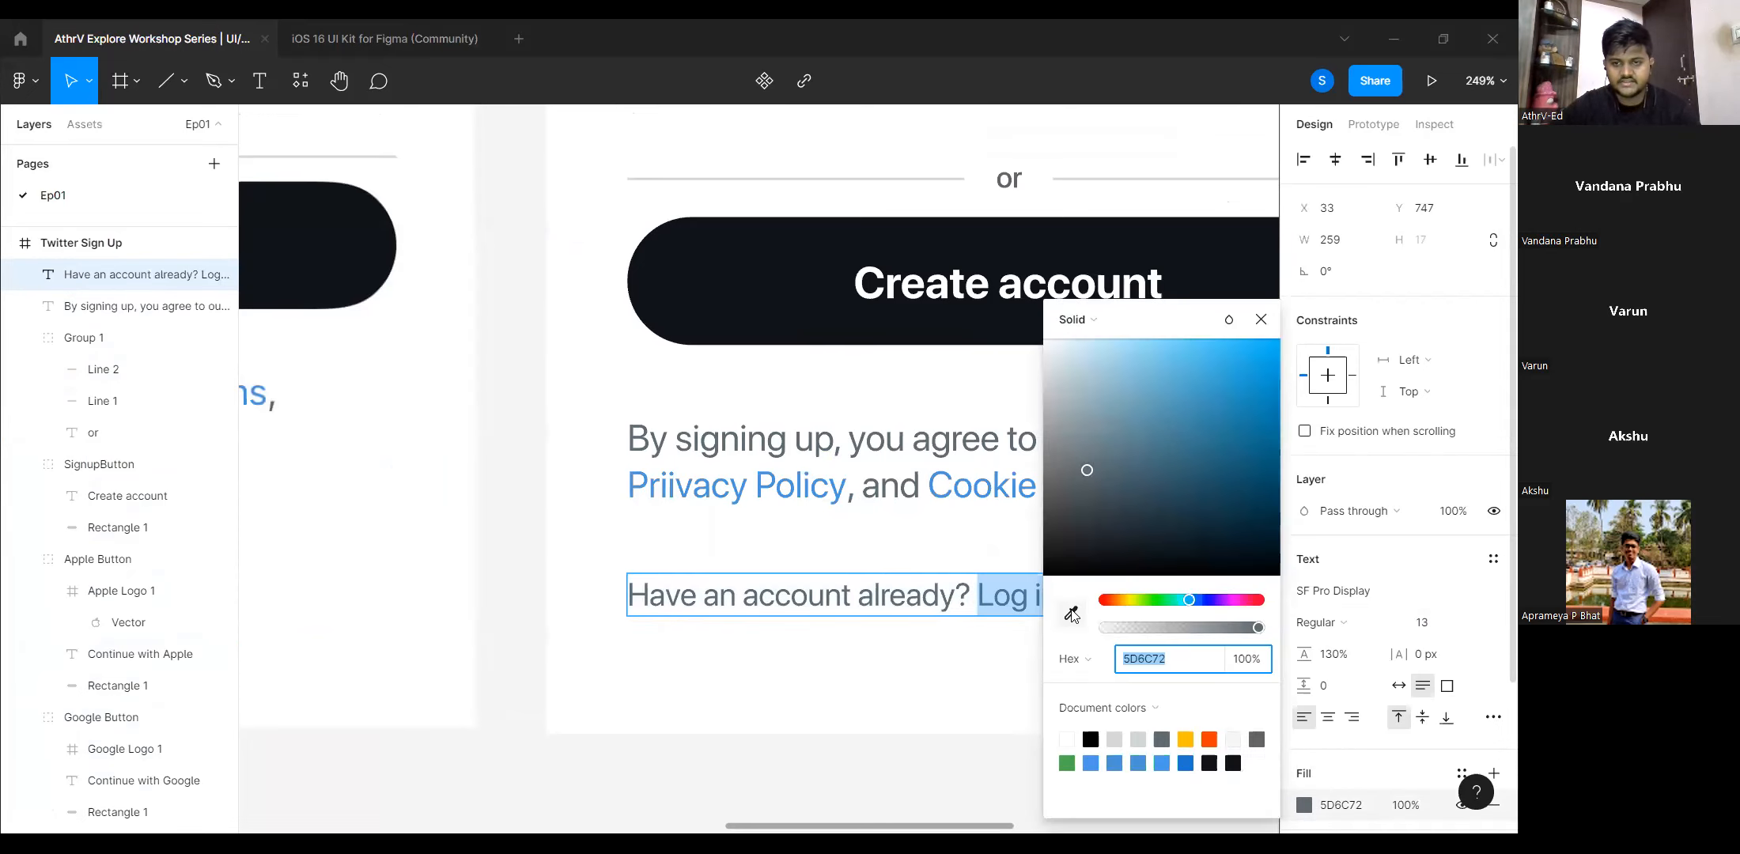
pyautogui.scroll(2, 949, 454)
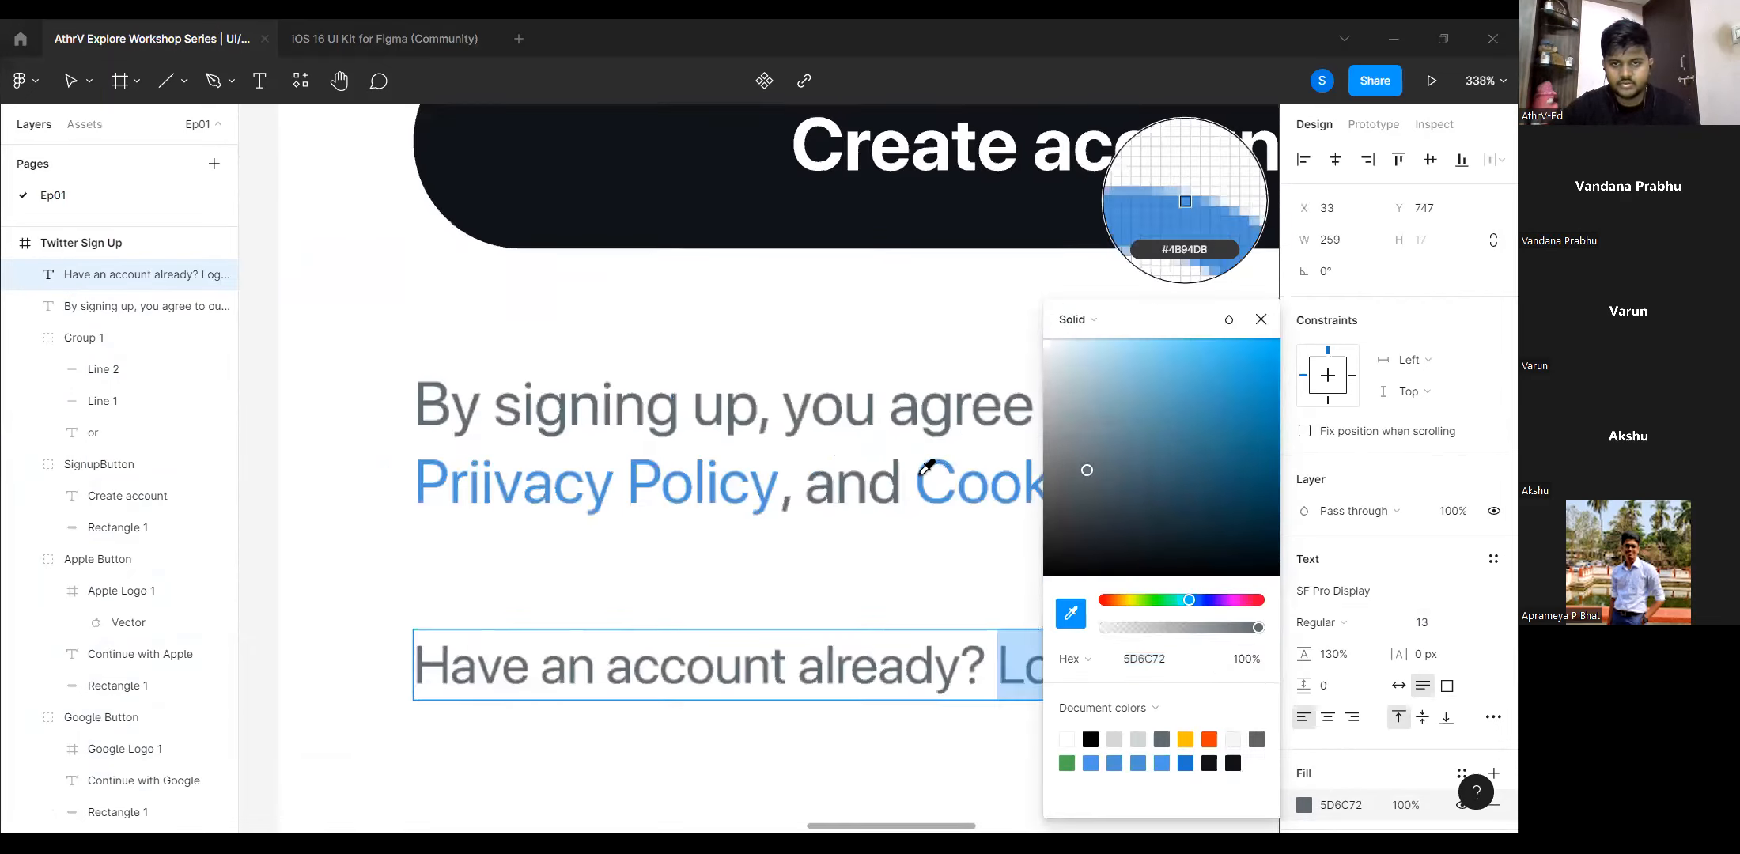
pyautogui.scroll(2, 922, 477)
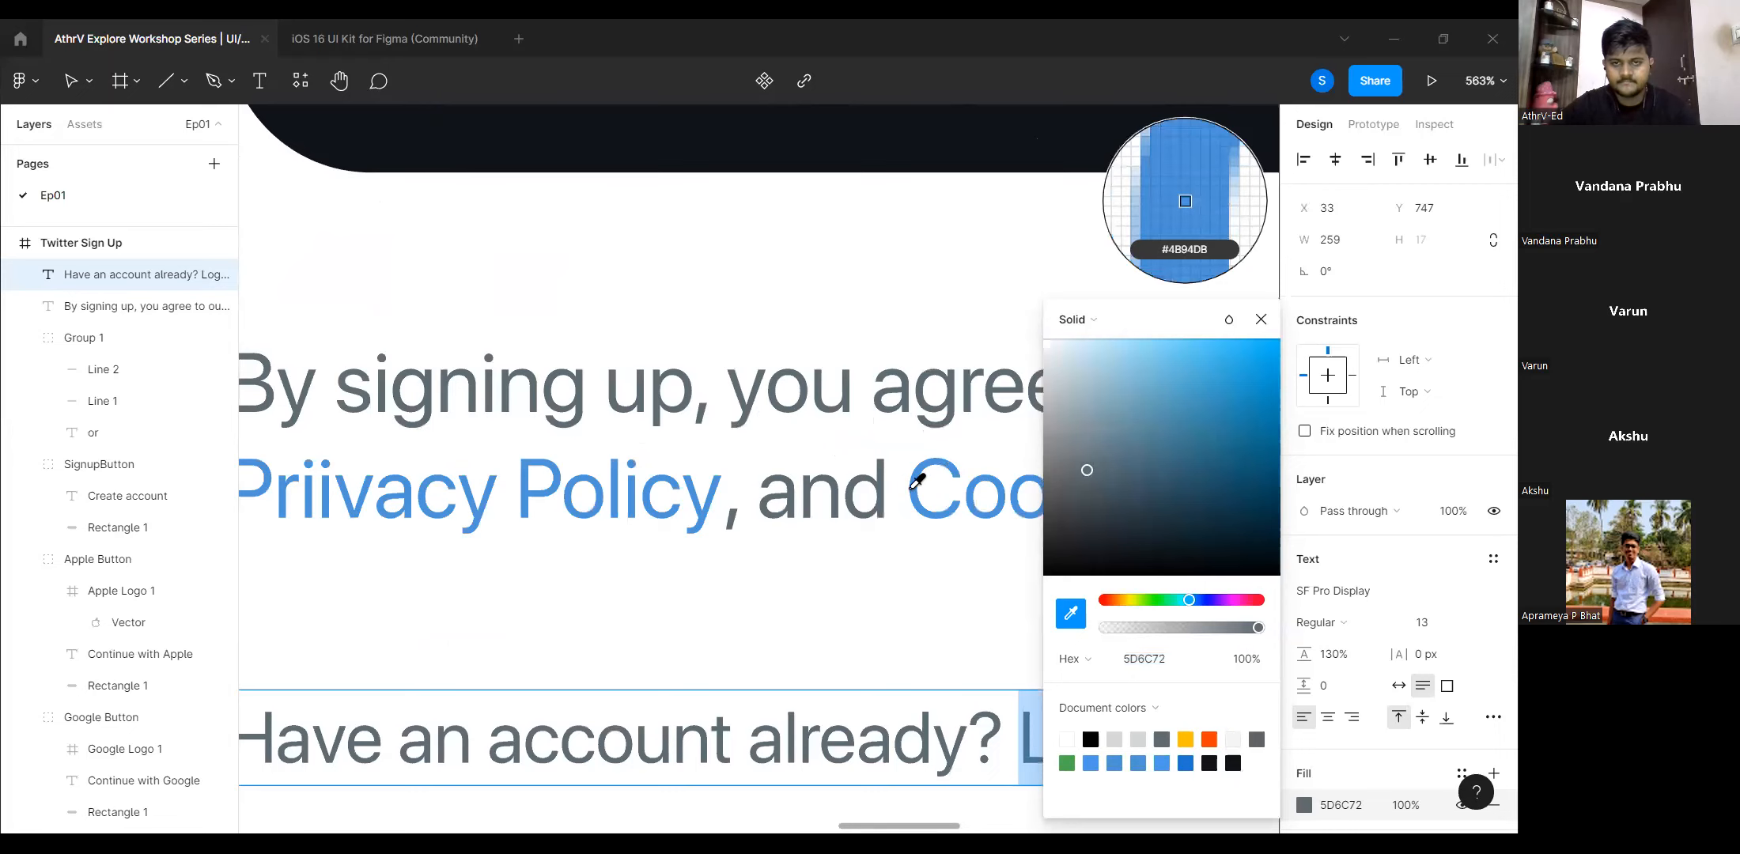
pyautogui.click(985, 459)
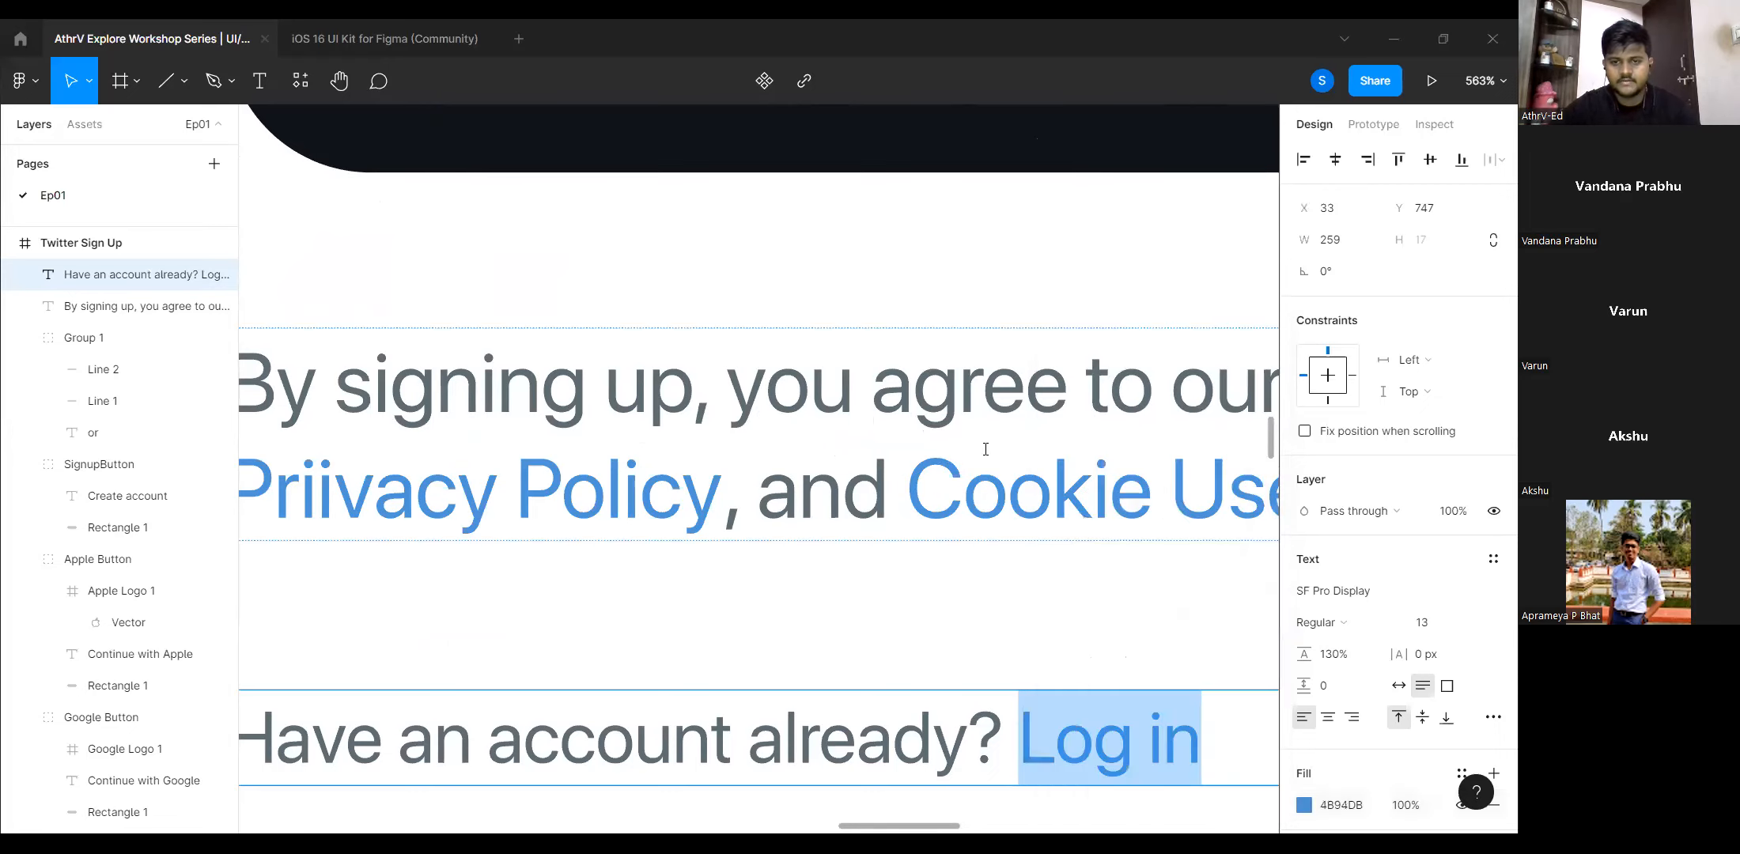
pyautogui.scroll(-5, 986, 449)
pyautogui.press('Escape')
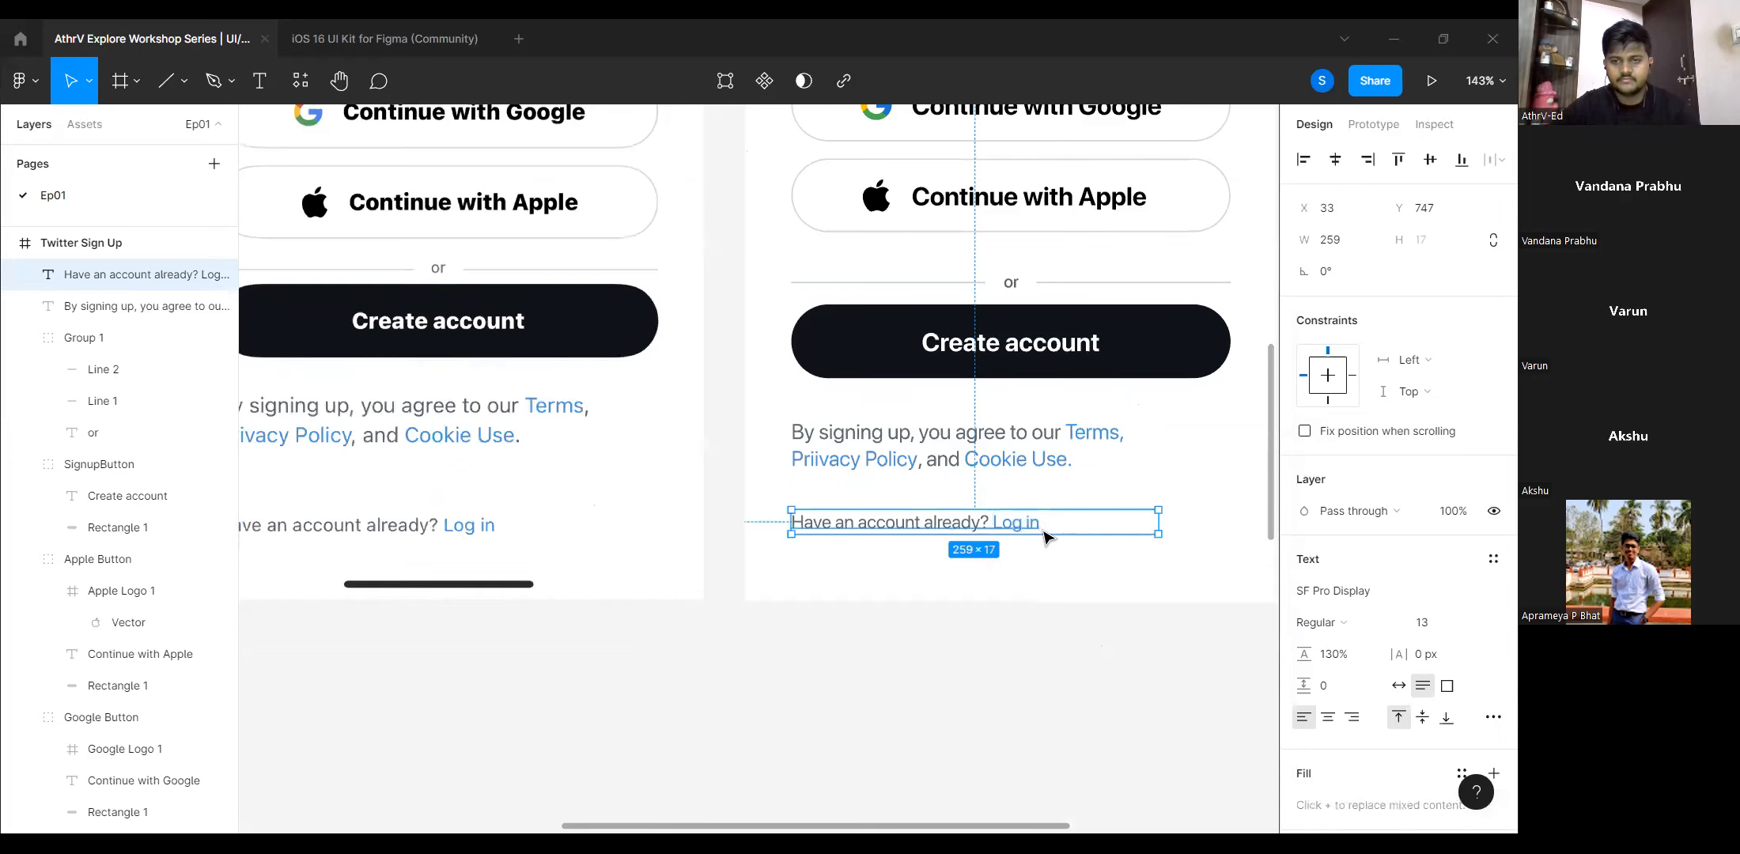
# Set the login line's text box to auto width and deselect it.
pyautogui.scroll(2, 1000, 534)
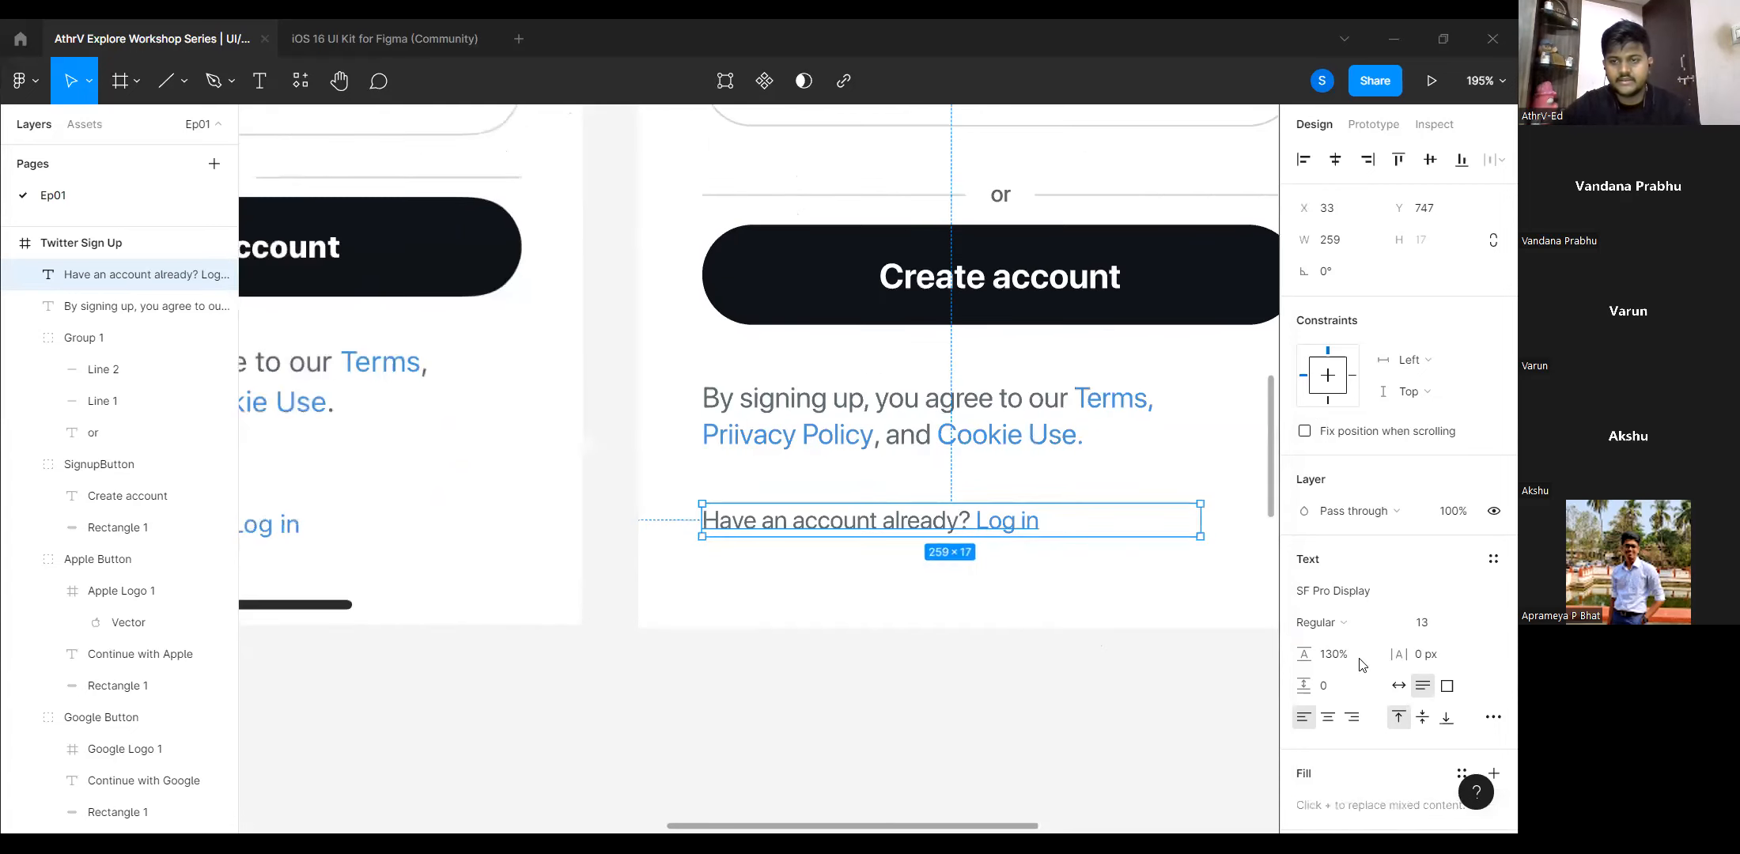
pyautogui.click(1405, 693)
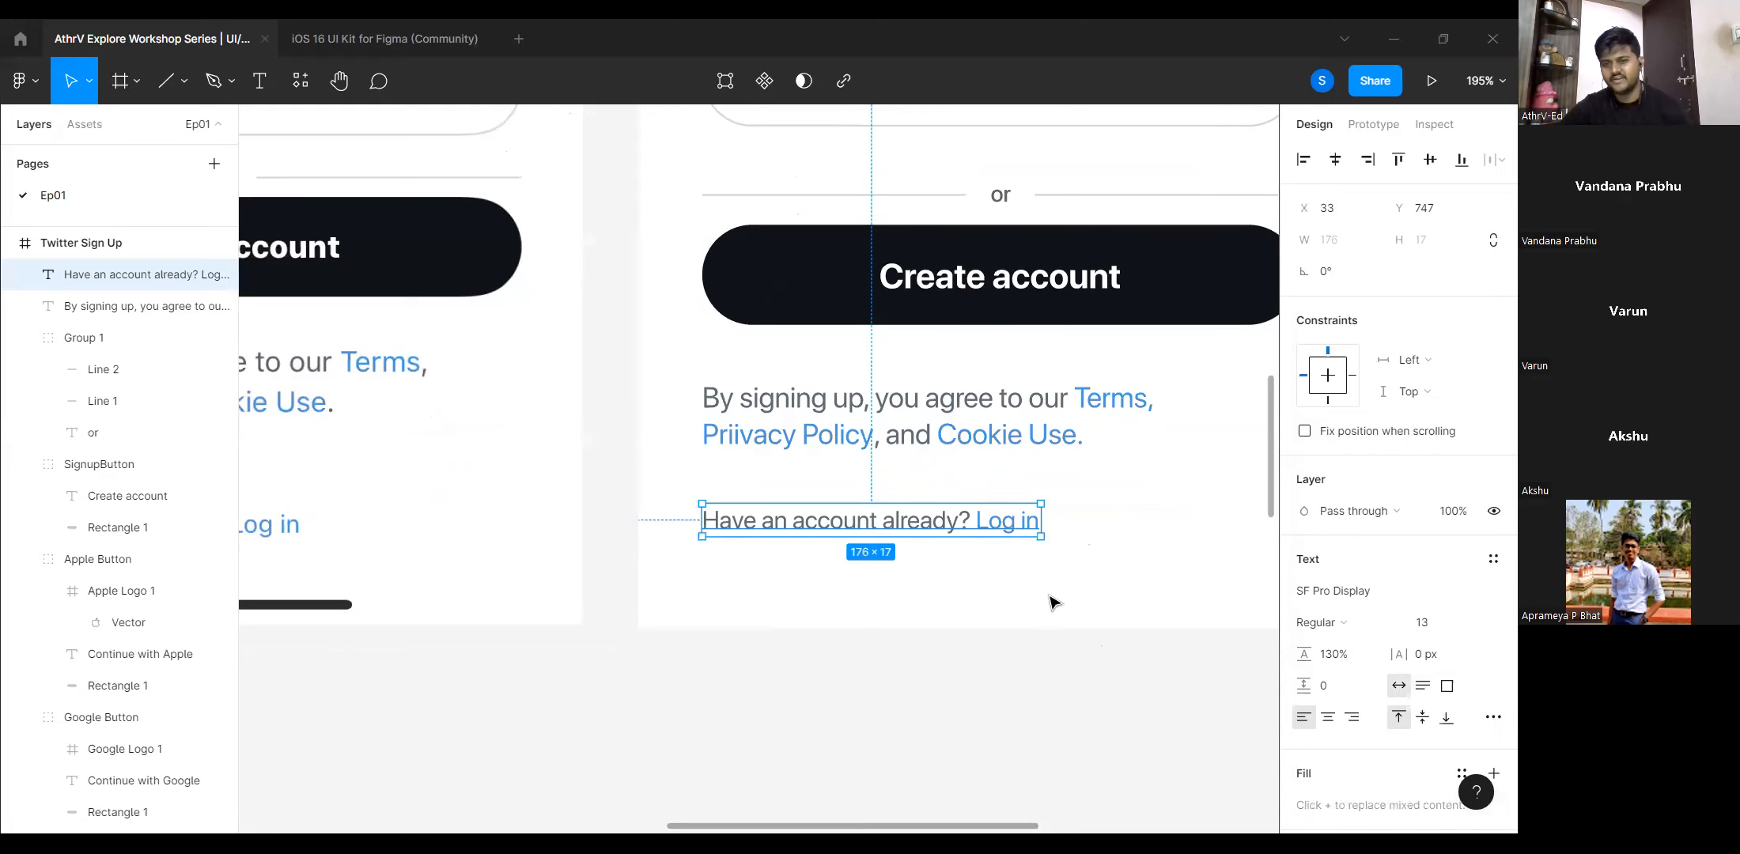
pyautogui.scroll(1, 1016, 609)
pyautogui.hscroll(1, 1015, 609)
pyautogui.scroll(-3, 1015, 610)
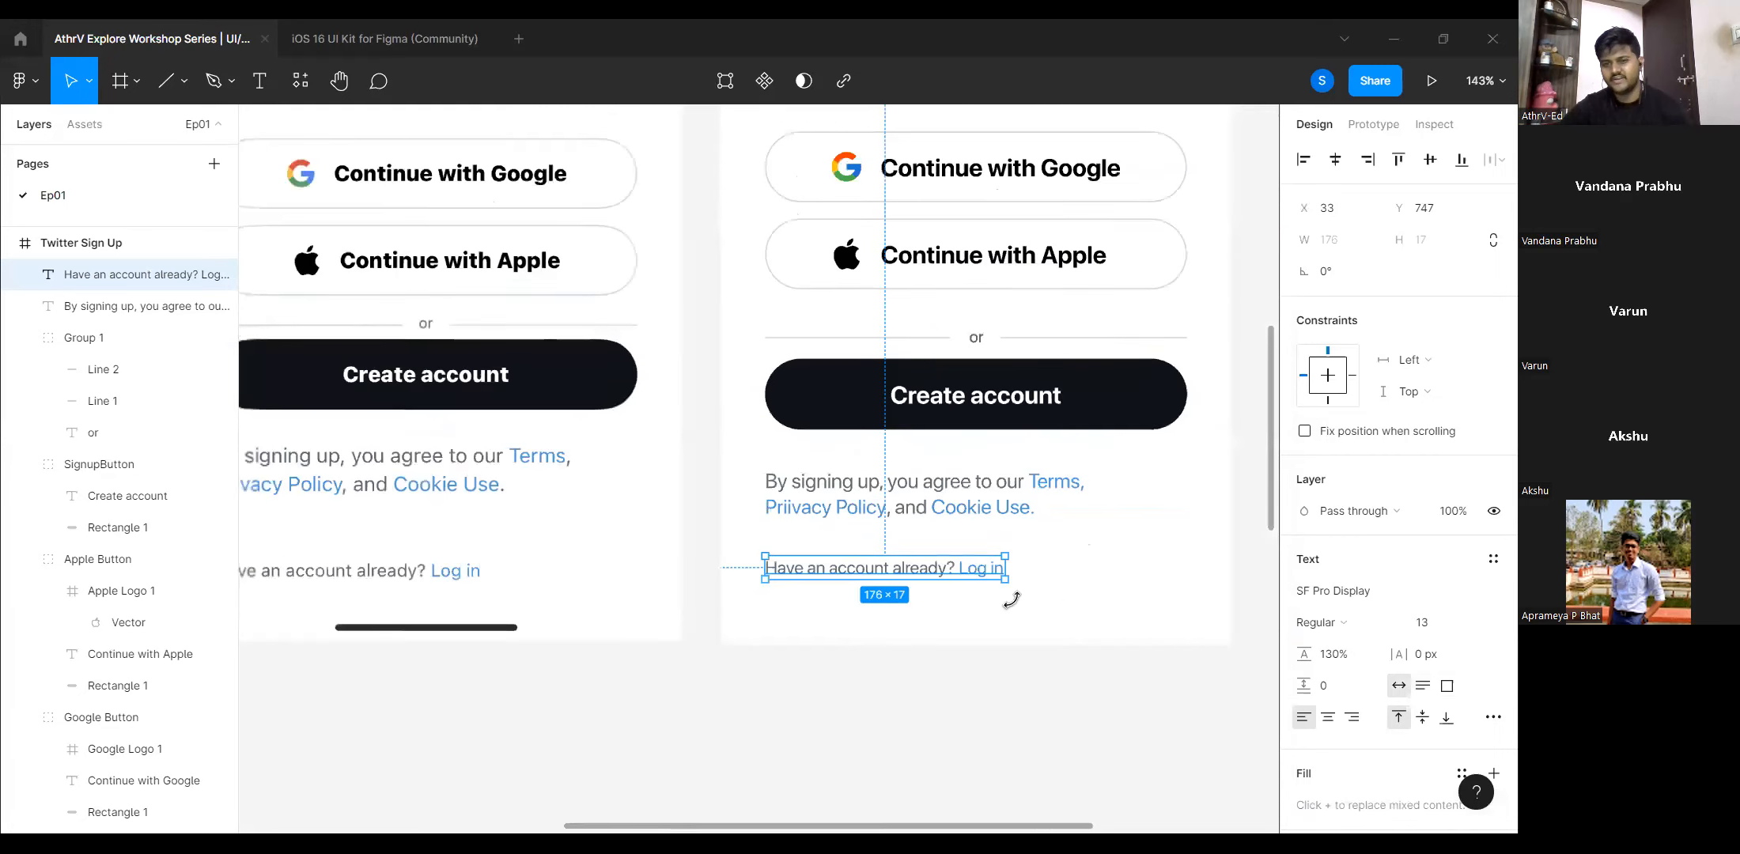
pyautogui.scroll(-3, 949, 540)
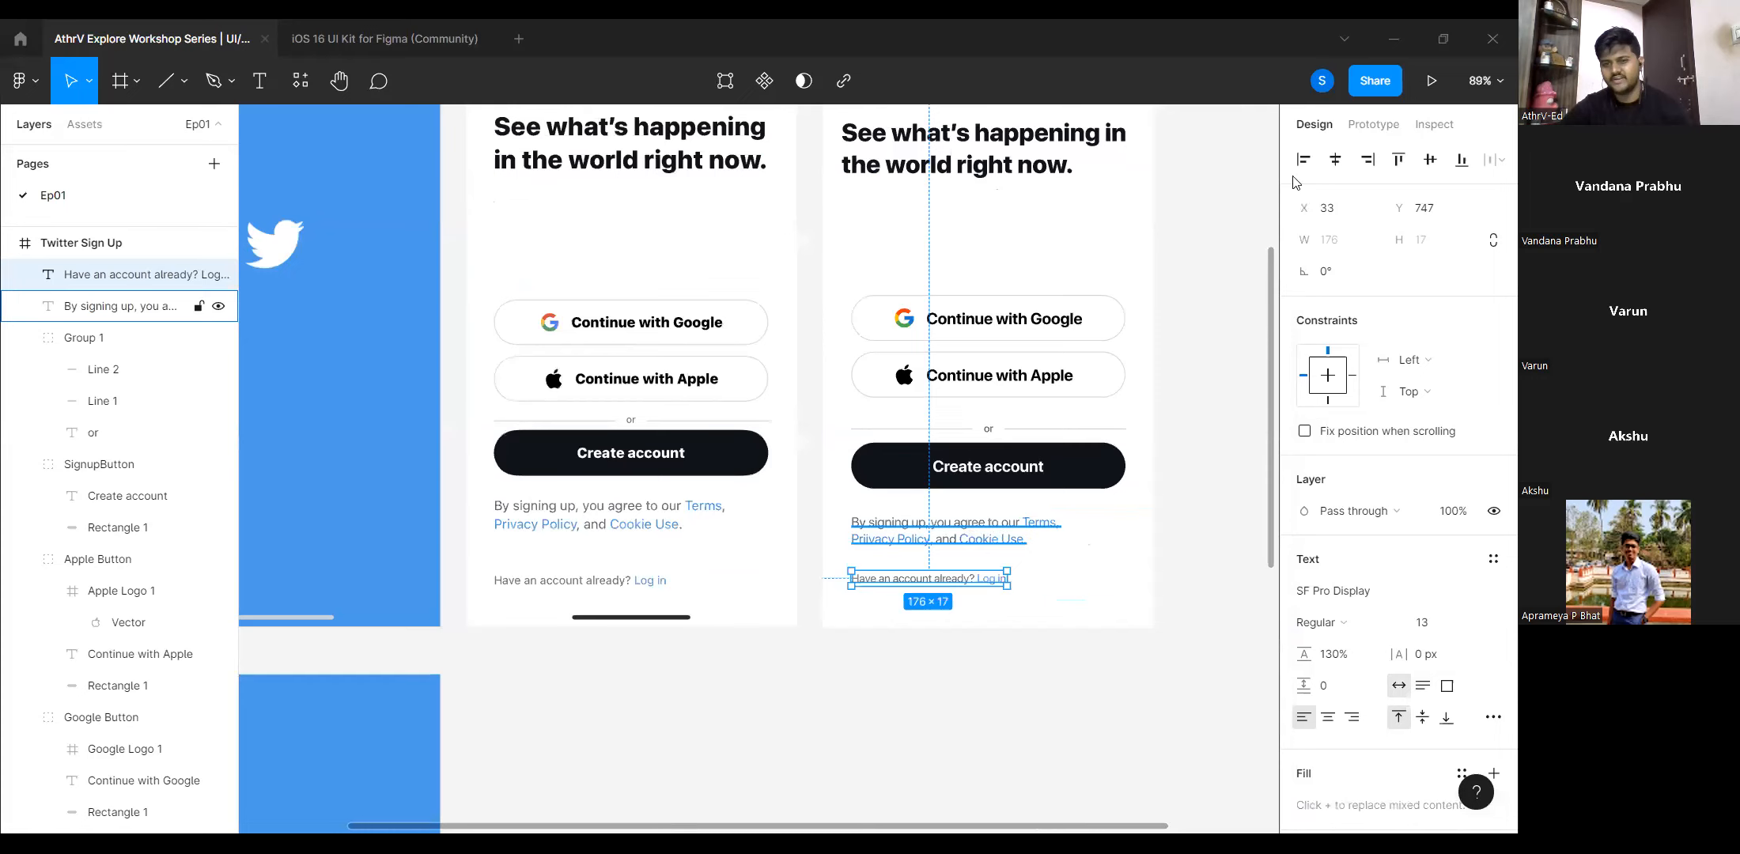
pyautogui.keyDown('shift'); pyautogui.click(975, 537); pyautogui.keyUp('shift')
pyautogui.click(1206, 475)
# Move the Twitter Sign Up frame beside the Twitter Splash Screen frame, directly below the reference sign-up screen.
pyautogui.moveTo(1184, 492); pyautogui.dragTo(1129, 556)
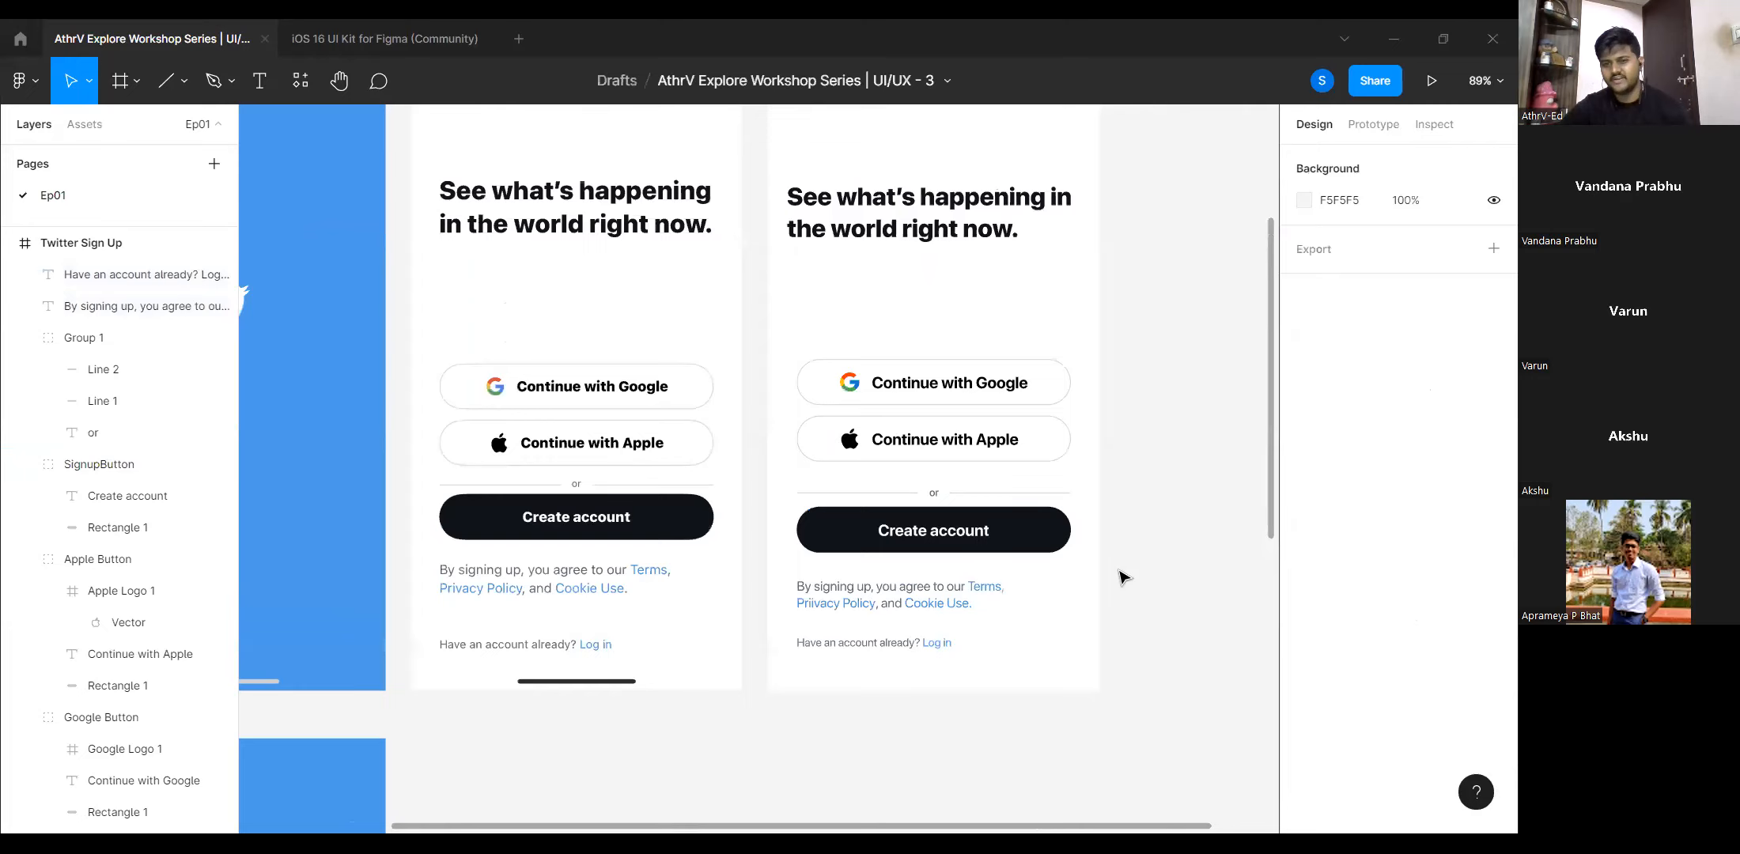
pyautogui.scroll(-3, 1139, 497)
pyautogui.scroll(-1, 1103, 417)
pyautogui.scroll(-1, 1100, 415)
pyautogui.scroll(-1, 998, 235)
pyautogui.moveTo(1003, 184); pyautogui.dragTo(857, 506)
pyautogui.click(1041, 499)
pyautogui.moveTo(1041, 498); pyautogui.dragTo(1042, 397)
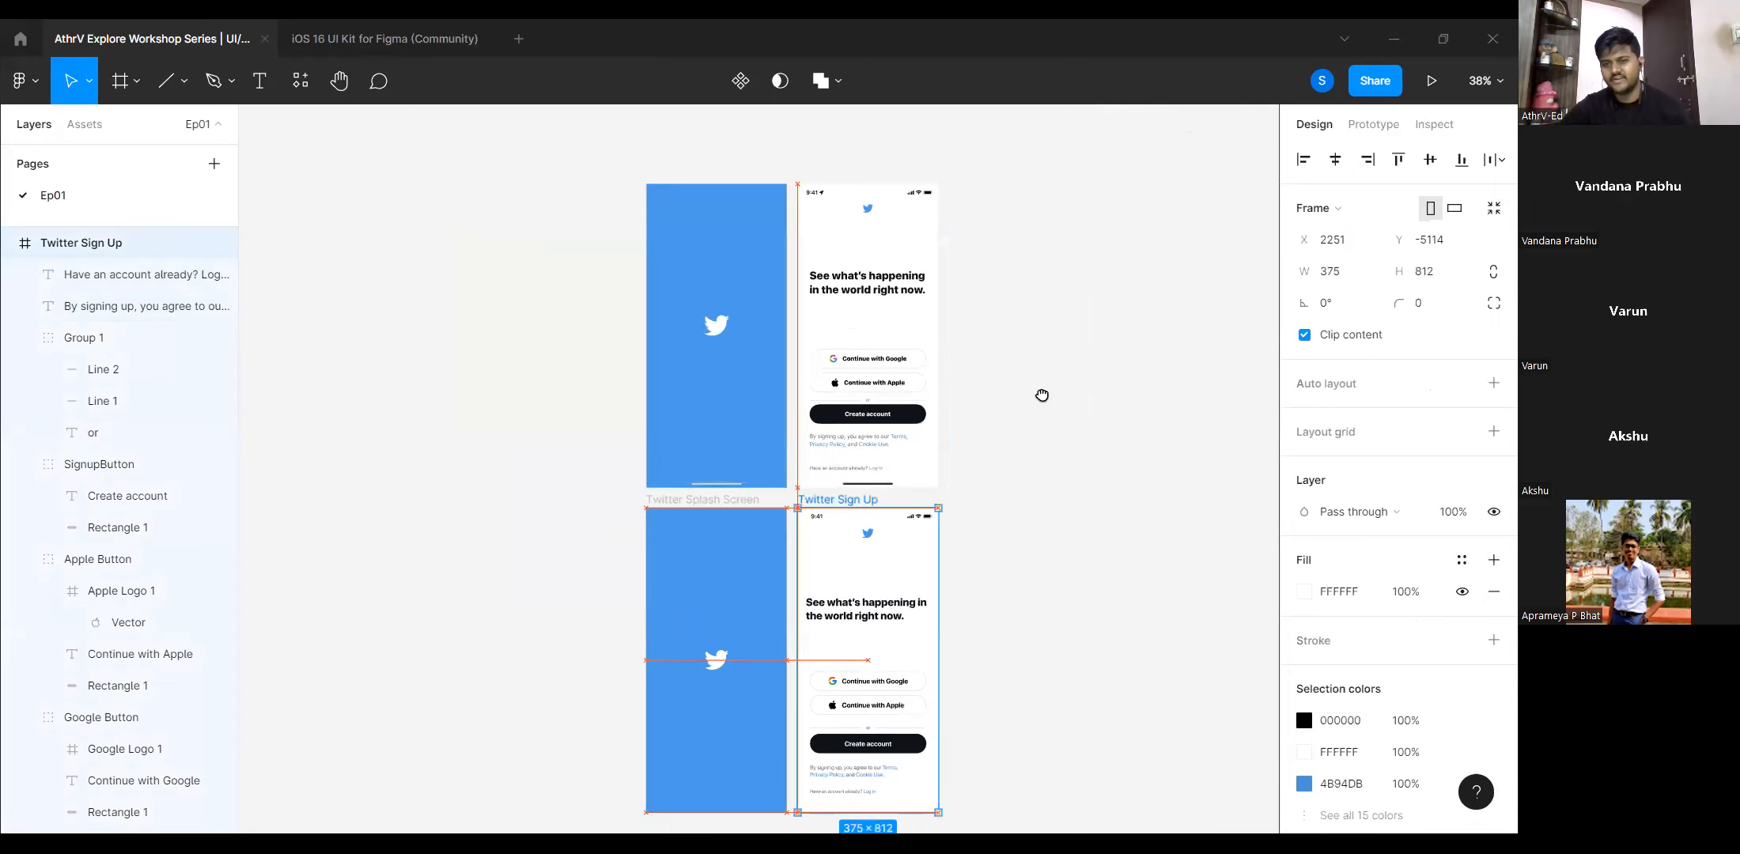
pyautogui.moveTo(1026, 495); pyautogui.dragTo(958, 475)
pyautogui.scroll(5, 746, 536)
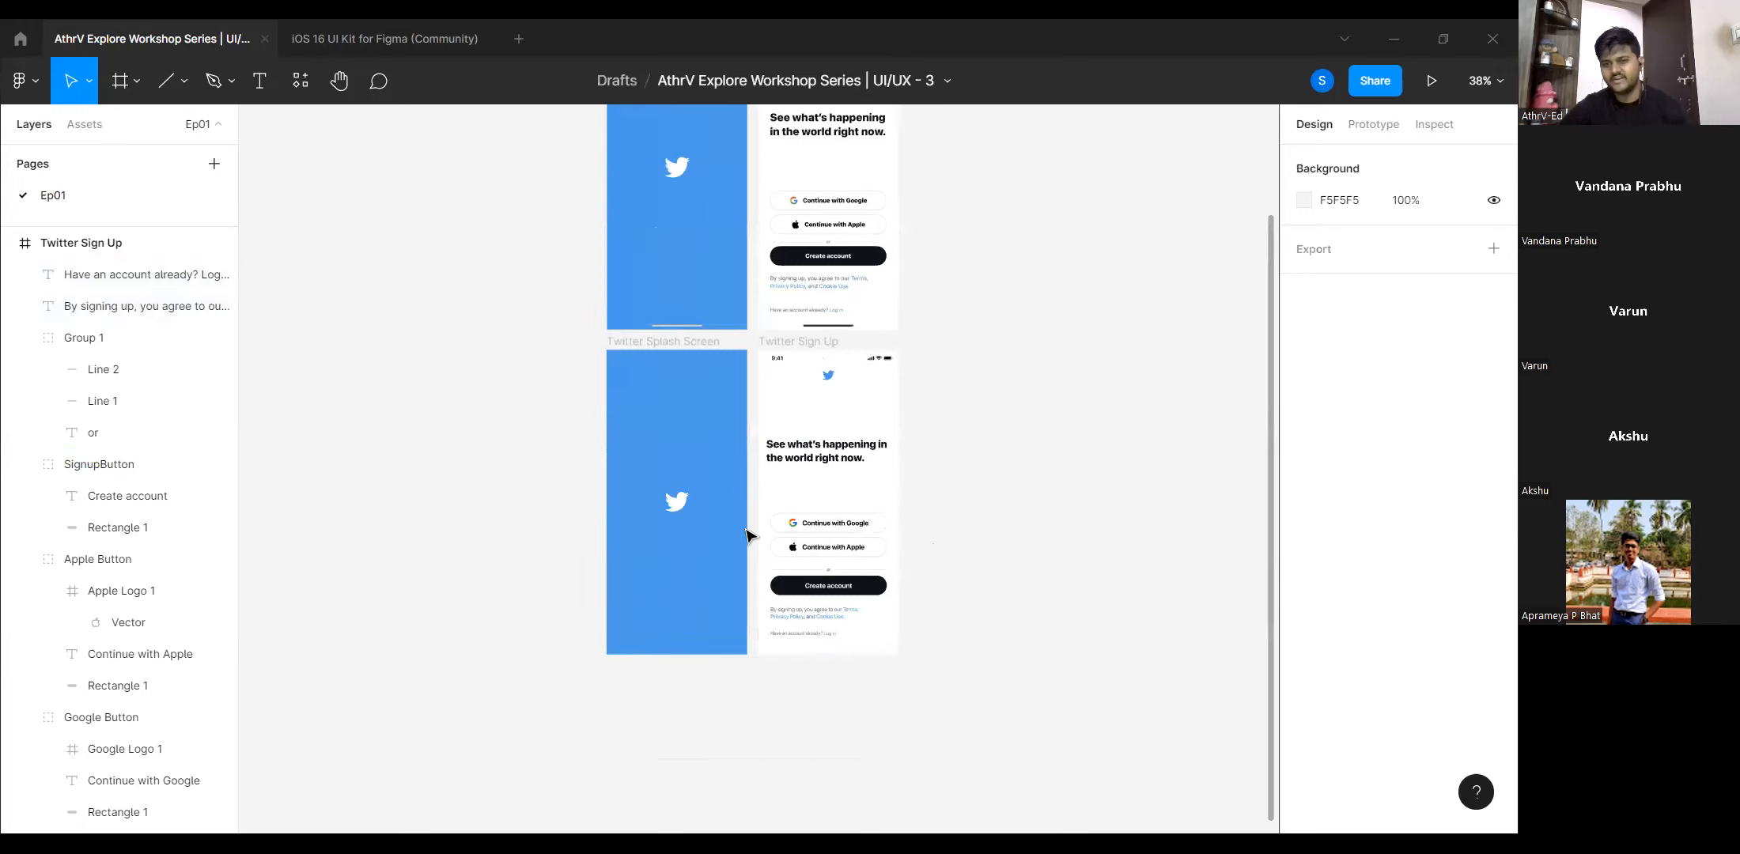
pyautogui.scroll(-3, 1019, 519)
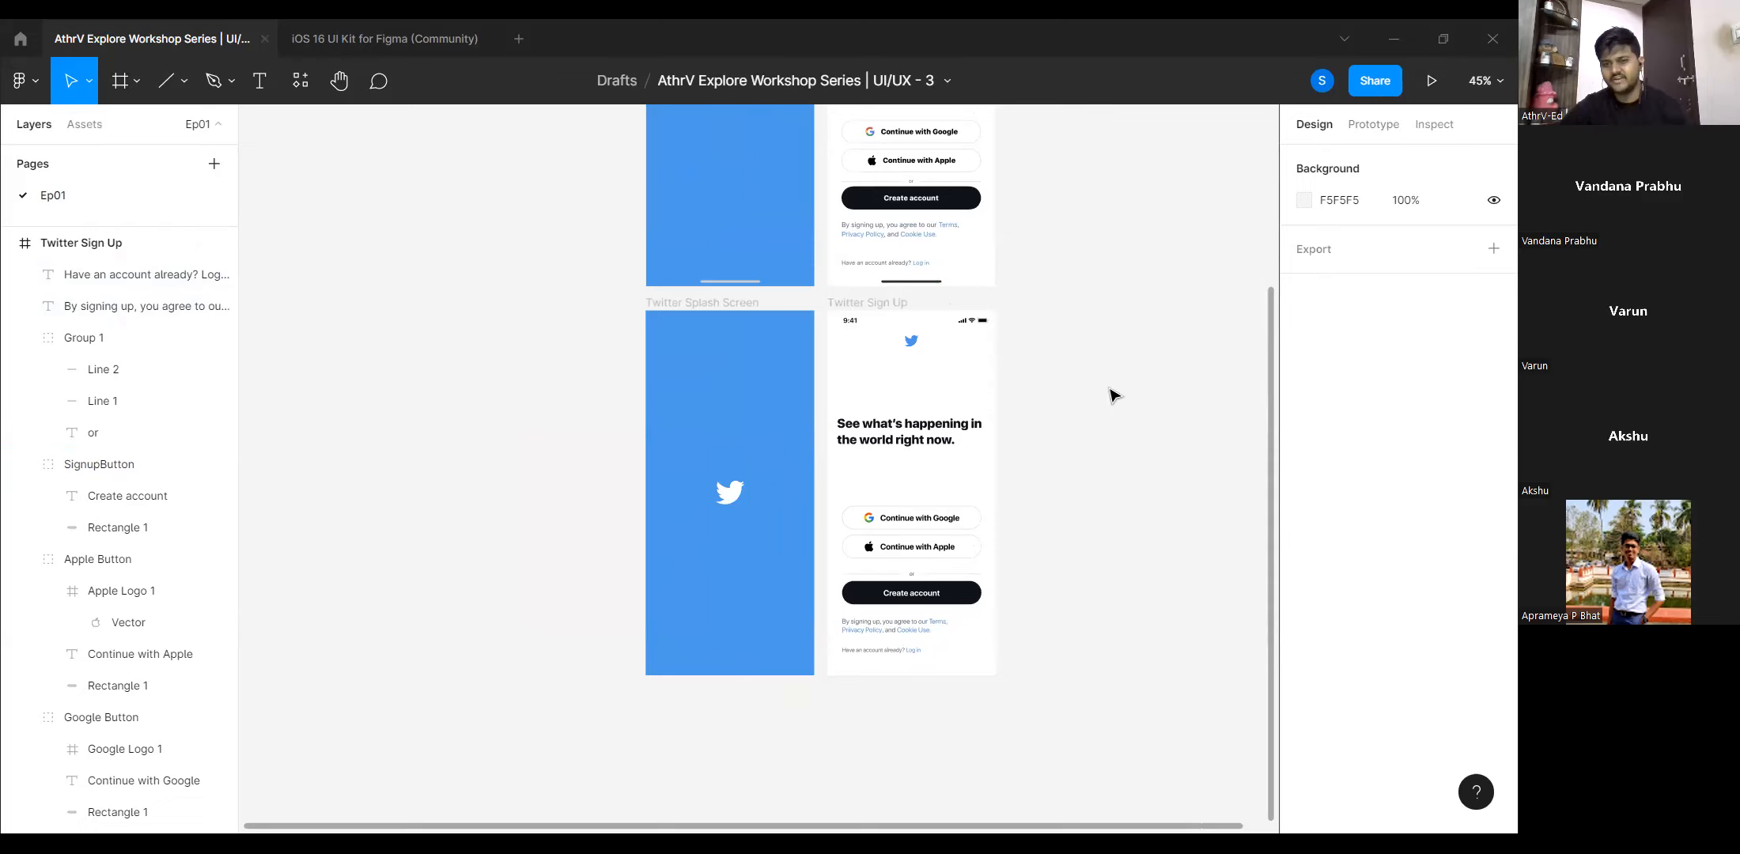
# Copy the file's sharing link from the invite dialog and close the dialog.
pyautogui.click(1358, 91)
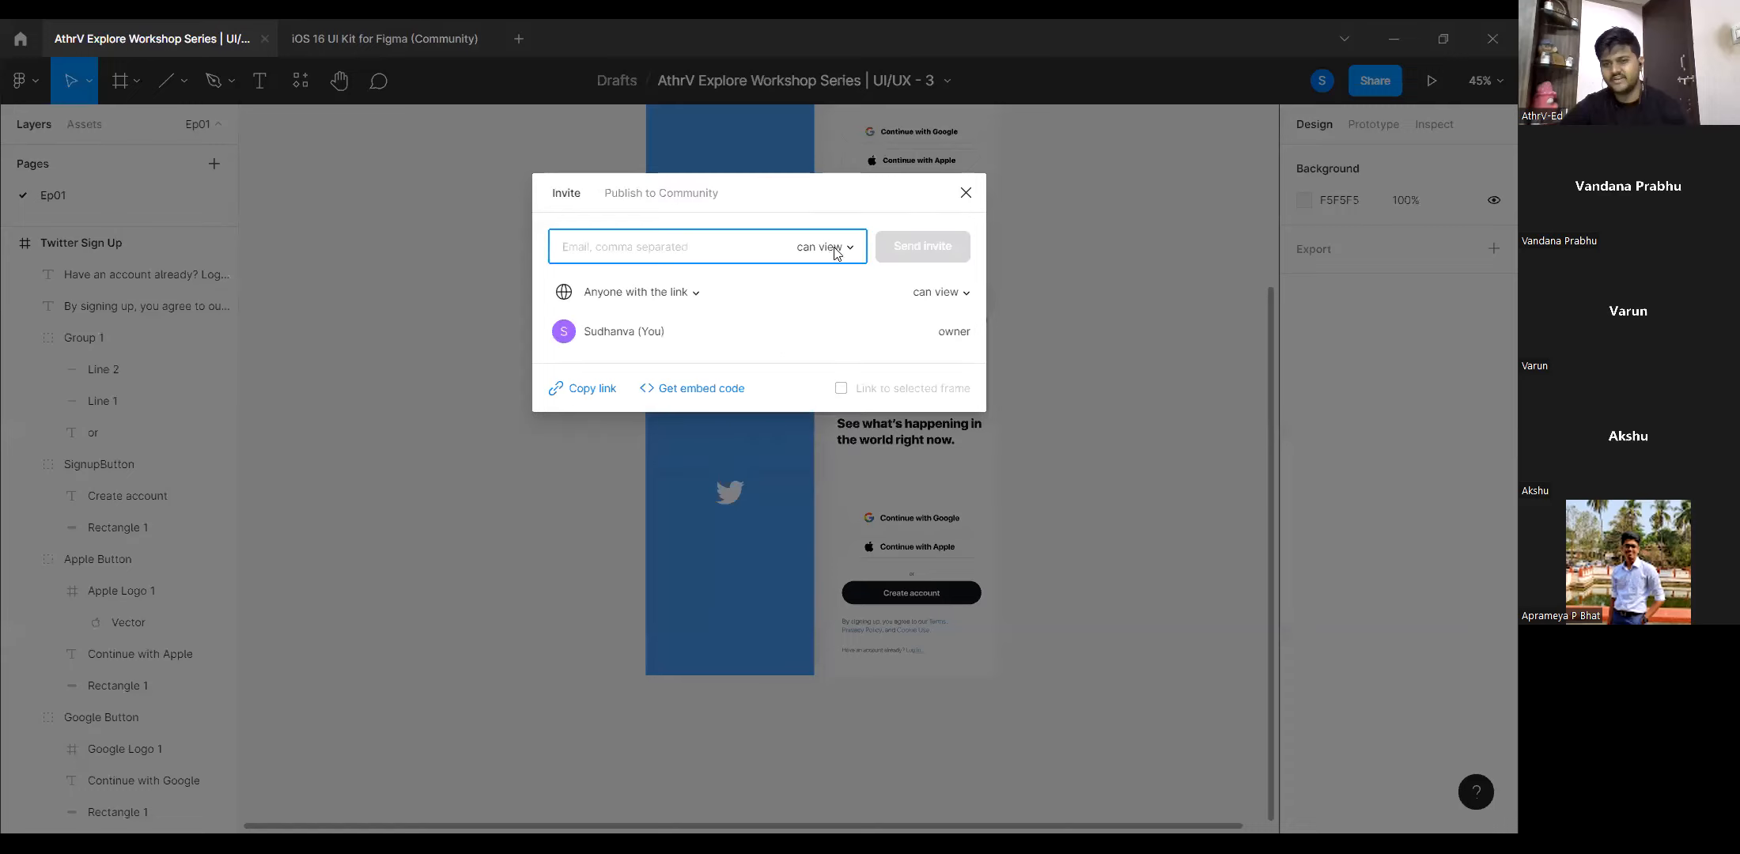
pyautogui.click(834, 252)
pyautogui.click(755, 307)
pyautogui.click(575, 394)
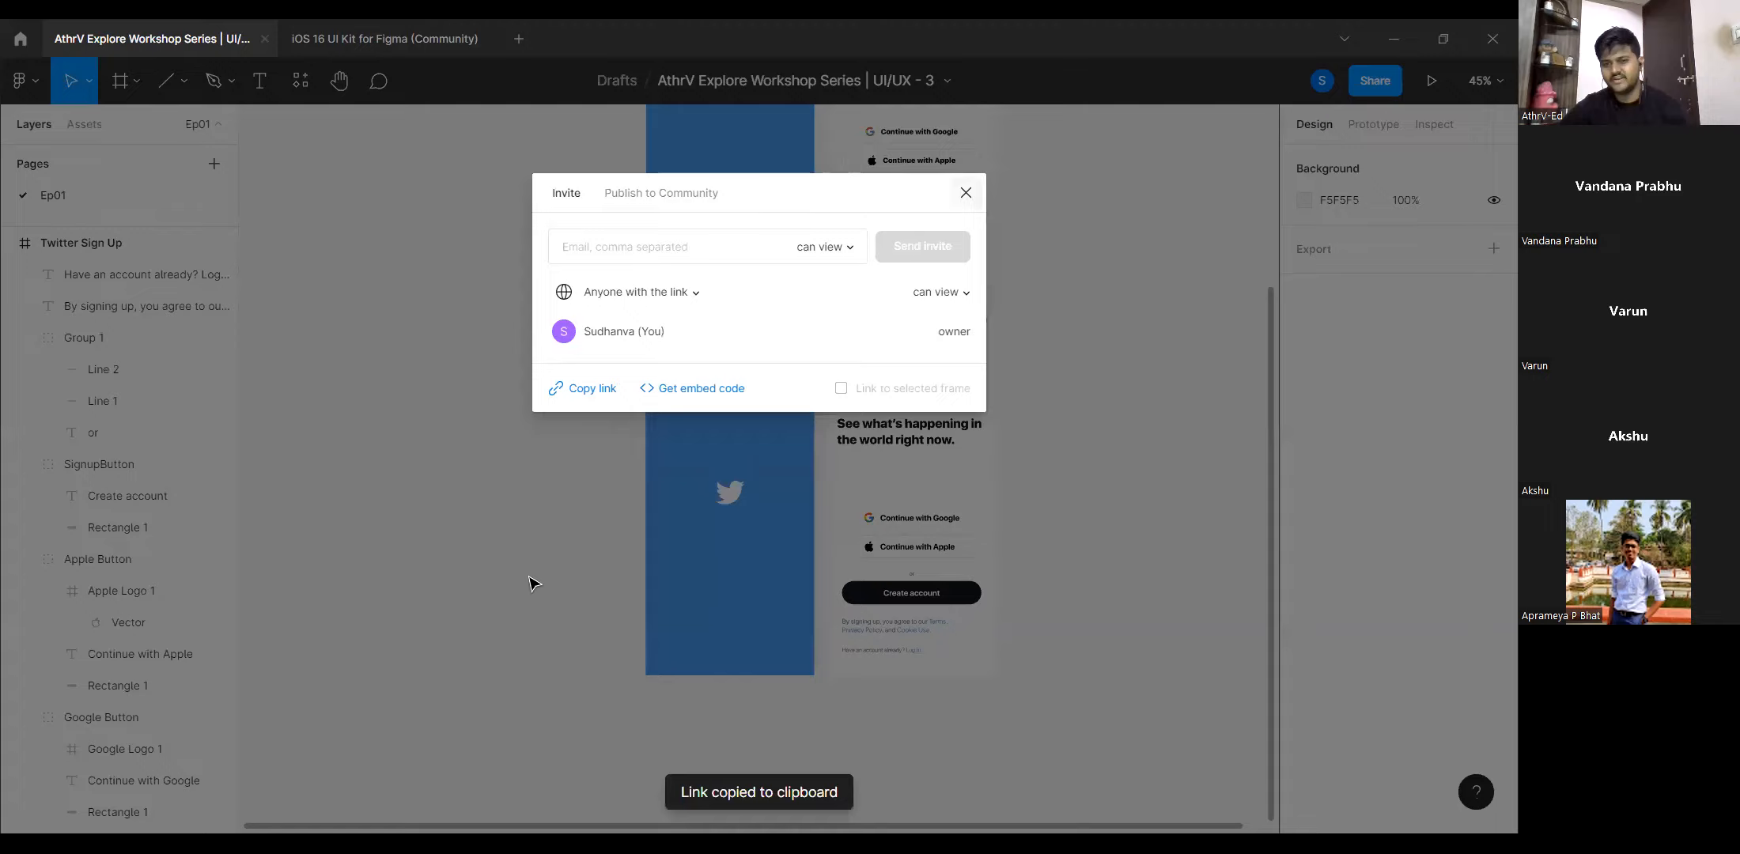
pyautogui.click(531, 584)
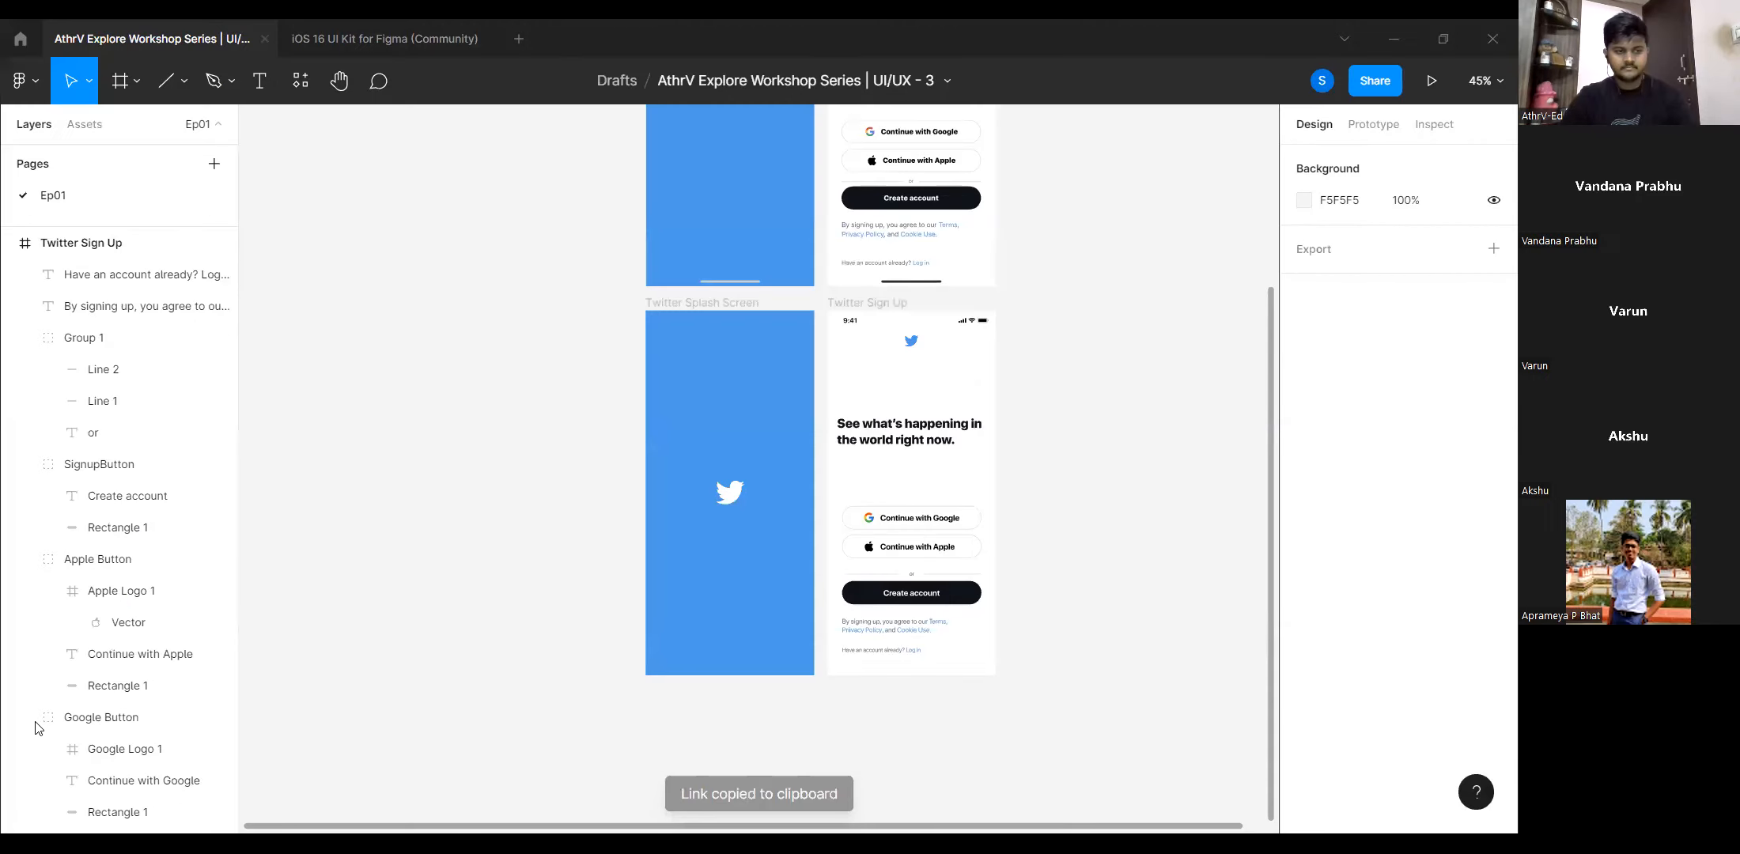